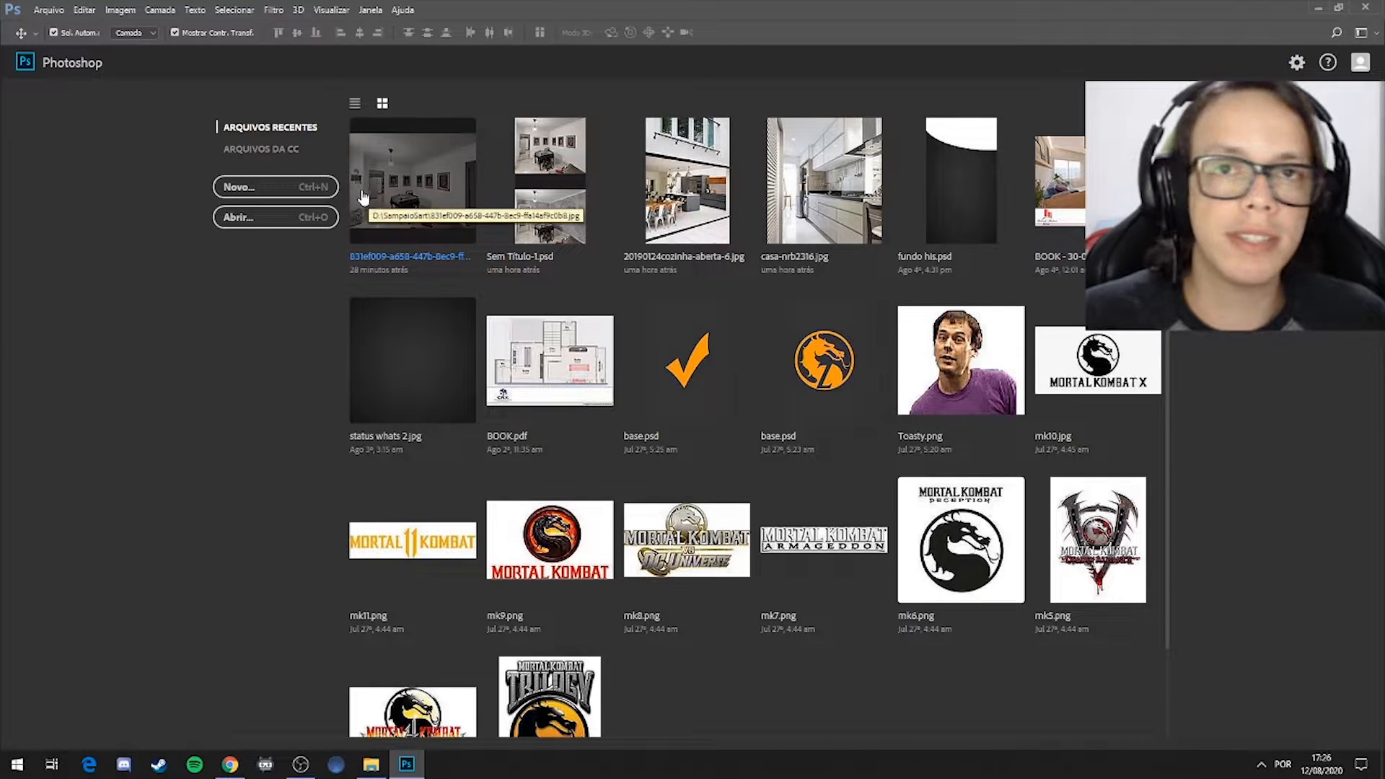
Open the 831ef009-a658-447b-8ec9-ffa14af9c0b8 room photo from the SampaioSart folder, using its embedded color profile
click(50, 13)
click(58, 37)
click(889, 190)
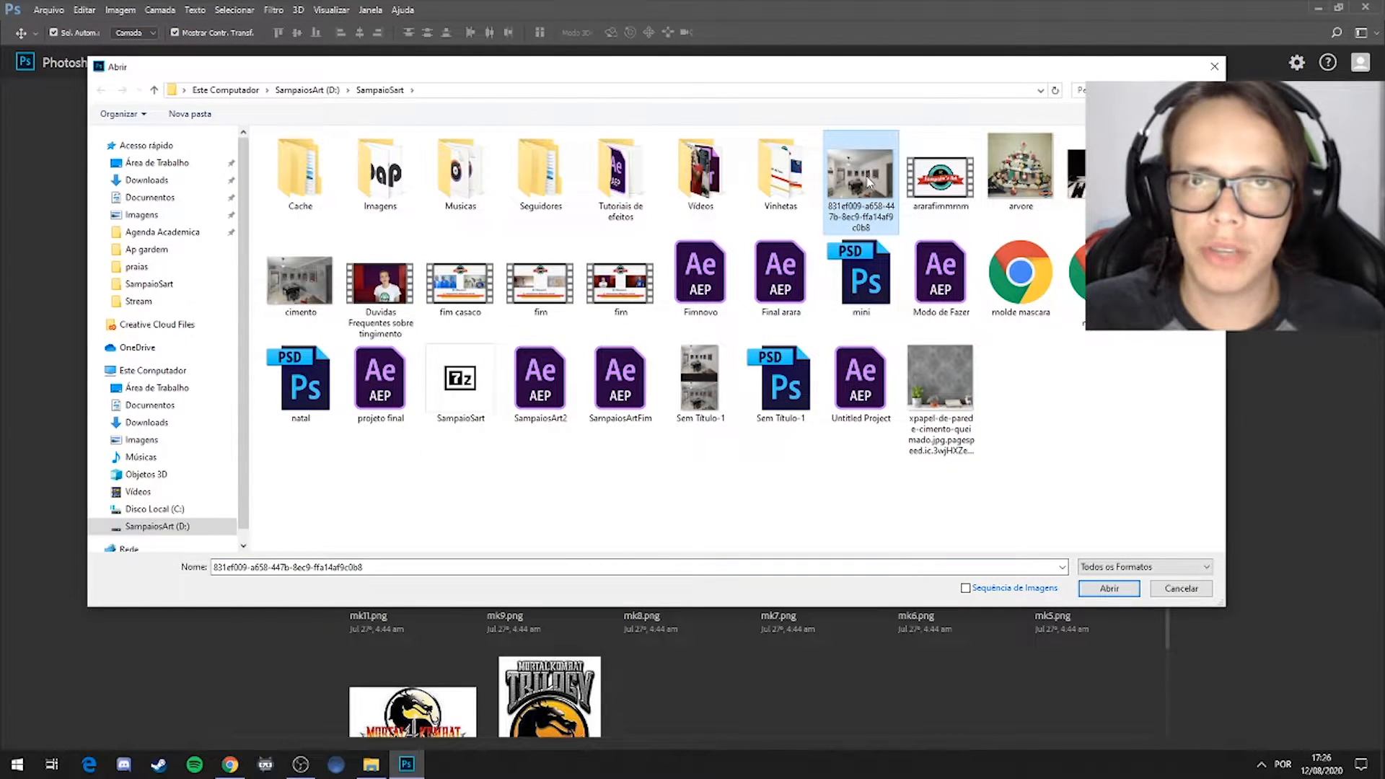
double_click(868, 182)
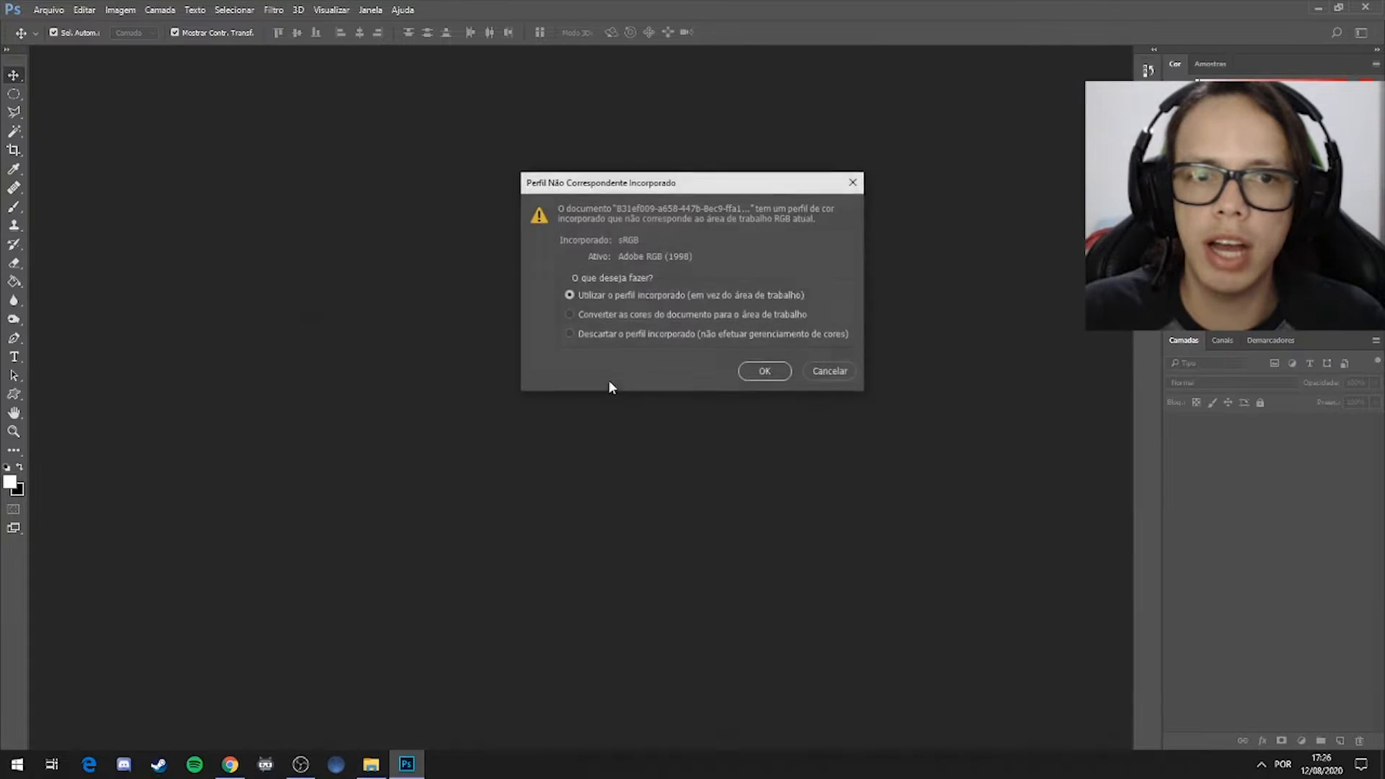
click(763, 373)
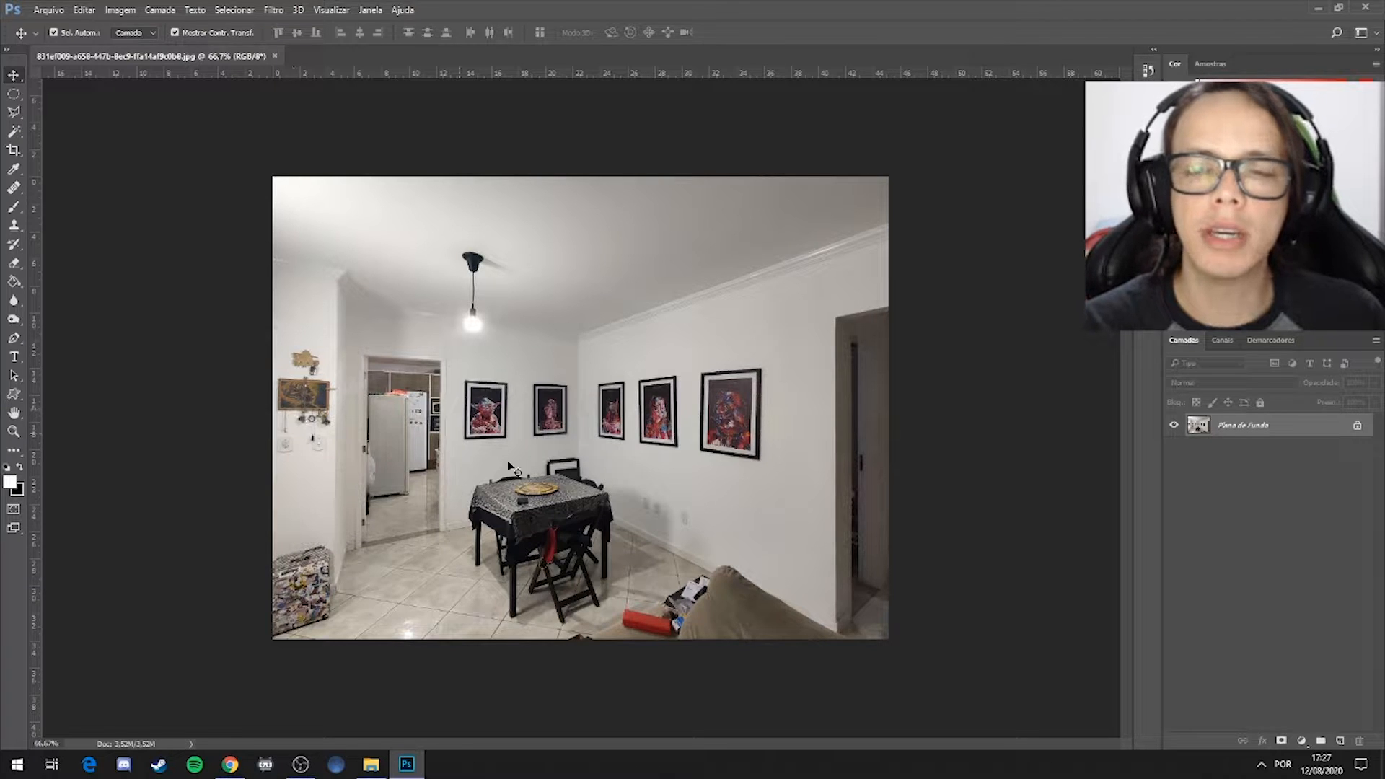
Examine the ceiling molding and the doorway on the right side of the room photo up close
click(13, 433)
click(639, 421)
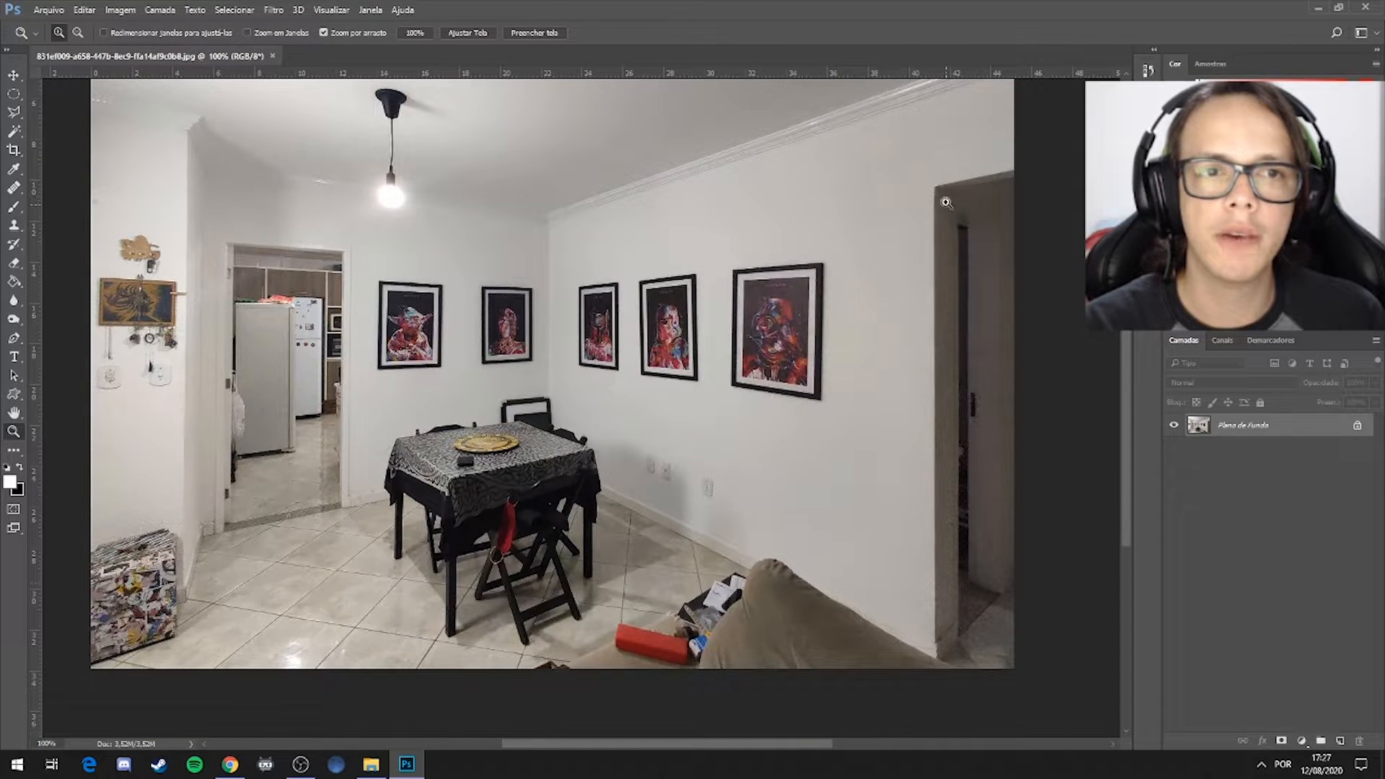
click(937, 123)
click(948, 153)
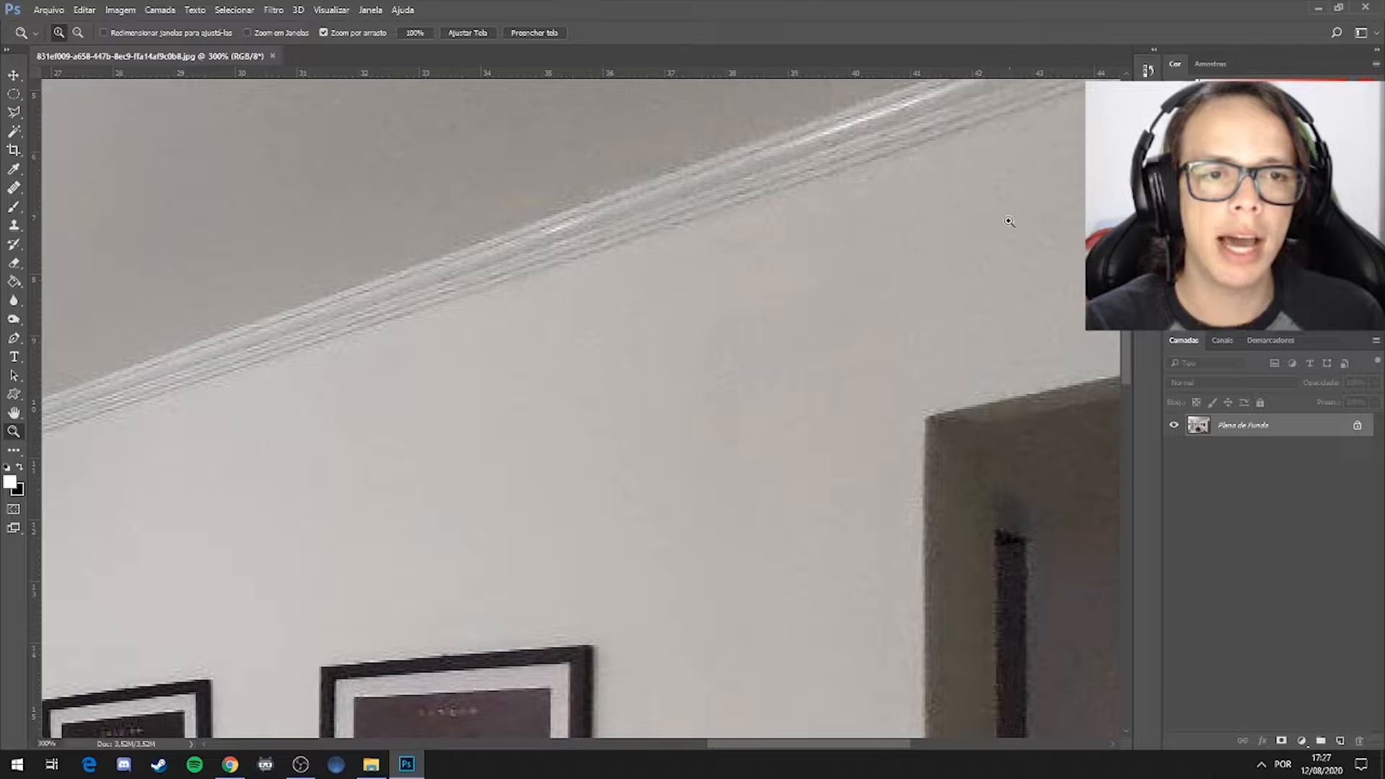
scroll(1010, 218, down, 5)
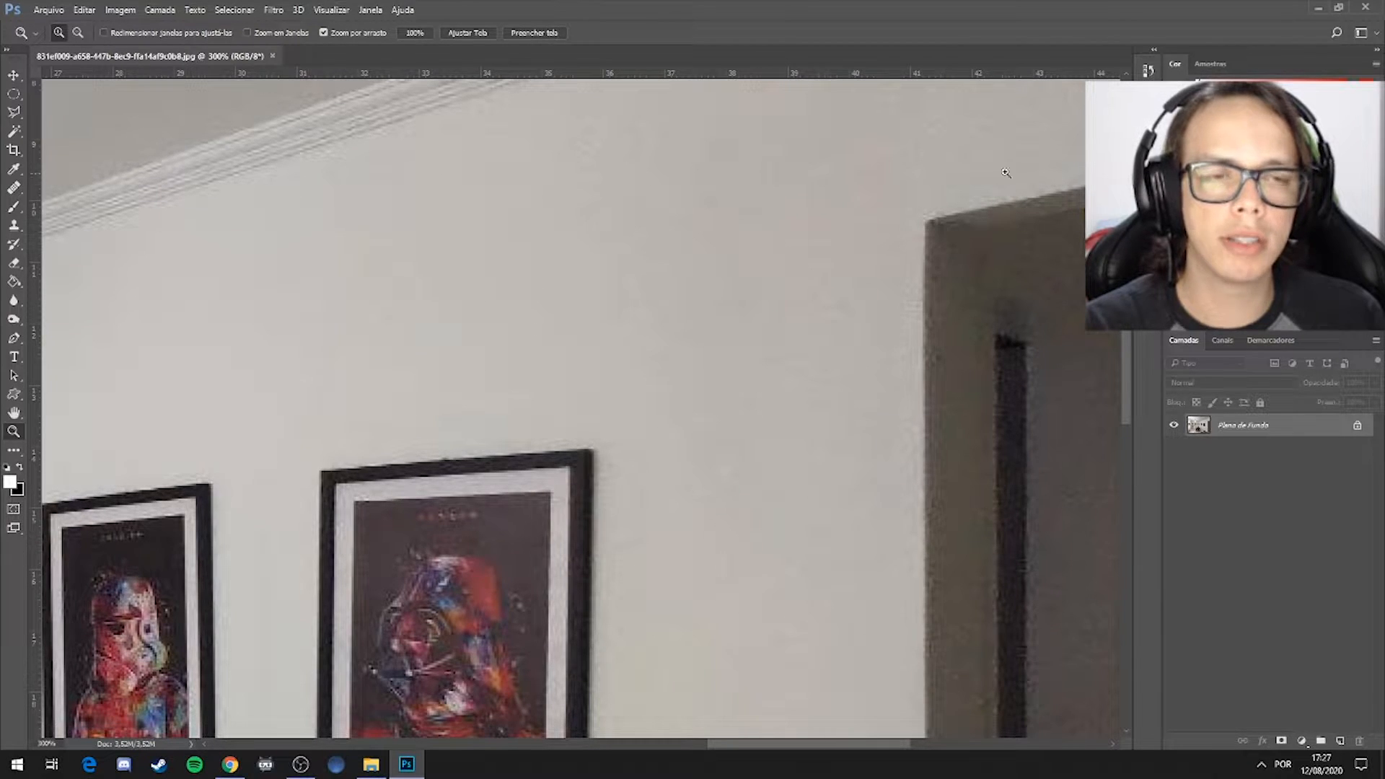
right_click(997, 187)
click(1024, 280)
right_click(730, 147)
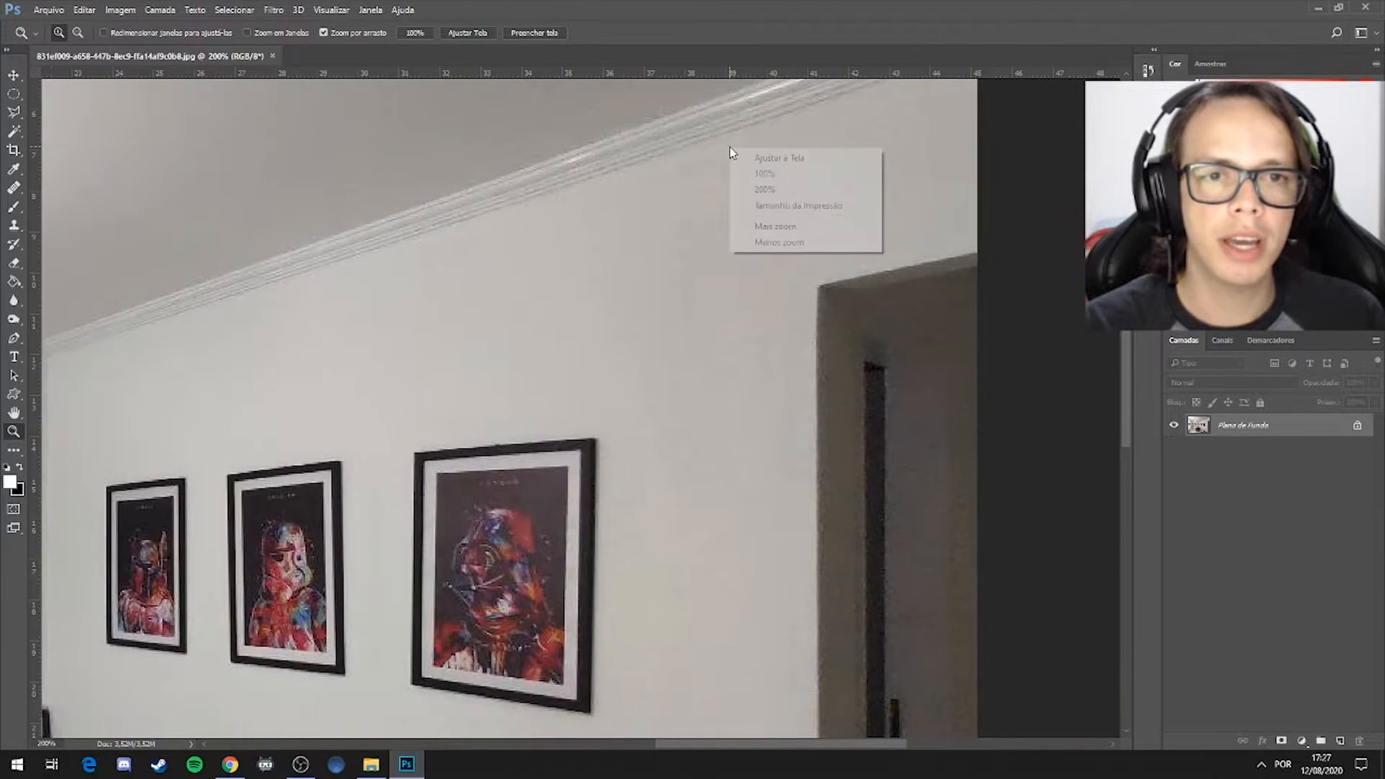
click(777, 243)
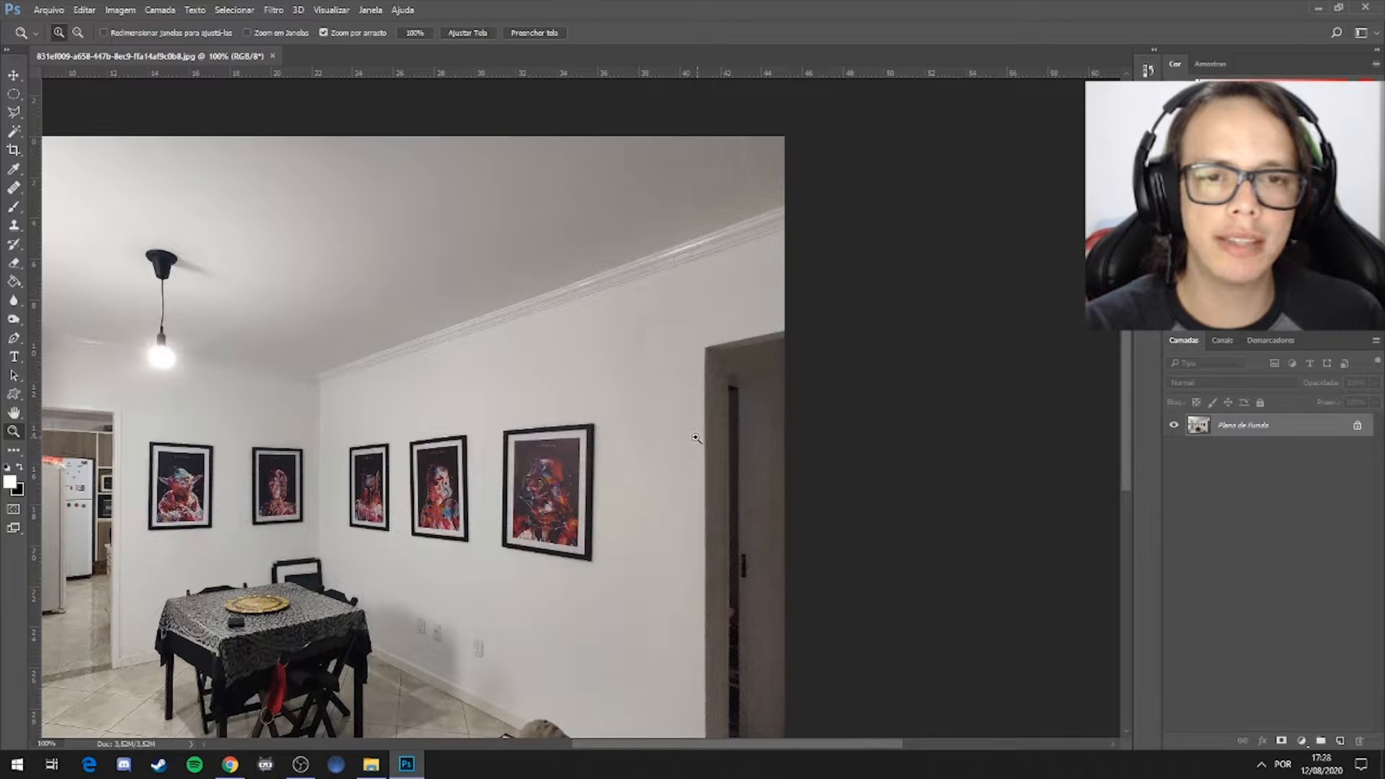
Examine the framed pictures and the kitchen side of the room, finishing with the whole photo in view
scroll(697, 438, down, 1)
right_click(371, 378)
click(433, 457)
right_click(408, 449)
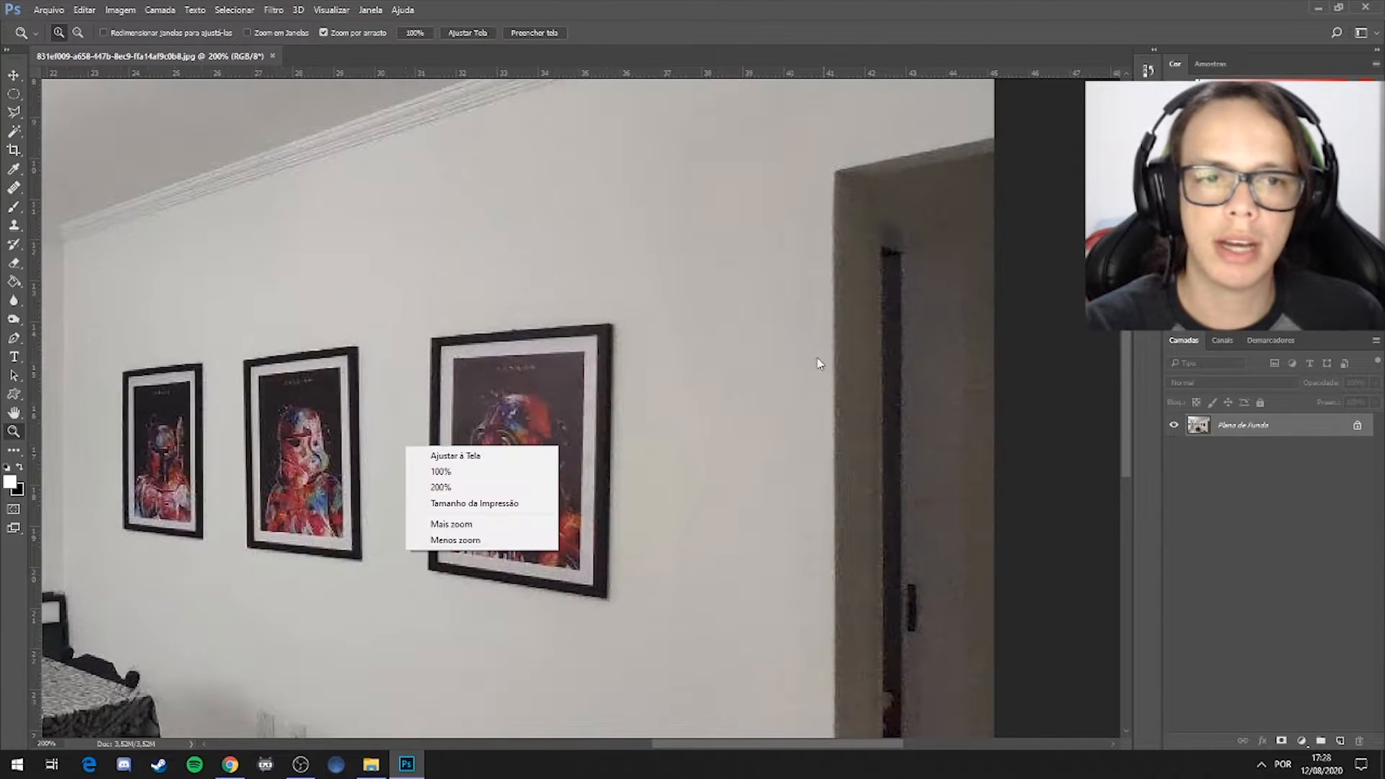
right_click(775, 281)
click(815, 379)
right_click(600, 274)
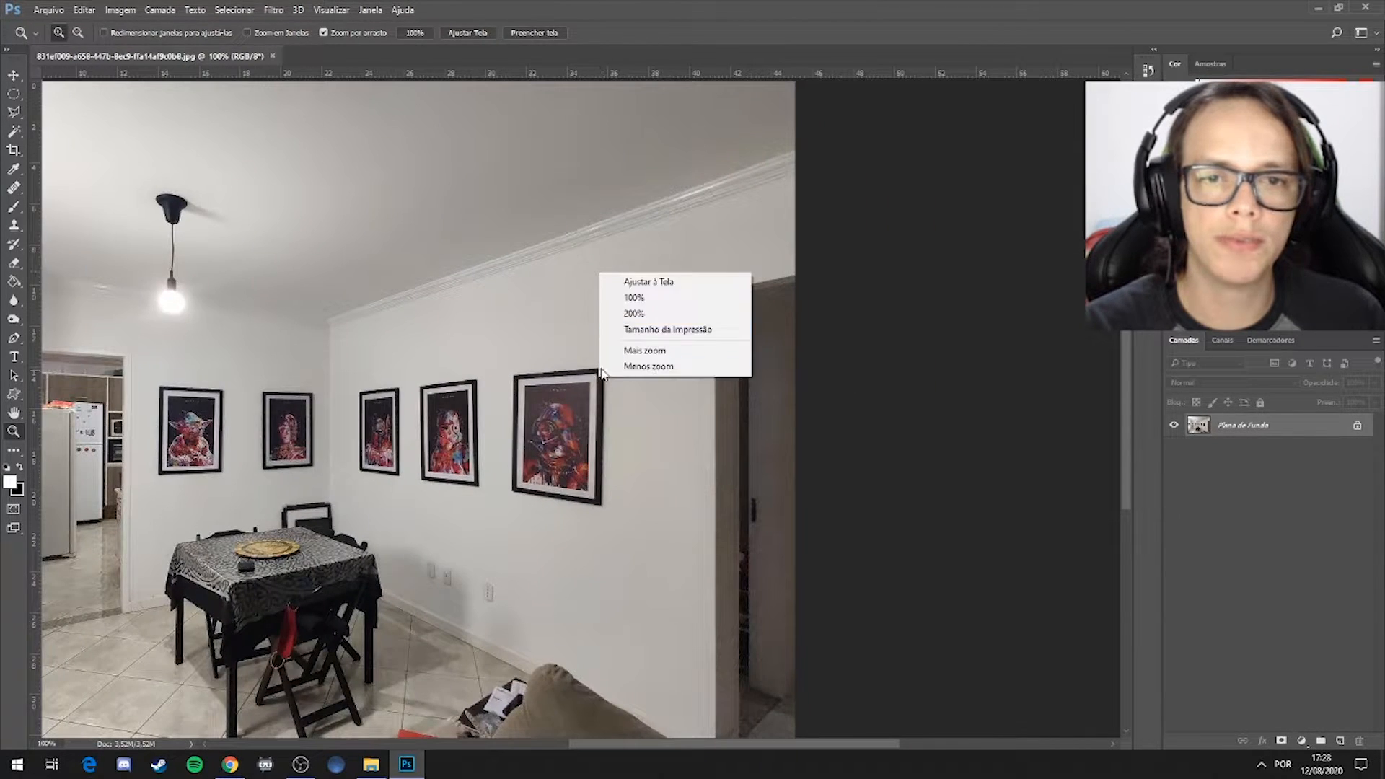
click(649, 366)
click(333, 368)
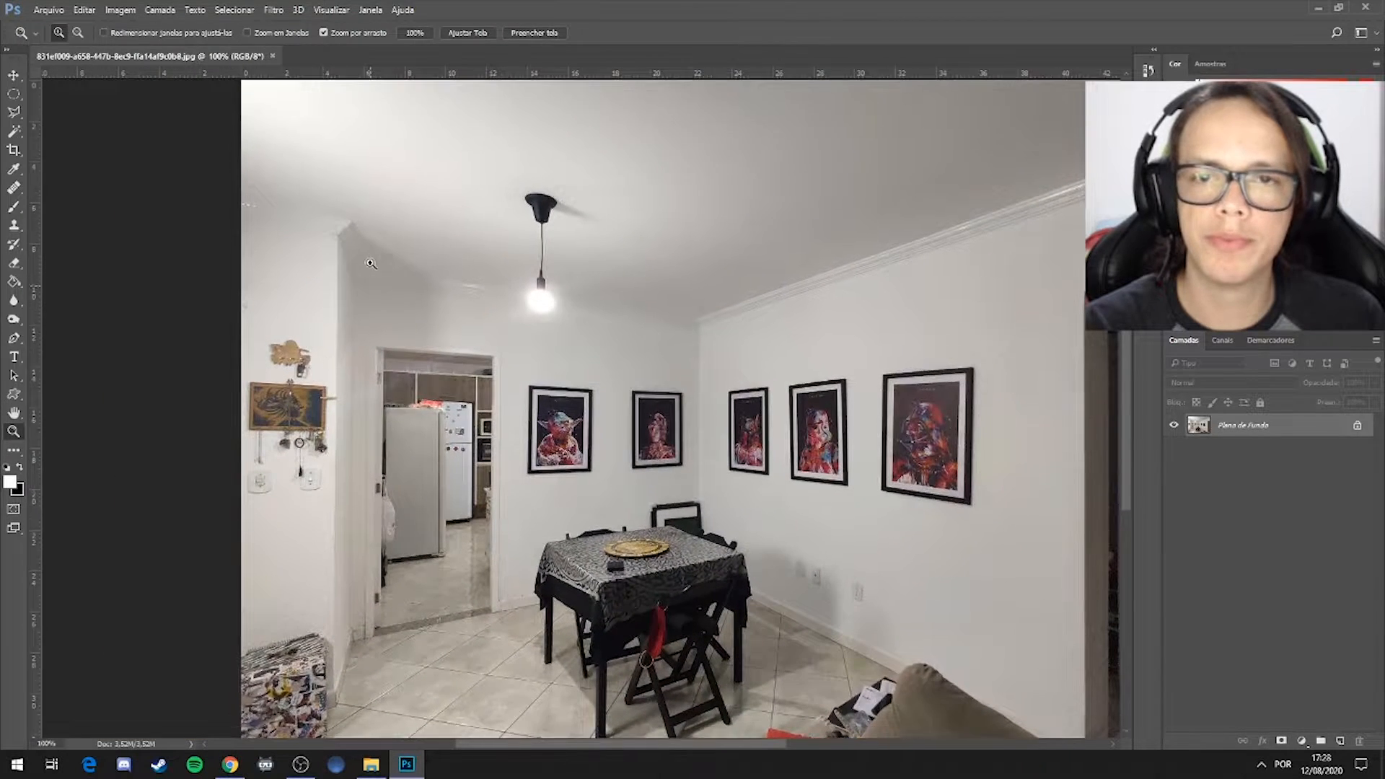
scroll(370, 263, up, 3)
scroll(635, 275, down, 4)
right_click(721, 321)
click(769, 415)
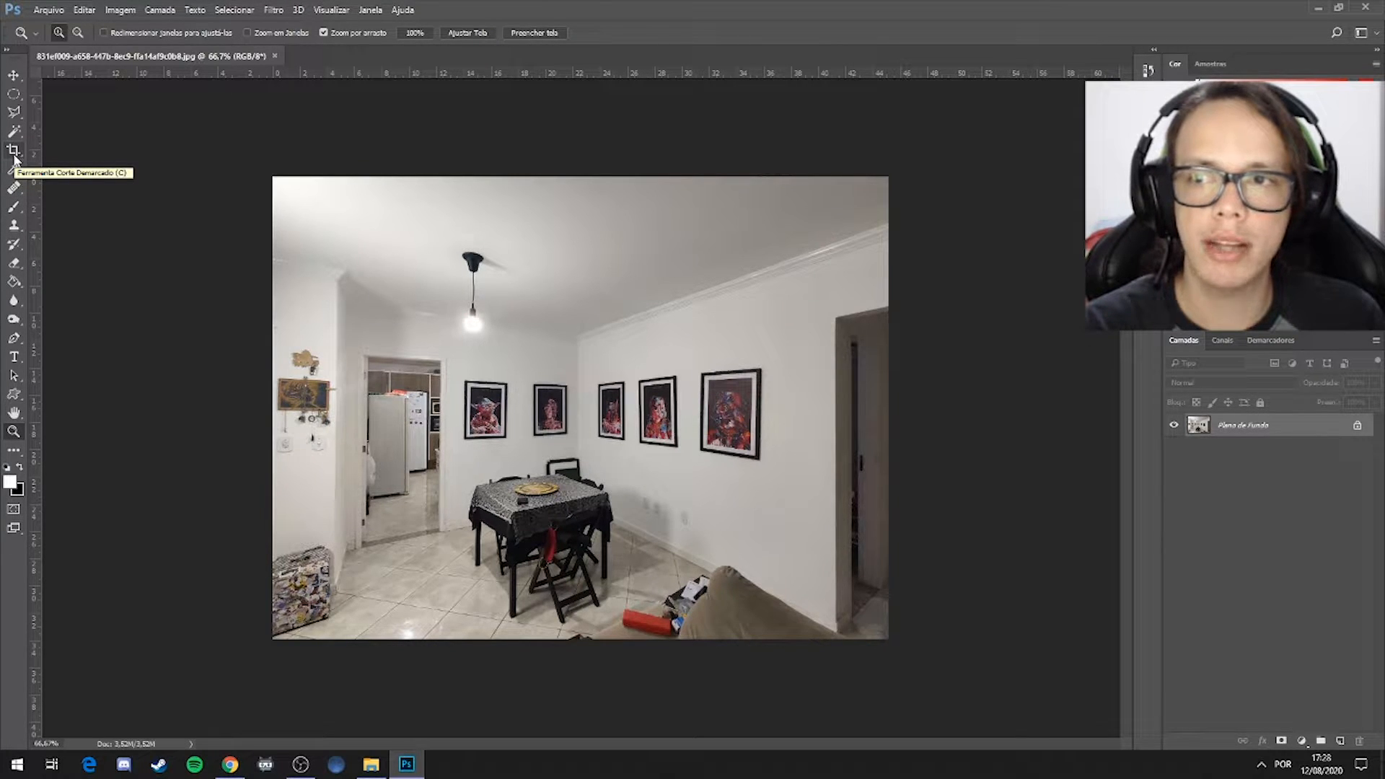
Crop the photo to remove the right doorway, a strip of ceiling and the wall decorations at the left edge
click(15, 154)
mouse_move(884, 408)
mouse_down()
mouse_move(855, 389)
mouse_move(870, 386)
mouse_move(885, 401)
mouse_move(891, 386)
mouse_move(858, 409)
mouse_move(883, 411)
mouse_move(859, 412)
mouse_up()
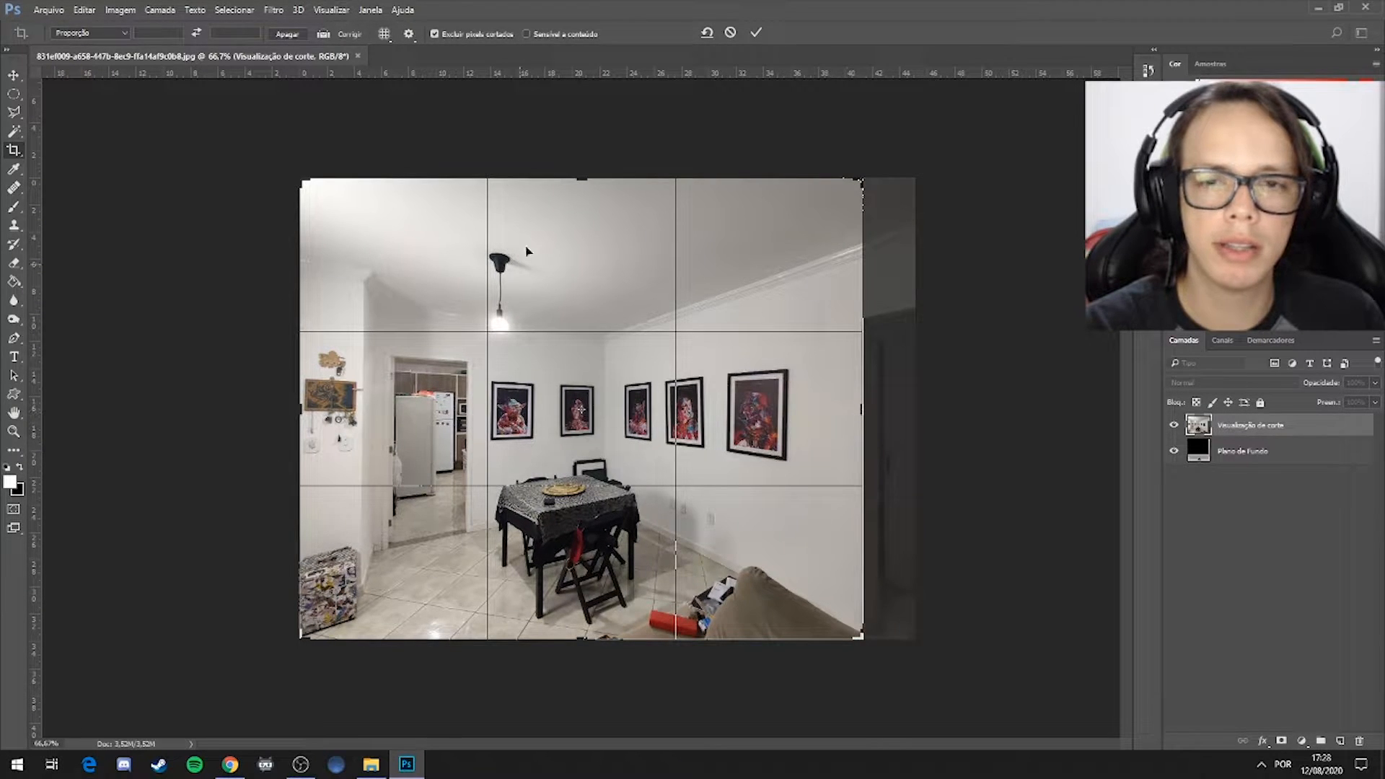
drag(578, 180, 586, 209)
drag(302, 410, 329, 415)
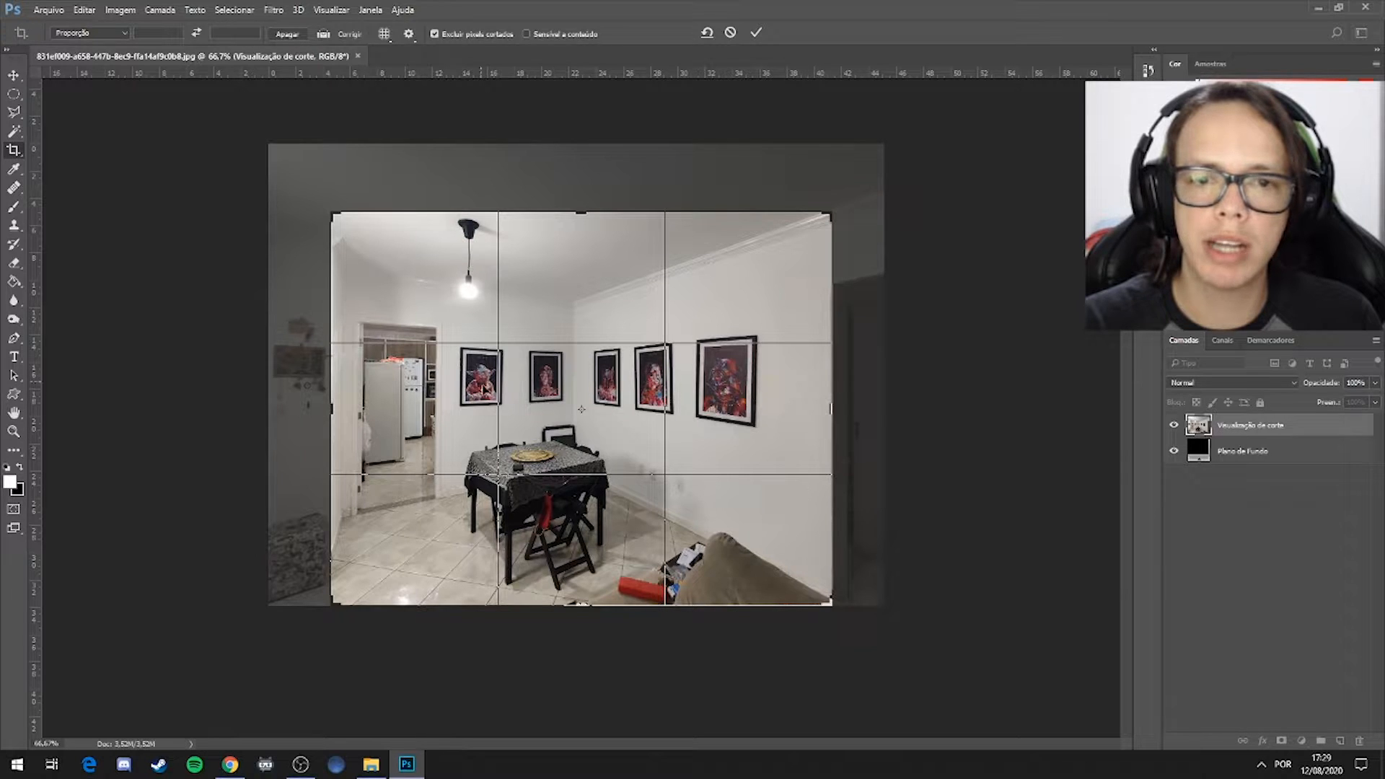
key(Return)
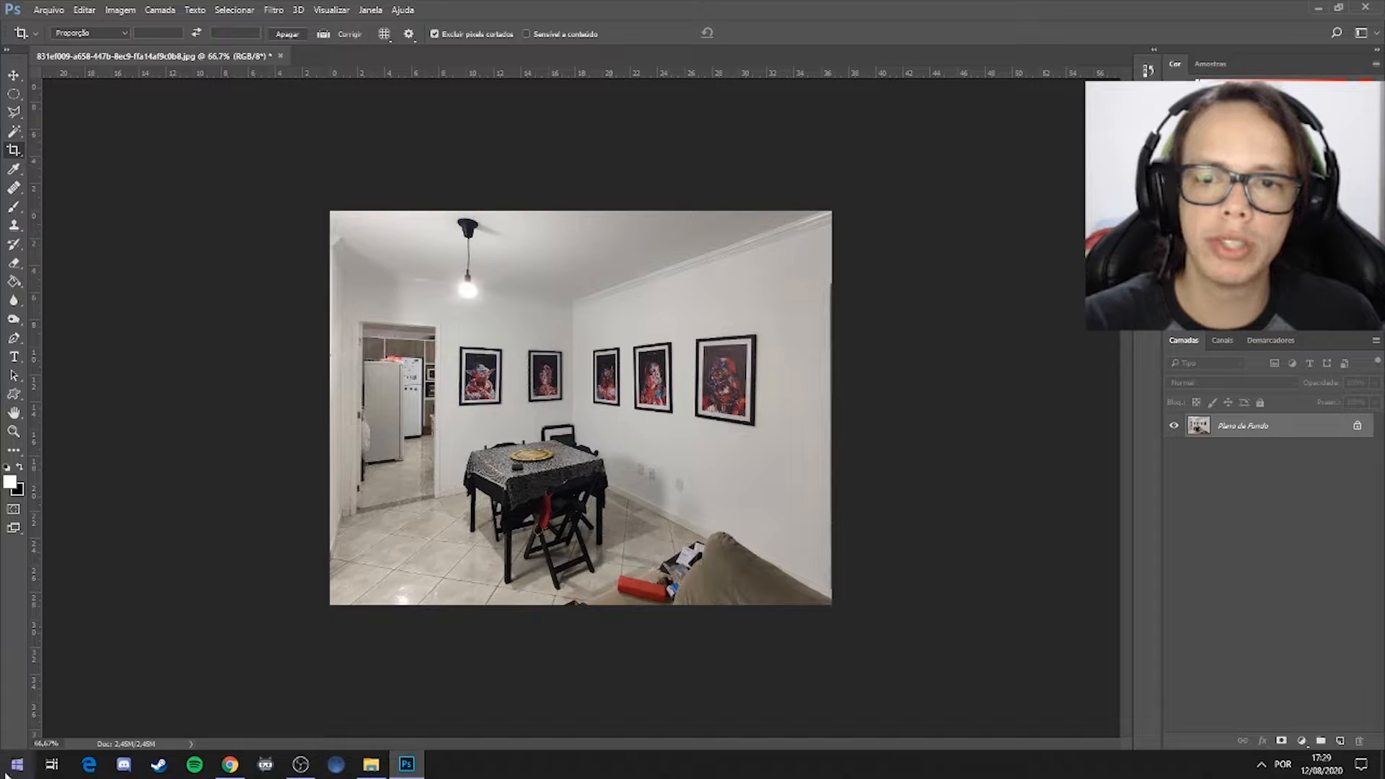
Convert the locked background into an editable layer, keeping the default name Camada 0
click(13, 430)
click(823, 721)
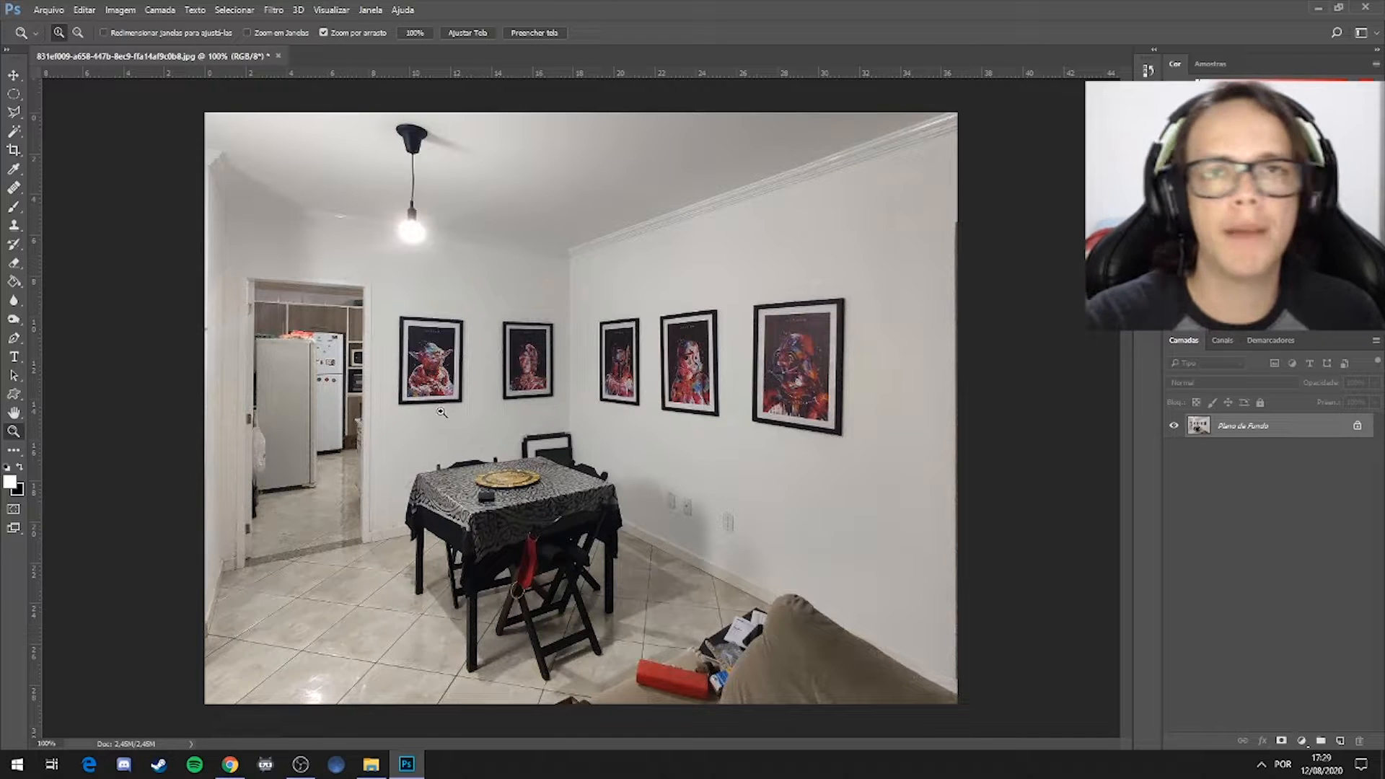
double_click(1233, 432)
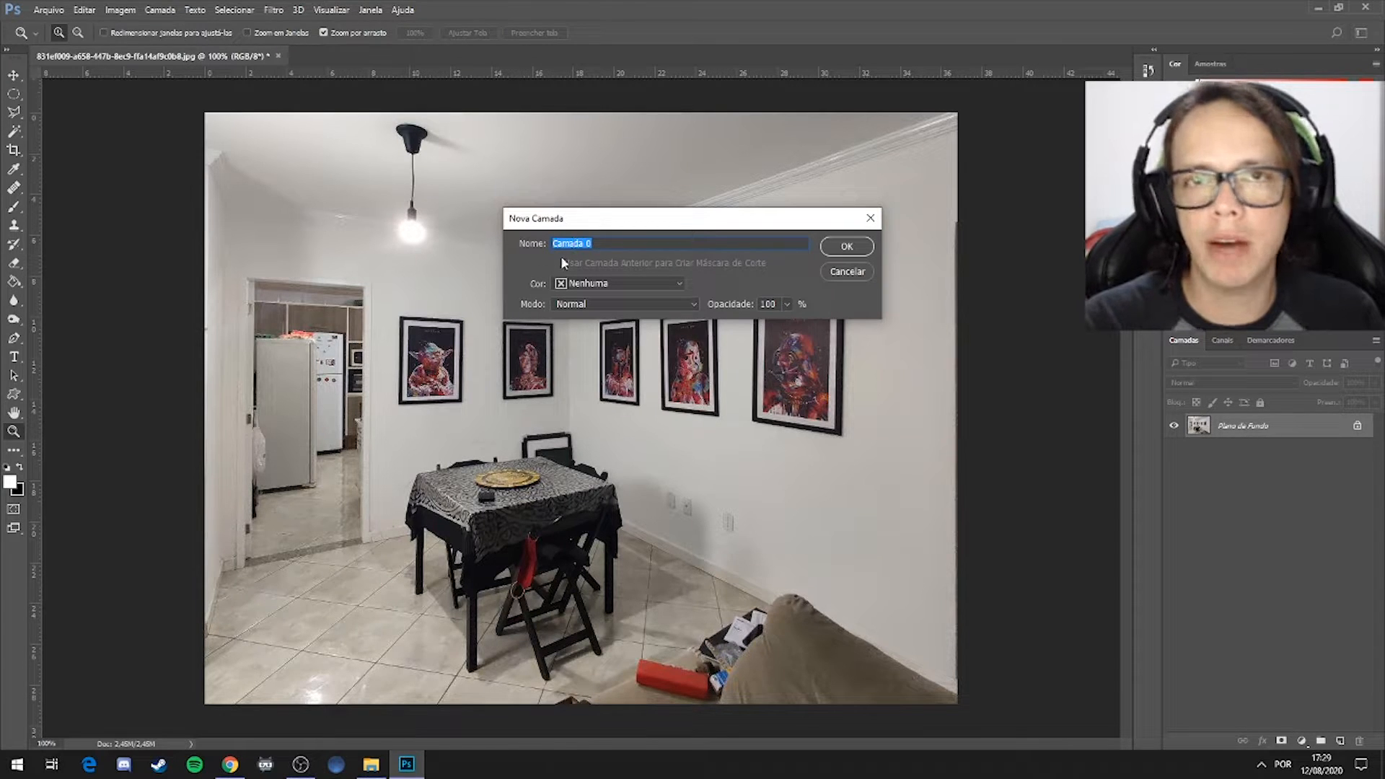
click(845, 246)
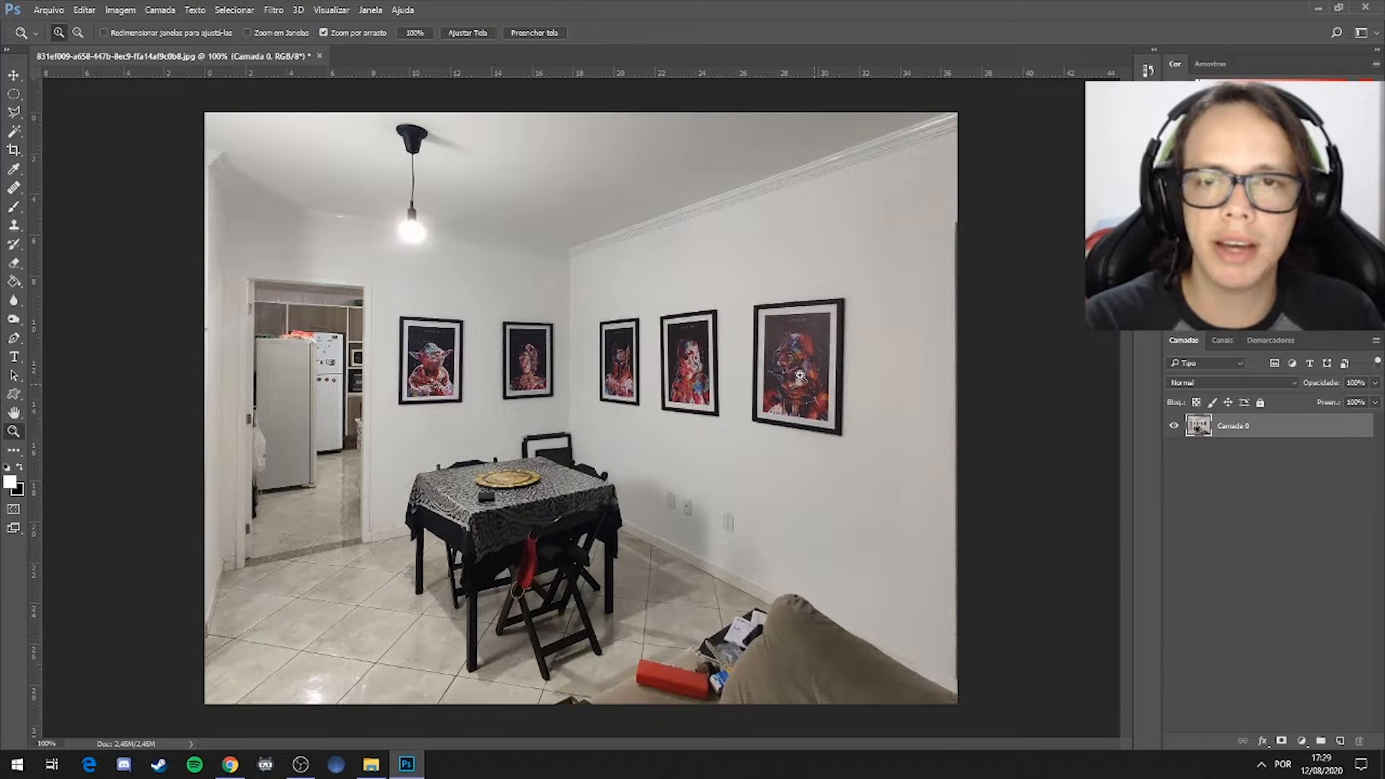
Try moving the room layer freely around the canvas and return it to its original position
click(13, 76)
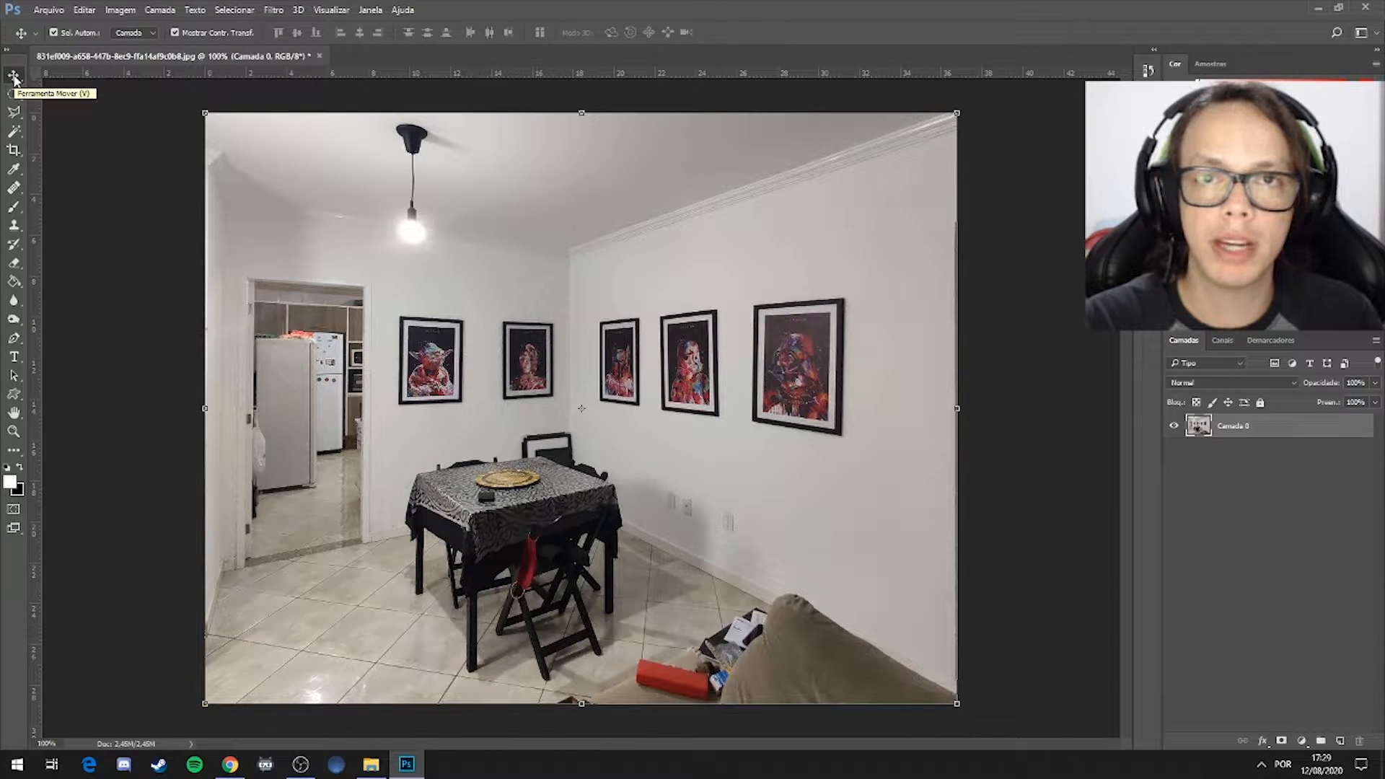
drag(316, 206, 492, 374)
drag(625, 469, 856, 307)
drag(848, 390, 174, 354)
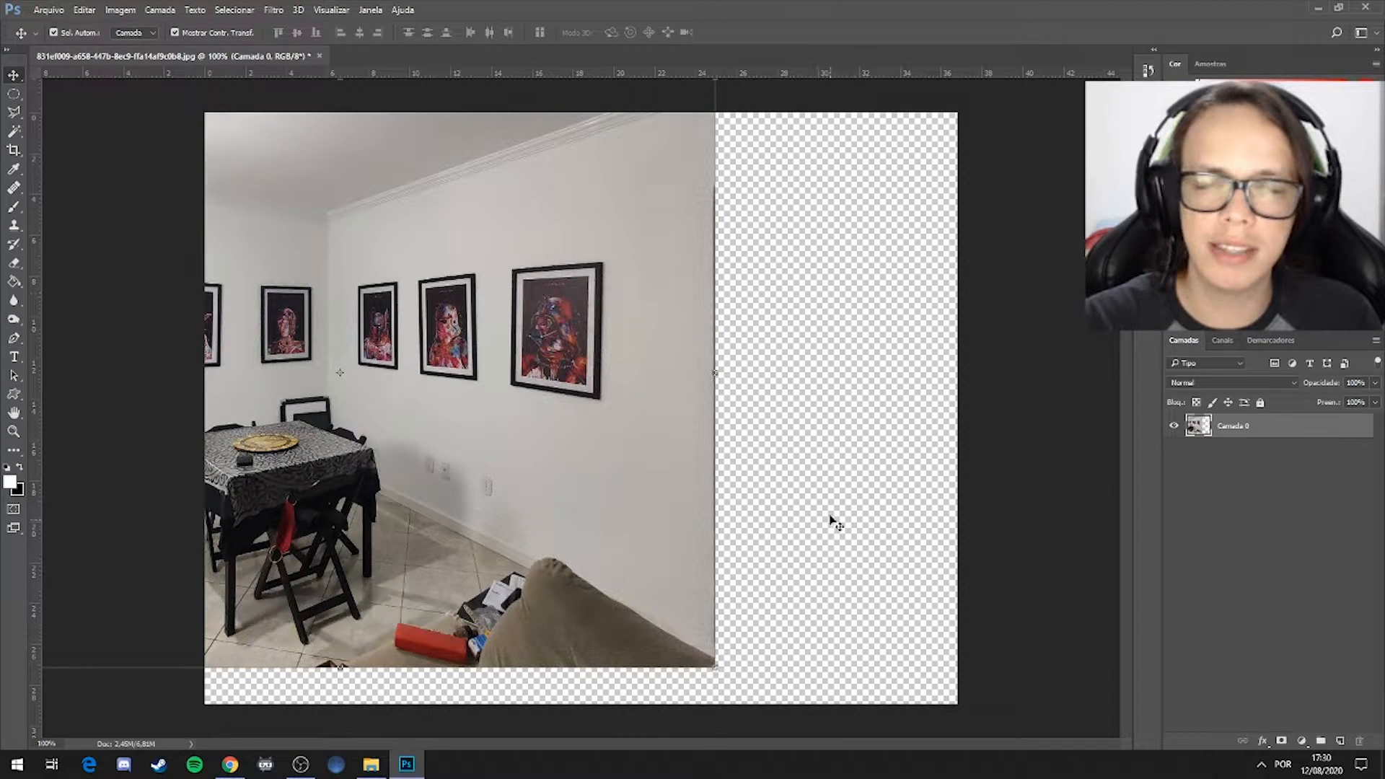
drag(340, 347, 579, 383)
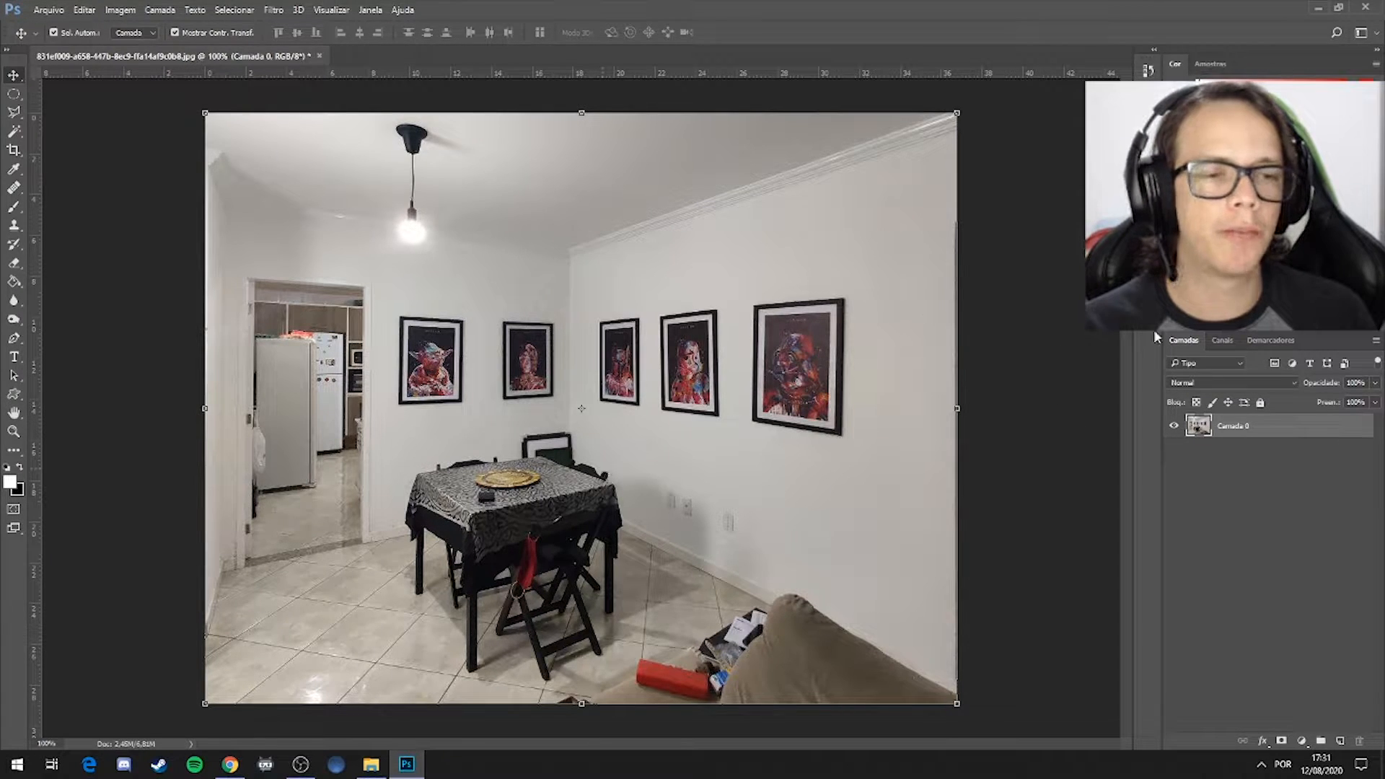
Try duplicating layer Camada 0 and delete the resulting copy
drag(1198, 431, 1341, 730)
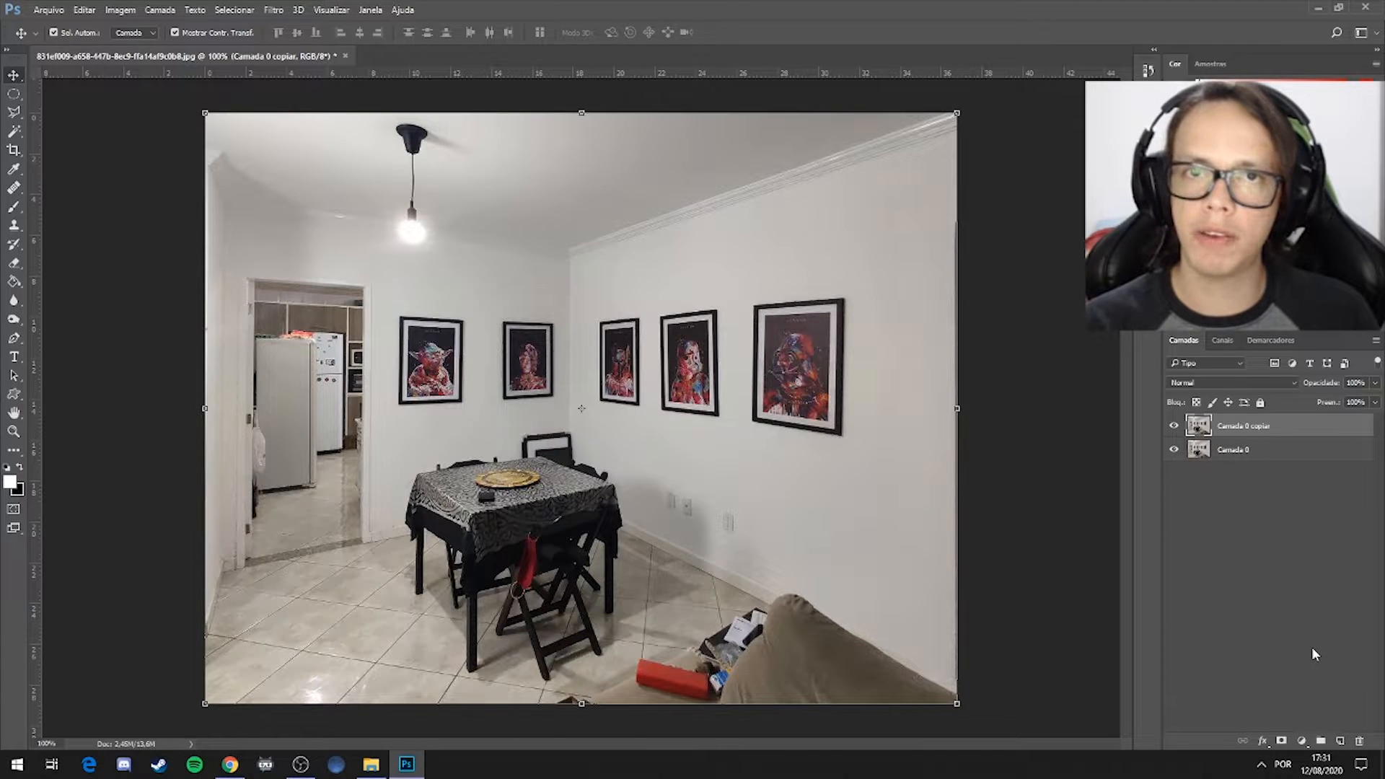
drag(1219, 422, 1355, 735)
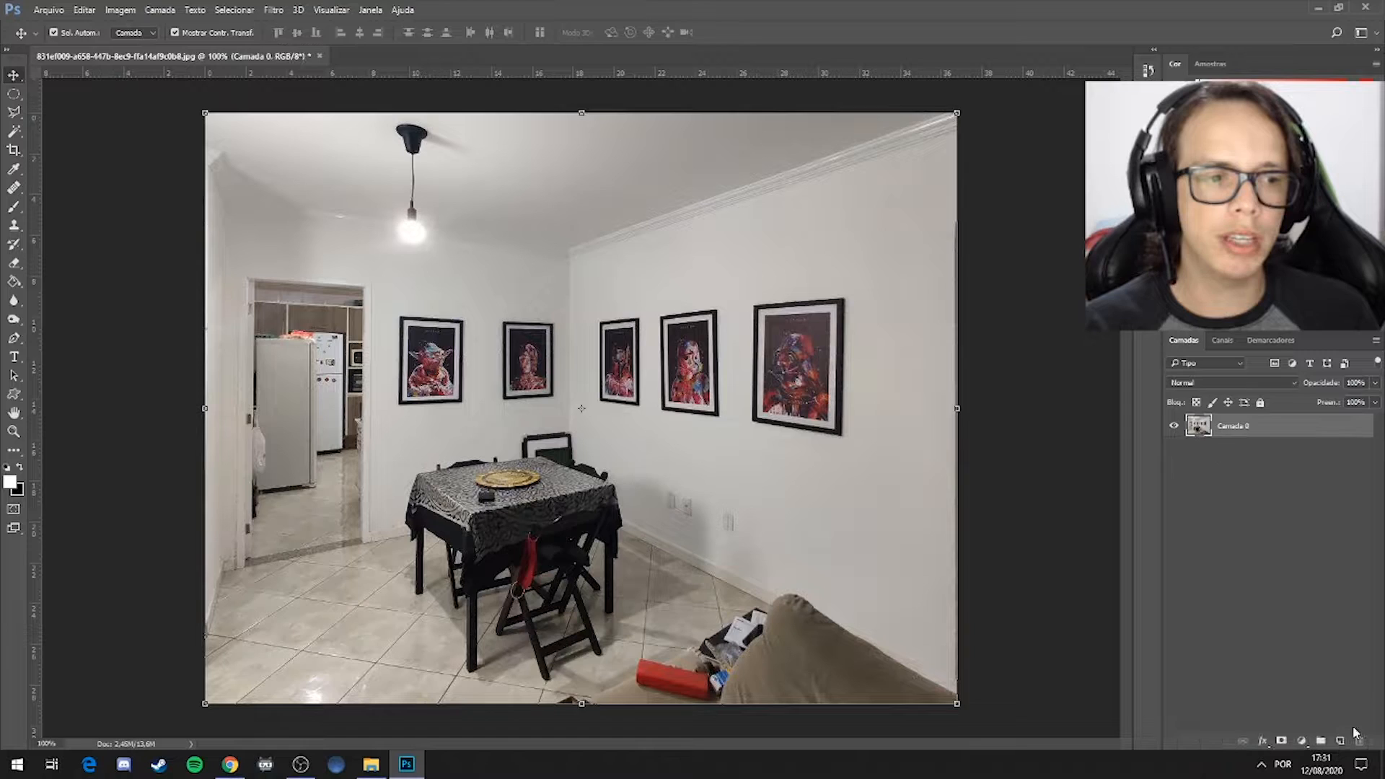
Duplicate layer Camada 0 in the same document under the name Camada 0 copiar
right_click(1199, 431)
click(1258, 414)
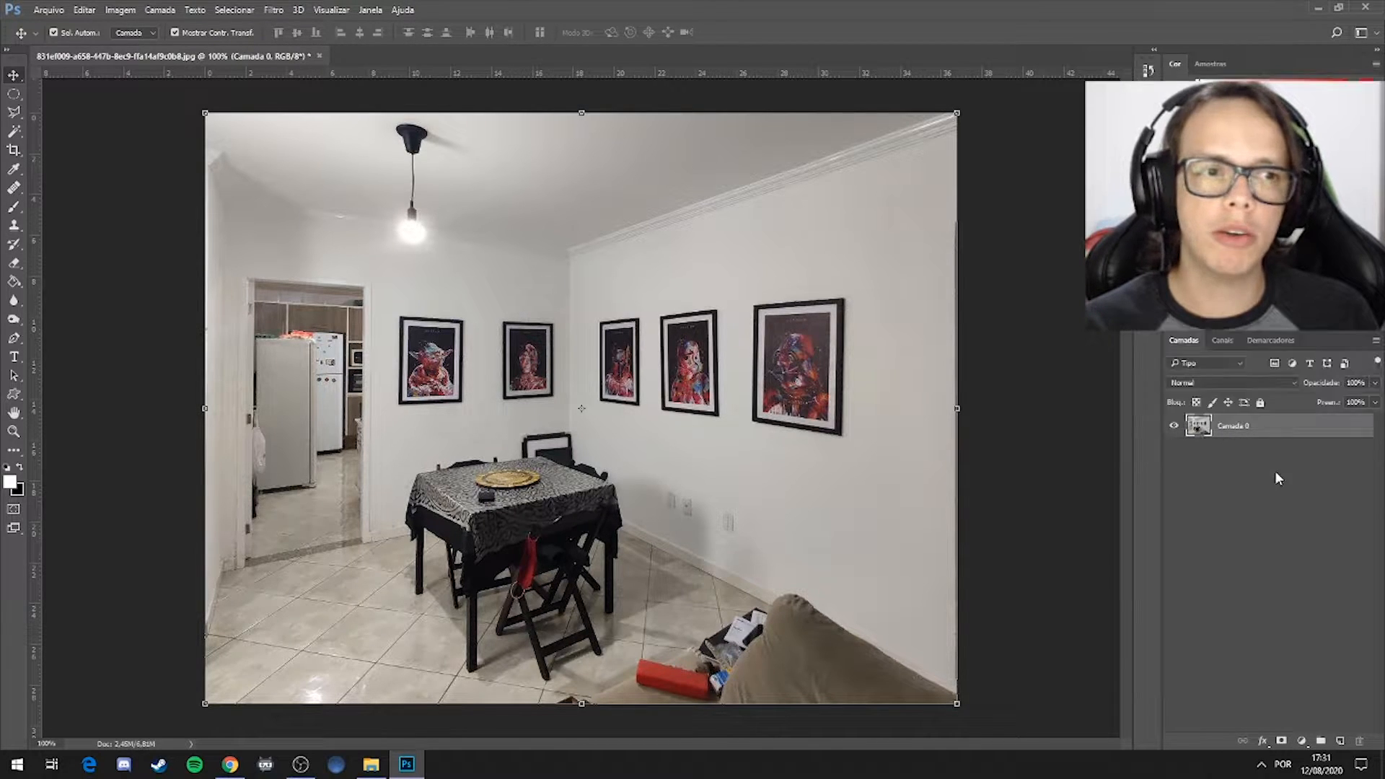
right_click(1258, 414)
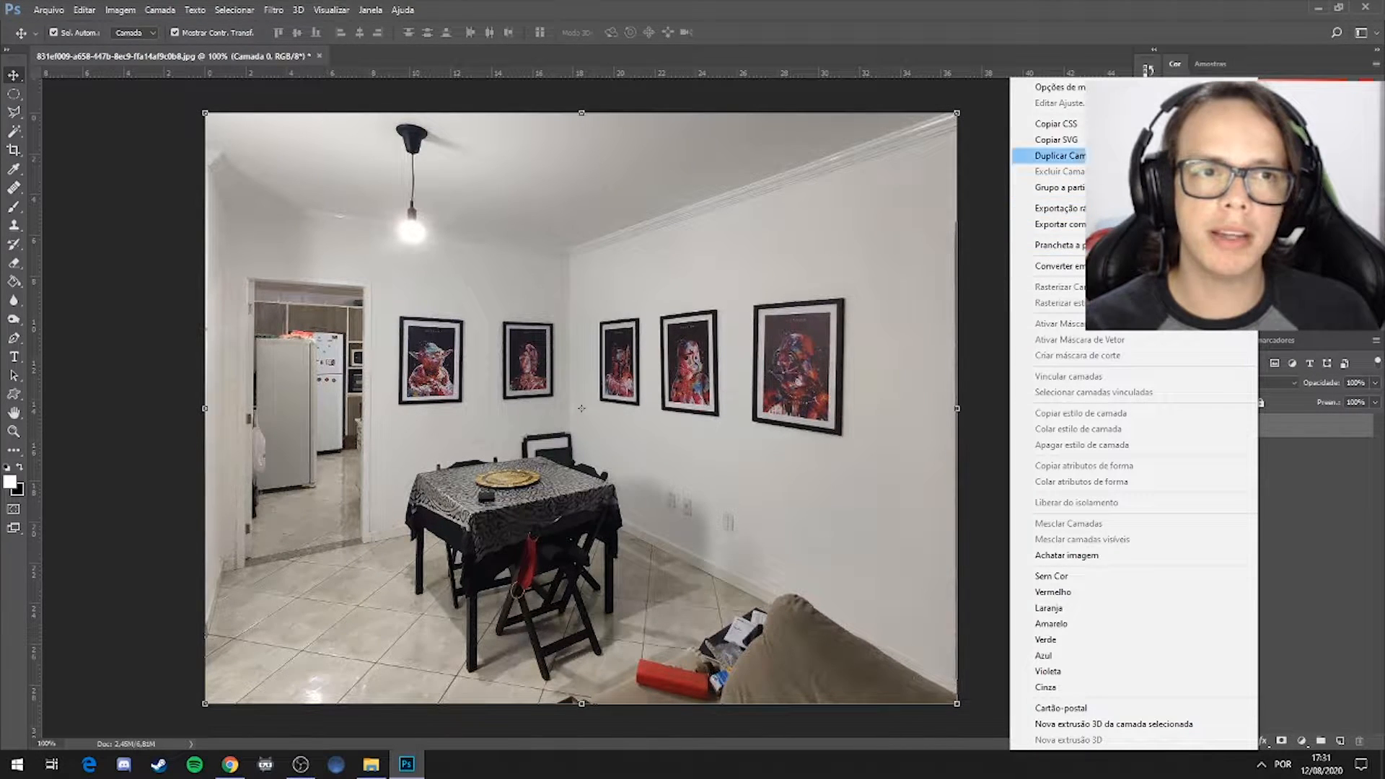
click(1061, 155)
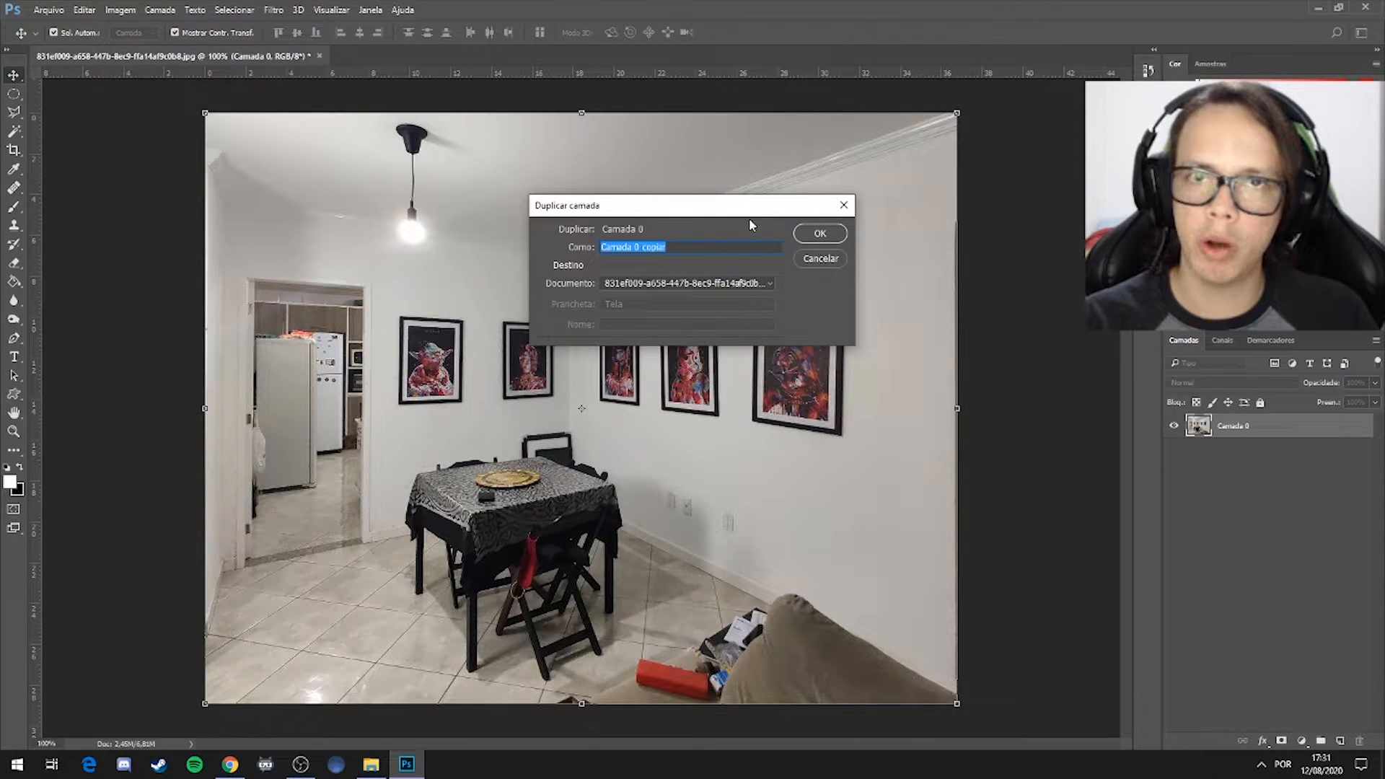
click(809, 236)
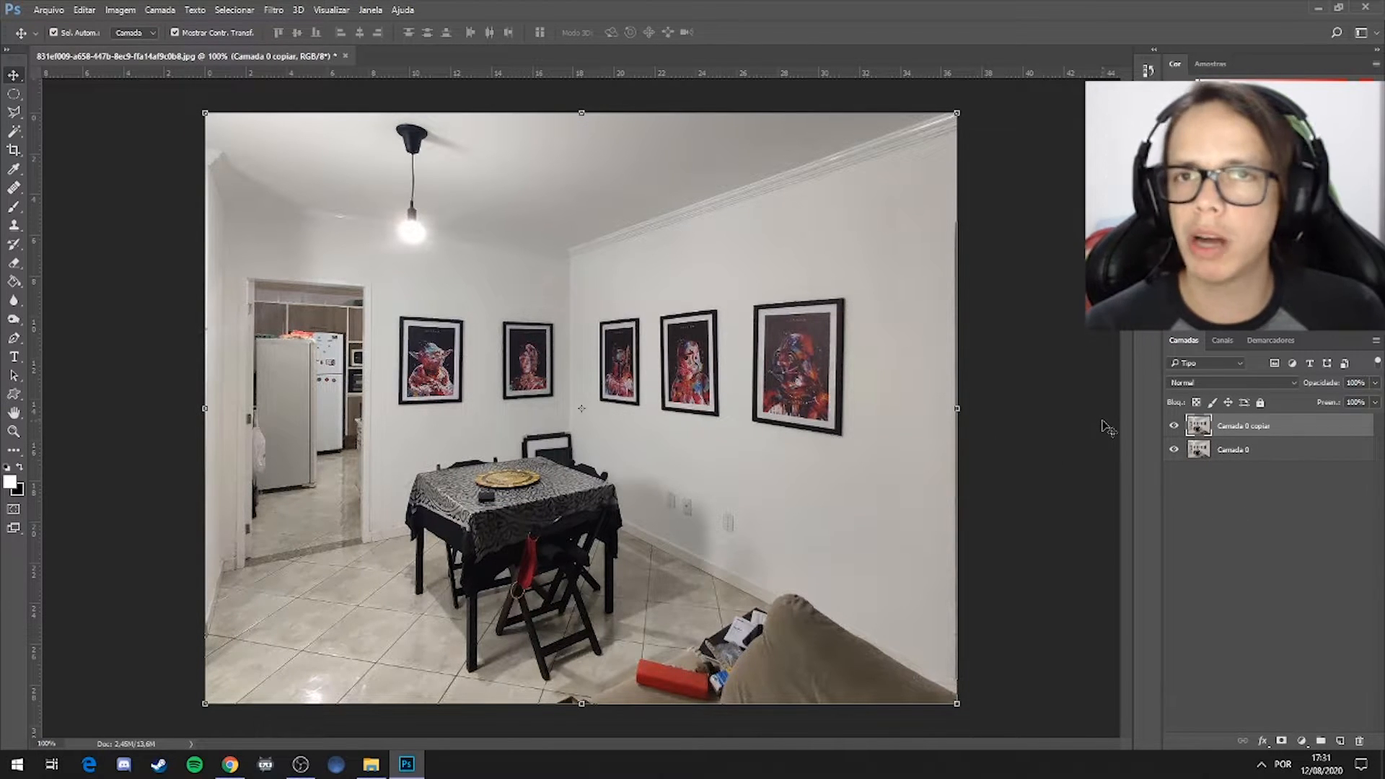
Hide and show the Camada 0 copiar layer to compare it with the original underneath
click(1174, 426)
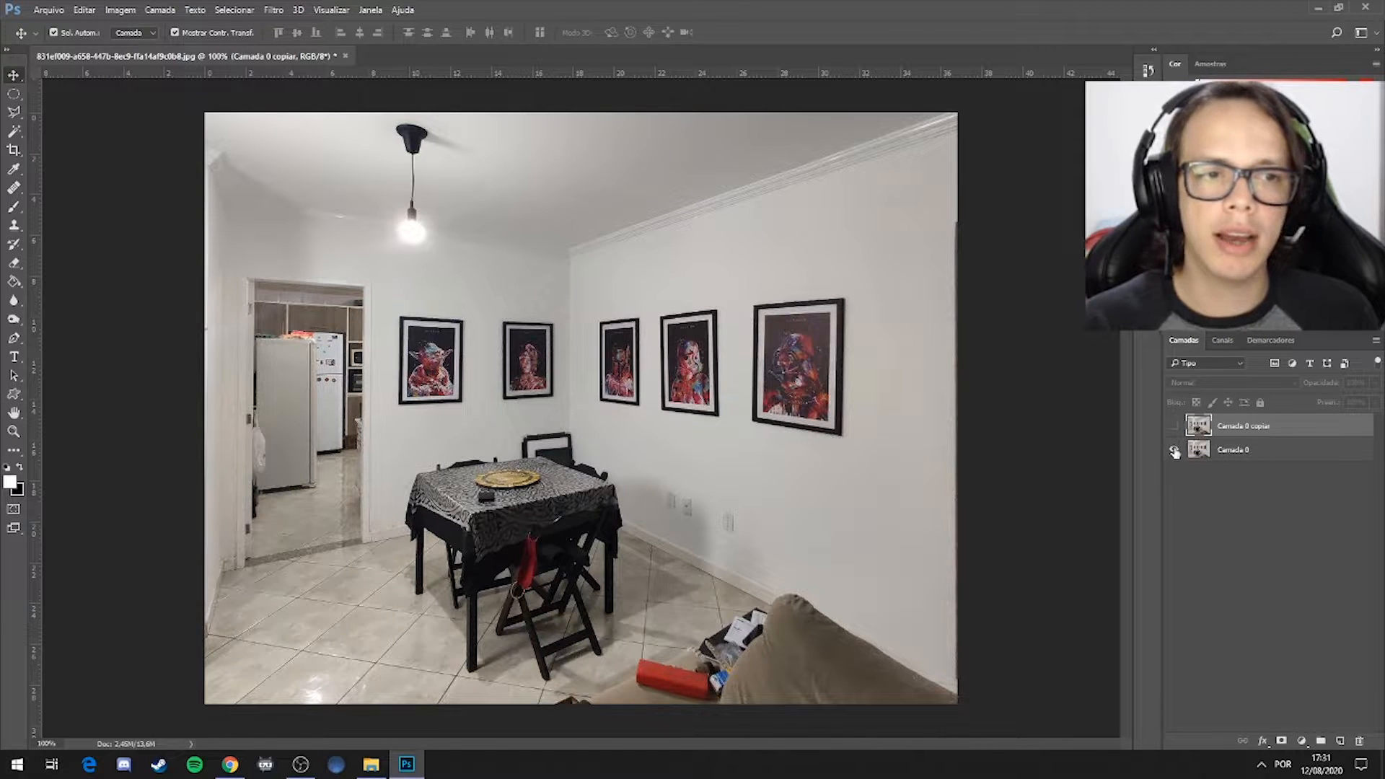
click(1174, 426)
click(1174, 430)
click(1169, 426)
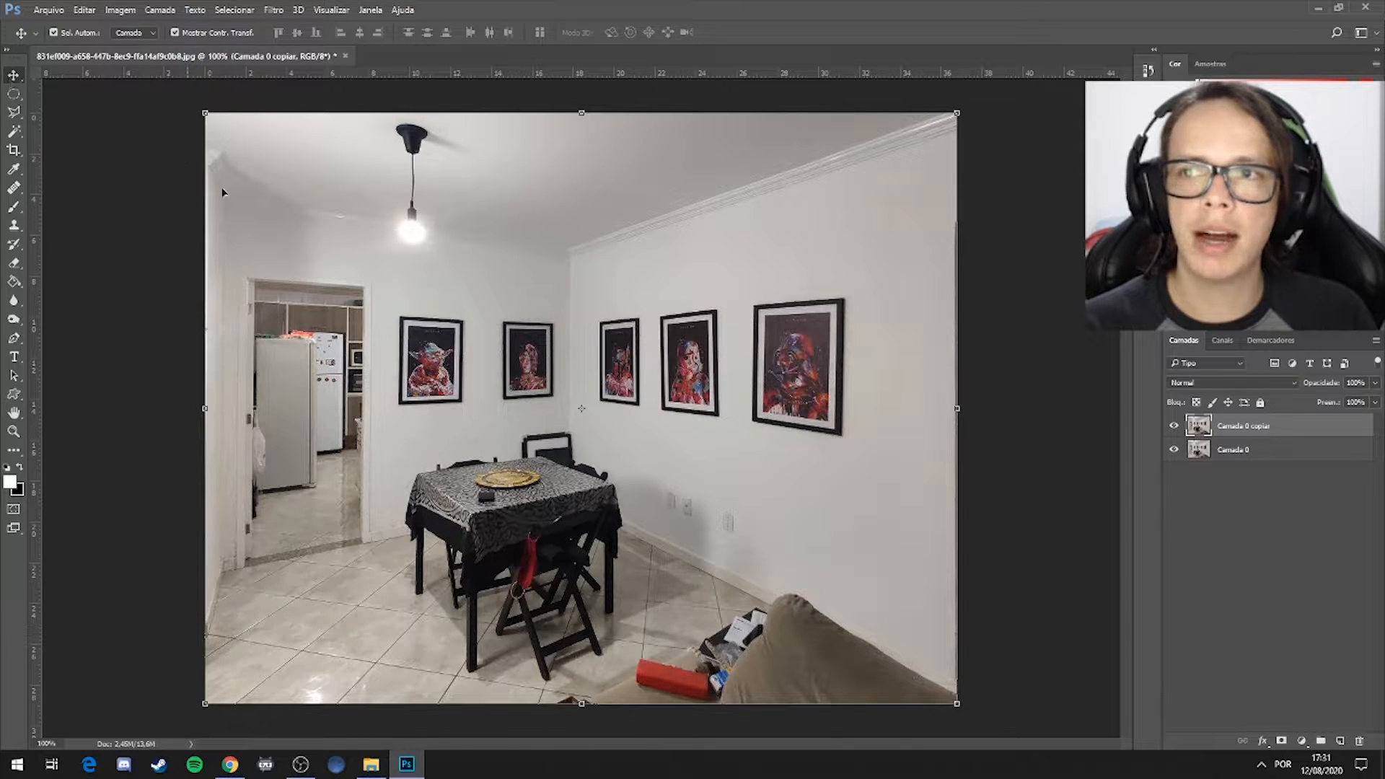
Try offsetting the copied layer, toggle the visibility of both layers, and realign the copy over the original
drag(389, 274, 579, 411)
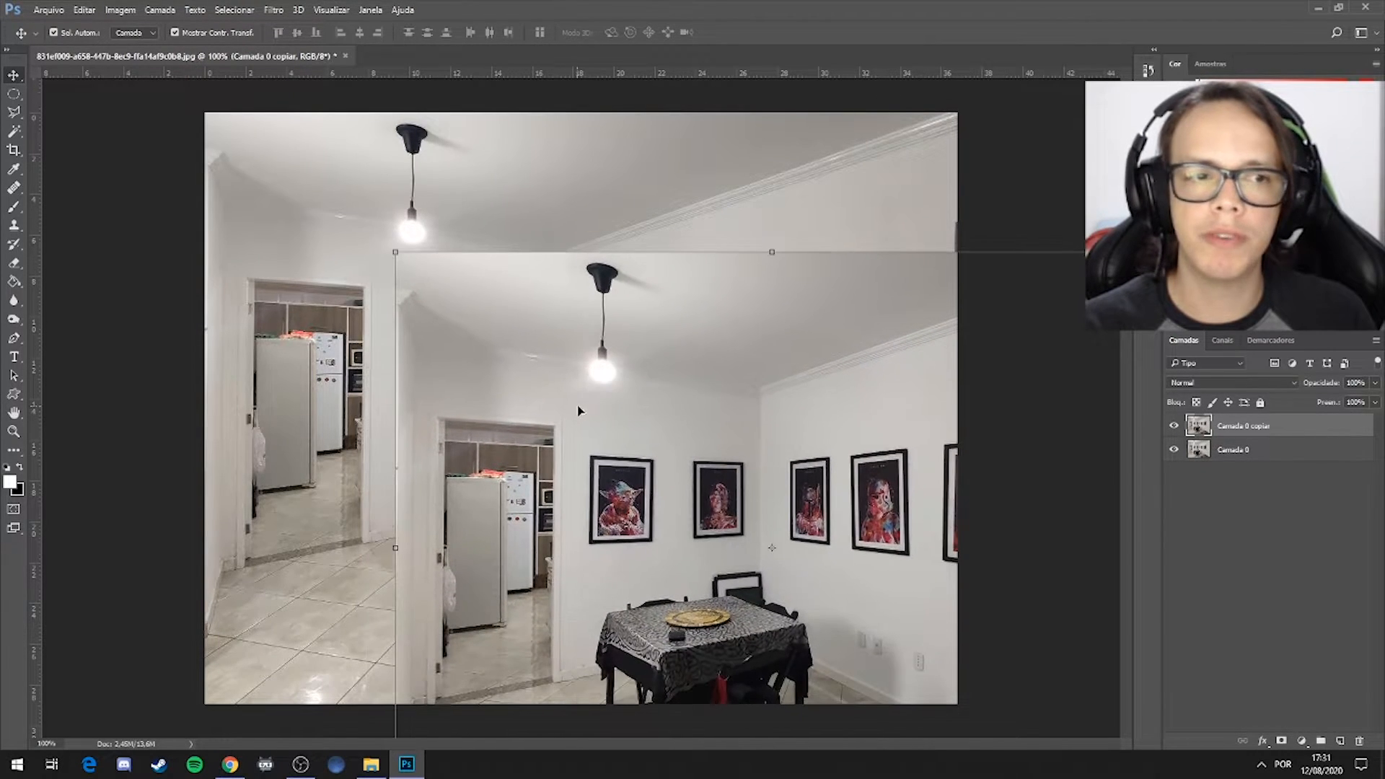
drag(672, 399, 553, 511)
click(1173, 449)
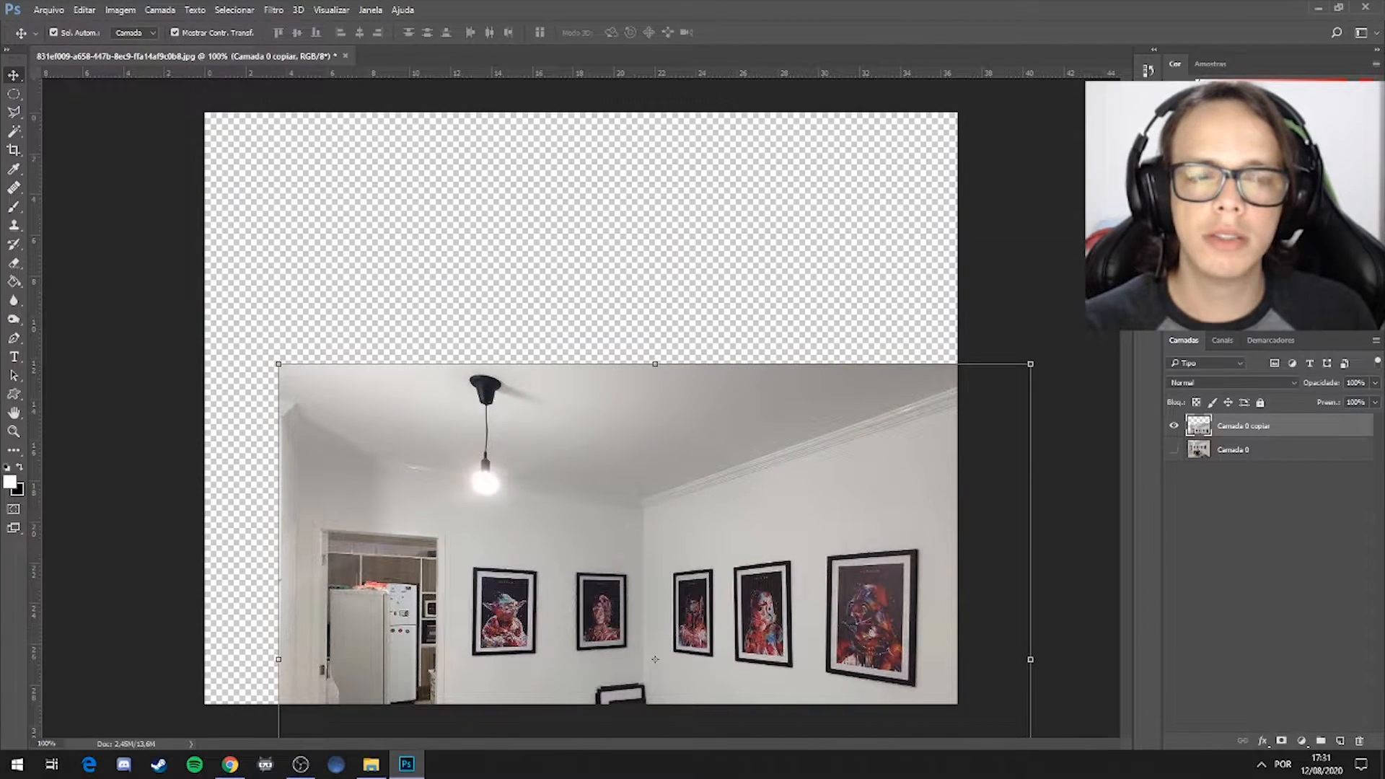
click(1174, 449)
click(1174, 426)
click(1174, 426)
drag(690, 539, 621, 290)
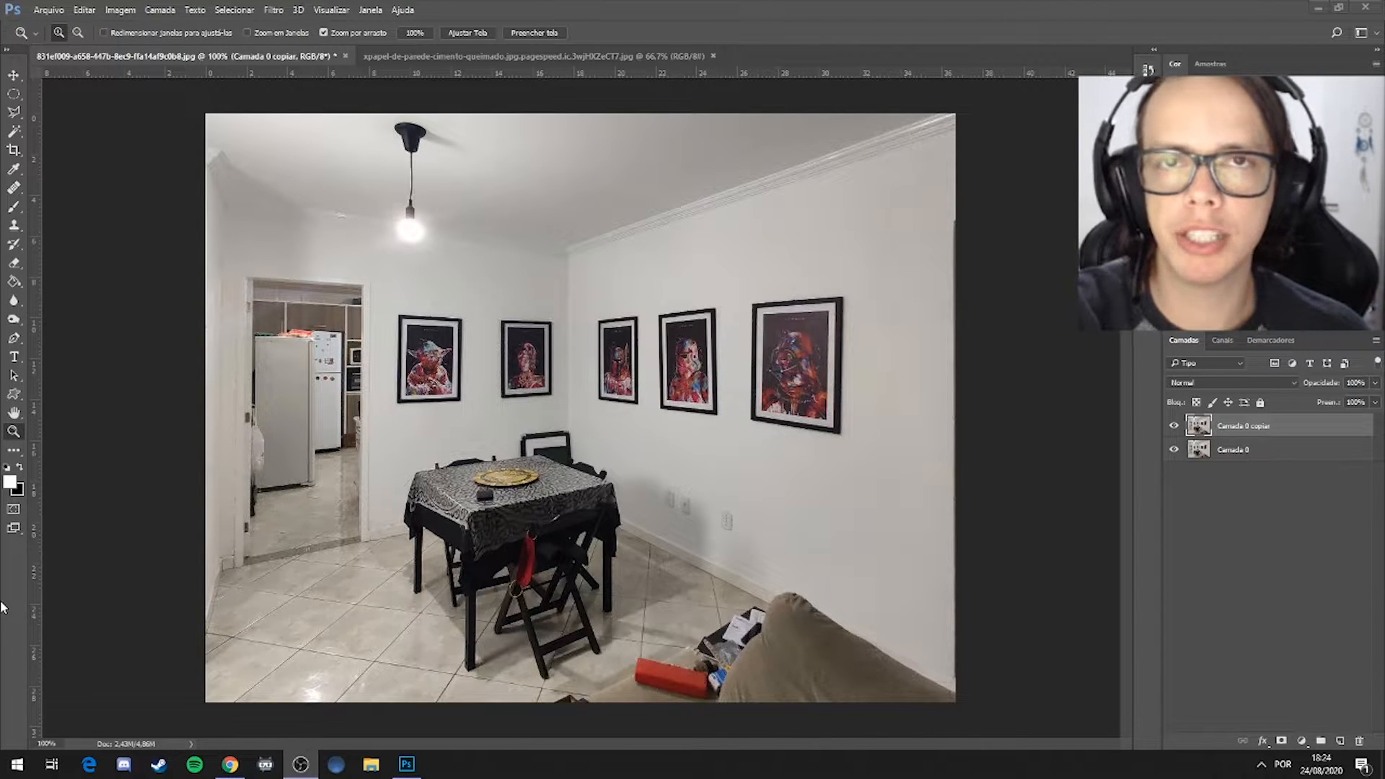
Switch to Chrome and browse the Google image results for "parede cimento queimado" for a wall texture
click(230, 764)
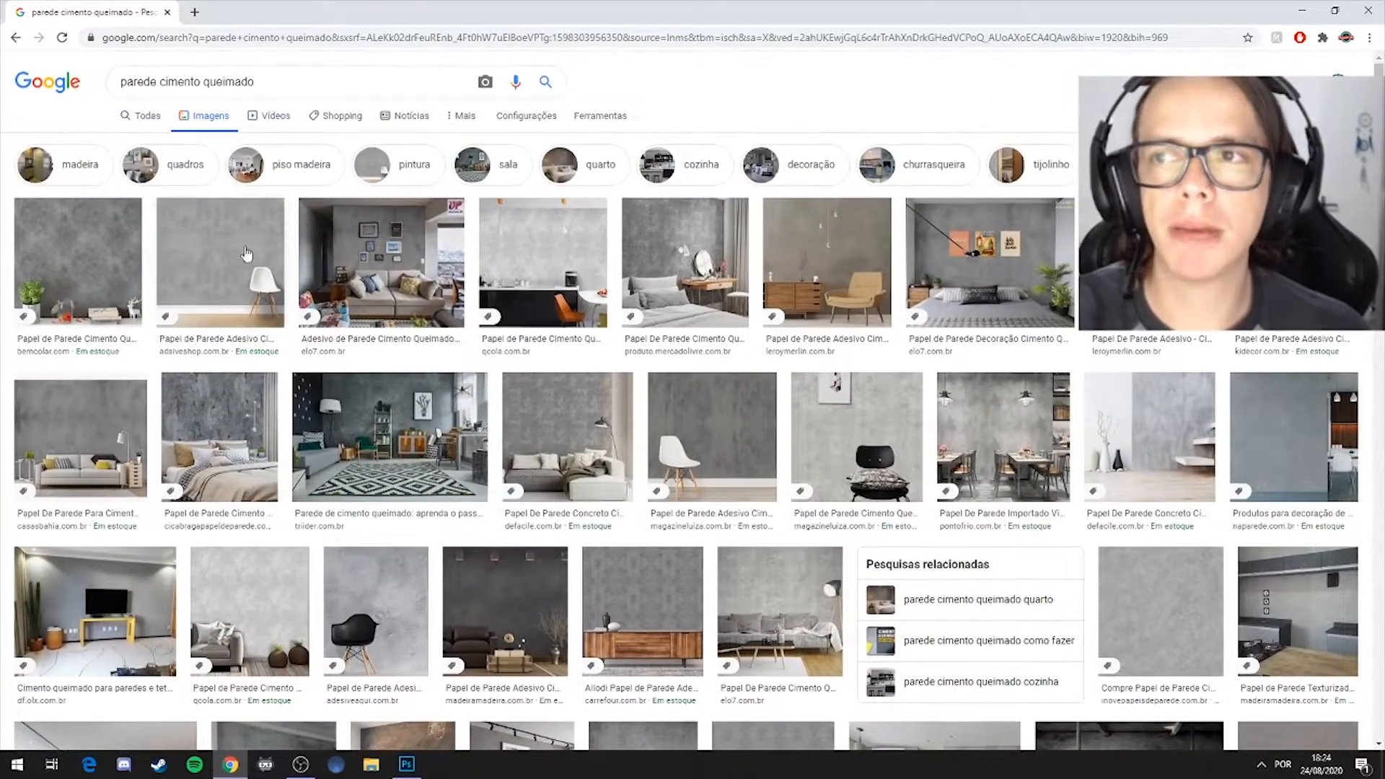
scroll(830, 315, down, 8)
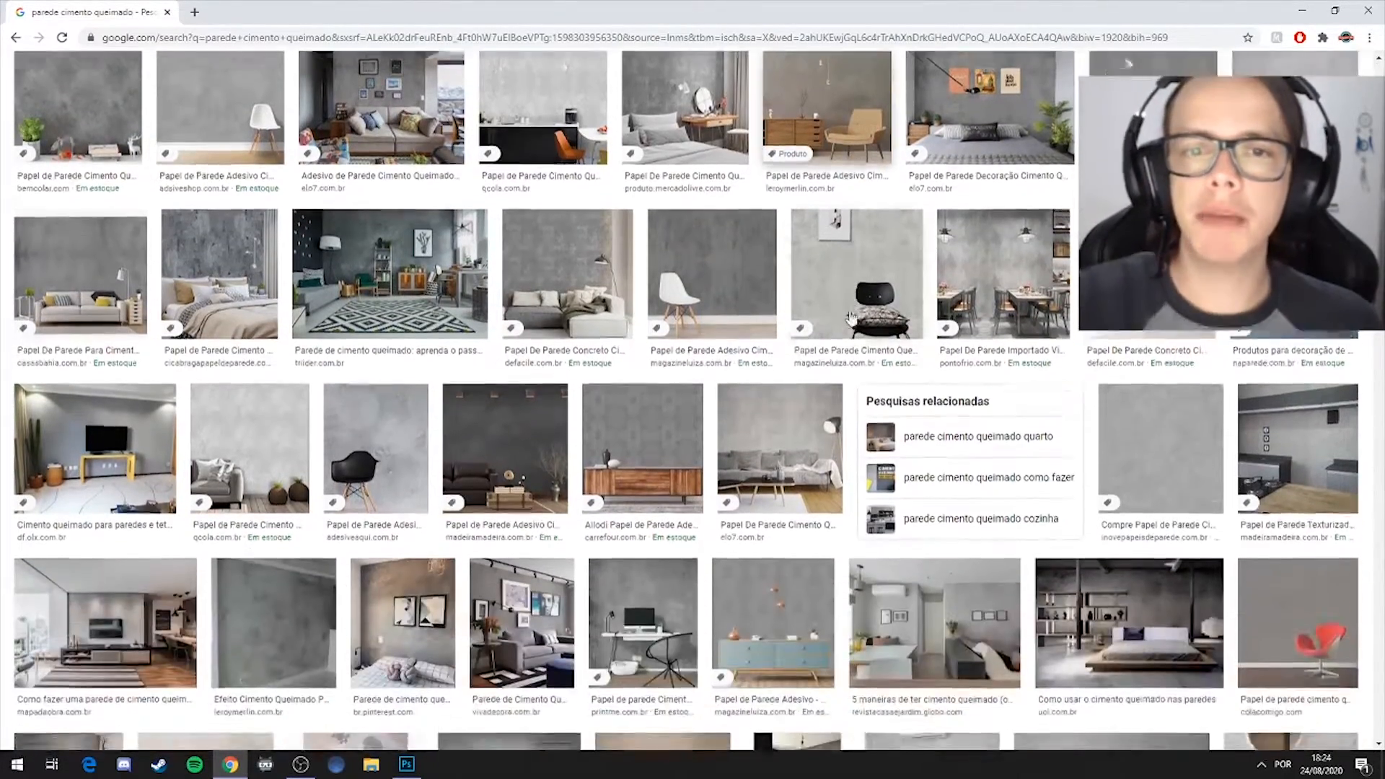
scroll(830, 316, down, 14)
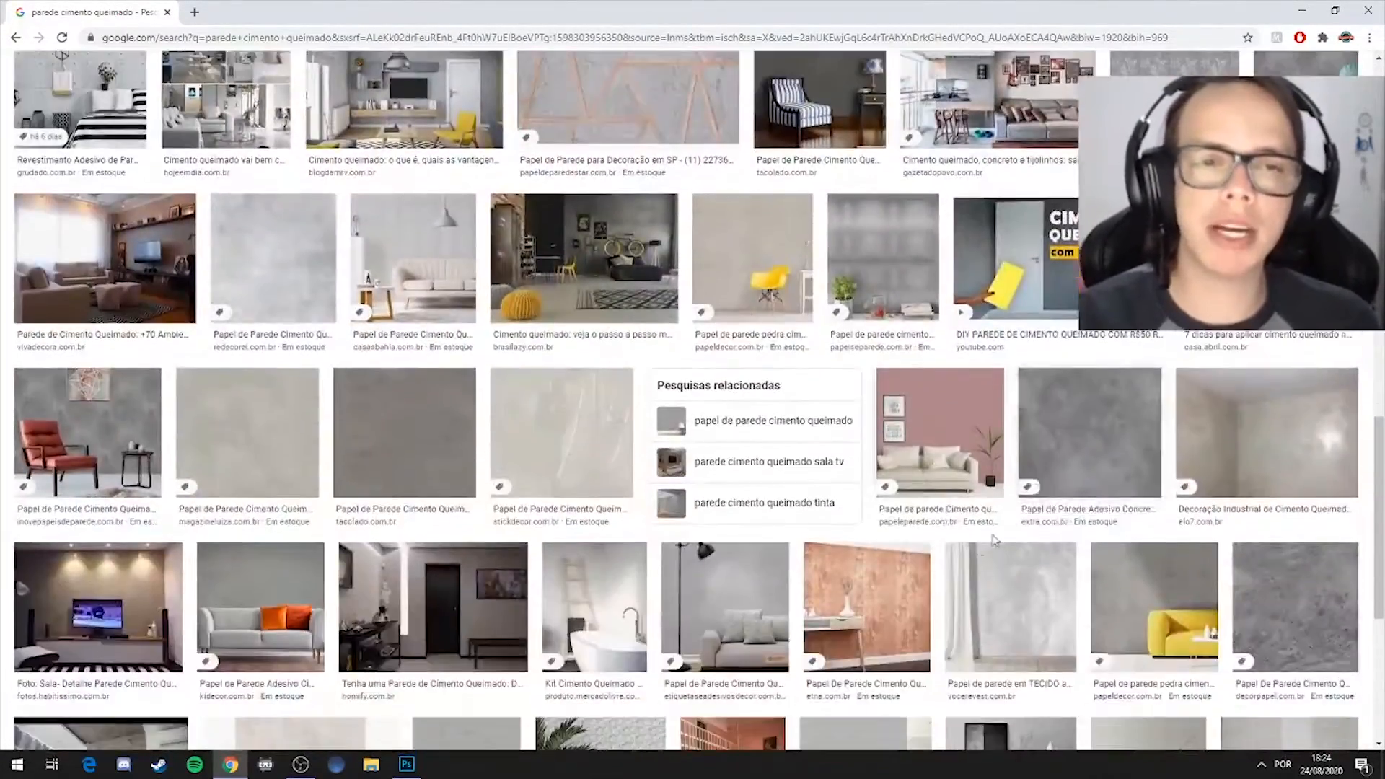
Browse the "parede cimento queimado" results and choose the first grey wallpaper image, with the potted plant and books
scroll(588, 516, down, 10)
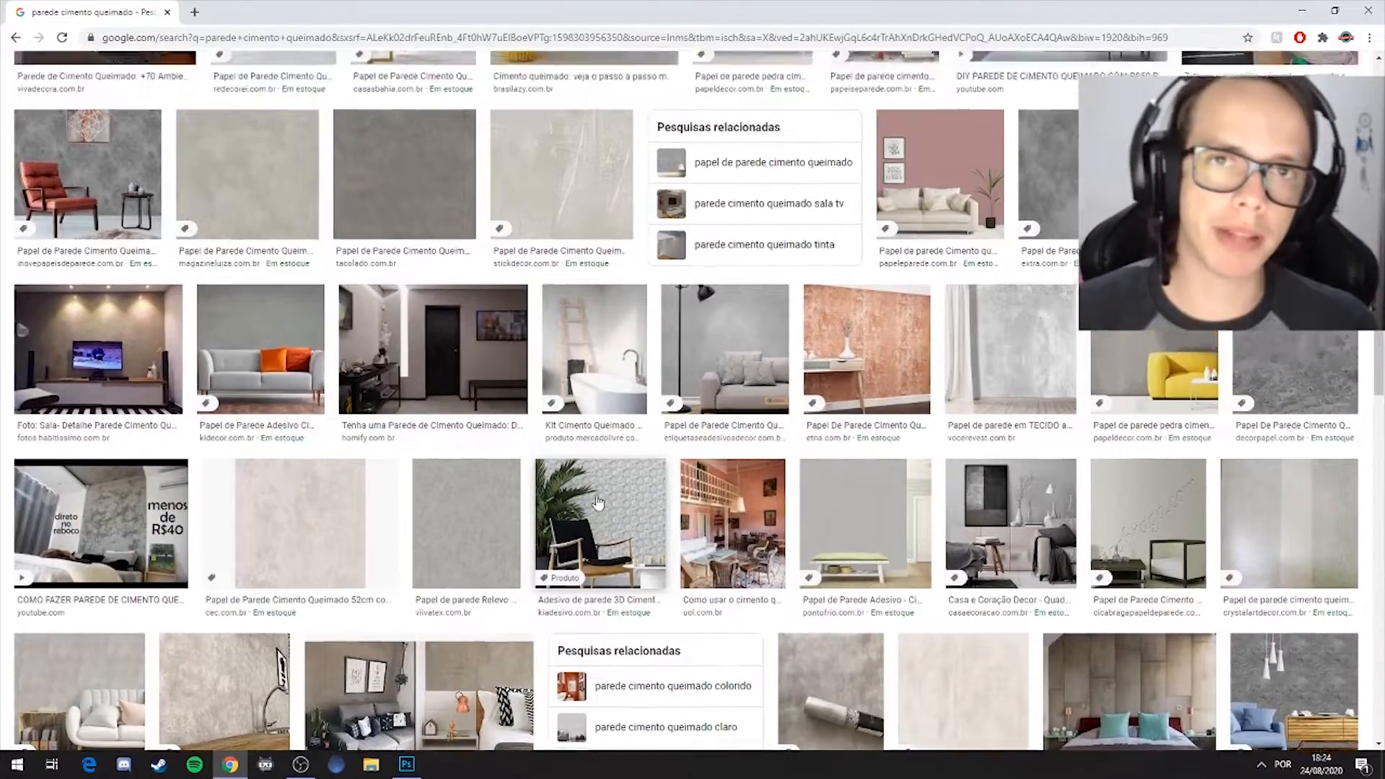
scroll(597, 495, up, 4)
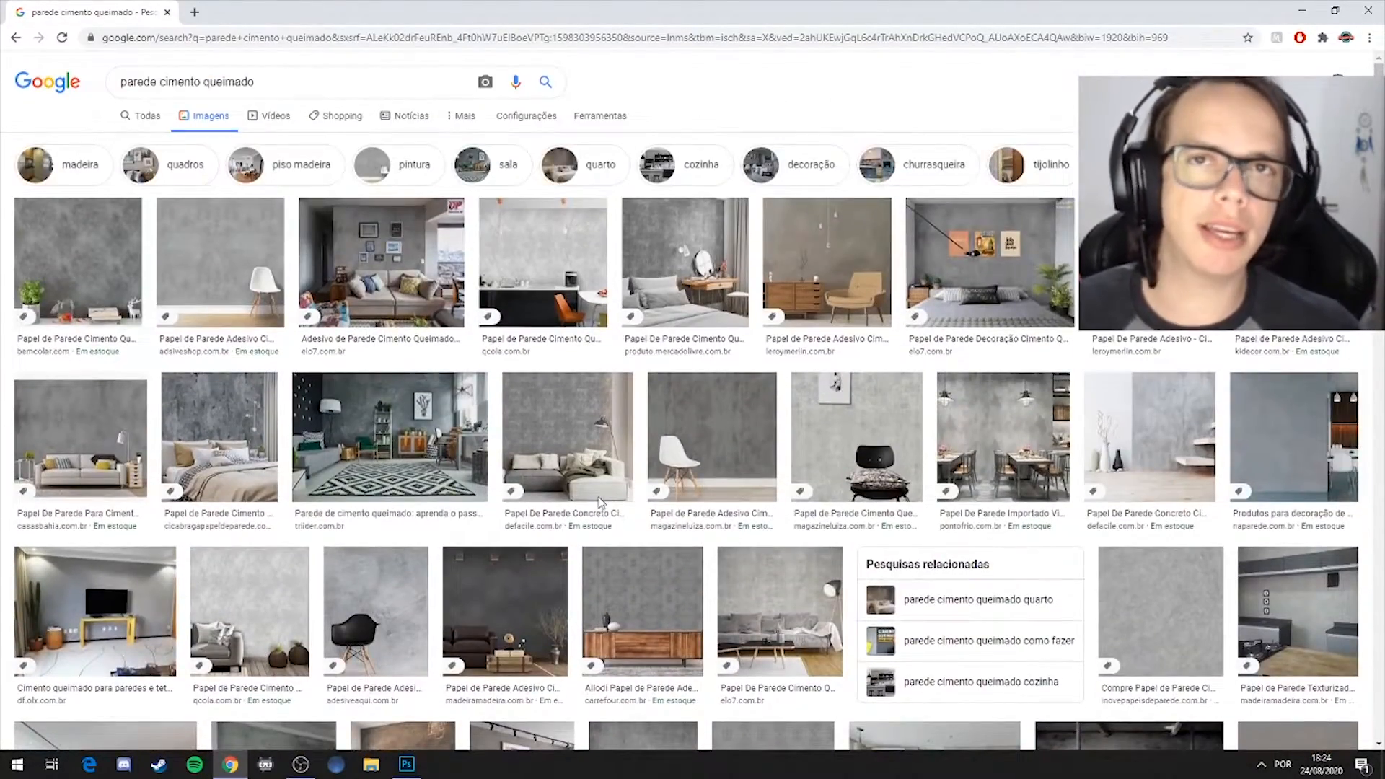
click(67, 259)
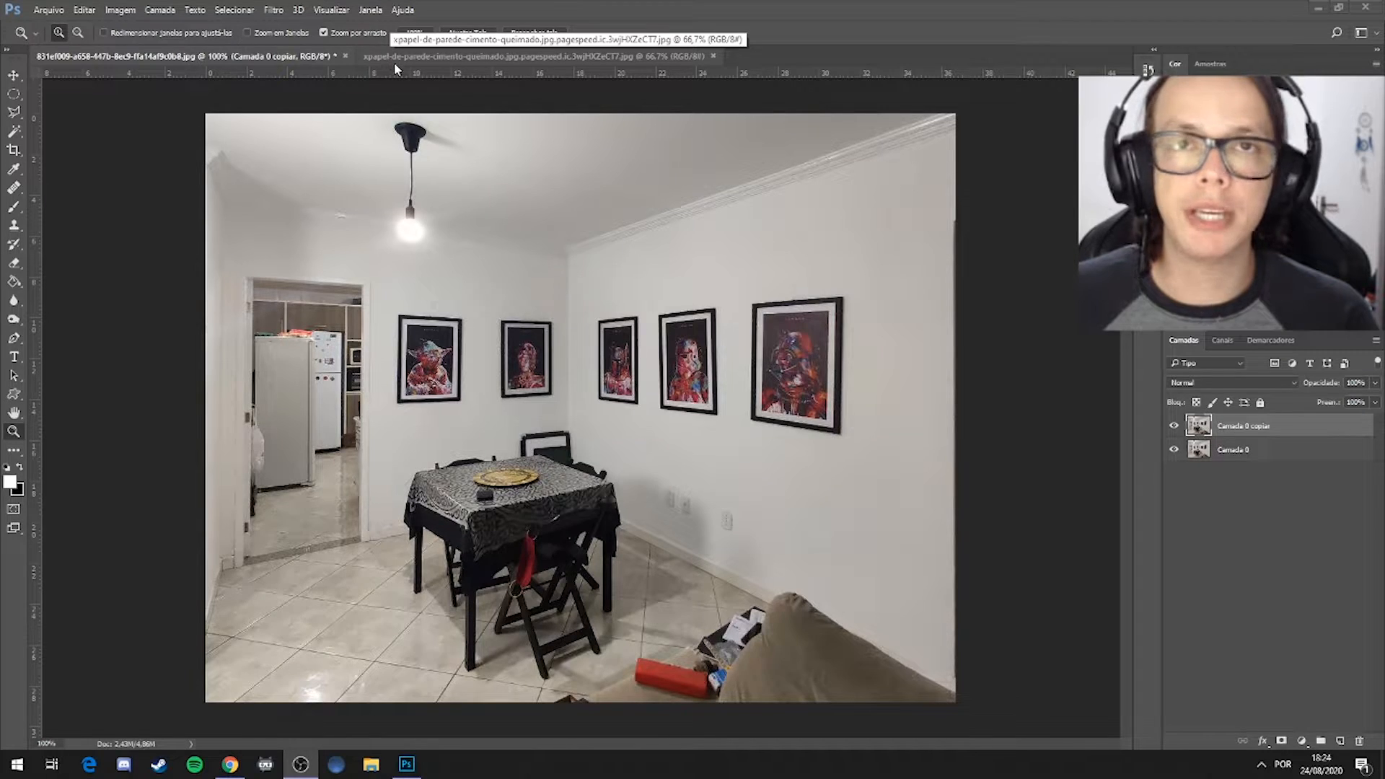
Compare the opened cement wallpaper image with the dining room photo in Photoshop
click(390, 58)
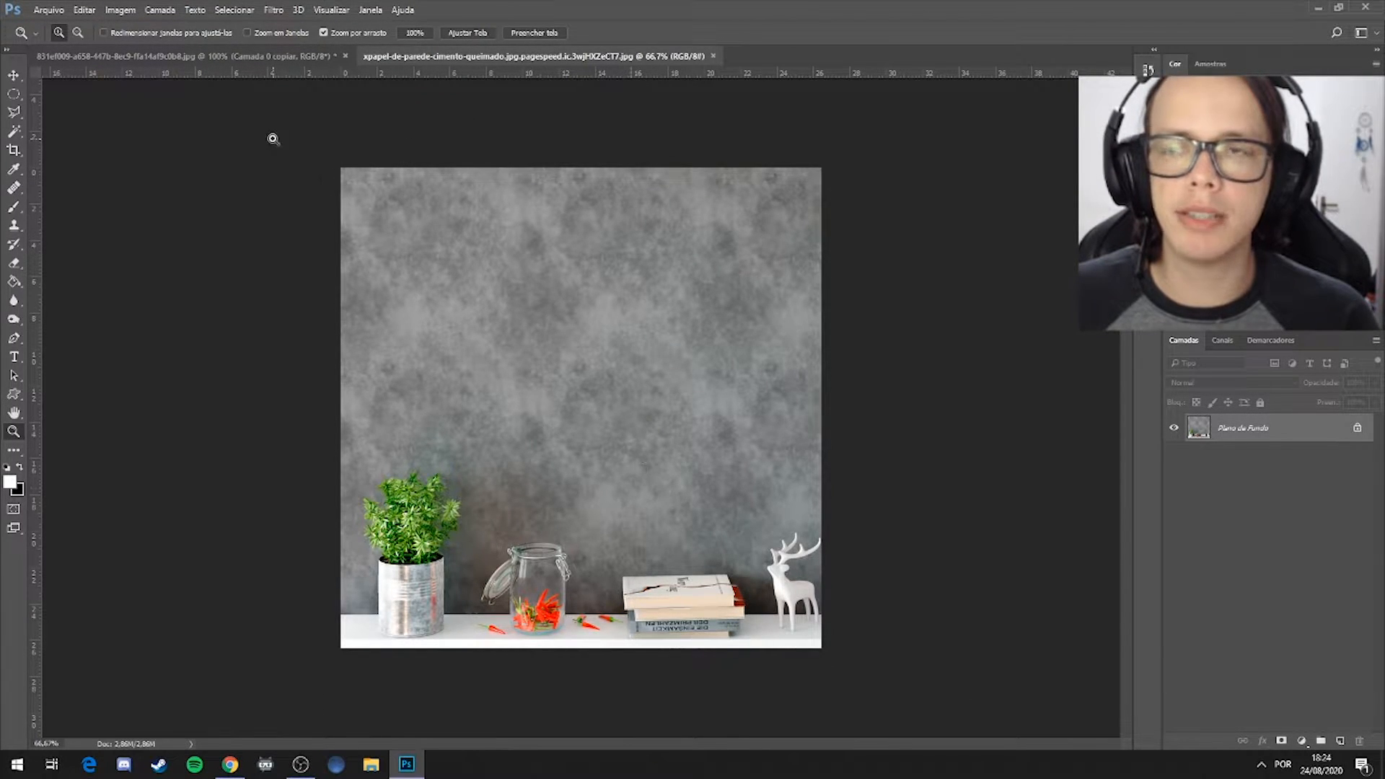
click(264, 56)
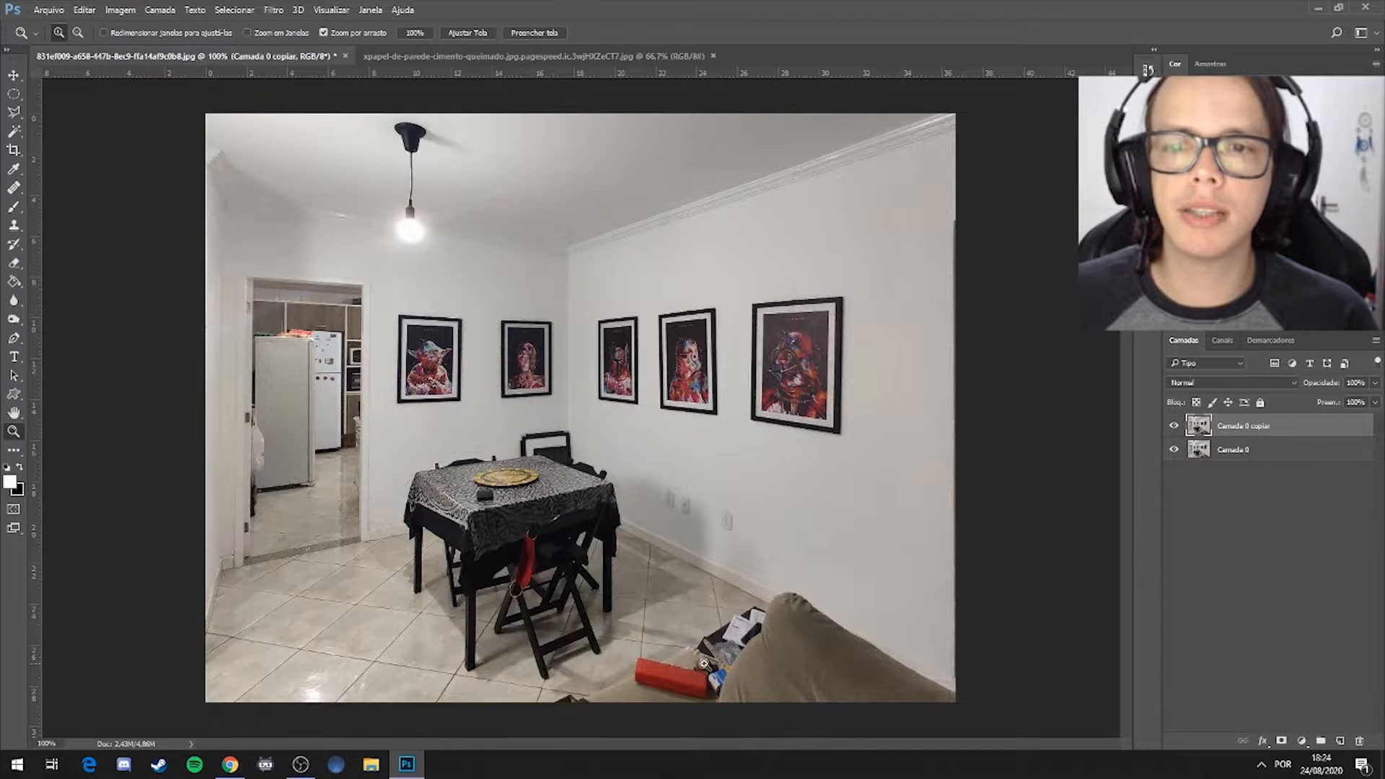
click(468, 58)
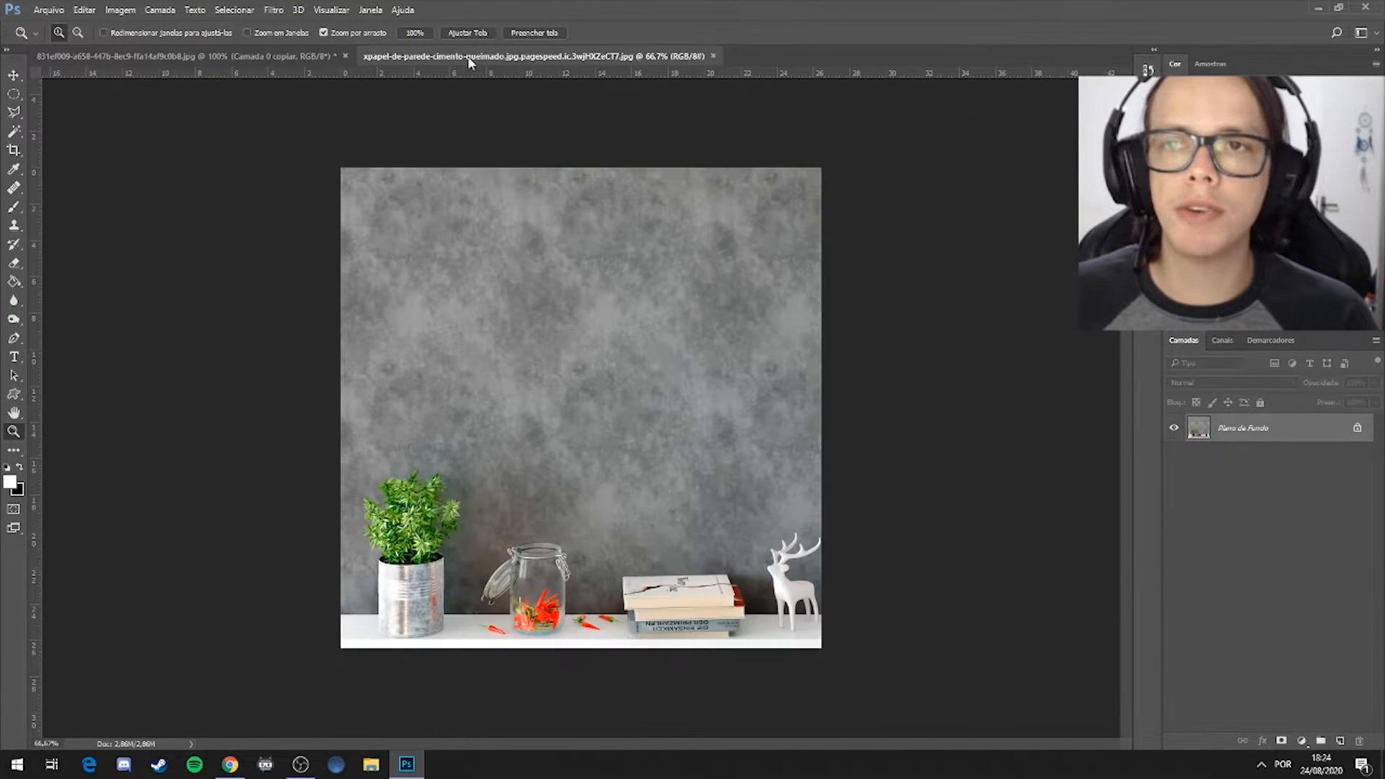
Float the cement wallpaper document in its own window over the room photo and enlarge that window
drag(467, 56, 787, 170)
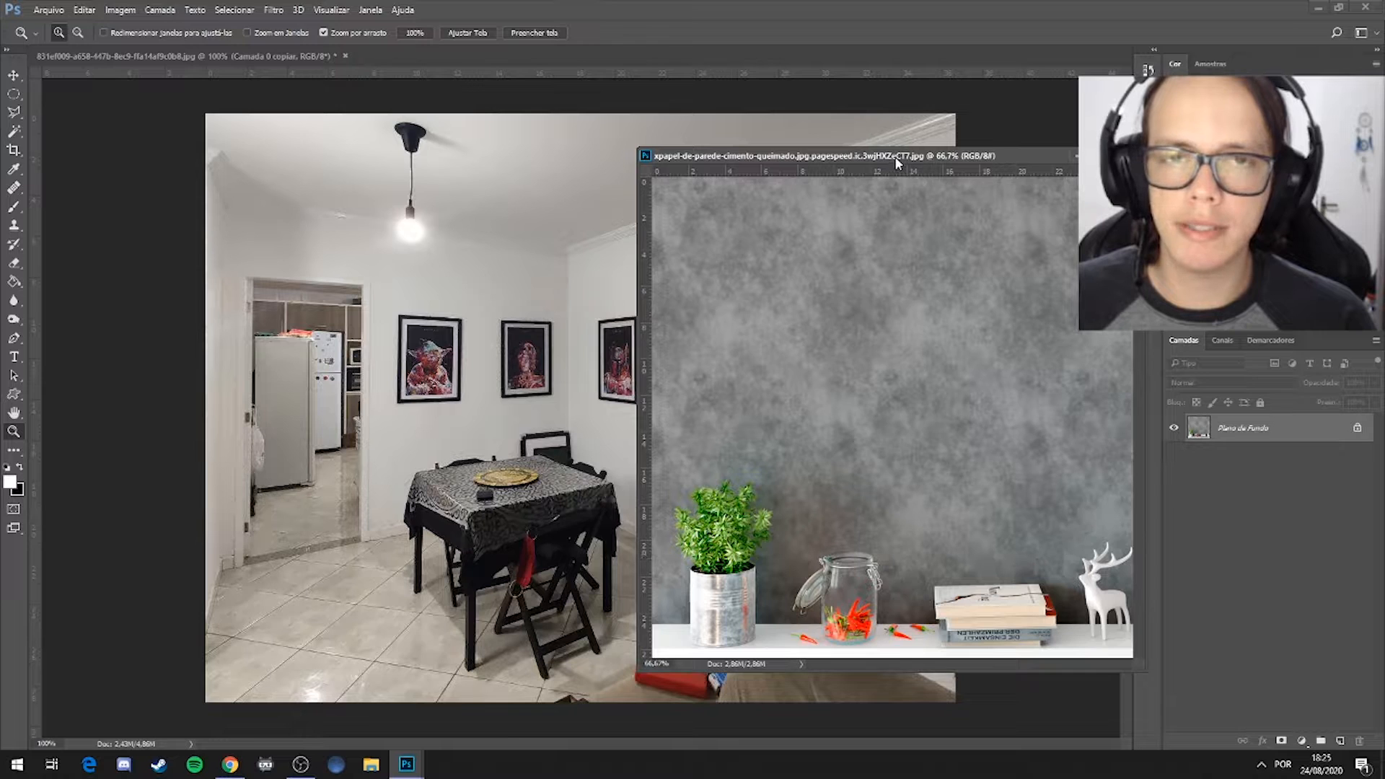
drag(898, 163, 585, 135)
drag(834, 648, 1031, 686)
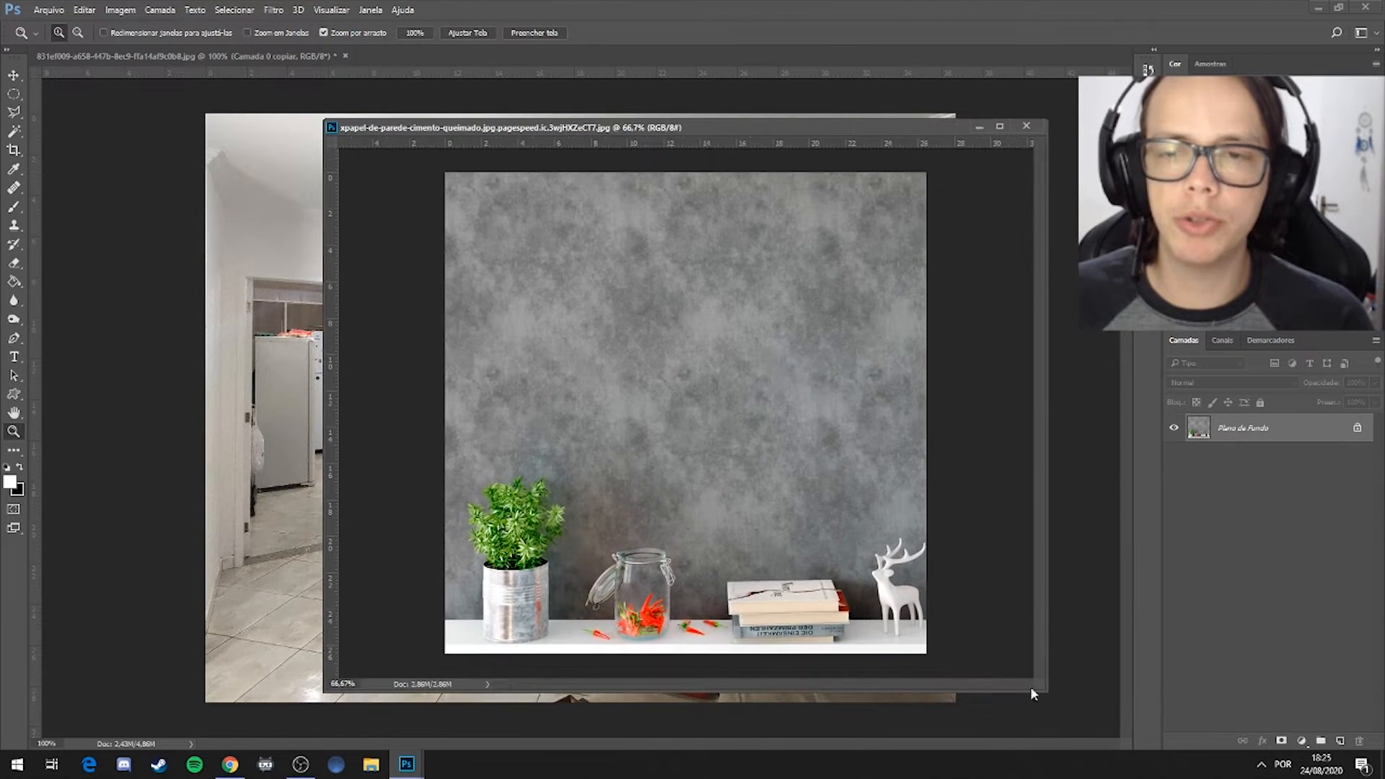
Select the full-width clean cement area above the plant with the Rectangular Marquee and copy it to a new layer
click(11, 96)
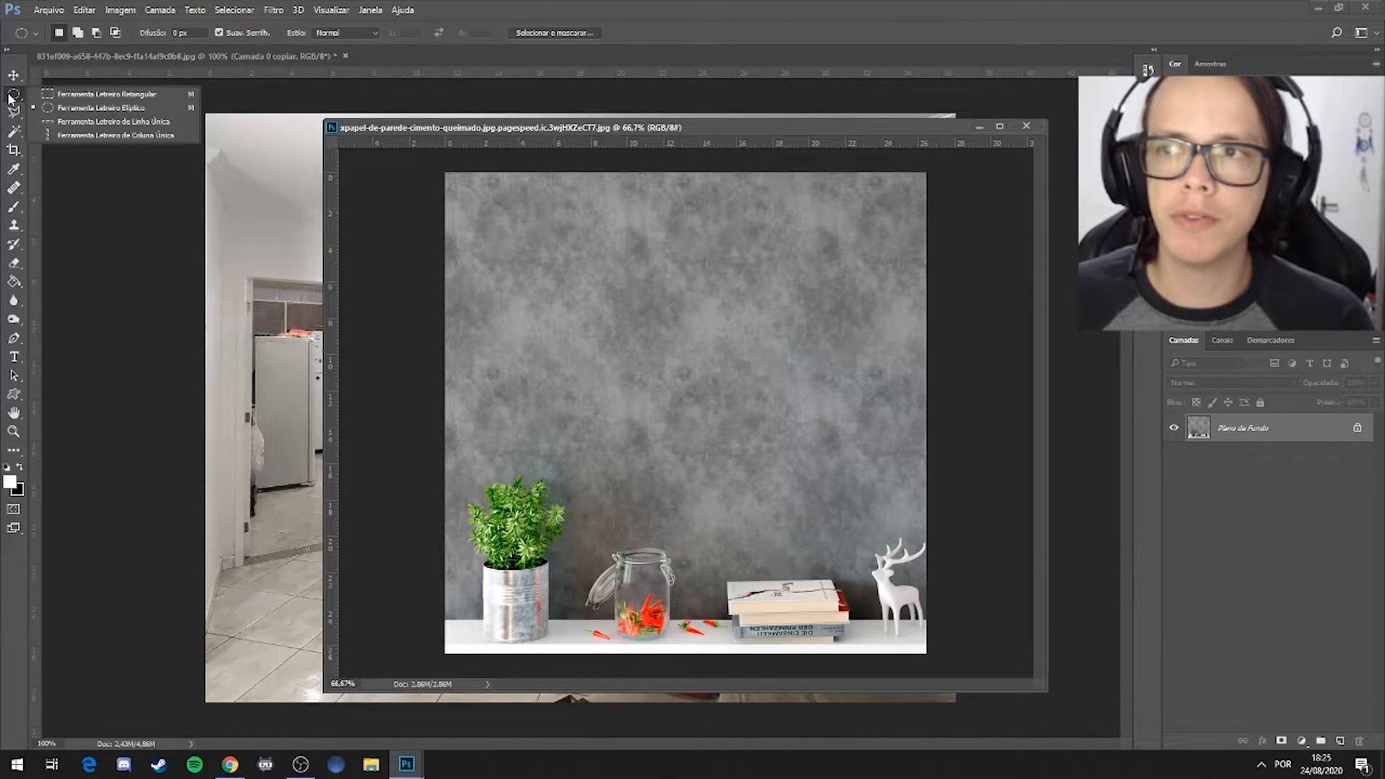
click(145, 95)
drag(432, 171, 965, 483)
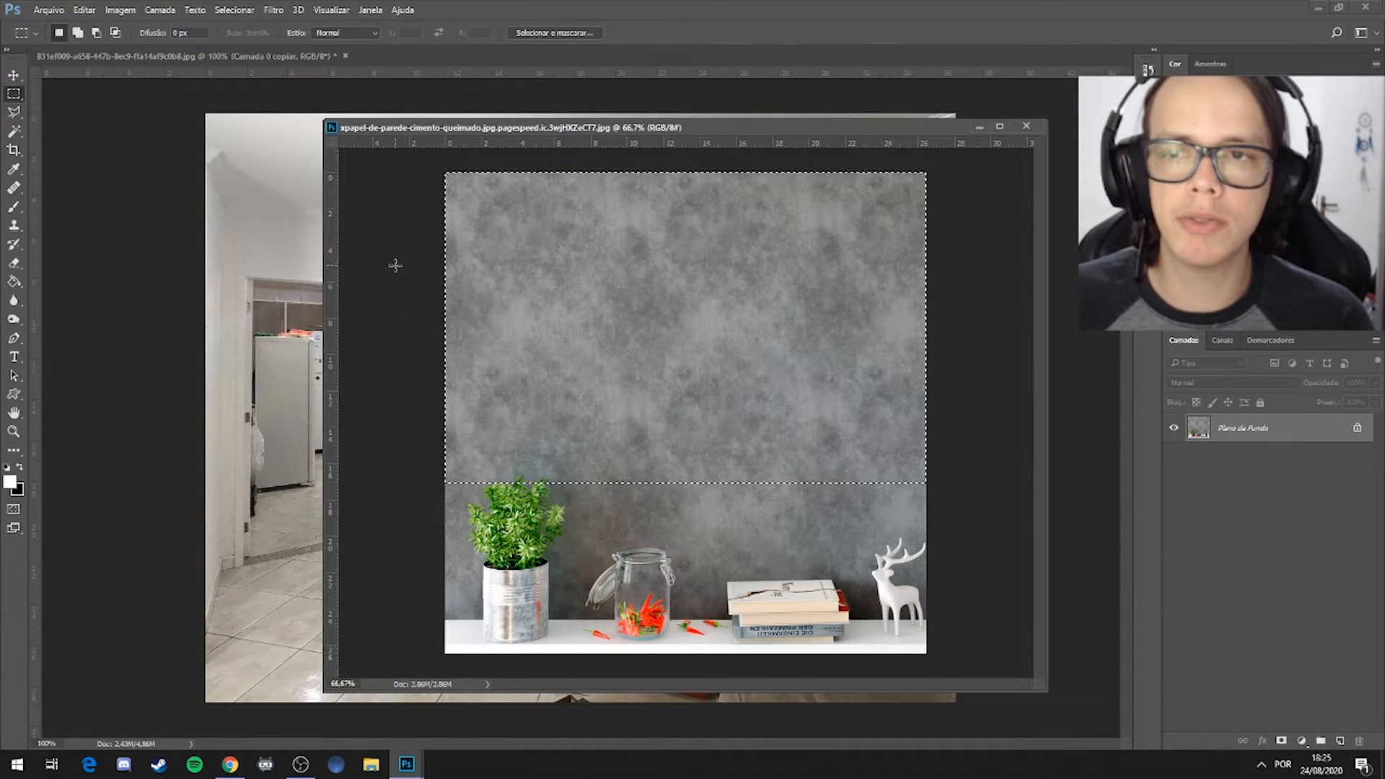
drag(433, 170, 1010, 473)
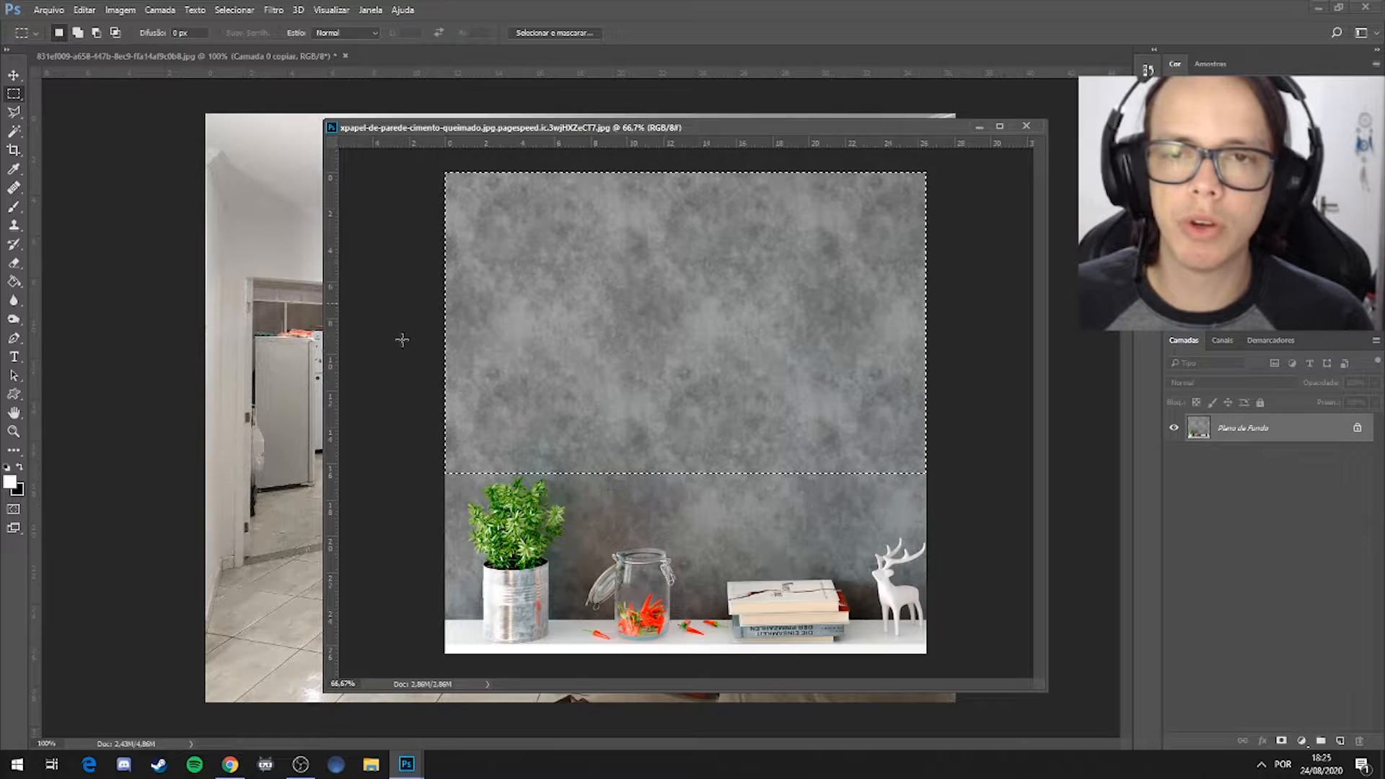
right_click(606, 296)
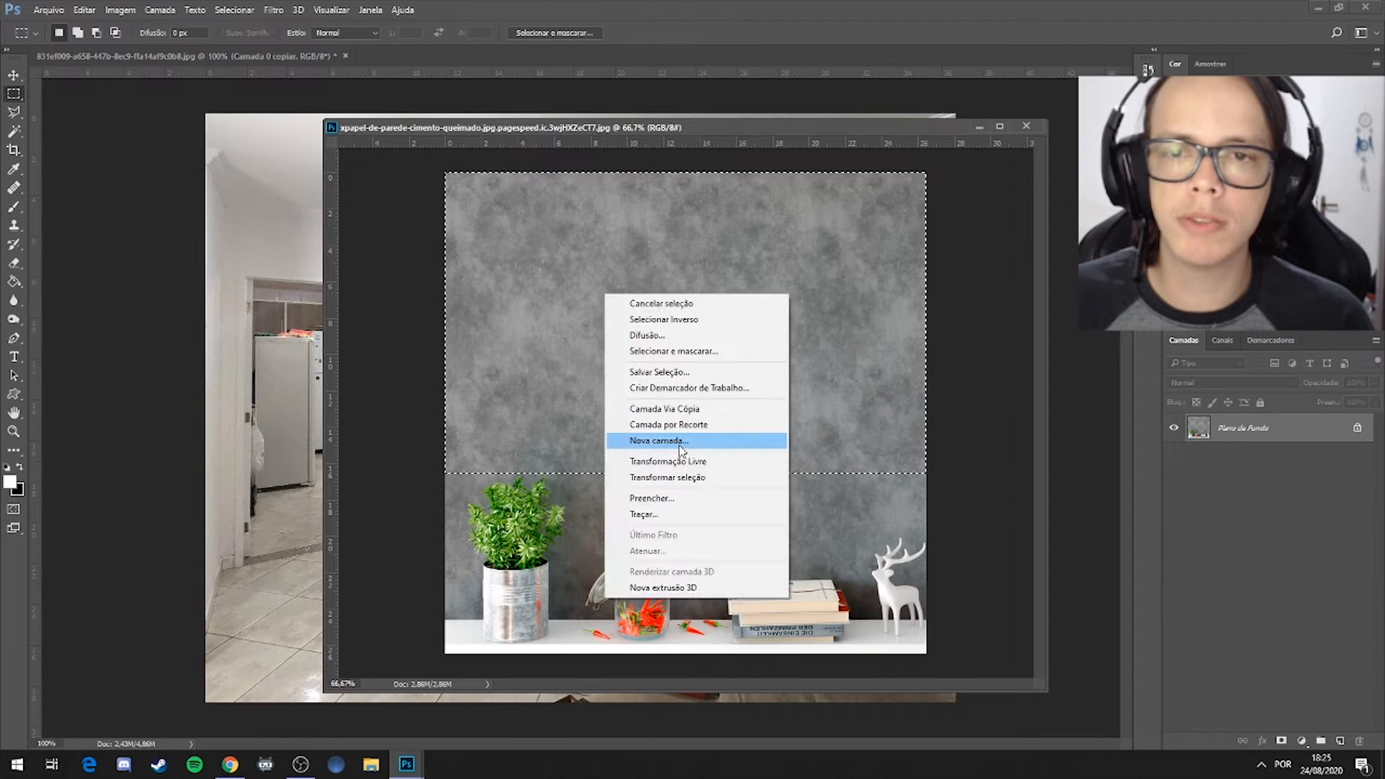
click(700, 408)
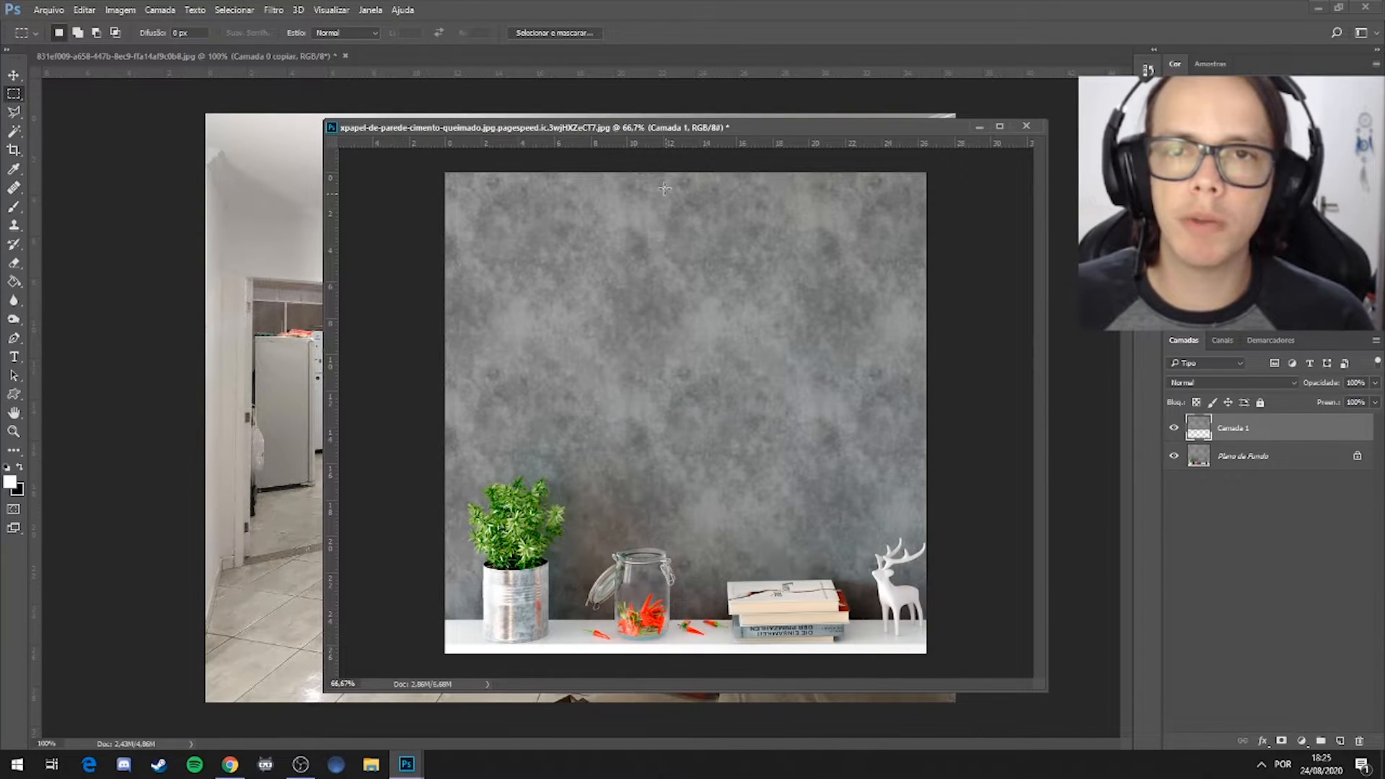
Toggle the visibility of Camada 1 and Plano de Fundo, leaving only the copied cement area shown
drag(646, 139, 647, 193)
click(1177, 429)
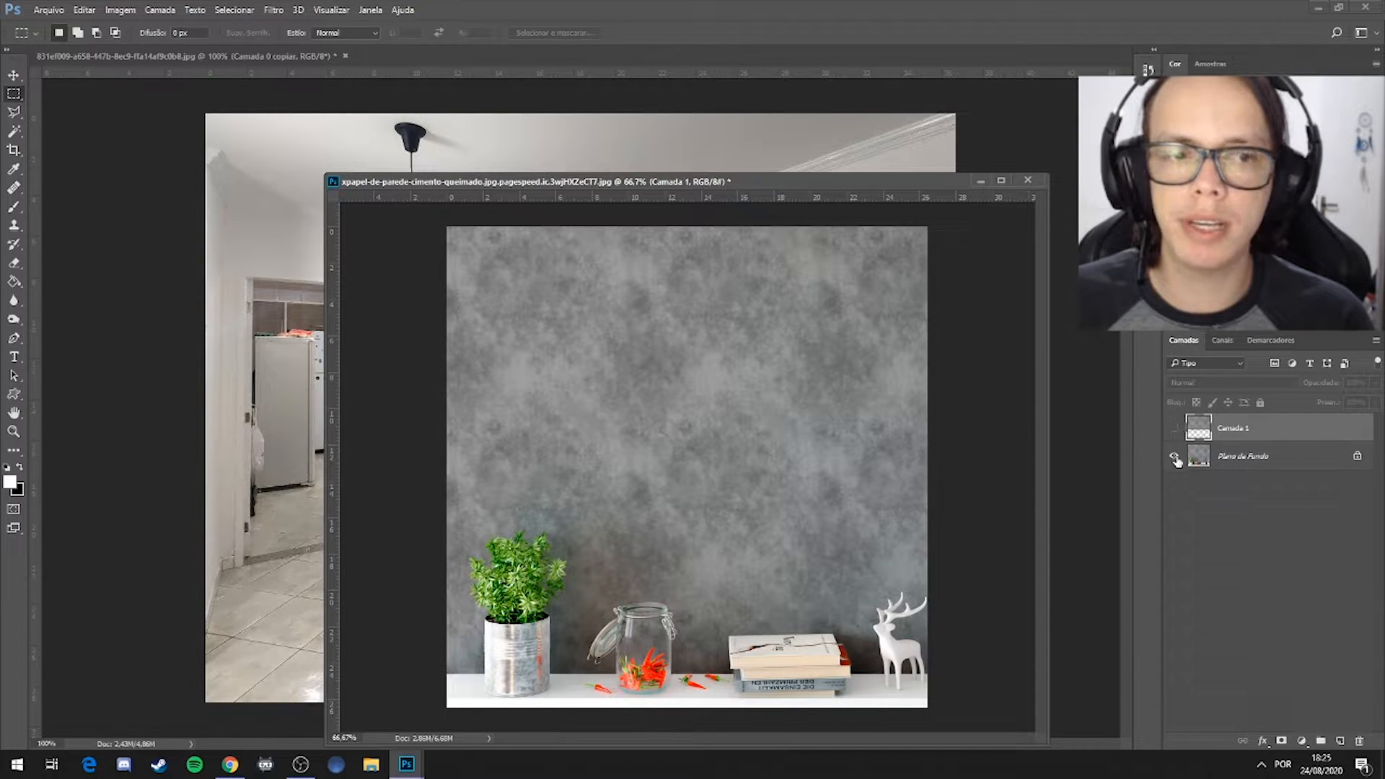
click(1174, 428)
click(1174, 459)
click(1174, 459)
click(1174, 460)
click(1174, 461)
click(1174, 460)
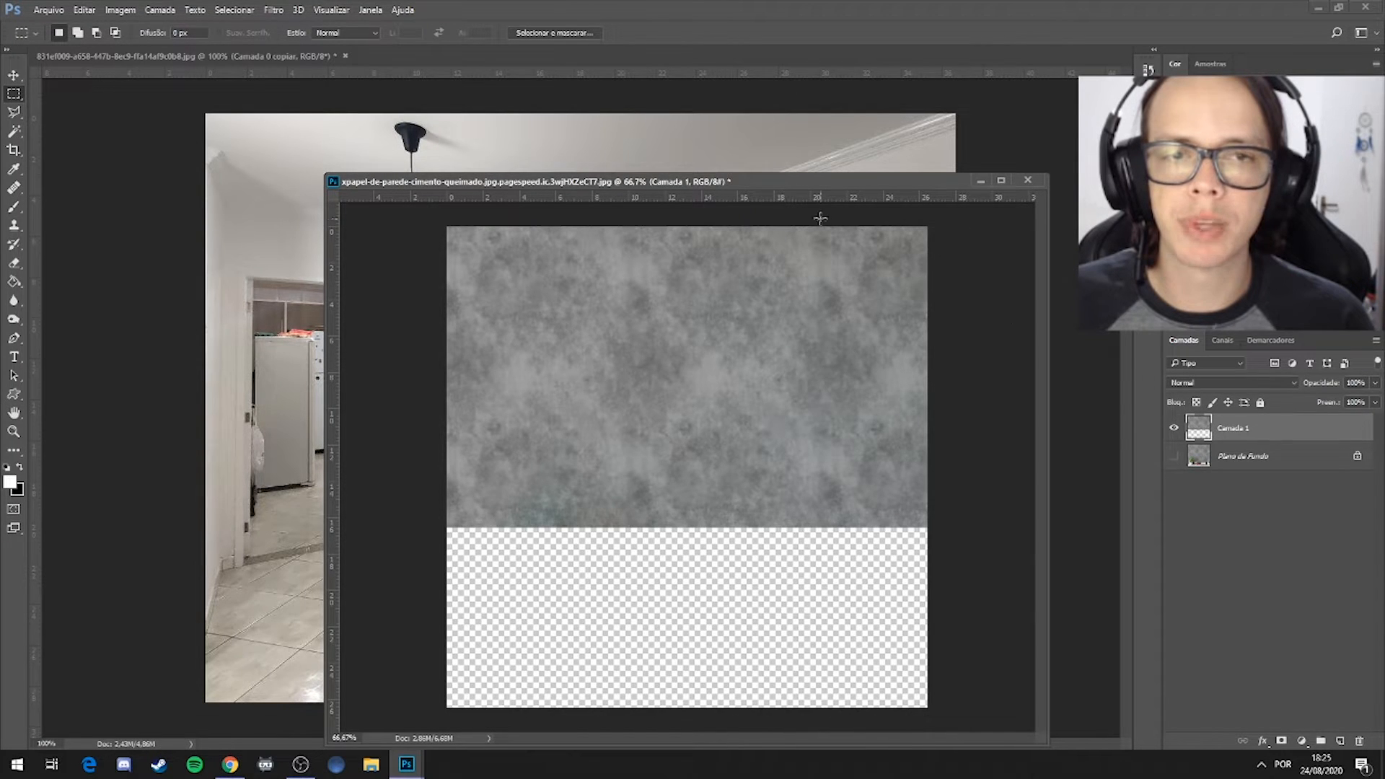
Copy the Camada 1 cement layer into the dining room document and dock the texture window back as a tab
drag(786, 176, 955, 484)
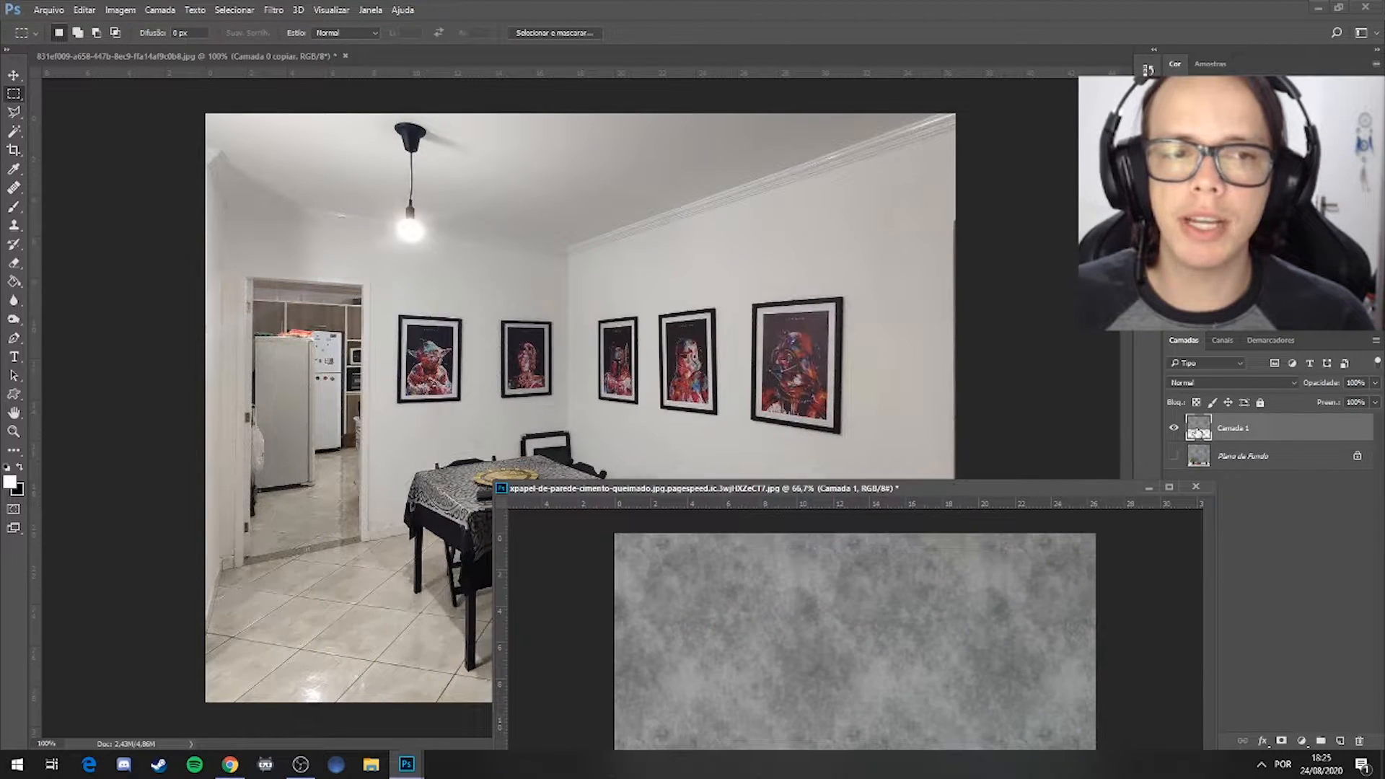
drag(1198, 433, 604, 212)
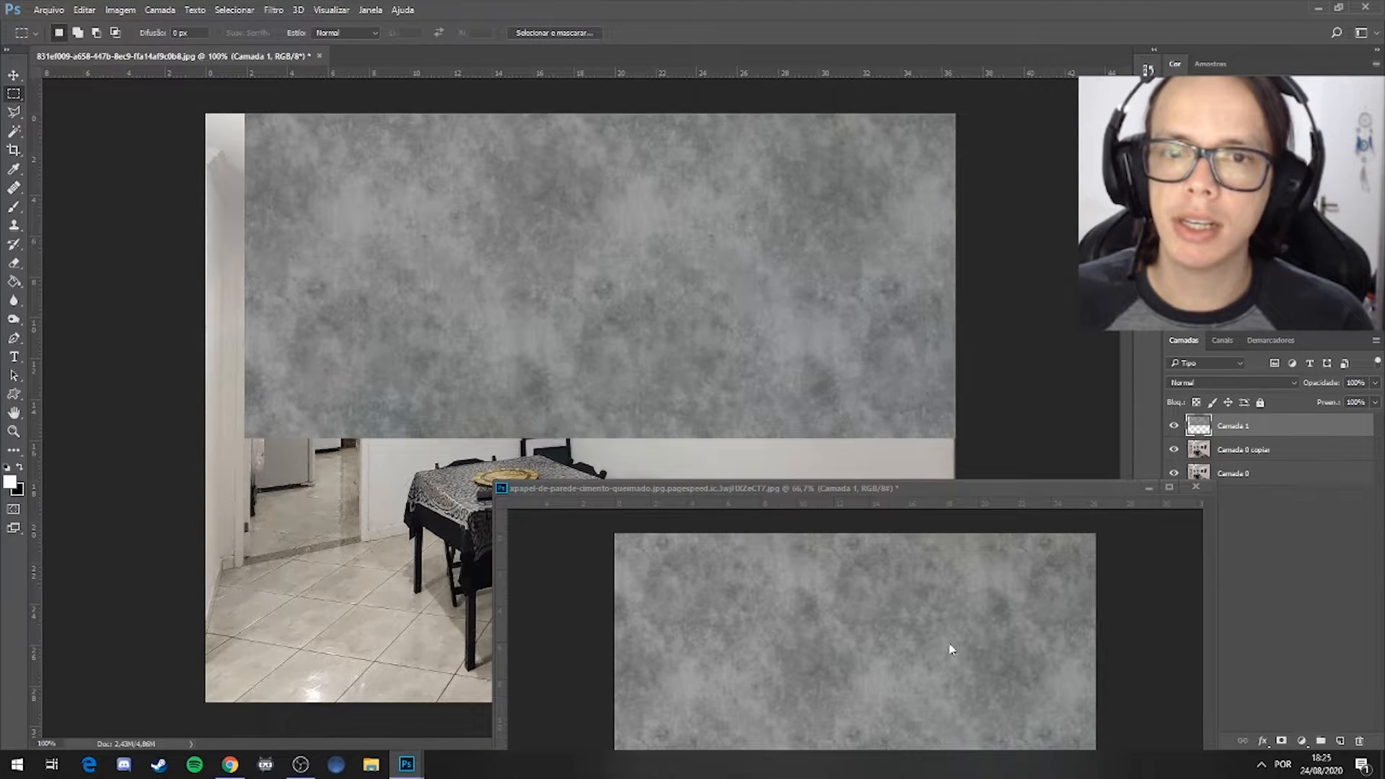
drag(1072, 492, 819, 184)
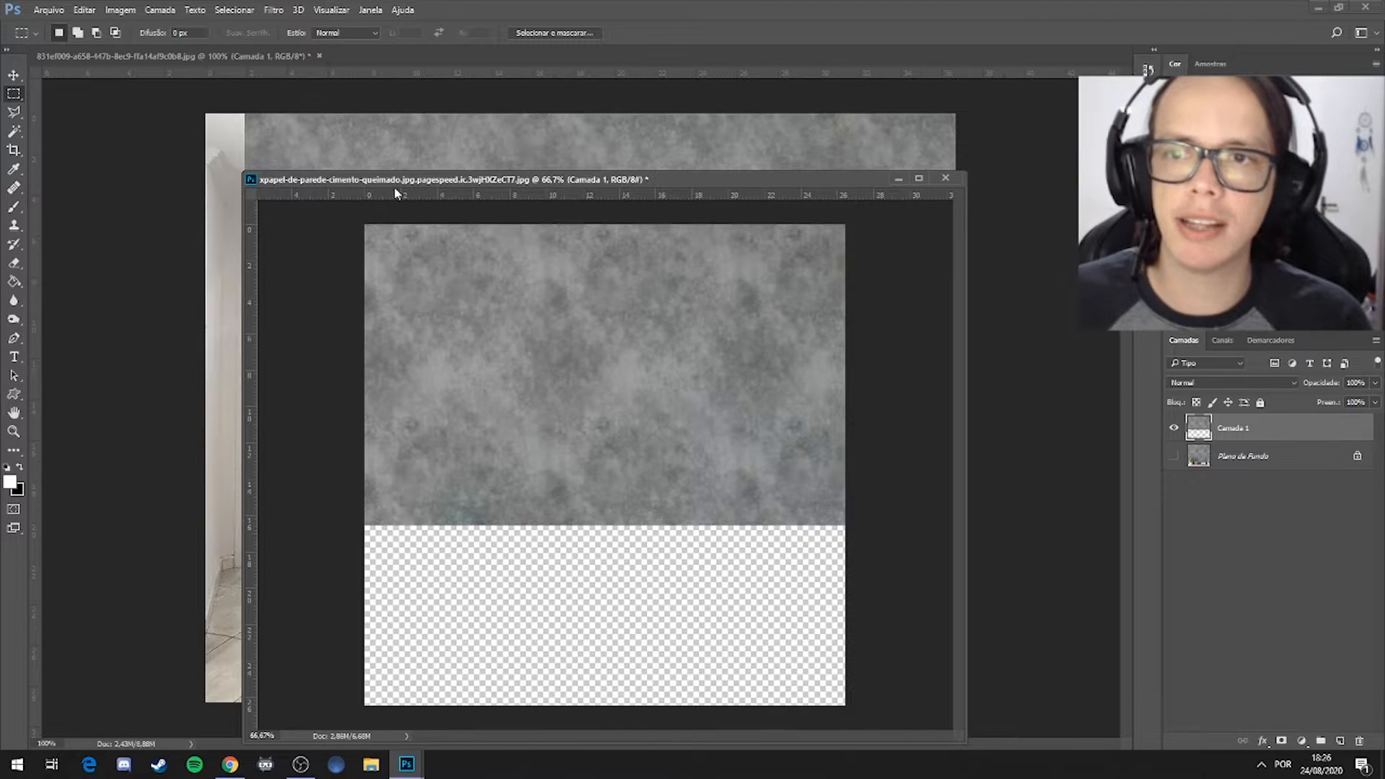
drag(394, 182, 361, 59)
click(280, 55)
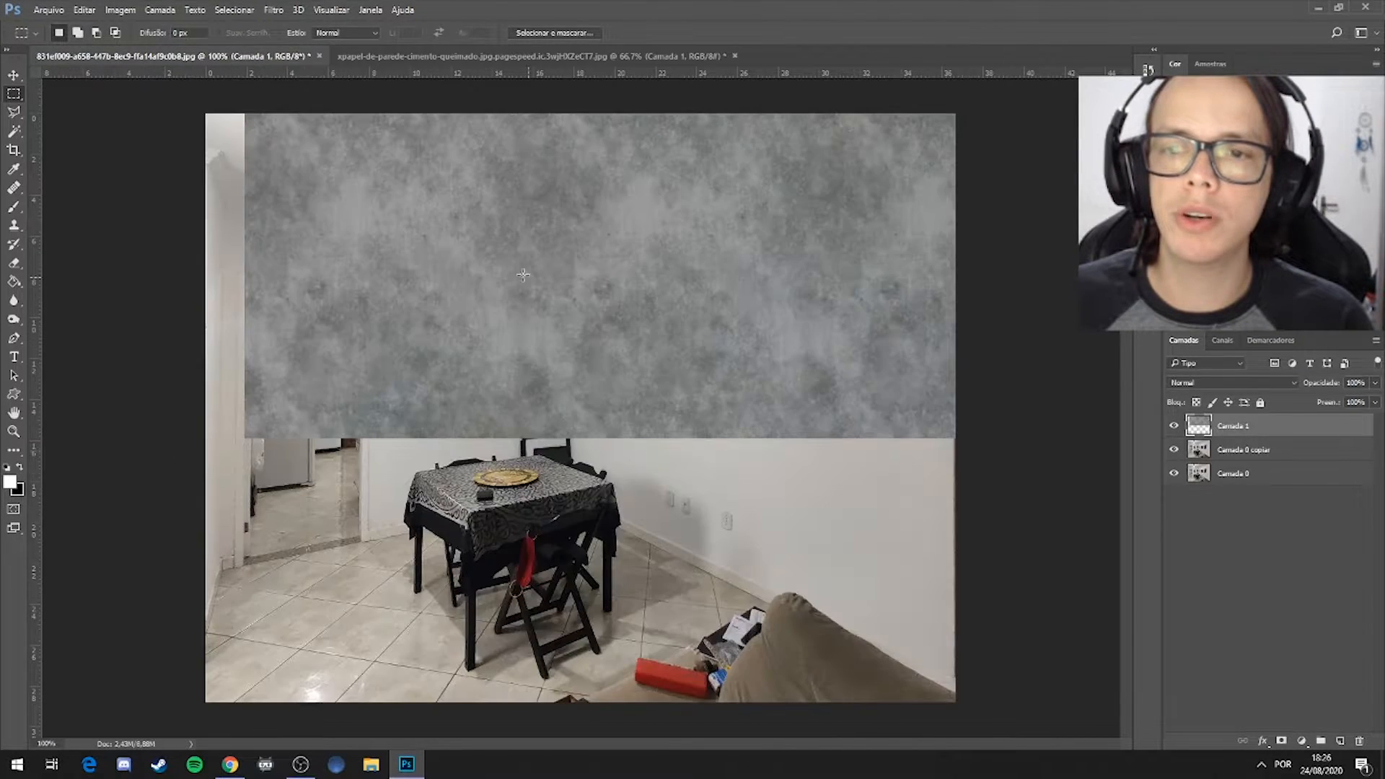
Move the cement texture down over the room photo until its left edge meets the photo's left edge
click(13, 75)
drag(382, 188, 330, 315)
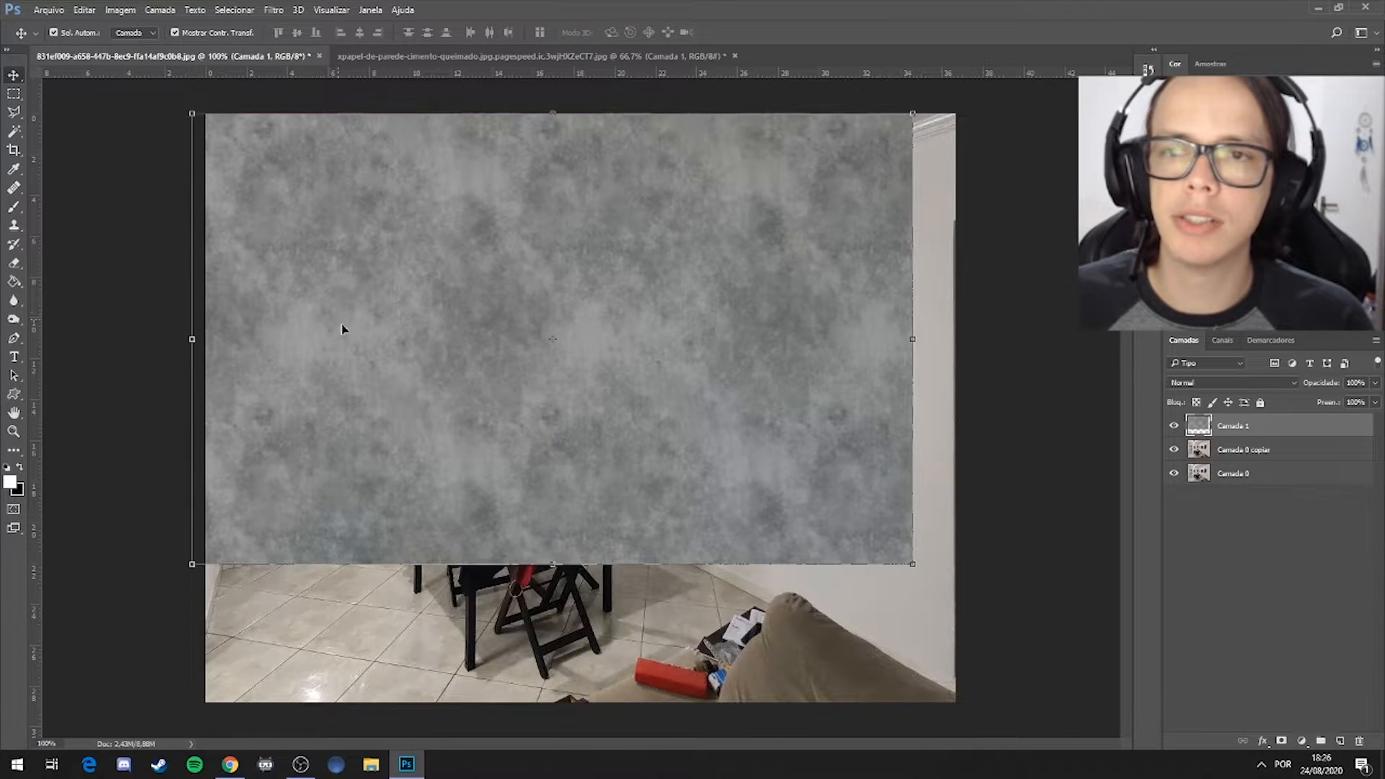
mouse_move(519, 275)
mouse_down()
mouse_move(859, 458)
mouse_move(906, 289)
mouse_move(788, 340)
mouse_move(466, 315)
mouse_move(586, 330)
mouse_move(534, 286)
mouse_move(521, 297)
mouse_up()
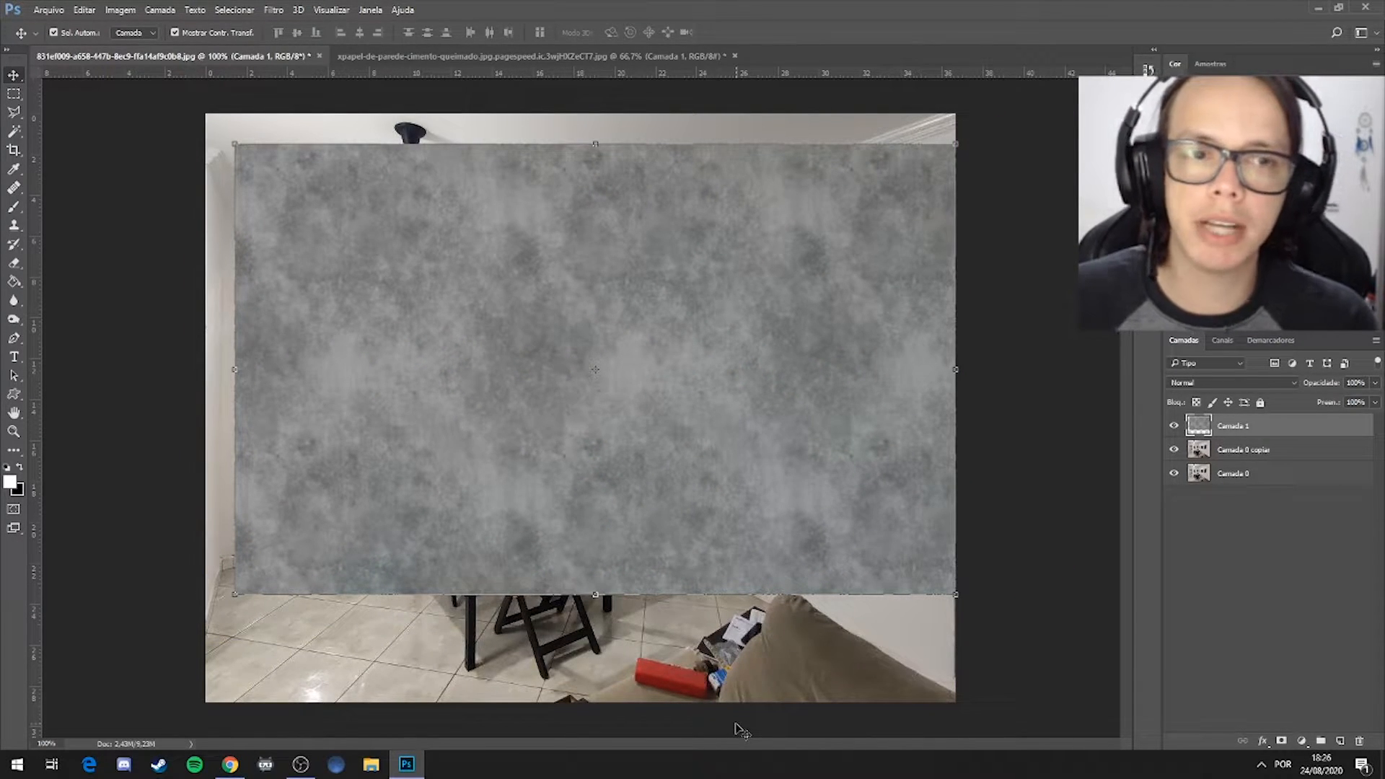
drag(622, 380, 481, 377)
drag(495, 378, 481, 388)
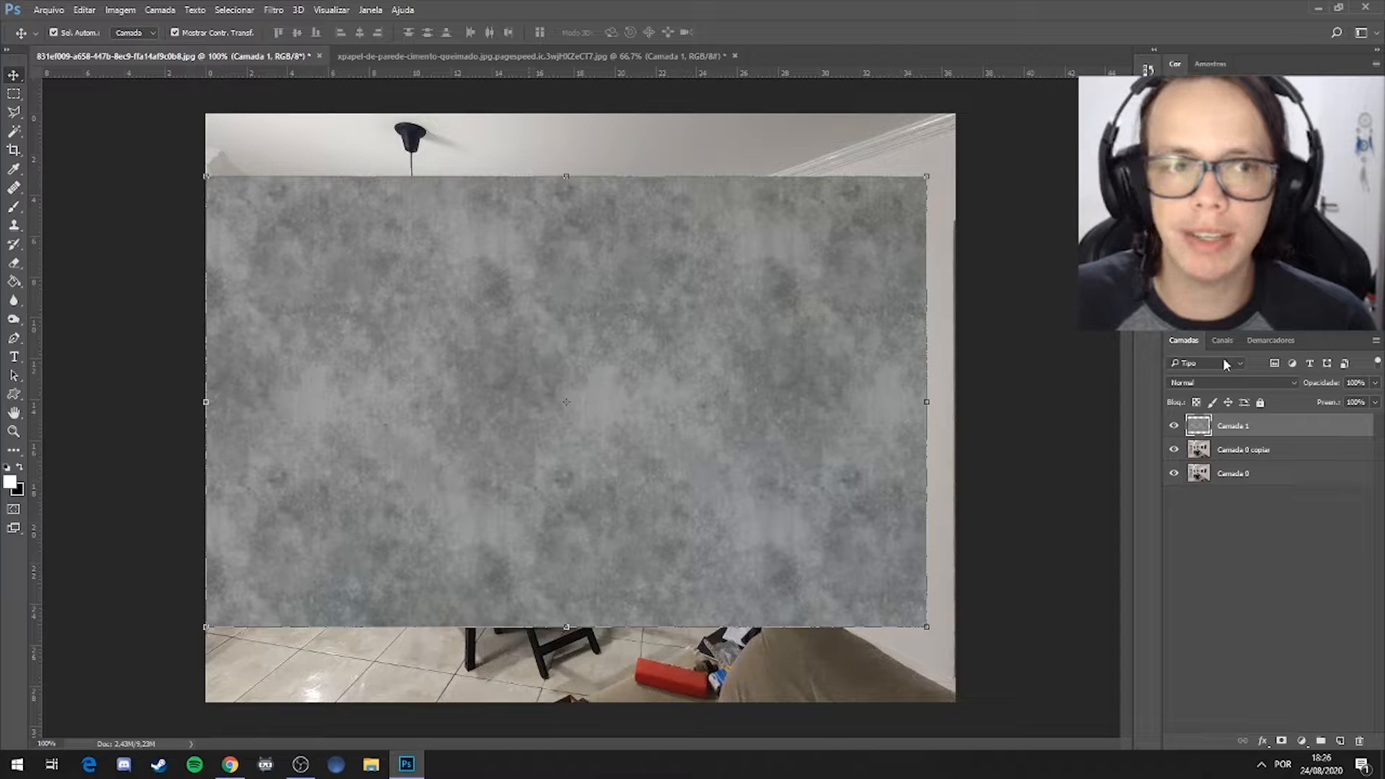
Duplicate the Camada 1 texture layer and place the two panels side by side, meeting near the room corner
drag(1209, 425, 1340, 741)
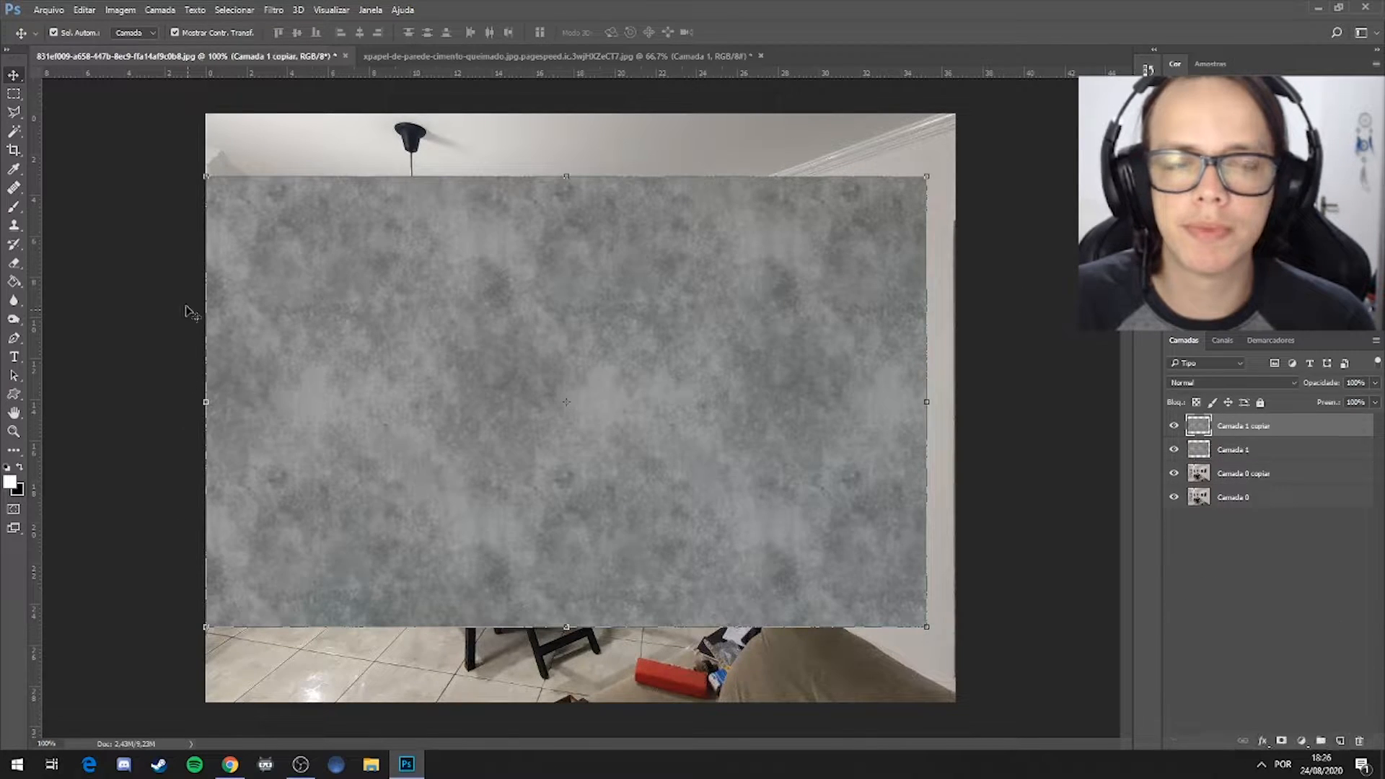
drag(297, 305, 343, 461)
drag(402, 226, 811, 231)
drag(500, 486, 87, 316)
drag(794, 455, 767, 432)
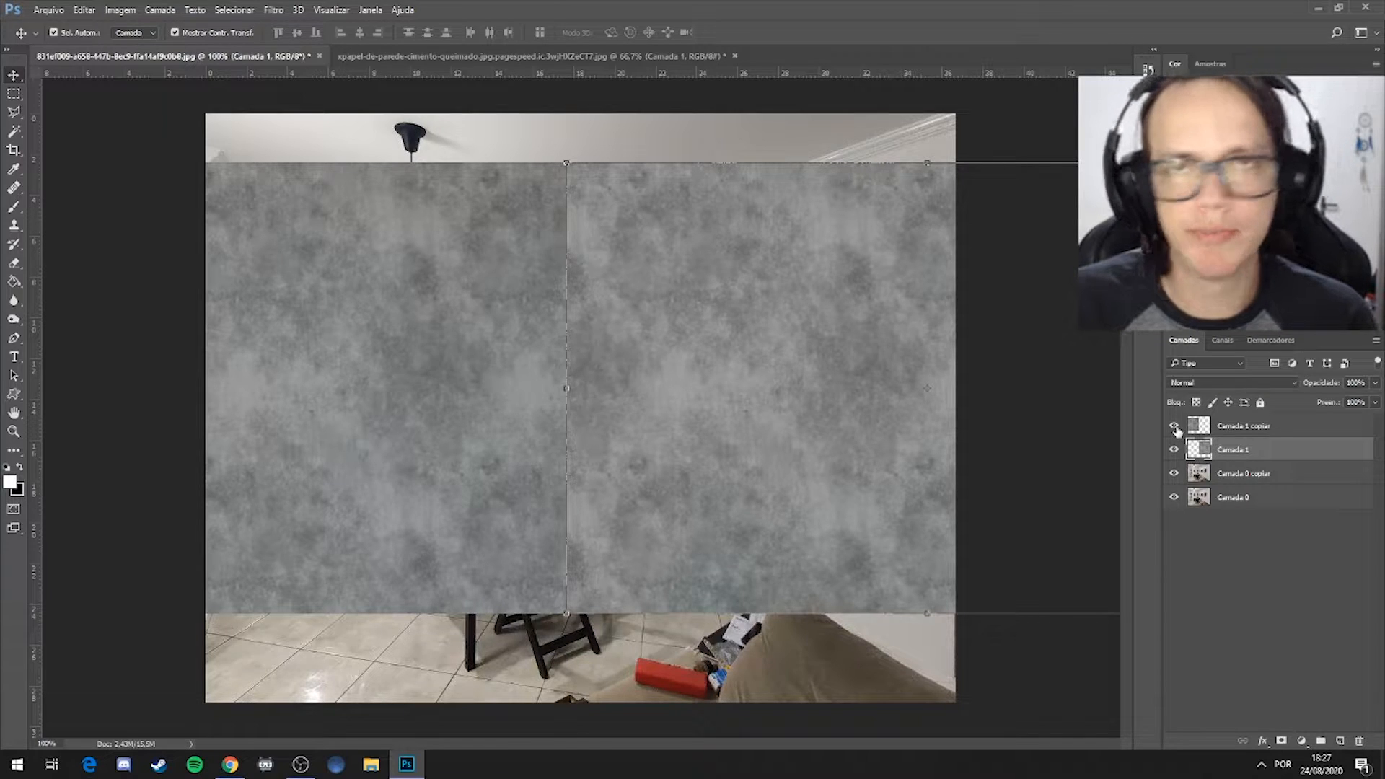
Separate the two texture panels, moving the copy toward the doorway and Camada 1 over the right-hand wall
drag(475, 309, 310, 303)
drag(707, 297, 804, 326)
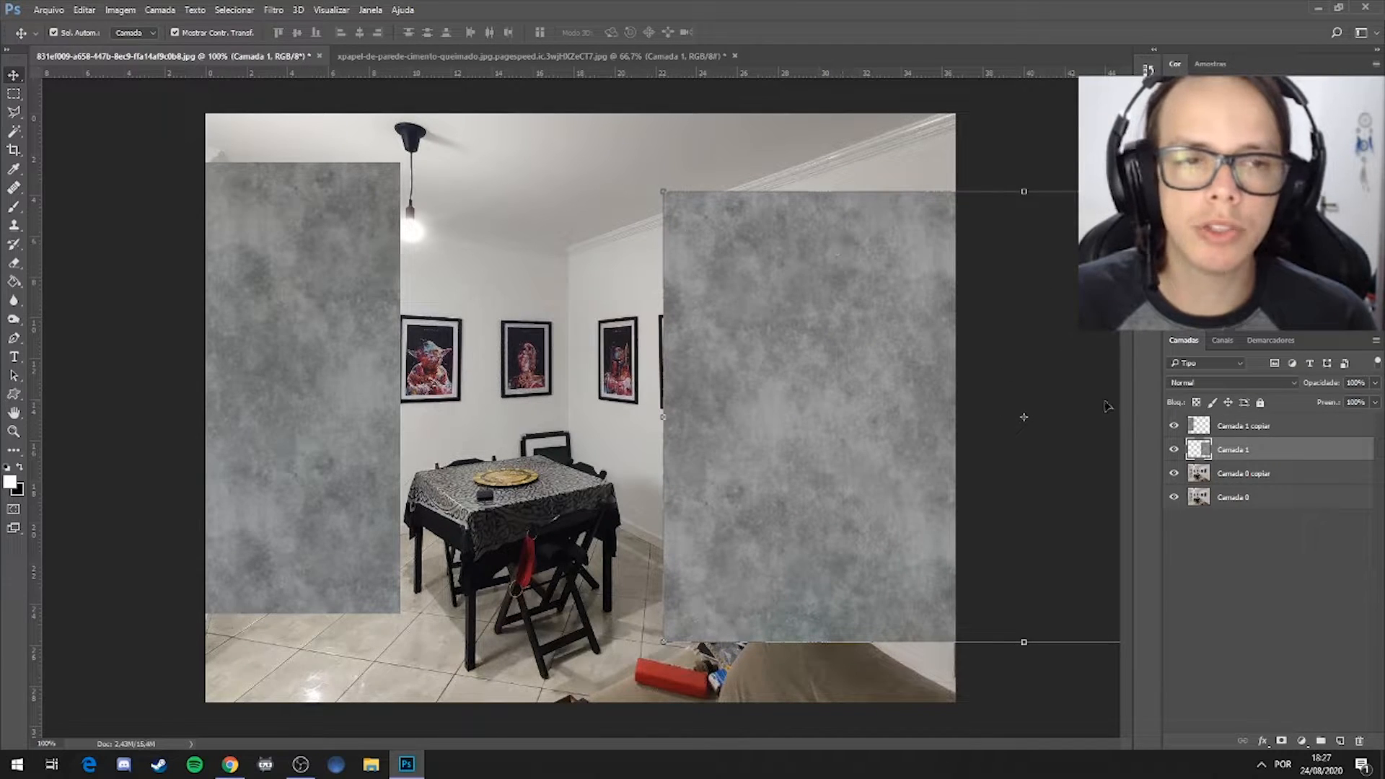
mouse_move(745, 335)
mouse_down()
mouse_move(779, 303)
mouse_move(729, 346)
mouse_up()
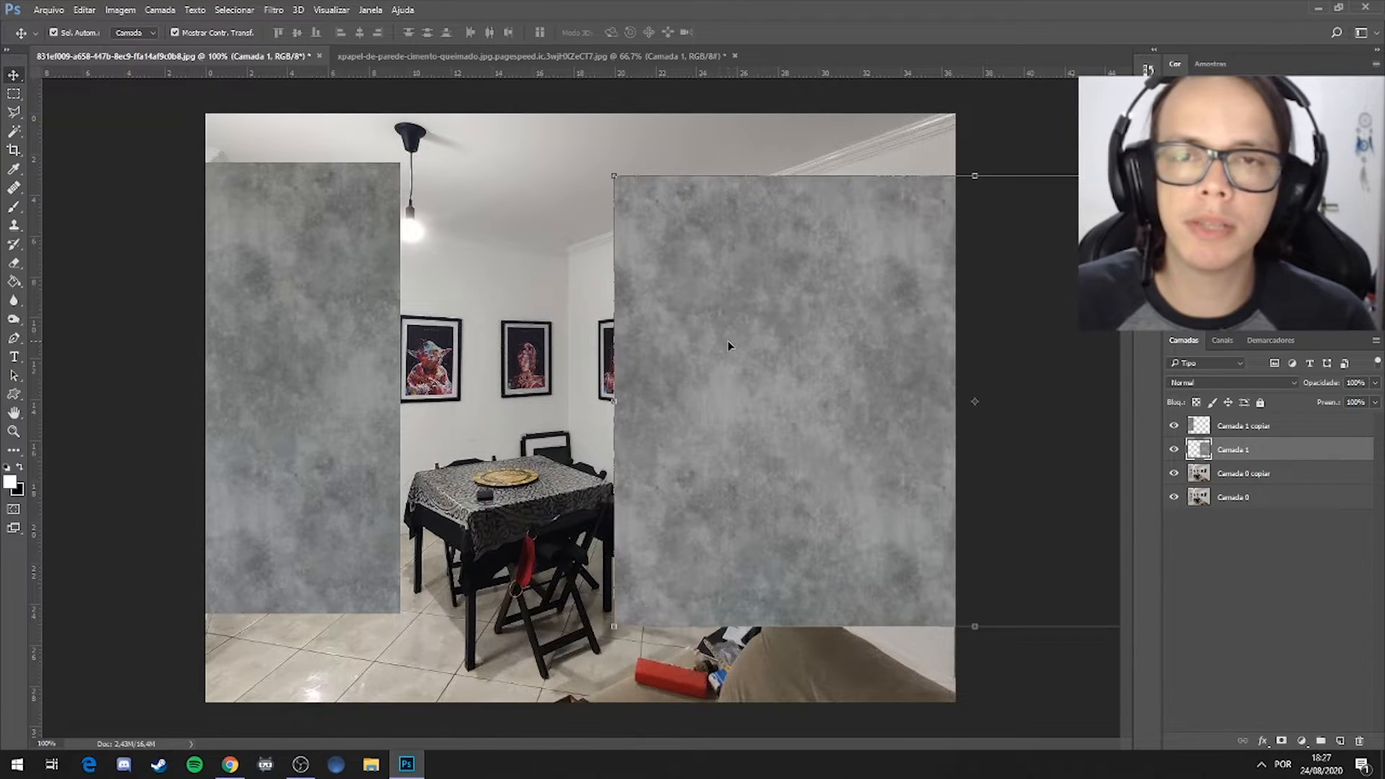
Align Camada 1 with the room corner and apply a Perspective transform that narrows its left edge toward the corner
click(617, 175)
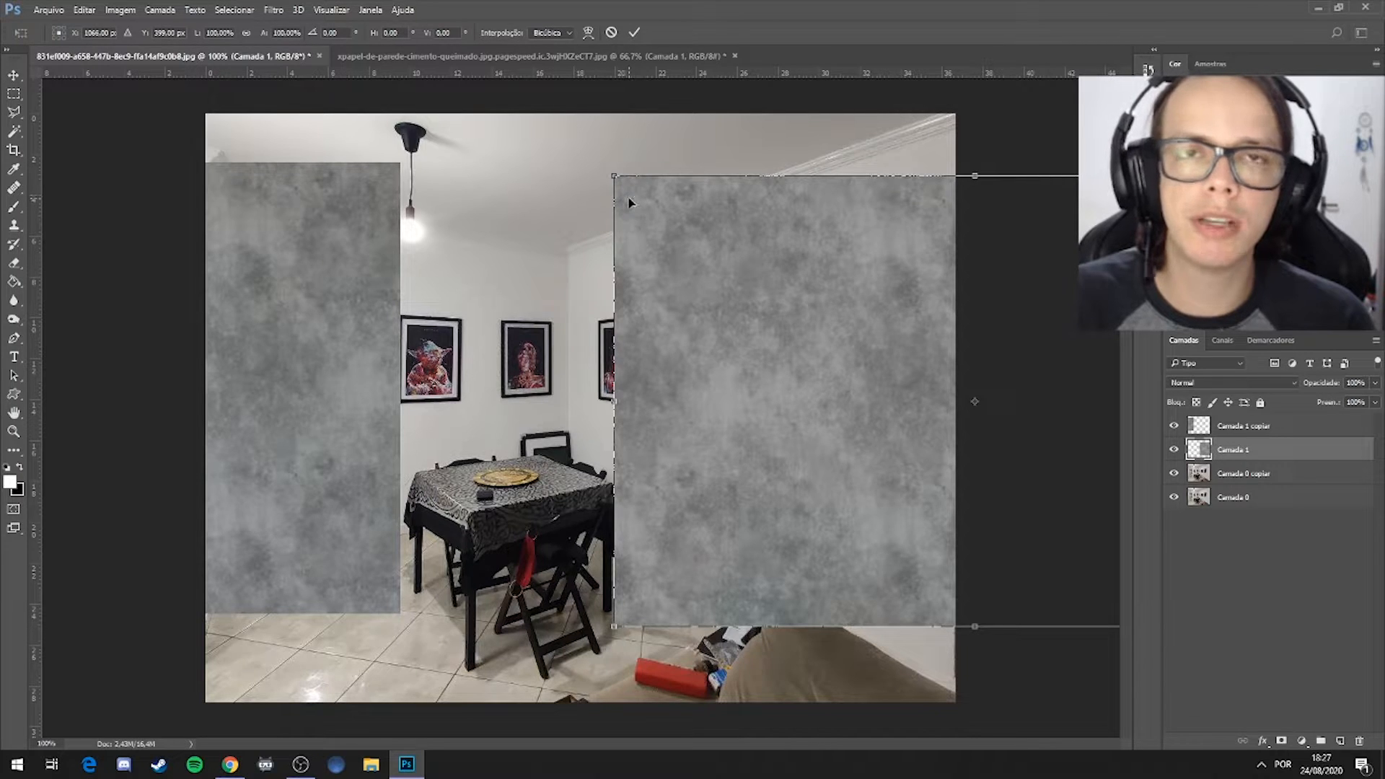
drag(693, 294, 724, 269)
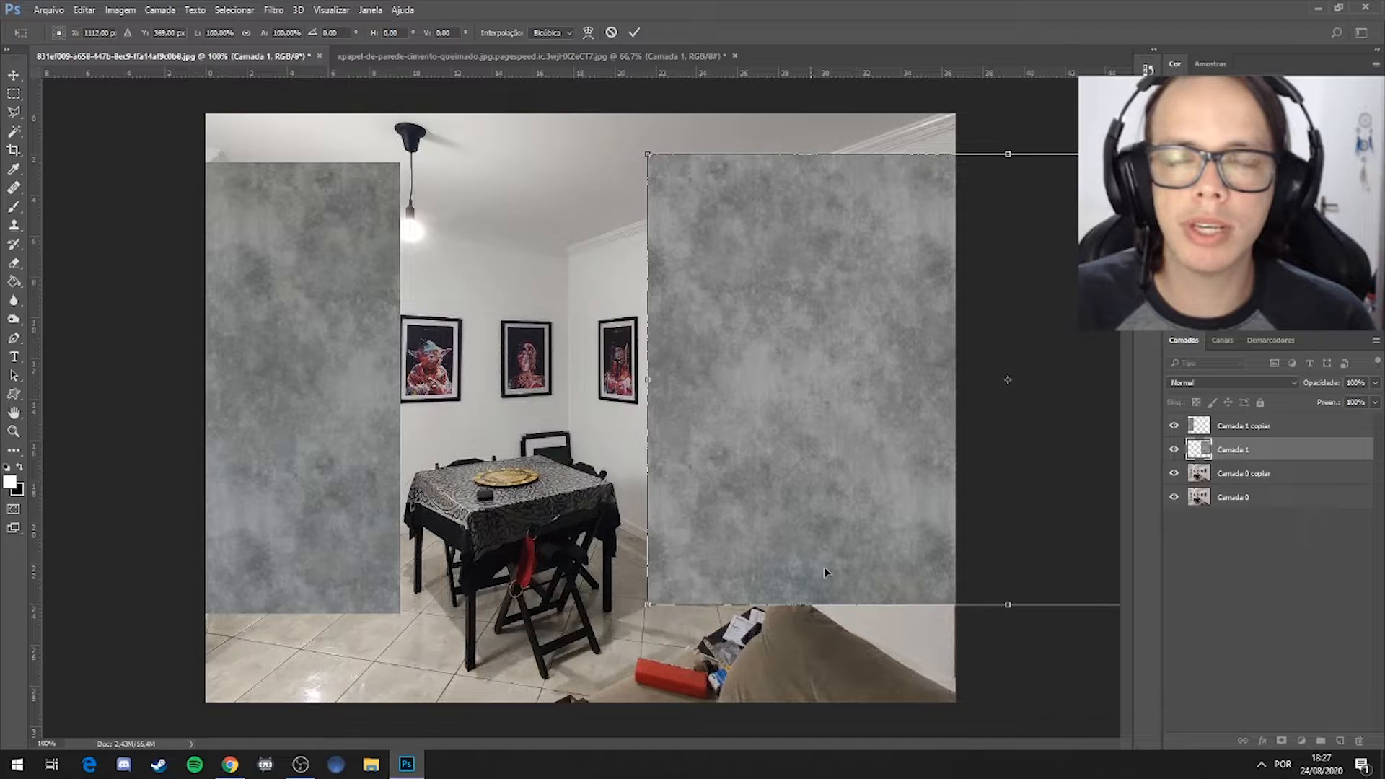
mouse_move(787, 346)
mouse_down()
mouse_move(815, 404)
mouse_move(803, 365)
mouse_up()
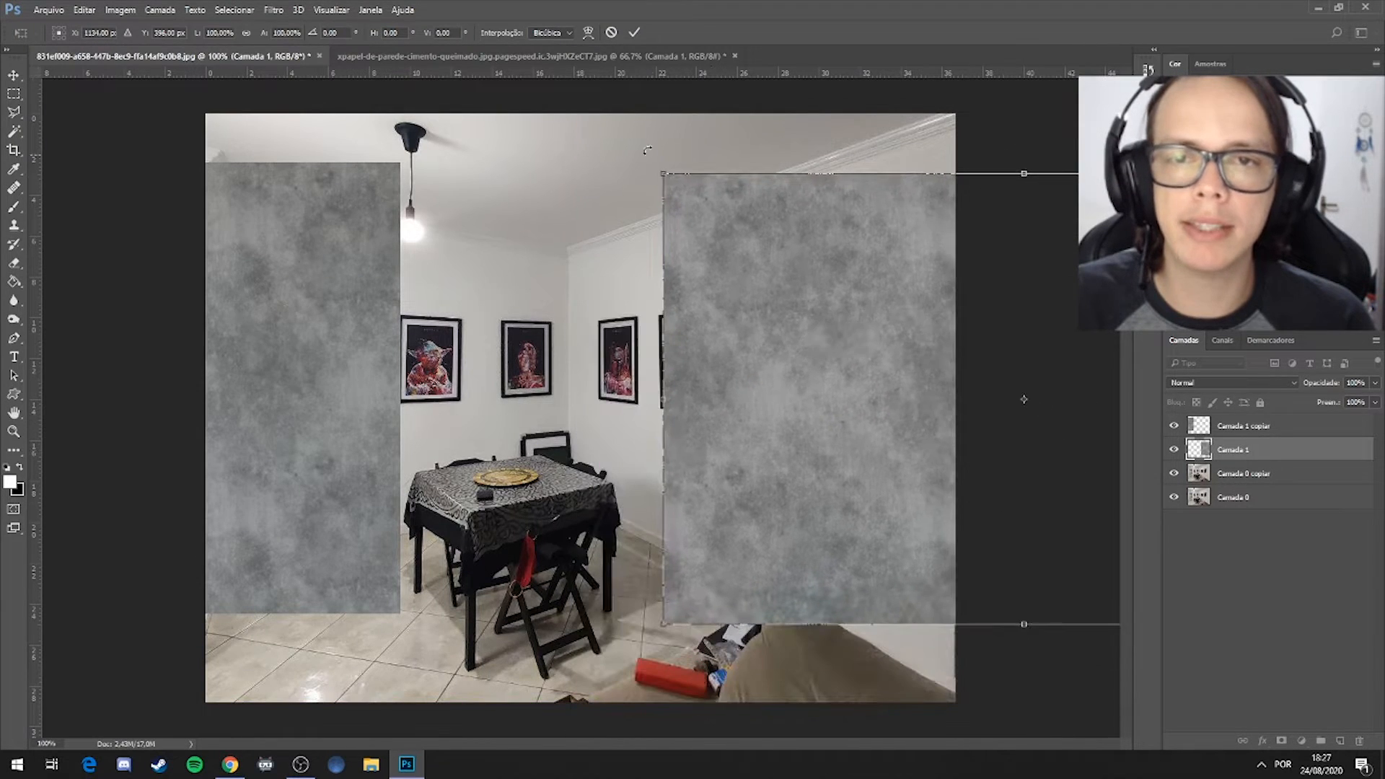
right_click(673, 210)
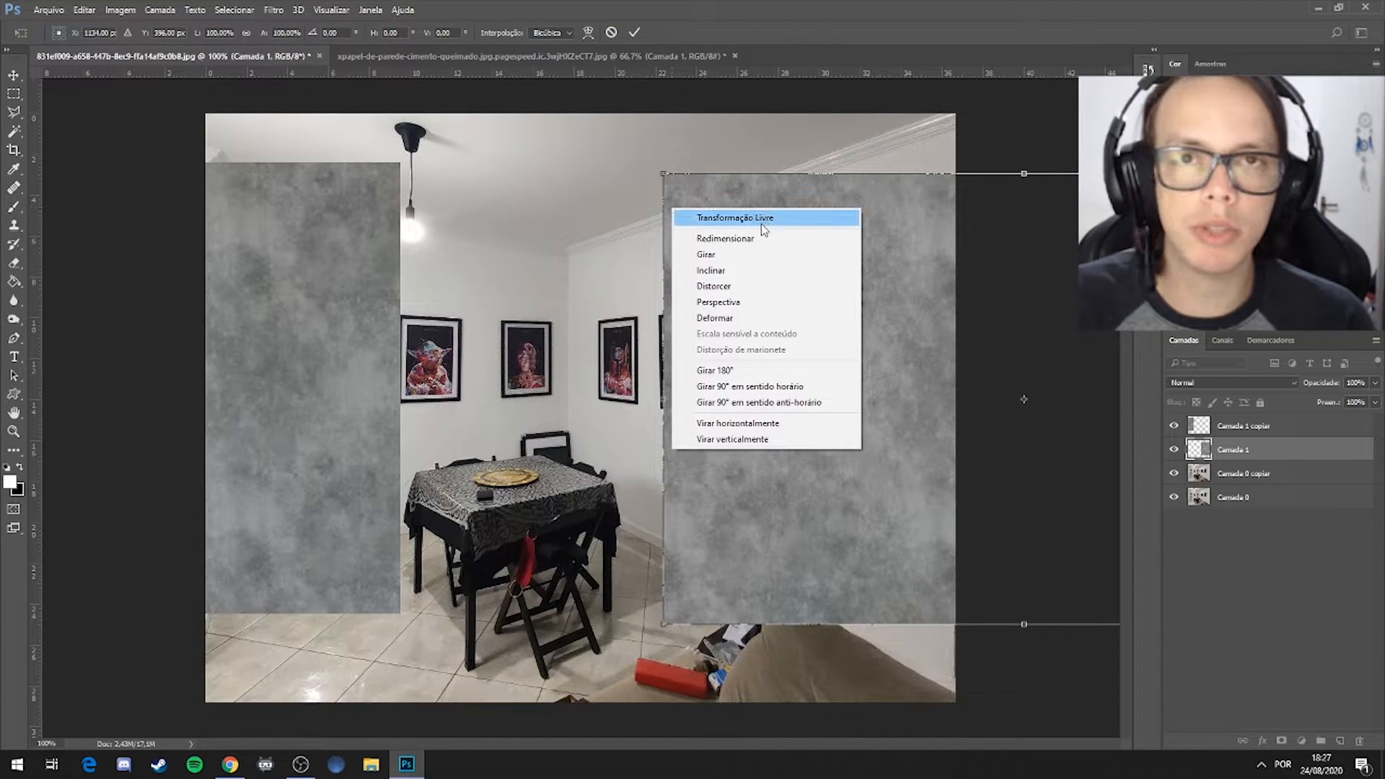
click(726, 307)
drag(766, 337, 676, 327)
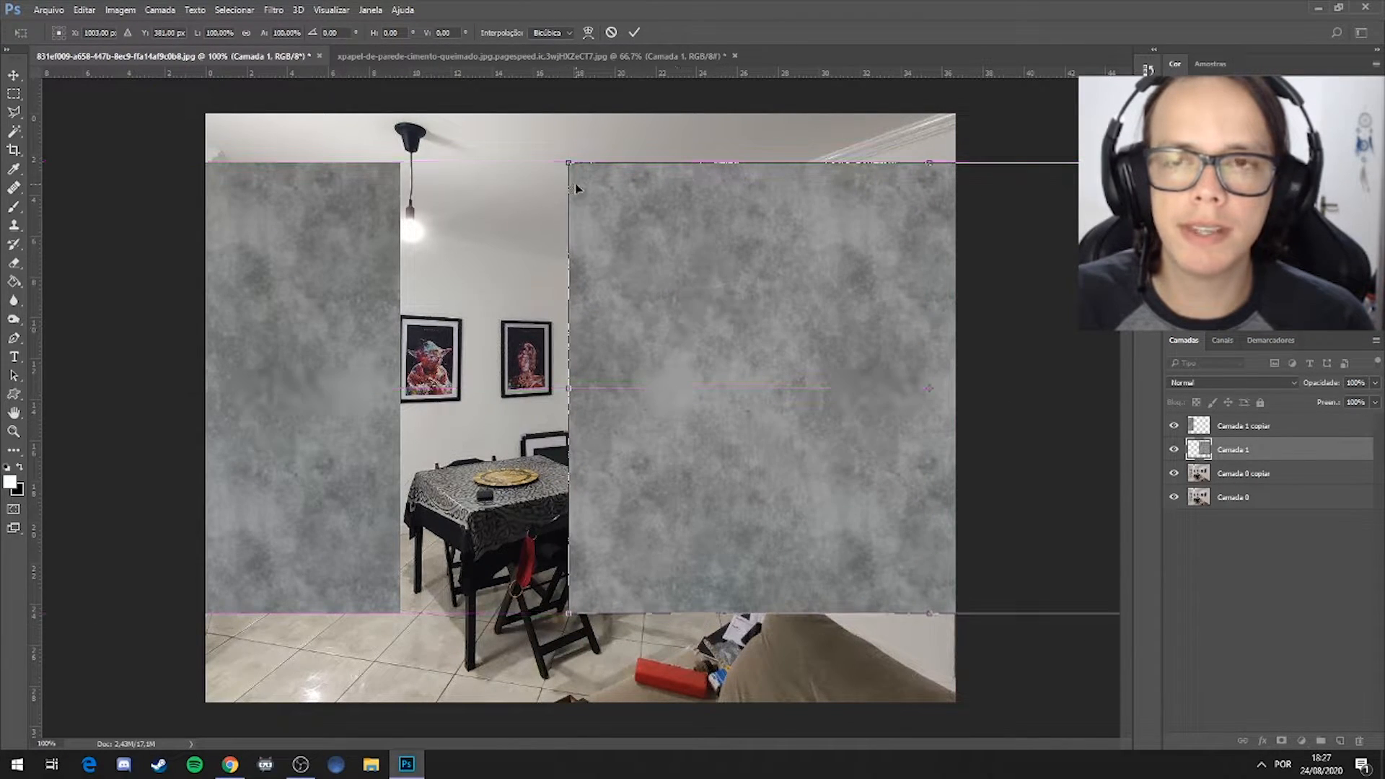
drag(571, 166, 642, 283)
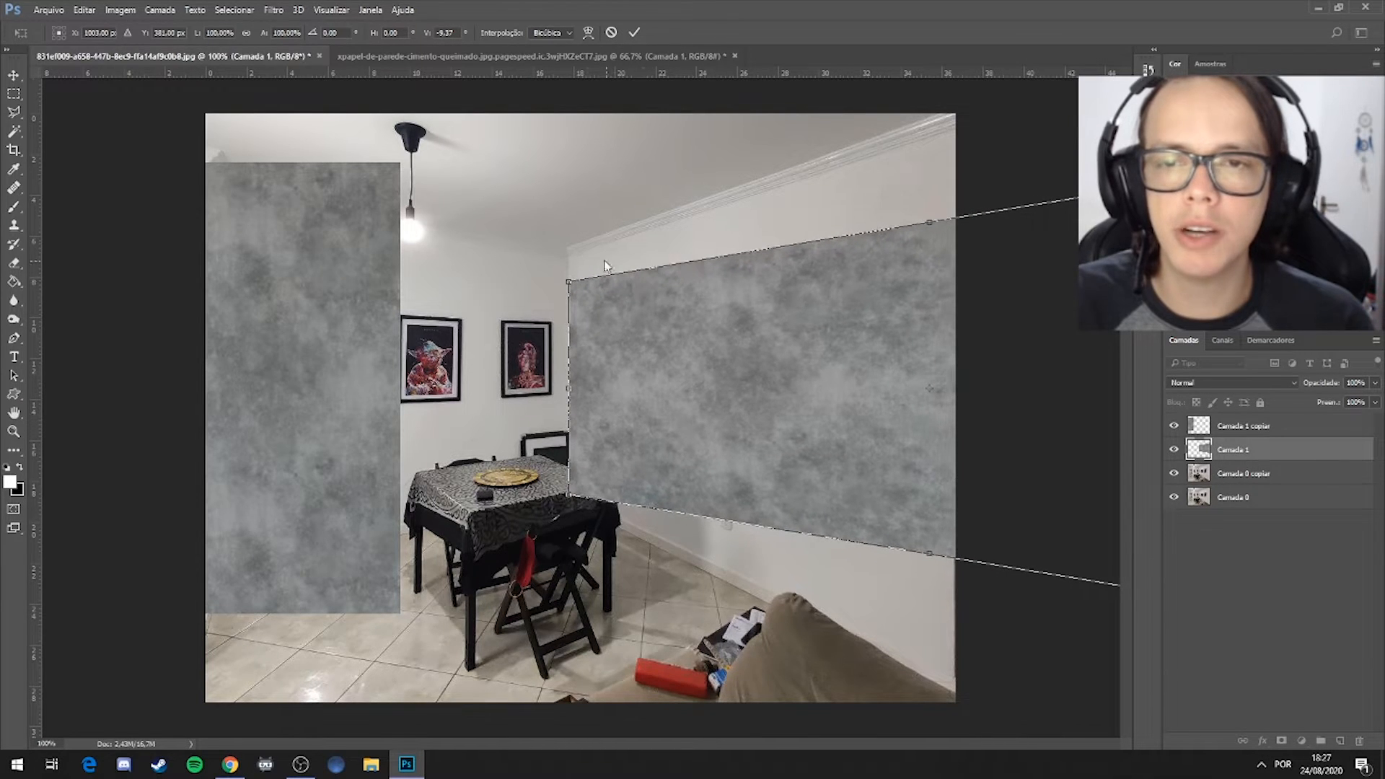
key(z)
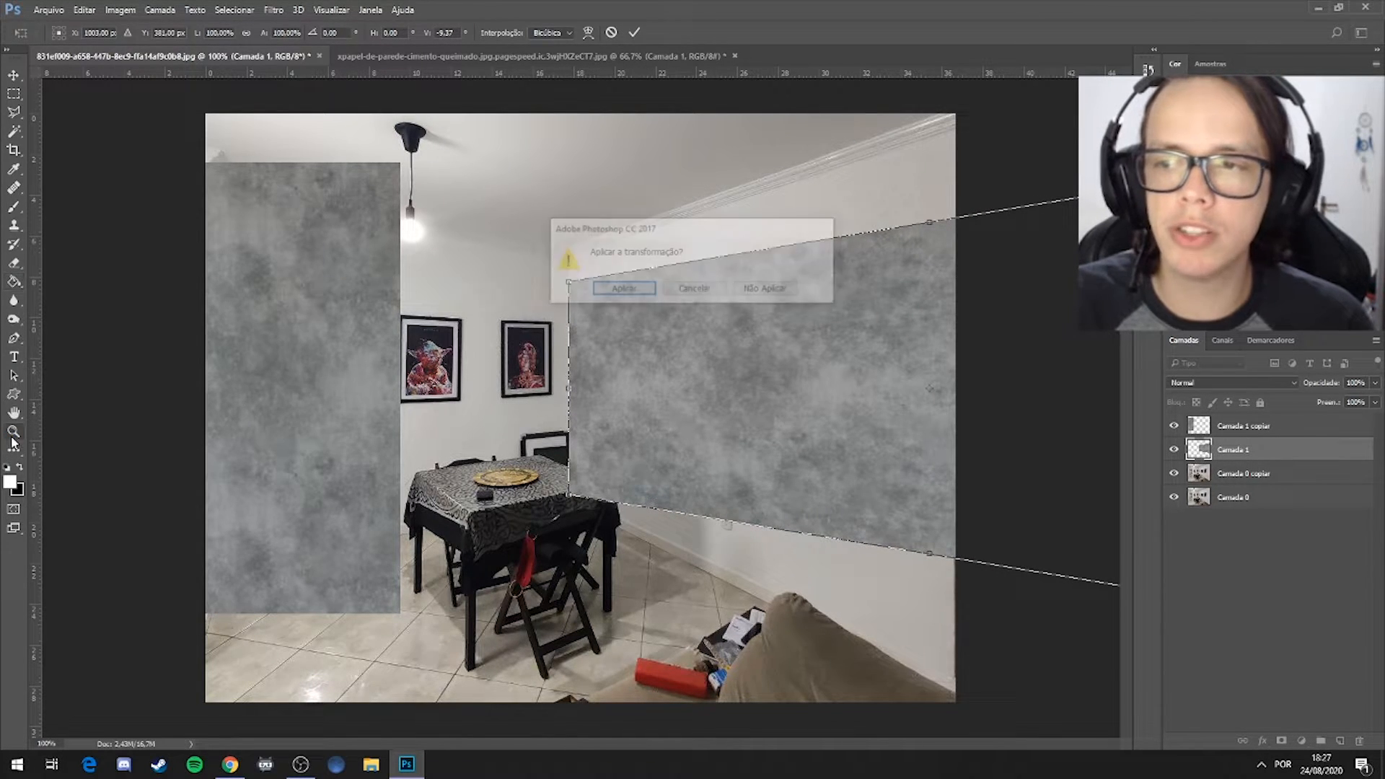
click(590, 284)
Try moving the Camada 1 texture up toward the ceiling moulding and undo the move
click(588, 279)
click(581, 279)
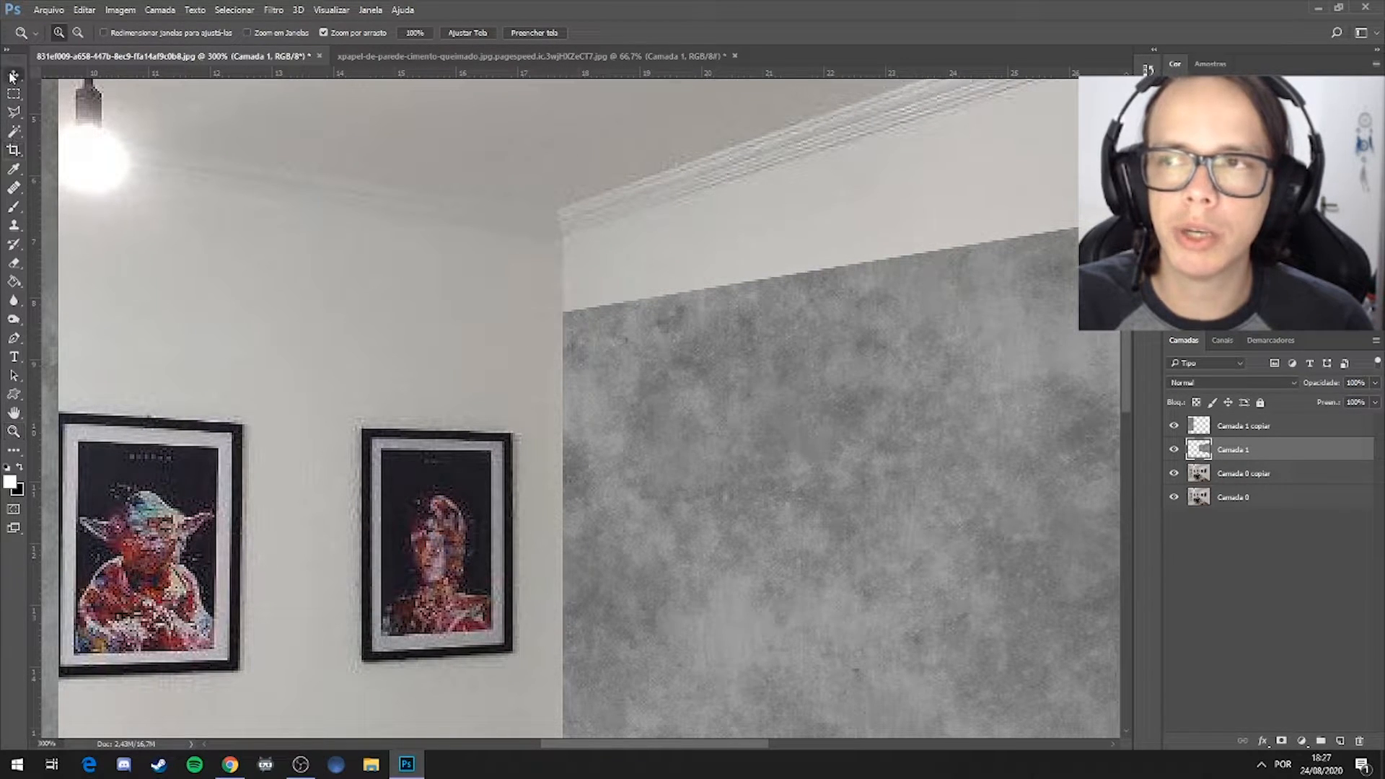
key(v)
drag(726, 447, 730, 370)
key(ctrl+z)
Apply a slight Perspective transform to Camada 1, narrowing its edge at the room corner a little
key(z)
right_click(624, 280)
click(689, 377)
right_click(664, 312)
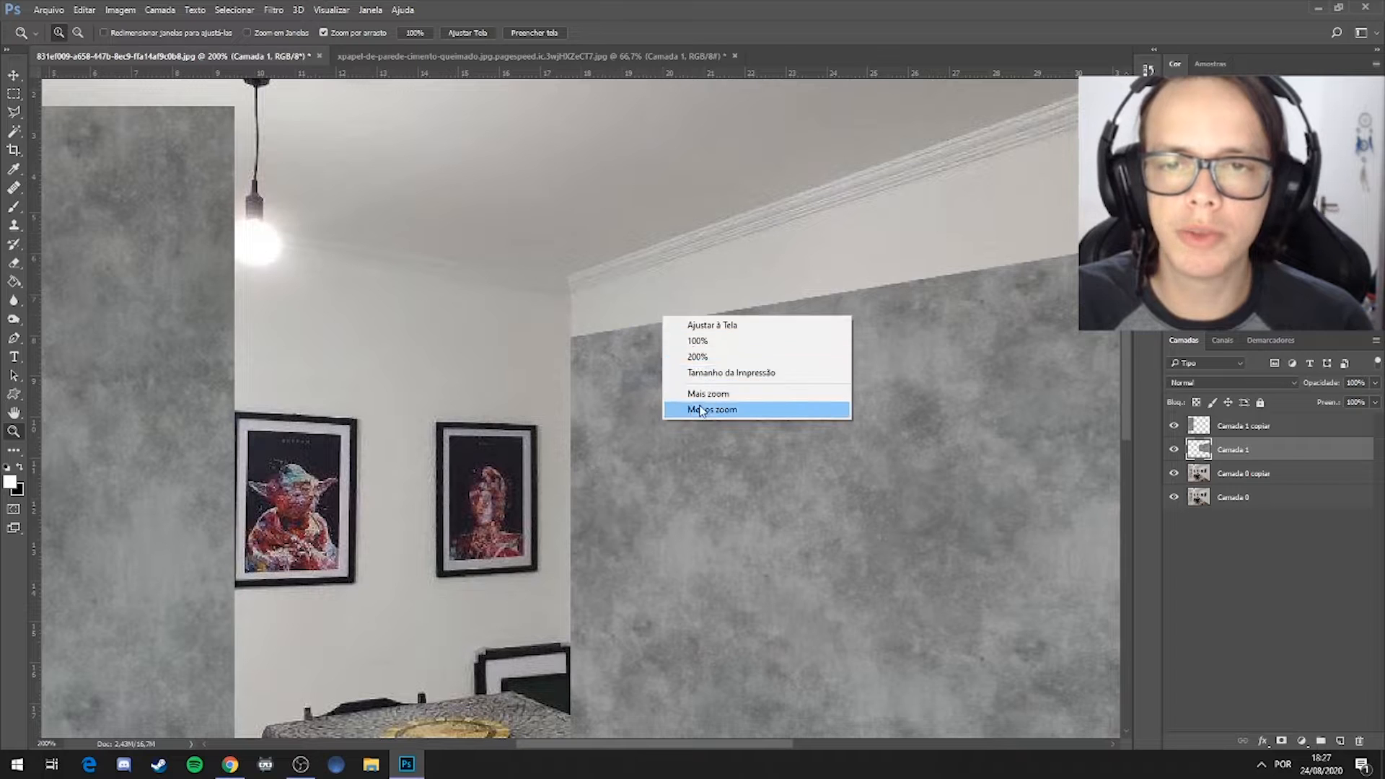
click(700, 409)
key(v)
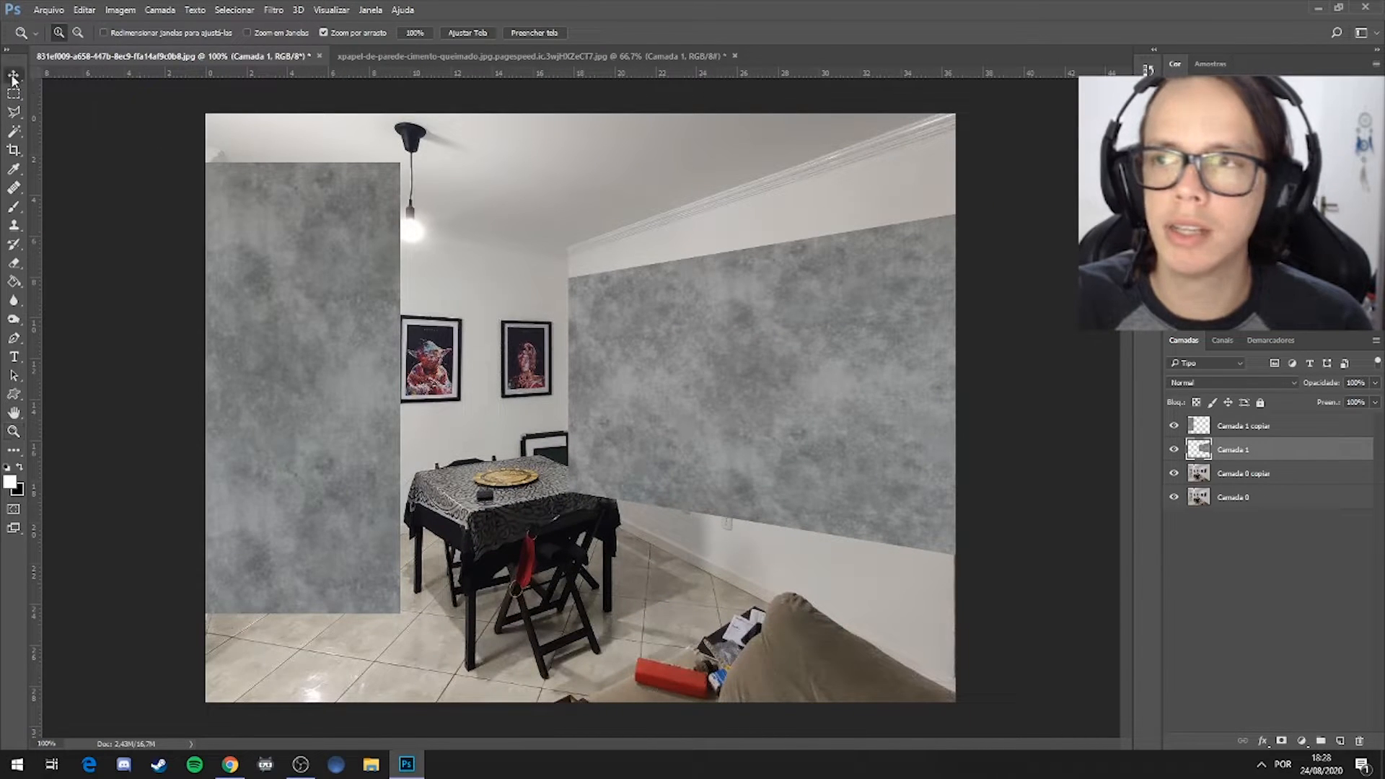
click(567, 156)
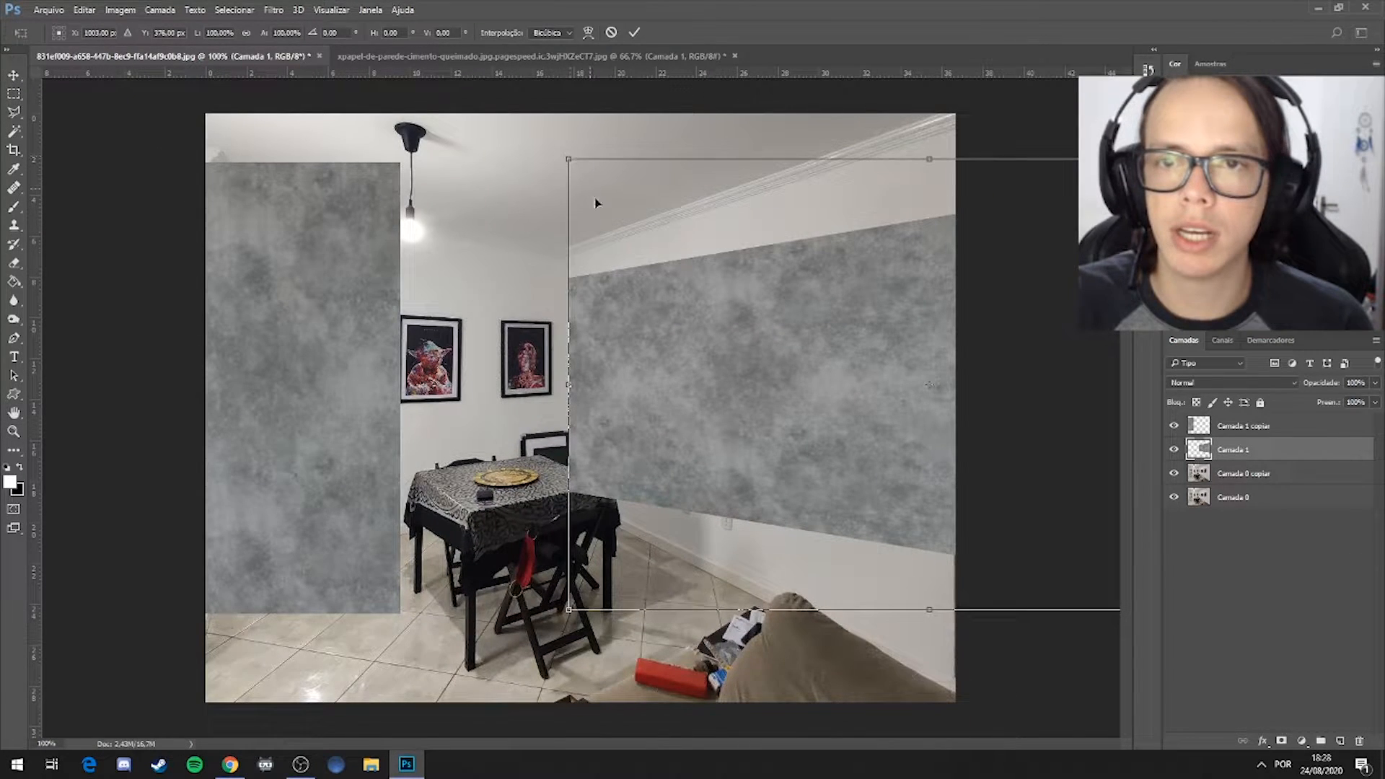
right_click(663, 307)
click(728, 399)
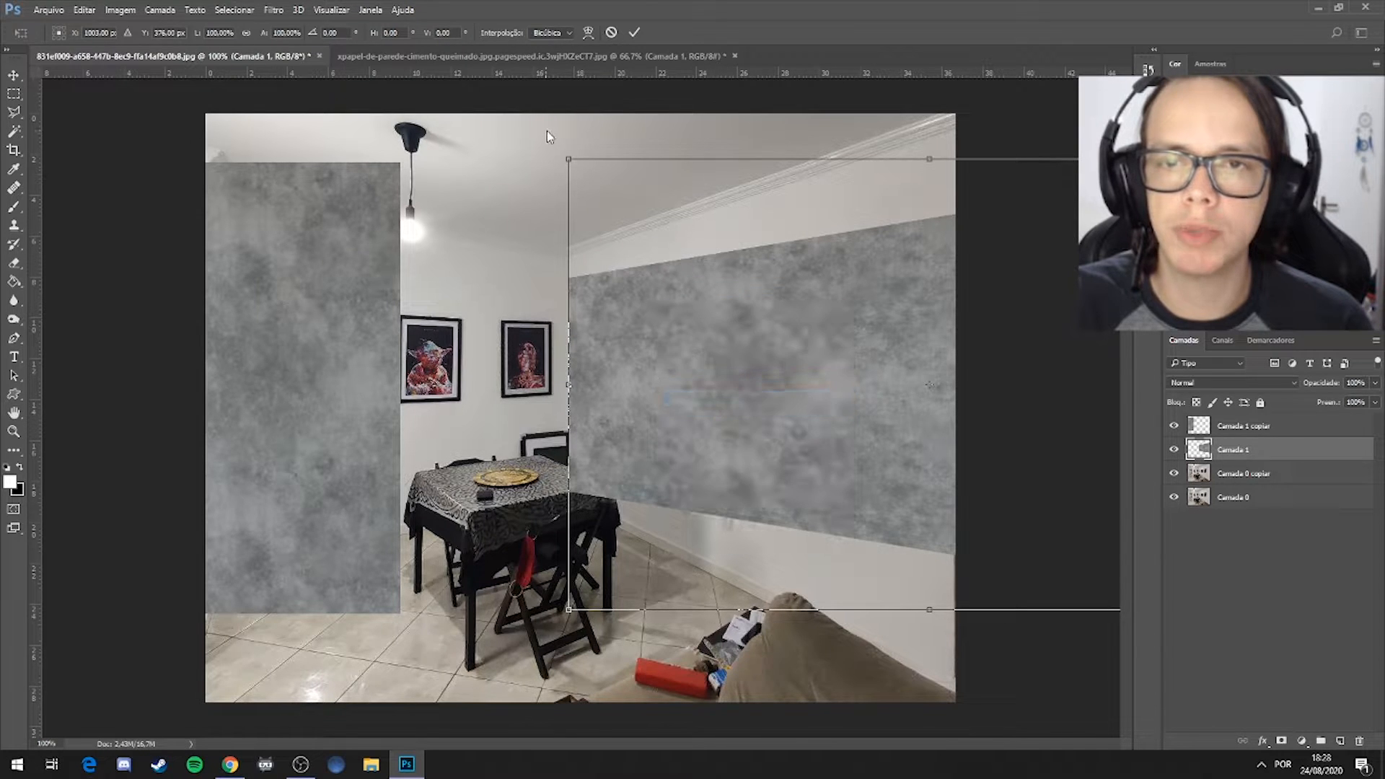
mouse_move(570, 161)
mouse_down()
mouse_move(565, 374)
mouse_move(574, 116)
mouse_move(632, 15)
mouse_move(591, 166)
mouse_move(573, 173)
mouse_move(569, 116)
mouse_move(578, 172)
mouse_up()
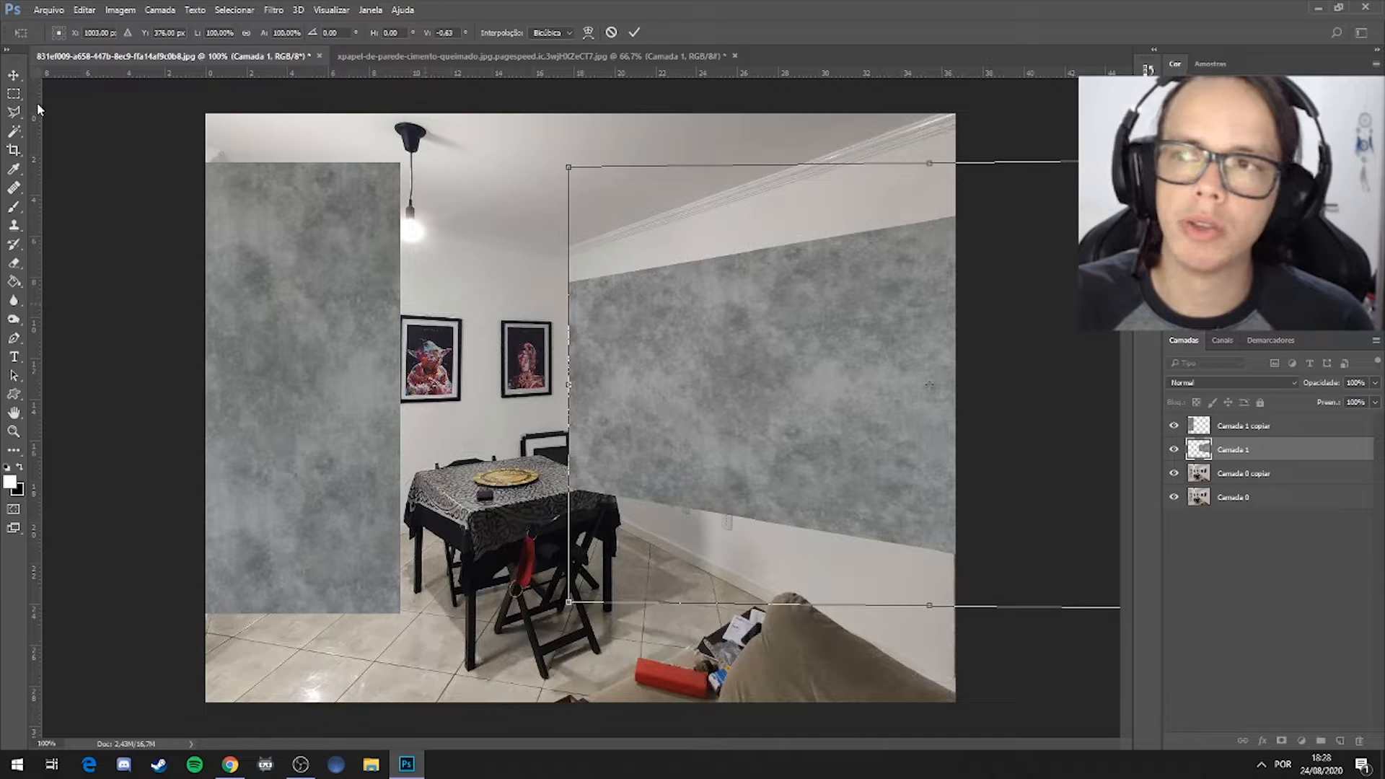
click(13, 94)
click(618, 287)
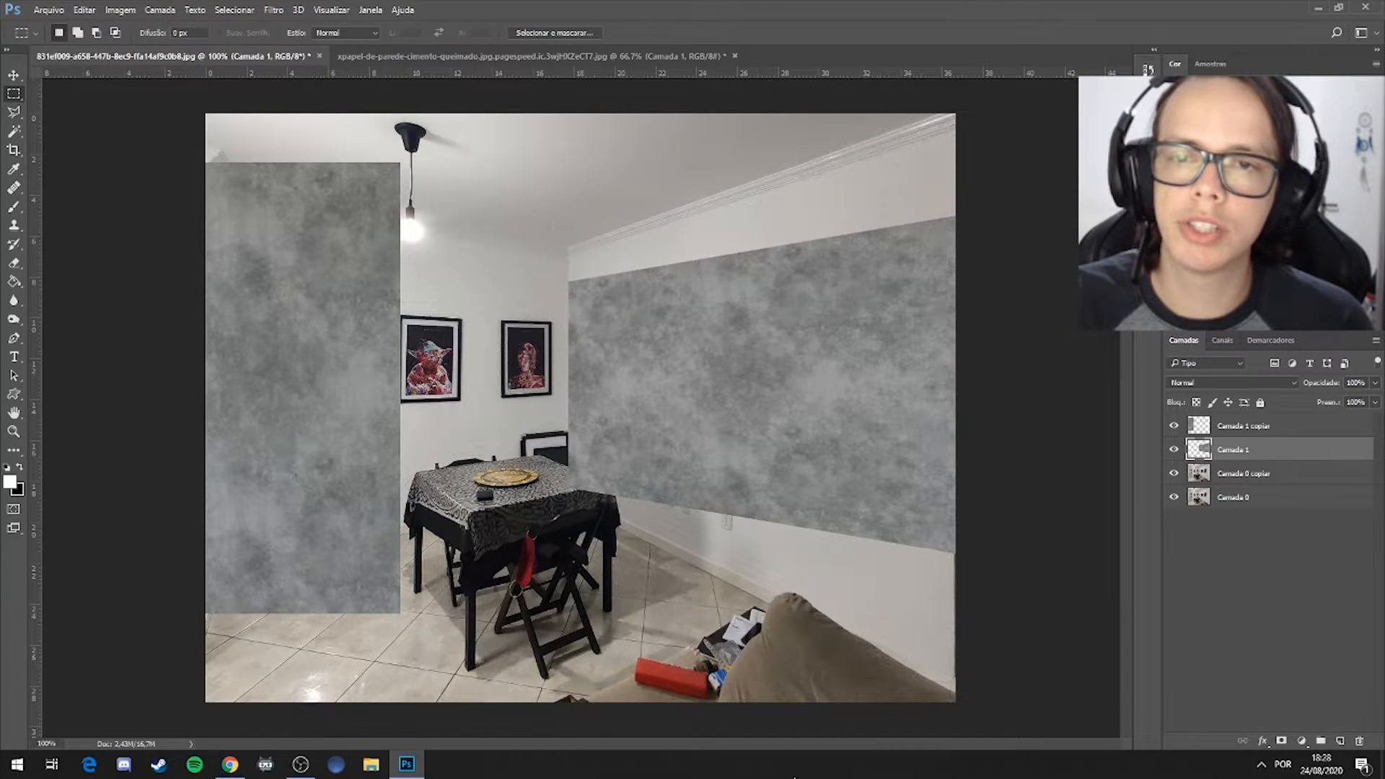
click(13, 74)
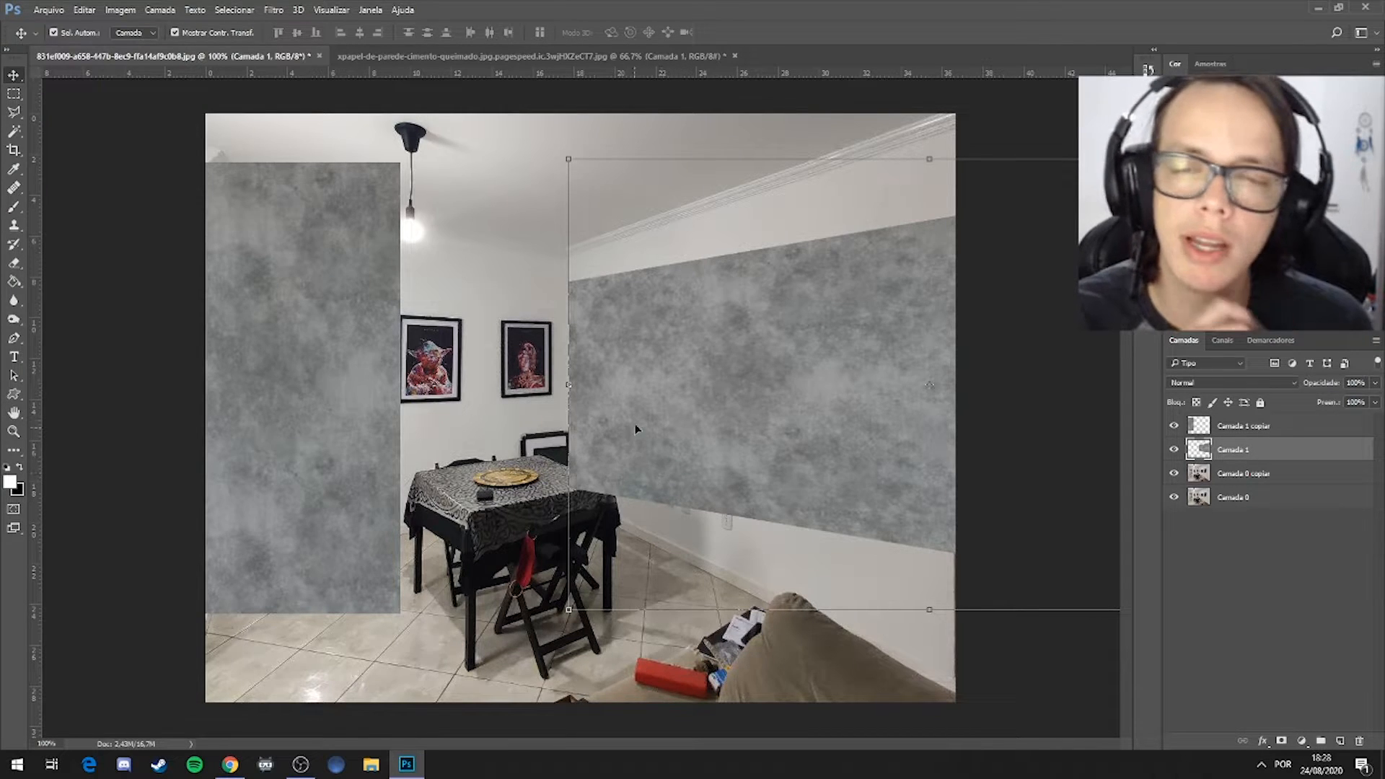
right_click(625, 236)
key(Escape)
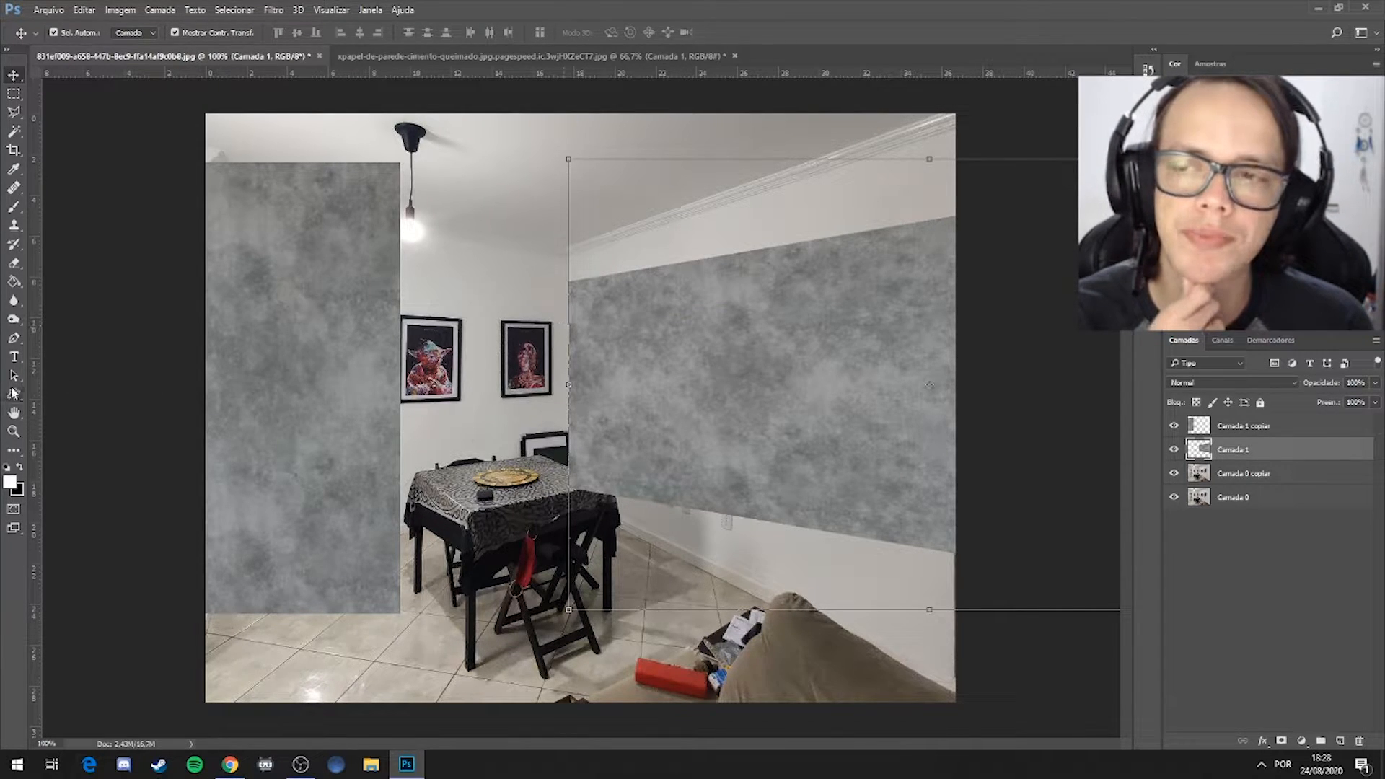
click(13, 432)
click(737, 350)
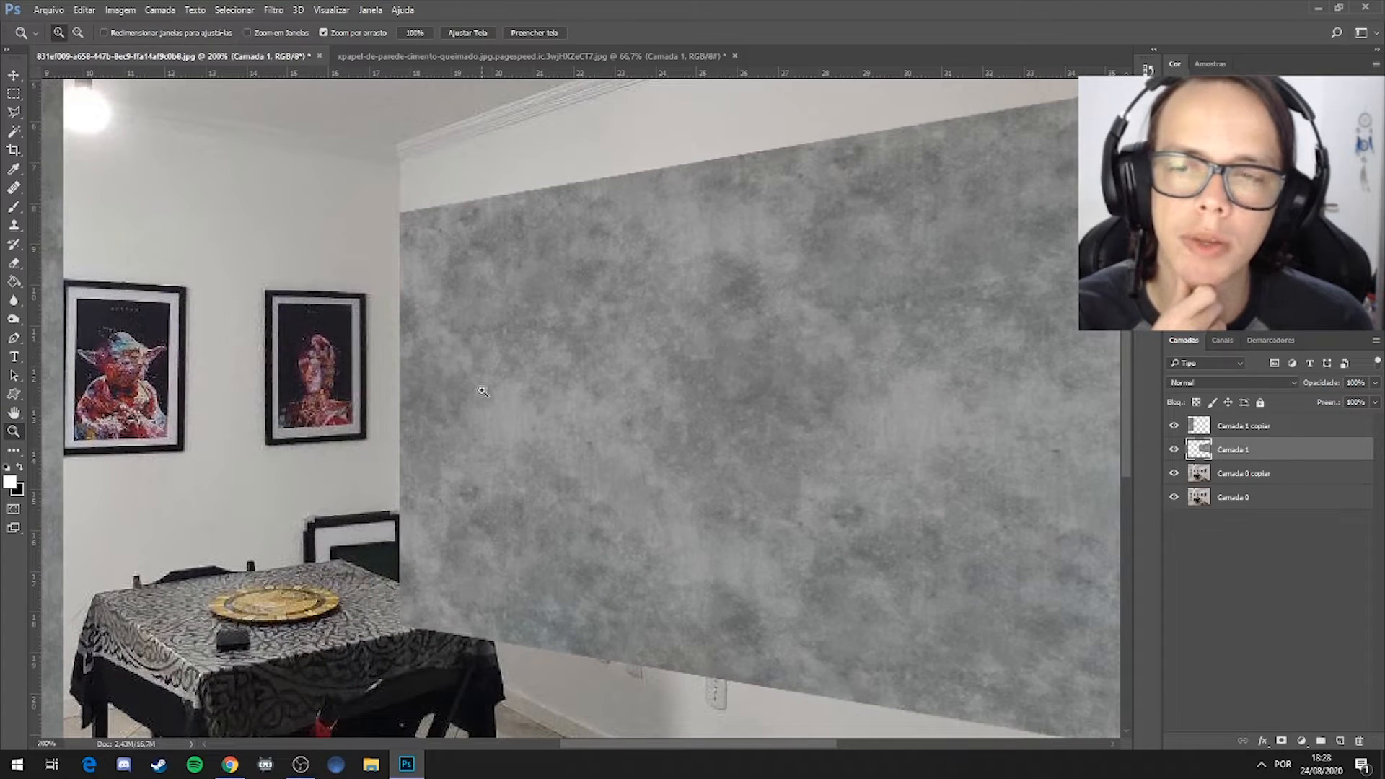
scroll(476, 283, up, 3)
right_click(614, 373)
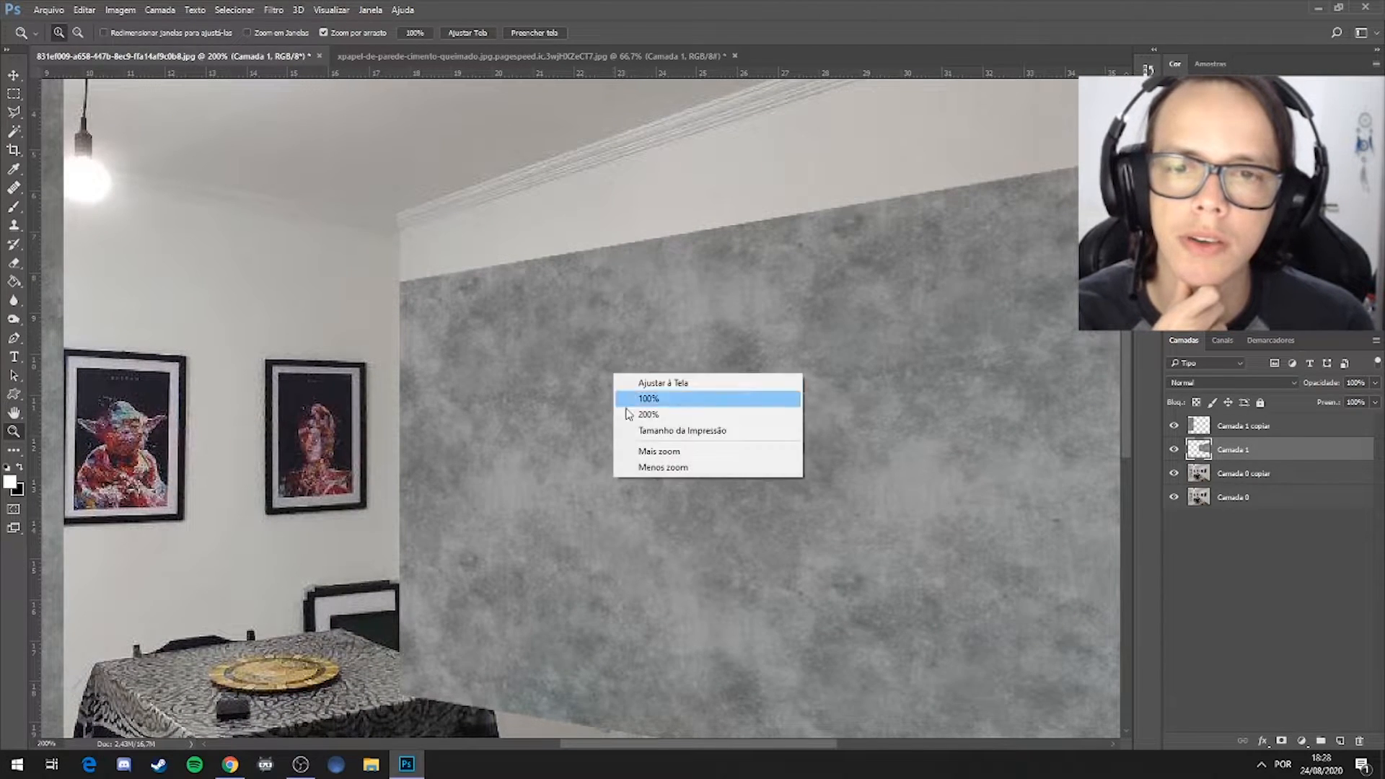
click(13, 110)
Narrow Camada 1 strongly toward the room corner with a second Perspective transform, steepening its upper and lower edges
click(10, 76)
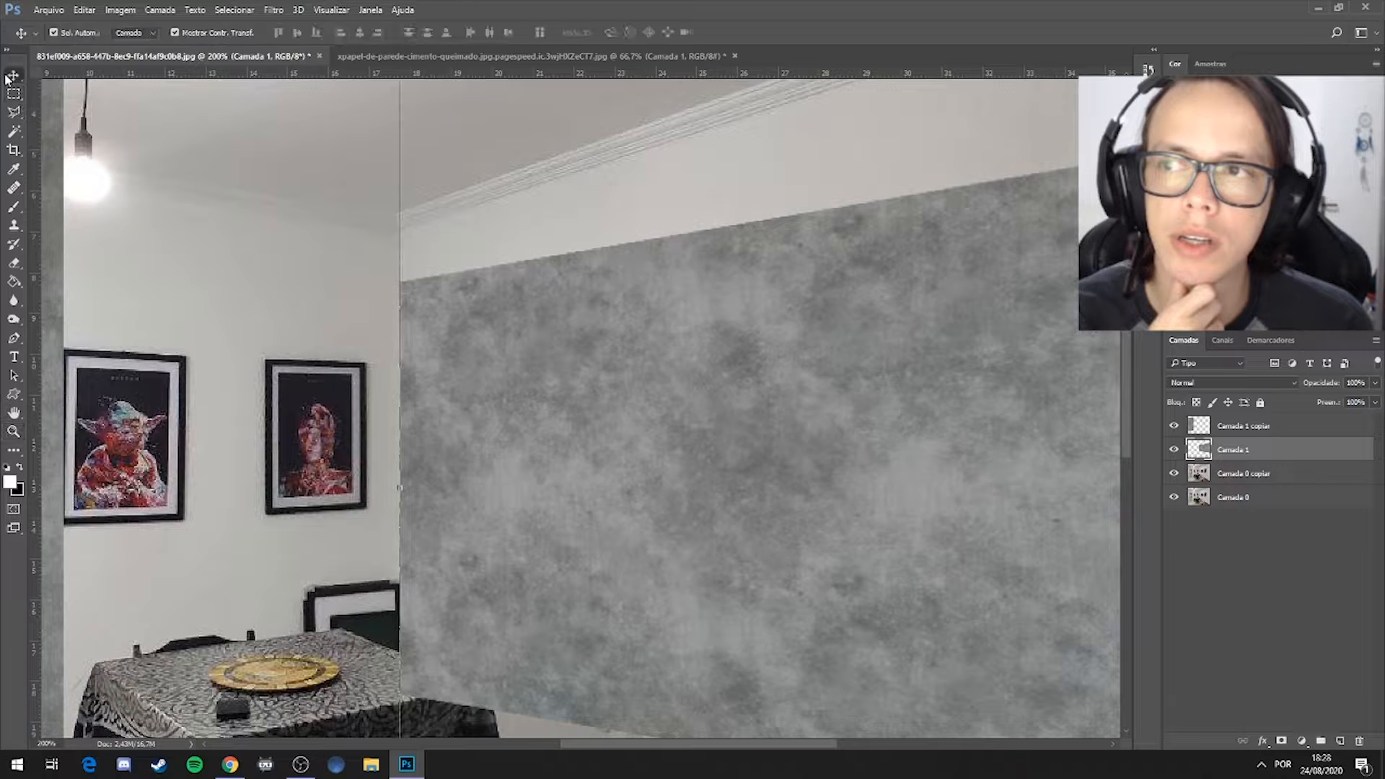
click(398, 256)
right_click(613, 386)
click(684, 480)
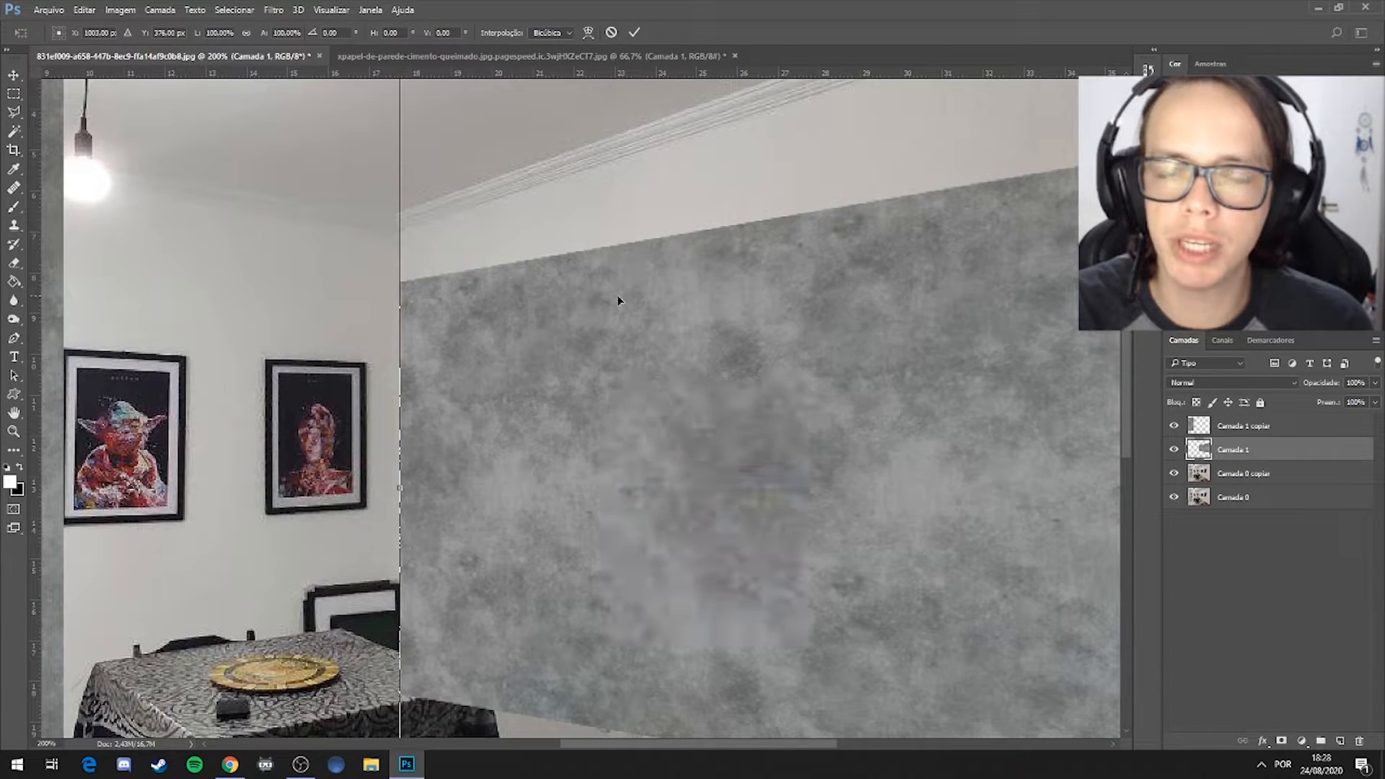
scroll(619, 300, down, 2)
scroll(689, 249, down, 1)
scroll(653, 226, down, 1)
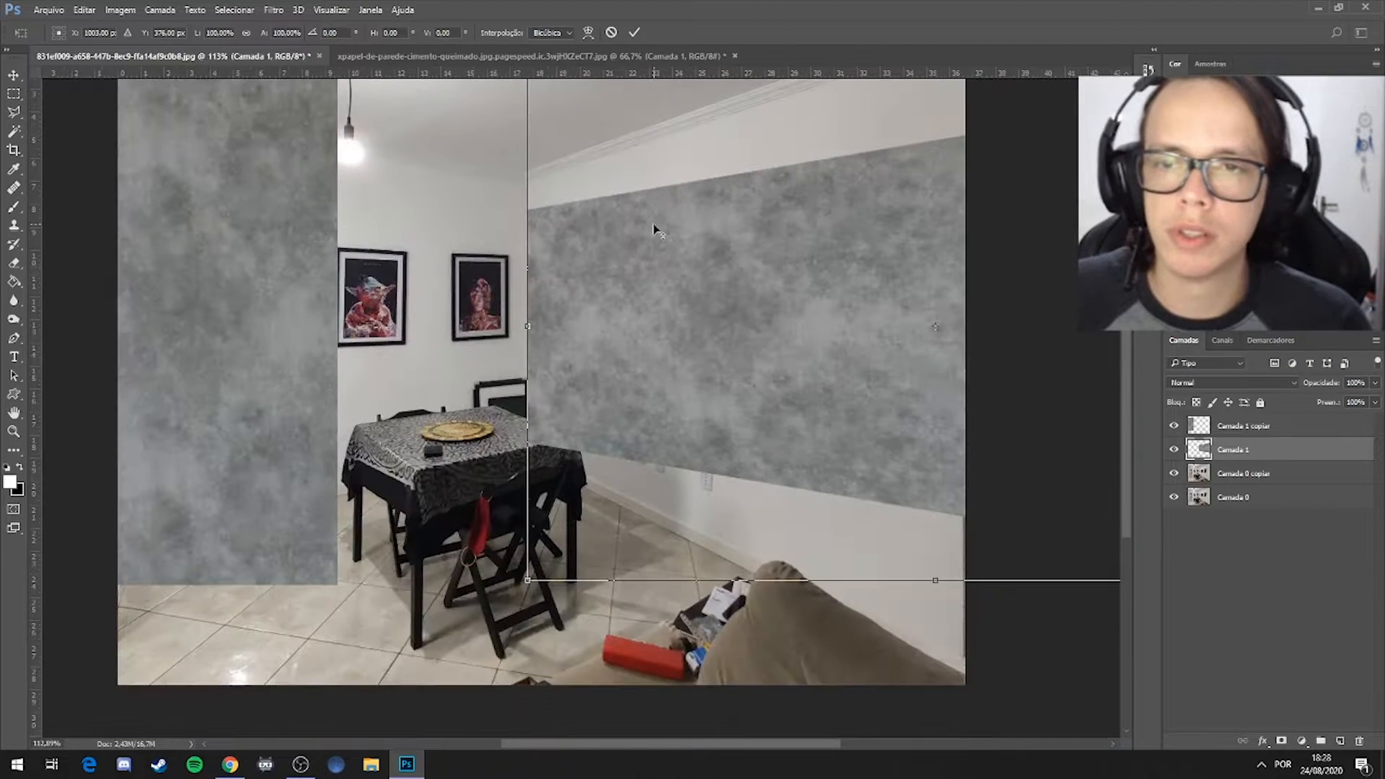
scroll(650, 225, down, 2)
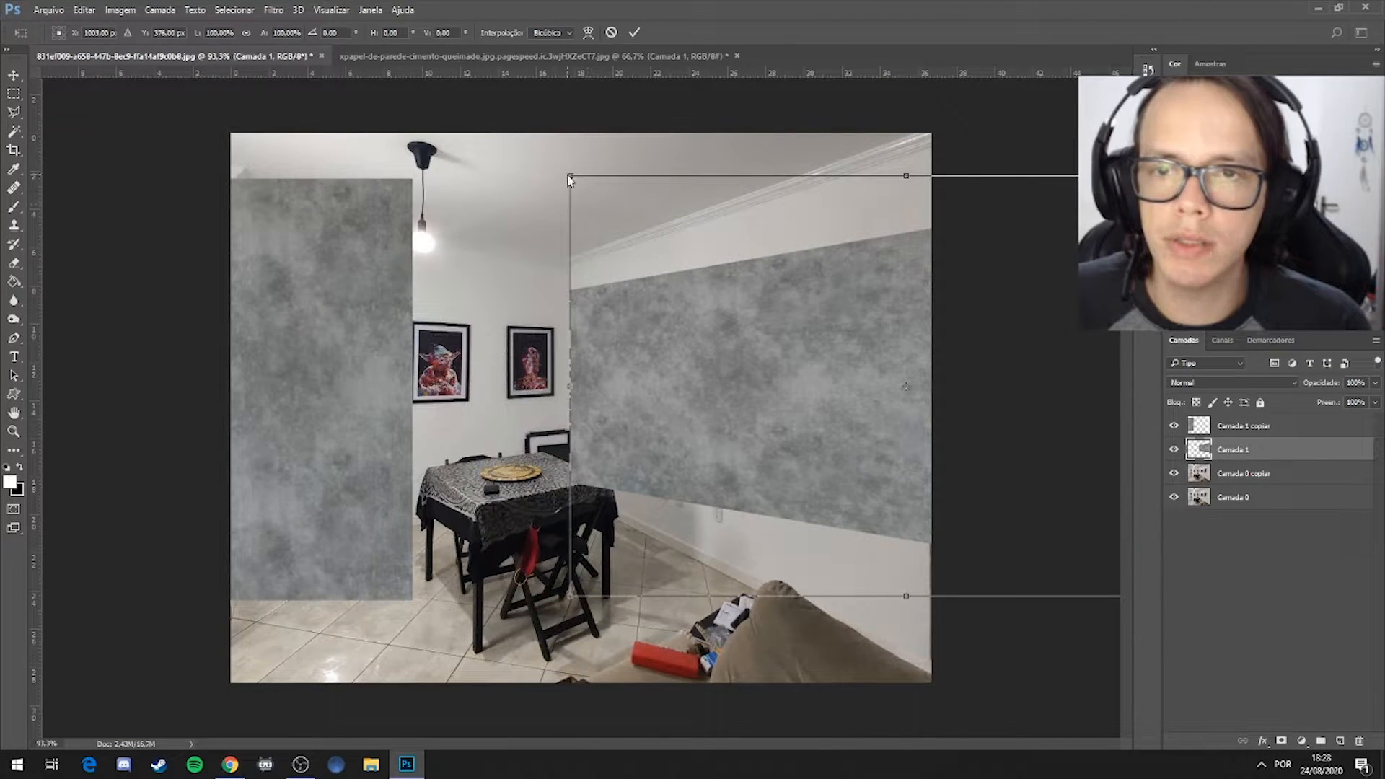
drag(570, 179, 588, 289)
click(14, 93)
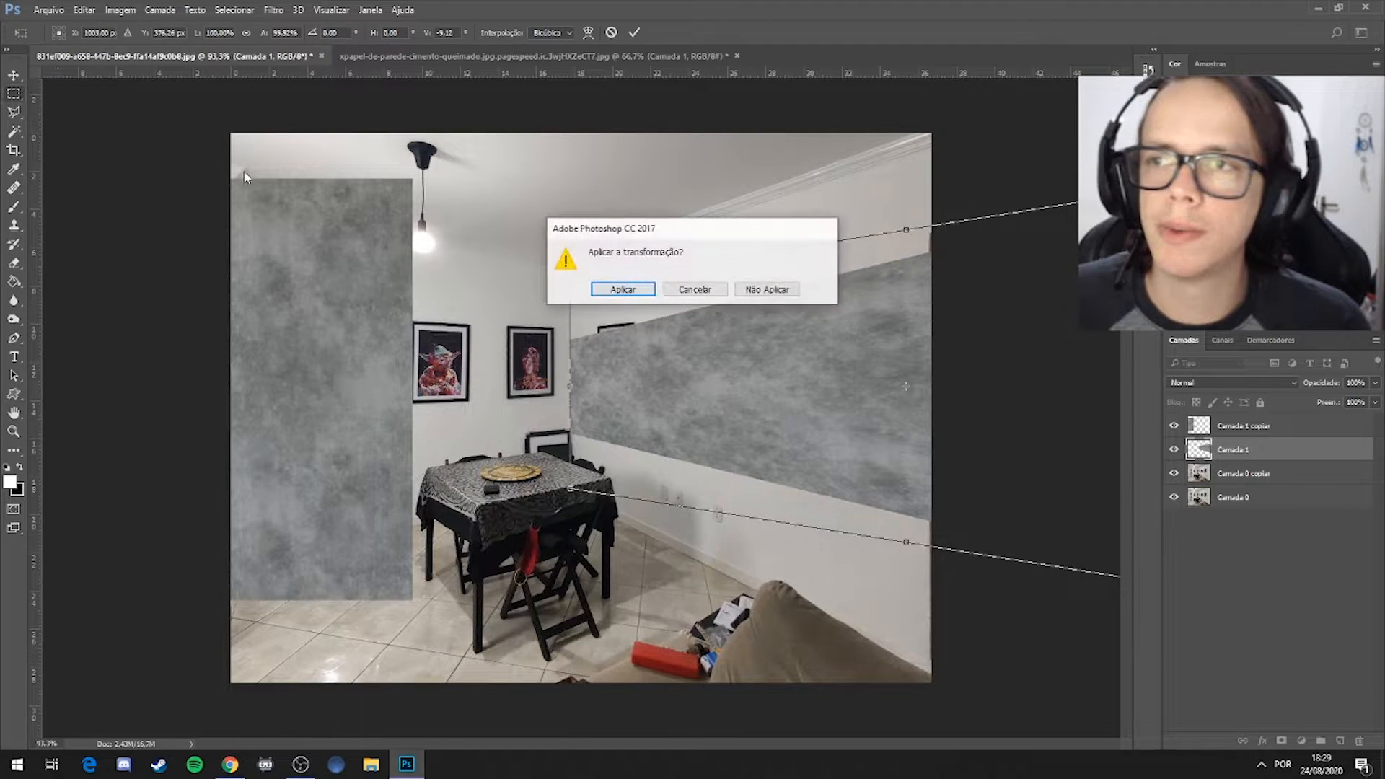
click(619, 288)
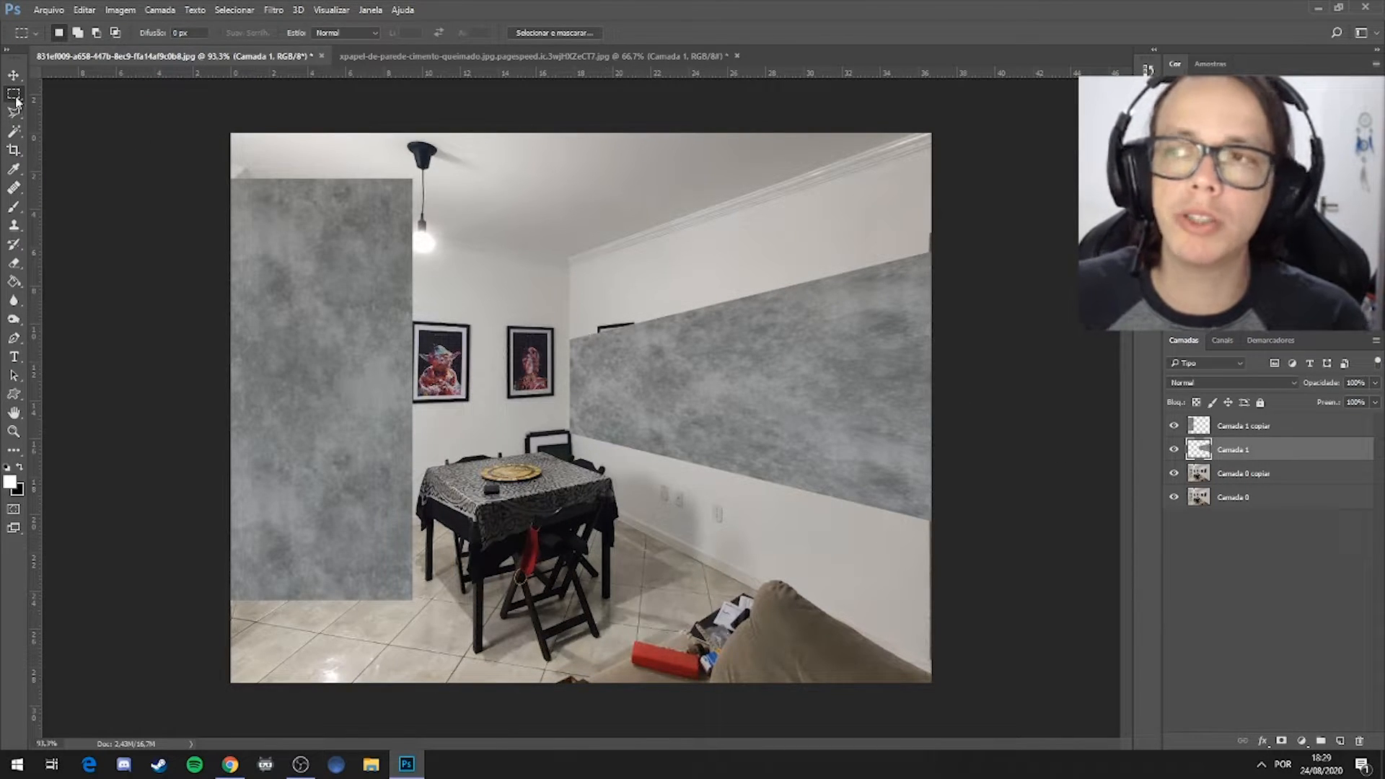
Stretch Camada 1 vertically about its centre until its corner-side edge spans from the ceiling moulding to the wall's base
click(13, 75)
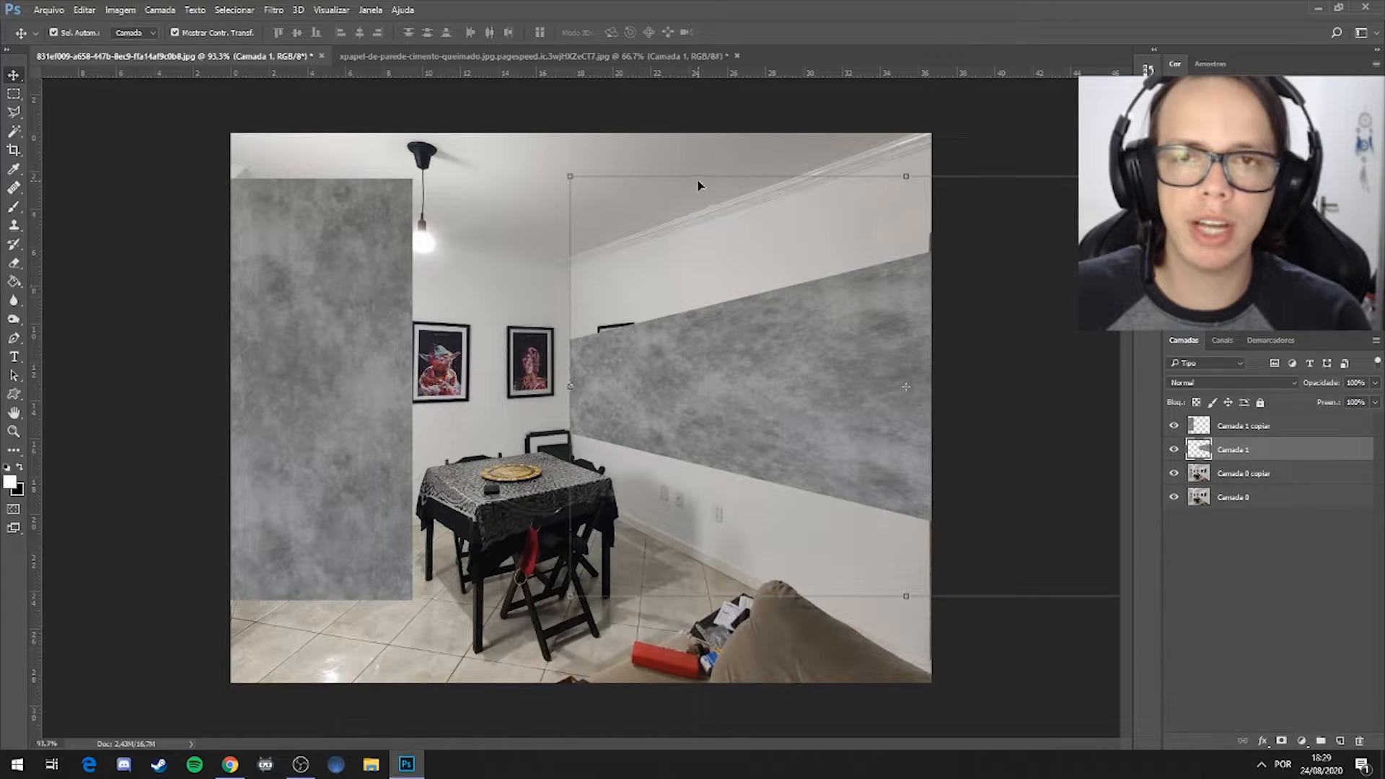
click(605, 175)
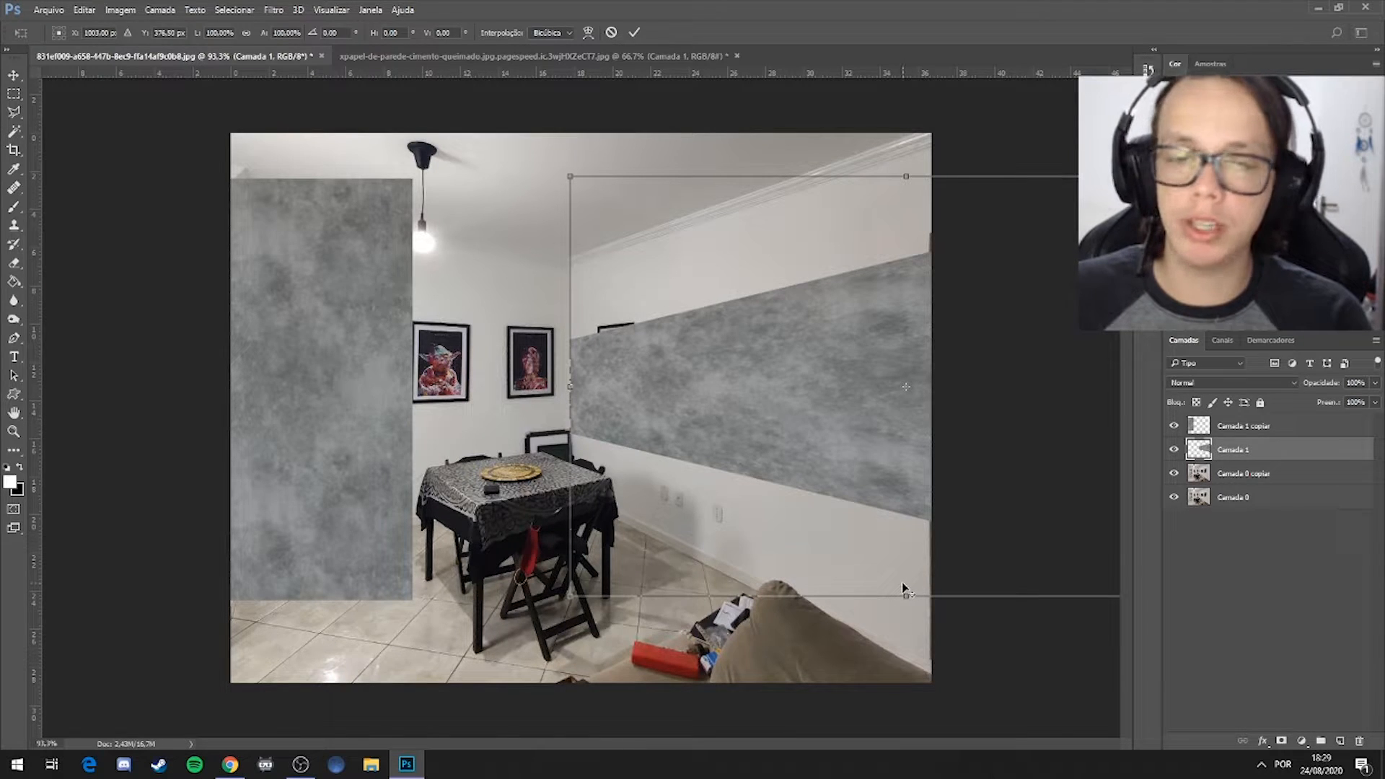
drag(907, 598, 943, 772)
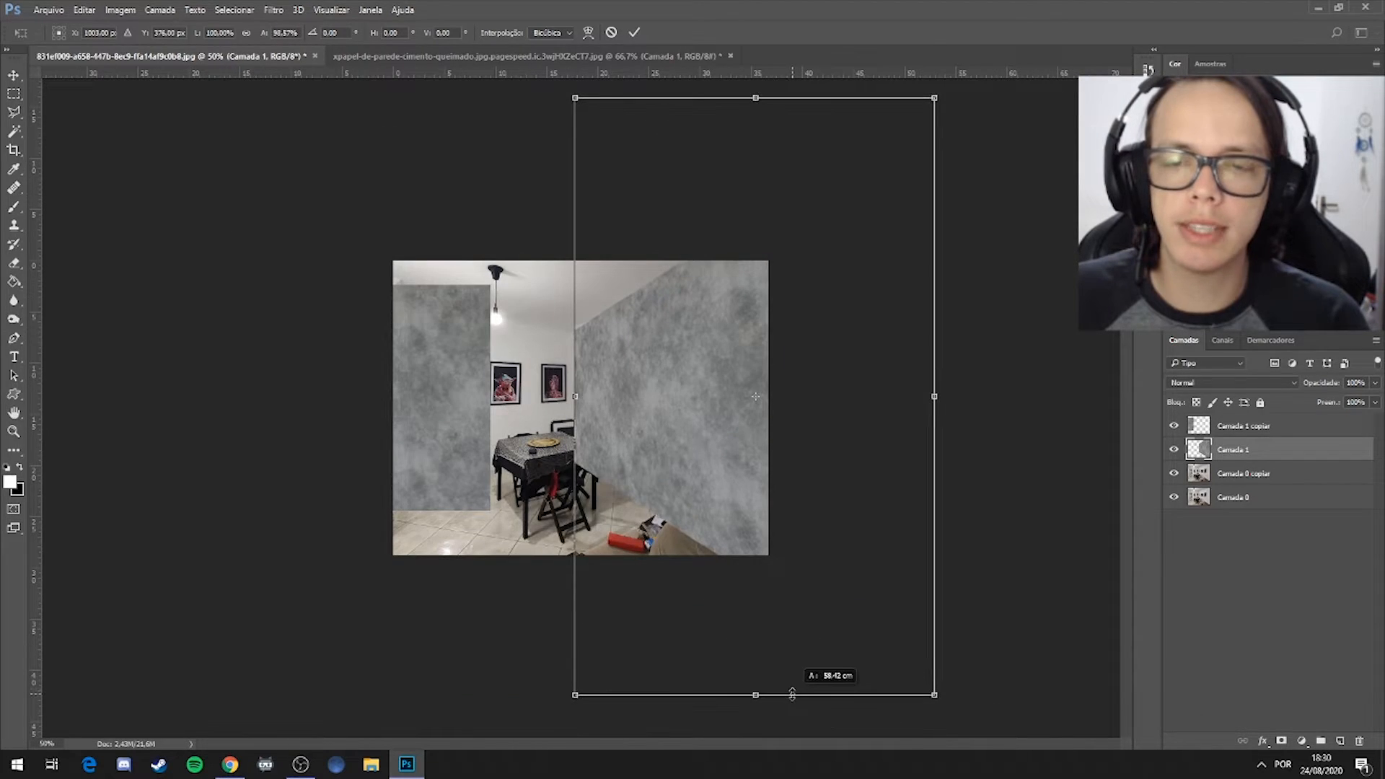
drag(791, 695, 827, 689)
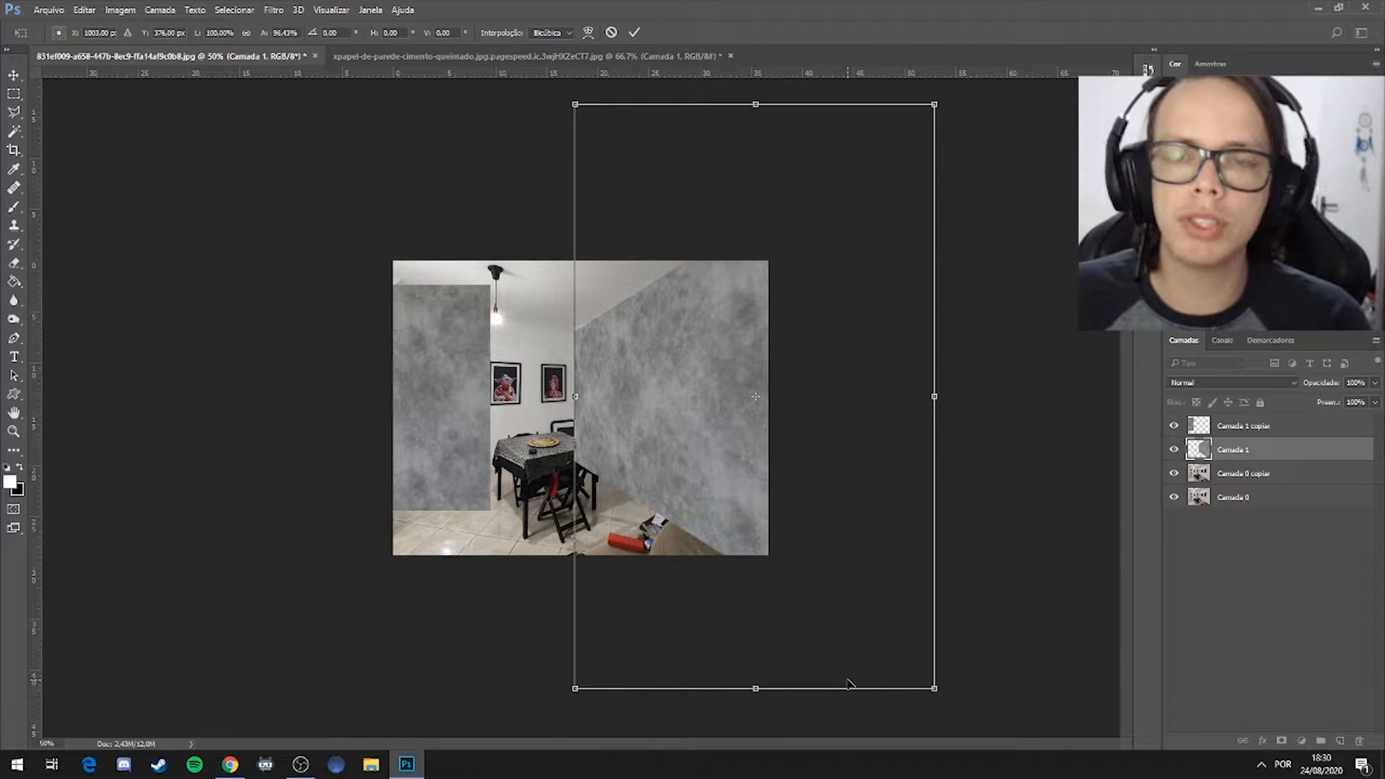
key(Return)
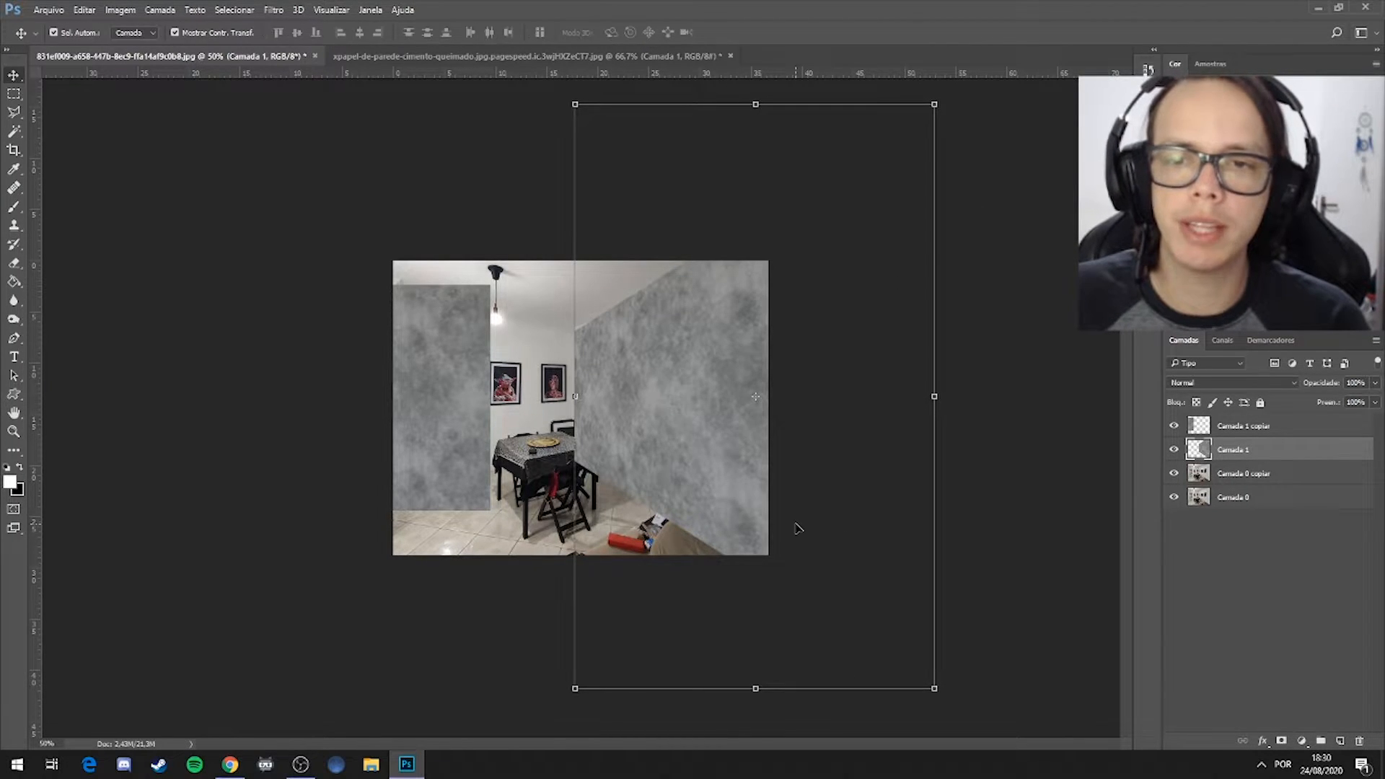
Deselect the layer and examine how the stretched texture's edges line up with the ceiling moulding and floor line
click(482, 229)
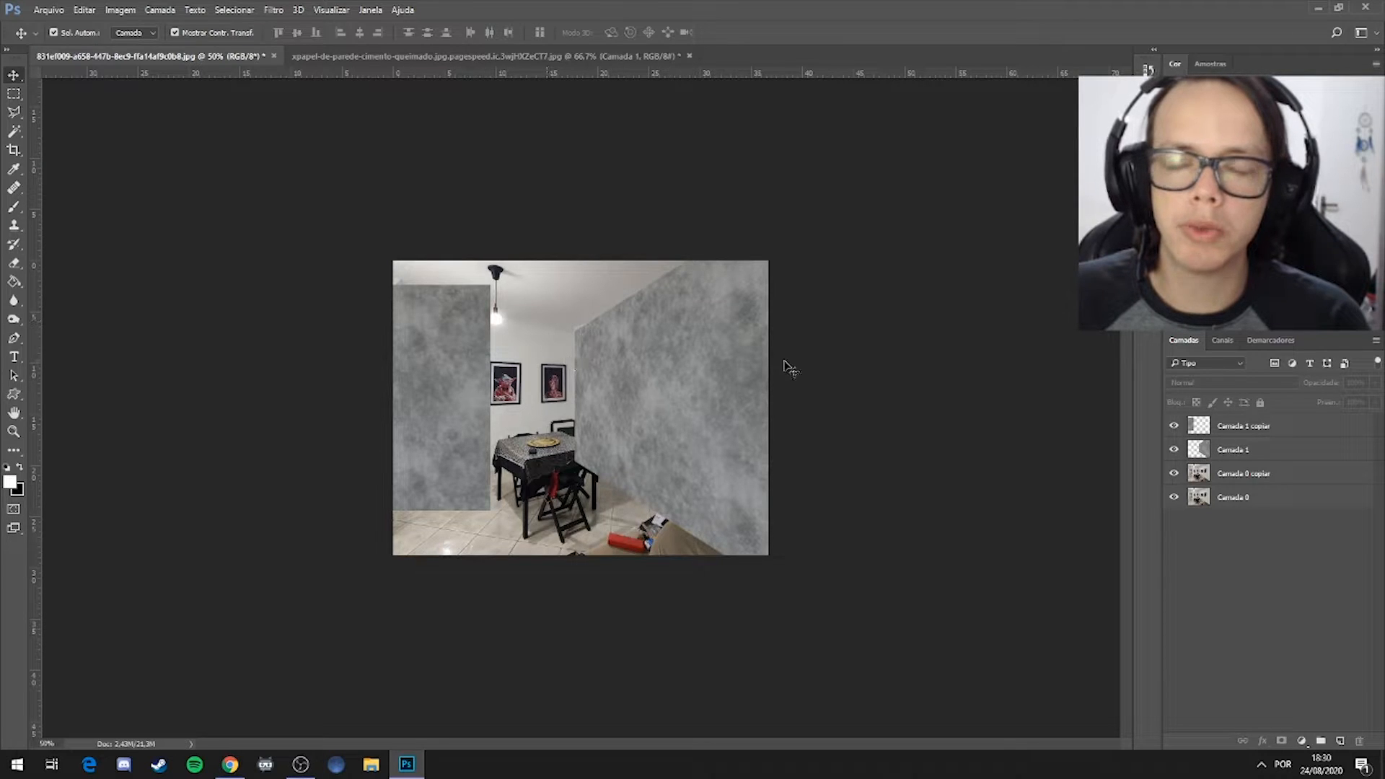
click(13, 433)
click(522, 390)
click(526, 385)
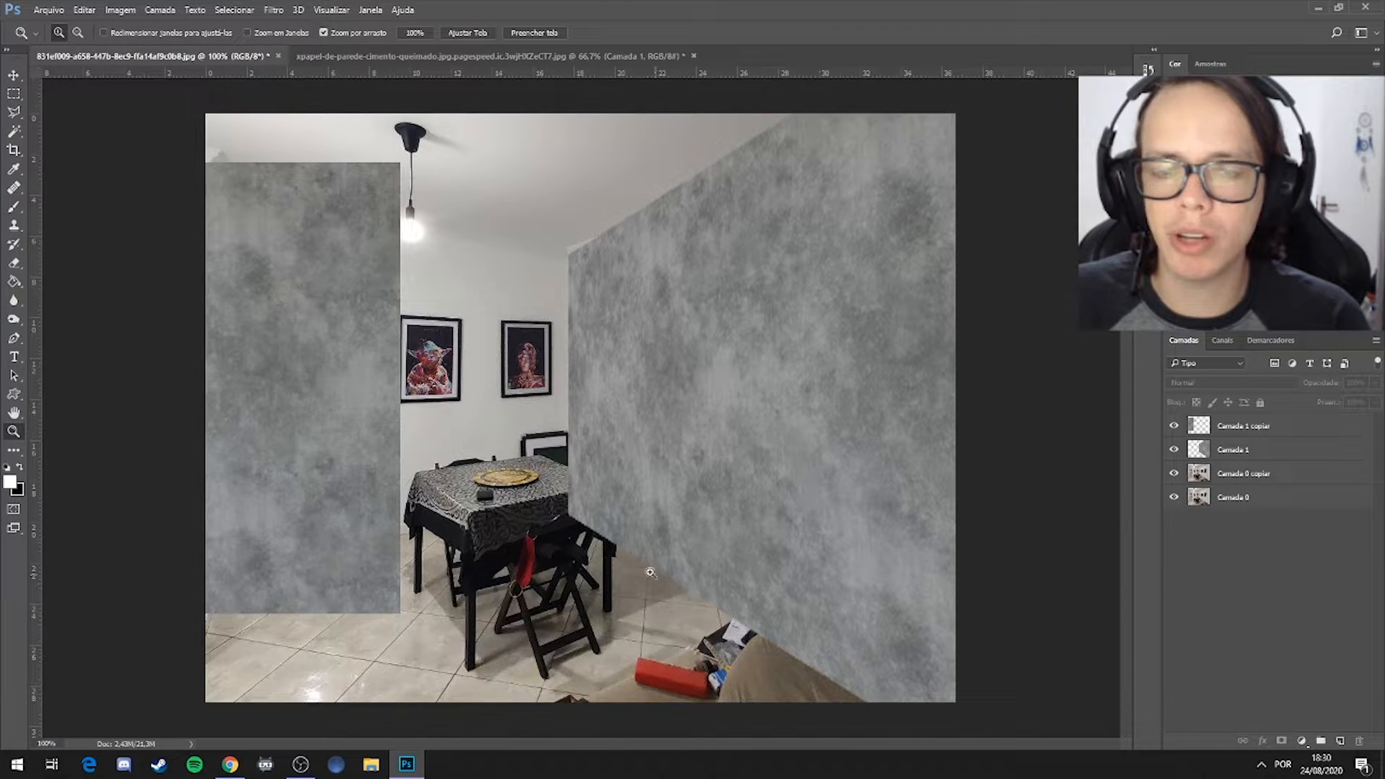
alt+click(735, 423)
click(712, 352)
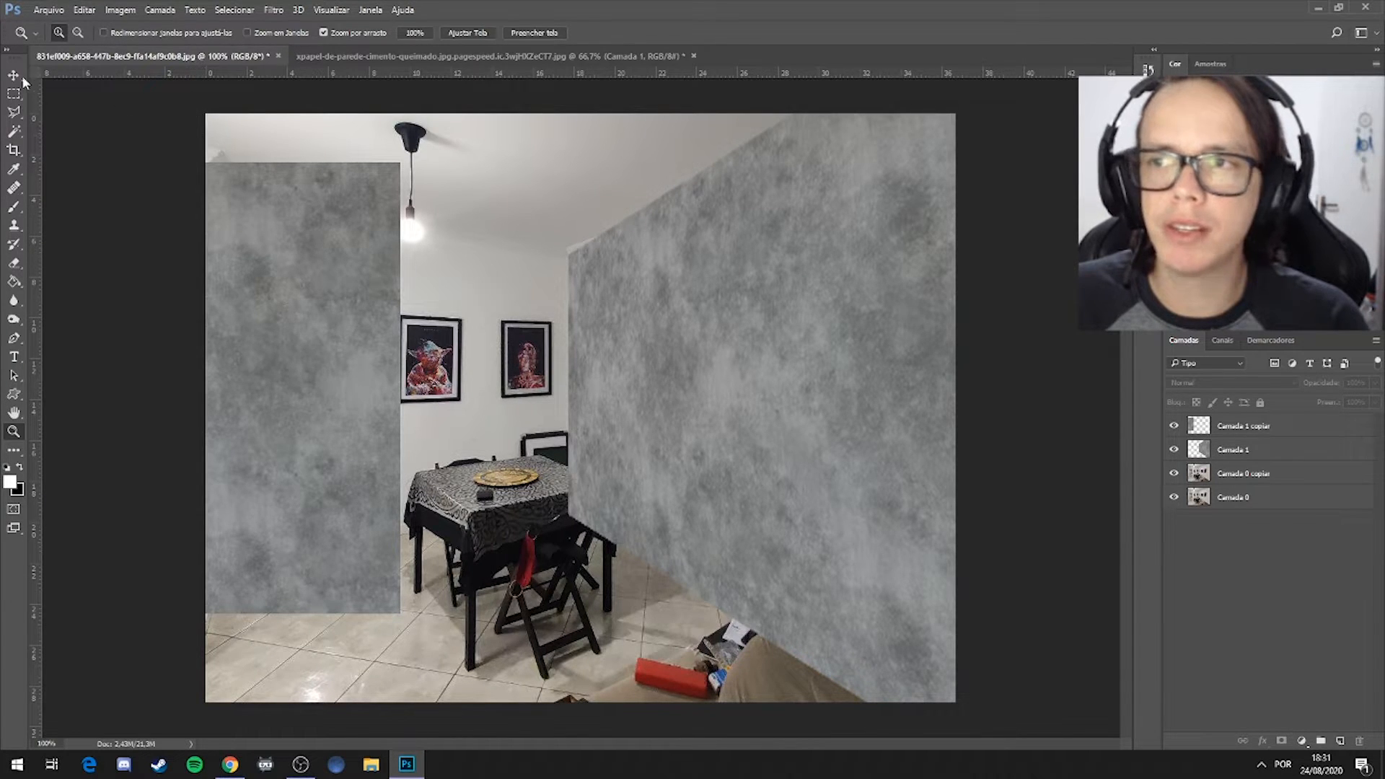
alt+click(563, 247)
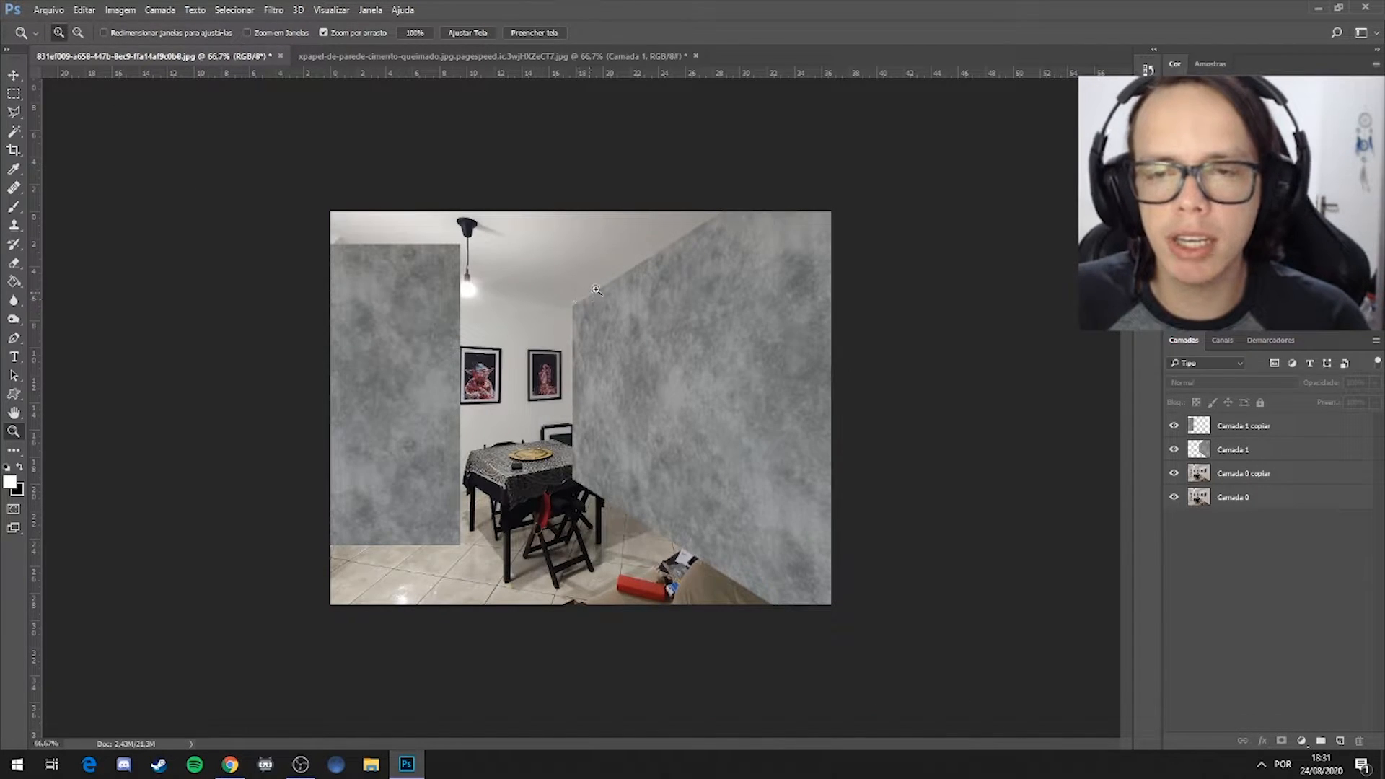
Apply a Perspective transform to Camada 1 that shortens its outer edge until the upper edge follows the ceiling moulding's slope
click(14, 74)
click(741, 294)
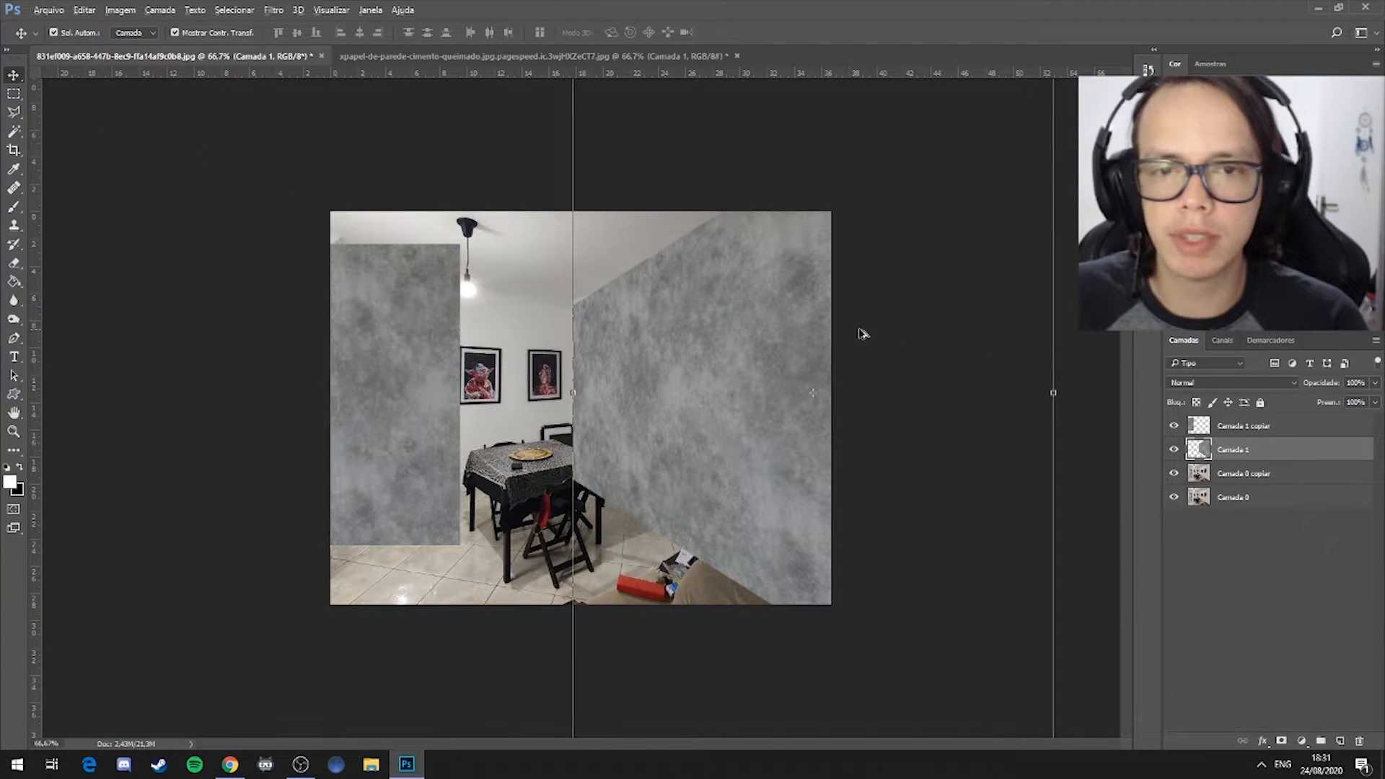
key(ctrl+minus)
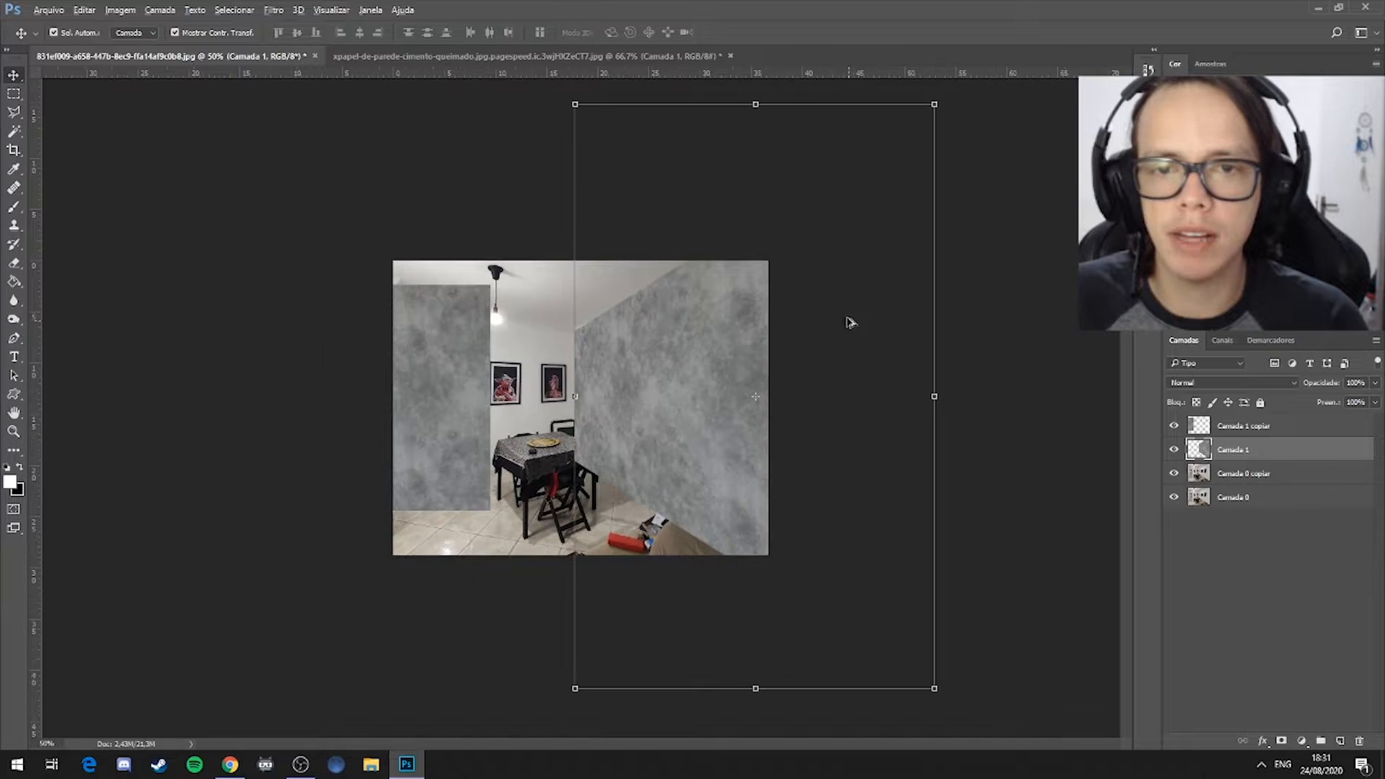
click(936, 104)
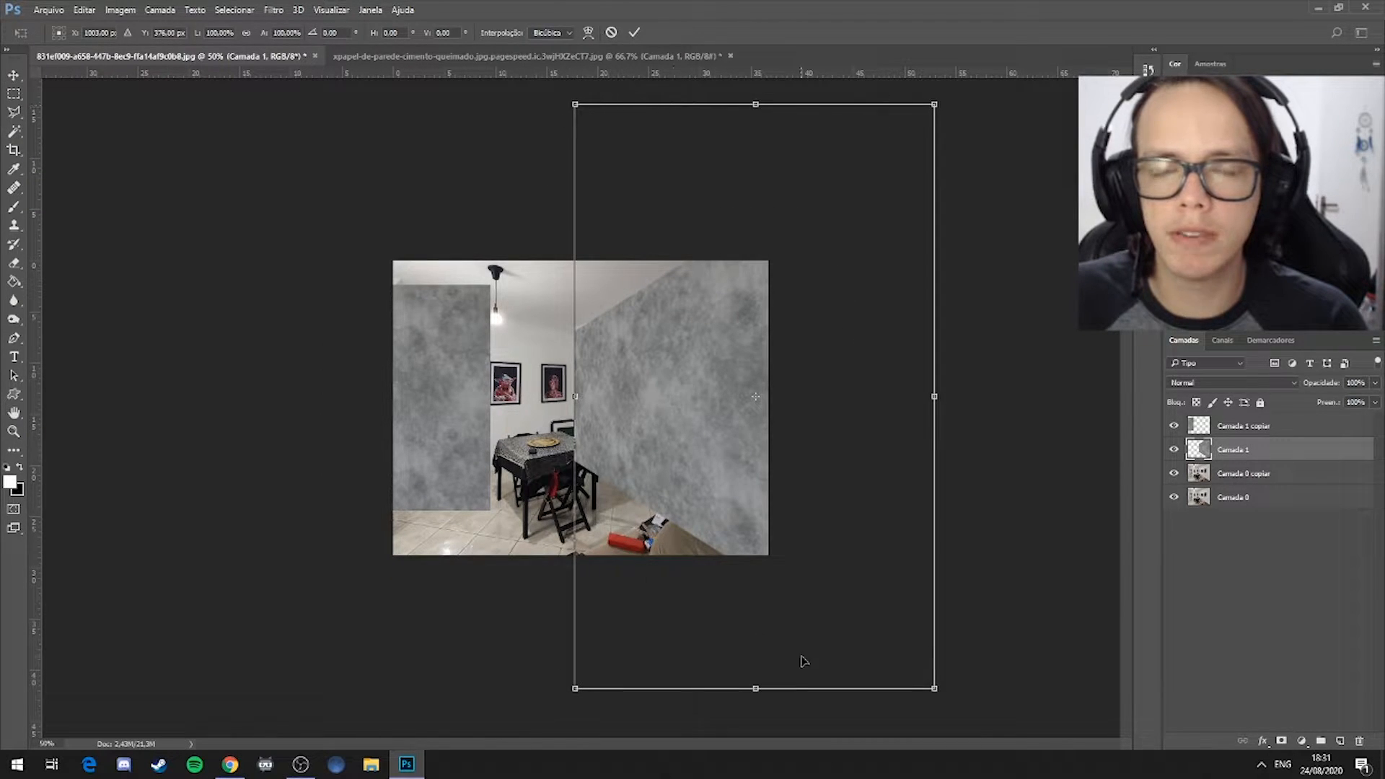
right_click(711, 335)
click(772, 423)
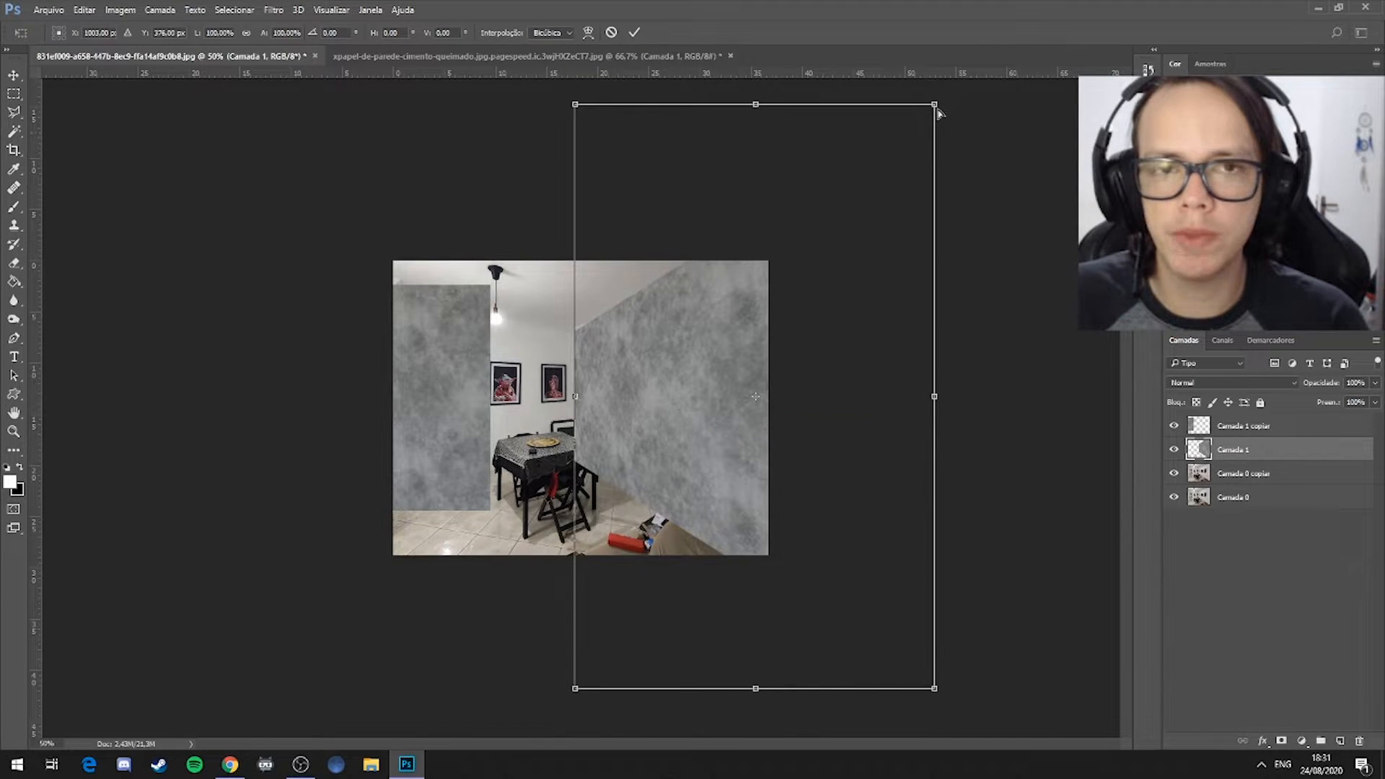
drag(936, 107, 950, 223)
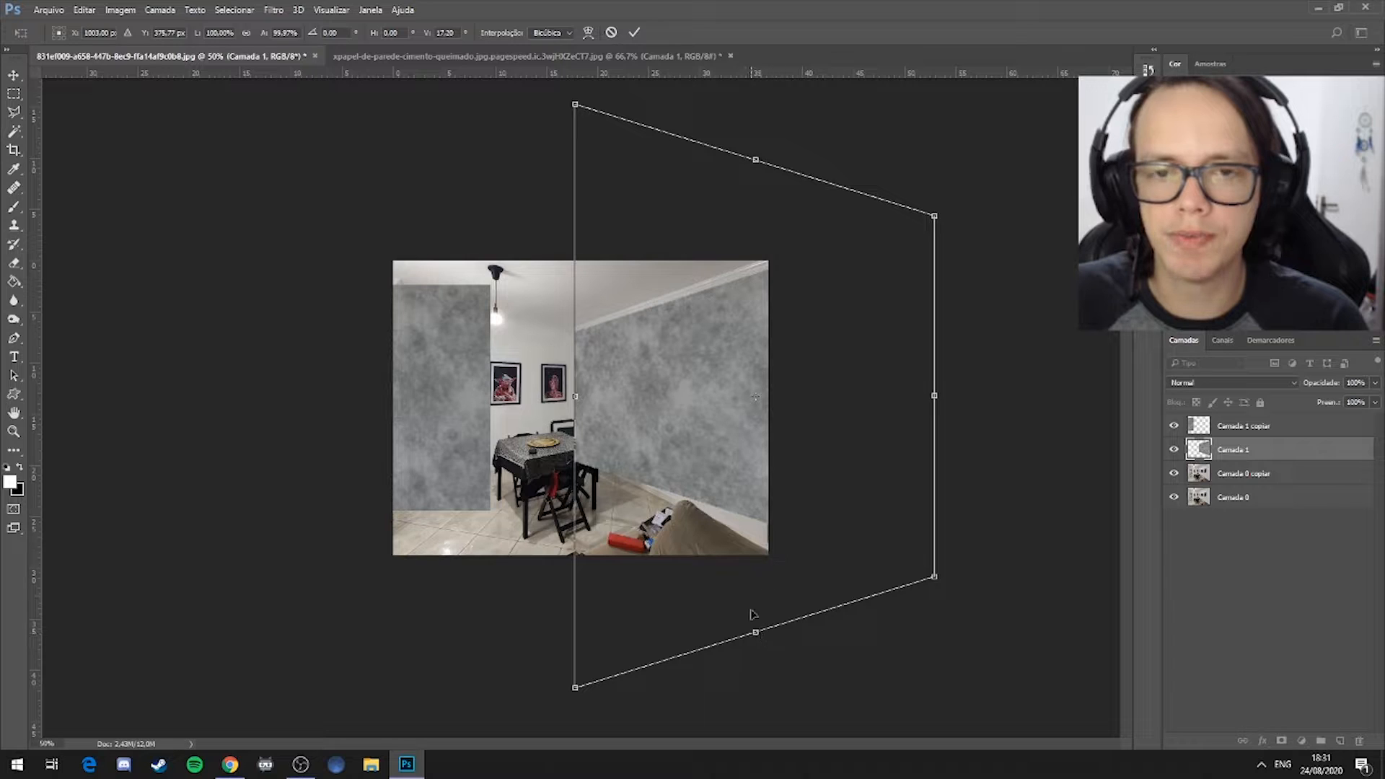
key(Escape)
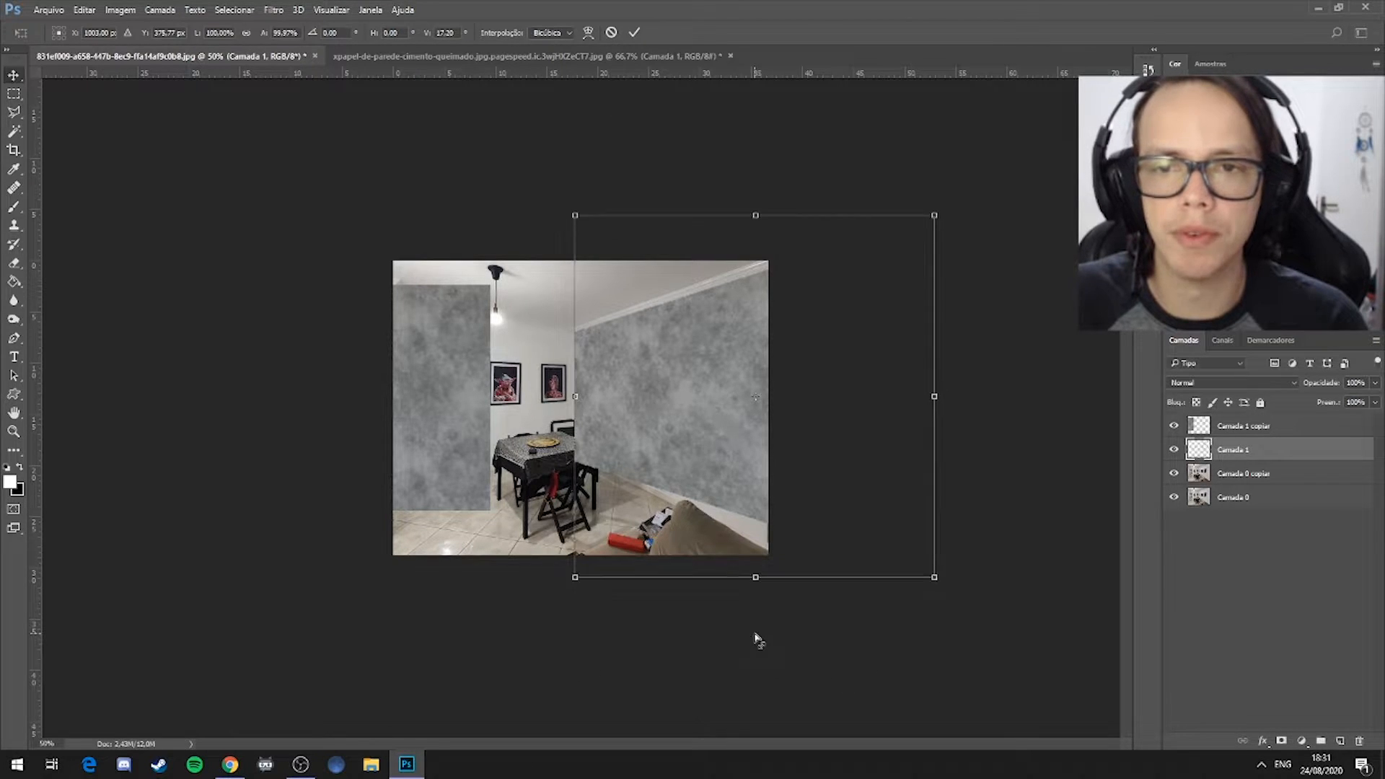
Stretch Camada 1 vertically to 116.73% and move it down so its upper edge sits along the ceiling moulding
click(755, 578)
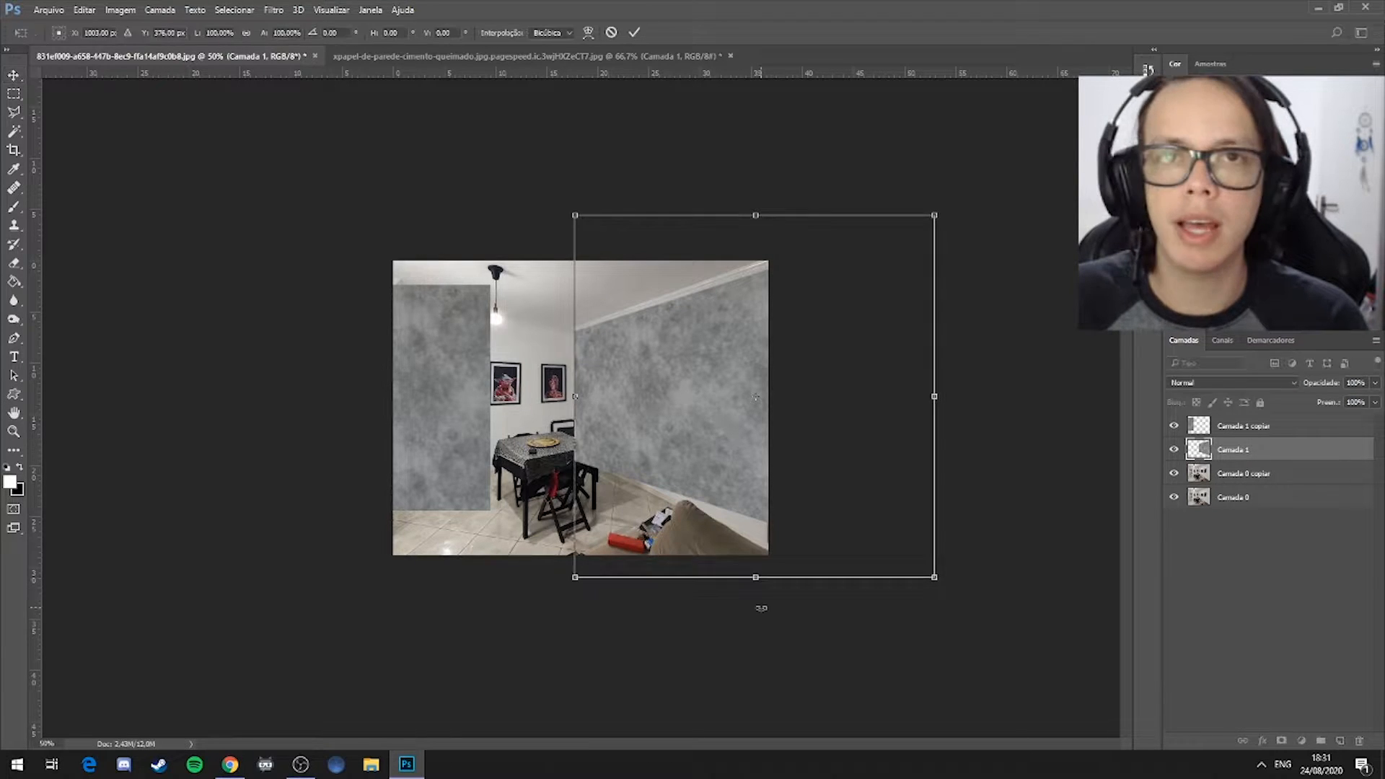
drag(756, 579, 762, 610)
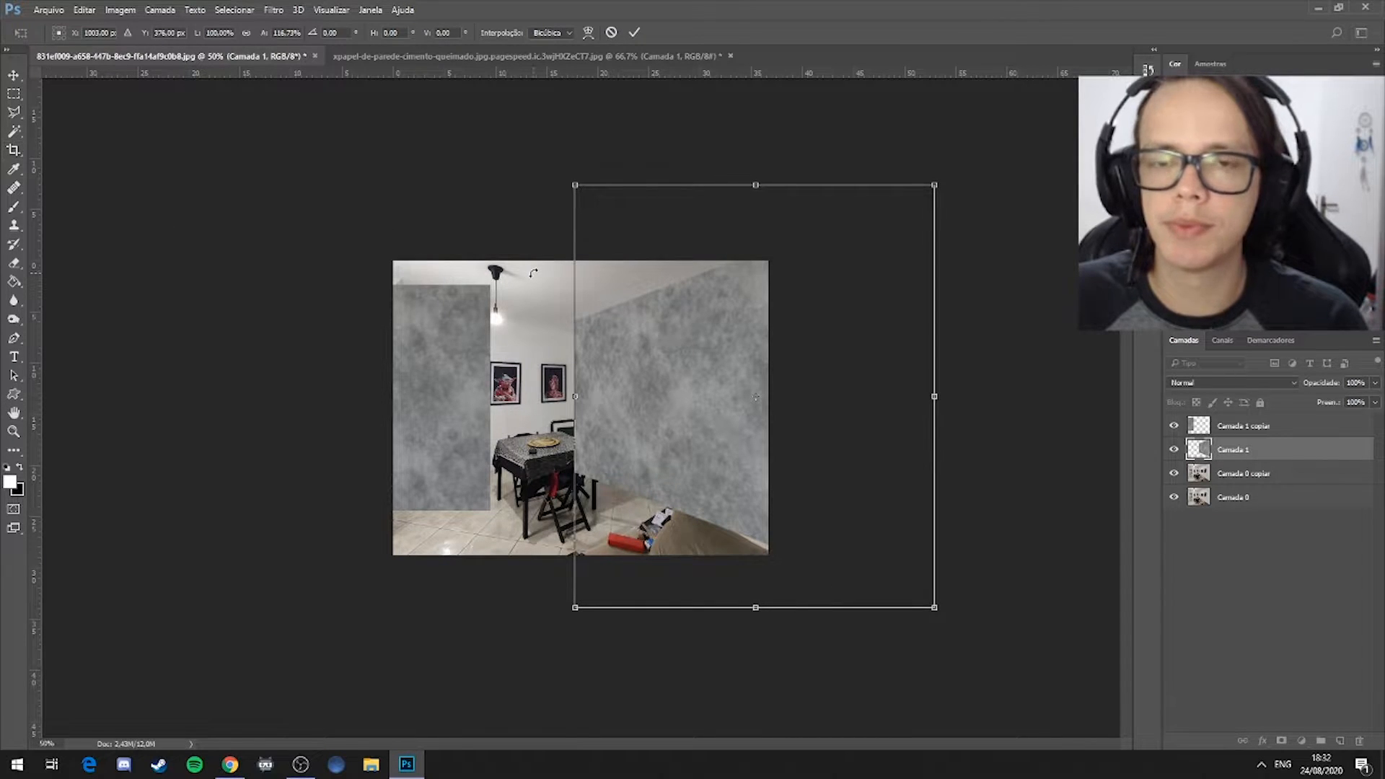
key(Escape)
mouse_move(647, 361)
mouse_down()
mouse_move(653, 380)
mouse_move(643, 370)
mouse_up()
click(1032, 217)
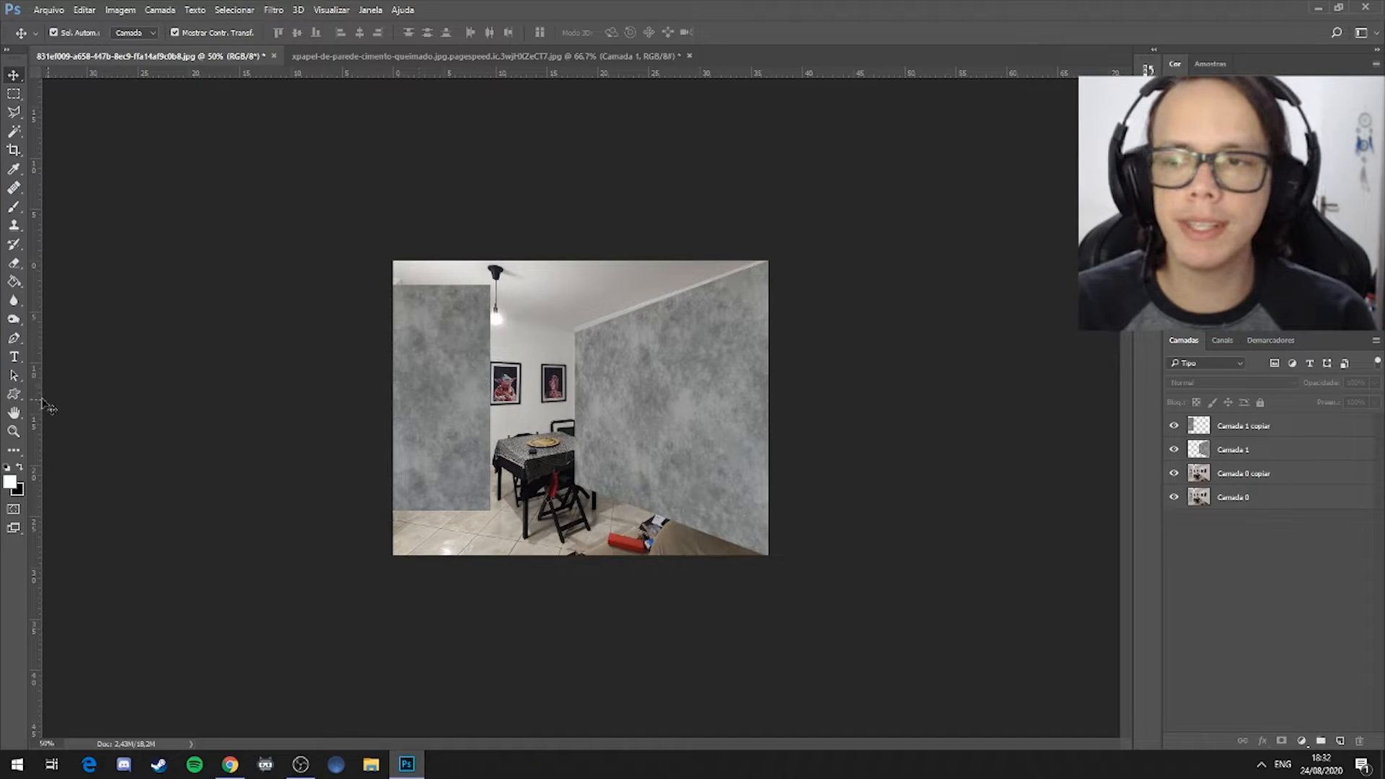
click(13, 432)
click(606, 312)
click(607, 310)
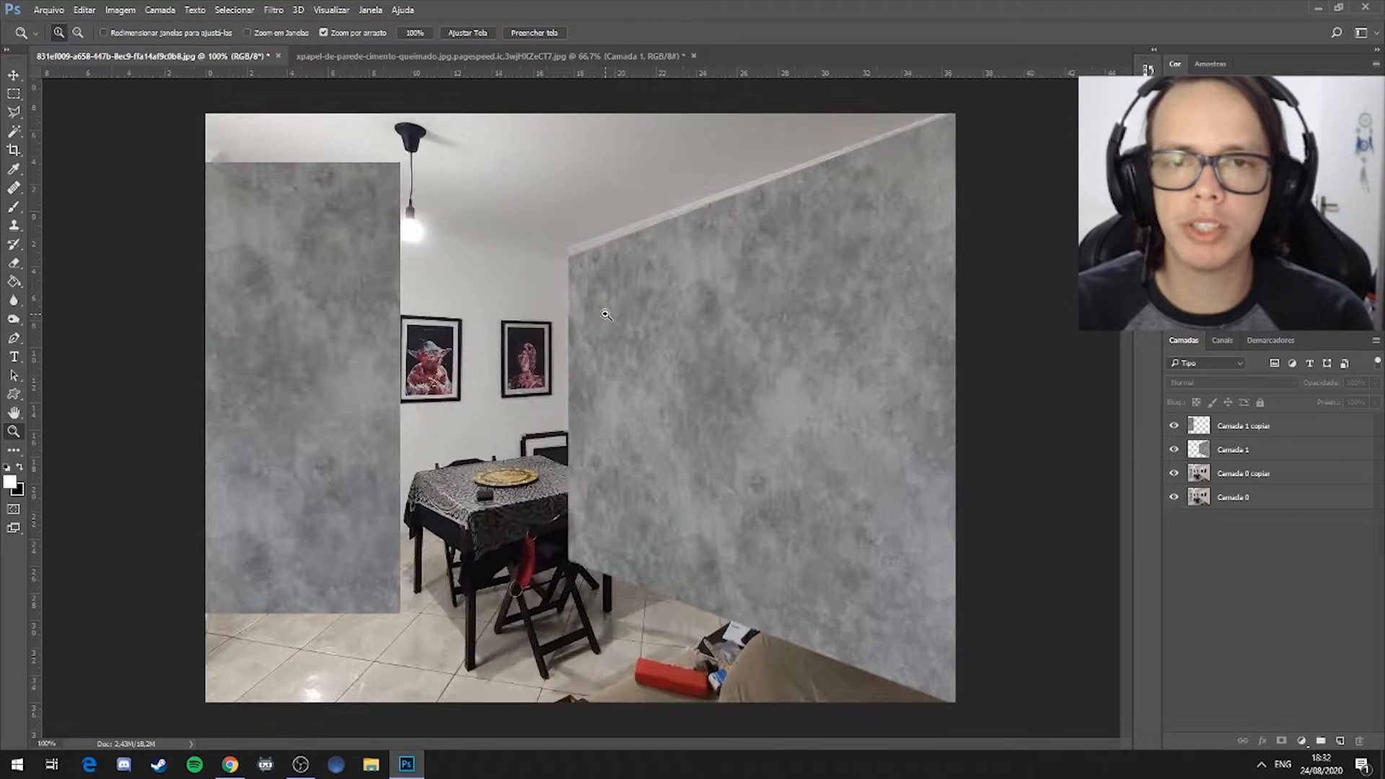
Check the texture's edge along the ceiling moulding and hide Camada 1 to expose the wall corner
click(787, 154)
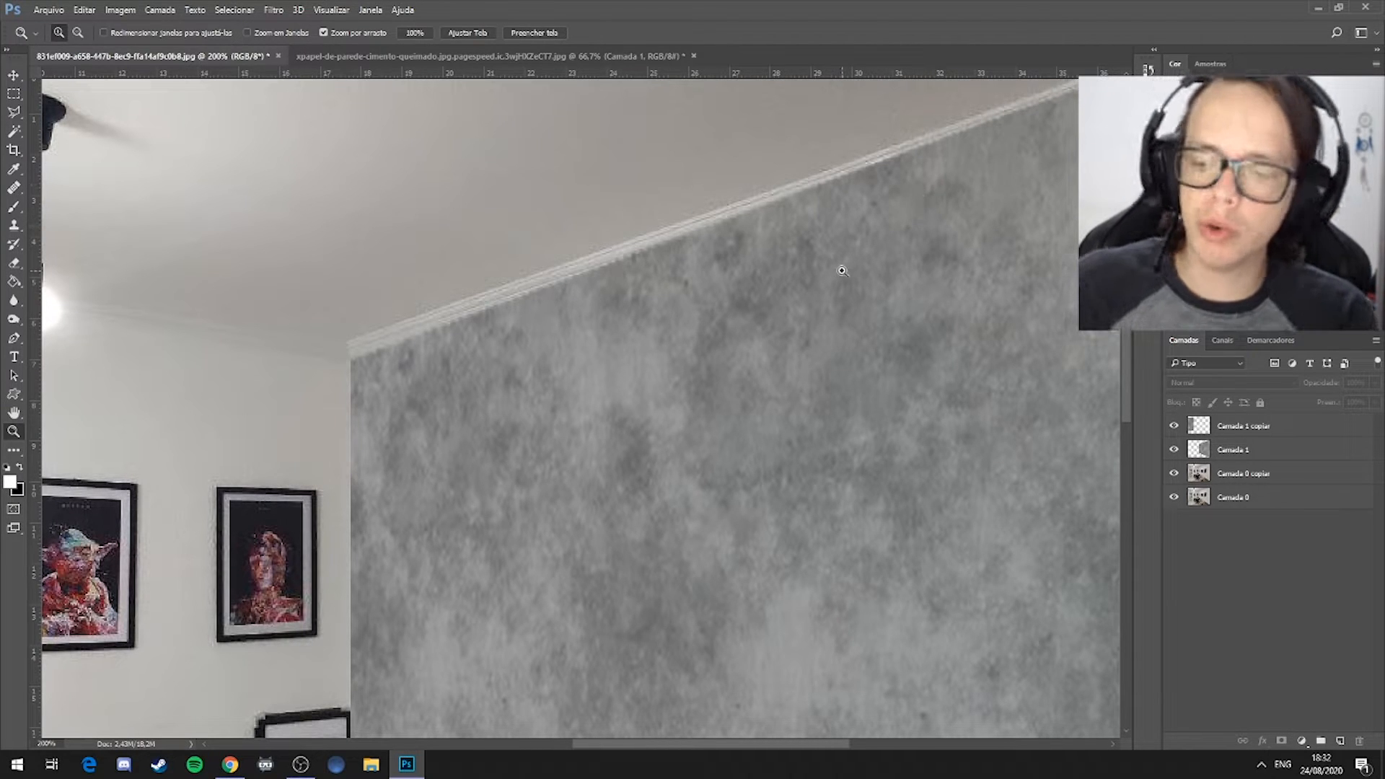
scroll(832, 268, down, 5)
scroll(819, 231, down, 1)
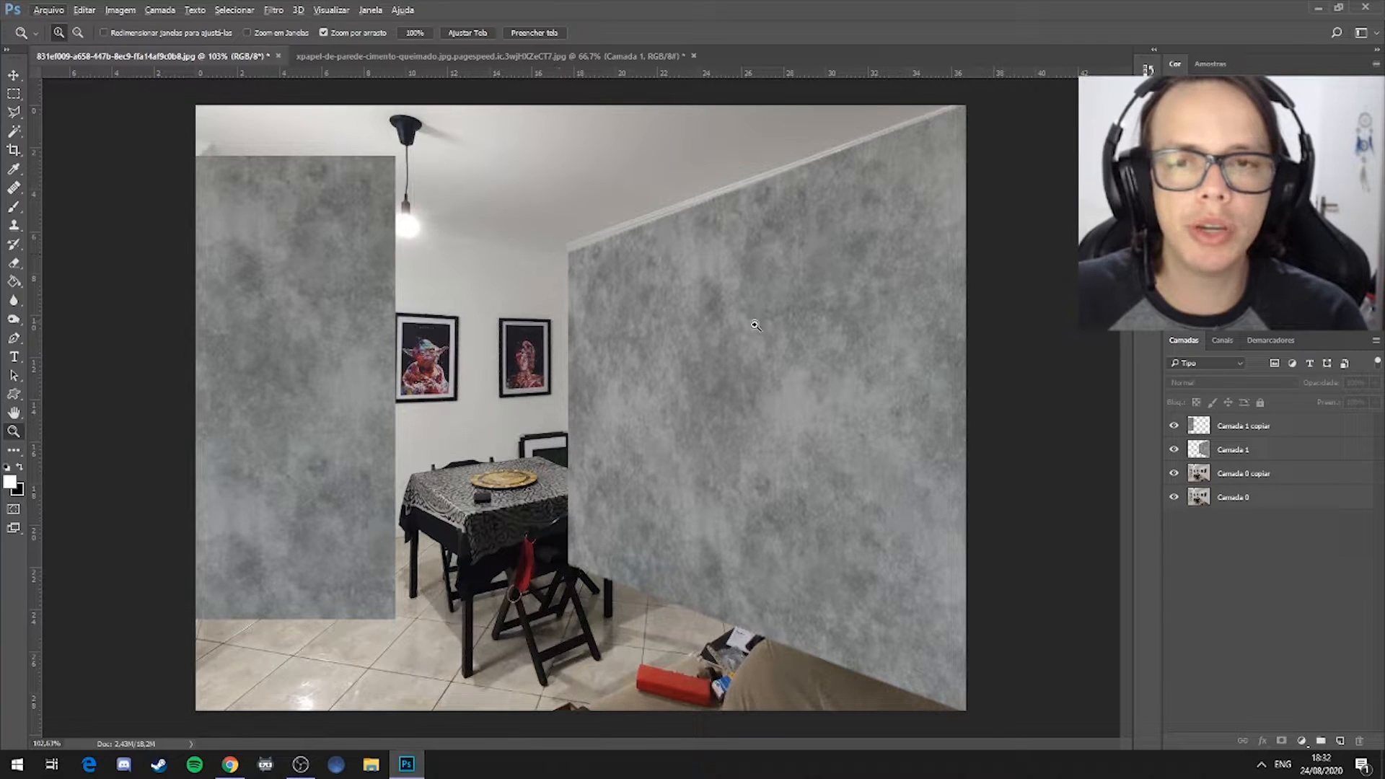
click(1175, 449)
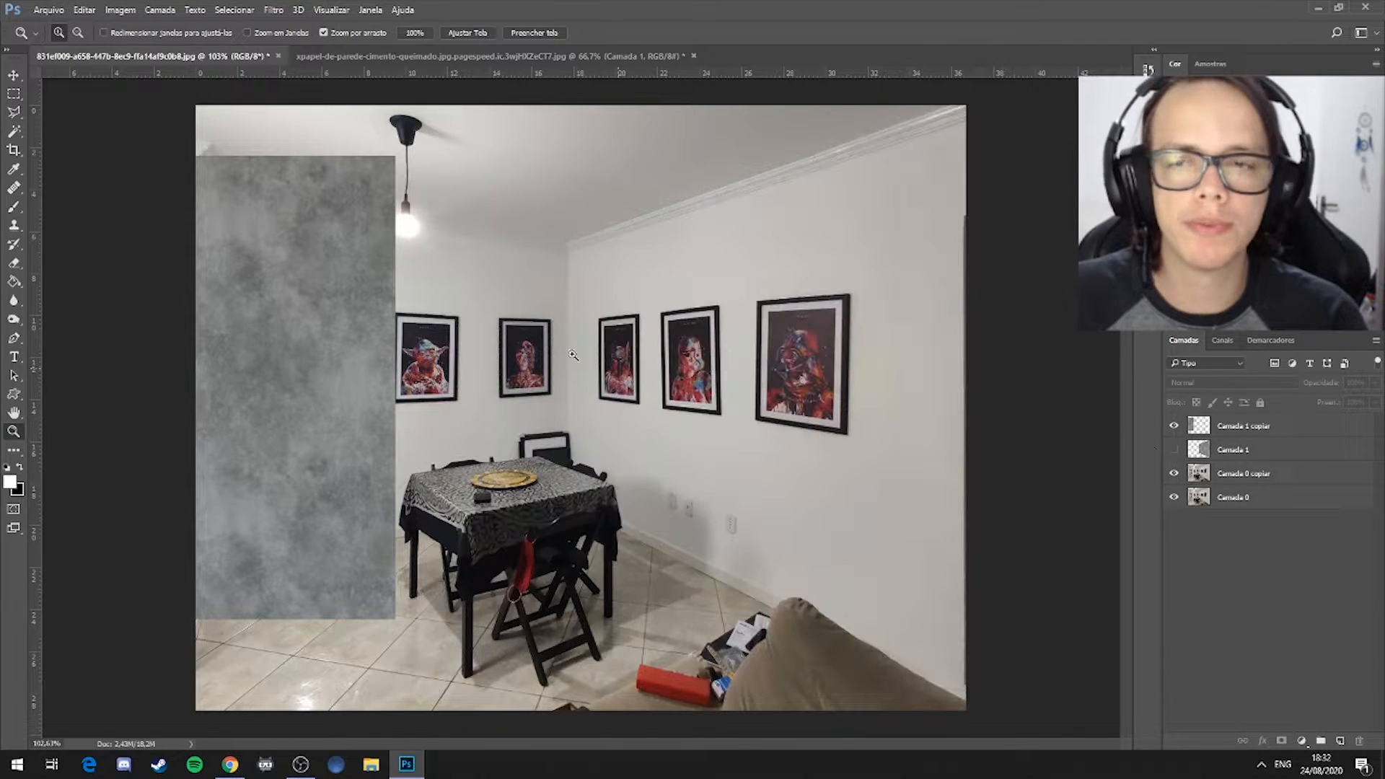
scroll(618, 368, down, 1)
key(v)
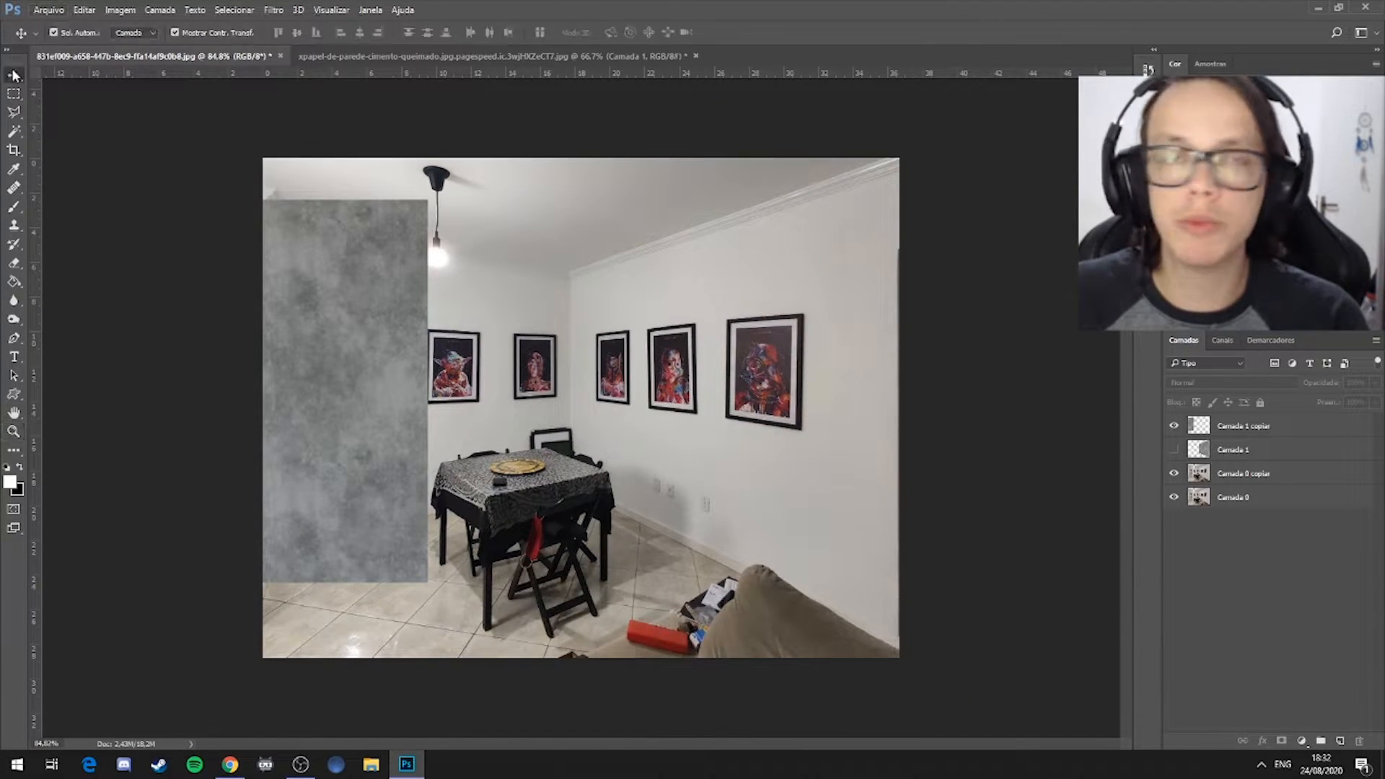
Move Camada 1 copiar over the back wall and nudge it horizontally until its inner edge sits on the wall corner
drag(368, 260, 437, 194)
scroll(613, 385, up, 3)
scroll(617, 384, up, 1)
key(Left)
key(Left)
key(Left)
key(Left)
key(Left)
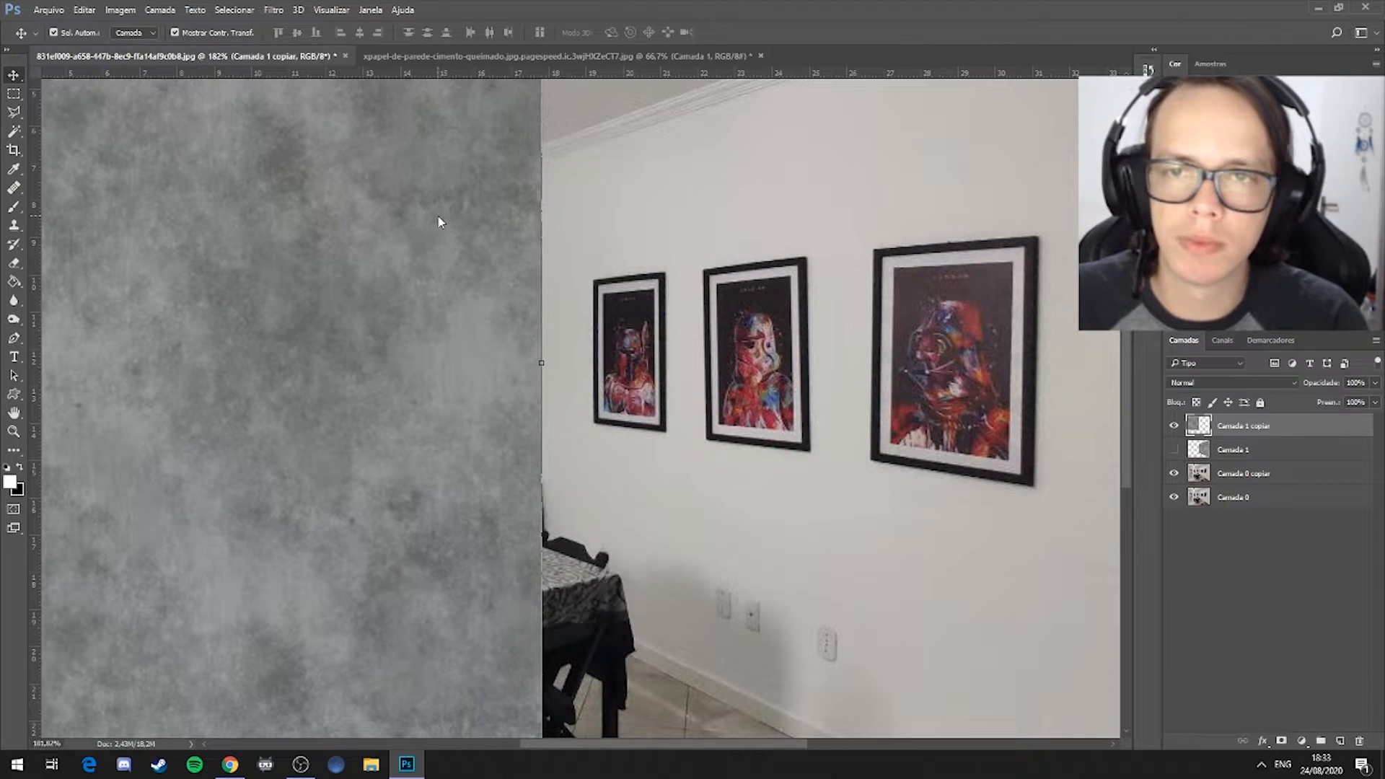
key(Right)
key(Right)
key(Right)
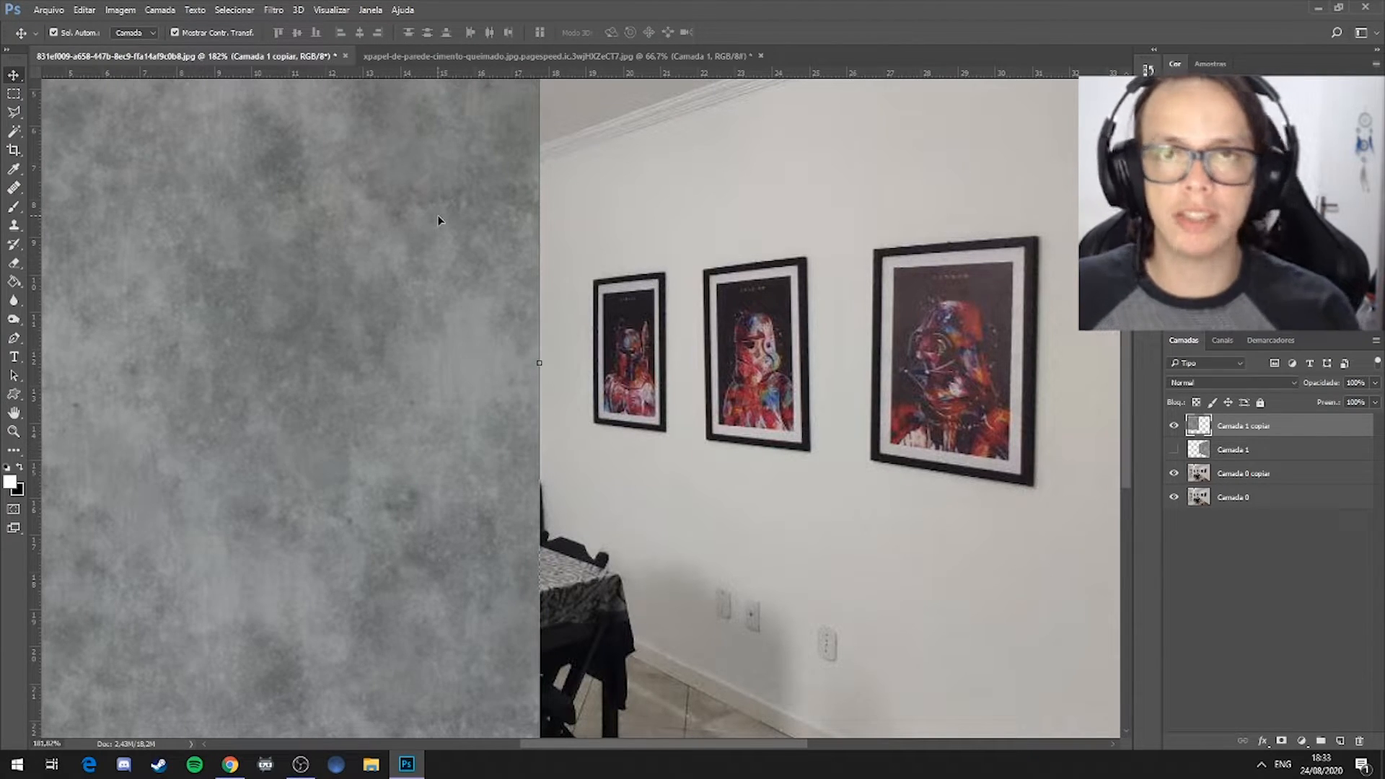
Nudge Camada 1 copiar down and back up, and left and back to the wall corner
key(Down)
key(Down)
key(Down)
key(Down)
key(Down)
key(Down)
key(Down)
key(Down)
key(Down)
key(Down)
key(Down)
key(Down)
key(Down)
key(Down)
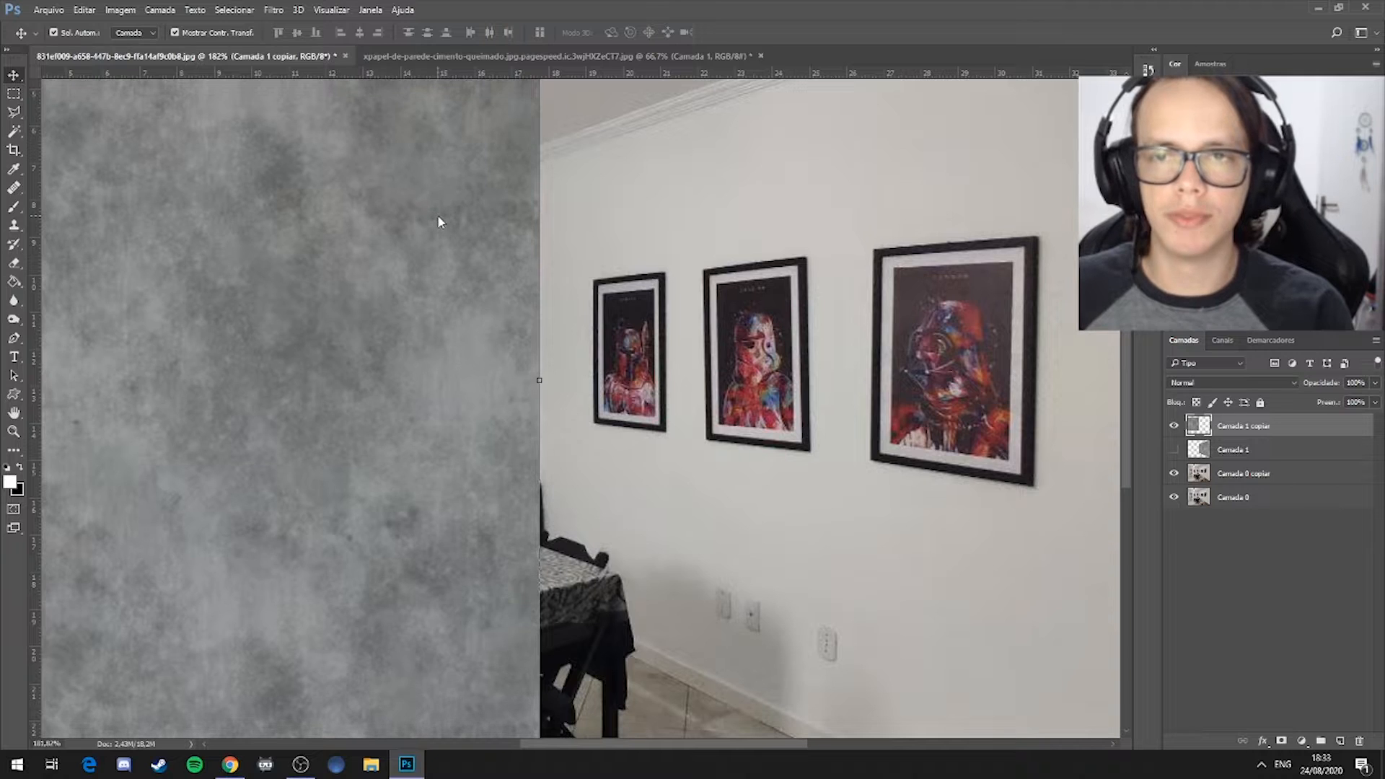
key(Up)
key(Up)
key(Up)
key(Up)
key(Up)
key(Up)
key(Up)
key(Up)
key(Up)
key(Up)
key(Up)
key(Up)
key(Up)
key(Up)
key(Left)
key(Left)
key(Left)
key(Left)
key(Left)
key(Left)
key(Left)
key(Left)
key(Left)
key(Left)
key(Left)
key(Left)
key(Left)
key(Left)
key(Right)
key(Right)
key(Right)
key(Right)
key(Right)
key(Right)
key(Right)
key(Right)
key(Right)
key(Right)
key(Right)
key(Right)
key(Right)
key(Right)
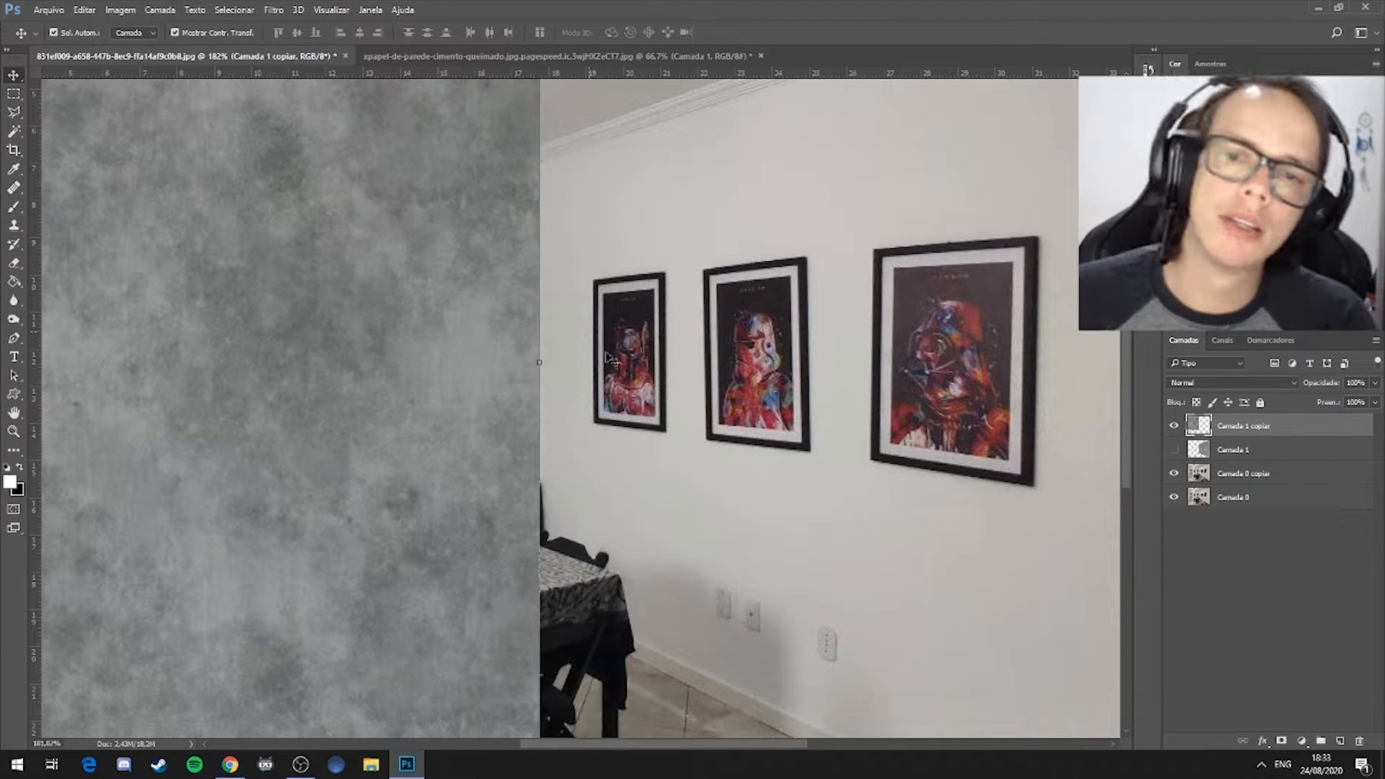
Check both texture panels together at the wall corner, and hide Camada 1 copiar and Camada 1
scroll(597, 276, down, 2)
scroll(597, 277, down, 3)
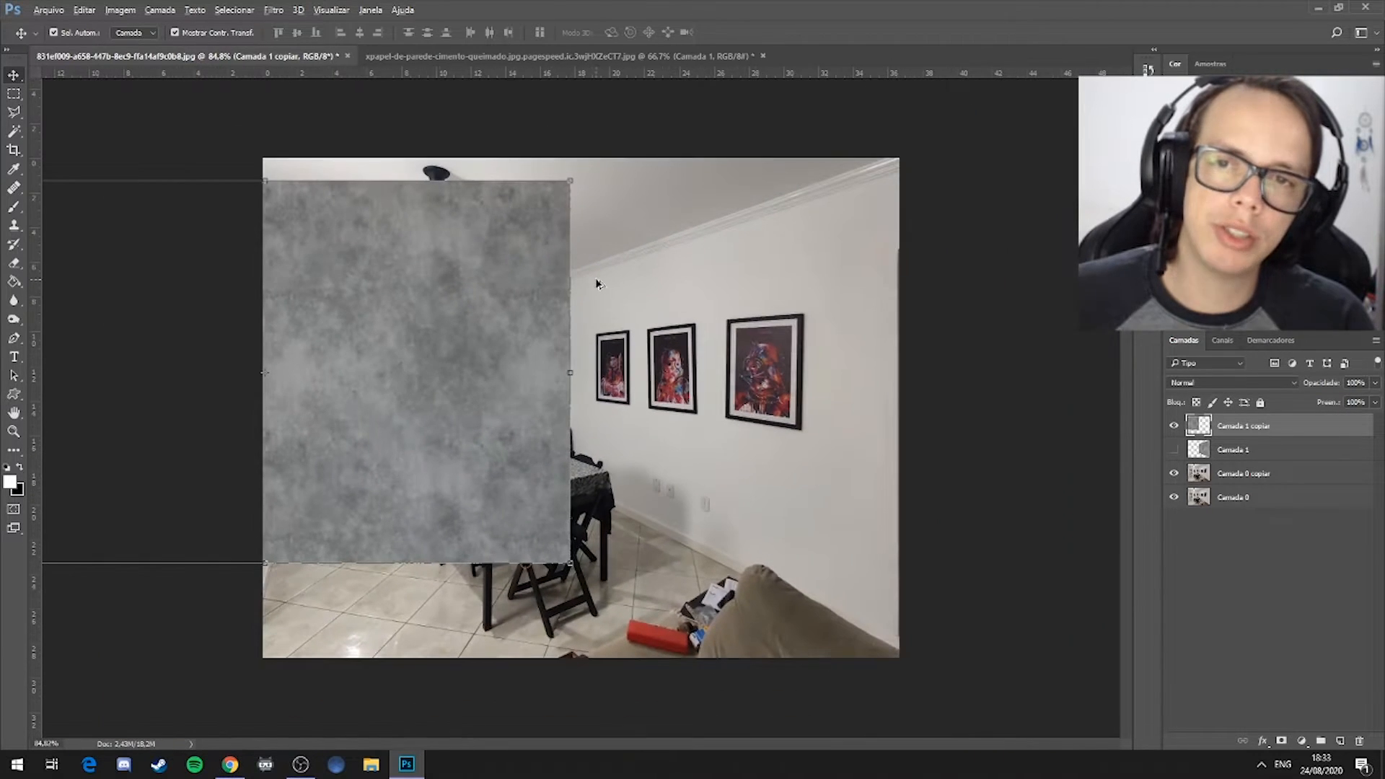
click(1174, 449)
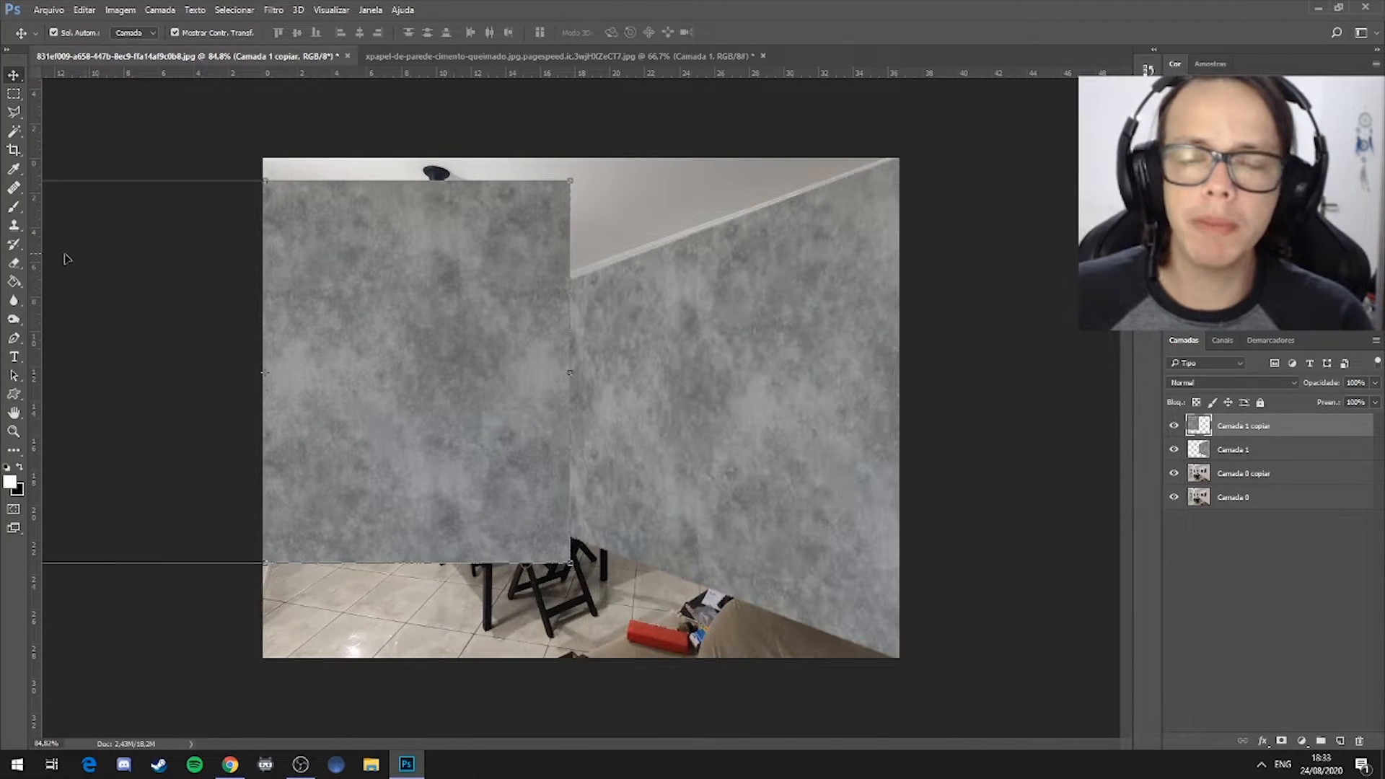
click(14, 94)
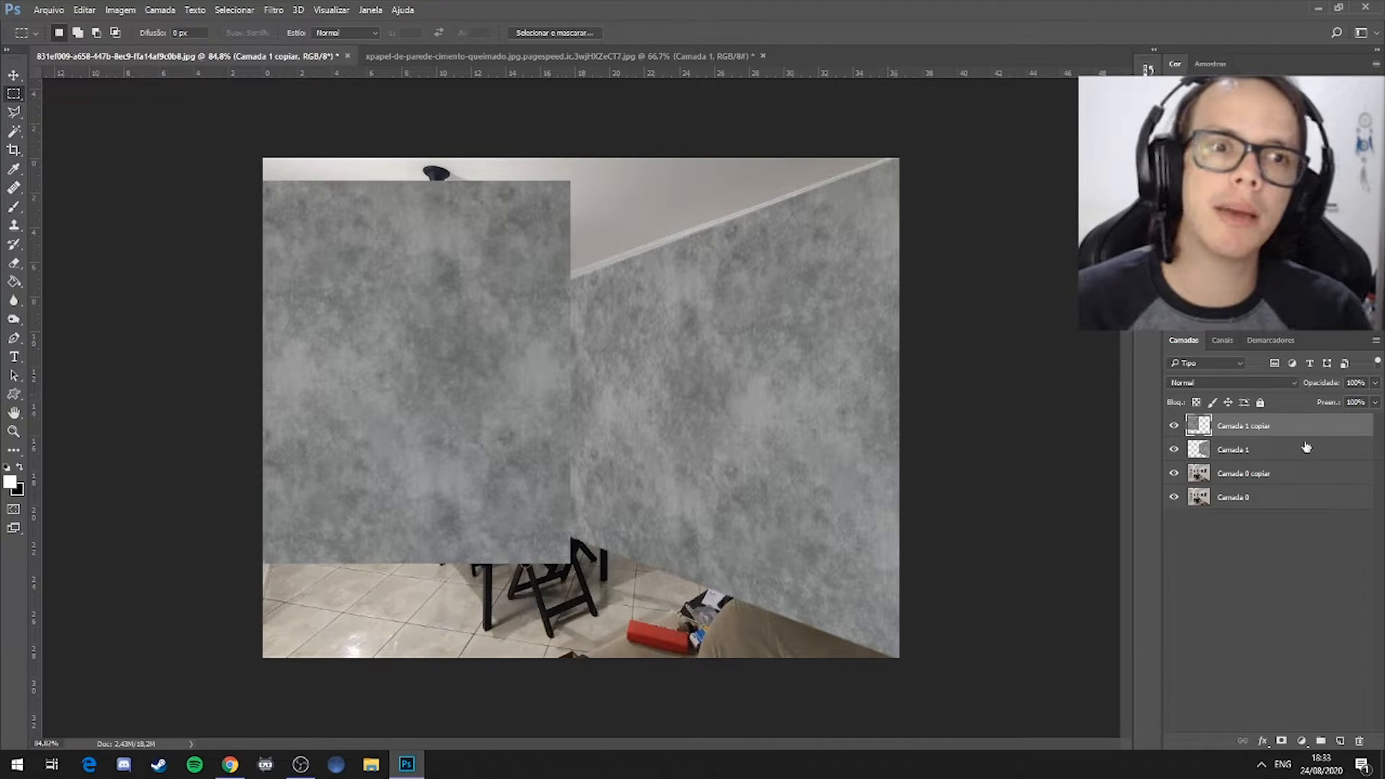
click(1174, 428)
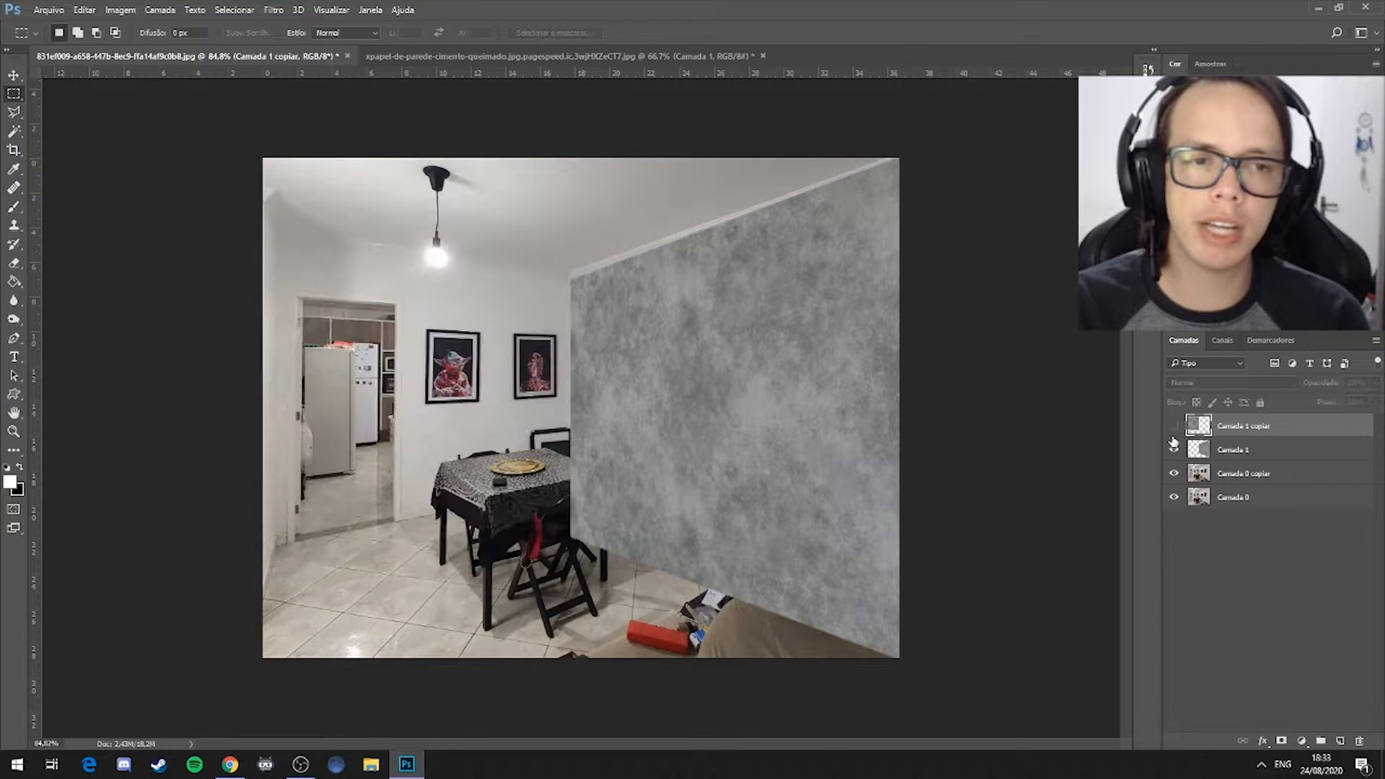
click(1174, 451)
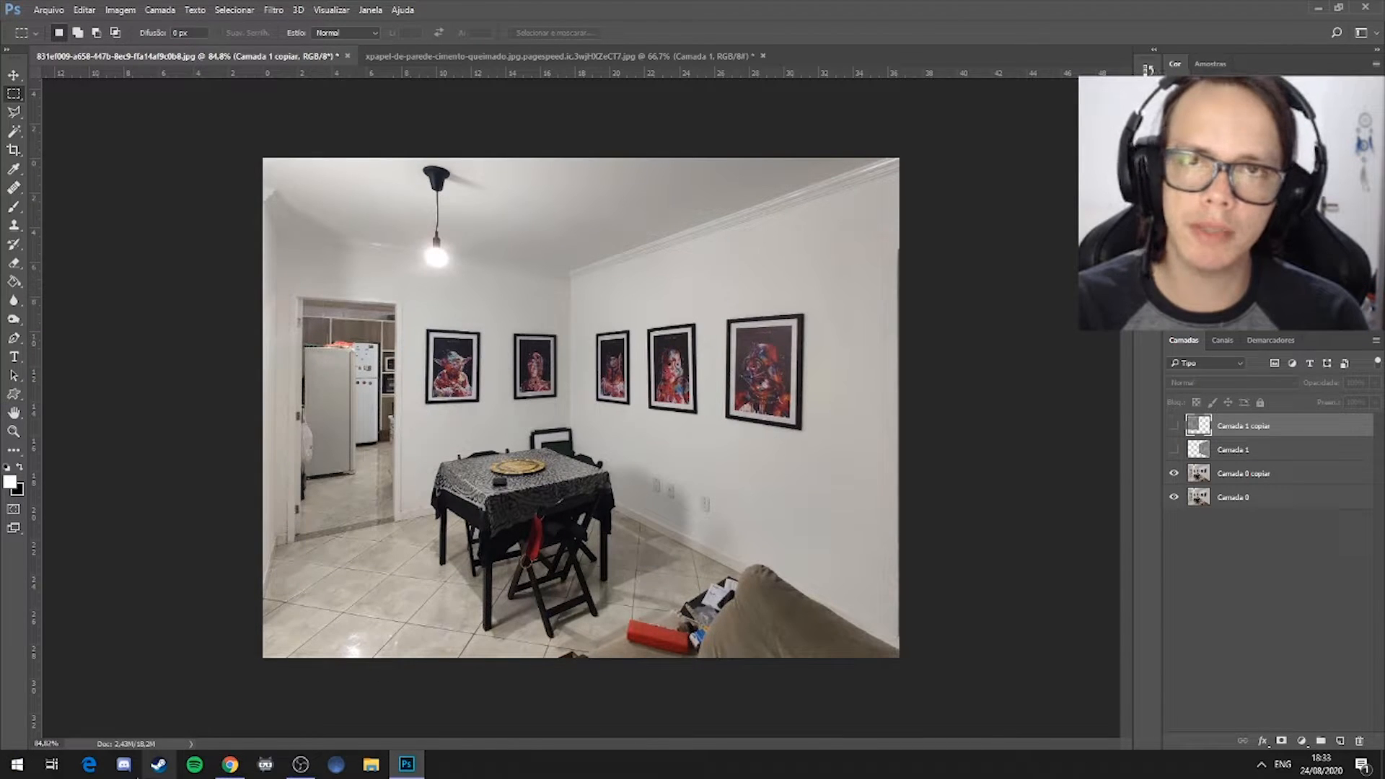
Examine the uncovered photo's walls, picture frames, table, sofa, skirting and doorway up close for areas that overlap the texture
scroll(365, 399, up, 2)
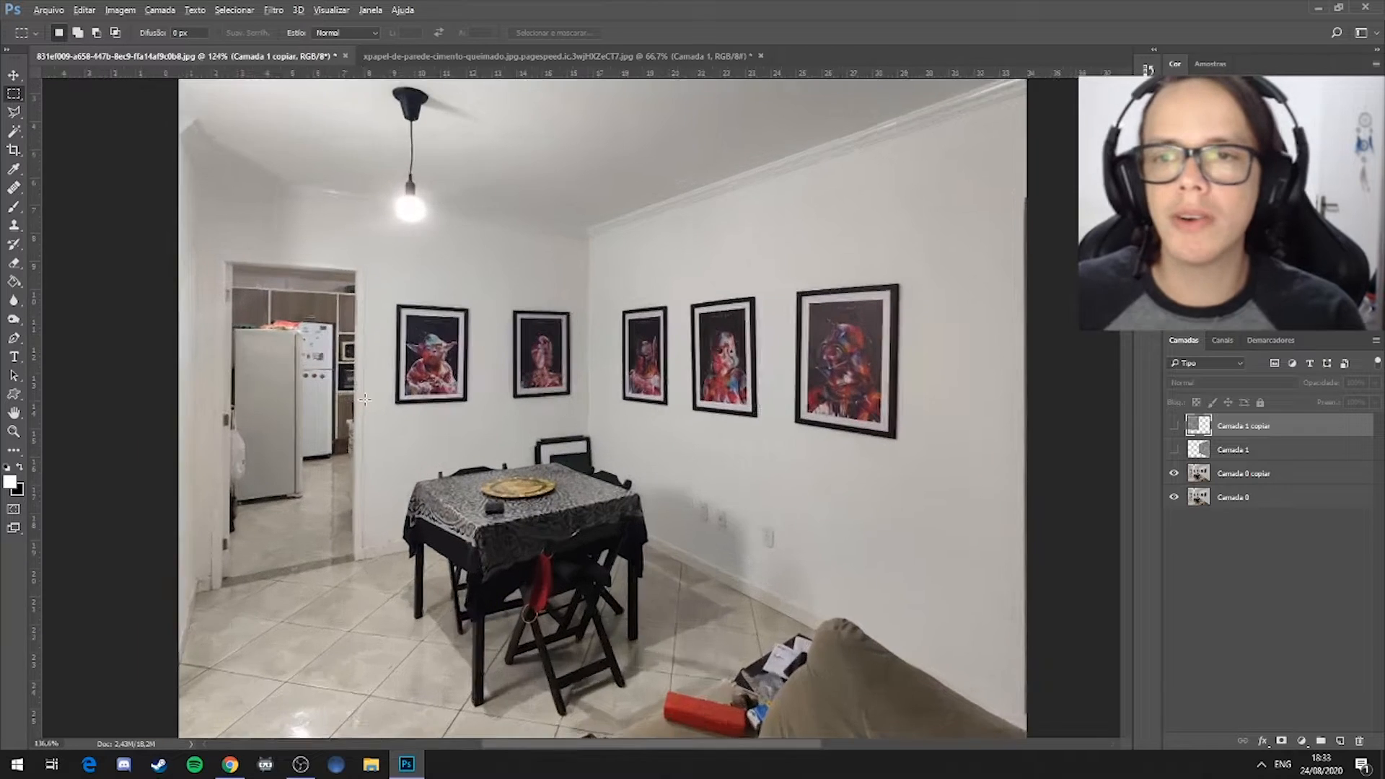
scroll(365, 399, up, 3)
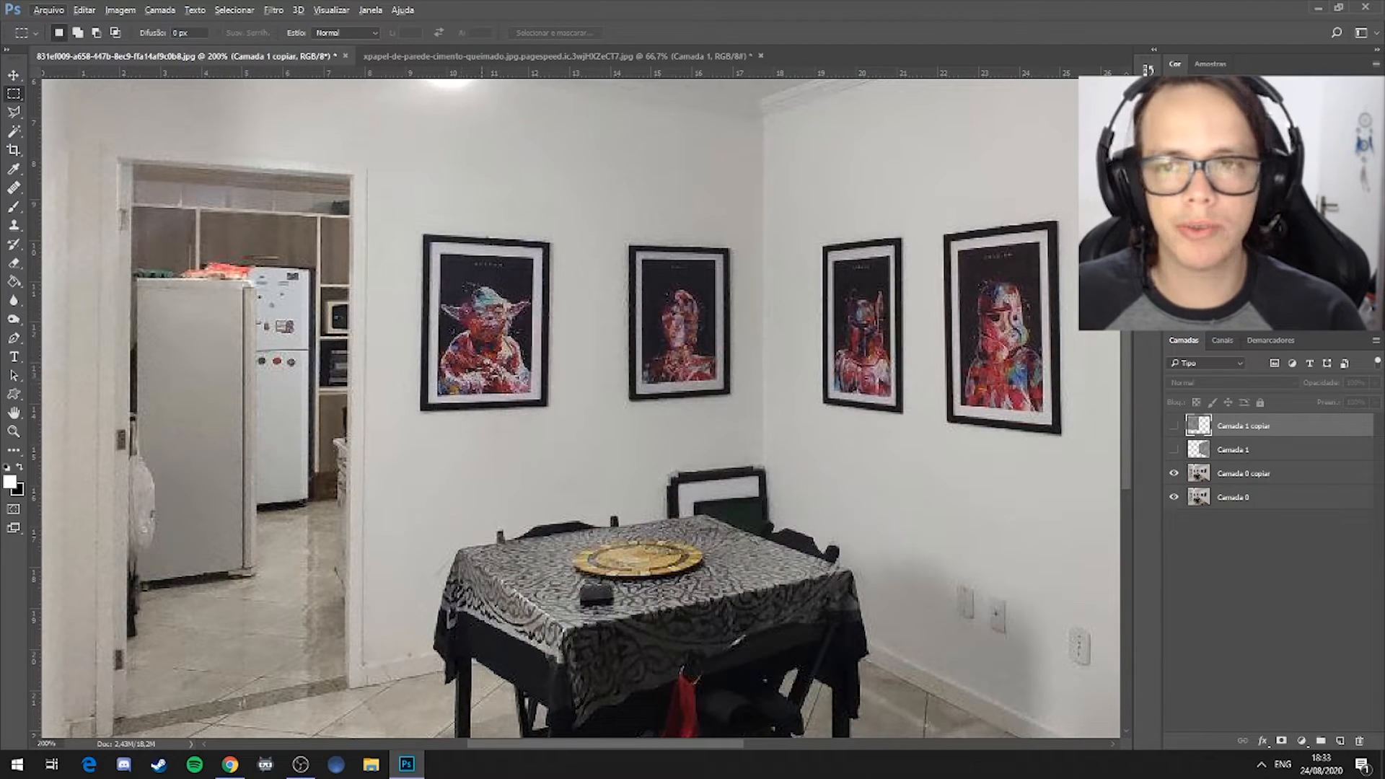
scroll(450, 378, up, 1)
drag(155, 326, 197, 237)
drag(736, 511, 531, 418)
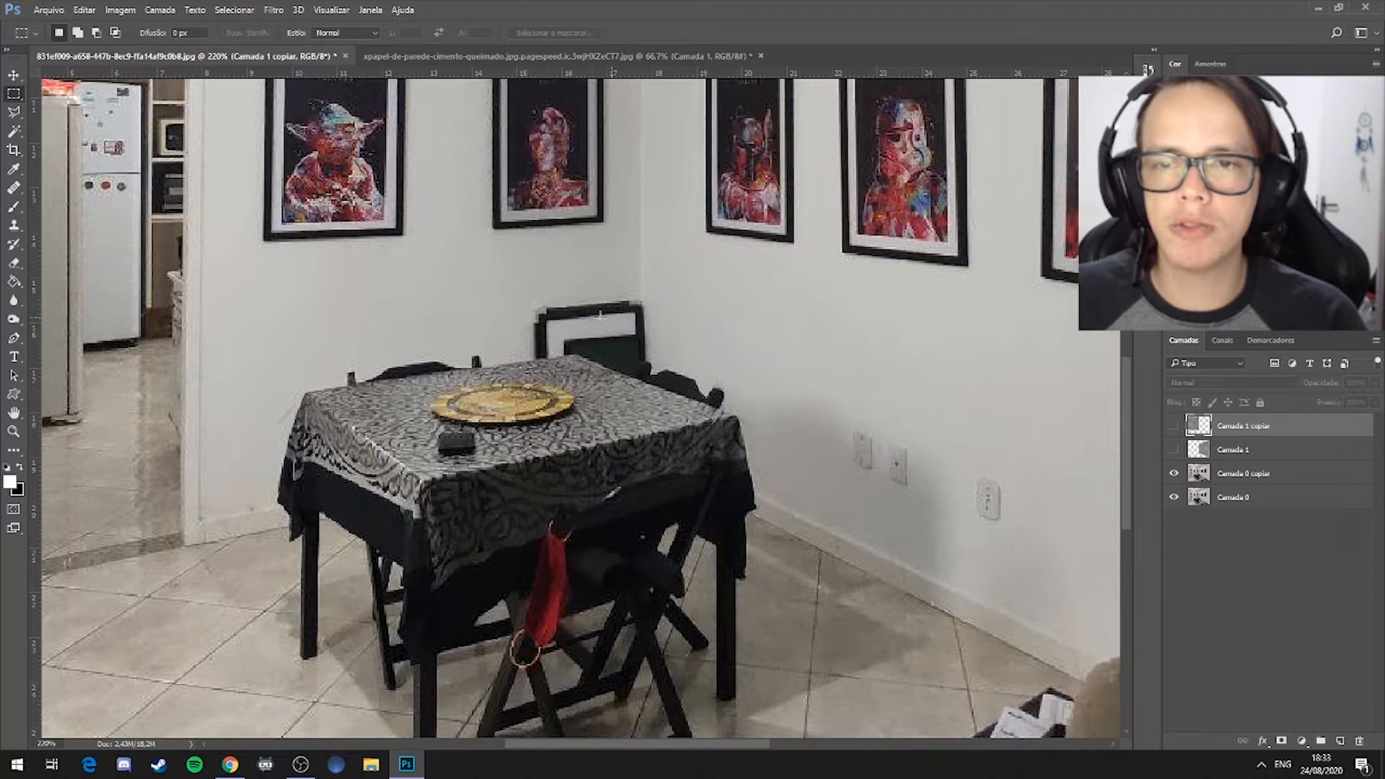
drag(816, 457, 547, 248)
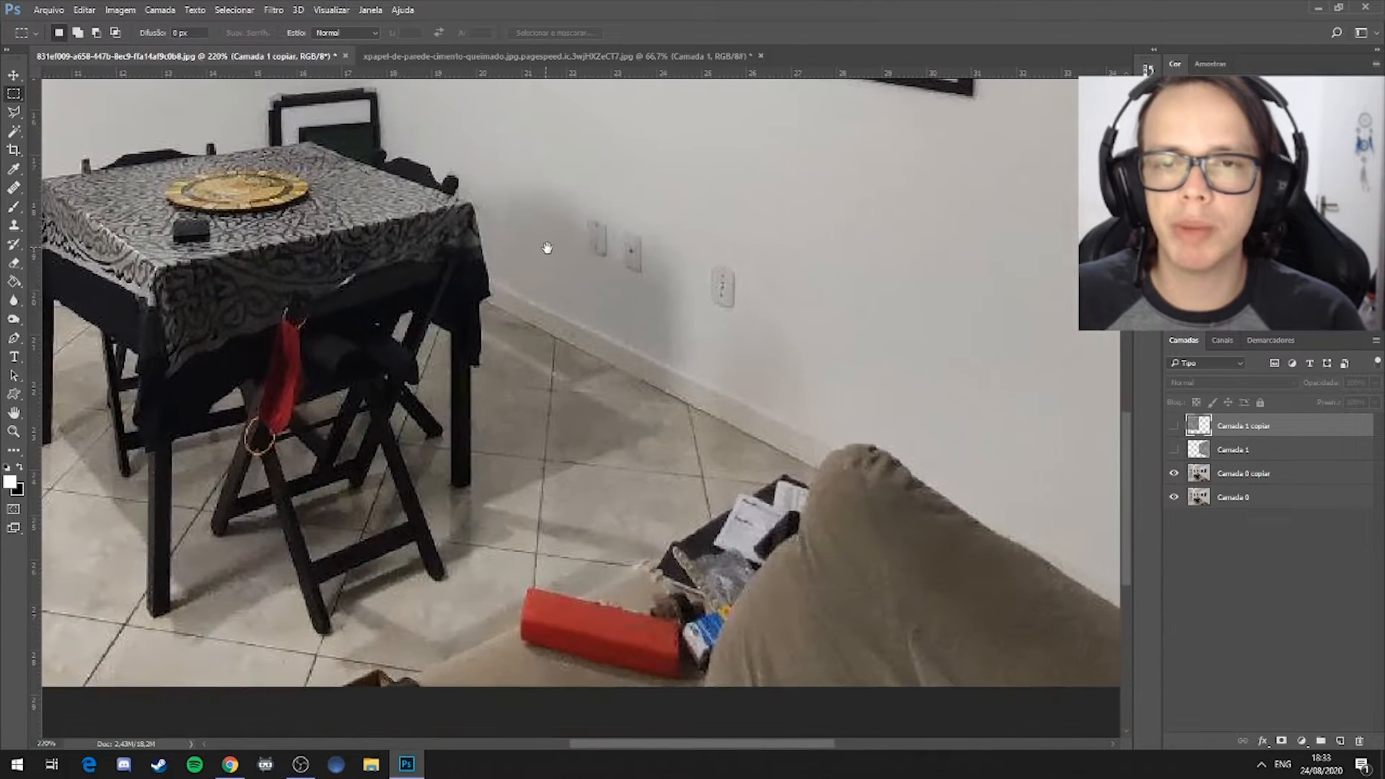
drag(897, 300, 1104, 274)
drag(576, 119, 810, 505)
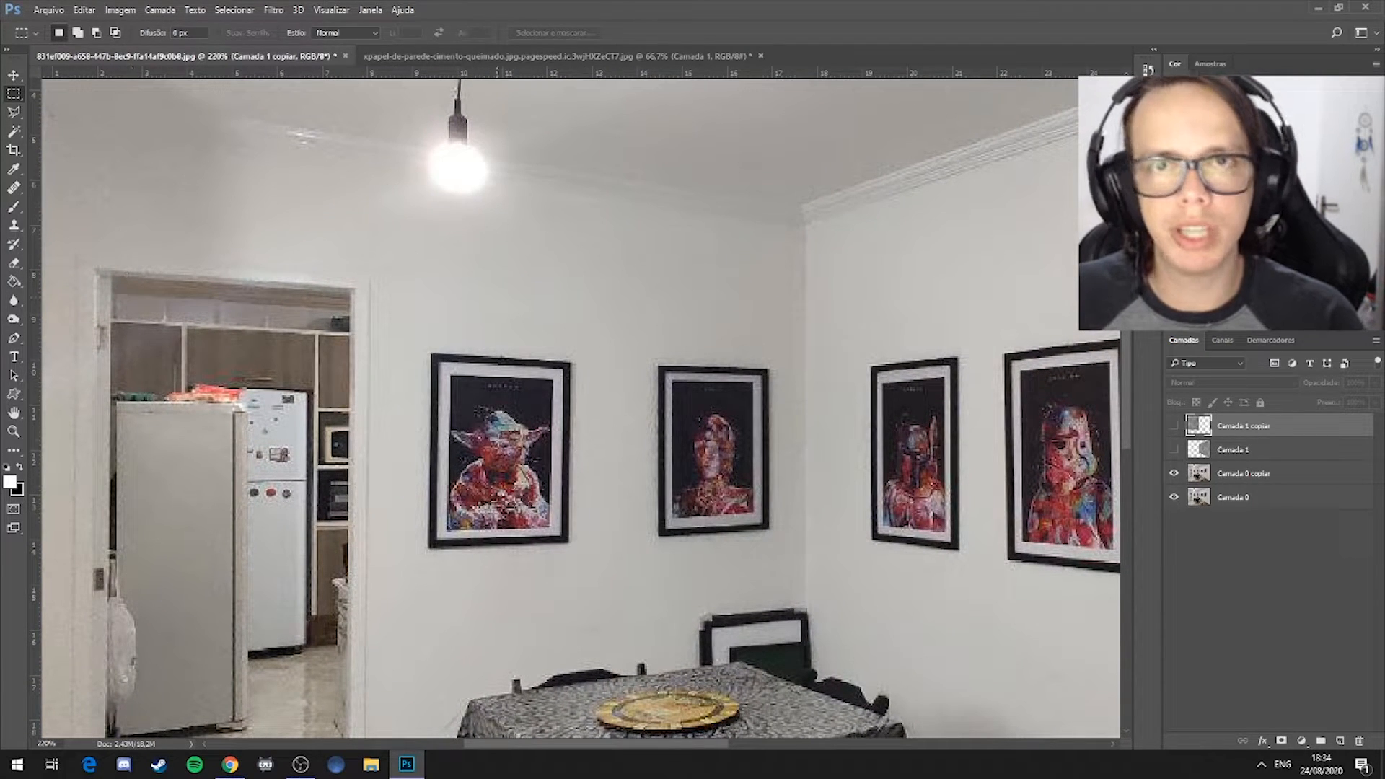
drag(451, 471, 148, 288)
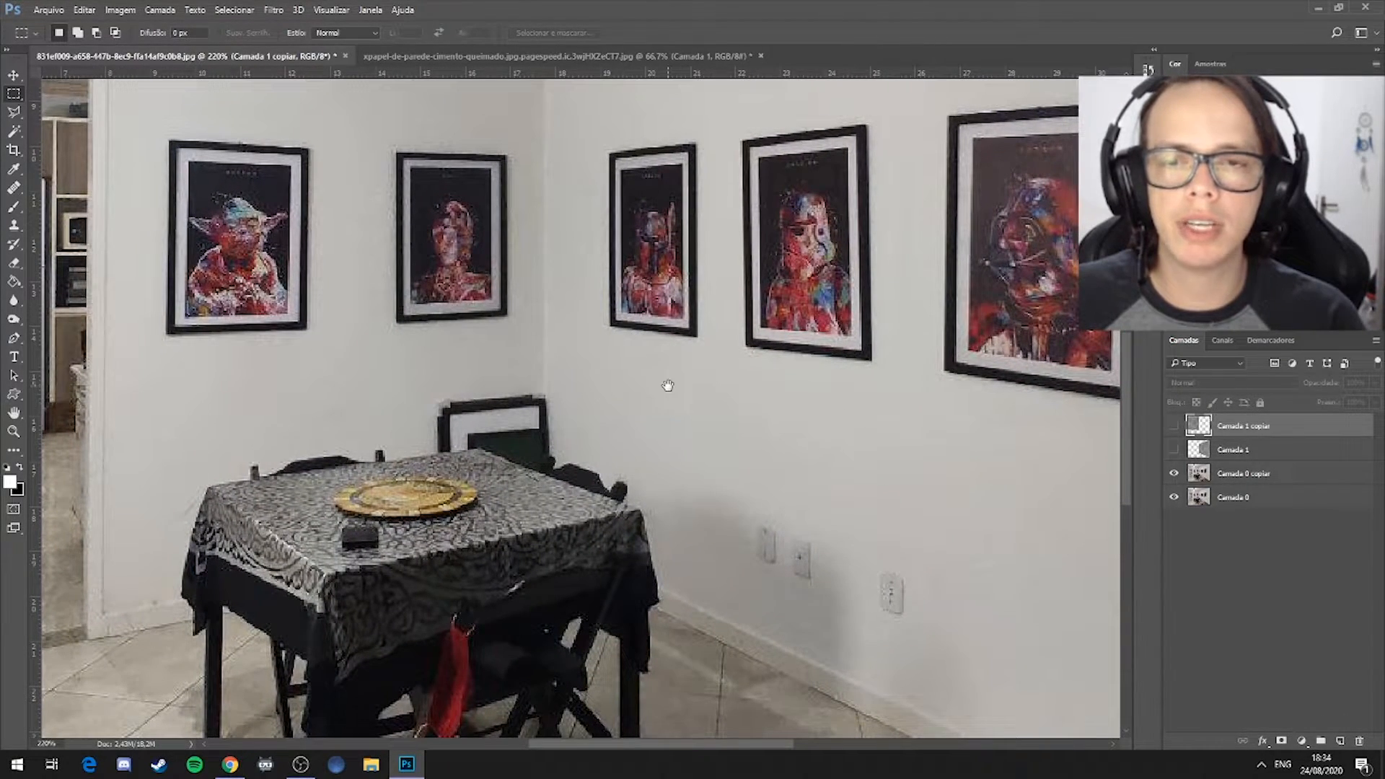
drag(667, 385, 983, 452)
drag(395, 336, 451, 676)
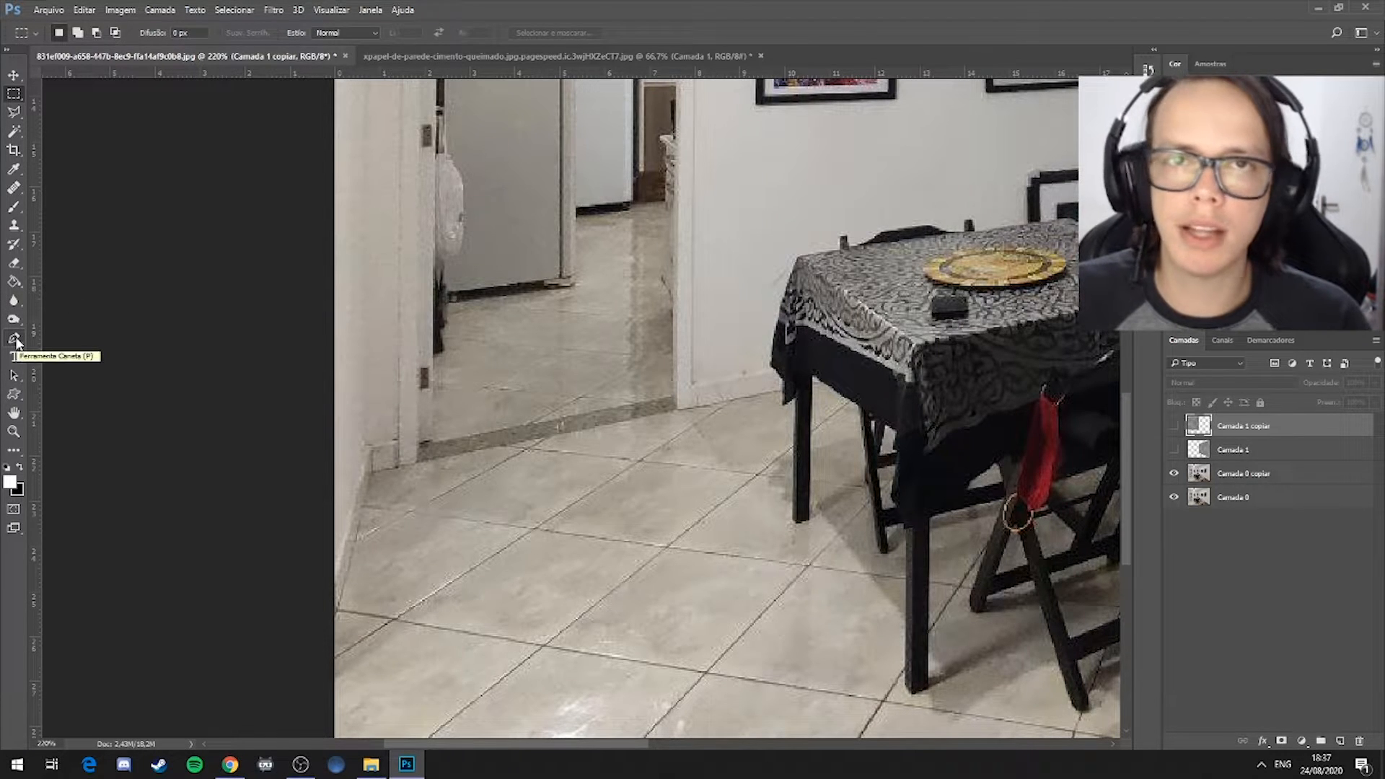
scroll(453, 303, up, 10)
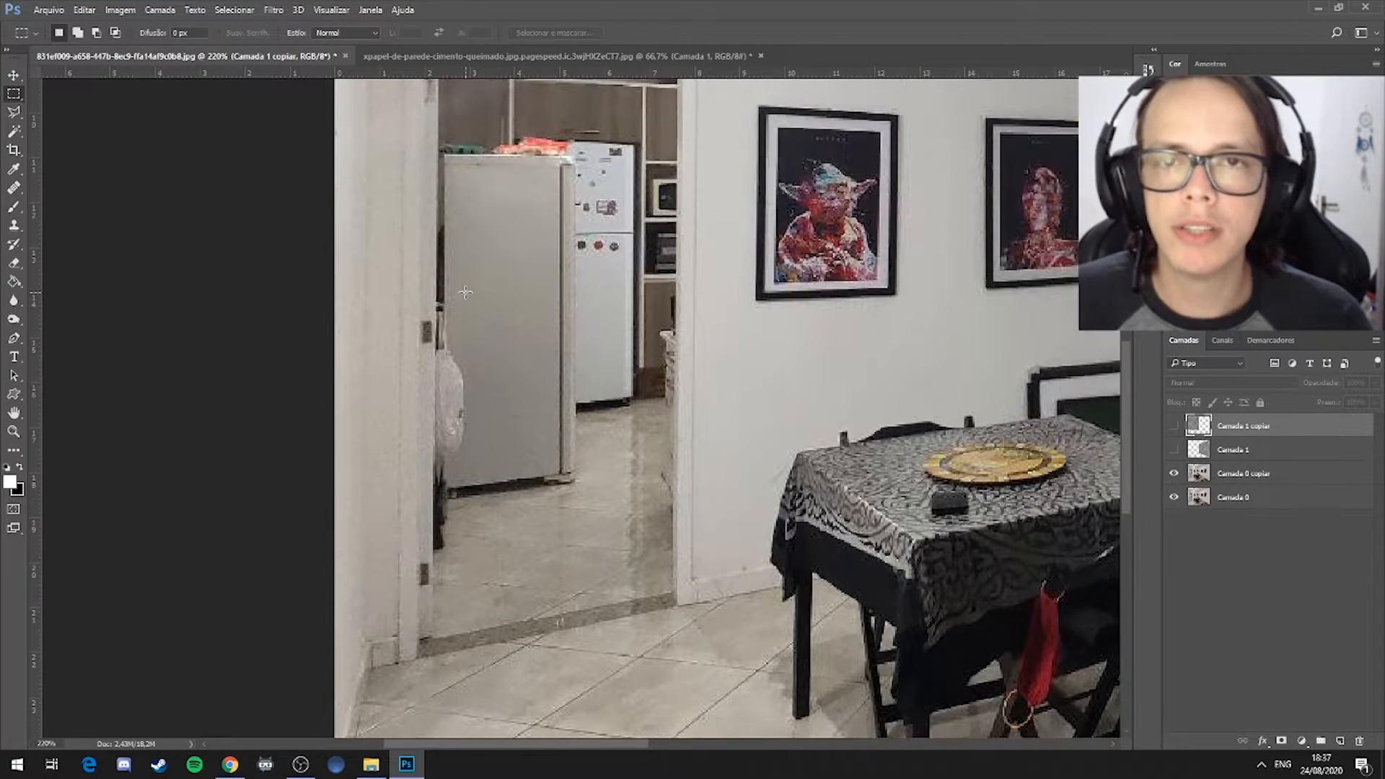
scroll(452, 304, up, 8)
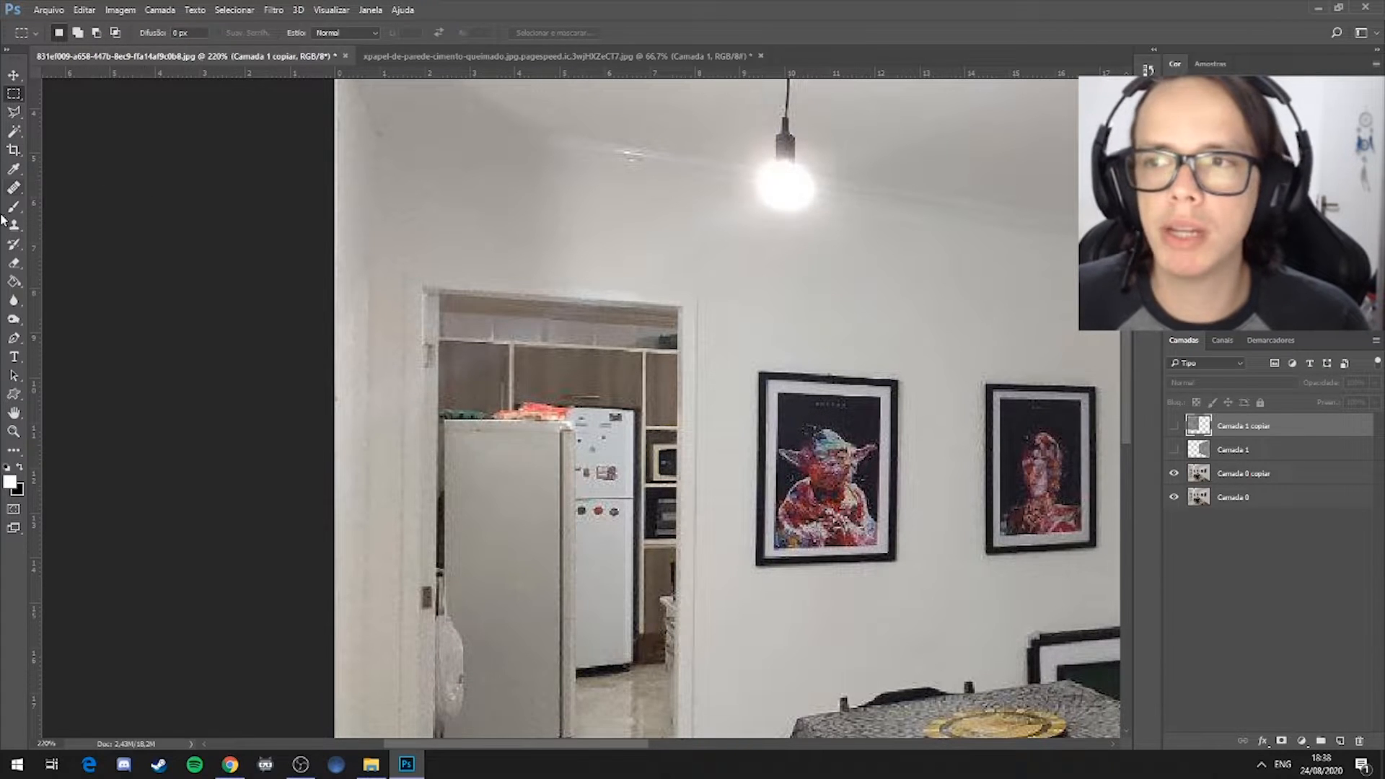
Activate the Pen tool and focus on the base of the kitchen door frame
scroll(18, 289, down, 3)
click(13, 338)
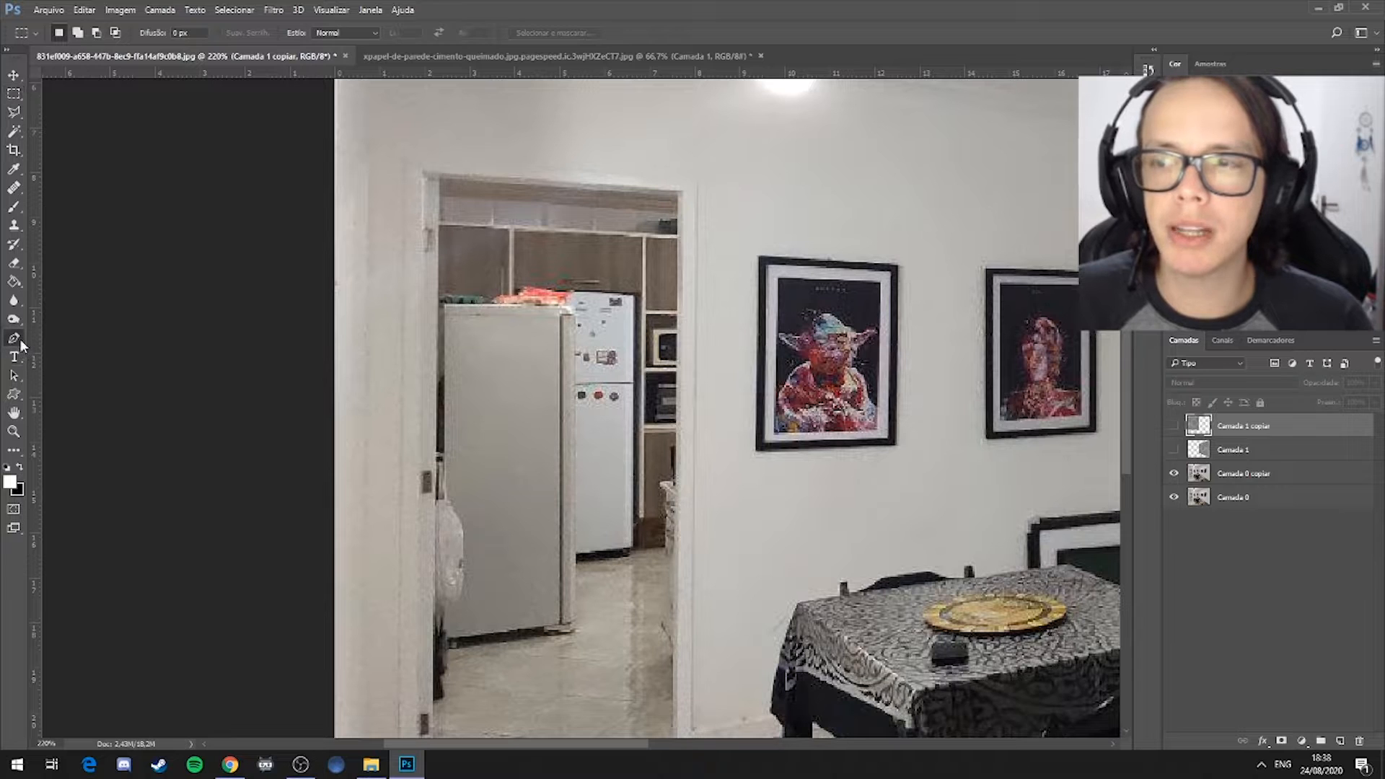
scroll(519, 201, down, 5)
scroll(519, 201, down, 2)
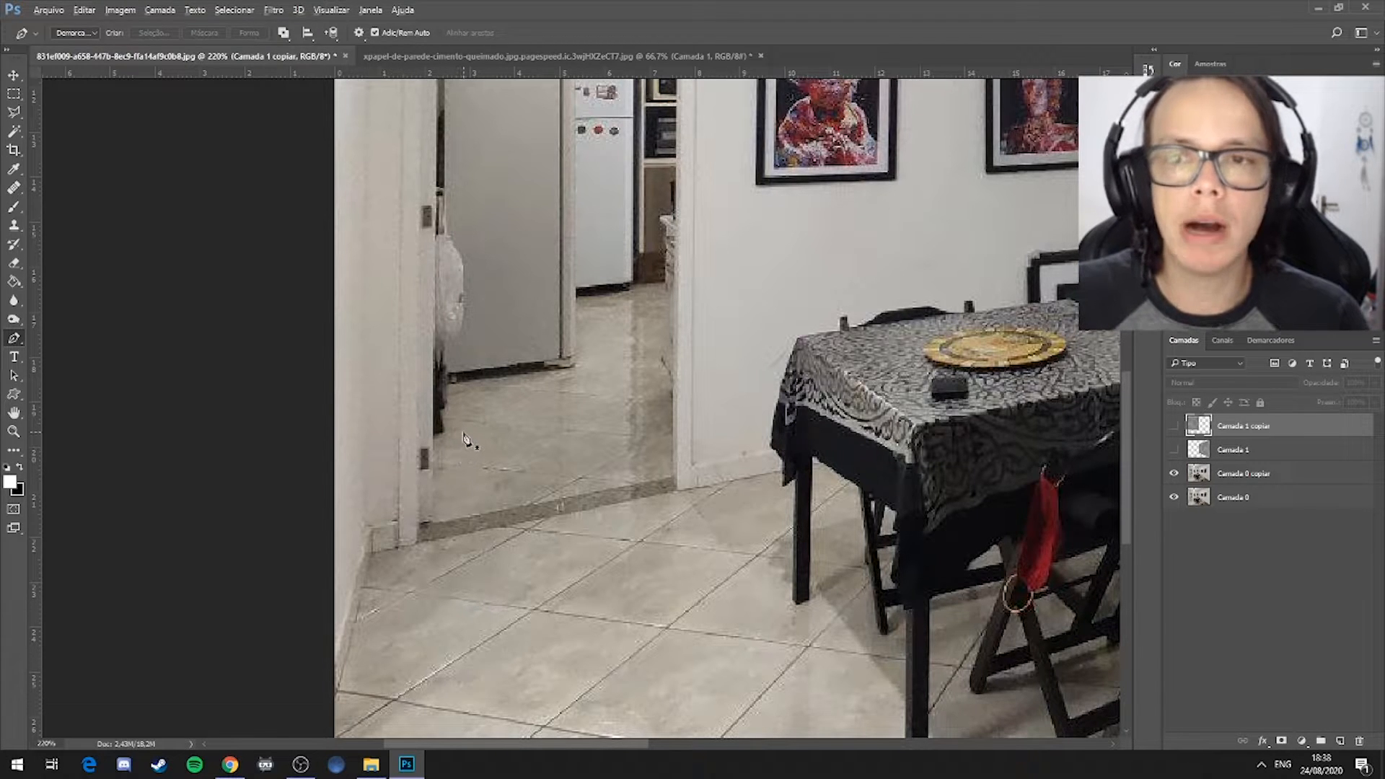
scroll(392, 467, up, 6)
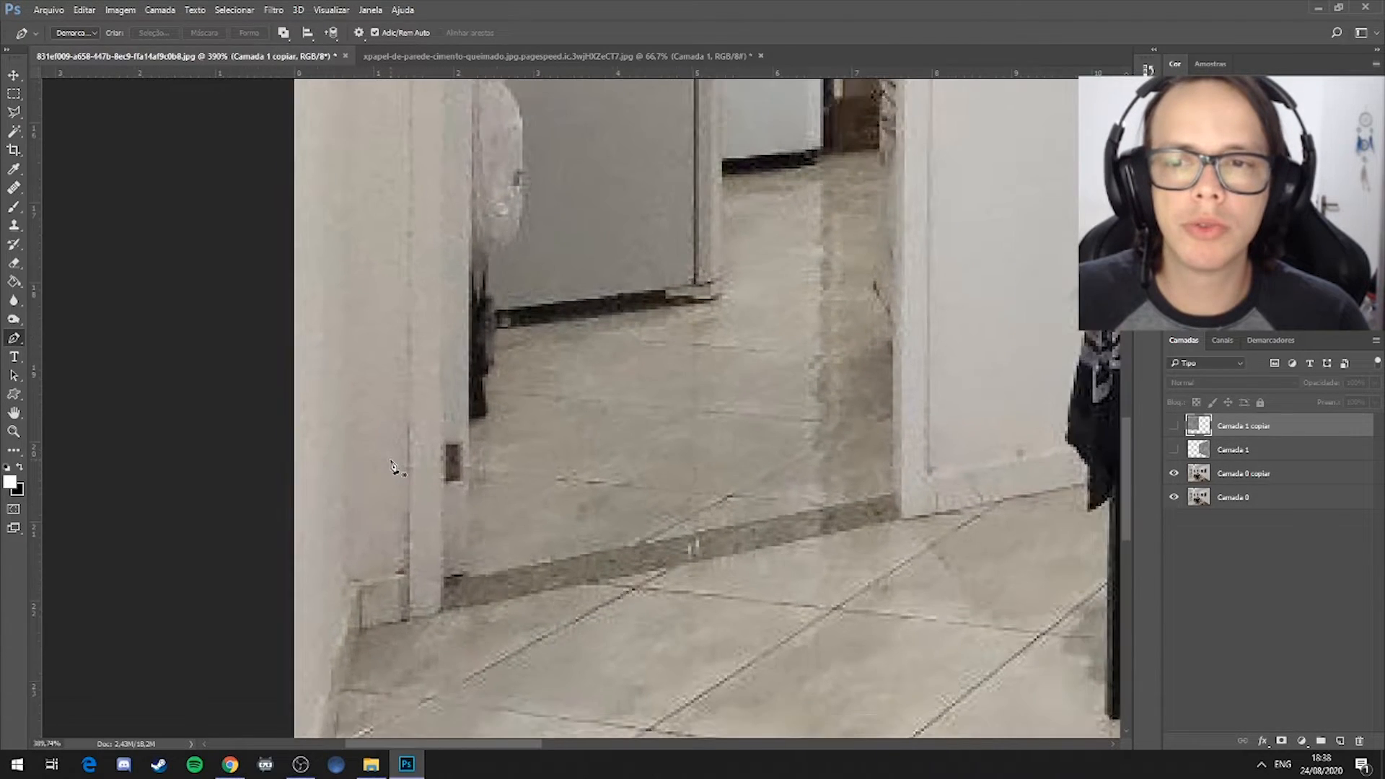
Examine the door frame, skirting and threshold edges at several magnifications before tracing them
scroll(394, 469, down, 8)
scroll(394, 473, up, 8)
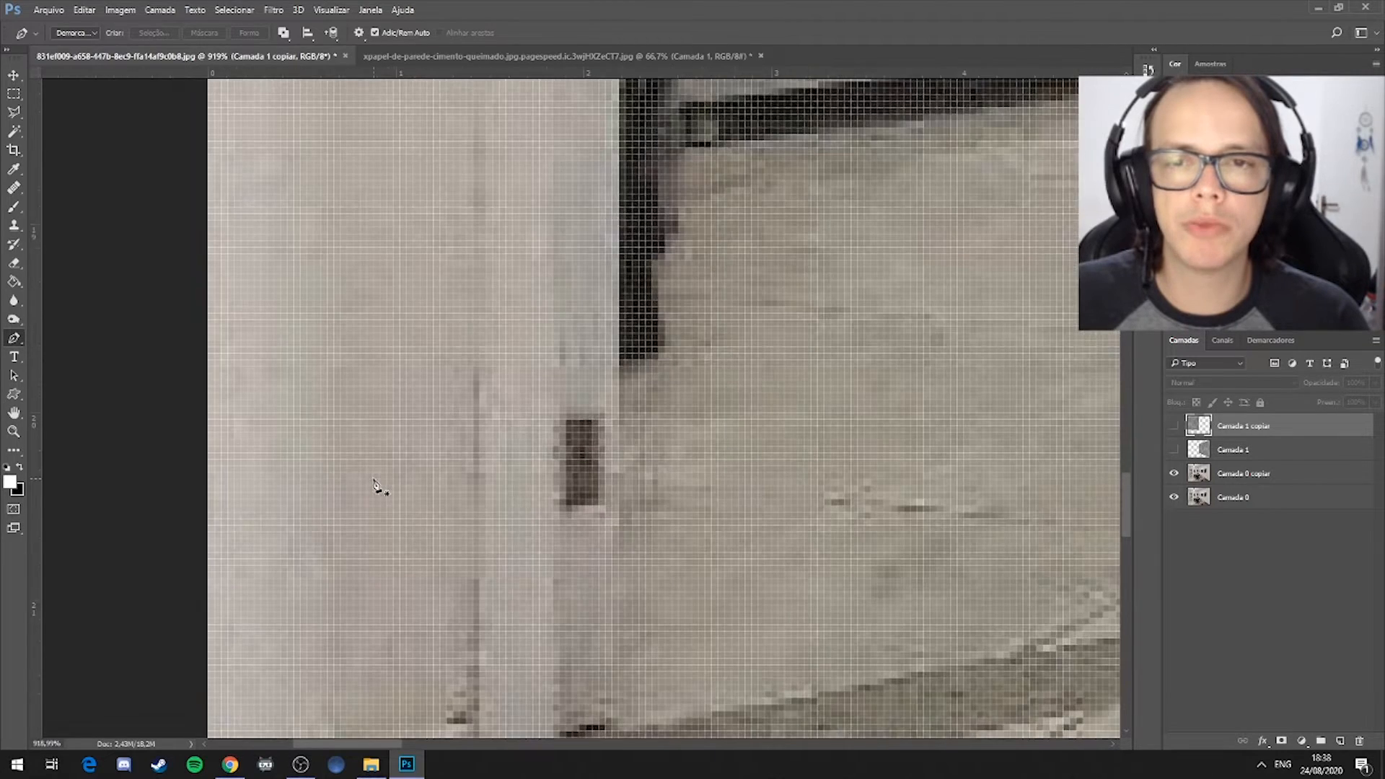
scroll(404, 480, down, 4)
scroll(427, 472, down, 10)
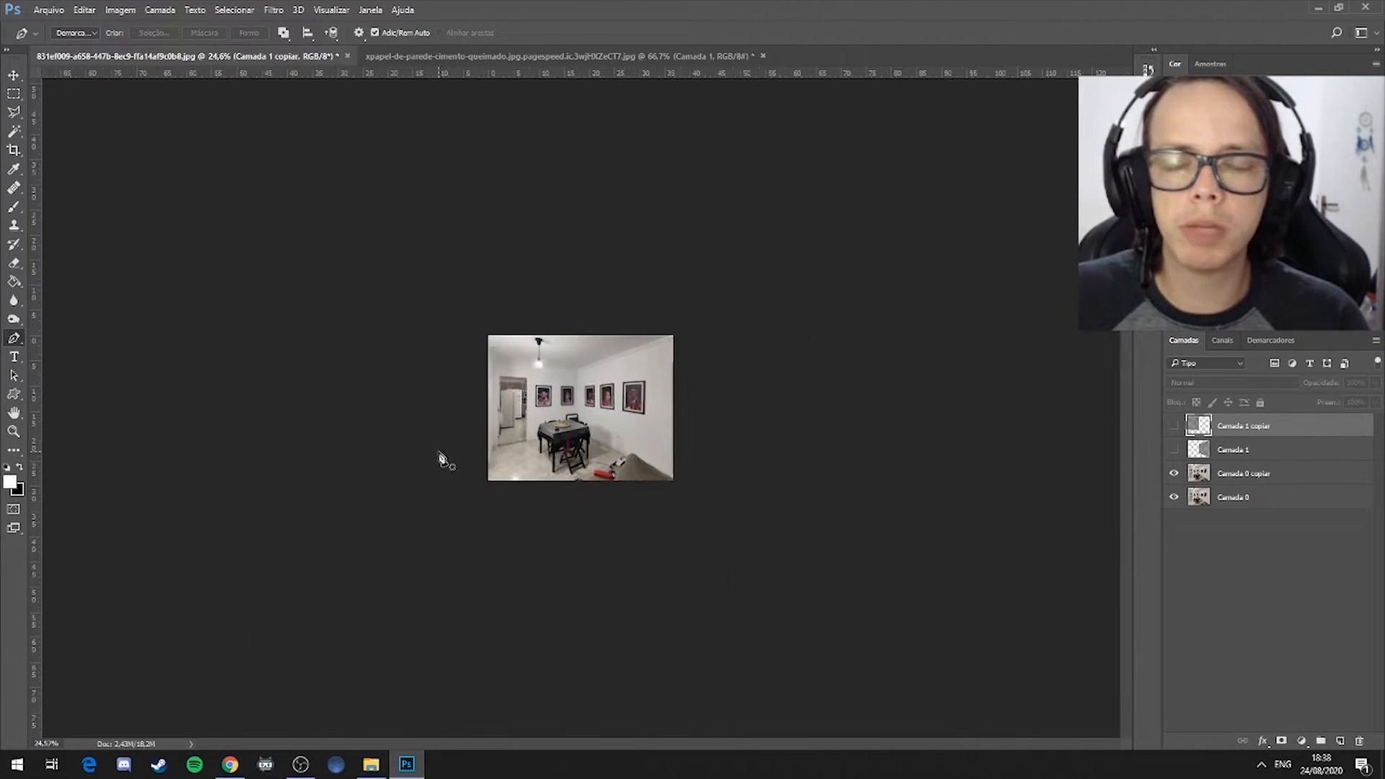
scroll(194, 534, up, 6)
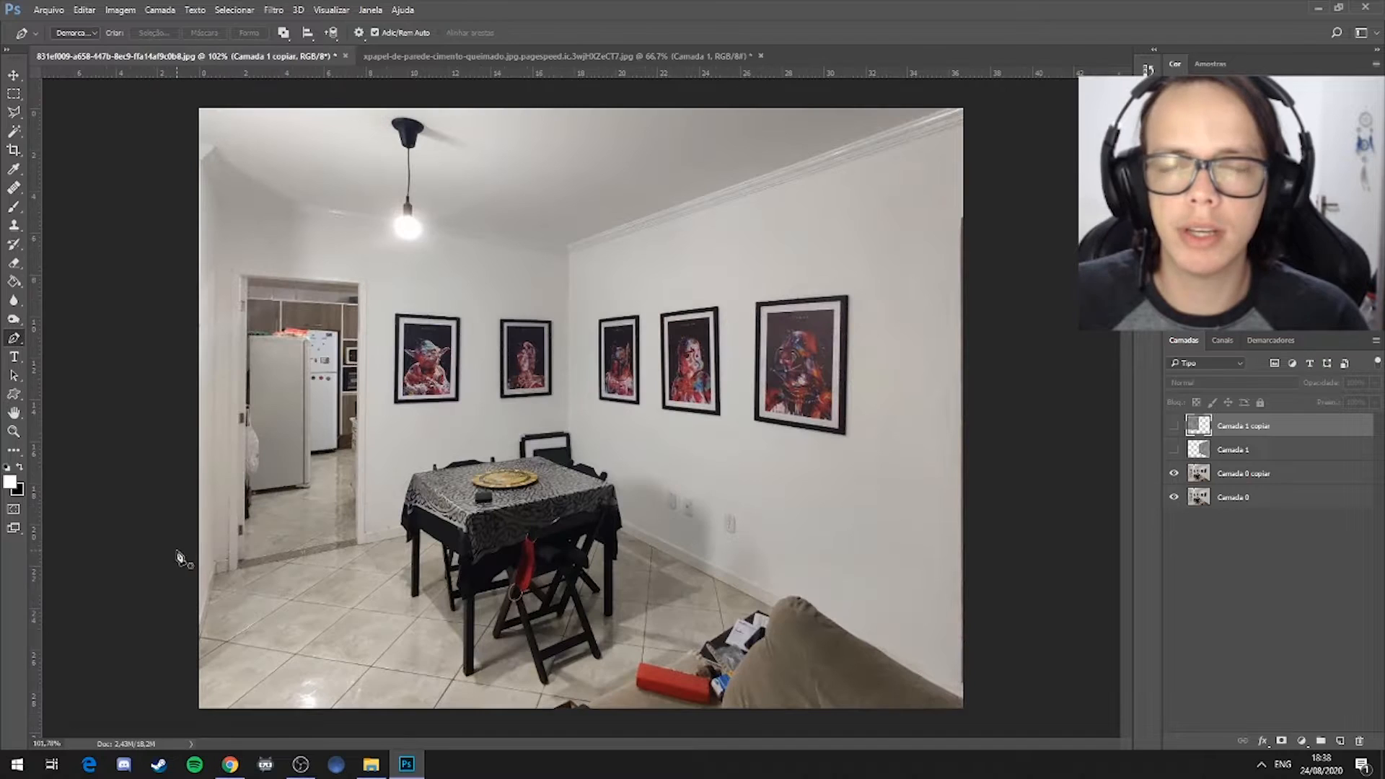
scroll(94, 572, up, 7)
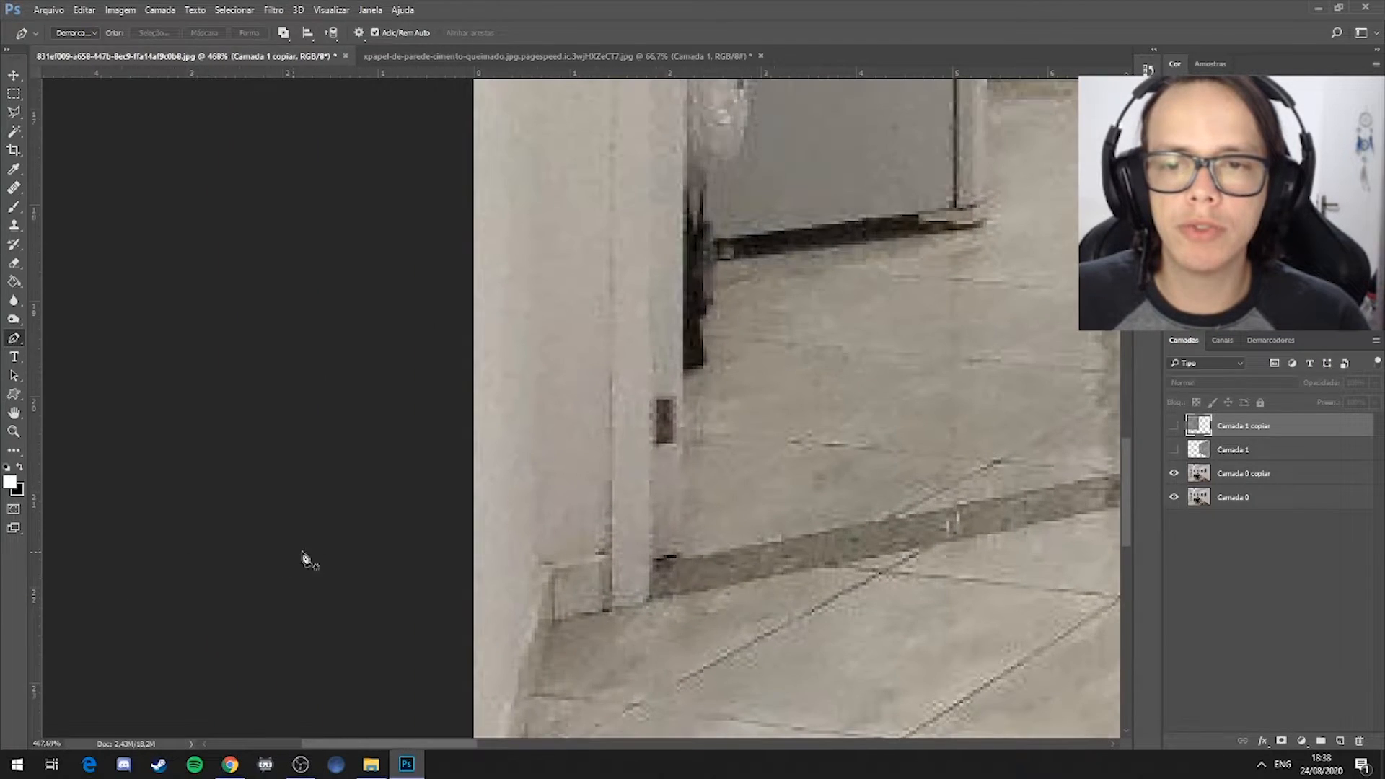
scroll(508, 560, down, 1)
scroll(508, 560, up, 1)
scroll(508, 560, down, 1)
scroll(508, 560, up, 1)
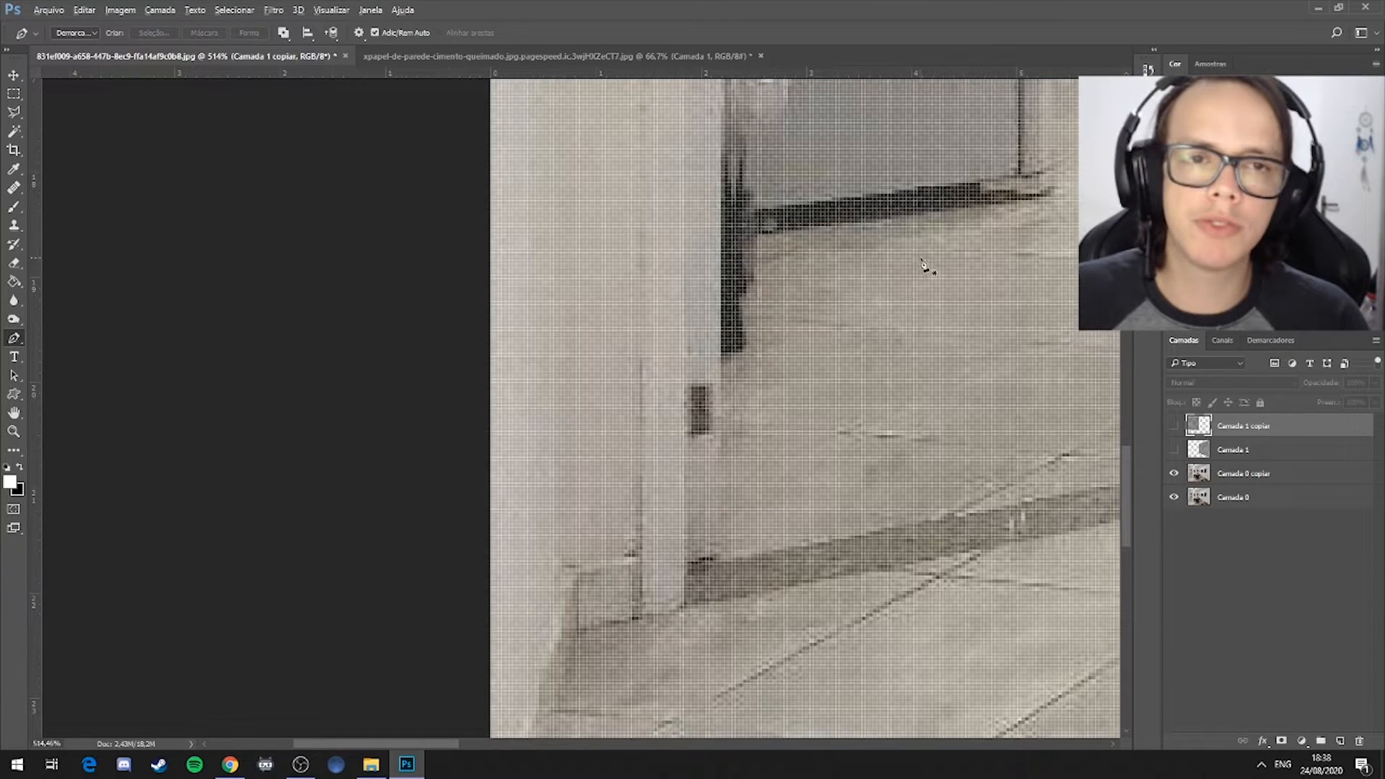
scroll(919, 273, up, 2)
scroll(902, 282, up, 1)
scroll(634, 248, up, 1)
scroll(643, 244, down, 4)
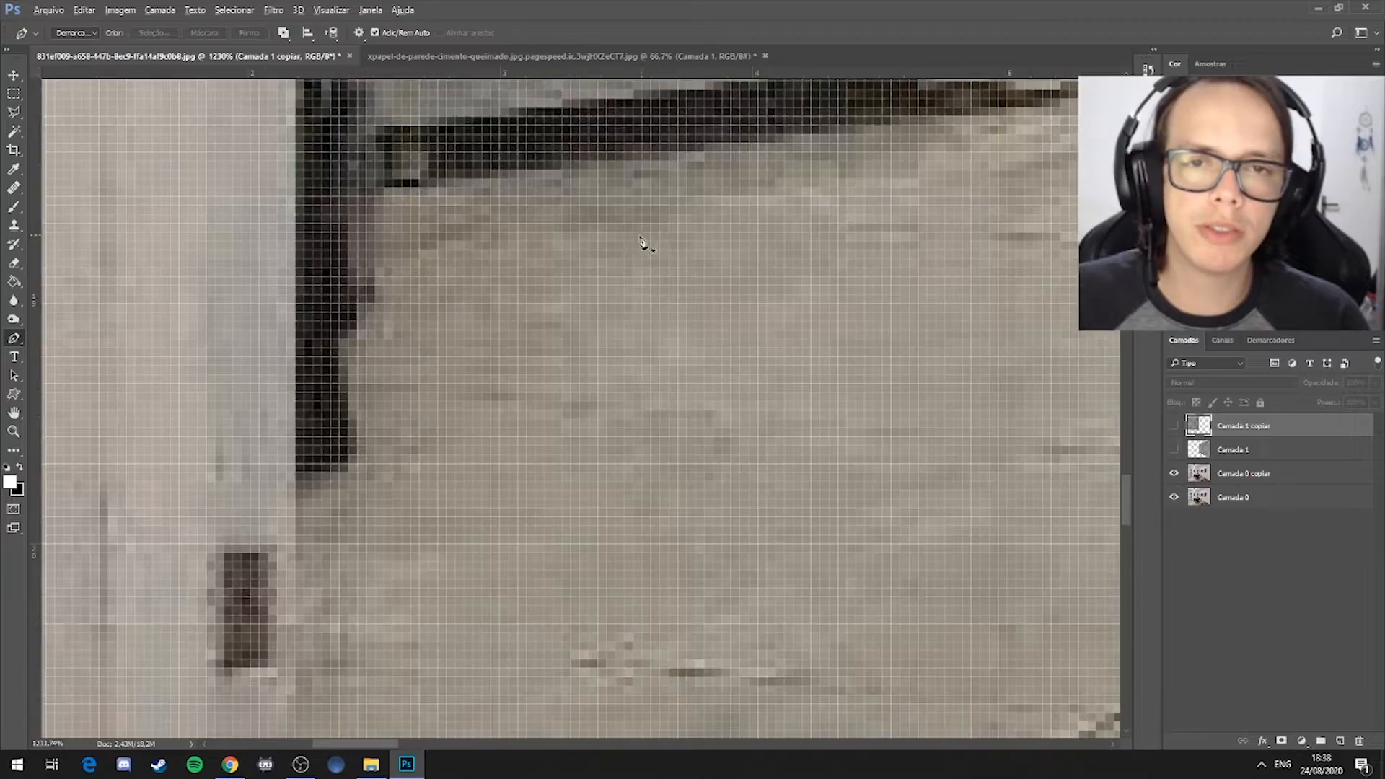
scroll(619, 238, down, 1)
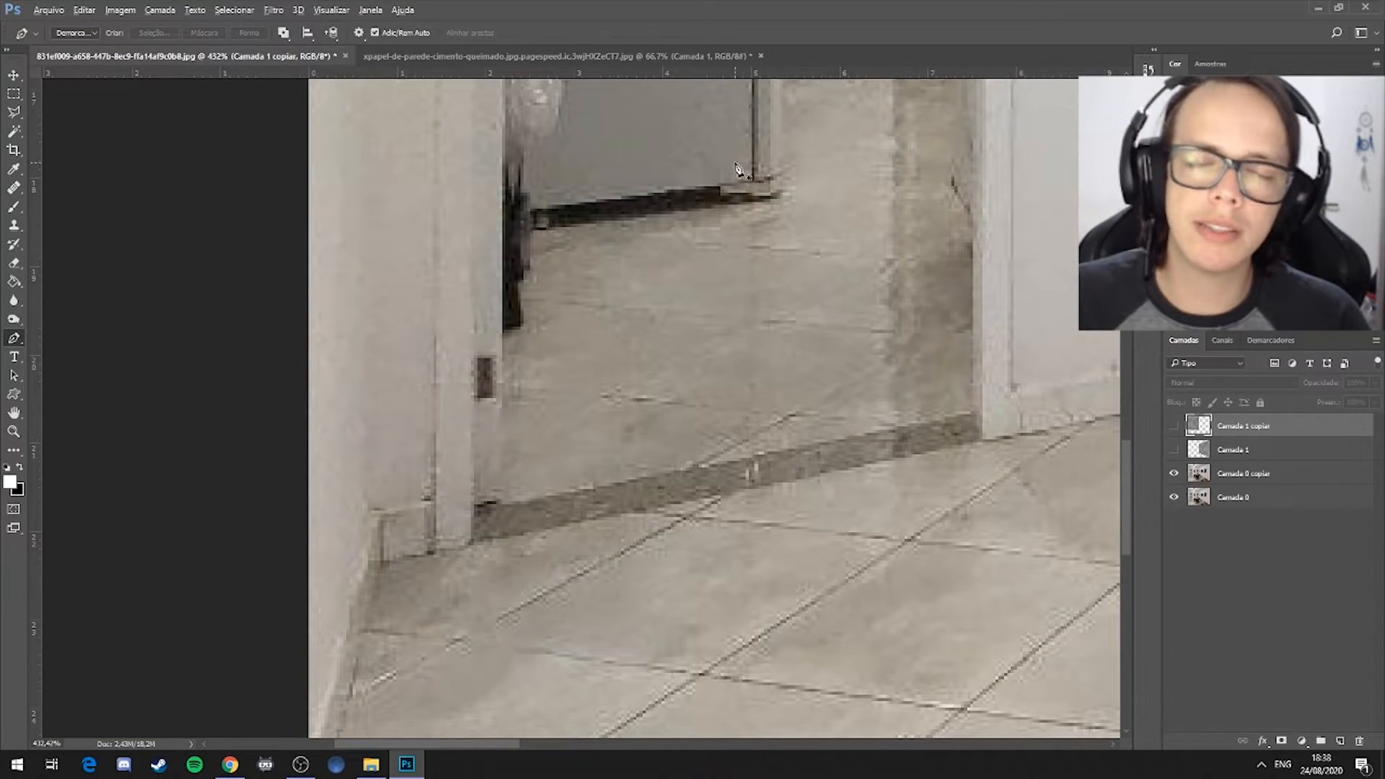
scroll(721, 187, up, 1)
scroll(721, 189, up, 2)
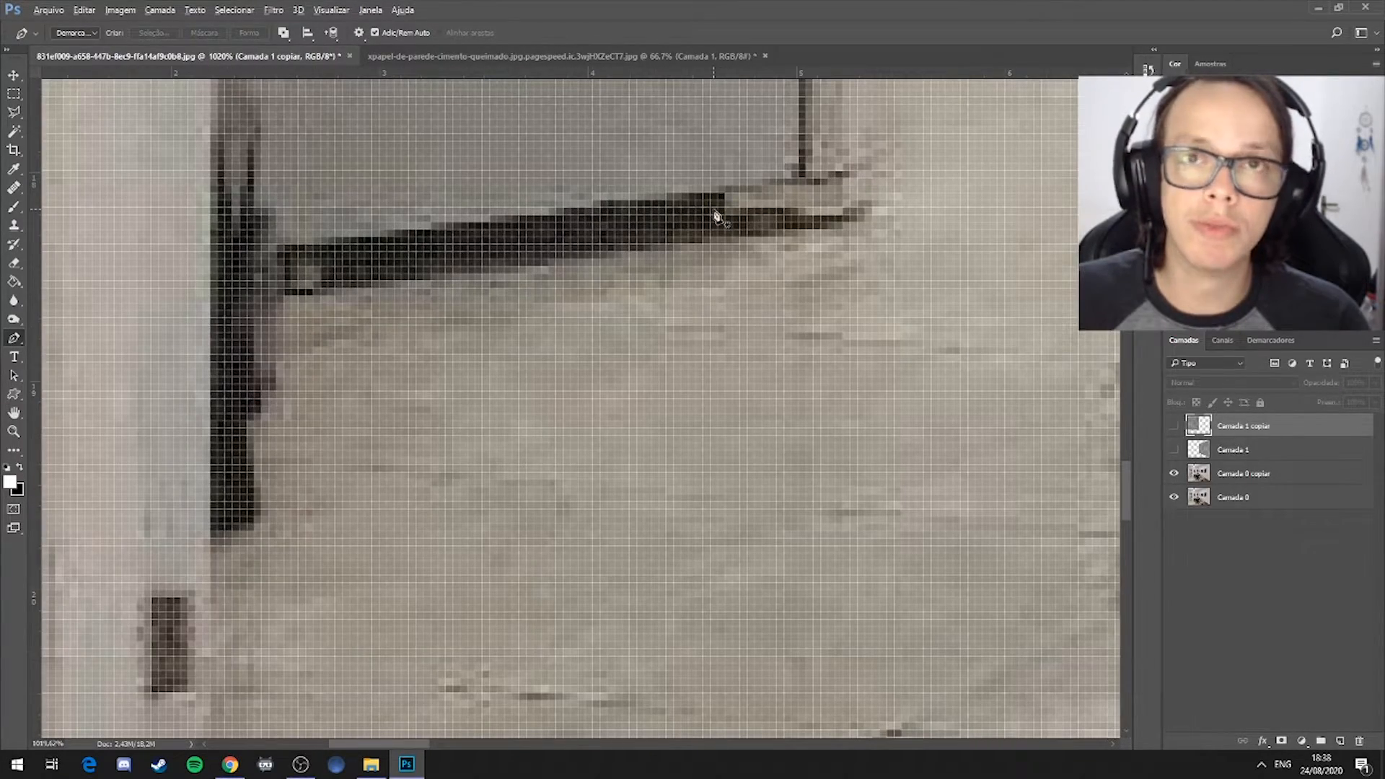
scroll(716, 216, down, 3)
scroll(704, 226, down, 1)
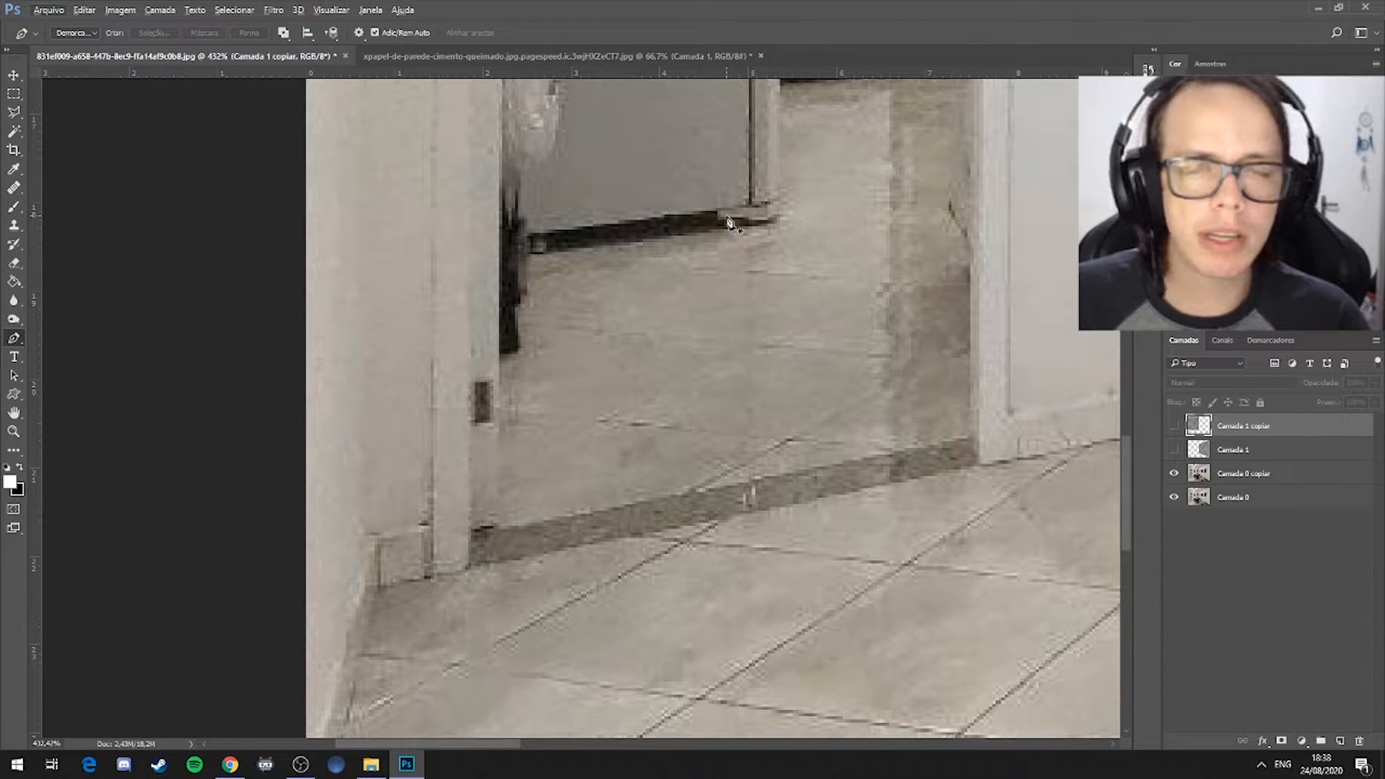
scroll(729, 221, up, 5)
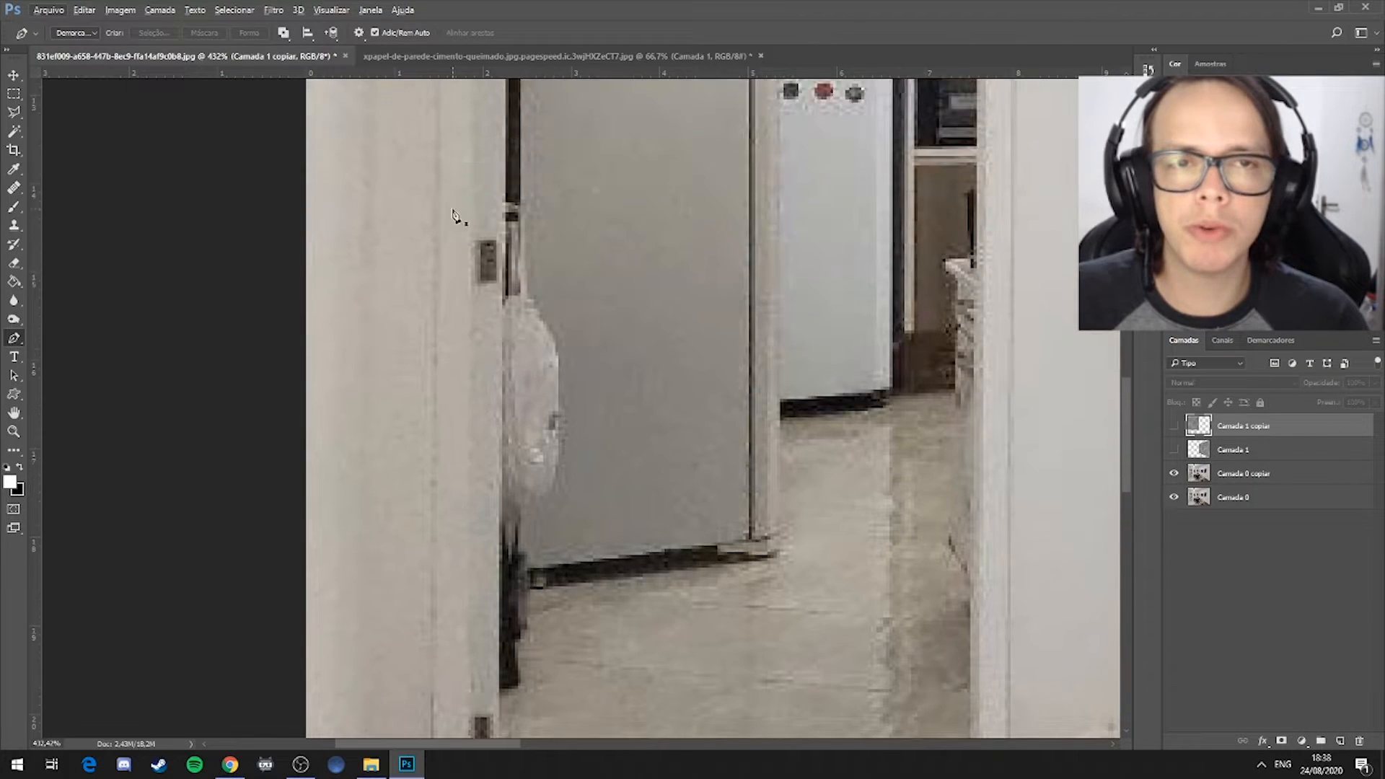
Start a Pen path at the wall corner above the skirting, run it to the door frame and begin following the frame upward
scroll(454, 215, up, 7)
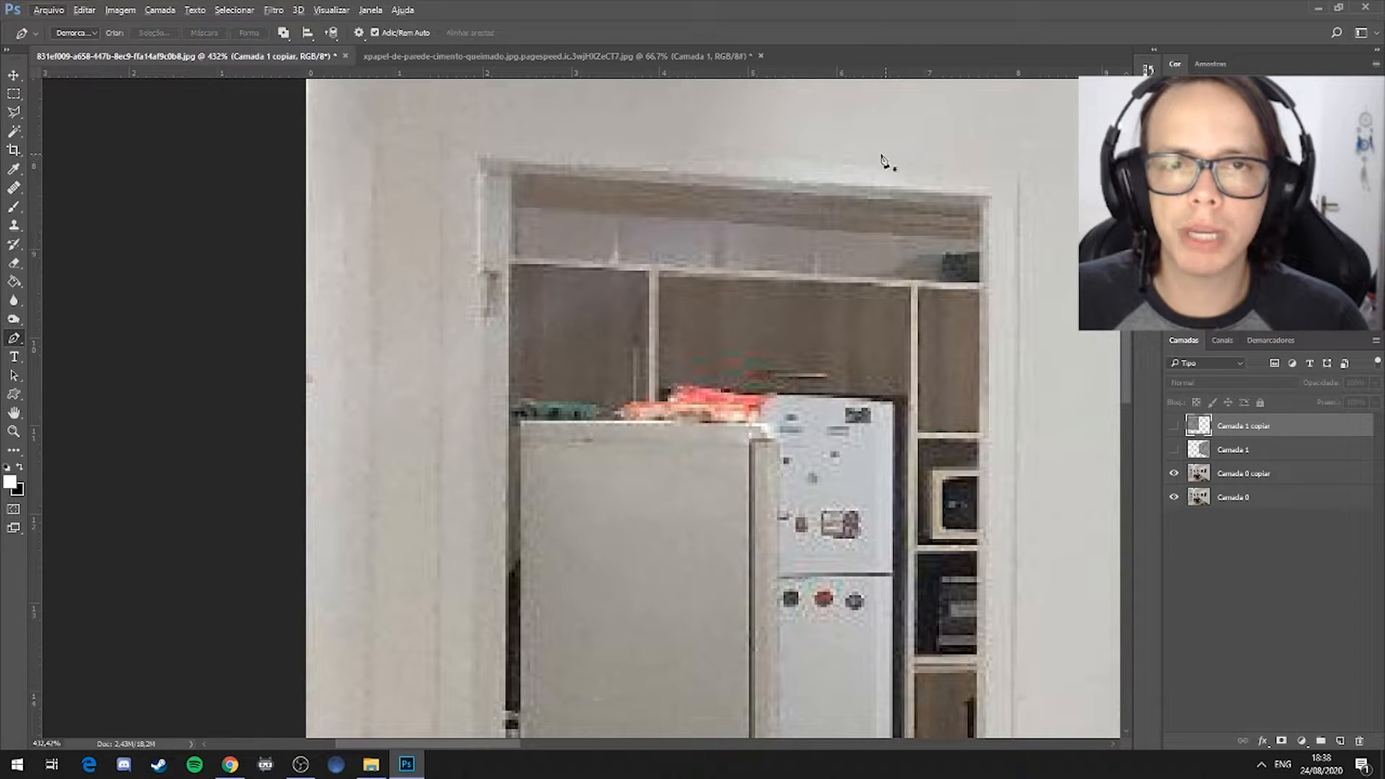
drag(1006, 446, 649, 93)
drag(820, 443, 710, 167)
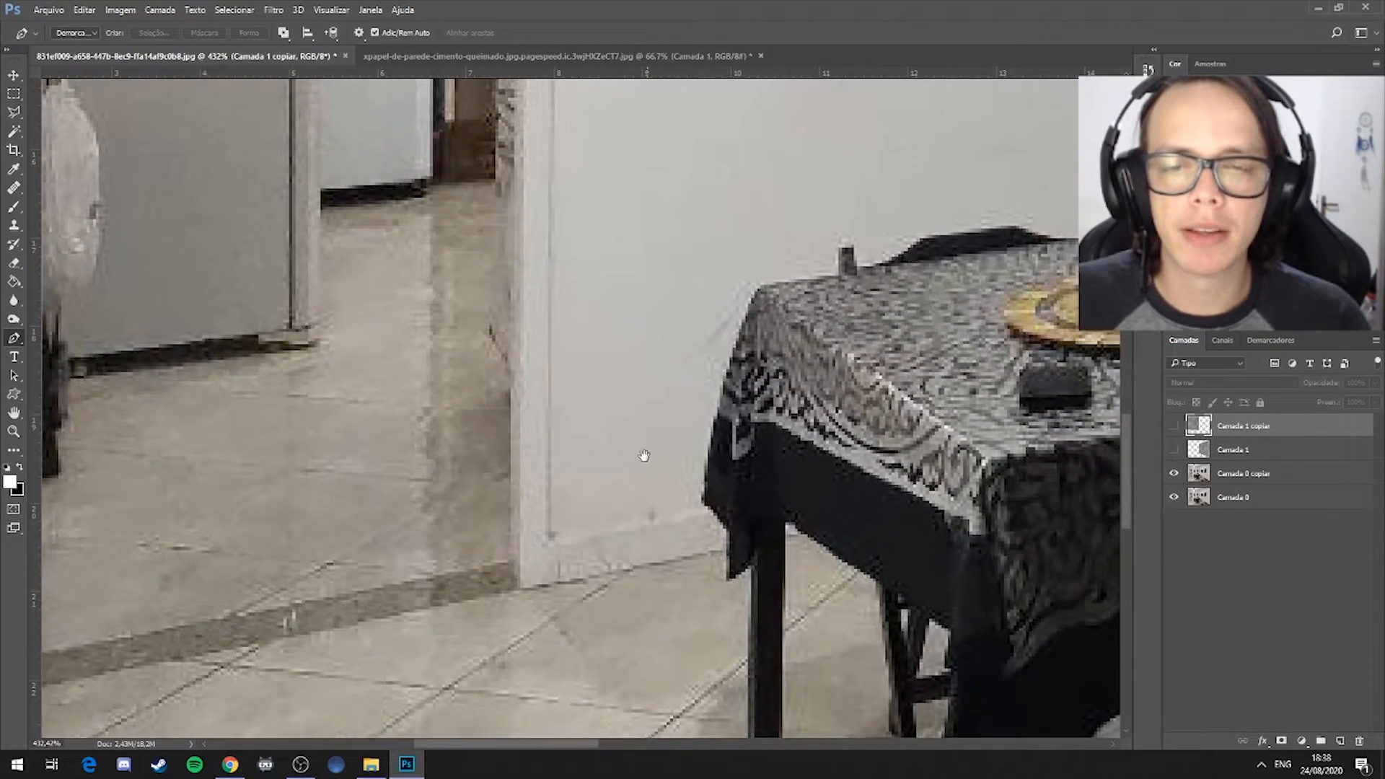
drag(574, 232, 561, 359)
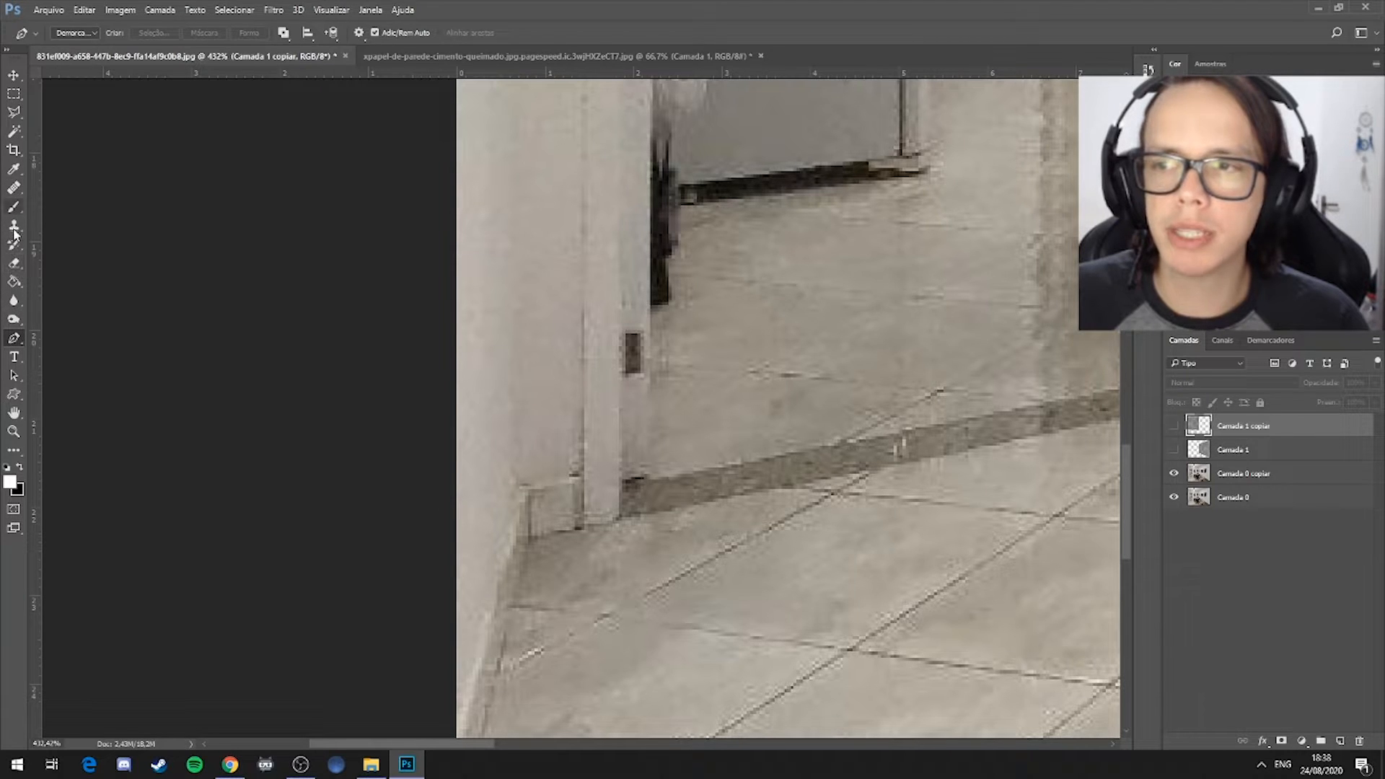
scroll(479, 493, up, 1)
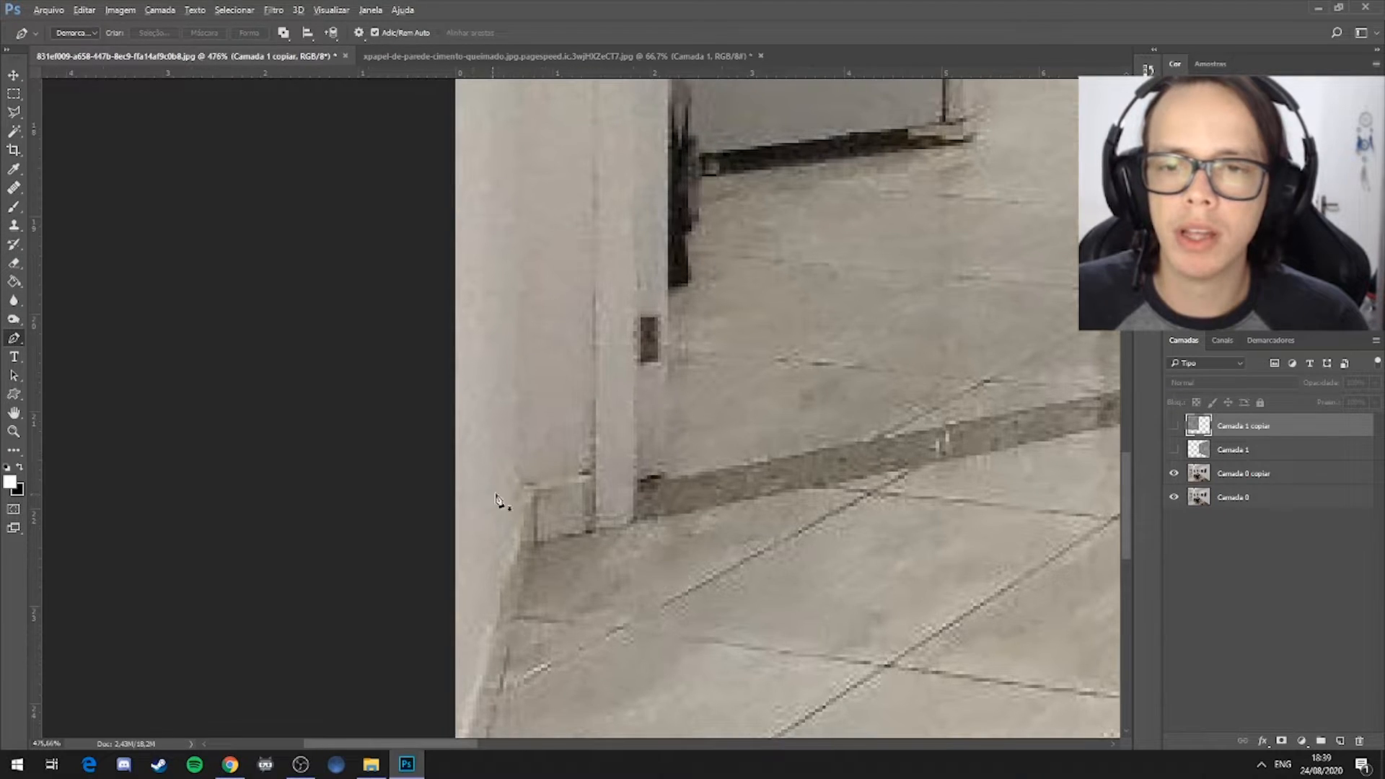
click(517, 483)
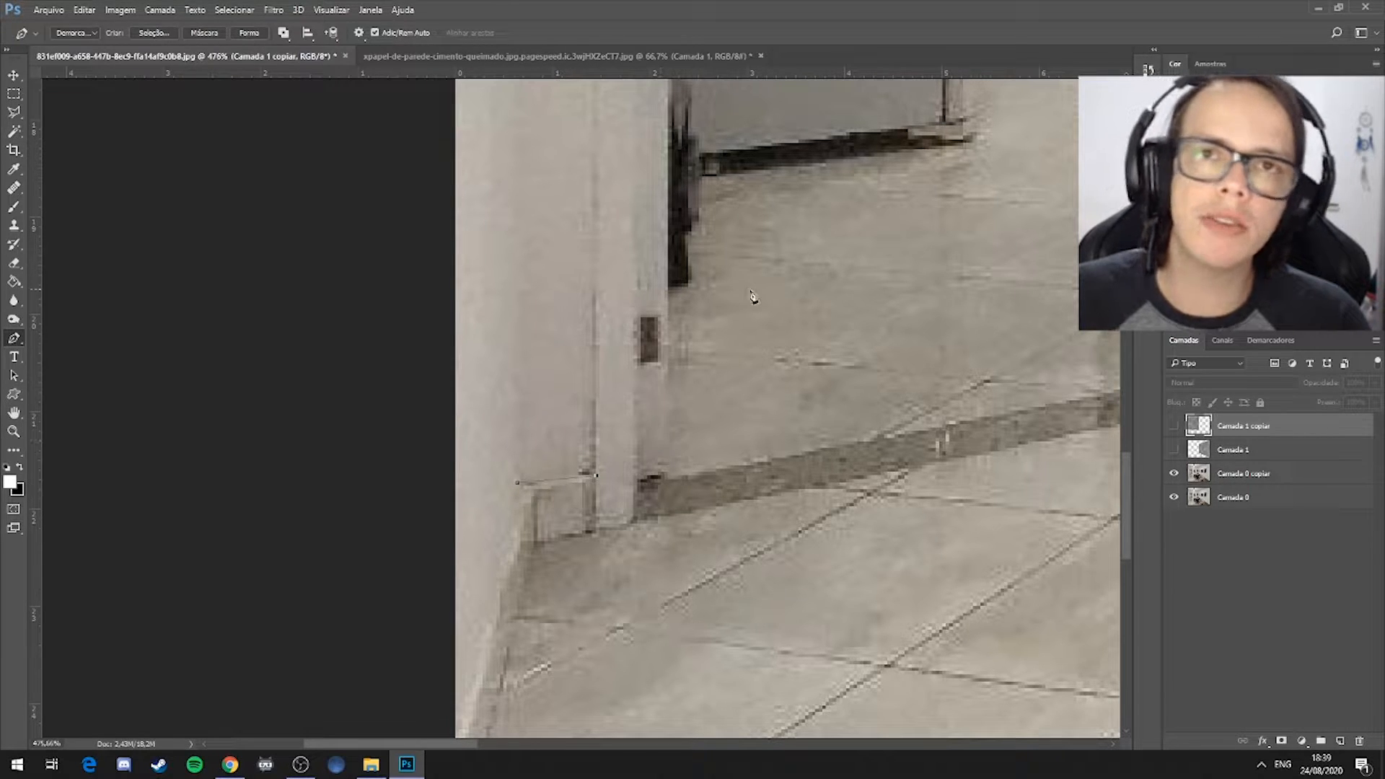
scroll(616, 400, up, 1)
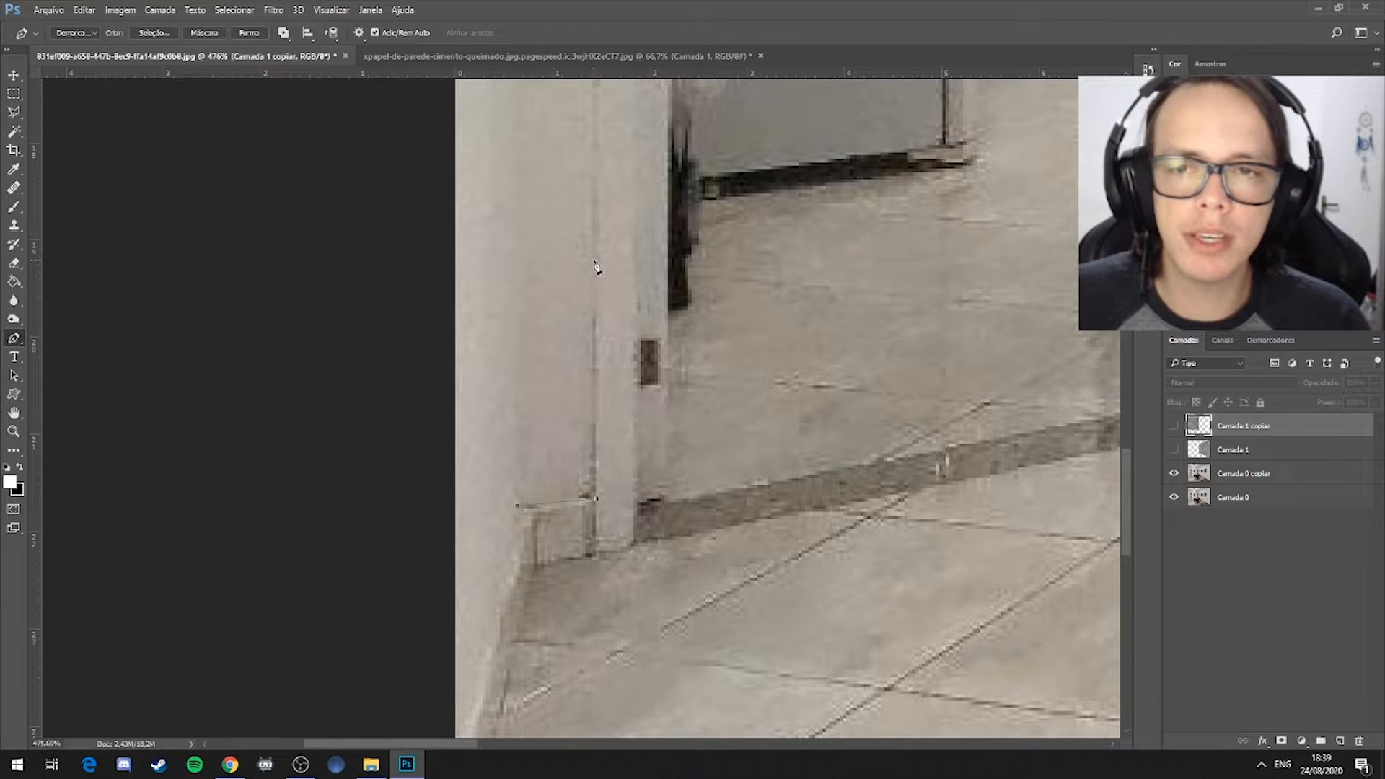
scroll(595, 267, up, 8)
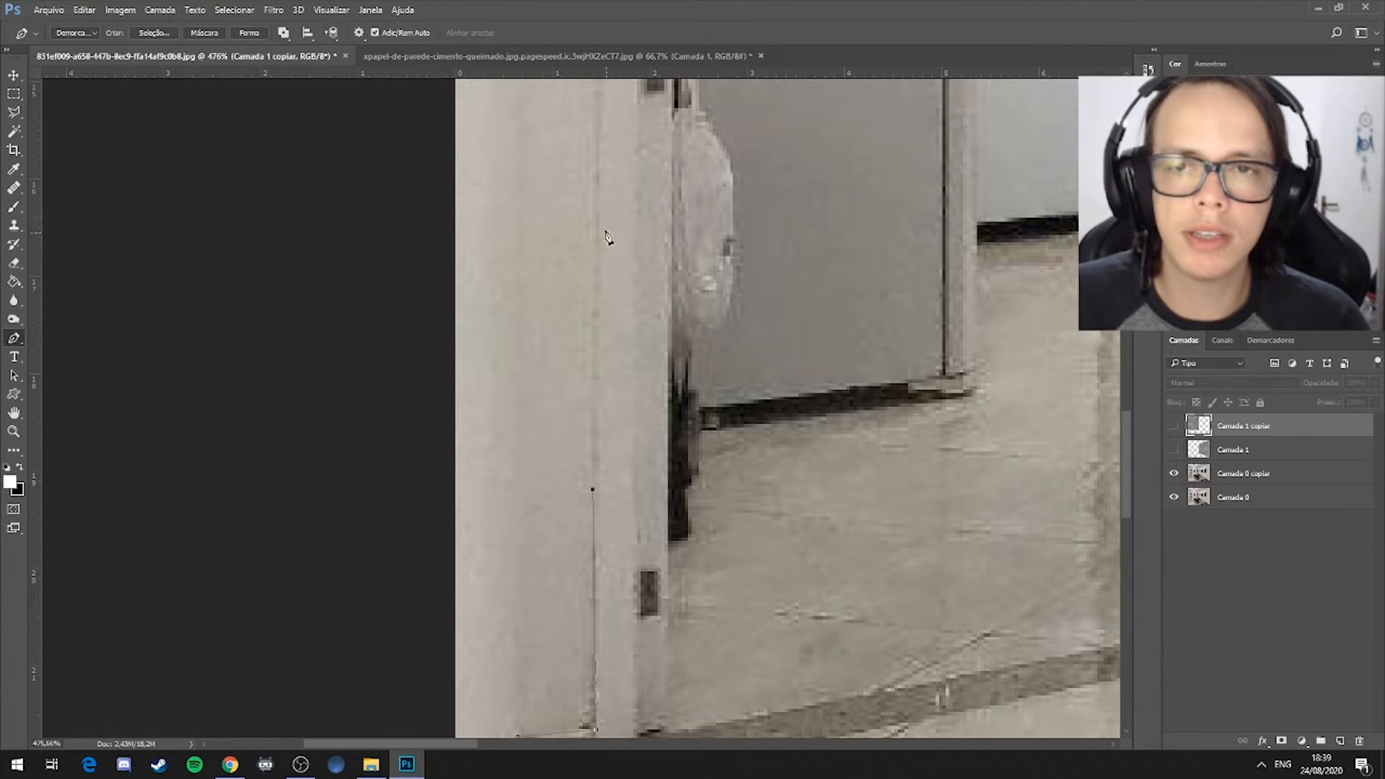
Continue the path up the left outer edge of the door frame with anchor points until just below the frame's top
click(593, 178)
scroll(609, 253, up, 9)
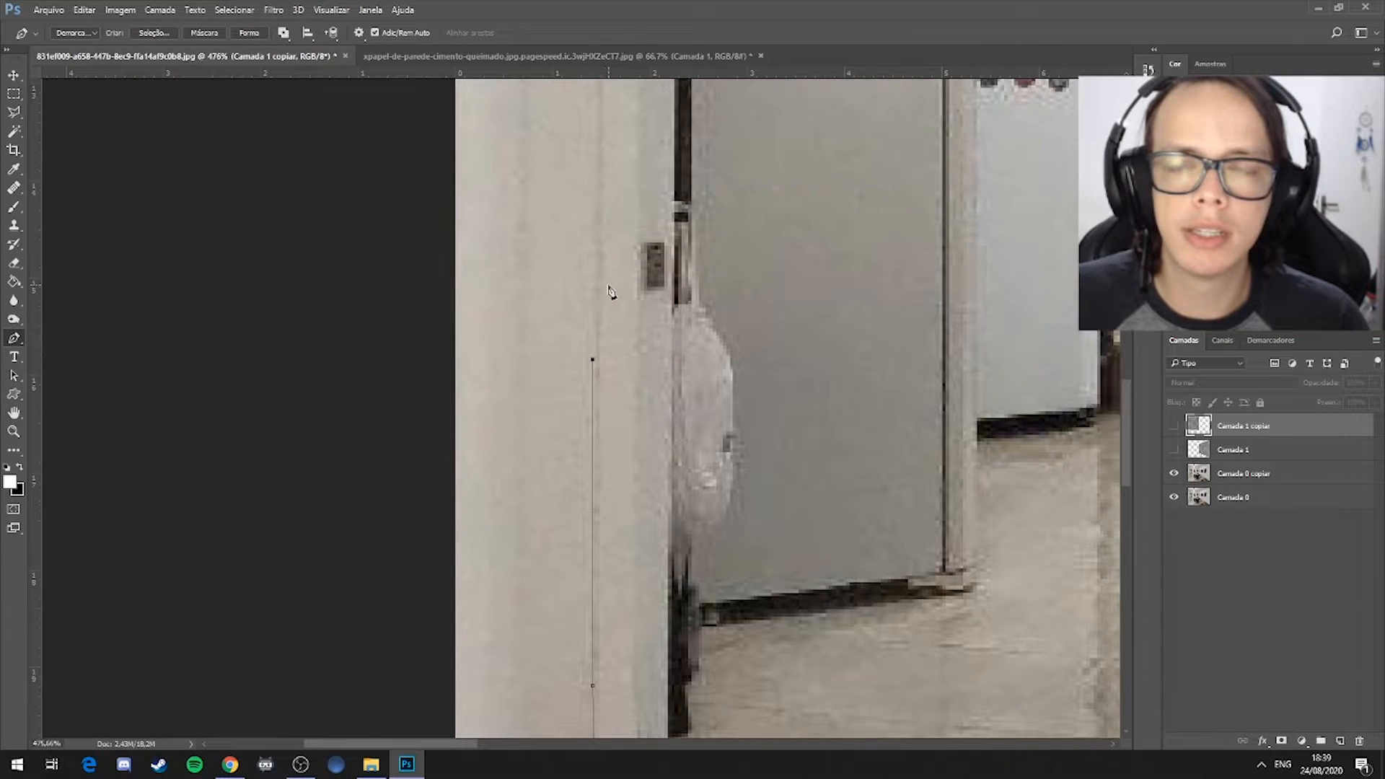
scroll(621, 310, up, 2)
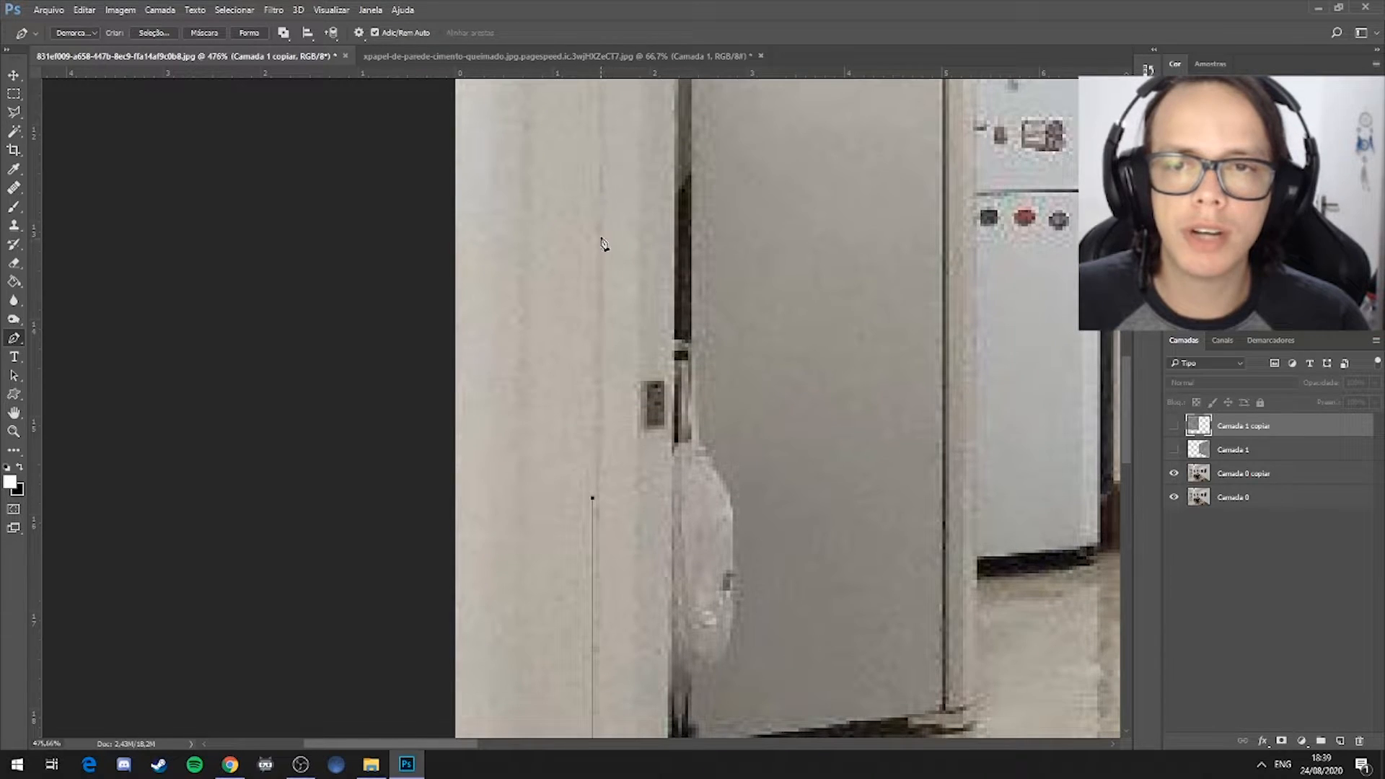
click(600, 183)
drag(668, 201, 622, 520)
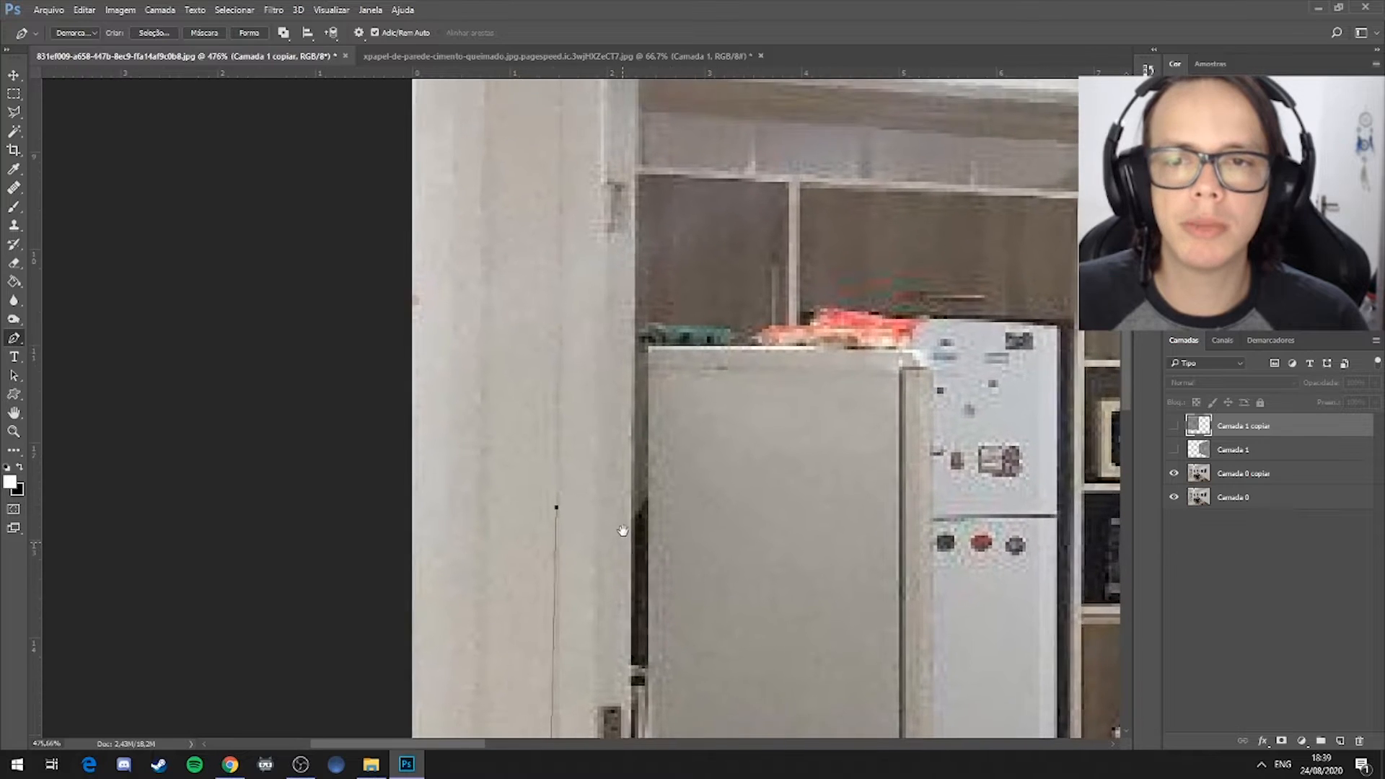
click(558, 178)
drag(624, 188, 602, 483)
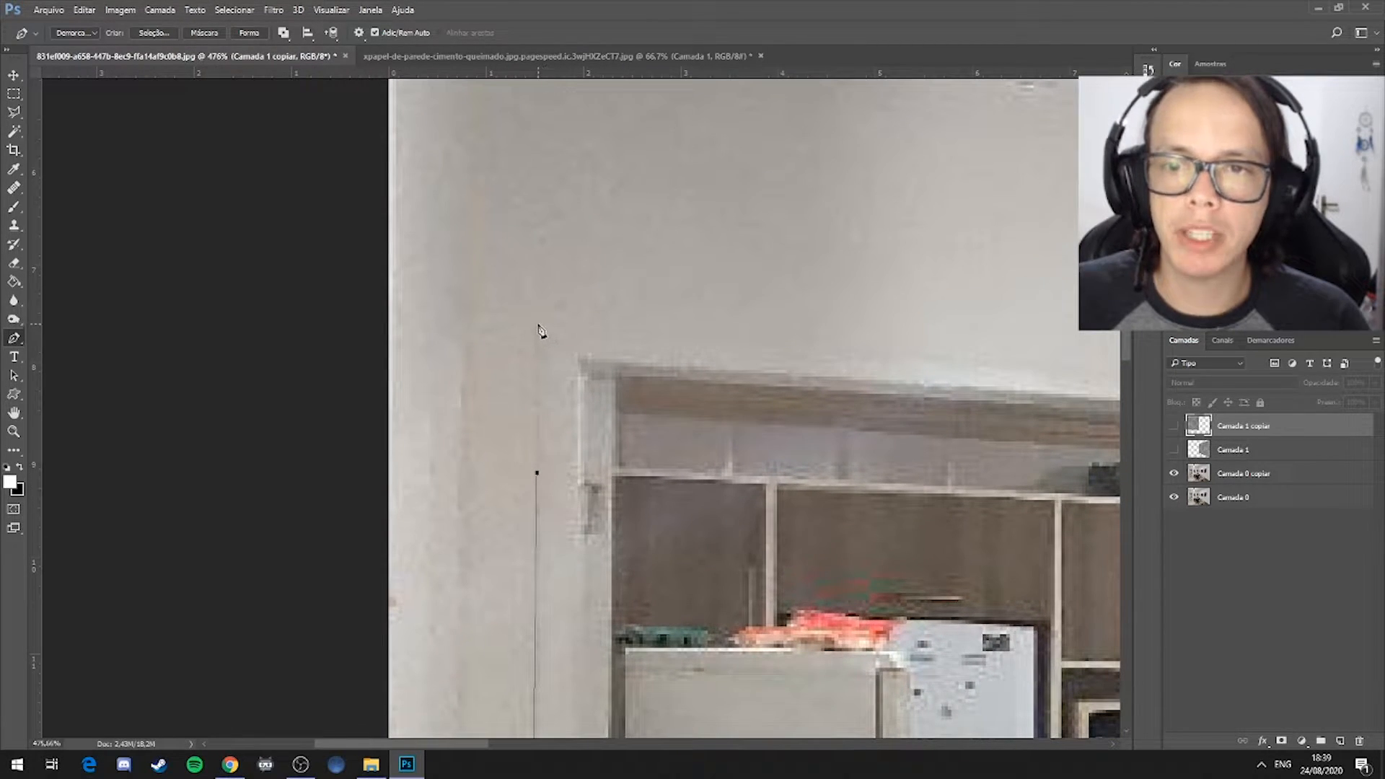
Set the path's corner above the door frame's upper left and nudge the following anchor along the frame's top edge
key(Left)
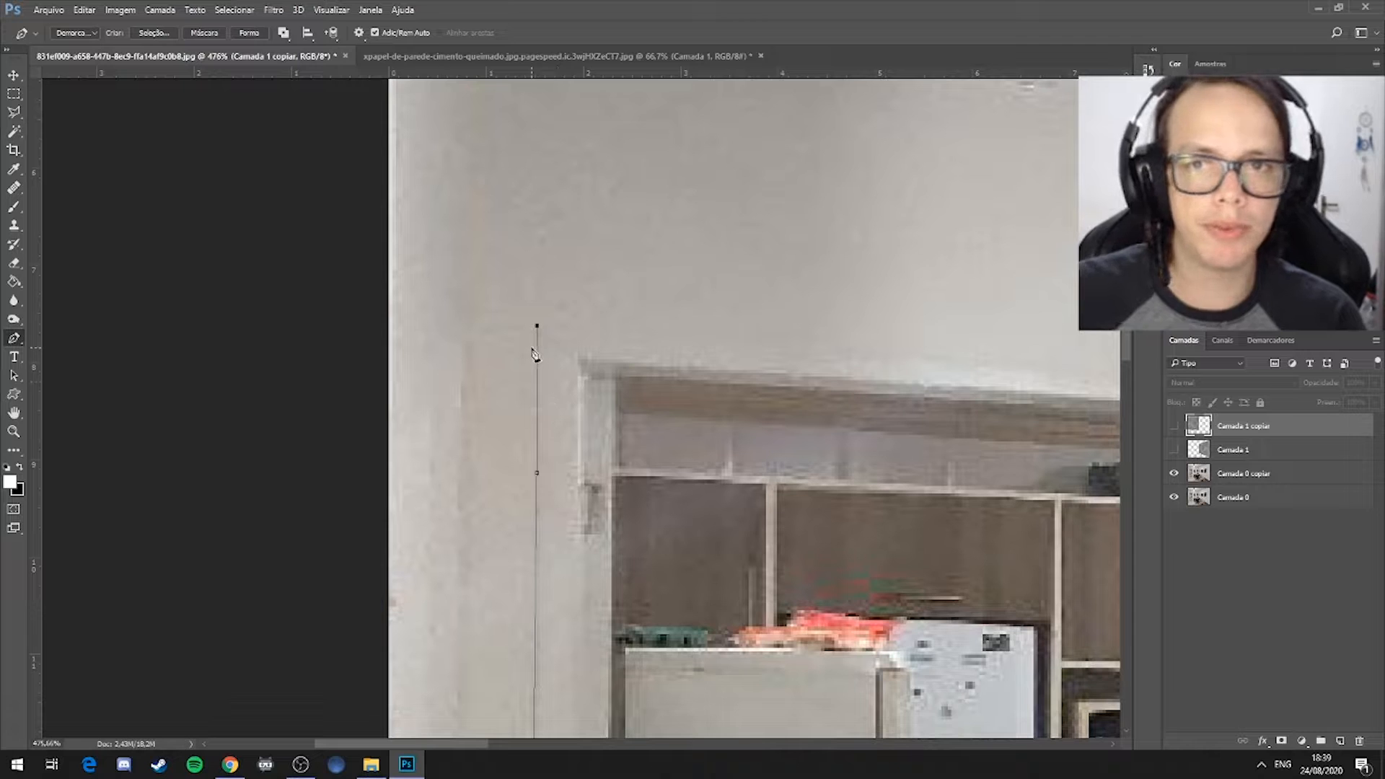
key(Right)
key(Down)
key(Left)
key(Up)
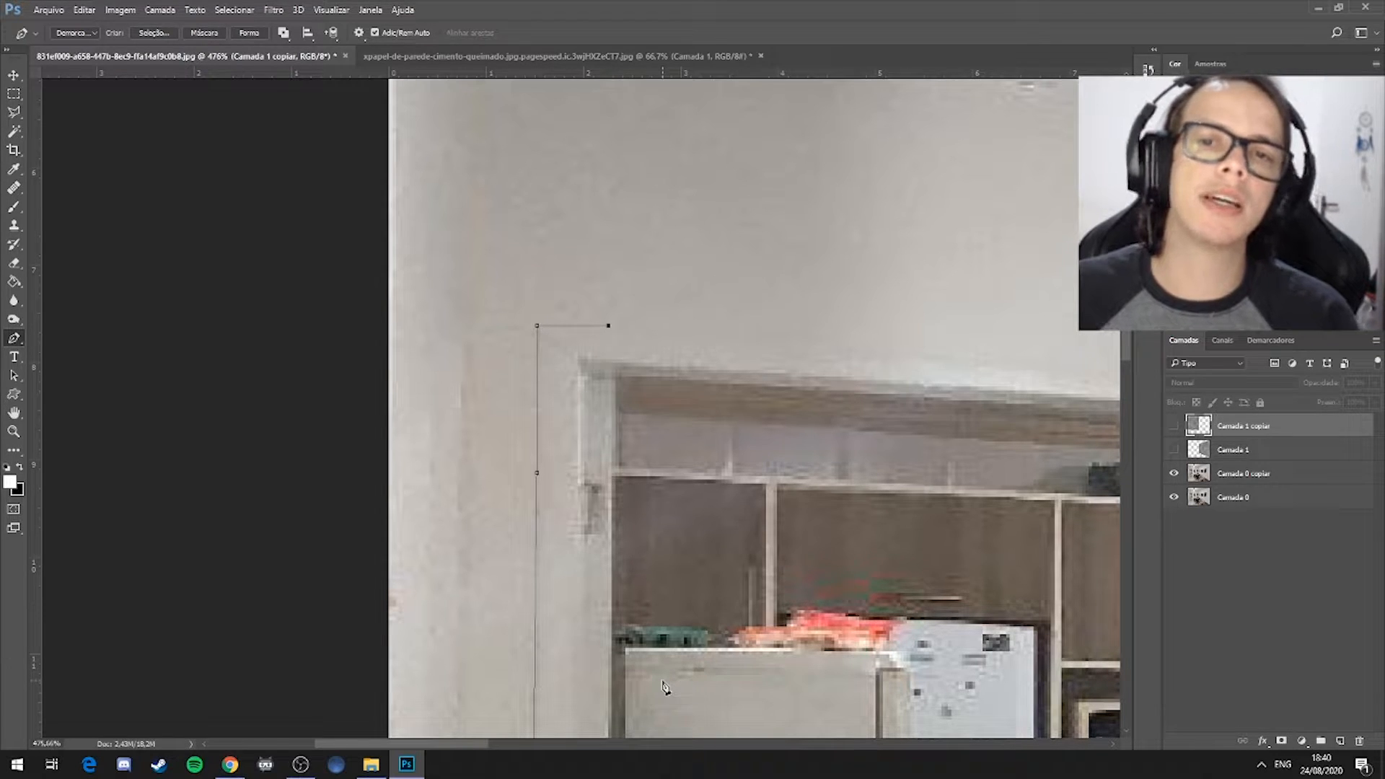
key(Right)
key(Right)
key(Right)
key(Down)
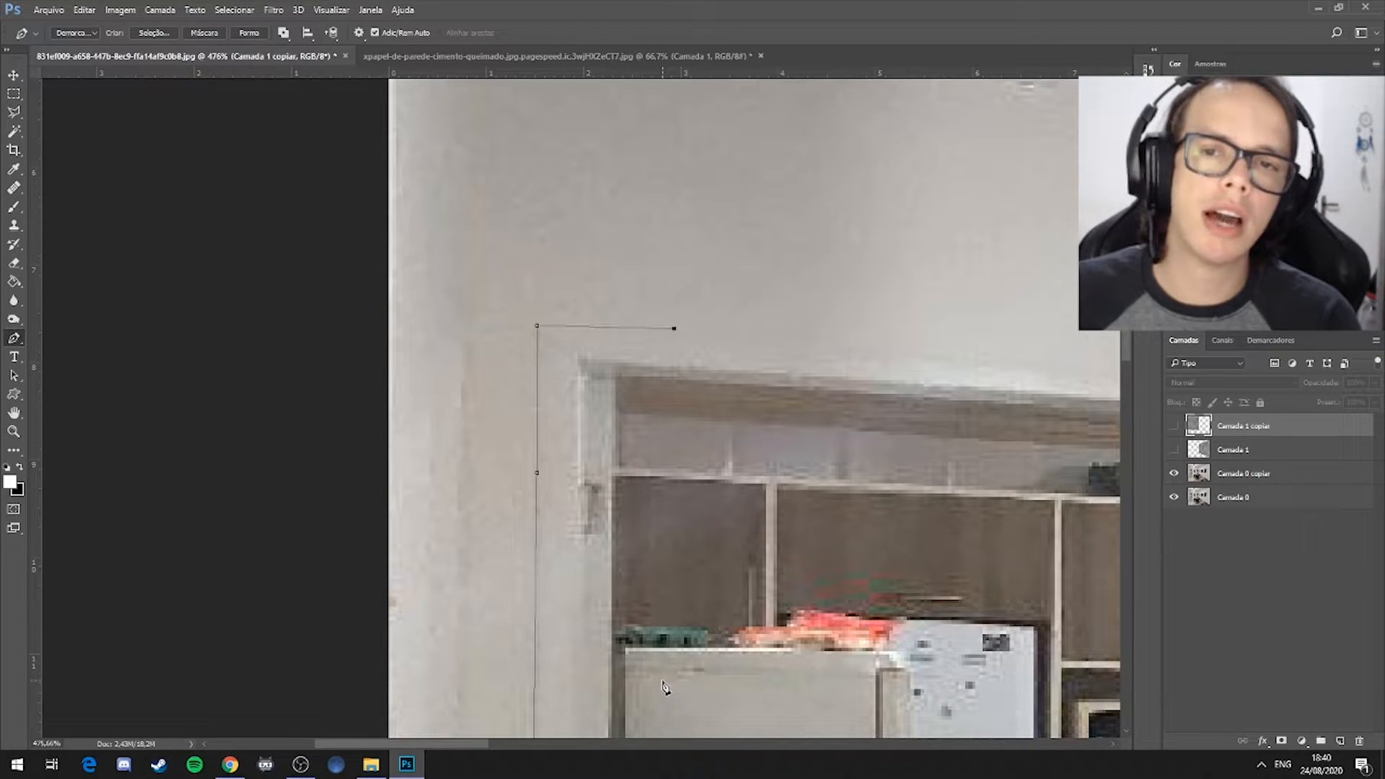
Undo the last anchor shifts and extend the path across the top of the door frame to its upper-right corner
drag(762, 434, 548, 375)
drag(831, 361, 764, 318)
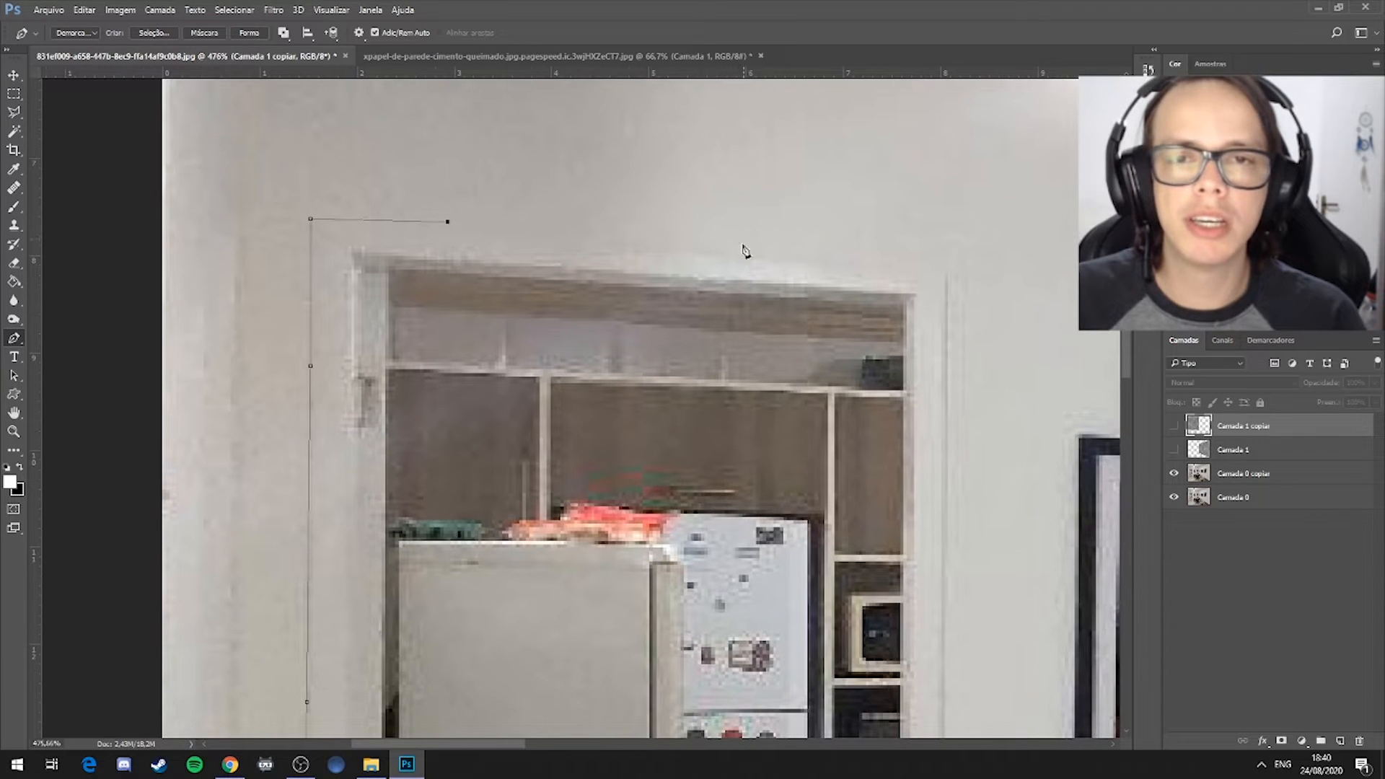
key(ctrl+z)
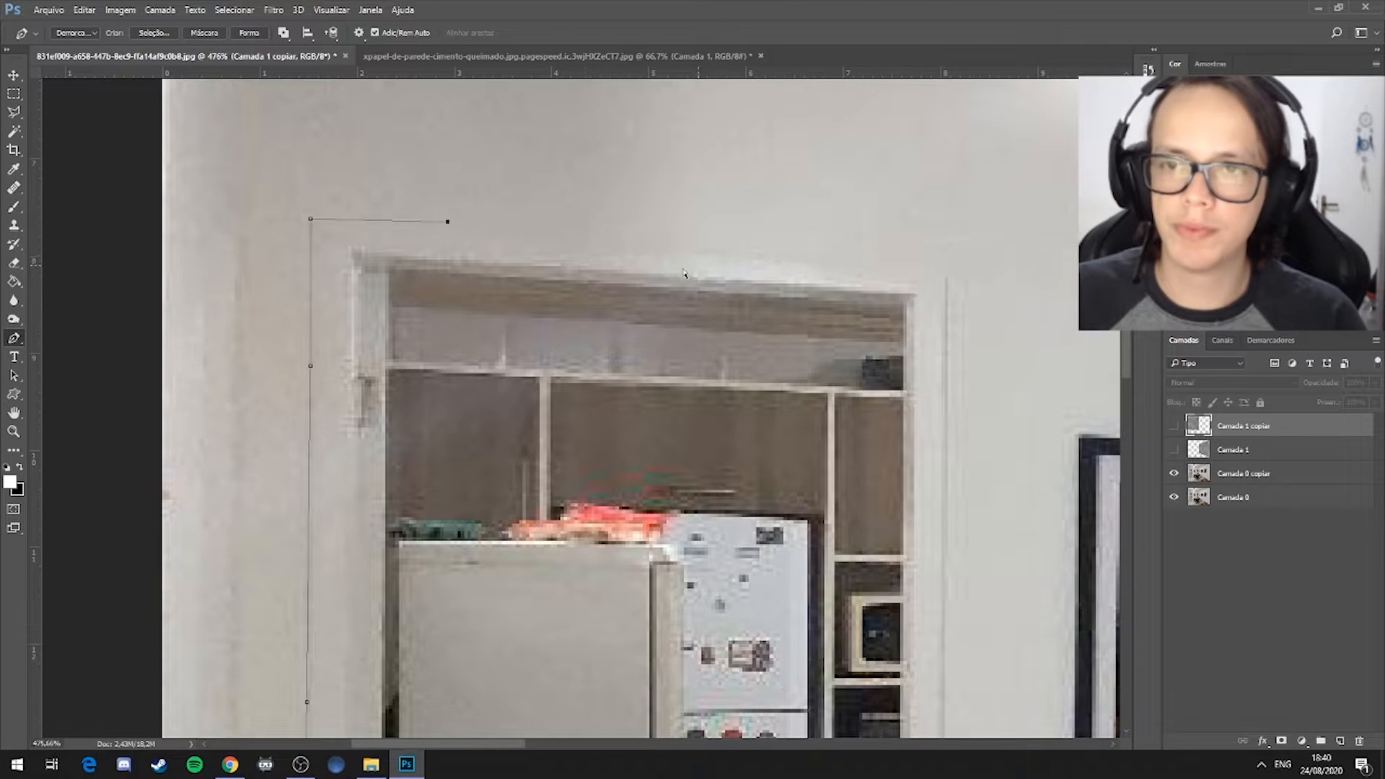
key(ctrl+z)
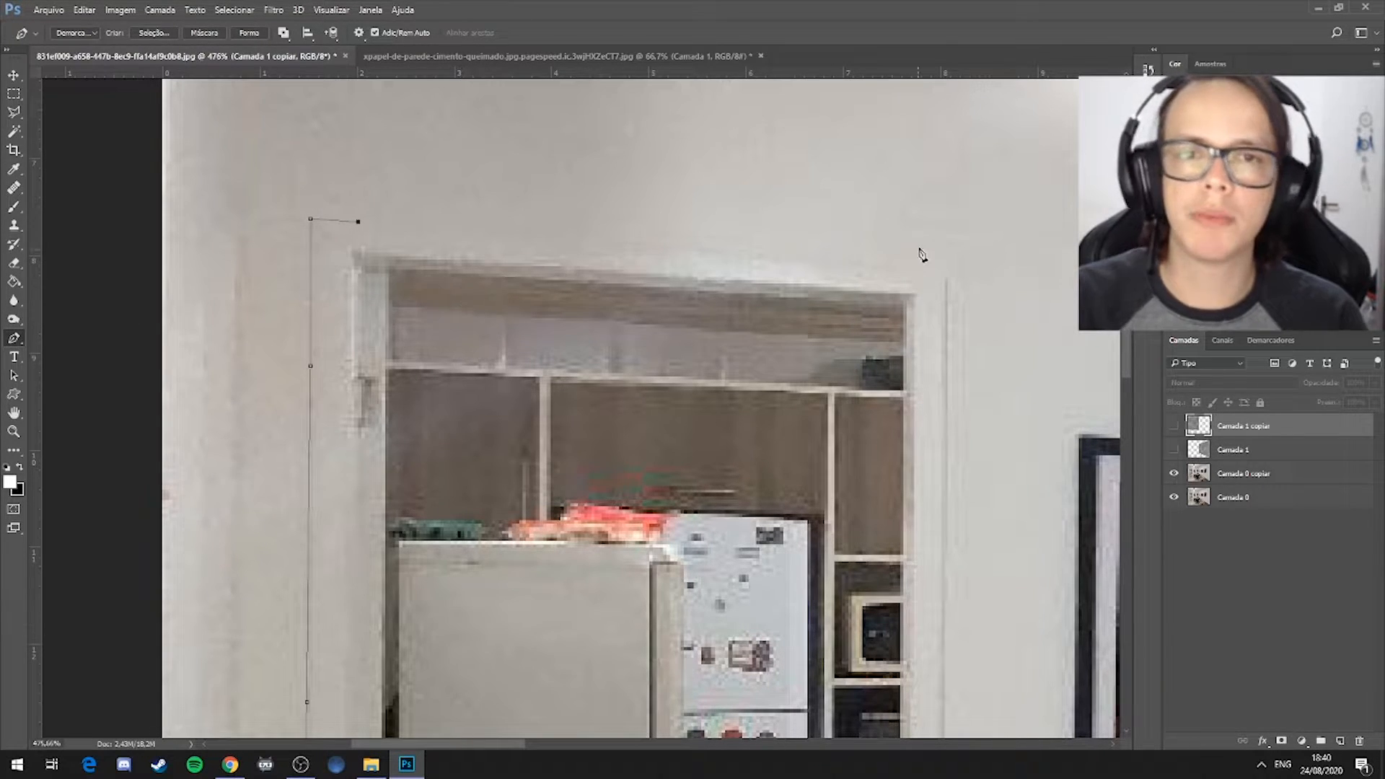
click(946, 239)
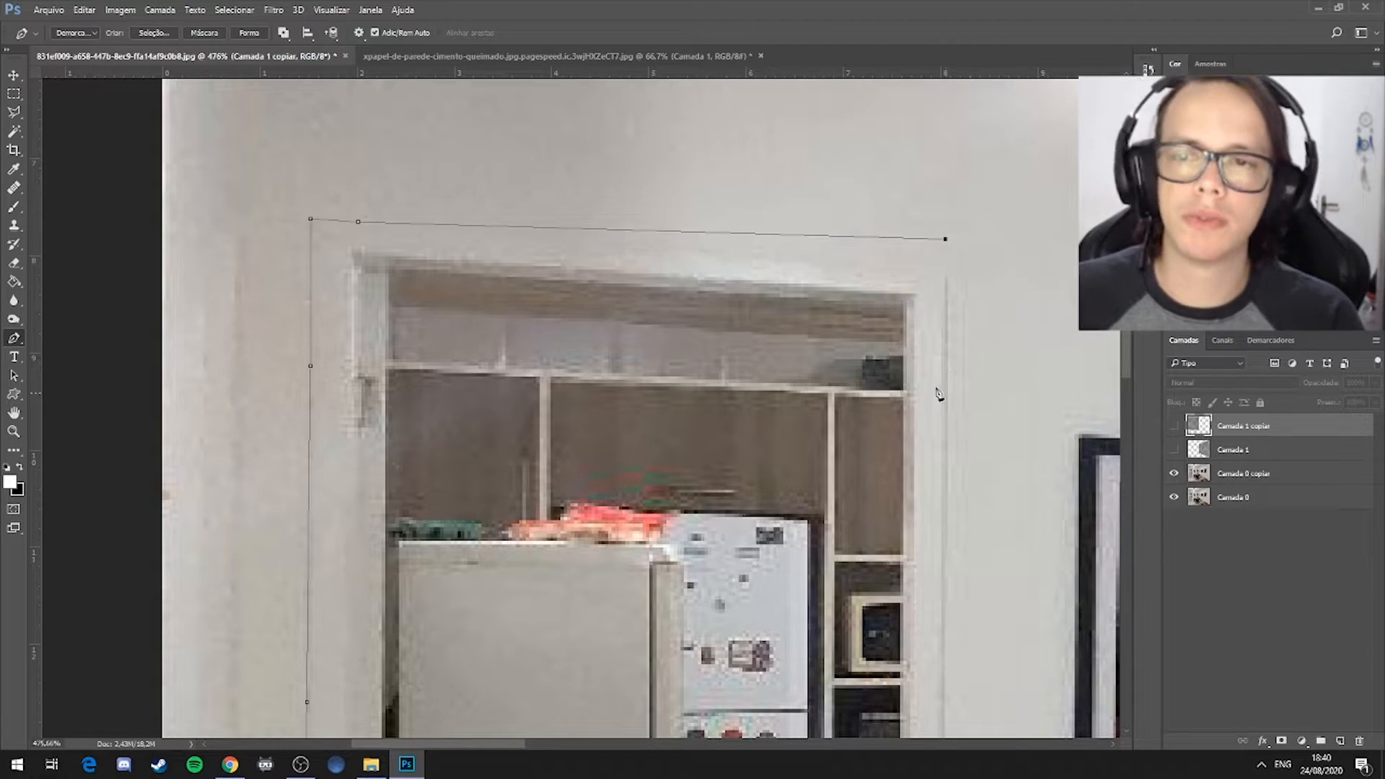
Run the path from the frame's upper-right corner down the first stretch of the frame's right outer edge
scroll(1027, 414, down, 5)
scroll(609, 489, up, 3)
scroll(644, 509, down, 4)
scroll(136, 551, up, 4)
drag(173, 278, 223, 693)
scroll(430, 224, up, 3)
click(596, 309)
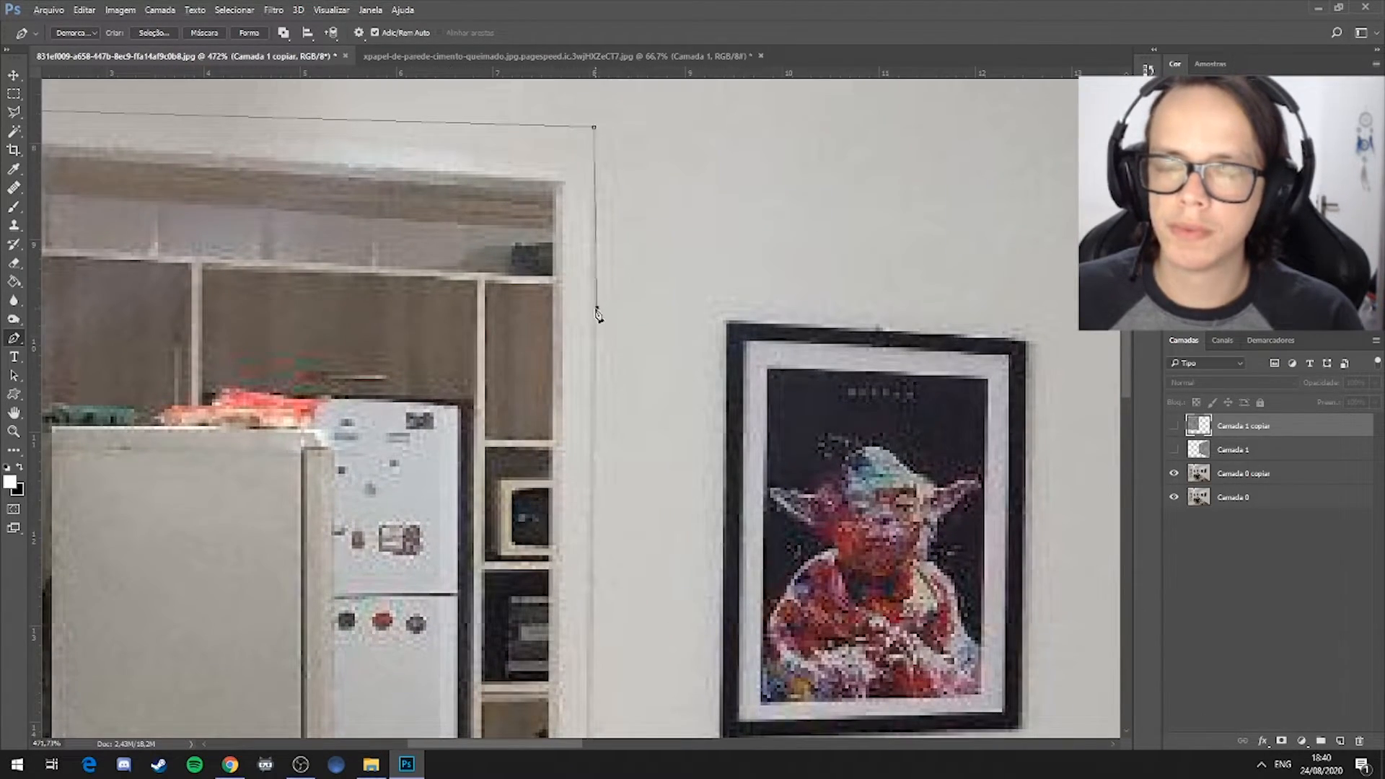
scroll(598, 325, down, 5)
click(590, 378)
scroll(590, 381, down, 1)
scroll(586, 383, up, 2)
key(ctrl+z)
click(591, 436)
key(ctrl+z)
scroll(603, 513, up, 4)
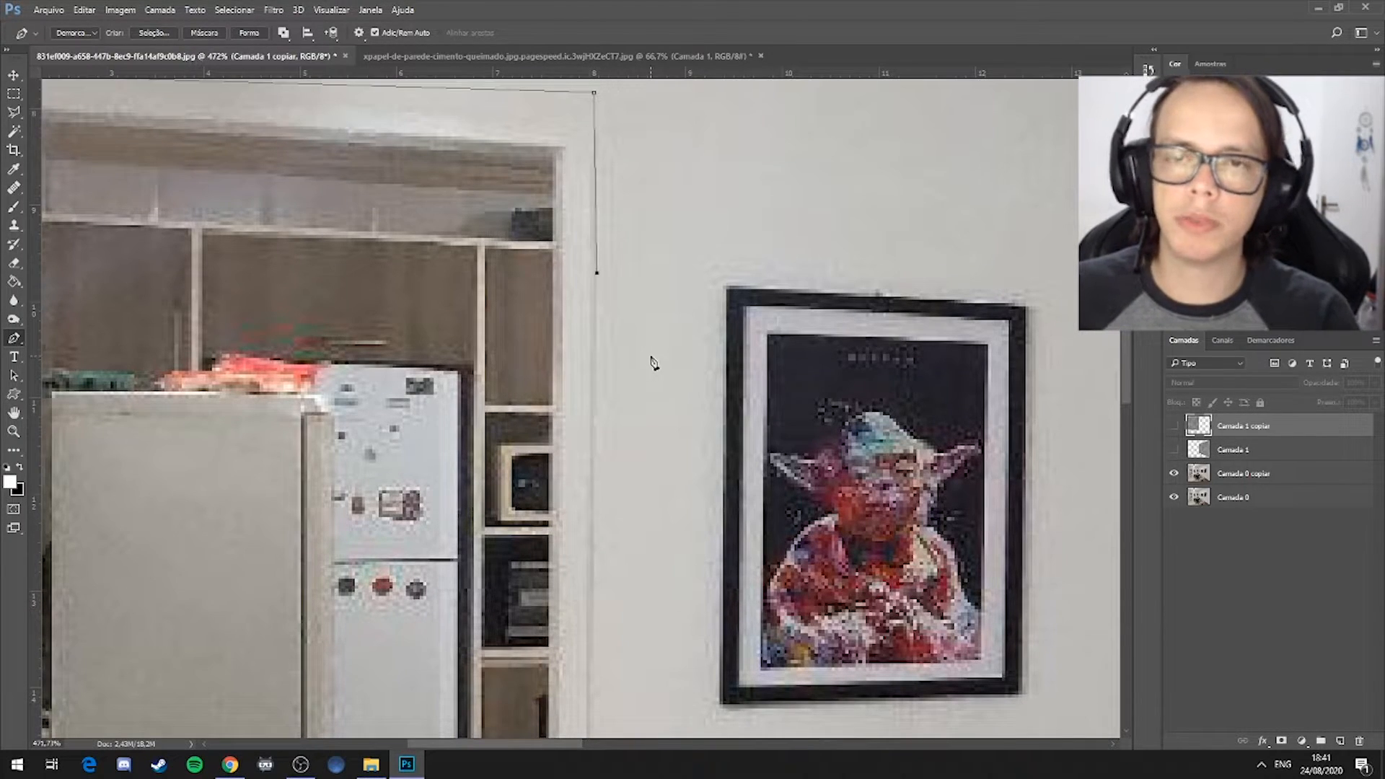
Continue the path down the rest of the door frame's right edge to the top of the skirting
scroll(596, 442, down, 3)
click(595, 441)
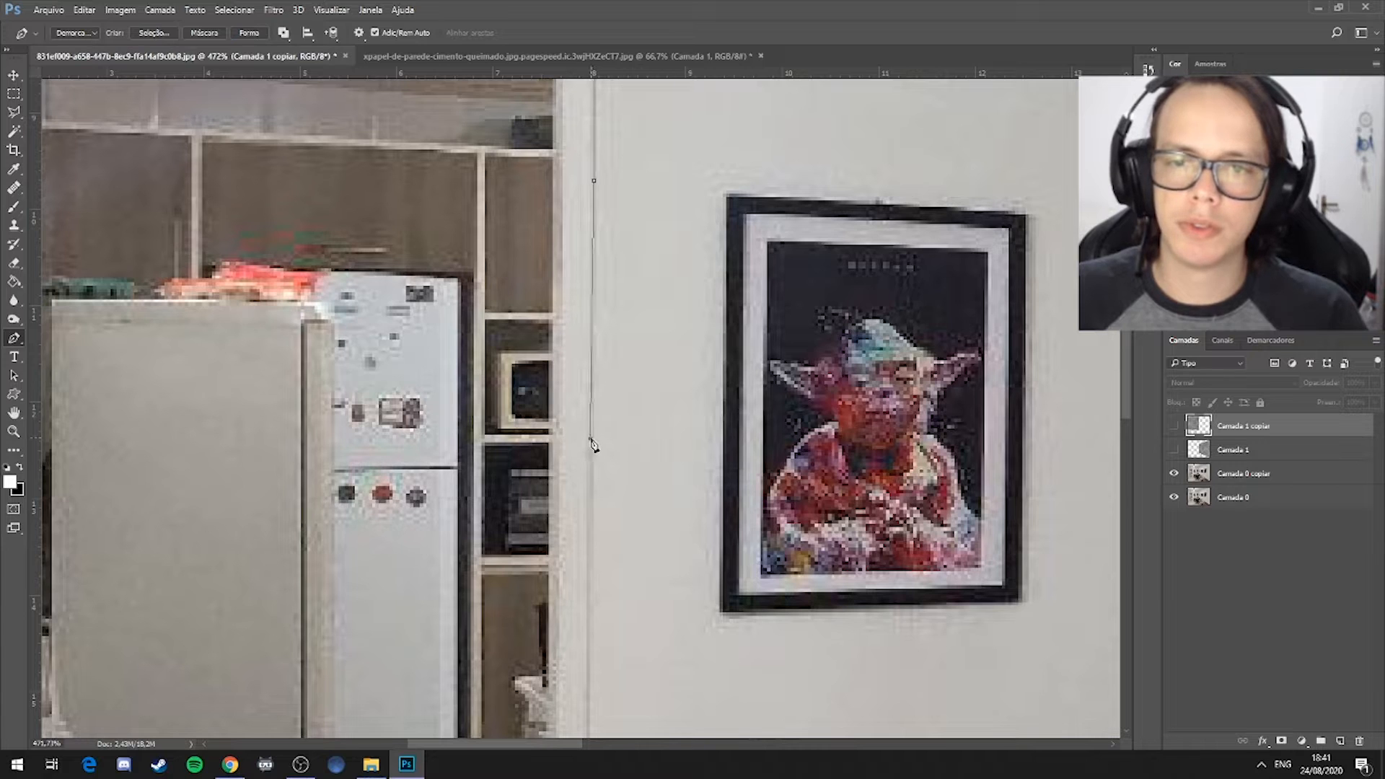
scroll(595, 442, down, 7)
scroll(587, 517, down, 4)
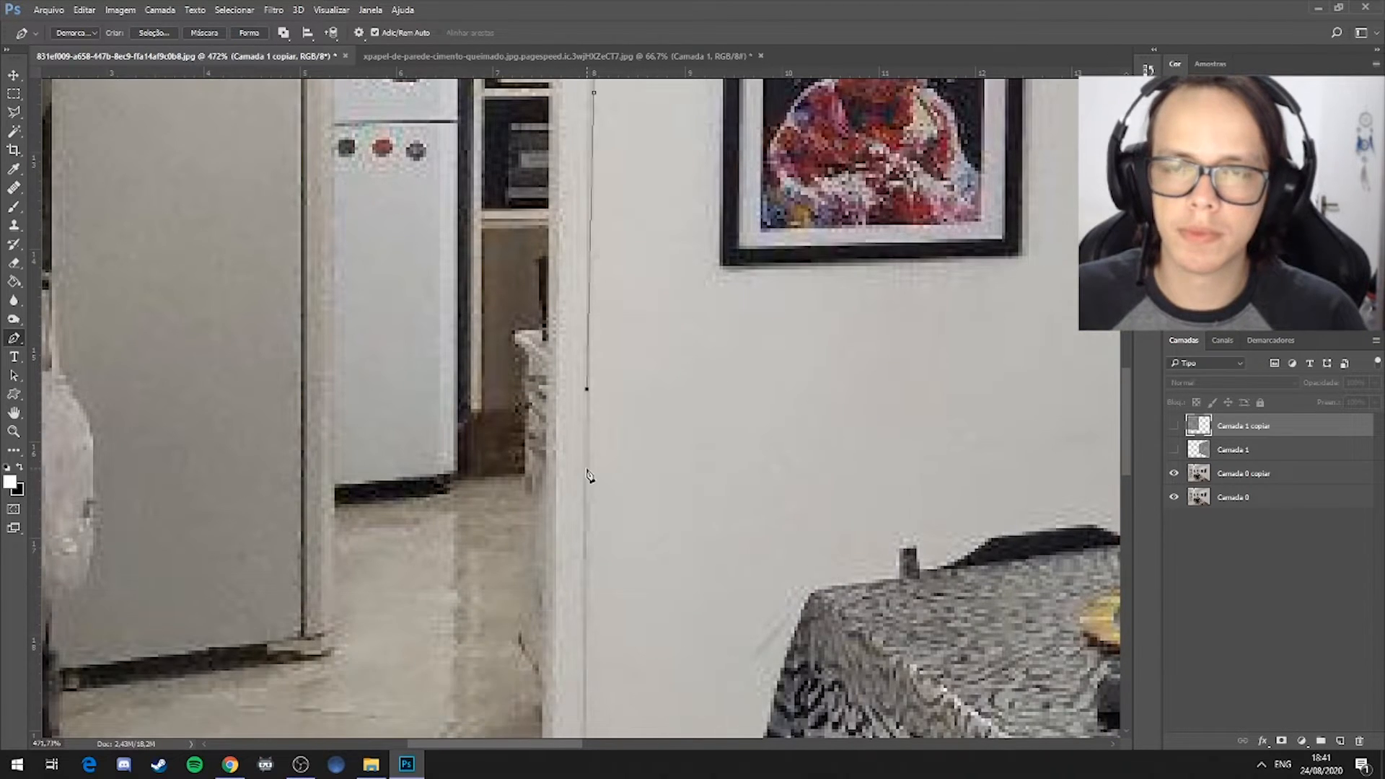
click(587, 609)
scroll(587, 609, down, 4)
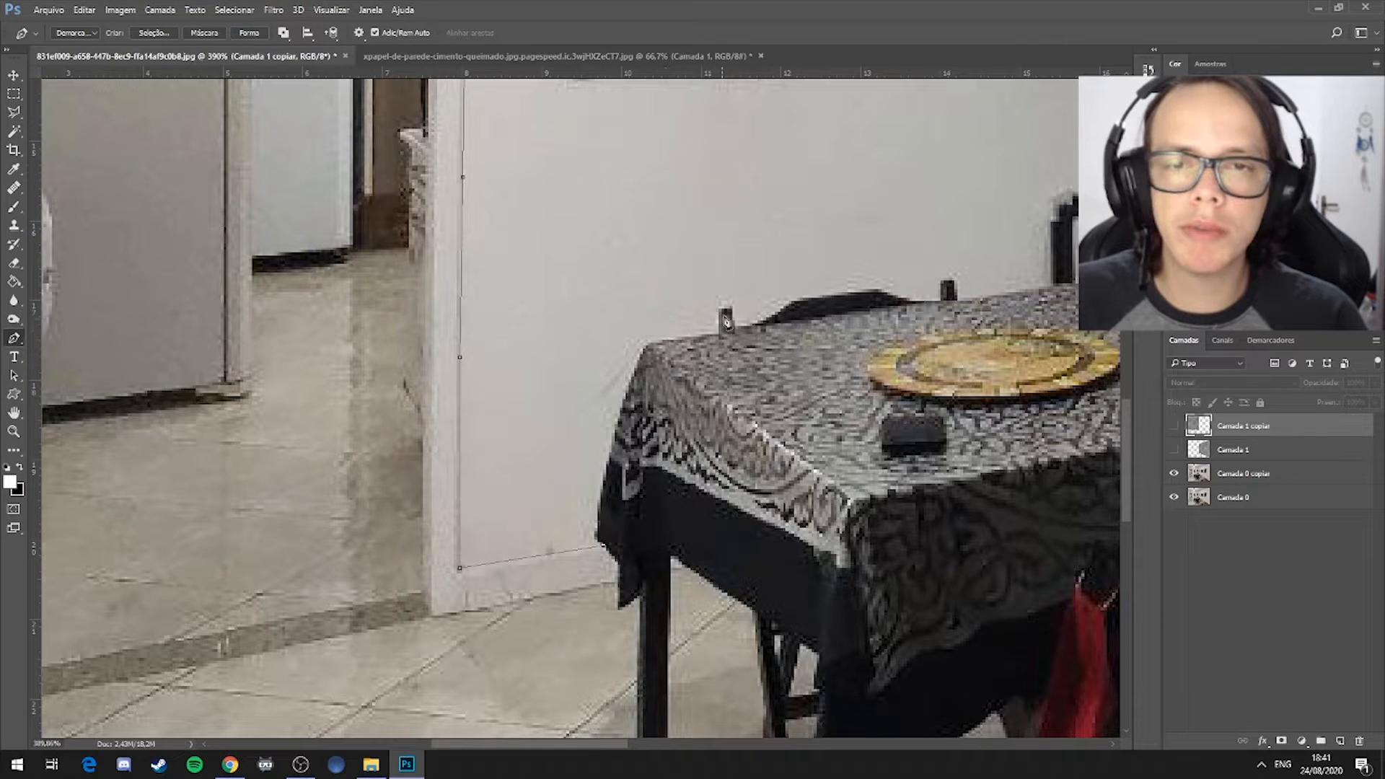
Take the path along the skirting top, up the tablecloth's left edge and over the table corner to the first chair post
drag(1038, 286, 925, 226)
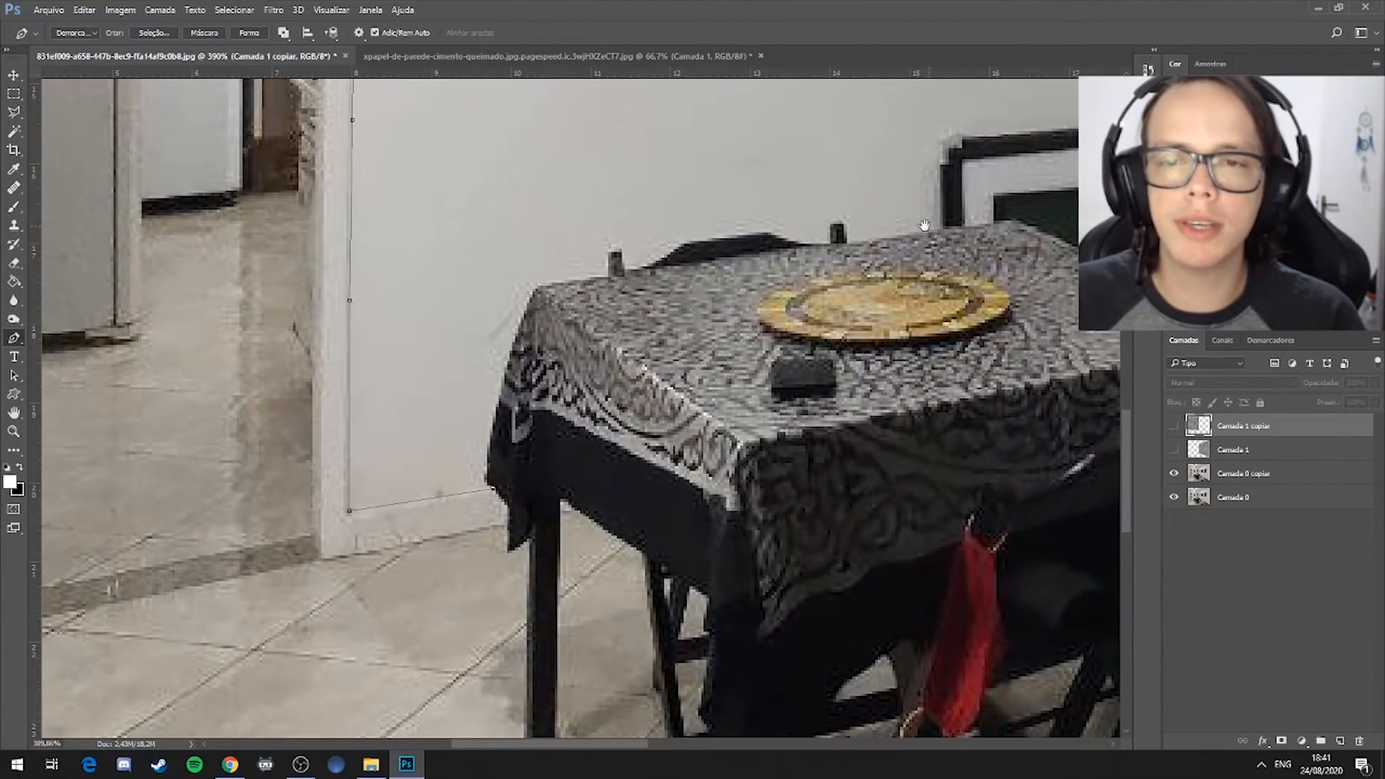
scroll(469, 343, up, 2)
click(496, 507)
click(500, 456)
click(516, 388)
click(547, 283)
click(560, 273)
drag(701, 246, 688, 314)
scroll(688, 314, up, 6)
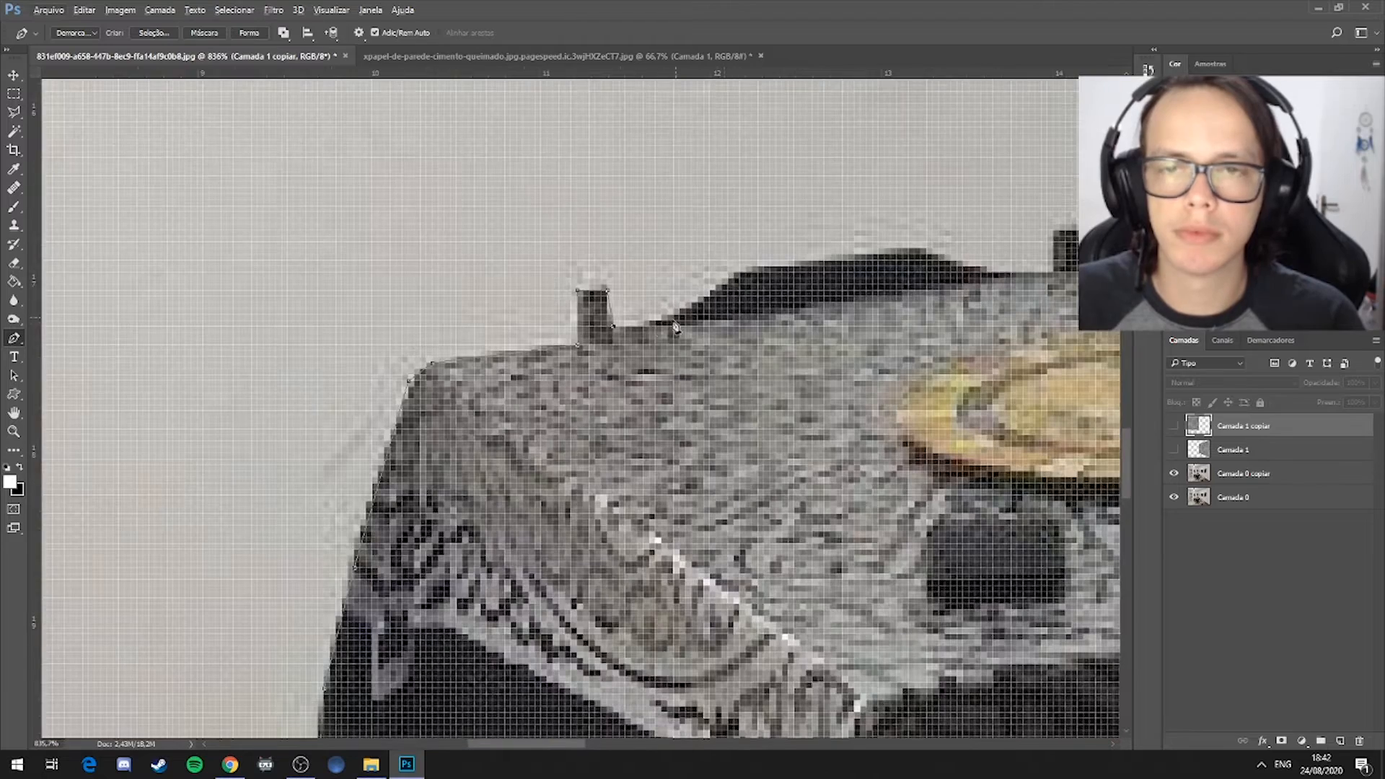
Trace the curved backrest of the chair behind the table, from the first post across to the second
click(632, 328)
click(684, 310)
click(723, 285)
click(740, 267)
click(914, 250)
click(945, 259)
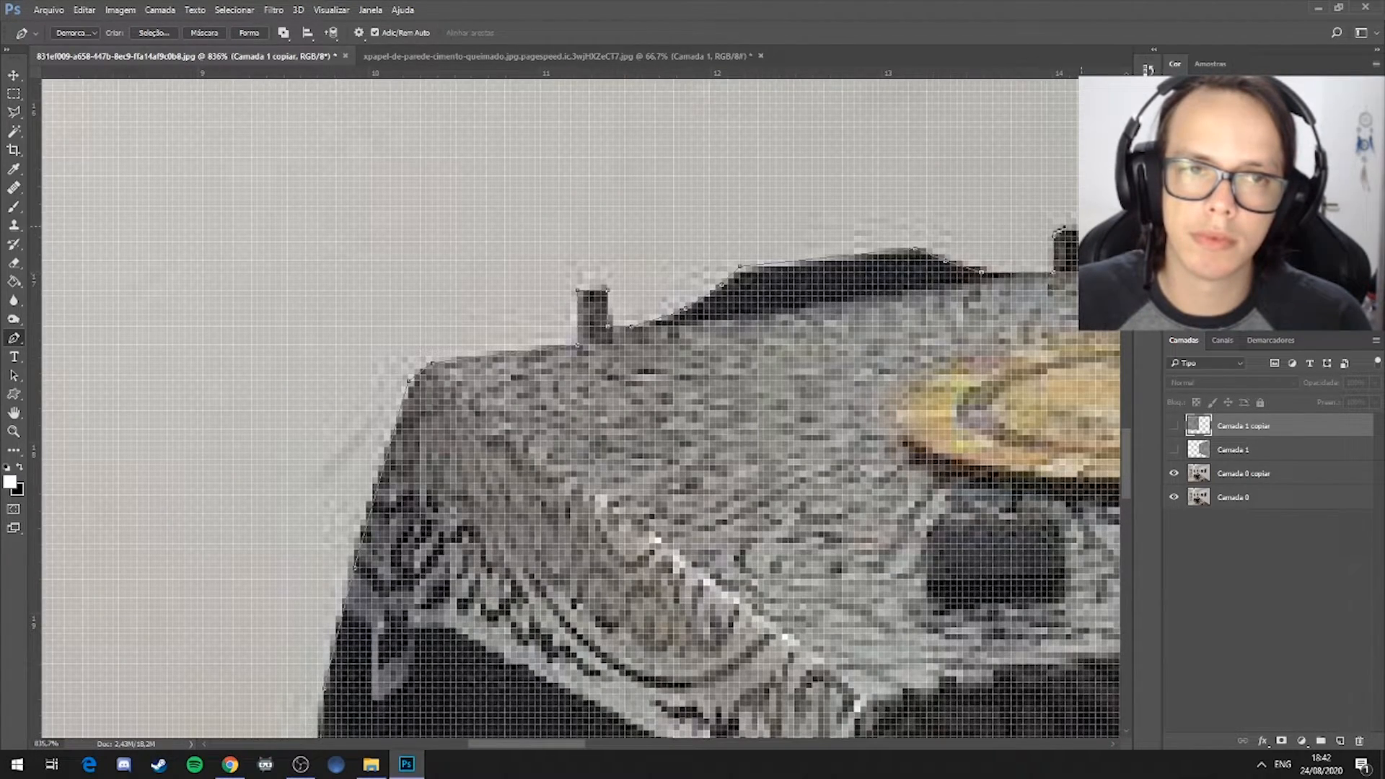
drag(1057, 235, 512, 391)
Follow the tabletop to the black frame behind the table and trace the frame's left side and top edge
click(749, 398)
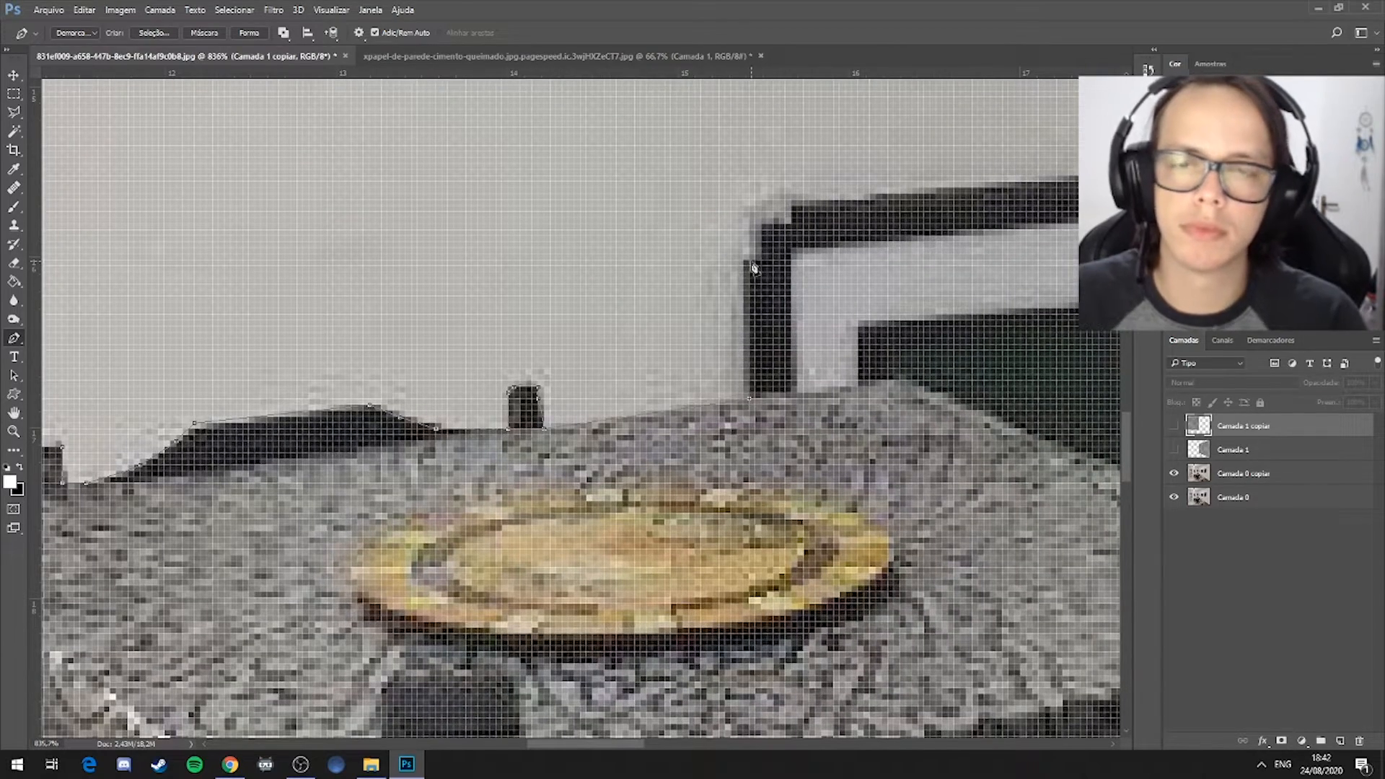
click(743, 194)
drag(743, 193, 447, 287)
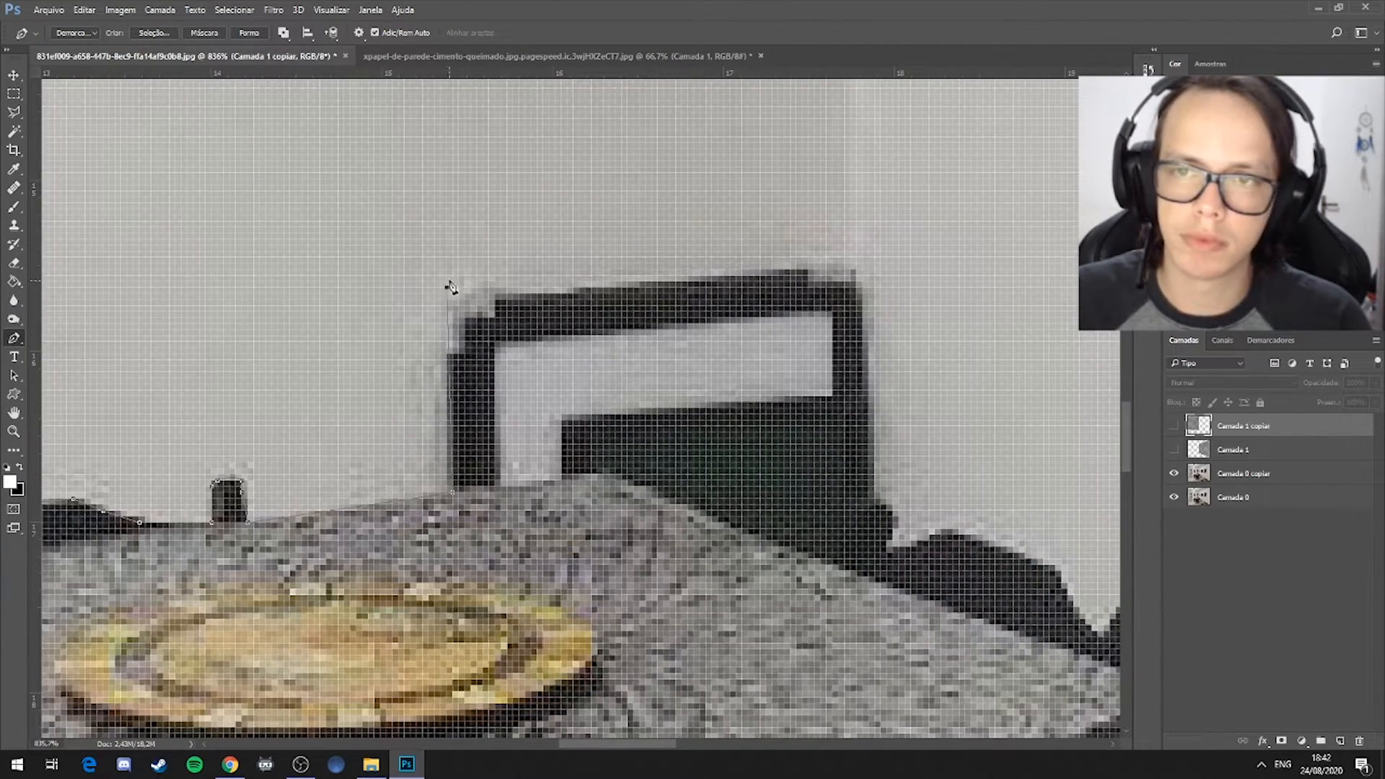
click(857, 258)
scroll(862, 264, up, 4)
scroll(859, 264, down, 3)
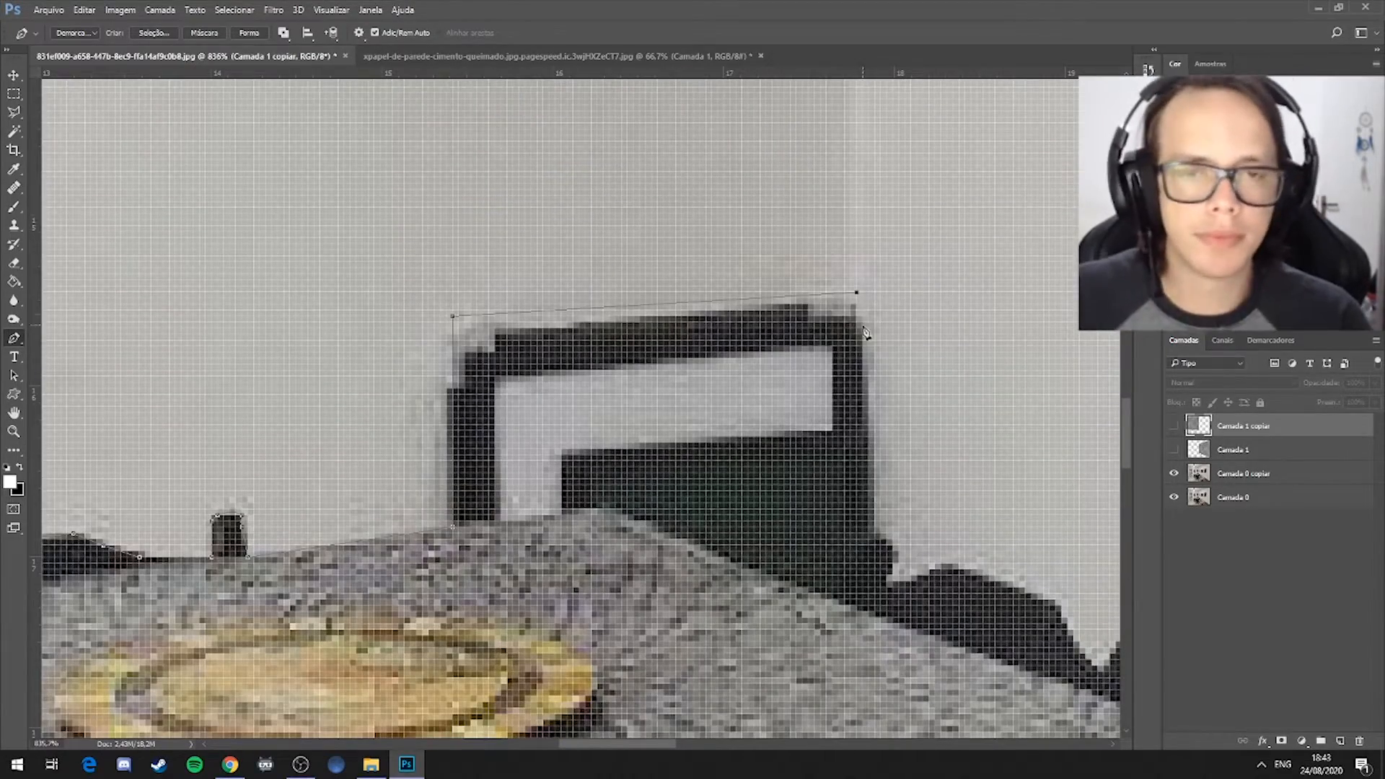
Trace down the black frame's right side, around the small chair knob and along the top of the adjoining backrest
scroll(865, 310, up, 4)
scroll(864, 288, down, 5)
click(874, 464)
click(887, 471)
click(892, 476)
click(893, 488)
click(888, 506)
click(893, 513)
click(917, 513)
click(1057, 532)
Trace the sloping end of the chair backrest down to the dark post at the table's far corner
scroll(1056, 533, down, 3)
scroll(1057, 532, right, 5)
click(680, 338)
click(692, 357)
click(698, 369)
click(704, 381)
click(710, 388)
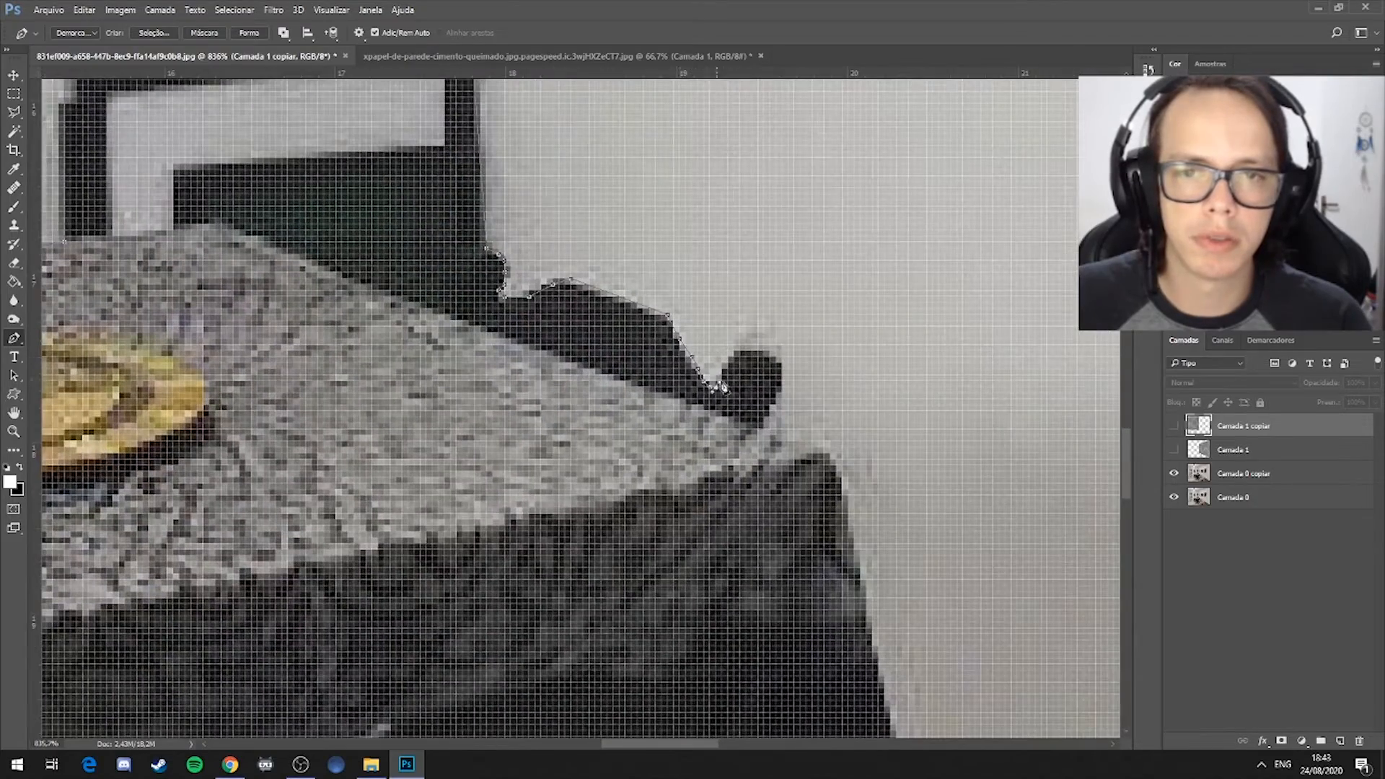
Take the path around the table's right corner and down the hanging edge of the tablecloth
click(831, 456)
drag(857, 550, 715, 319)
click(730, 428)
click(748, 496)
click(756, 520)
drag(794, 553, 368, 280)
Run the path along the base of the right-hand wall from the tablecloth to the sofa
click(780, 457)
drag(780, 456, 382, 254)
click(858, 492)
drag(858, 492, 369, 272)
Trace the rounded top of the sofa's backrest with closely spaced anchor points
click(767, 464)
click(778, 453)
click(815, 440)
drag(845, 440, 857, 440)
click(888, 446)
click(911, 452)
click(942, 471)
click(960, 477)
click(990, 500)
click(1013, 518)
click(1033, 542)
click(1056, 561)
click(1087, 591)
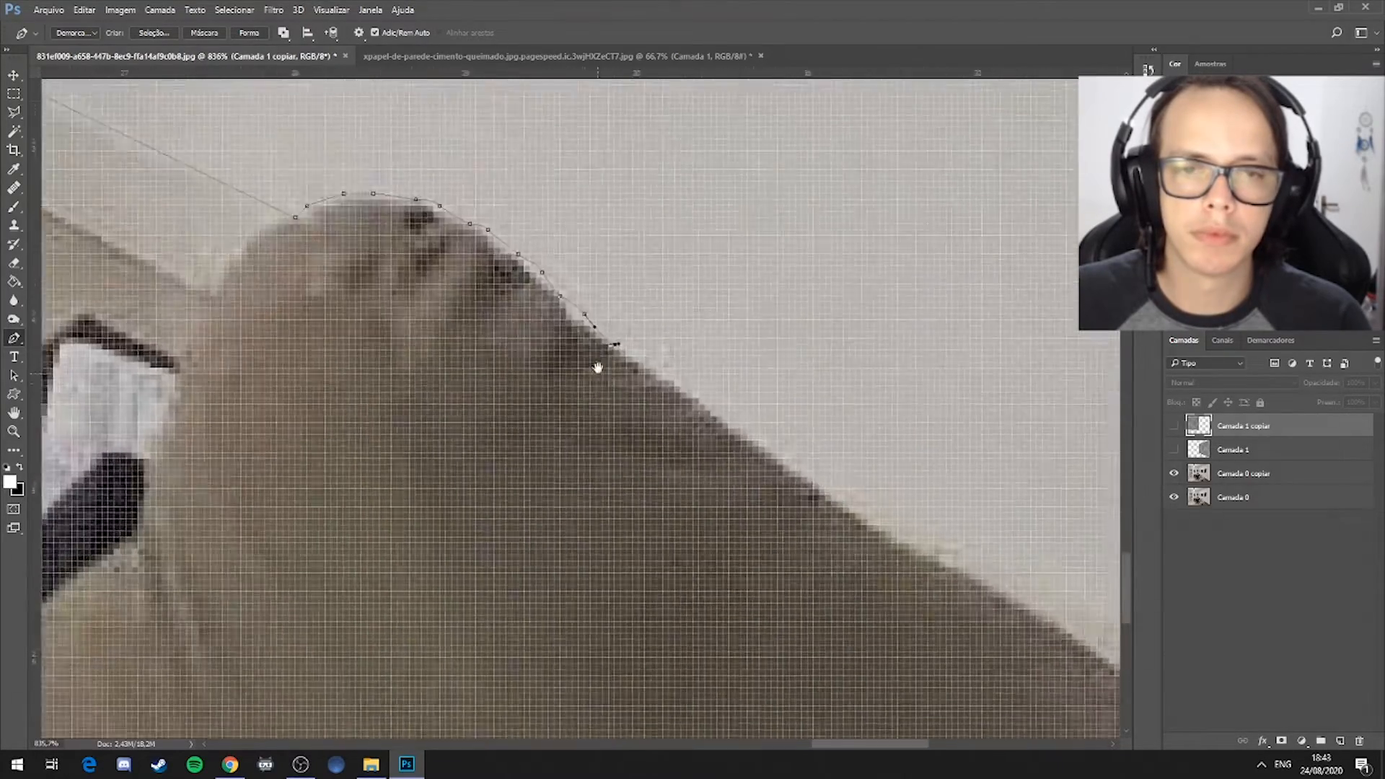
Continue the path down the long sloping edge of the sofa toward the photo's right side
drag(985, 568, 478, 298)
click(619, 397)
click(748, 474)
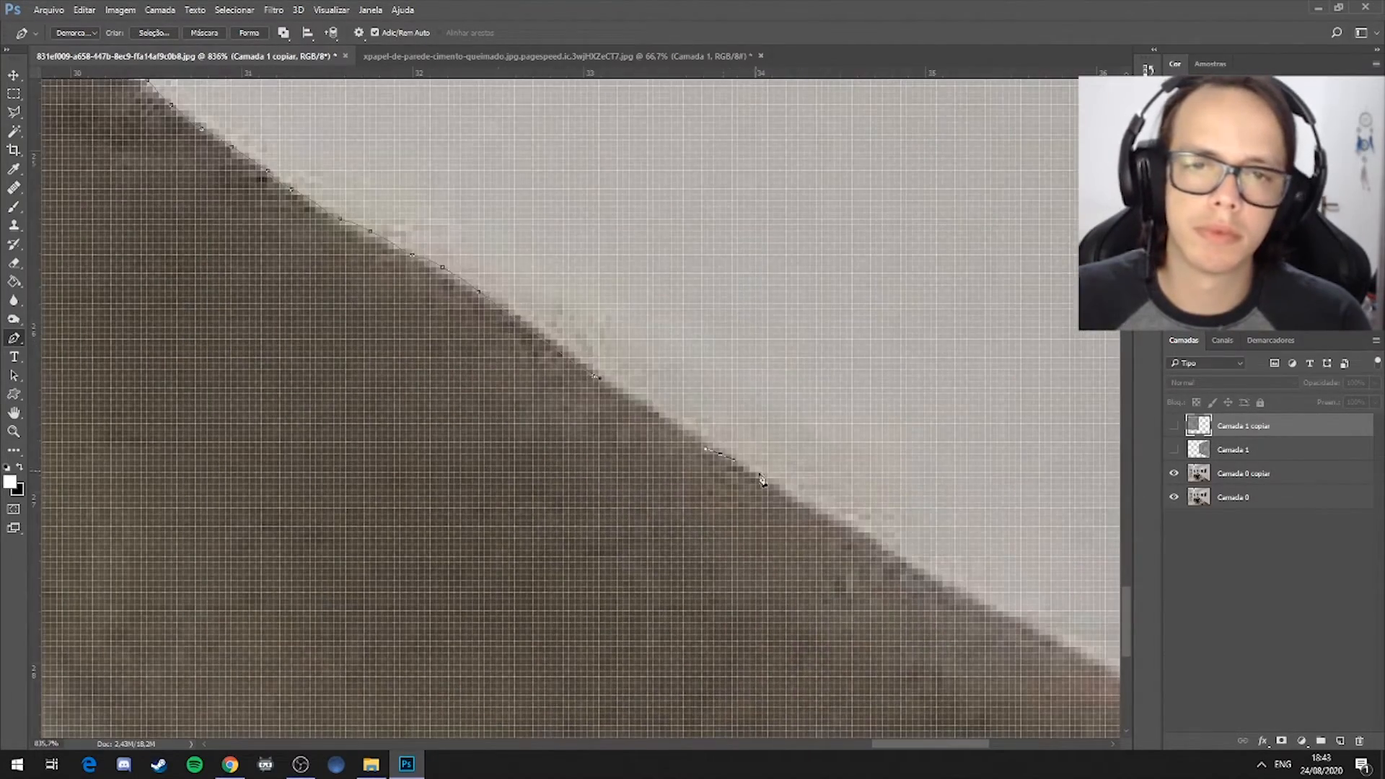
click(788, 493)
click(818, 517)
click(855, 535)
drag(884, 547, 905, 560)
drag(926, 572, 563, 331)
Take the path to the photo's right edge and up that edge to the underside of the ceiling moulding
scroll(792, 323, down, 5)
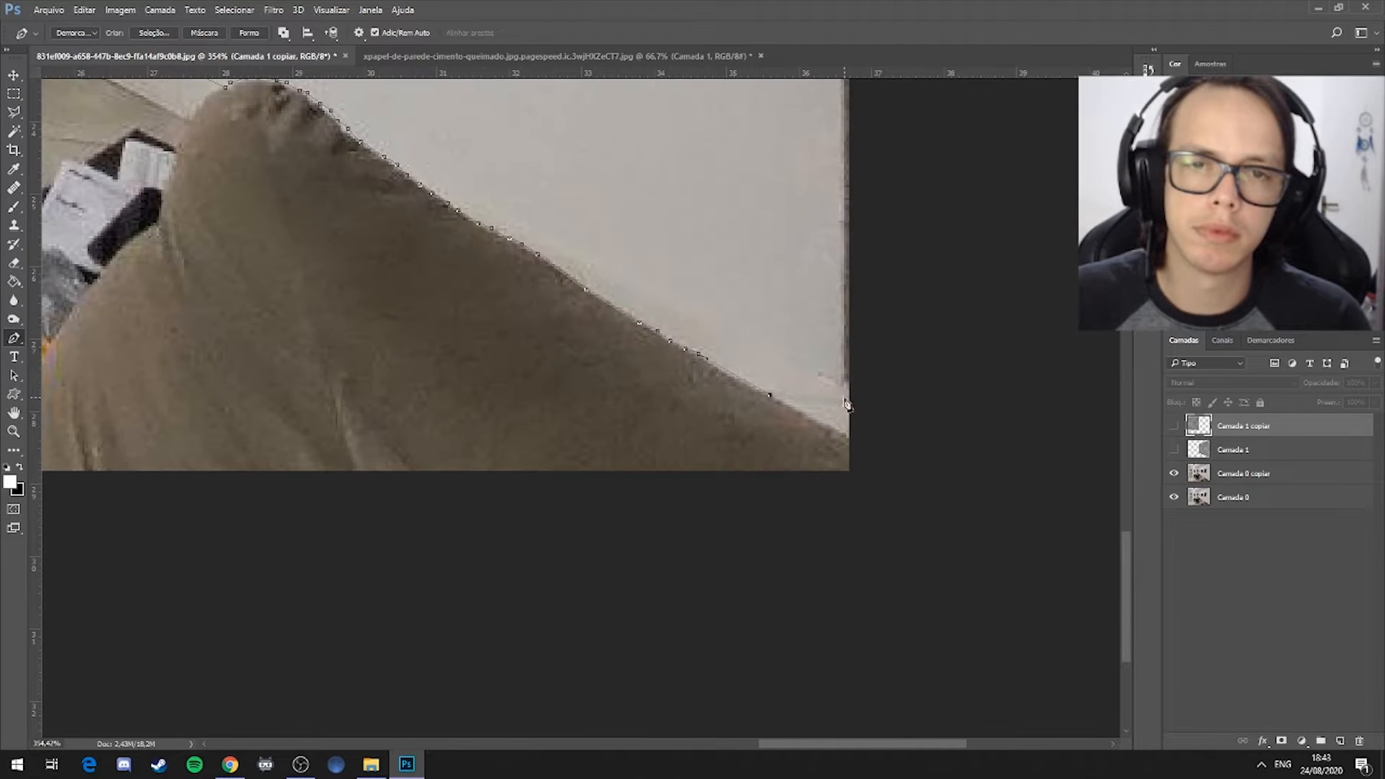
scroll(850, 248, up, 6)
scroll(847, 209, up, 11)
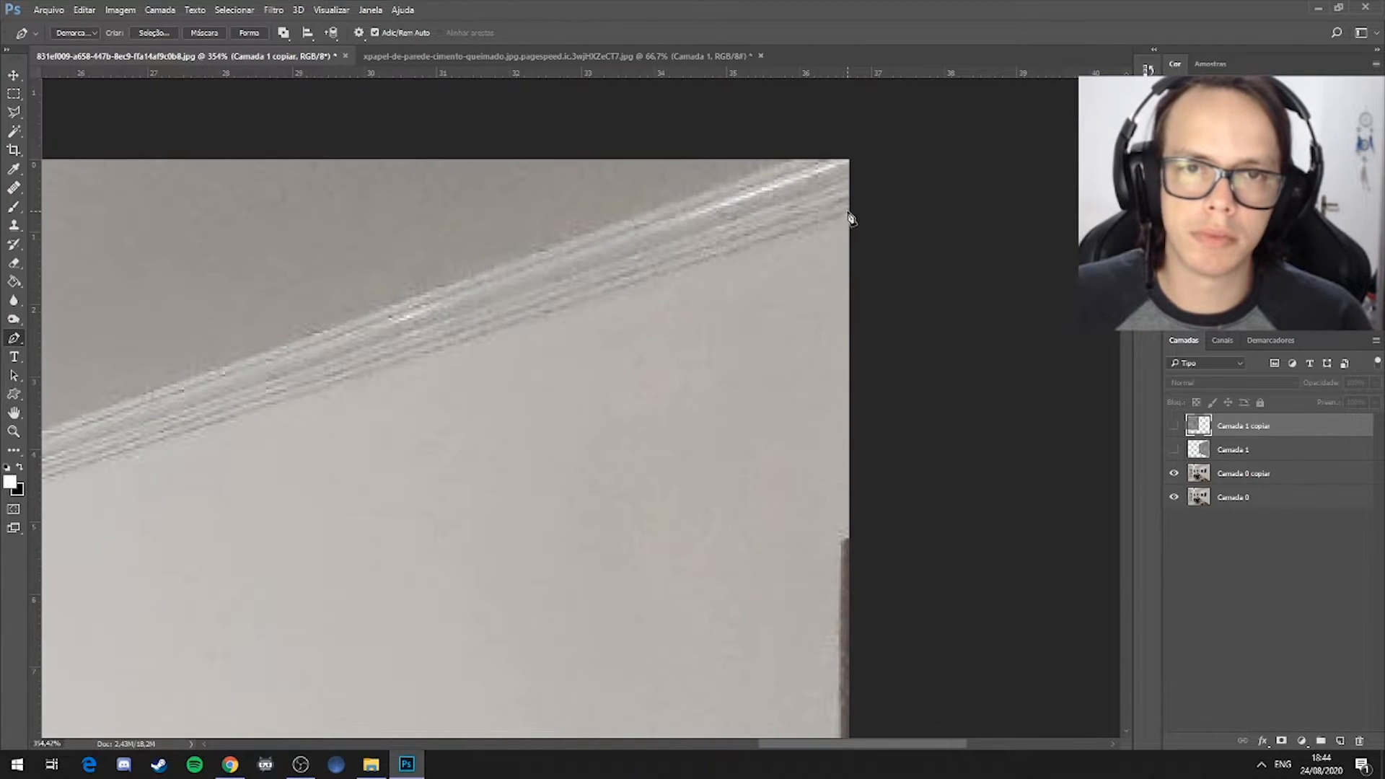
click(846, 212)
Follow the lower edge of the ceiling moulding from the photo's right edge back toward the light
click(304, 396)
drag(355, 420, 948, 289)
click(431, 404)
click(490, 436)
drag(269, 424, 786, 452)
Trace the rounded underside of the light at the top of the wall with closely spaced anchor points
click(496, 386)
click(496, 391)
click(489, 398)
click(481, 409)
click(468, 413)
drag(450, 416, 447, 416)
click(435, 414)
click(402, 381)
click(396, 365)
Run the path along the top of the back wall from the light to the room corner above the door
drag(262, 414, 619, 420)
click(147, 297)
drag(139, 529, 441, 271)
click(433, 415)
scroll(443, 288, up, 3)
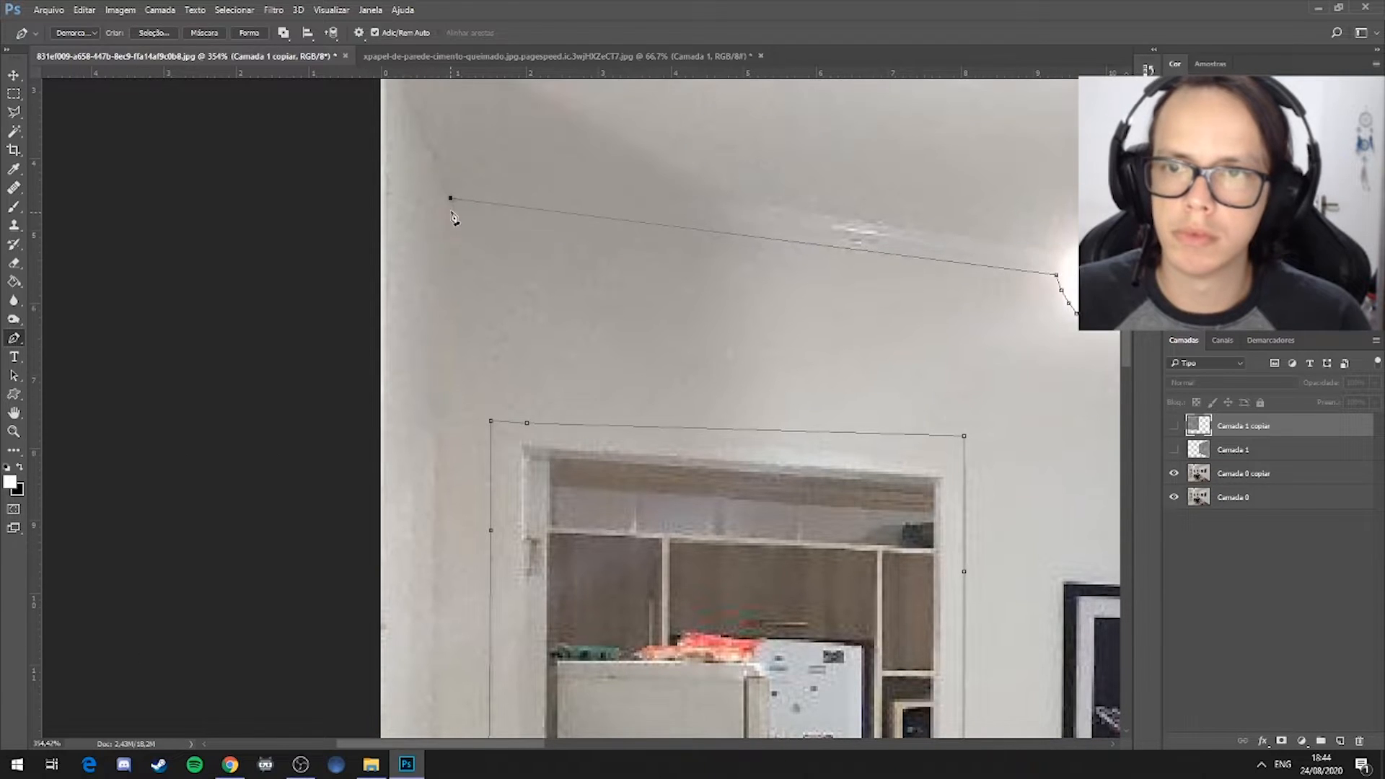
click(434, 643)
scroll(431, 626, down, 6)
scroll(478, 497, up, 5)
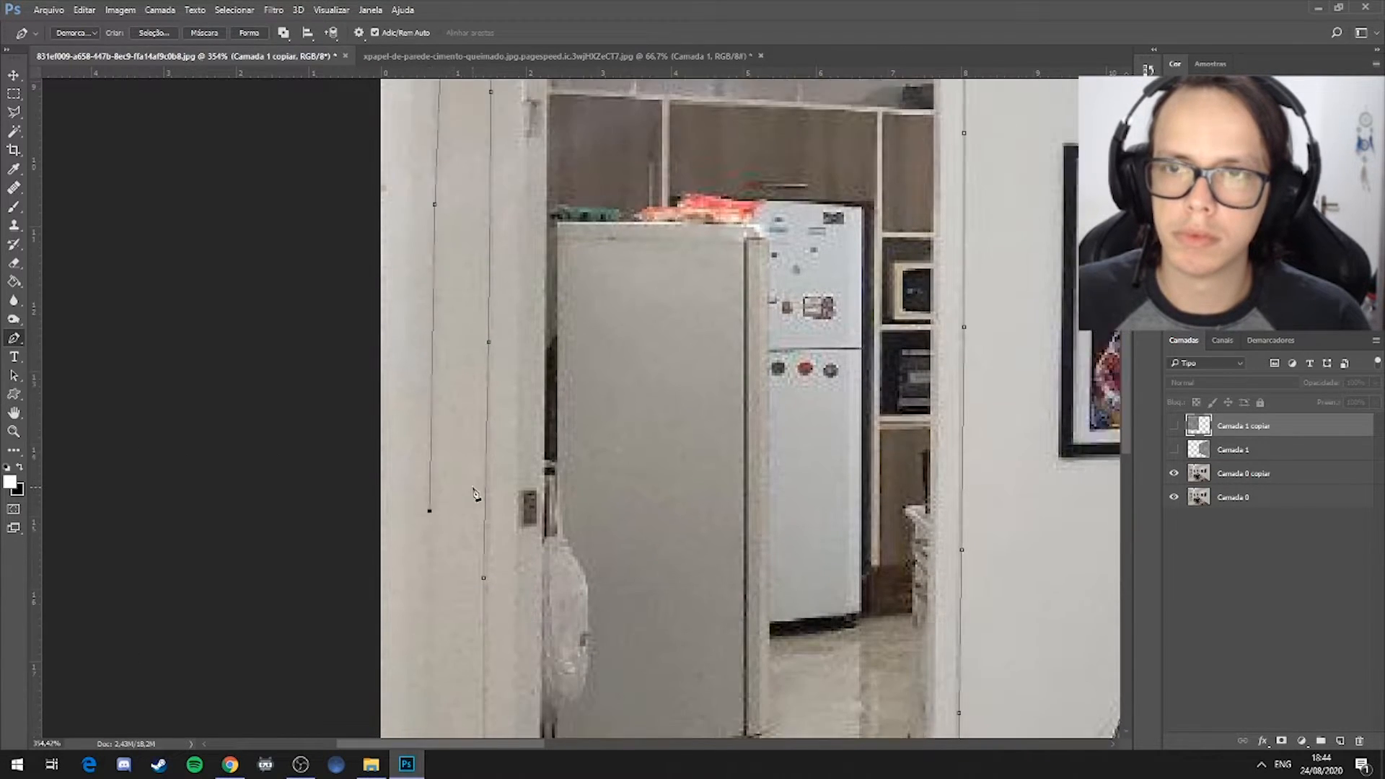
scroll(560, 342, left, 1)
click(531, 176)
click(516, 562)
click(531, 117)
click(516, 562)
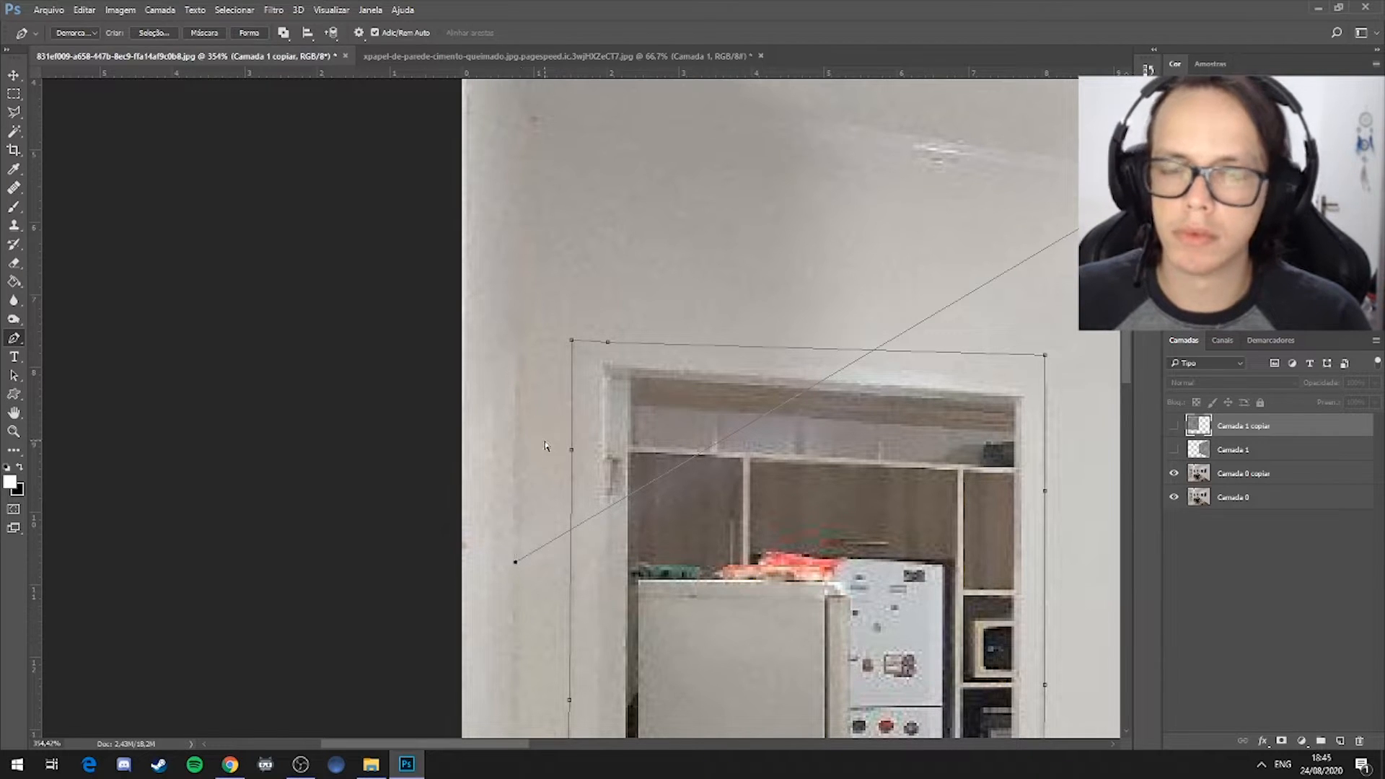
click(1150, 70)
click(1053, 297)
click(1057, 232)
click(1046, 216)
drag(894, 207, 599, 265)
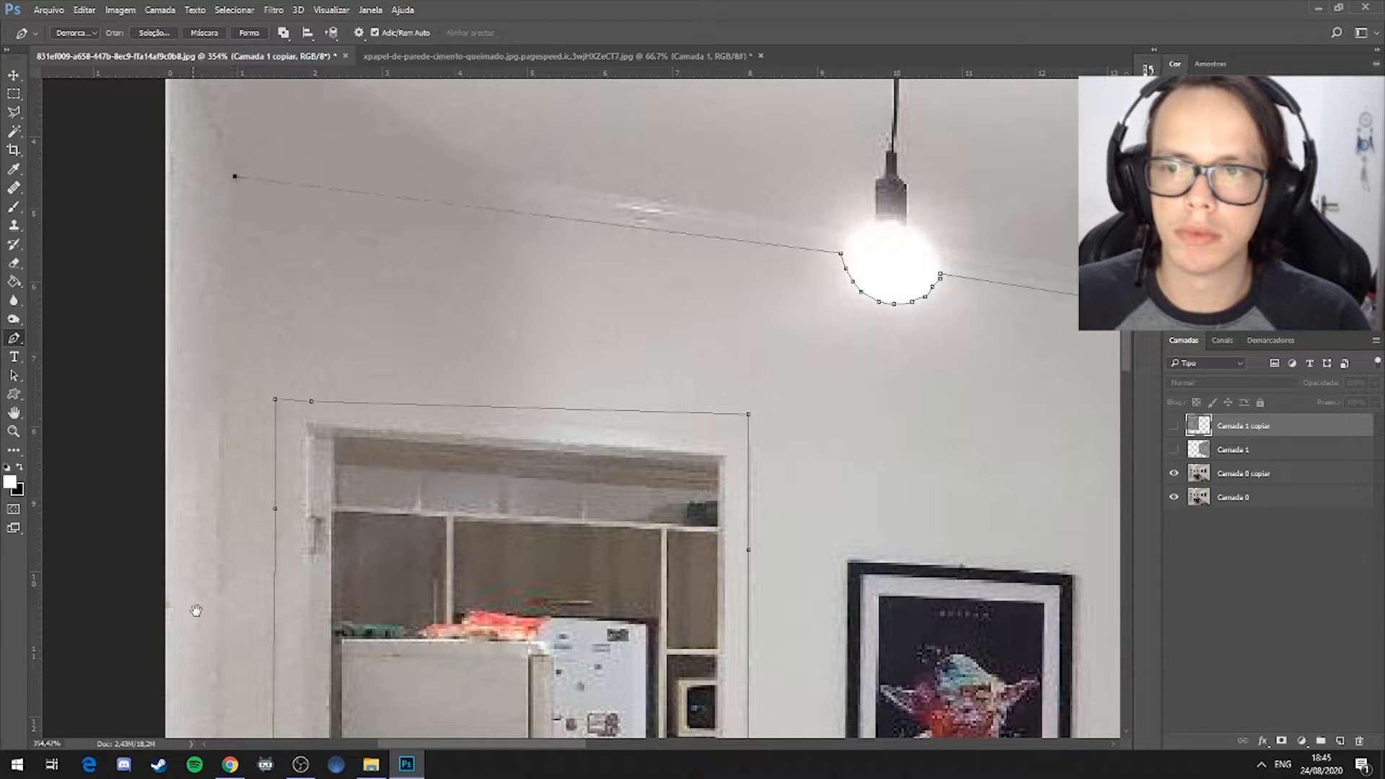
Run the path down the wall corner beside the door to the top of the baseboard, closing the outline
scroll(210, 592, down, 10)
click(212, 617)
scroll(212, 616, down, 8)
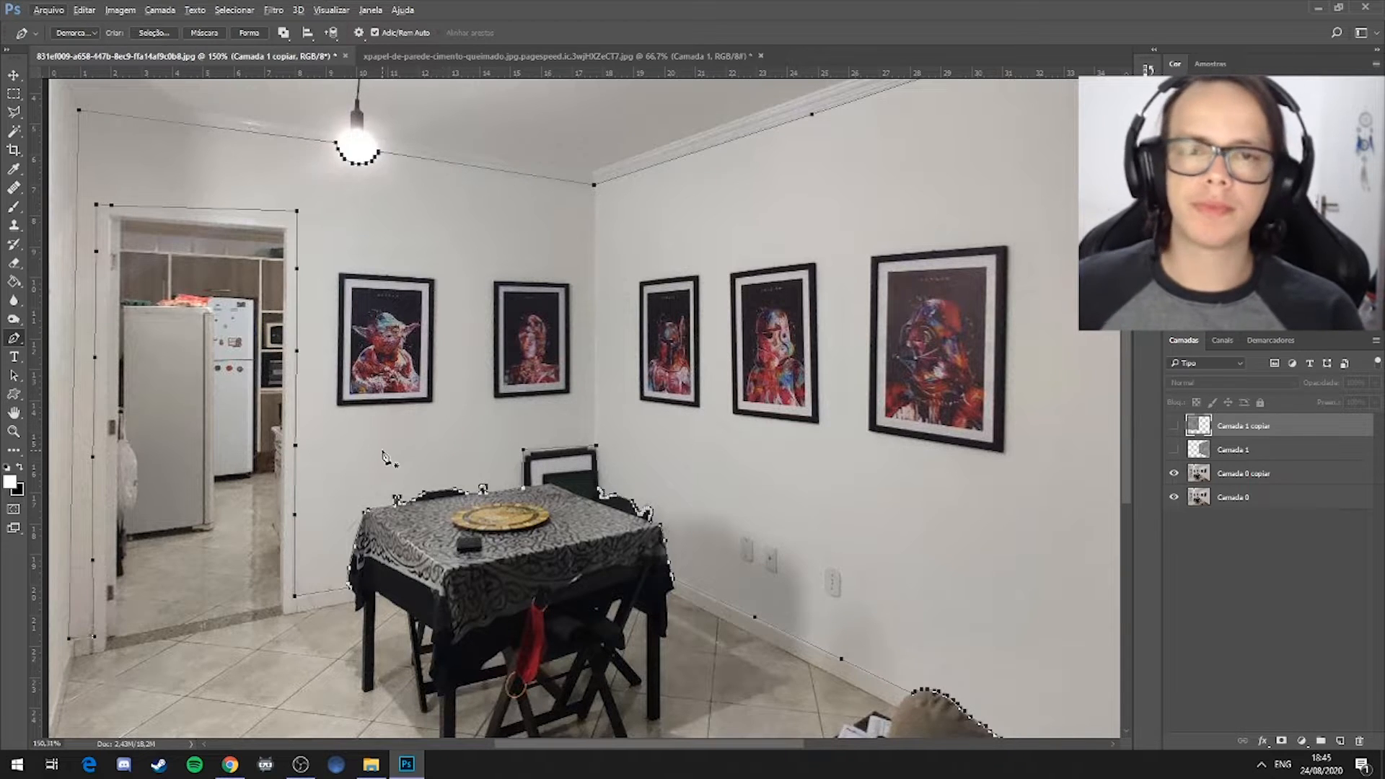
Inspect the finished wall path around the door, baseboard, table, sofa and ceiling
scroll(610, 408, down, 3)
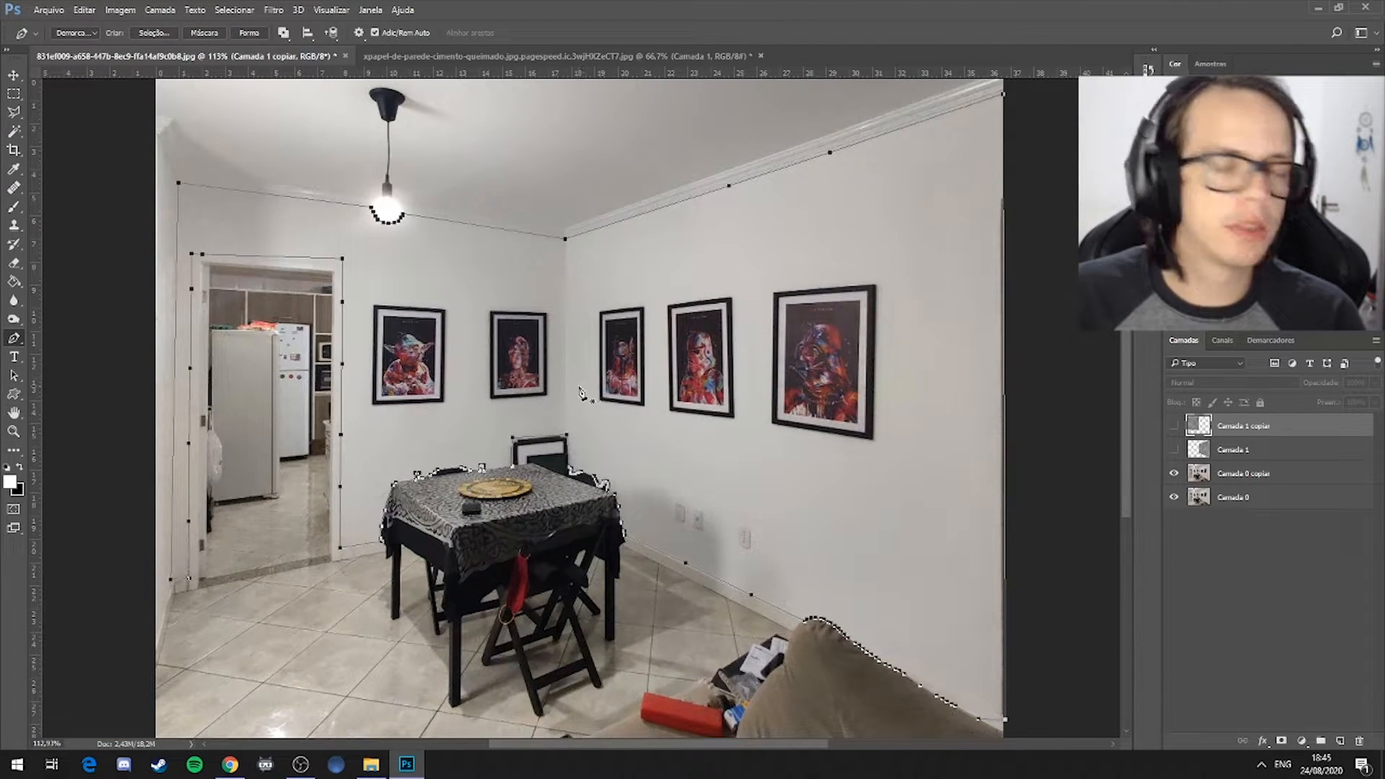
scroll(580, 393, down, 2)
scroll(309, 718, up, 3)
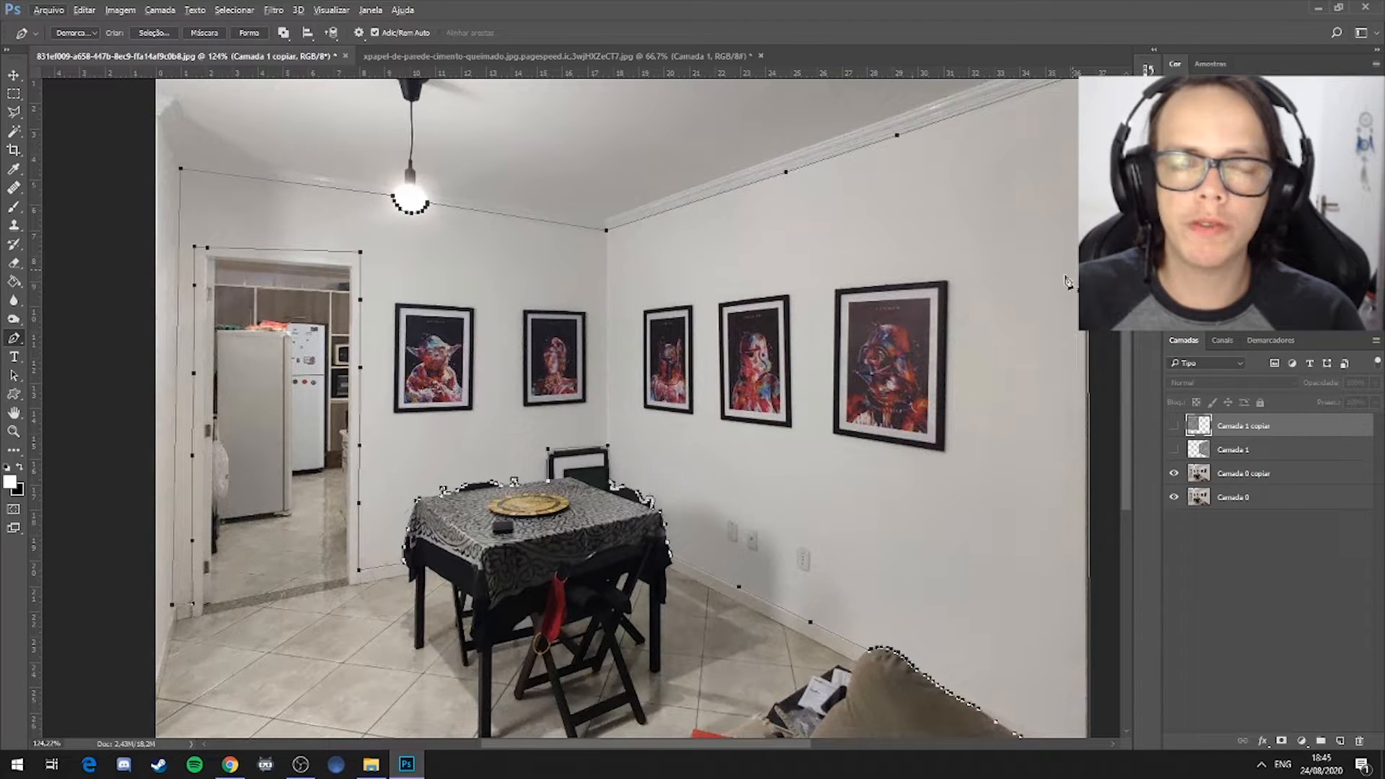
scroll(1074, 277, down, 2)
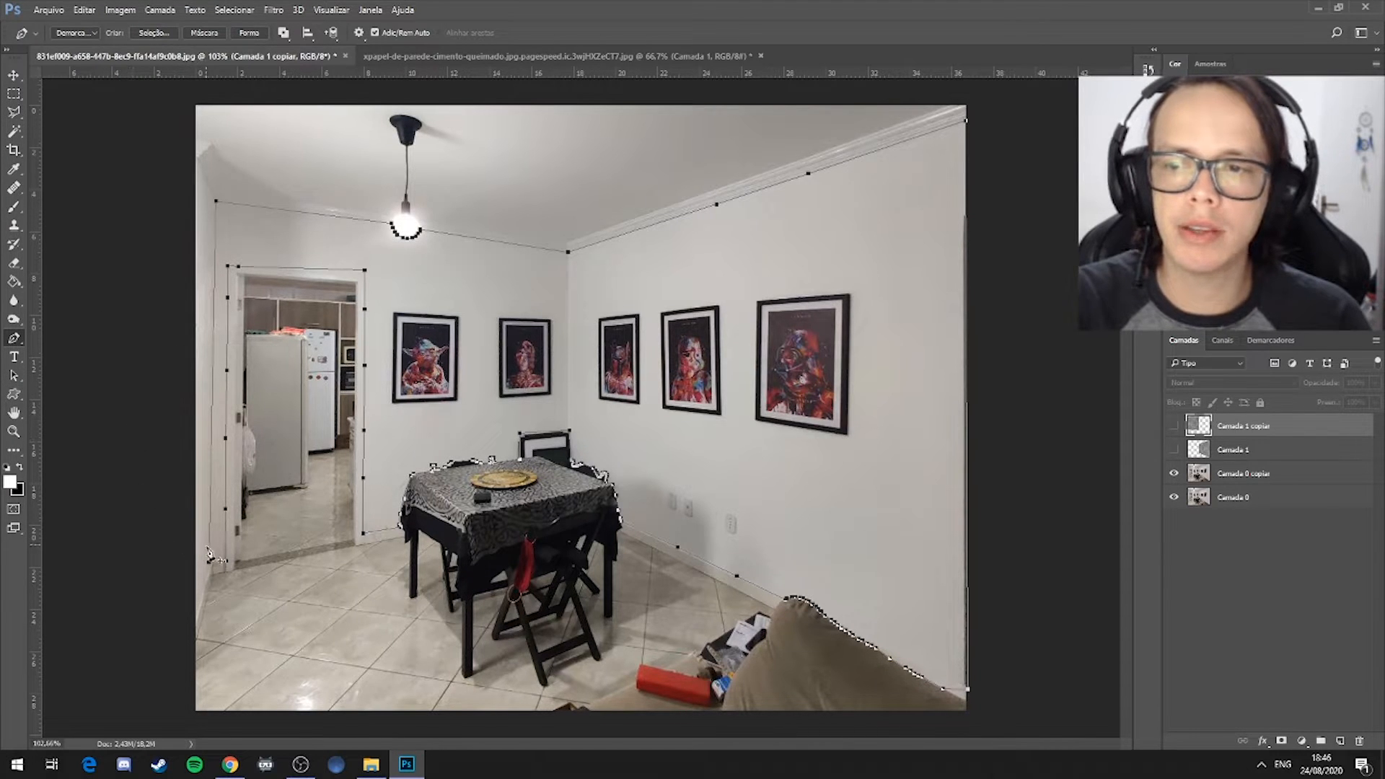
scroll(209, 592, up, 6)
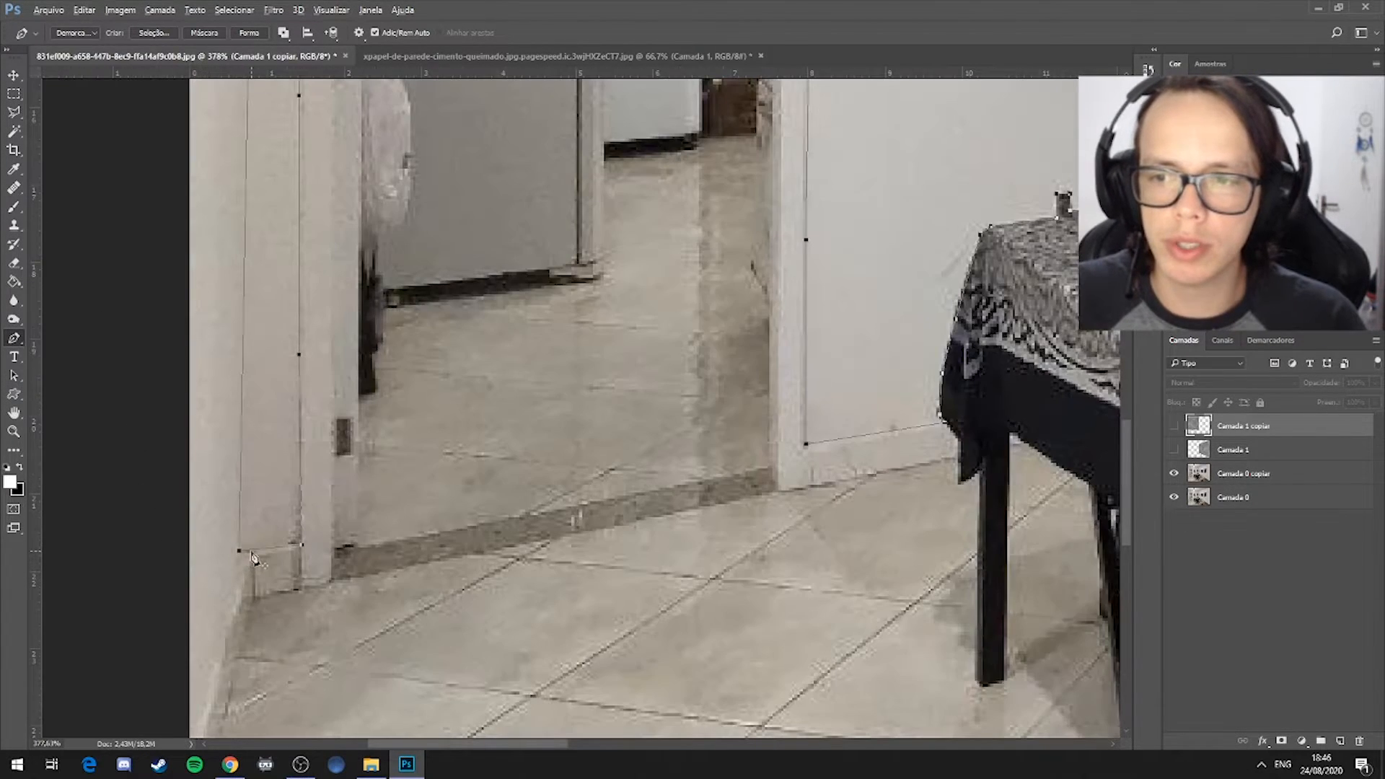
scroll(321, 339, down, 3)
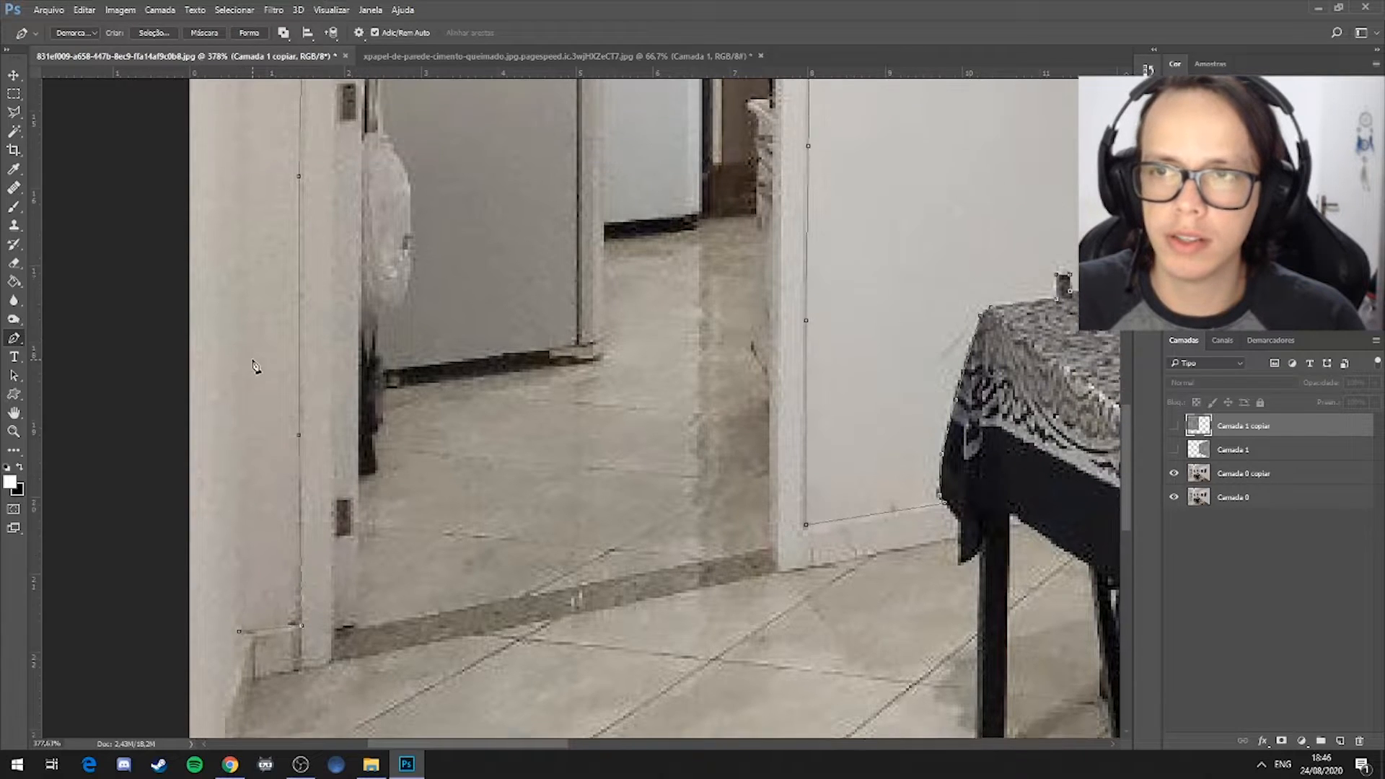
scroll(322, 338, down, 2)
scroll(342, 77, up, 3)
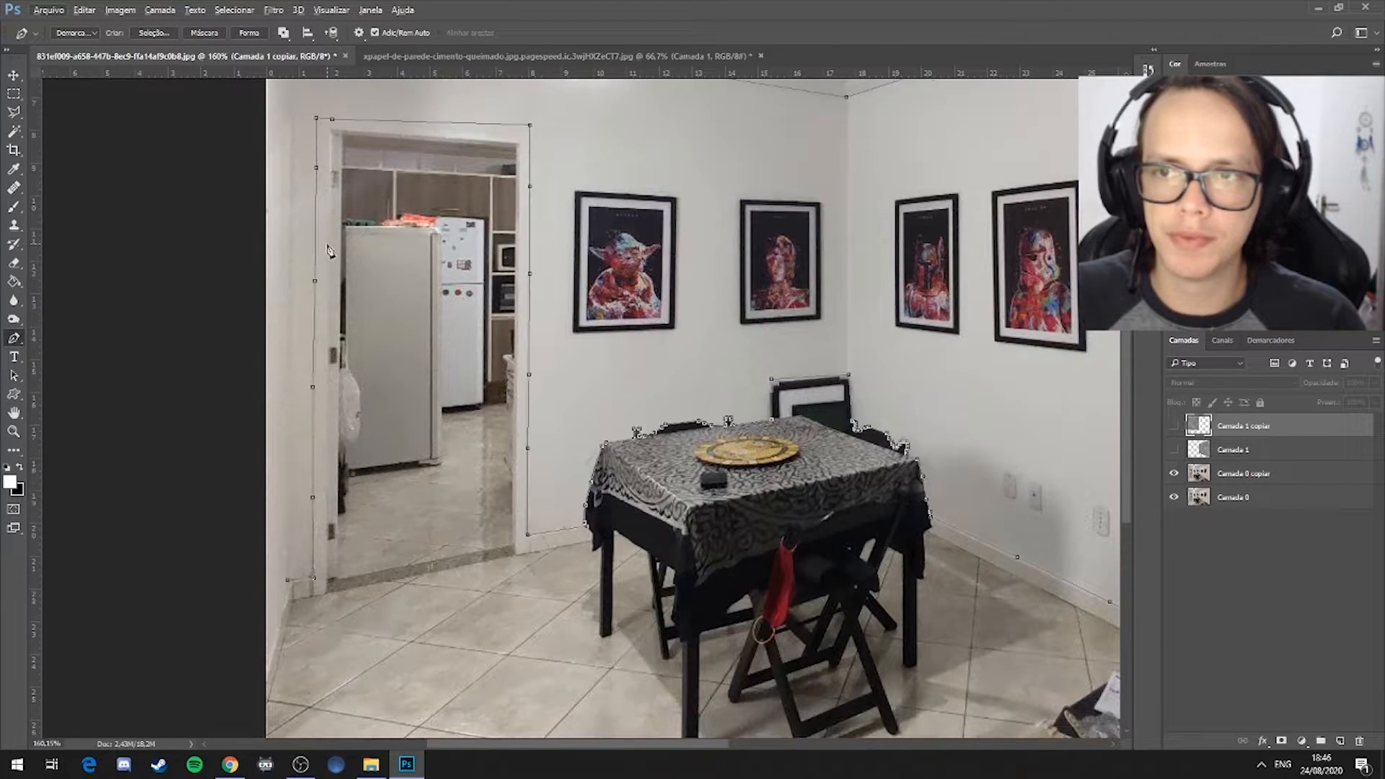
scroll(318, 406, down, 5)
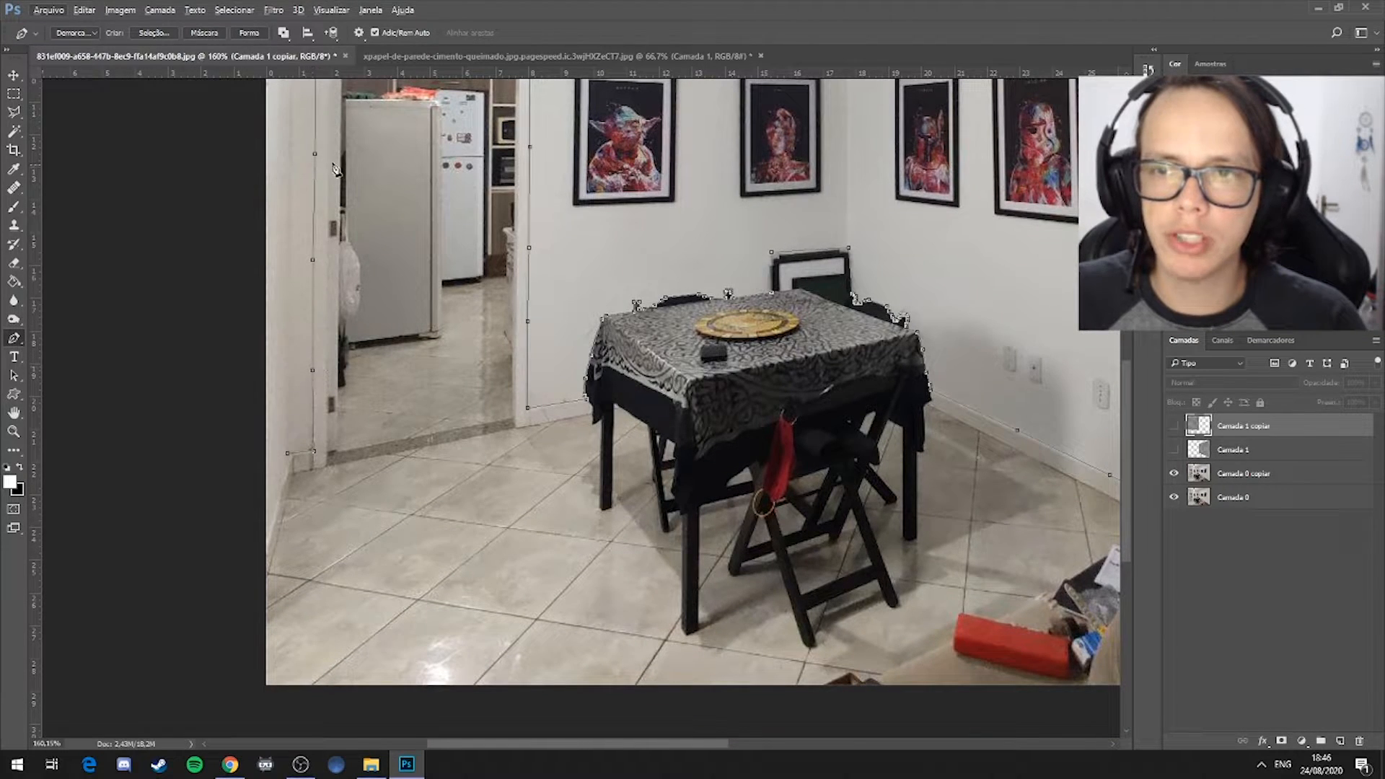
scroll(332, 253, up, 3)
scroll(345, 269, down, 2)
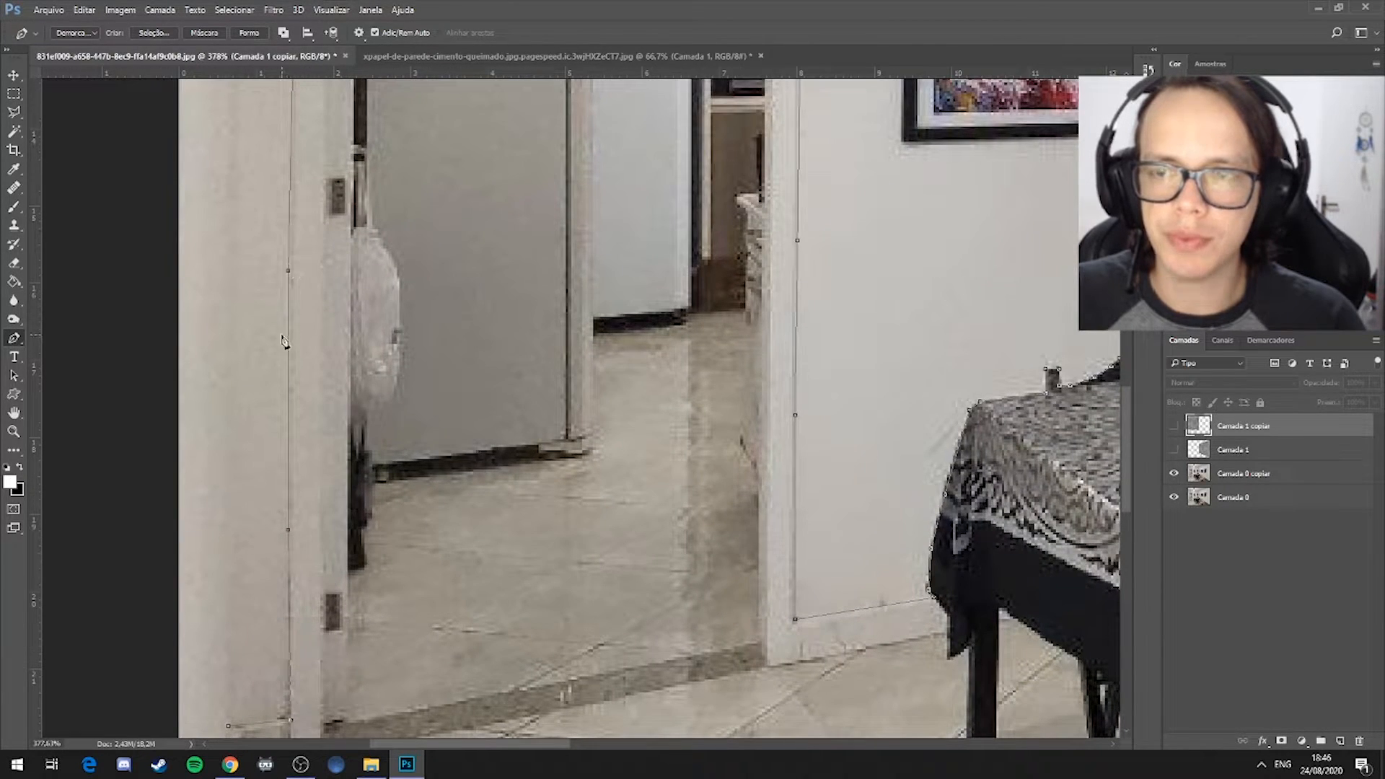
scroll(339, 259, down, 2)
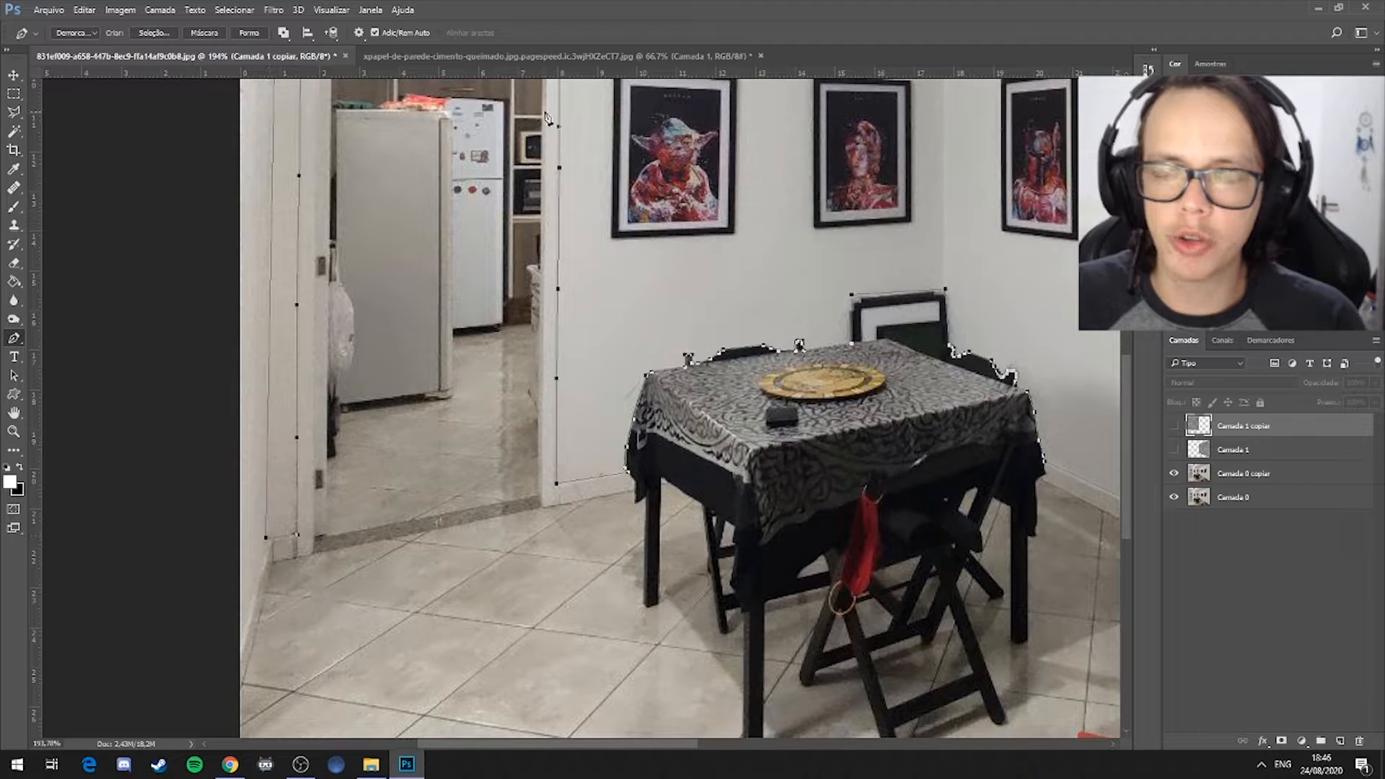
scroll(598, 176, down, 1)
scroll(598, 176, down, 3)
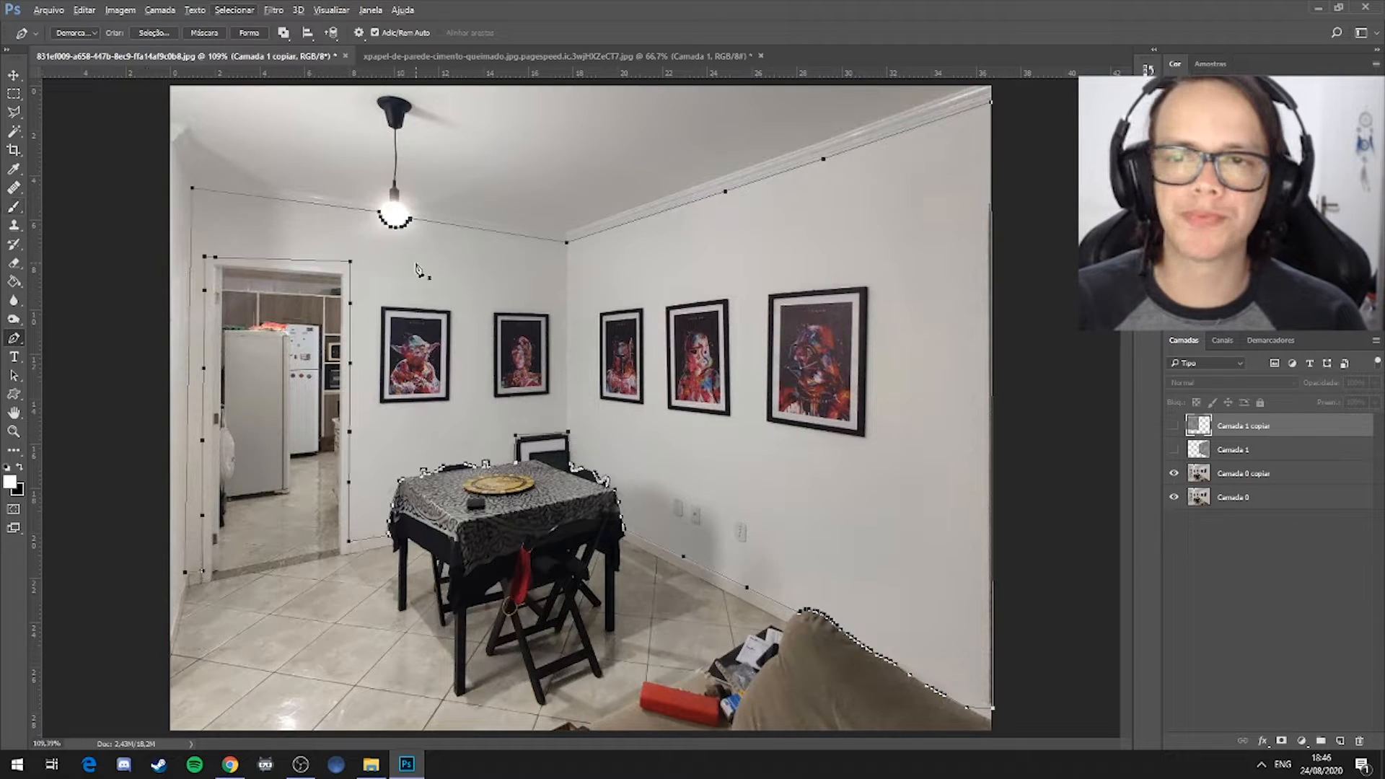
Convert the wall path into a new selection with a 0-pixel feather radius and anti-aliasing enabled
right_click(448, 290)
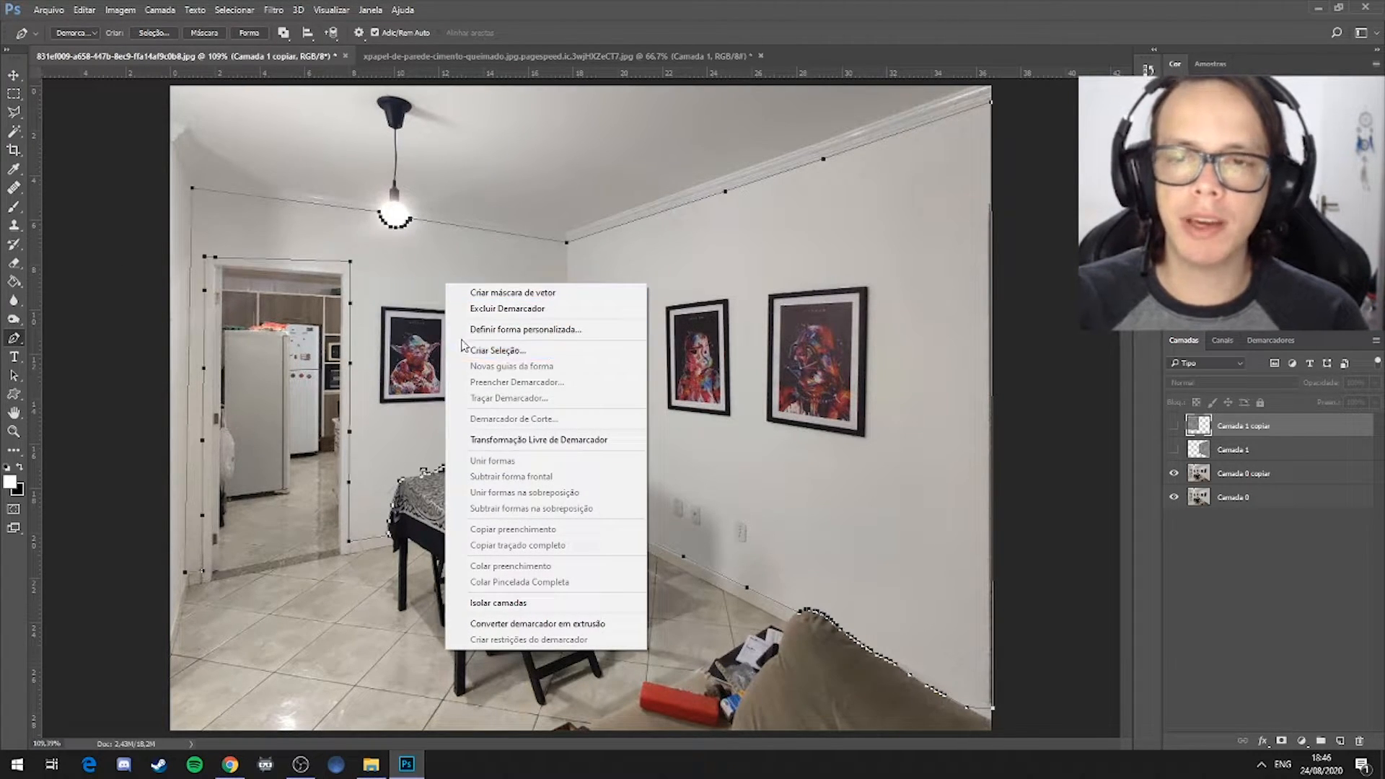
click(489, 352)
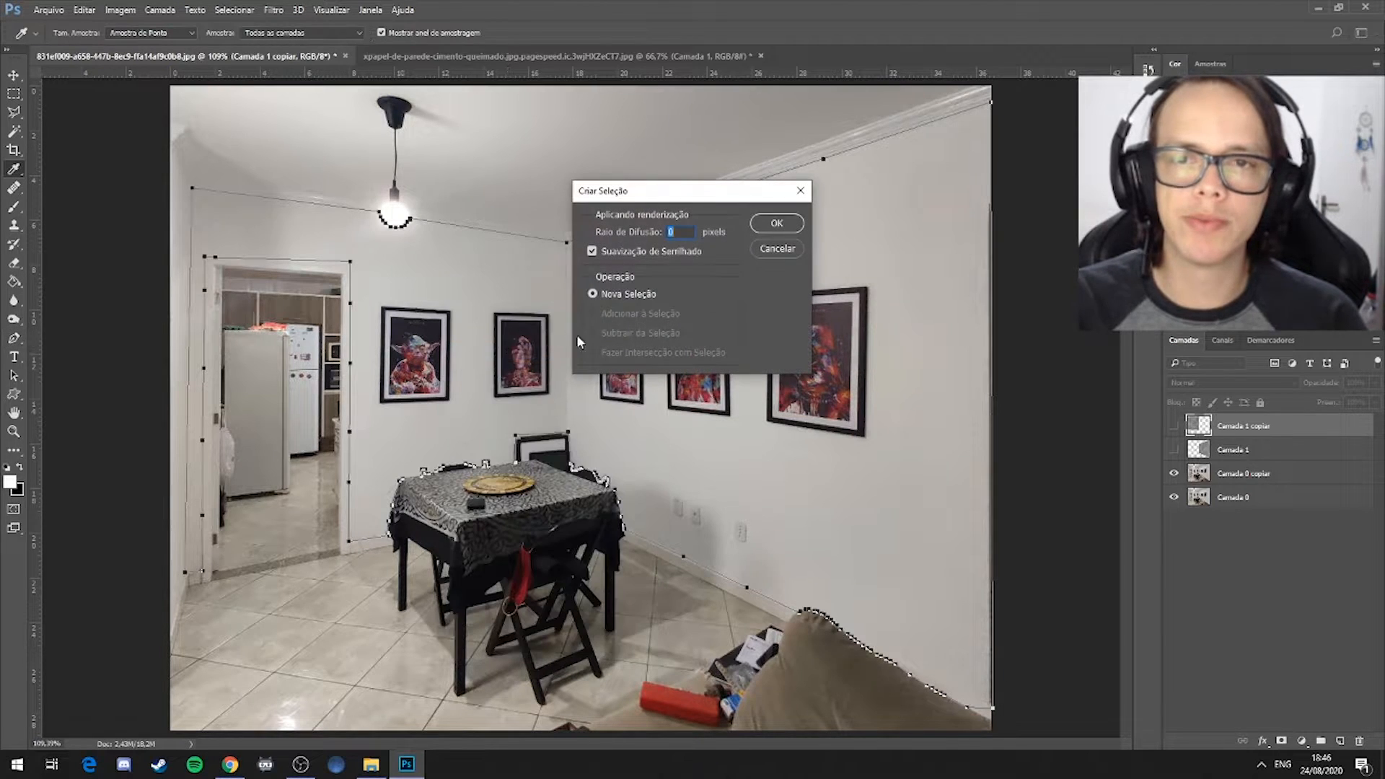
drag(681, 196, 575, 207)
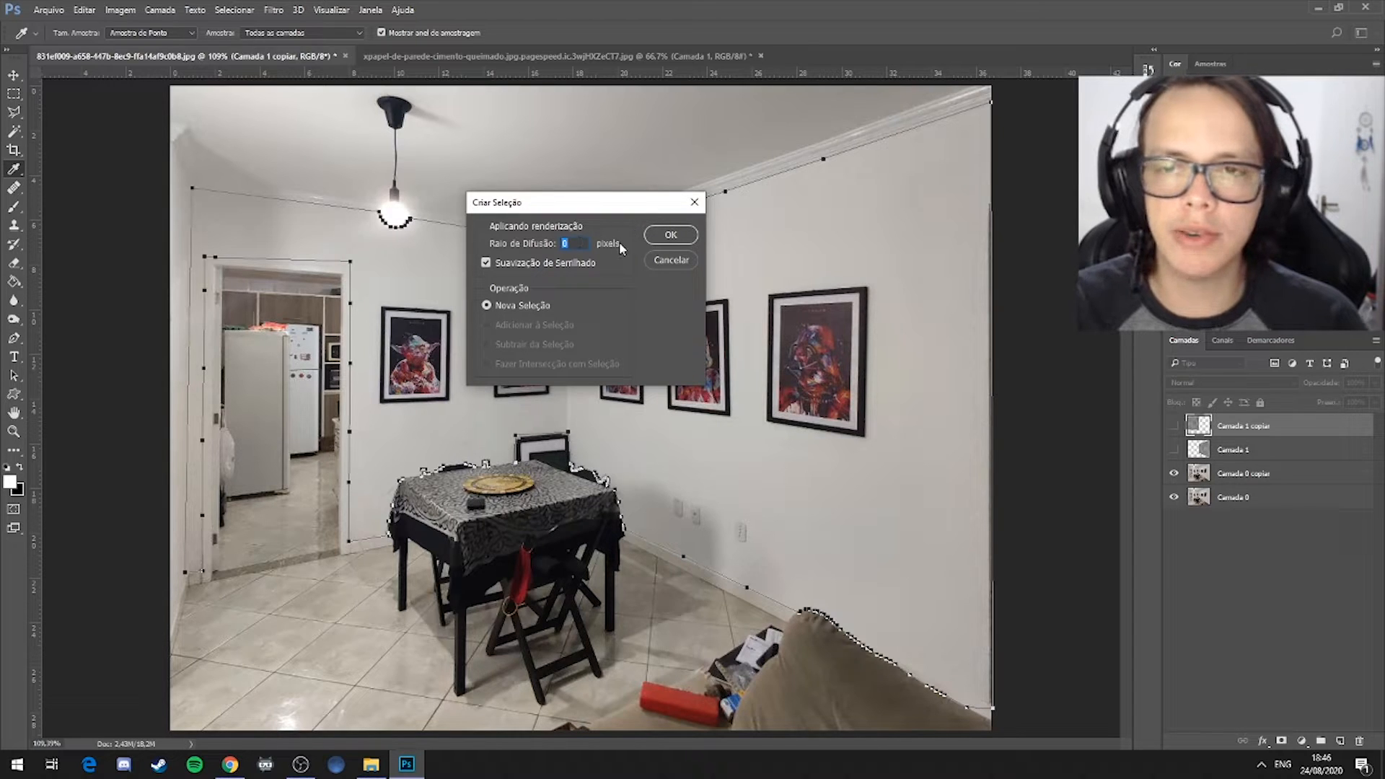
click(670, 236)
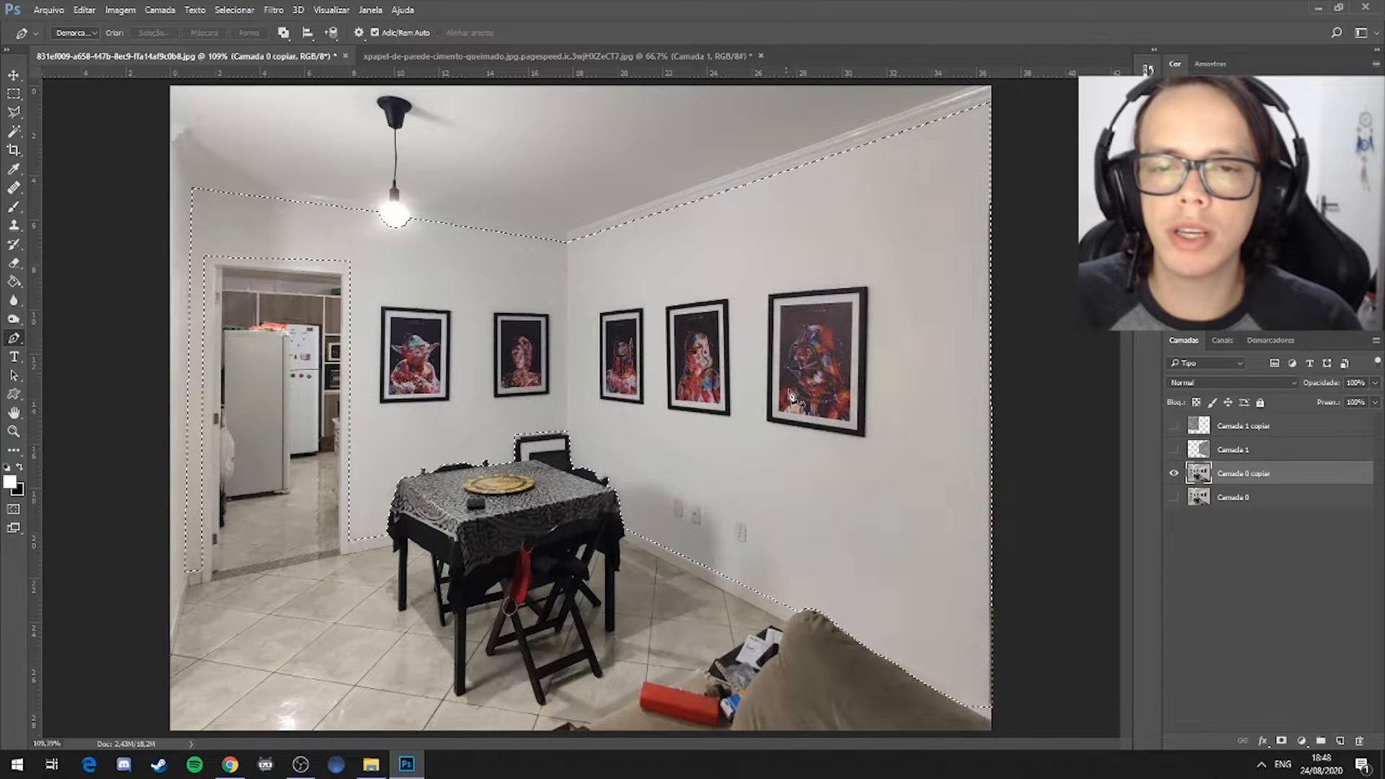
Cut the selected wall area from Camada 0 copiar onto its own layer and hide that new layer
click(14, 94)
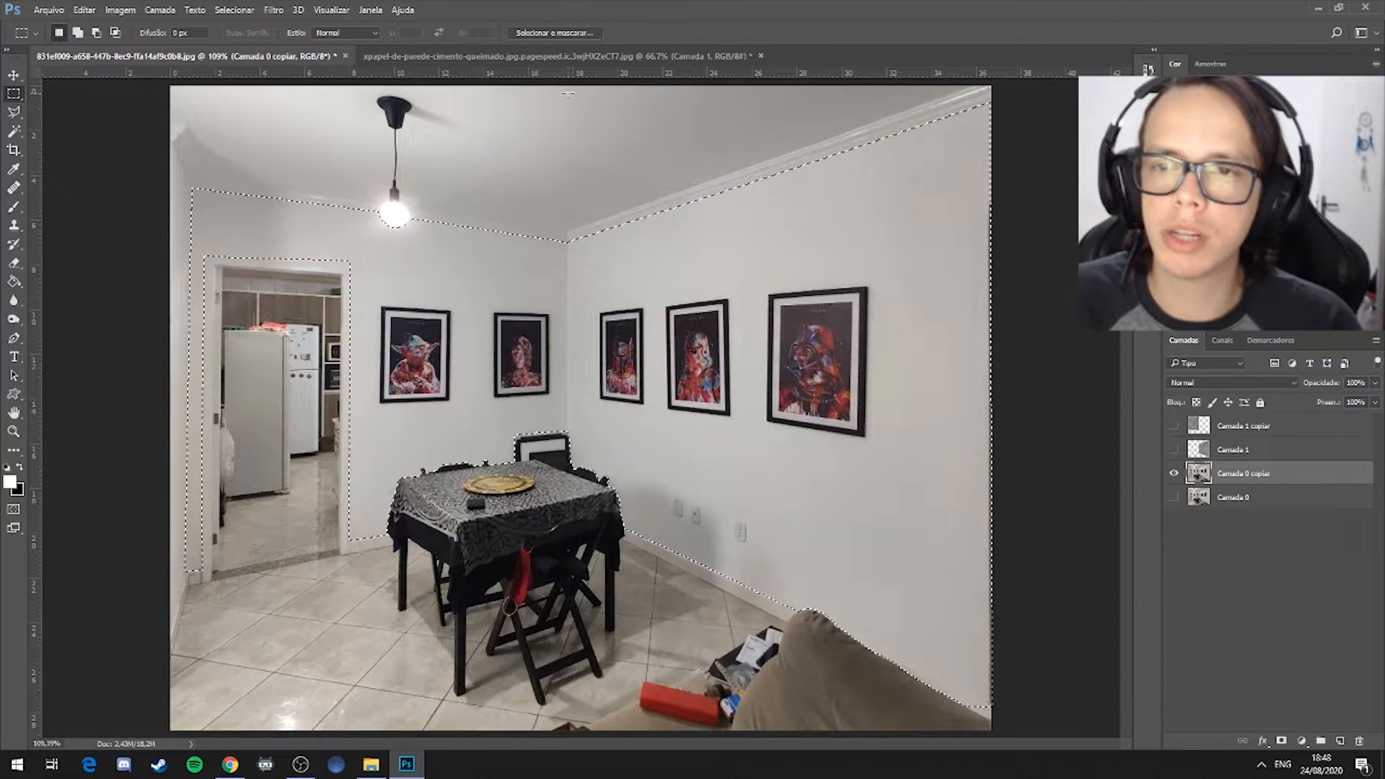
right_click(641, 303)
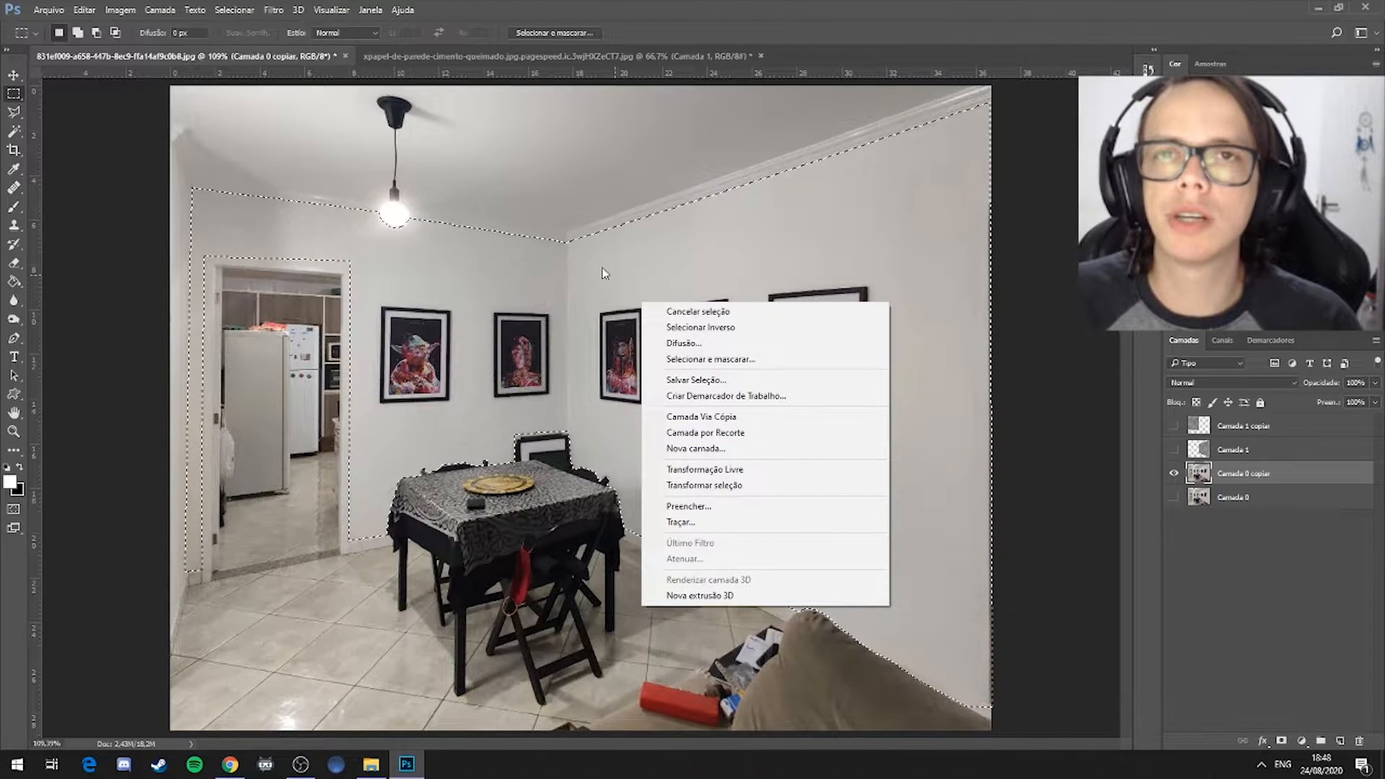
click(700, 435)
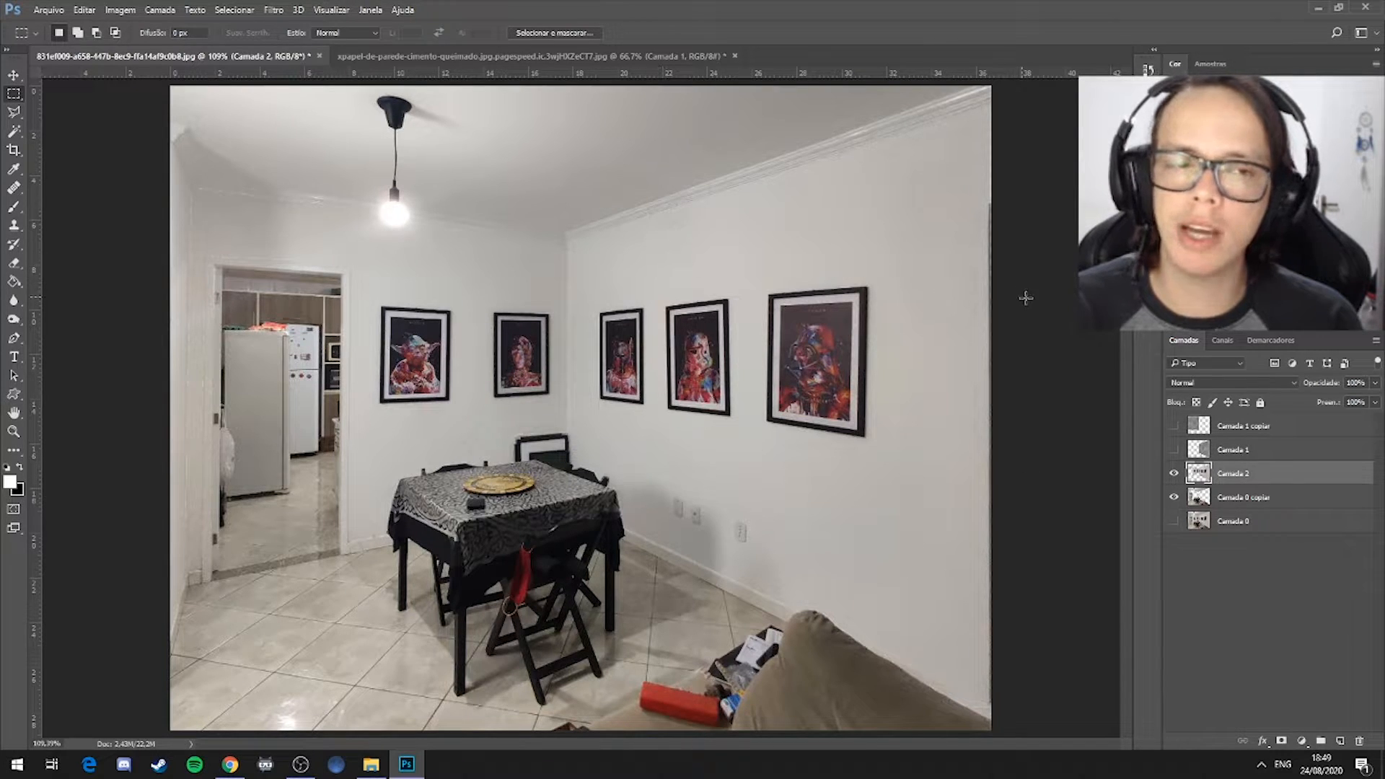
click(1174, 474)
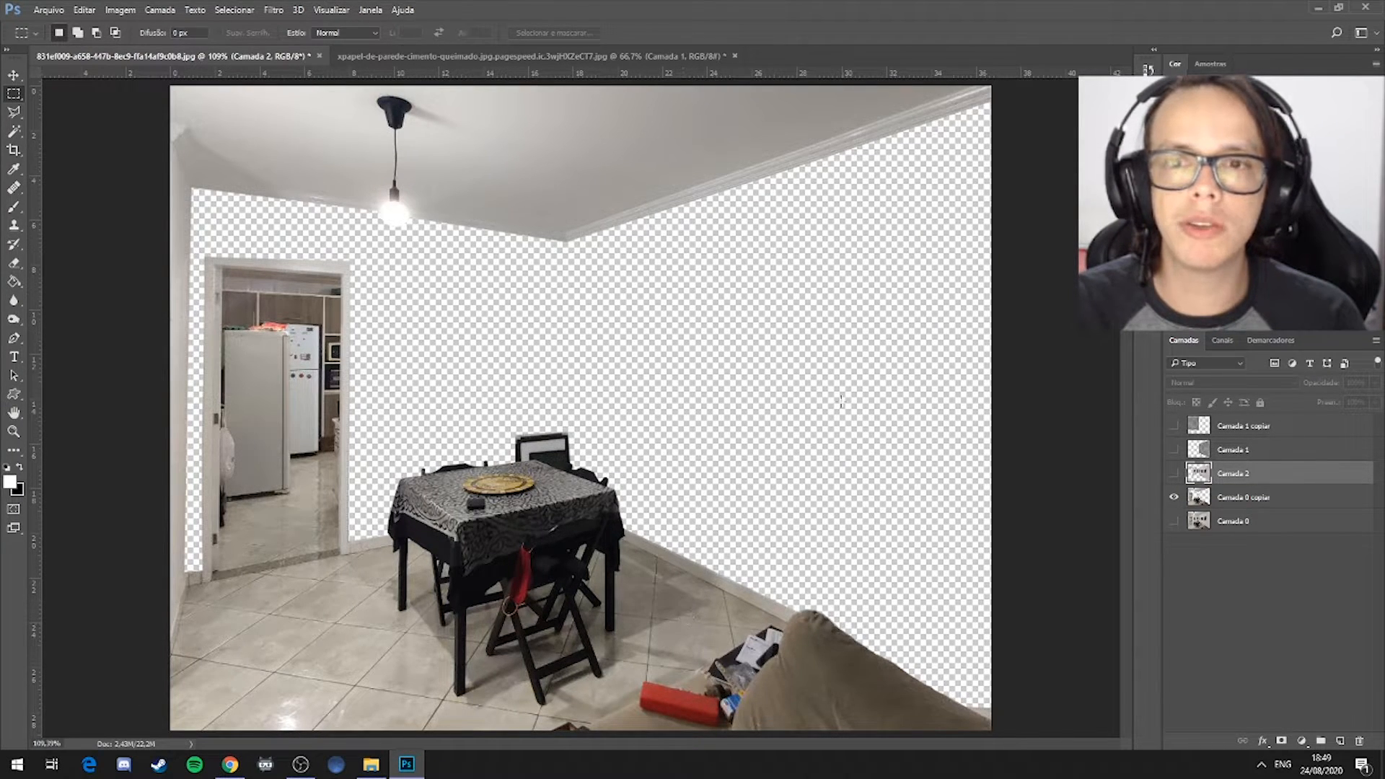
Show both cement texture layers and move Camada 0 copiar to the top of the layer stack
click(1176, 450)
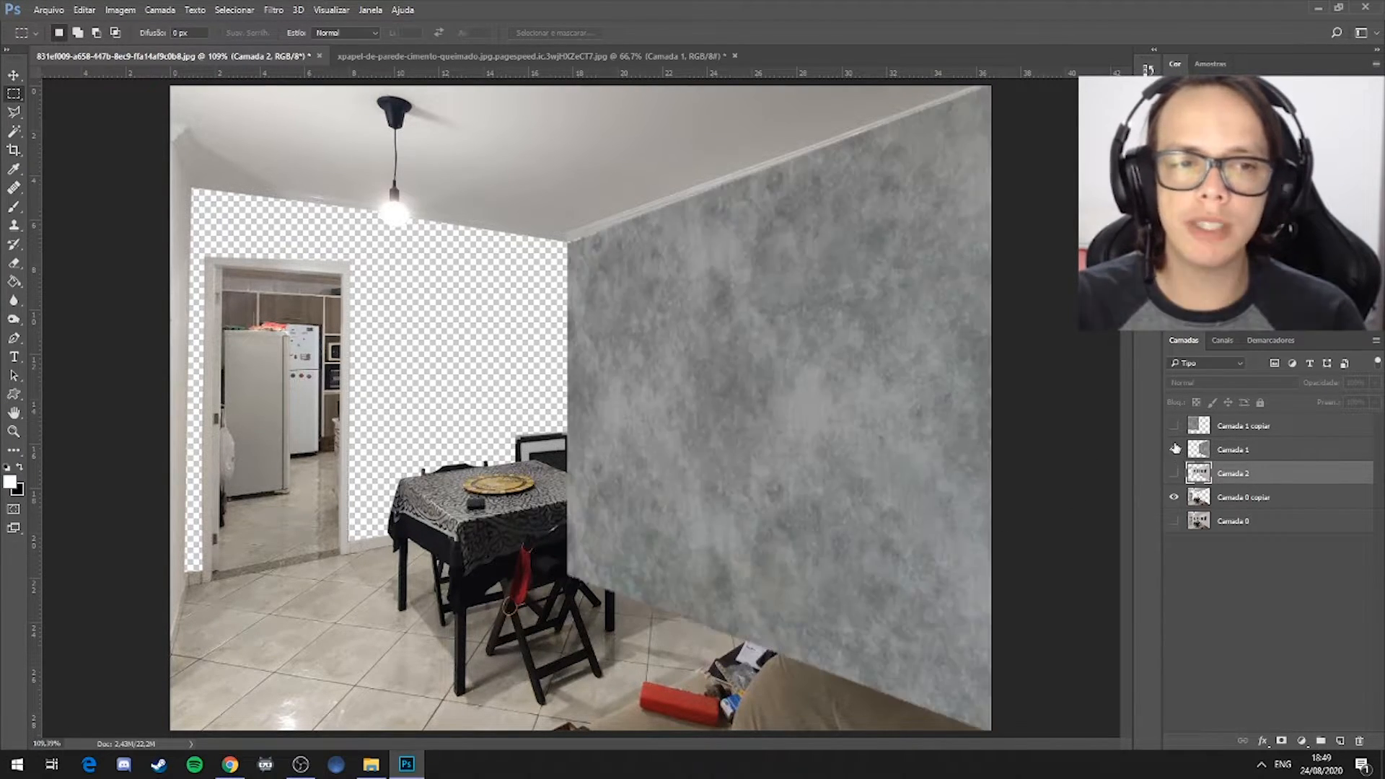
click(1174, 426)
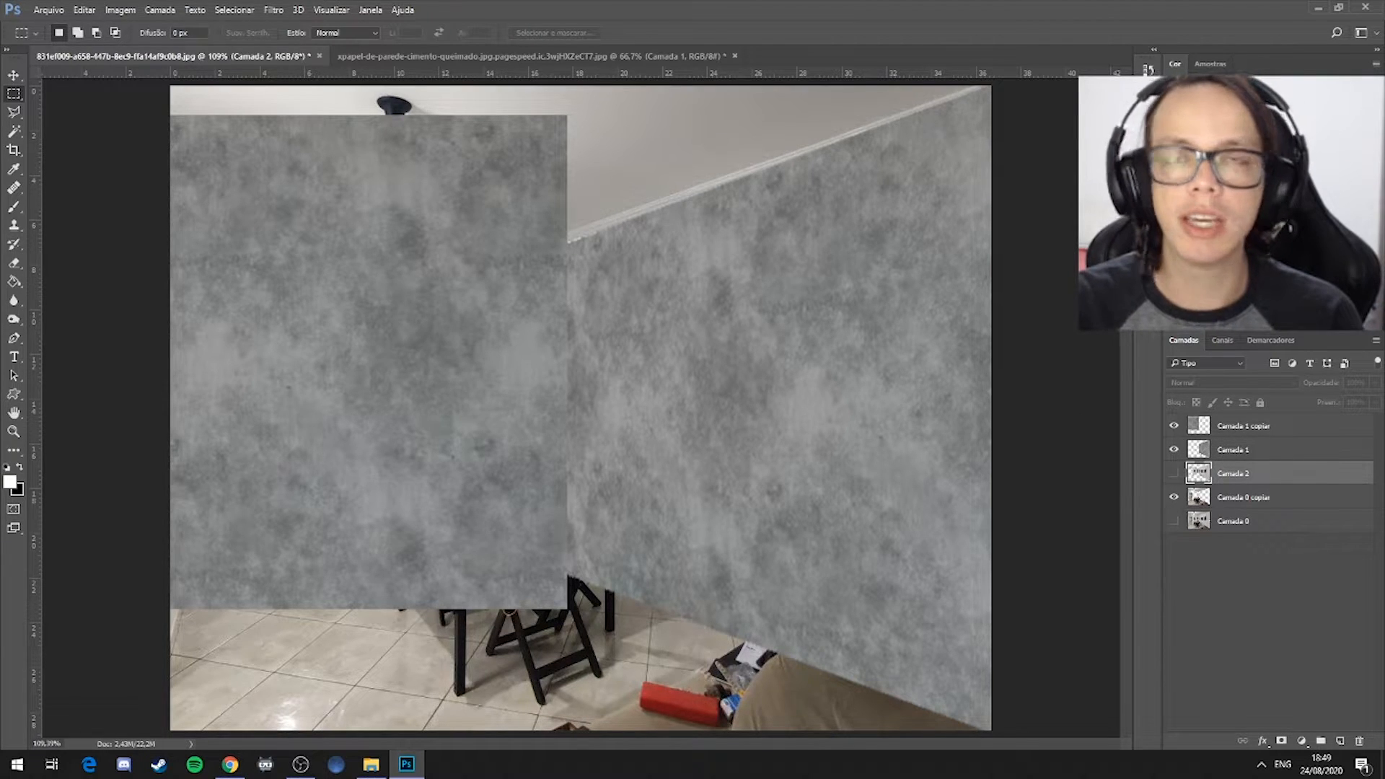
drag(1198, 501, 1262, 422)
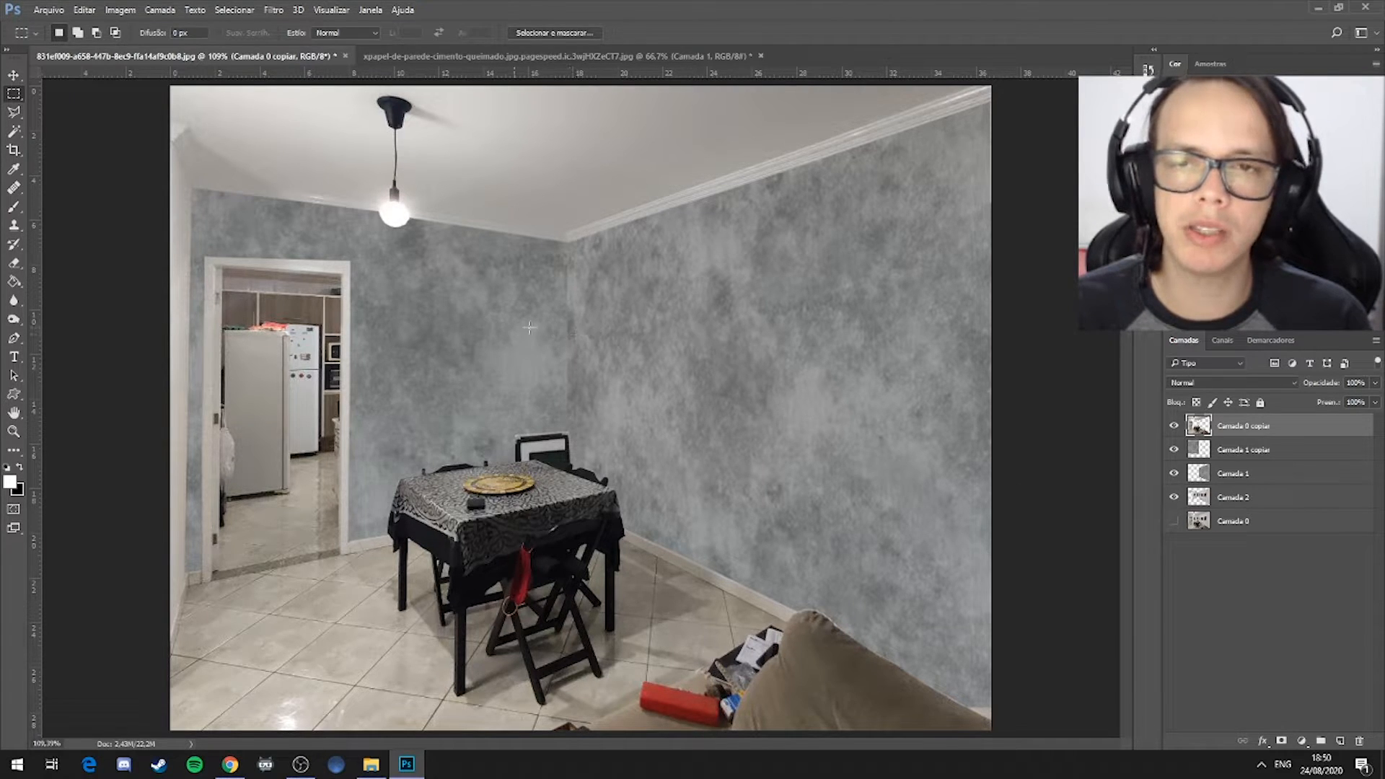
Select the cut-out wall layer Camada 2 and hide both cement texture layers to expose the framed pictures
click(1195, 497)
drag(1174, 470, 1174, 455)
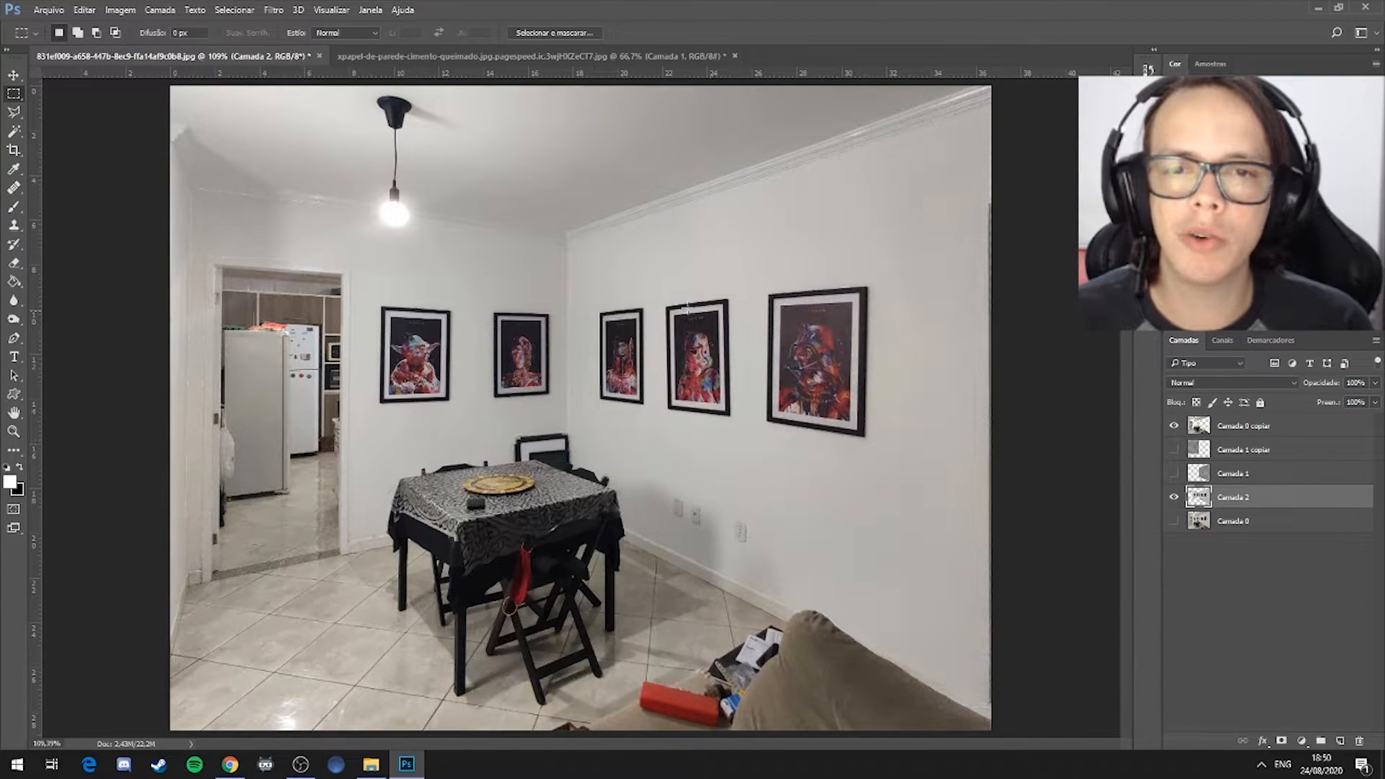
click(13, 431)
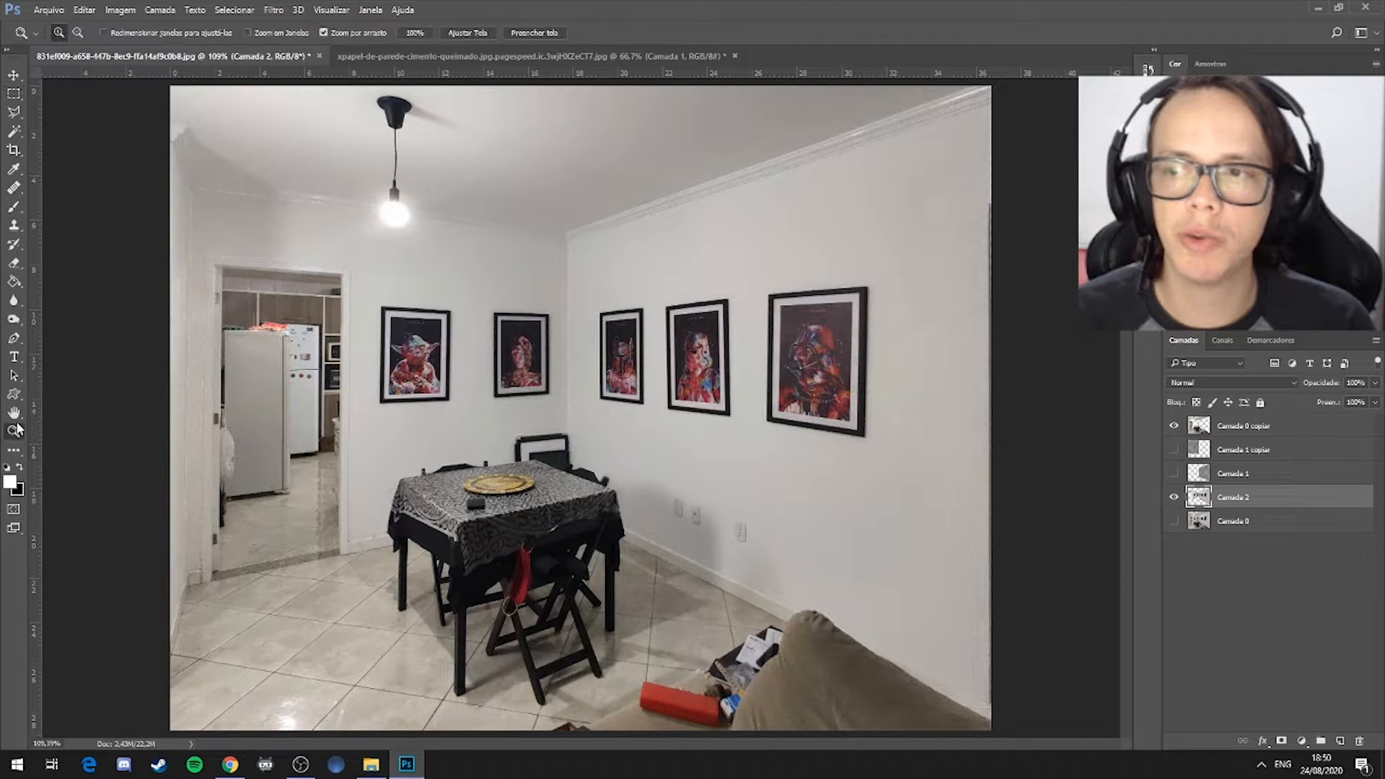
click(459, 346)
click(454, 342)
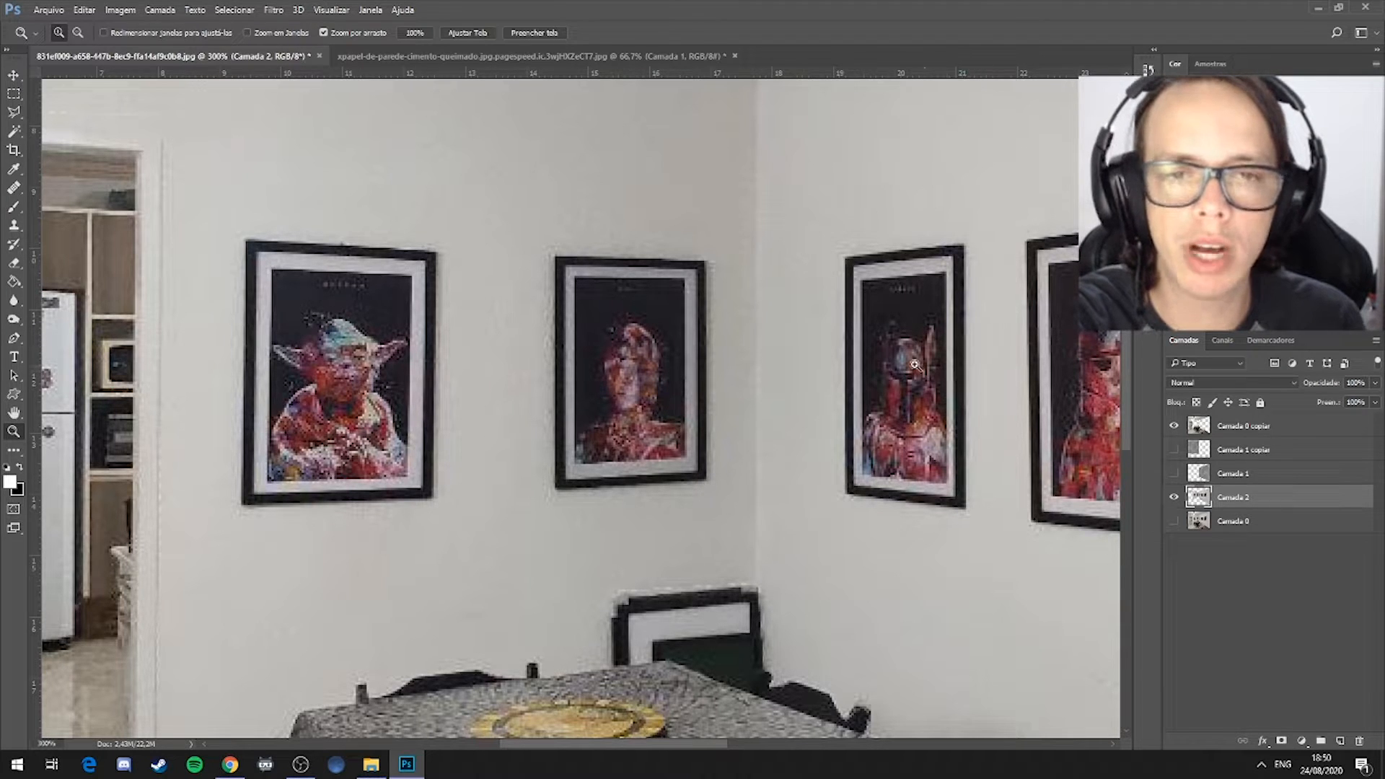
right_click(580, 267)
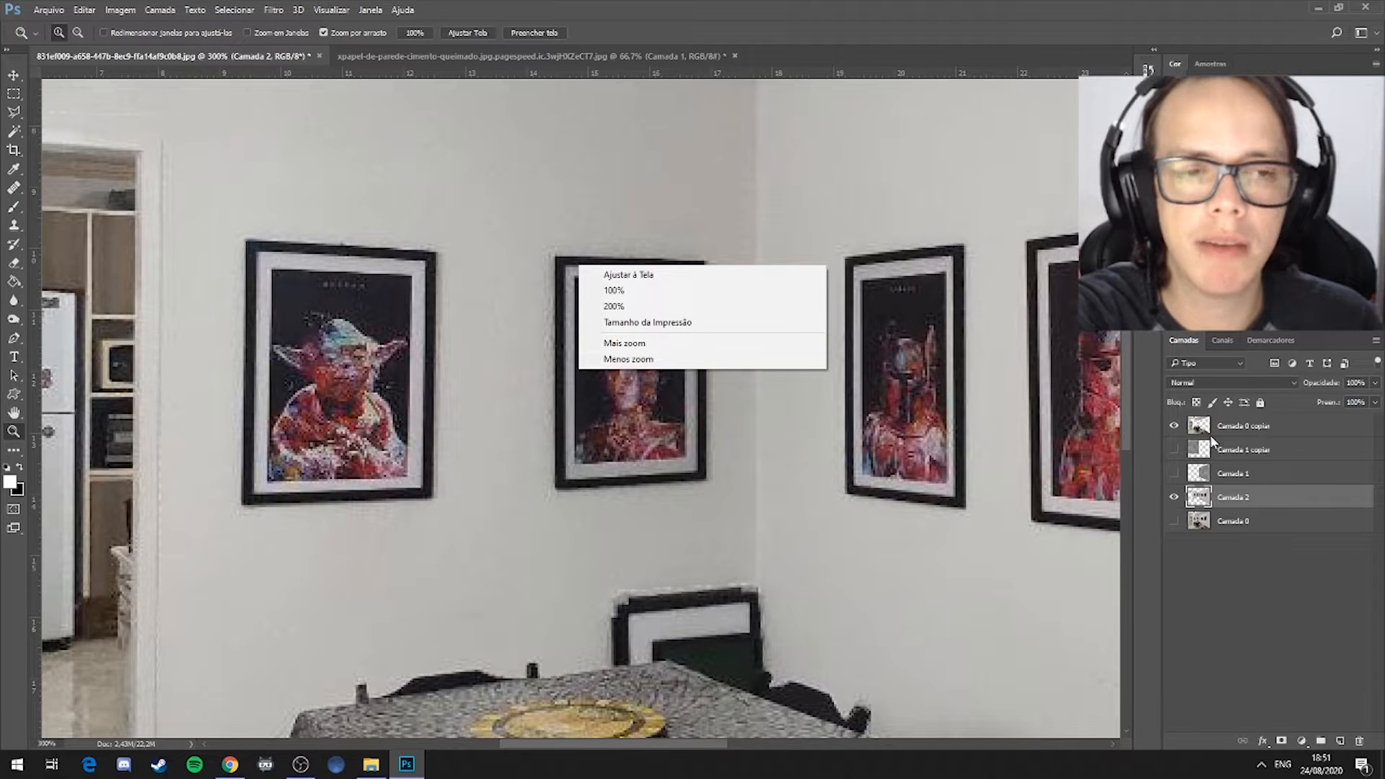
Show Camada 1 copiar and Camada 1 to preview the cement texture covering both walls and their pictures
click(1174, 450)
click(1174, 449)
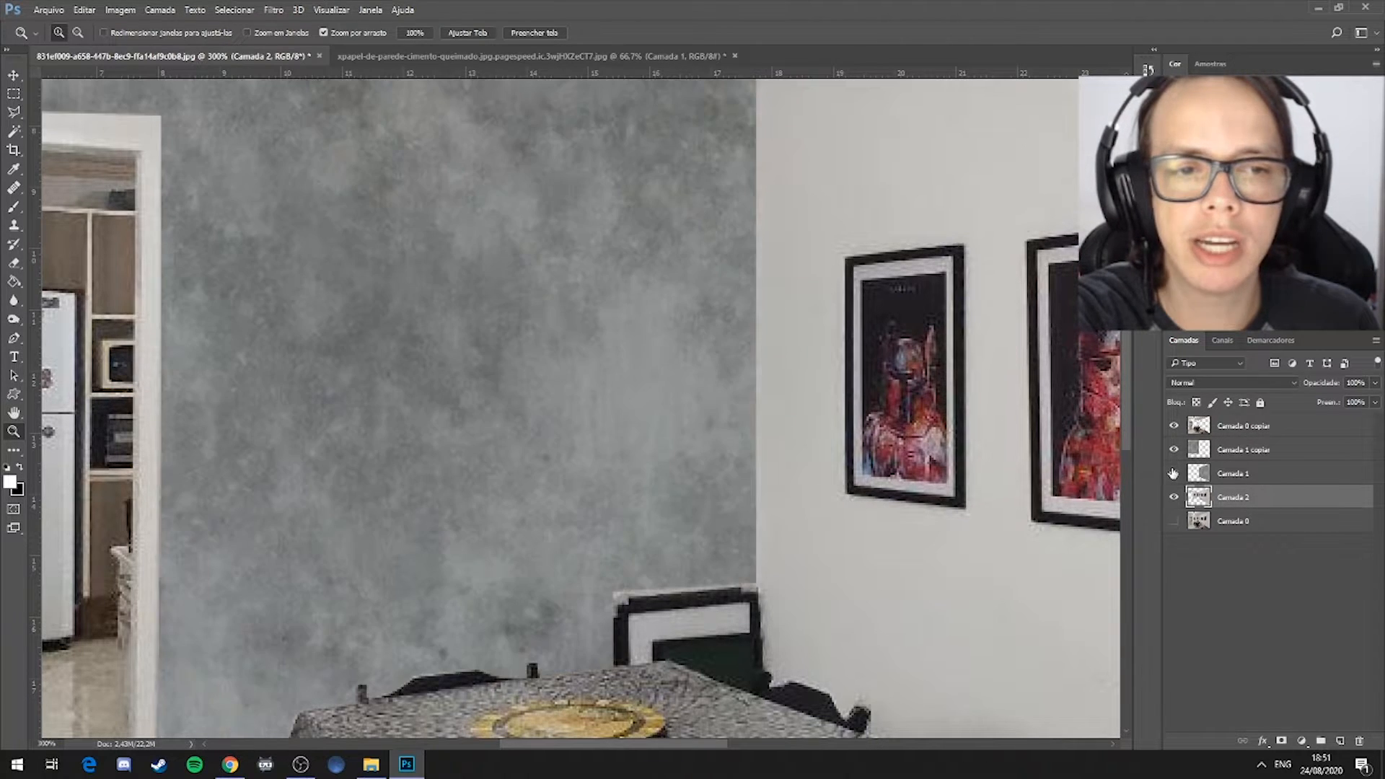
click(1174, 473)
scroll(695, 408, down, 2)
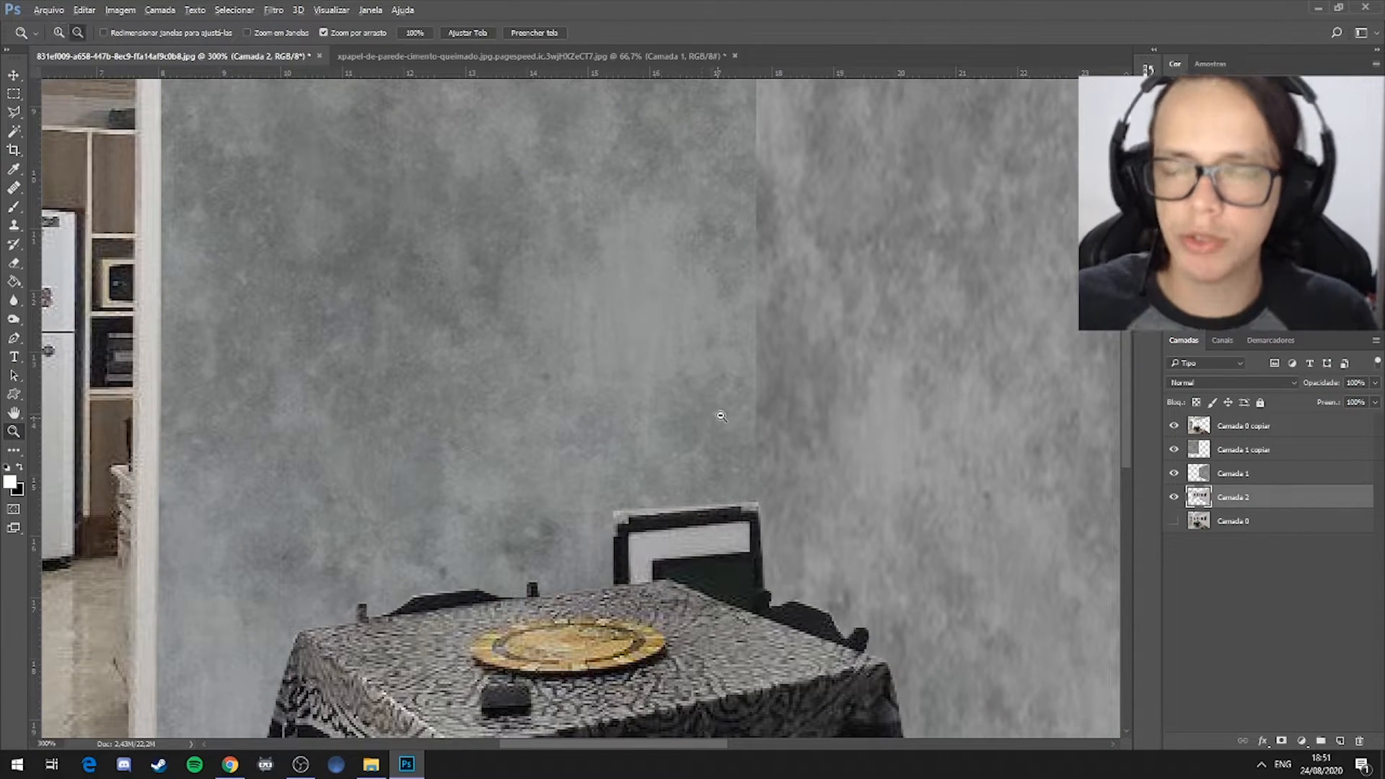
scroll(736, 409, down, 2)
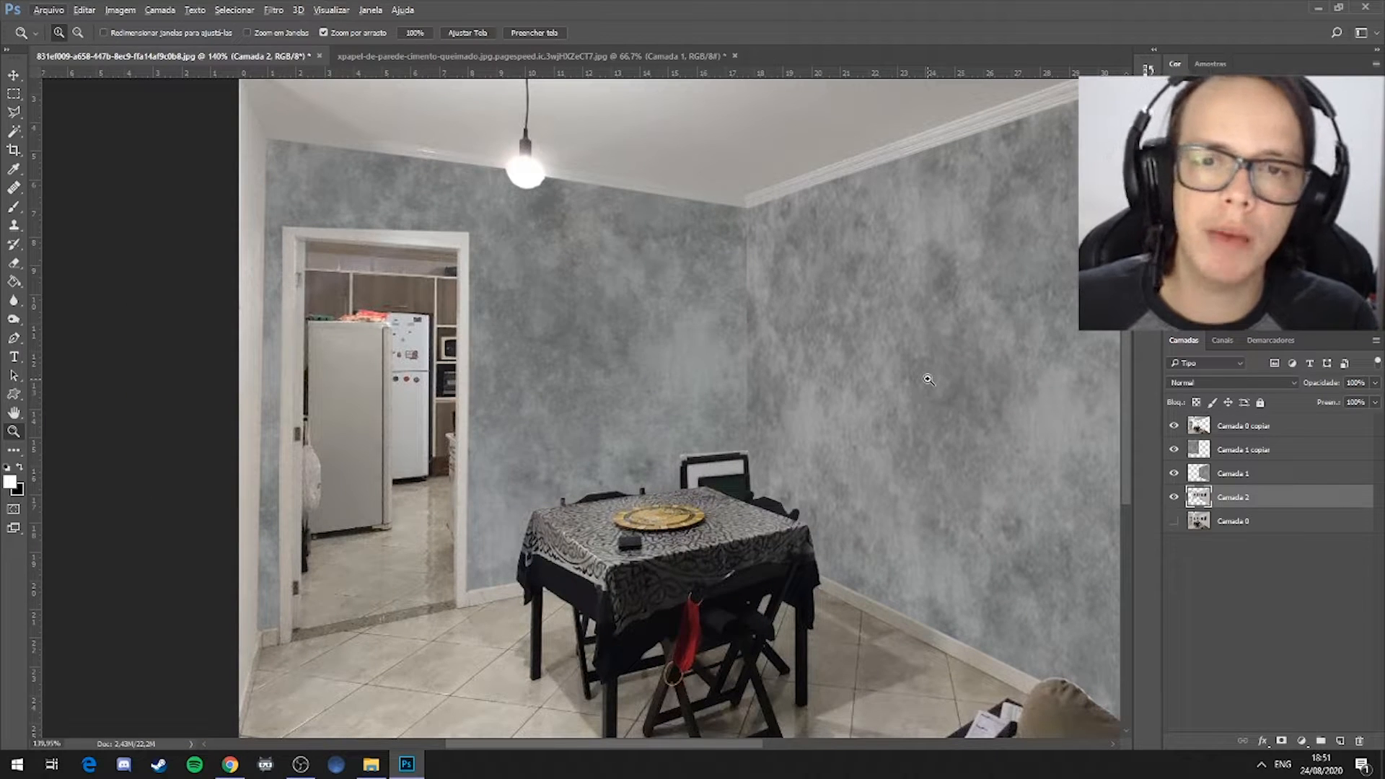
scroll(920, 390, up, 2)
scroll(1088, 426, down, 2)
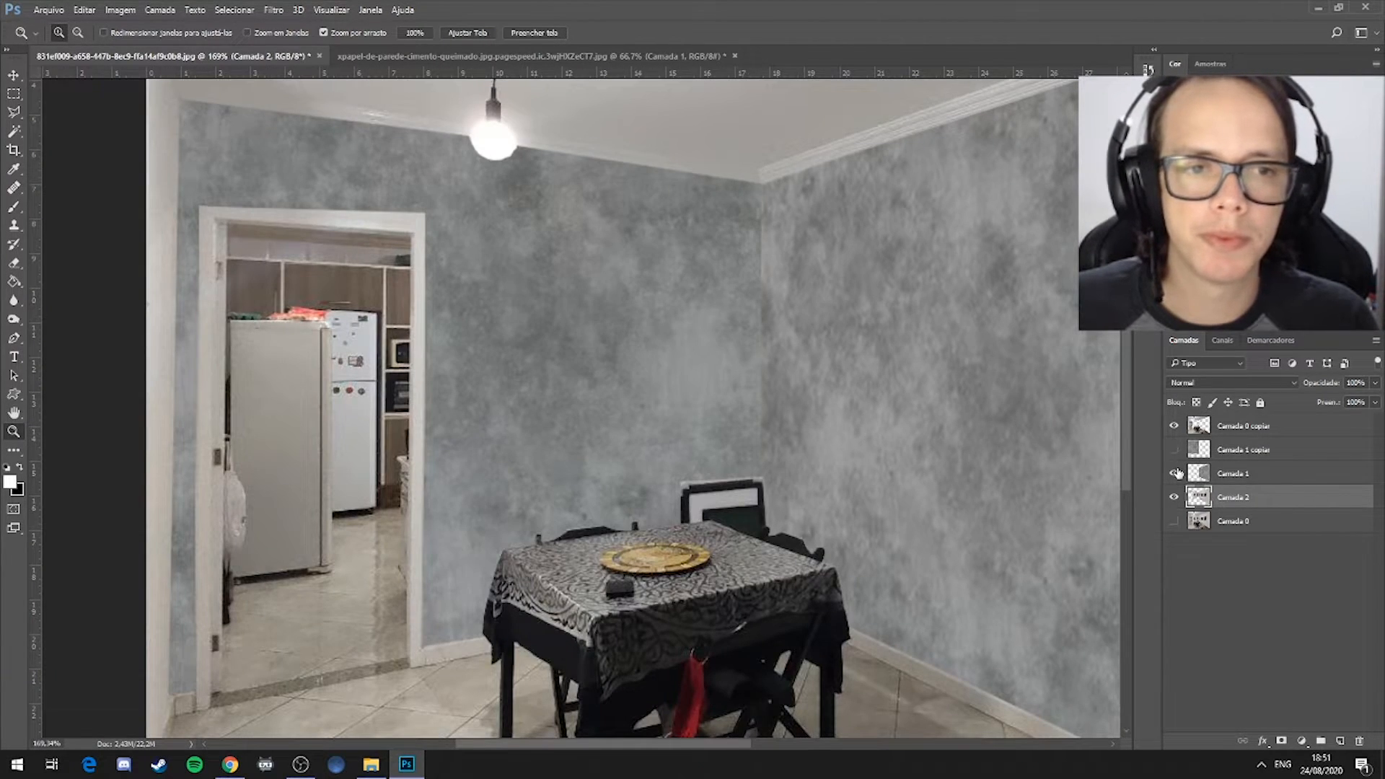
Hide Camada 1 copiar and Camada 1 again, exposing the framed picture nearest the door
click(1174, 450)
click(1174, 473)
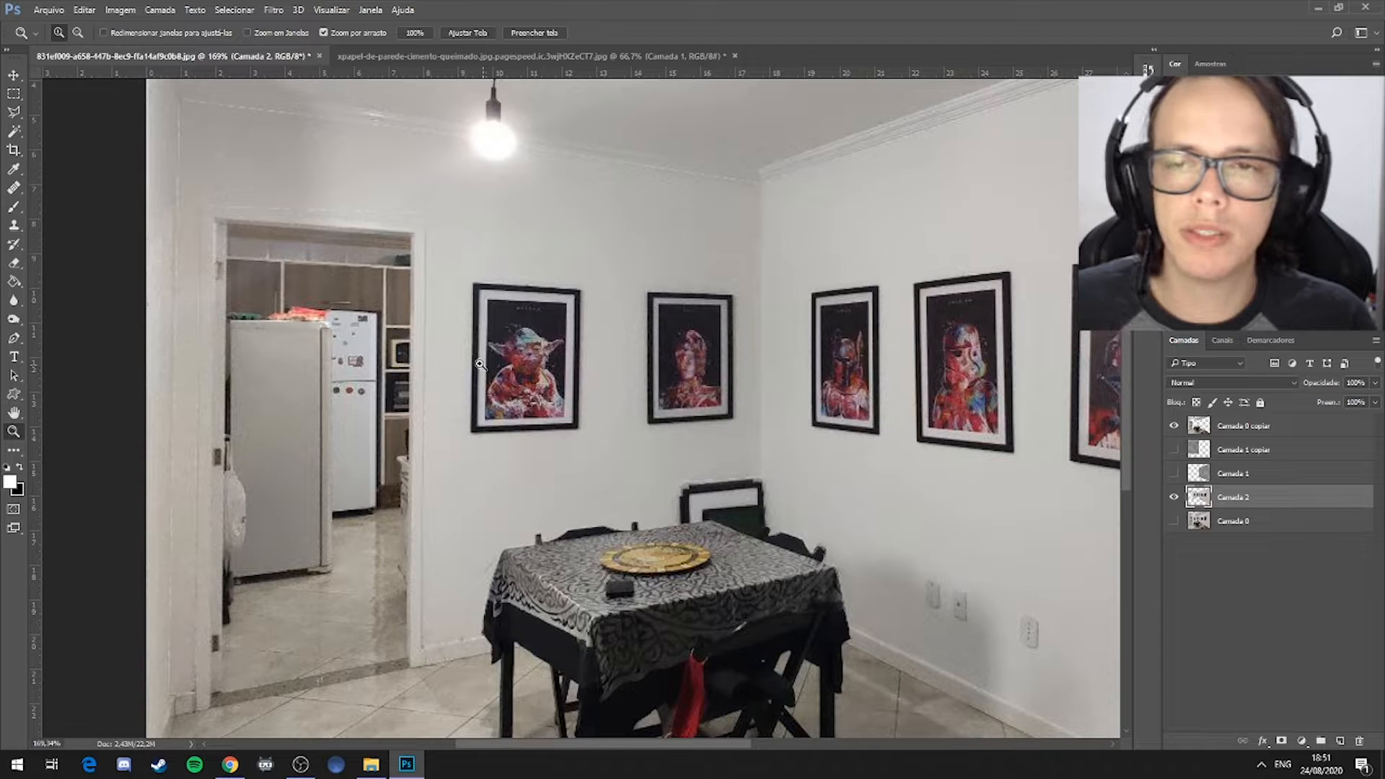
scroll(453, 335, up, 2)
scroll(459, 368, up, 1)
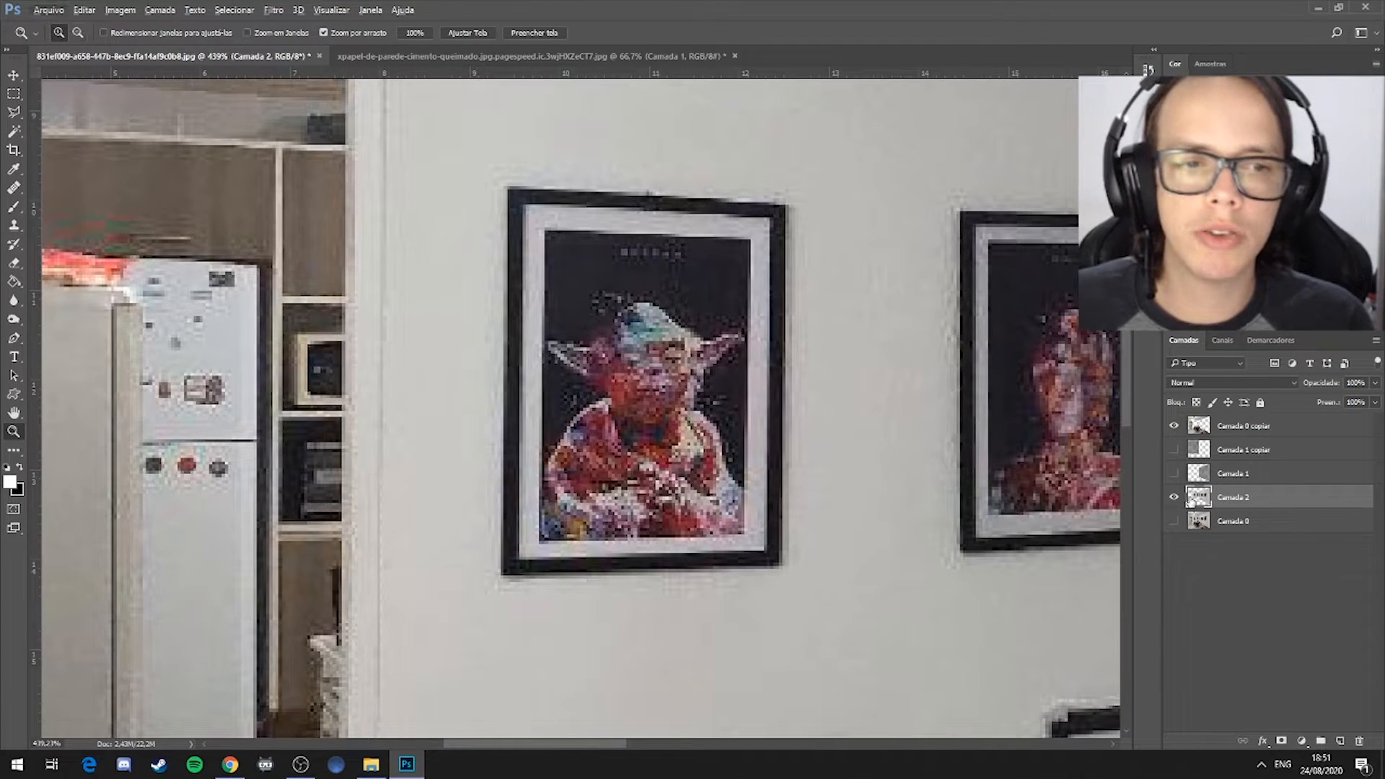
Hide Camada 0 copiar so only the cut-out wall layer Camada 2 shows around the framed pictures
click(1174, 426)
scroll(687, 431, down, 1)
scroll(687, 432, down, 3)
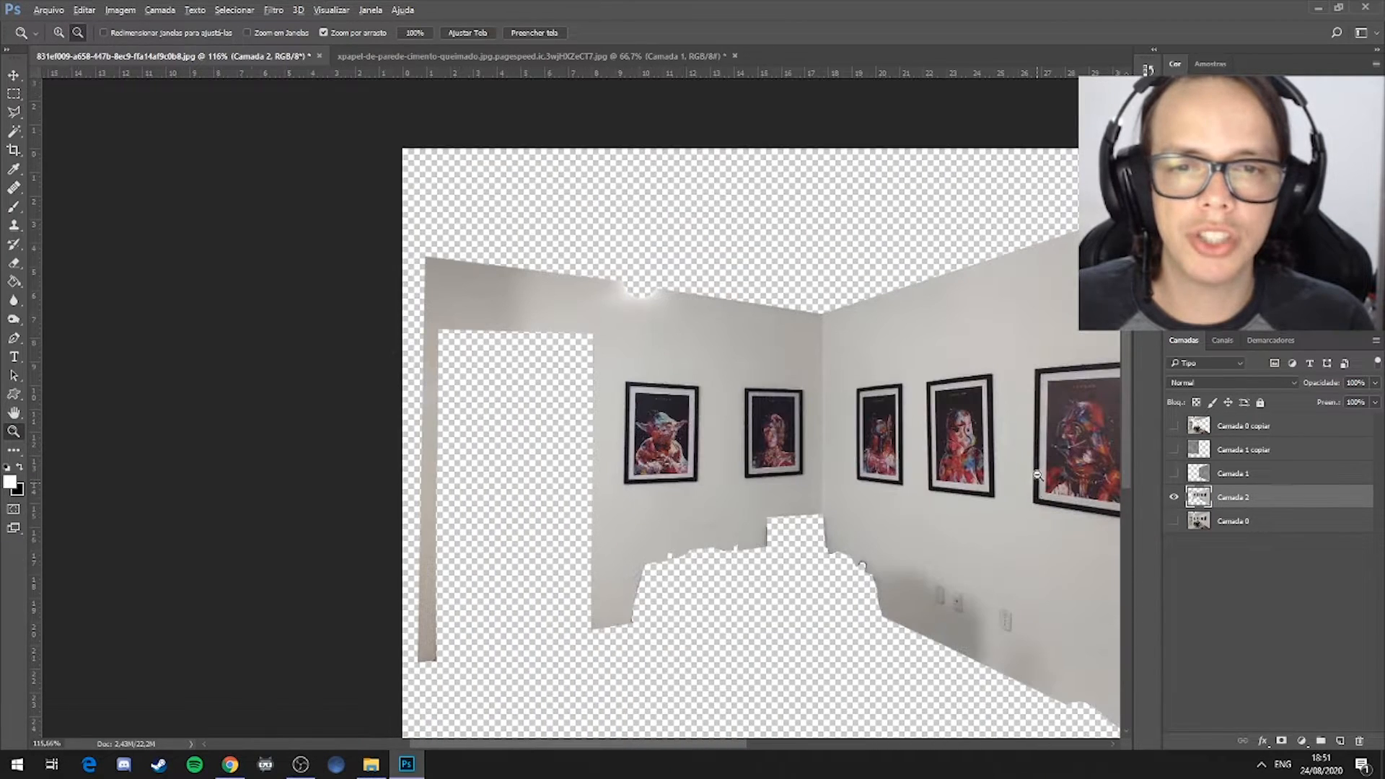
scroll(853, 363, down, 1)
scroll(853, 363, down, 1)
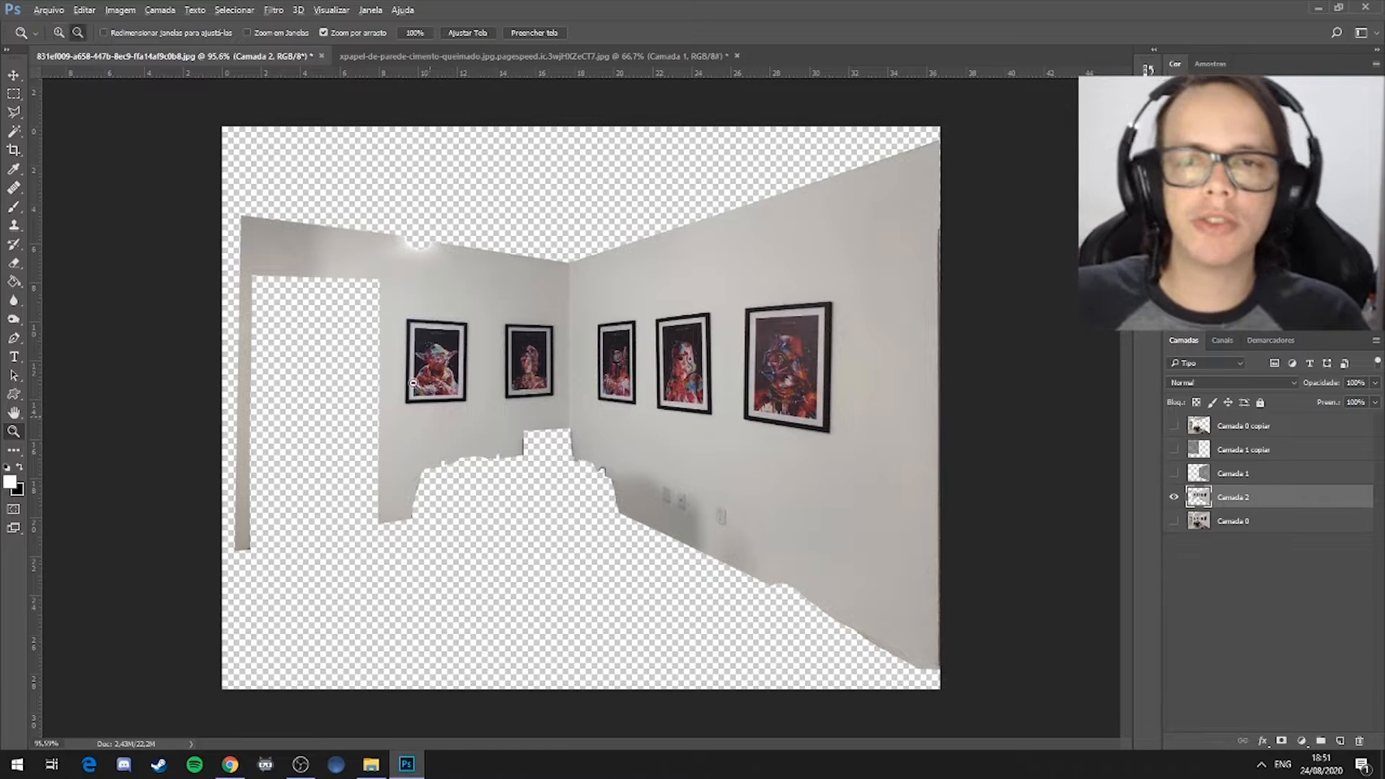
scroll(393, 389, up, 6)
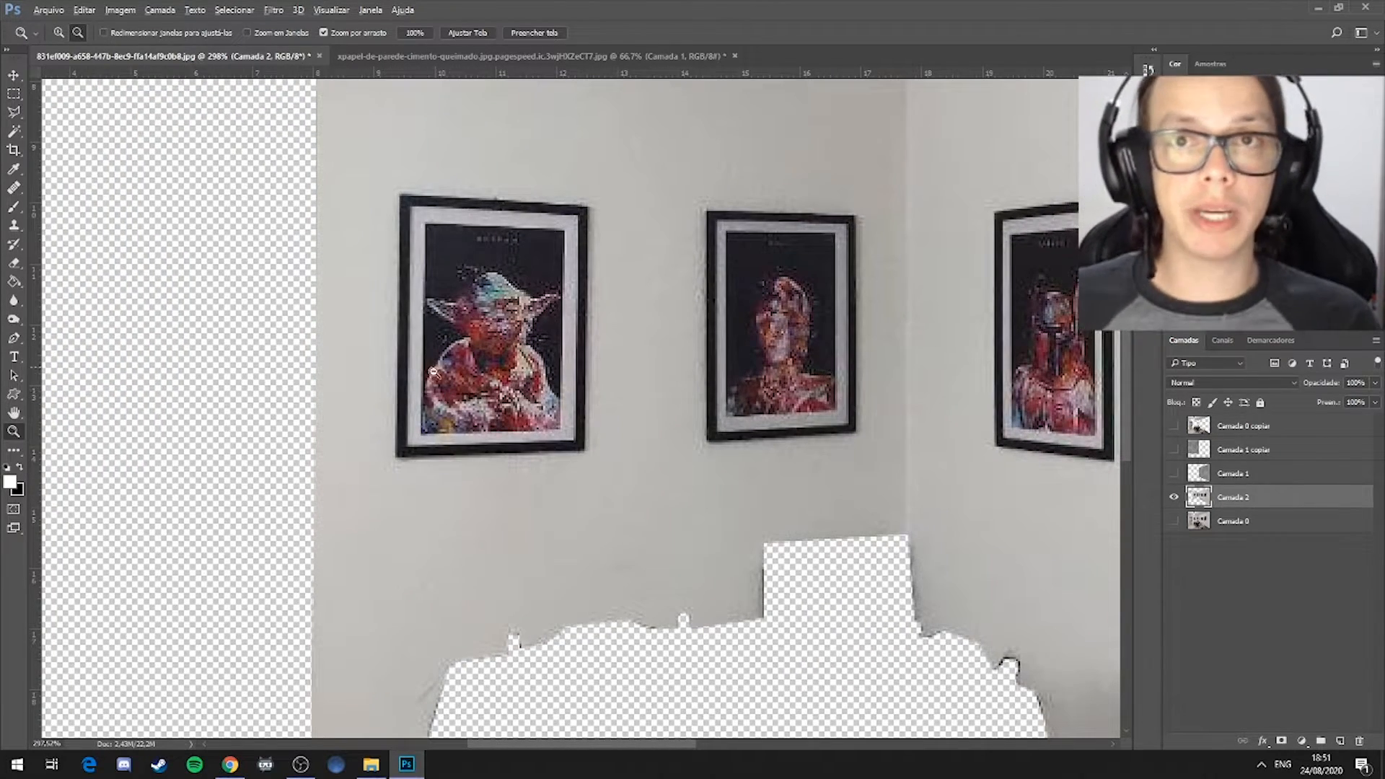
scroll(508, 307, up, 3)
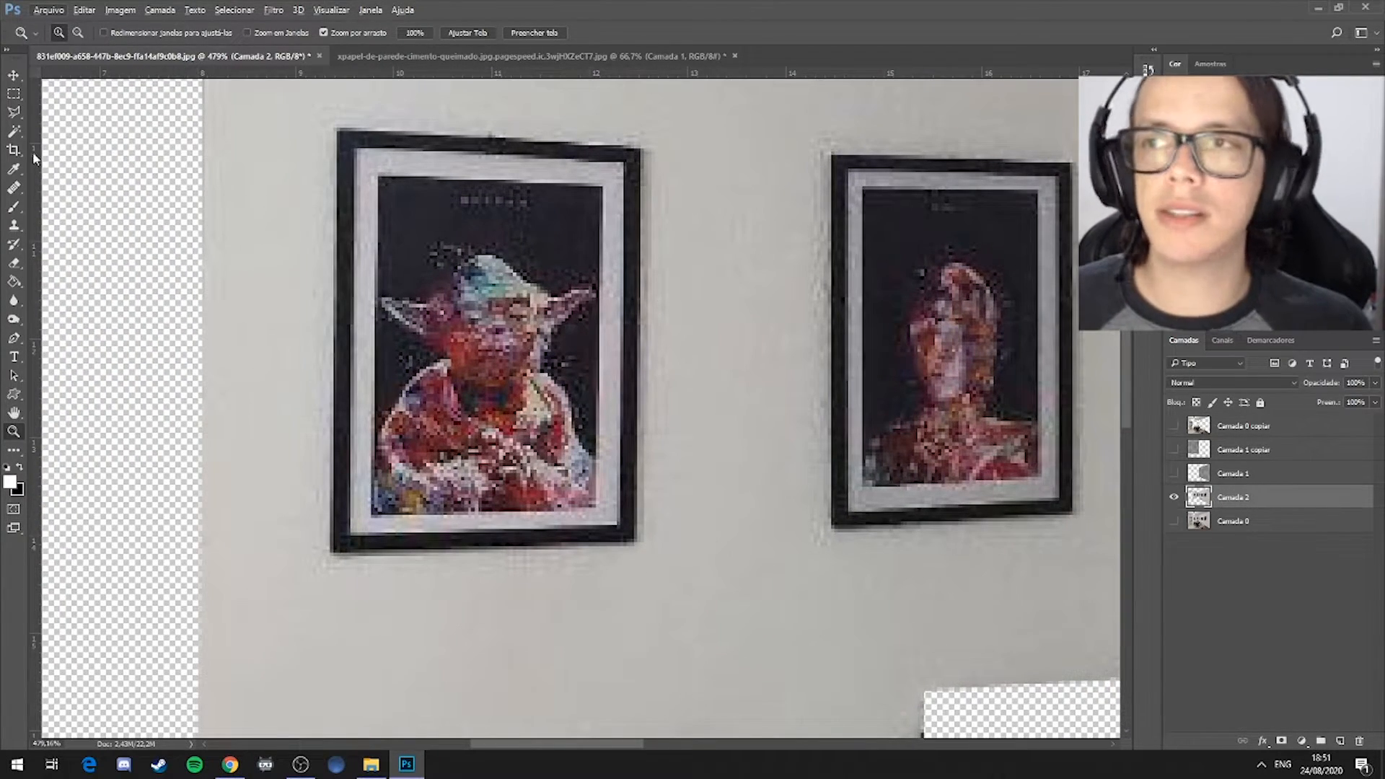
scroll(473, 280, up, 1)
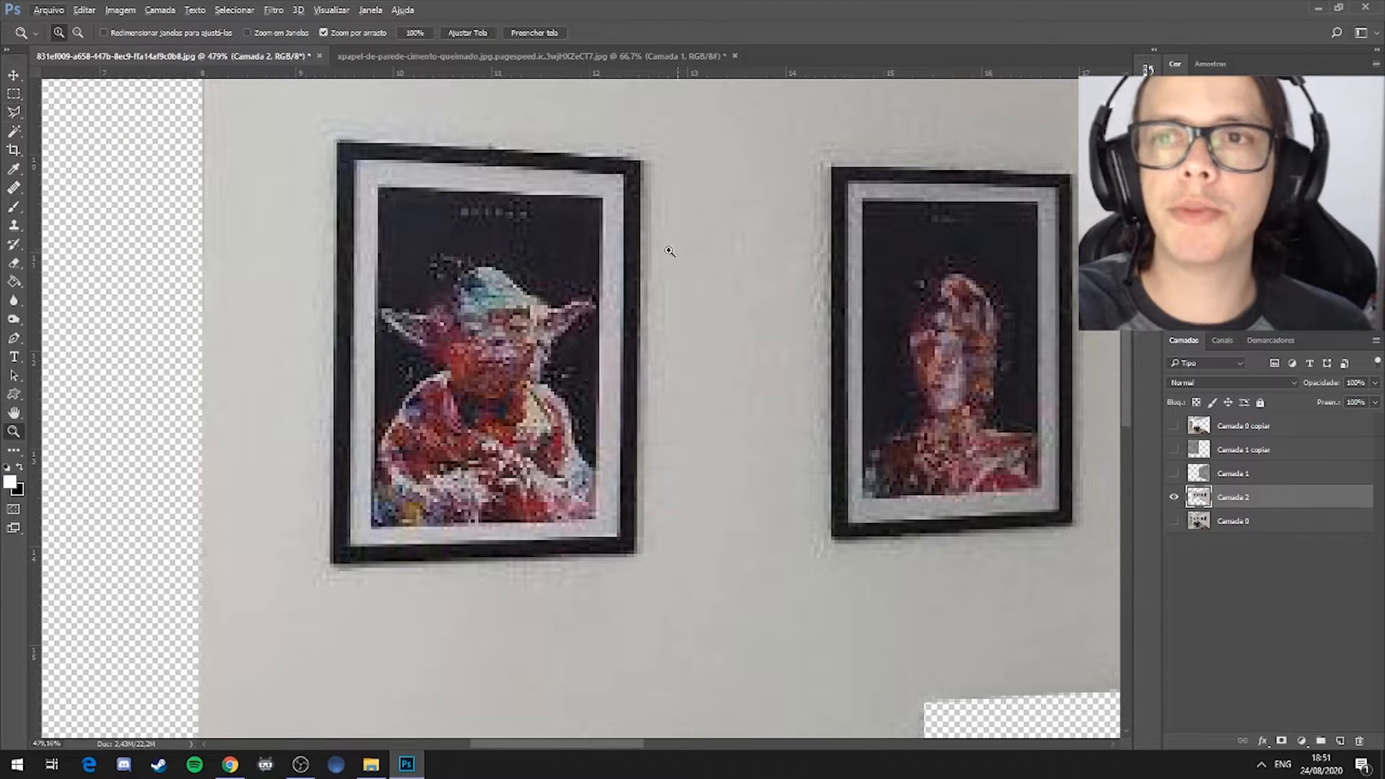
Draw a loose freehand Lasso selection across the two pictures nearest the door and clear it
click(15, 113)
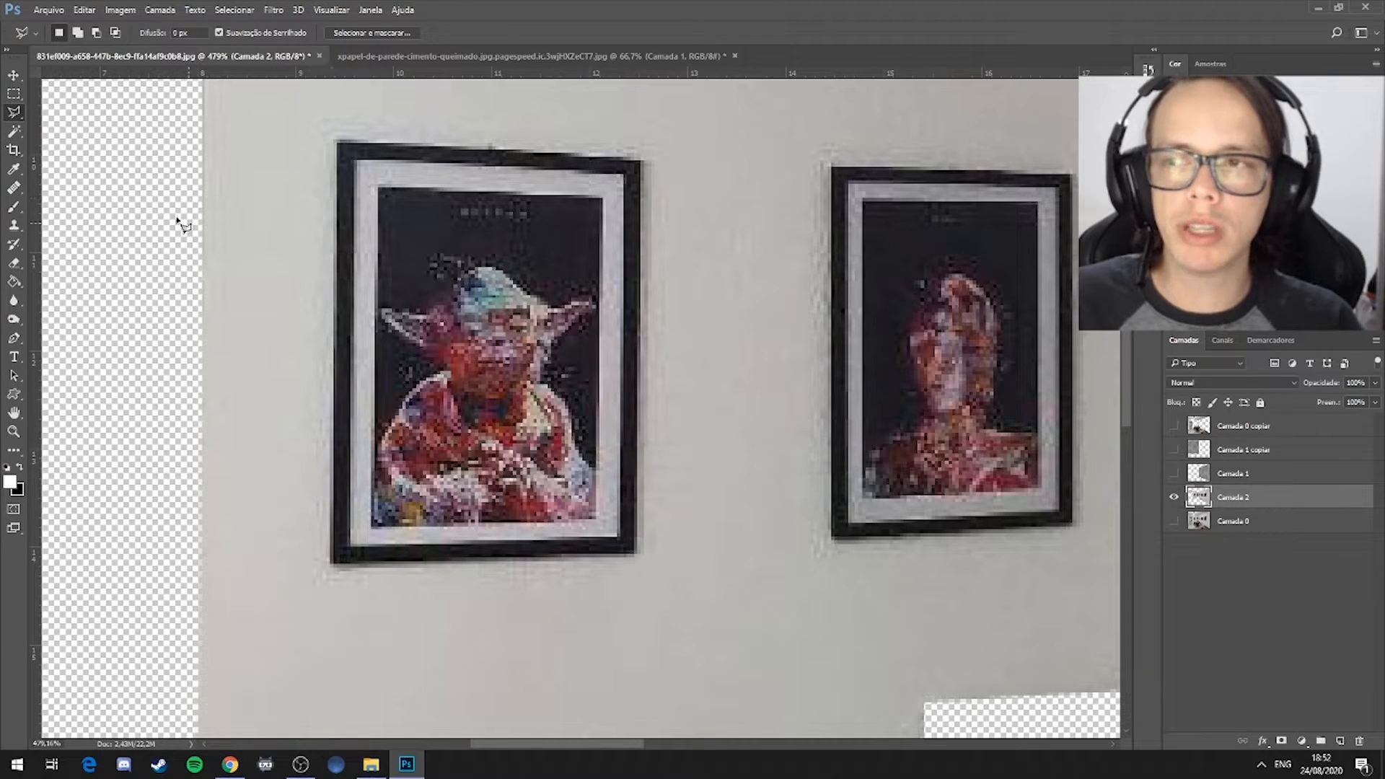
click(15, 113)
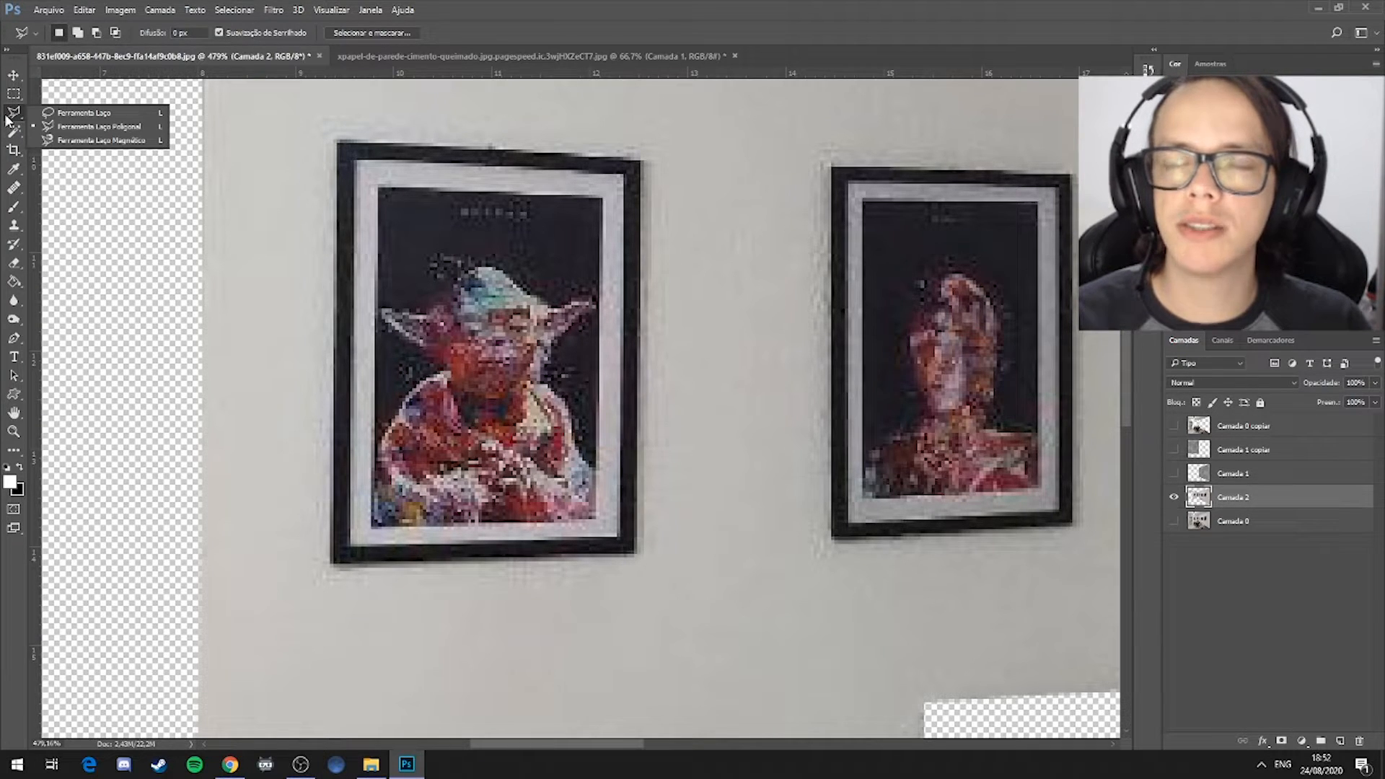
click(72, 113)
mouse_move(314, 247)
mouse_down()
mouse_move(696, 404)
mouse_move(907, 258)
mouse_move(247, 185)
mouse_move(758, 479)
mouse_move(613, 535)
mouse_up()
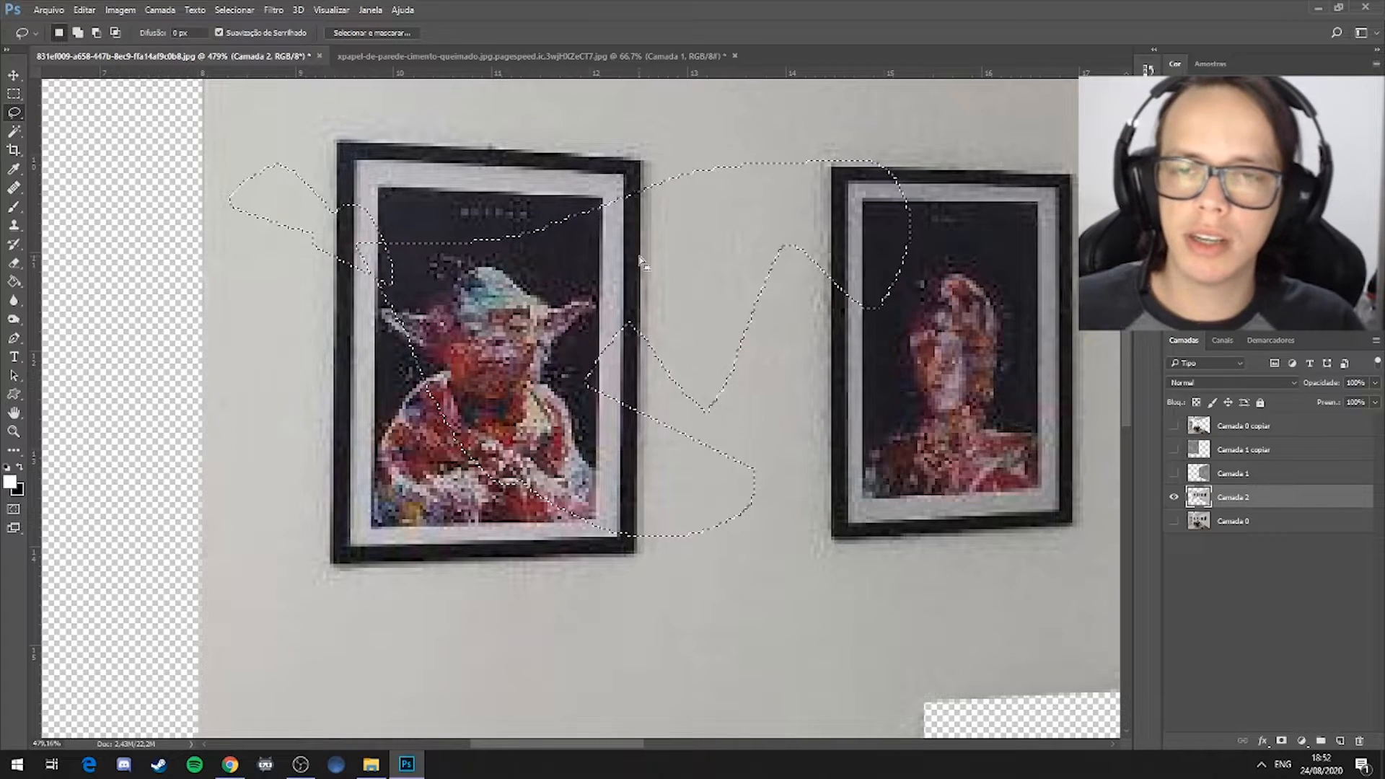
click(576, 592)
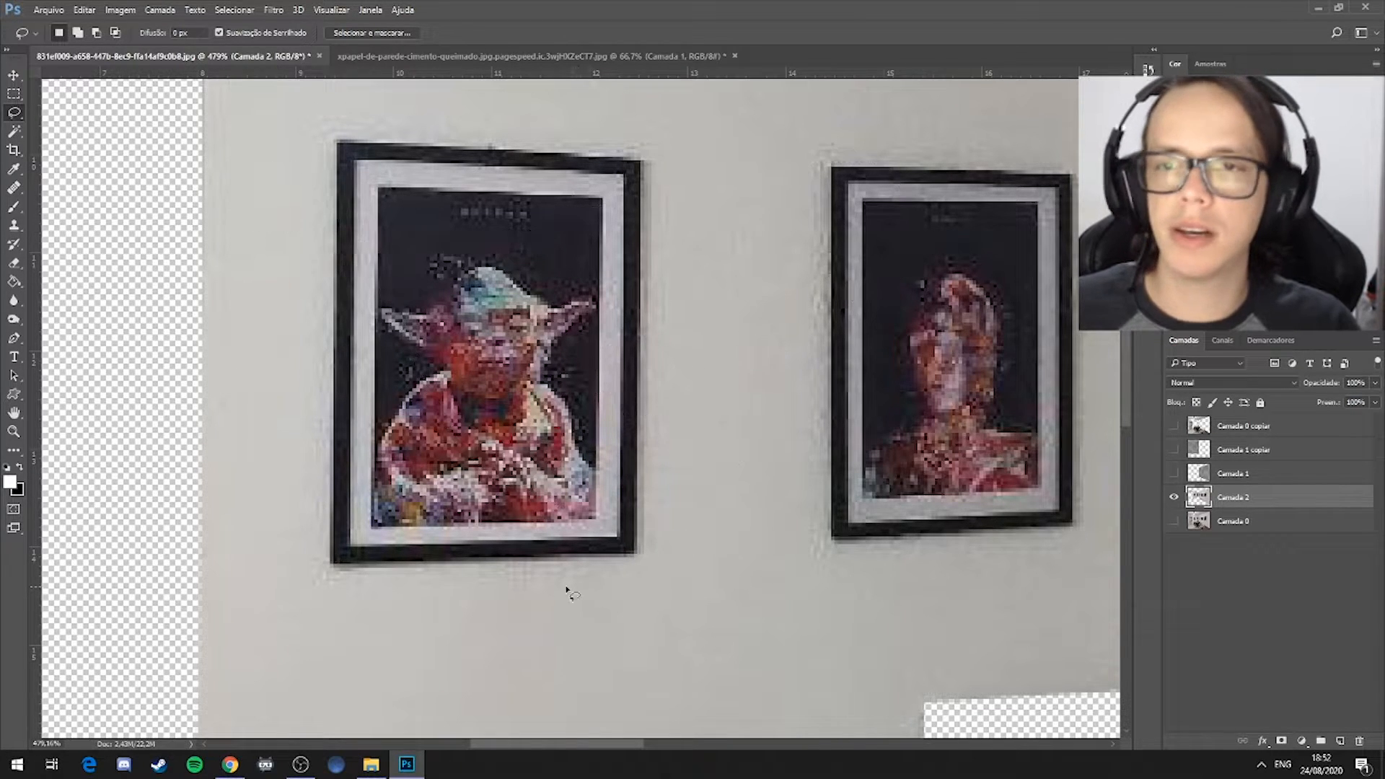
Draw a rough straight-edged Polygonal Lasso selection around the Yoda picture and the wall beside it, and deselect it
right_click(14, 114)
click(37, 123)
click(312, 204)
click(333, 119)
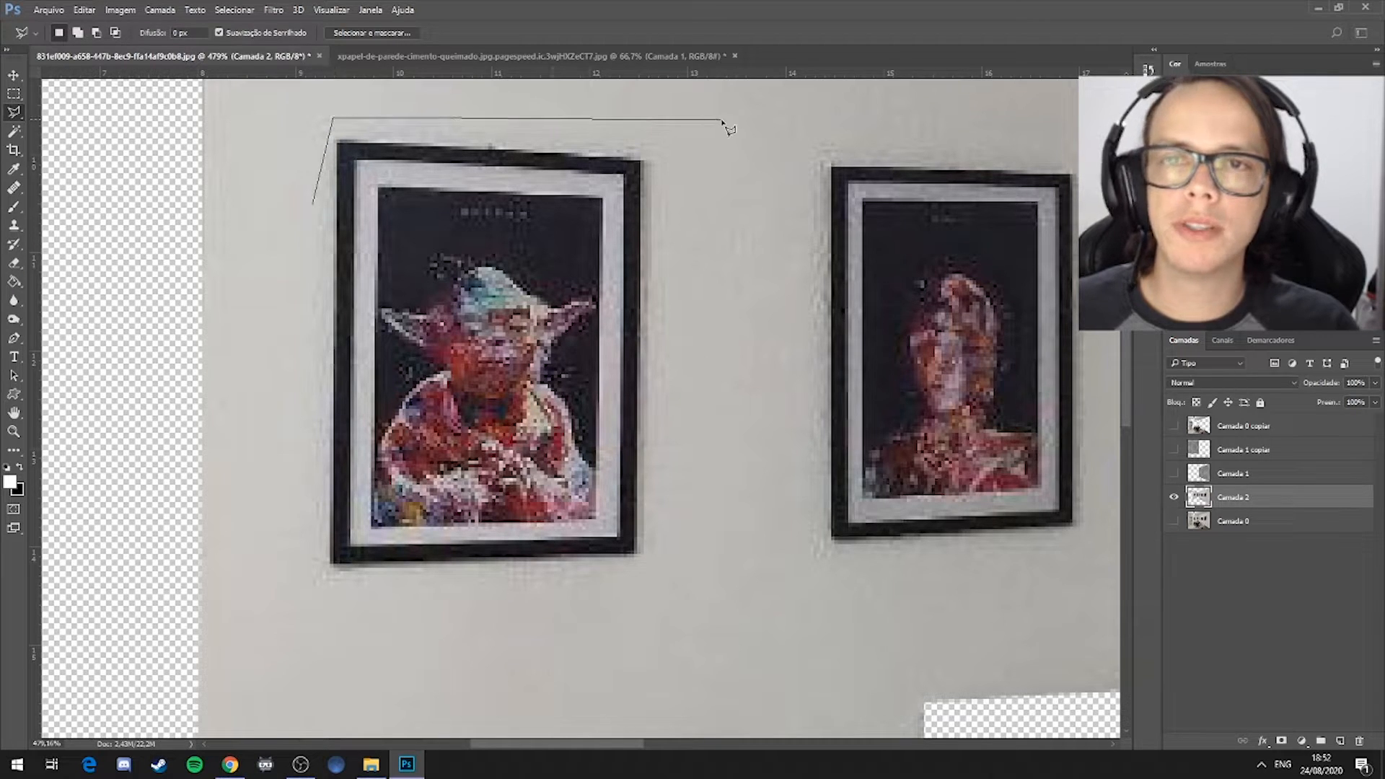
click(722, 119)
click(751, 455)
click(750, 640)
click(907, 627)
click(994, 557)
click(957, 695)
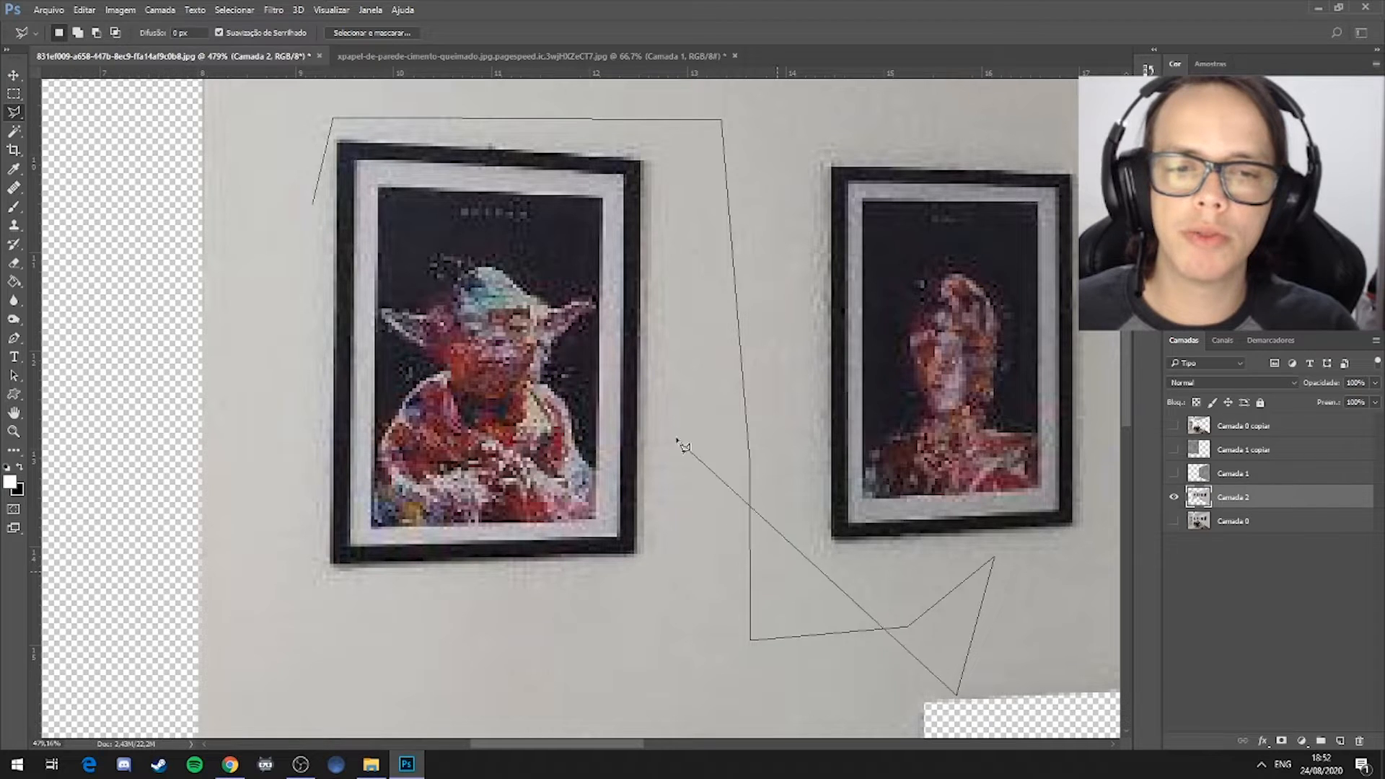
click(632, 395)
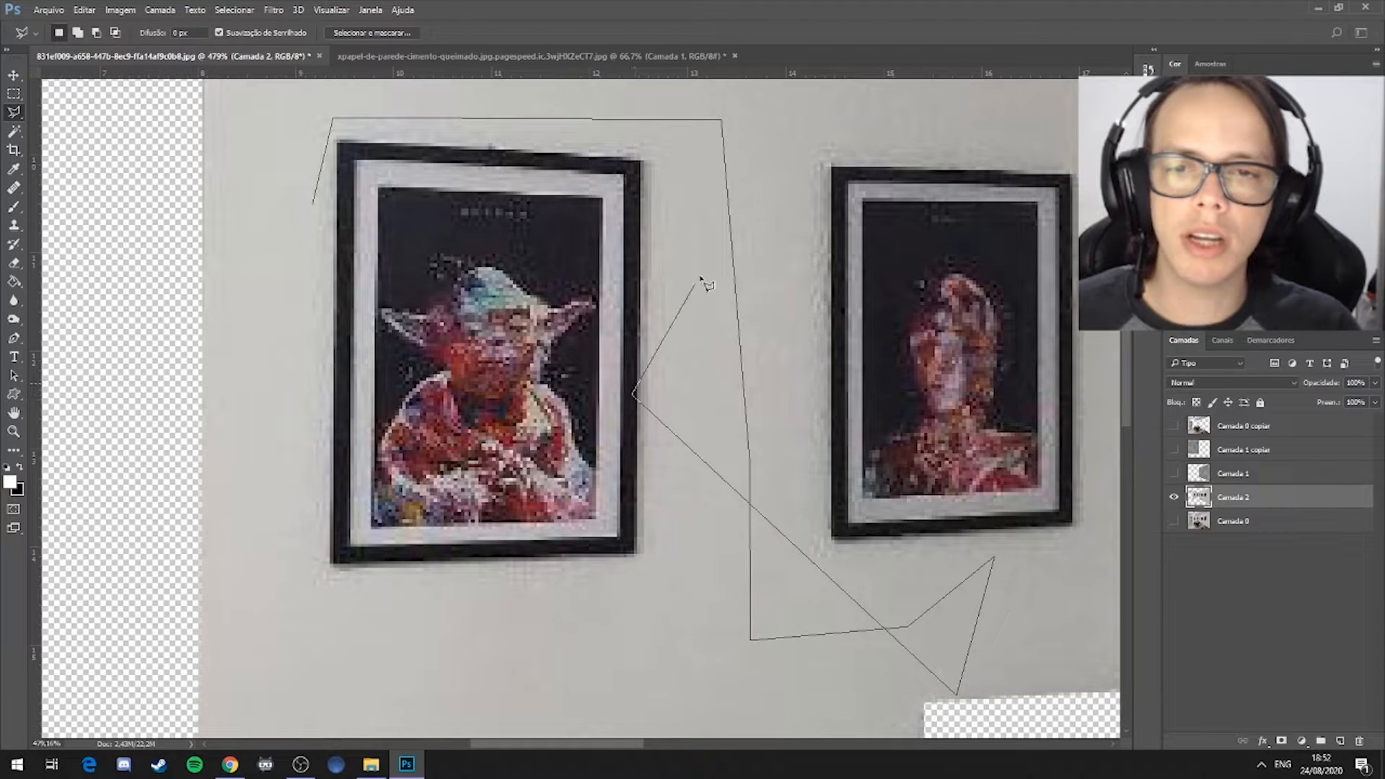
click(807, 217)
scroll(884, 721, down, 3)
click(442, 409)
scroll(442, 410, up, 3)
click(375, 175)
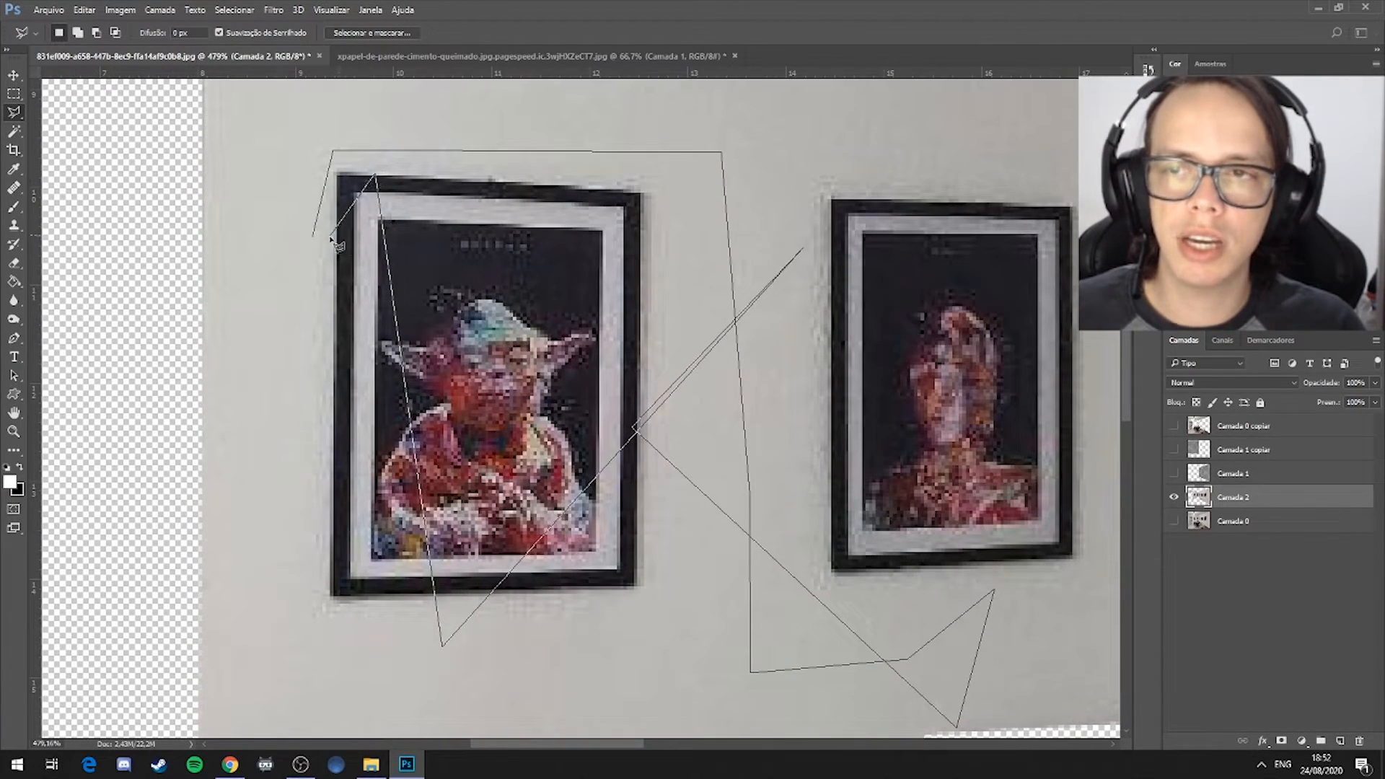
click(324, 238)
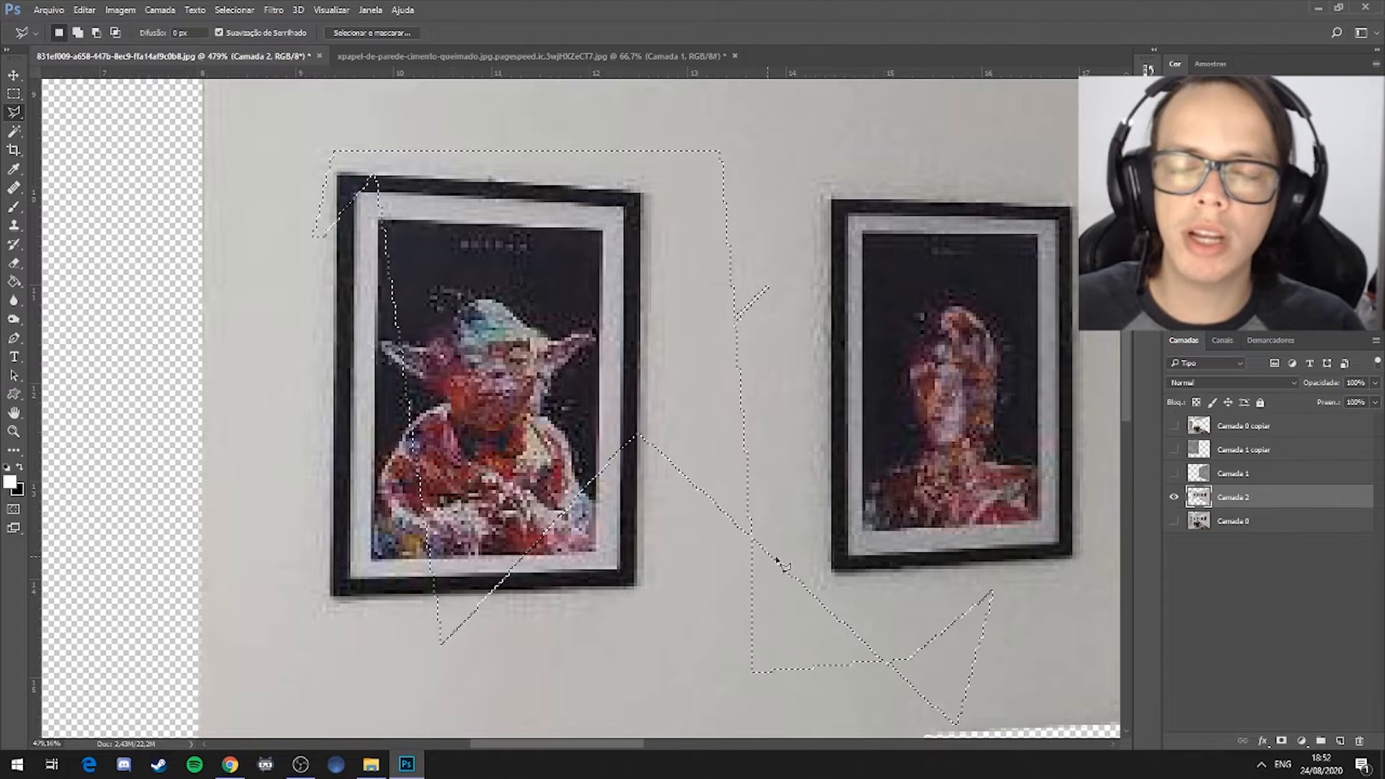
key(ctrl+d)
Trace the outer edge of the Yoda picture's frame with the Magnetic Lasso and inspect the selection edge
right_click(14, 112)
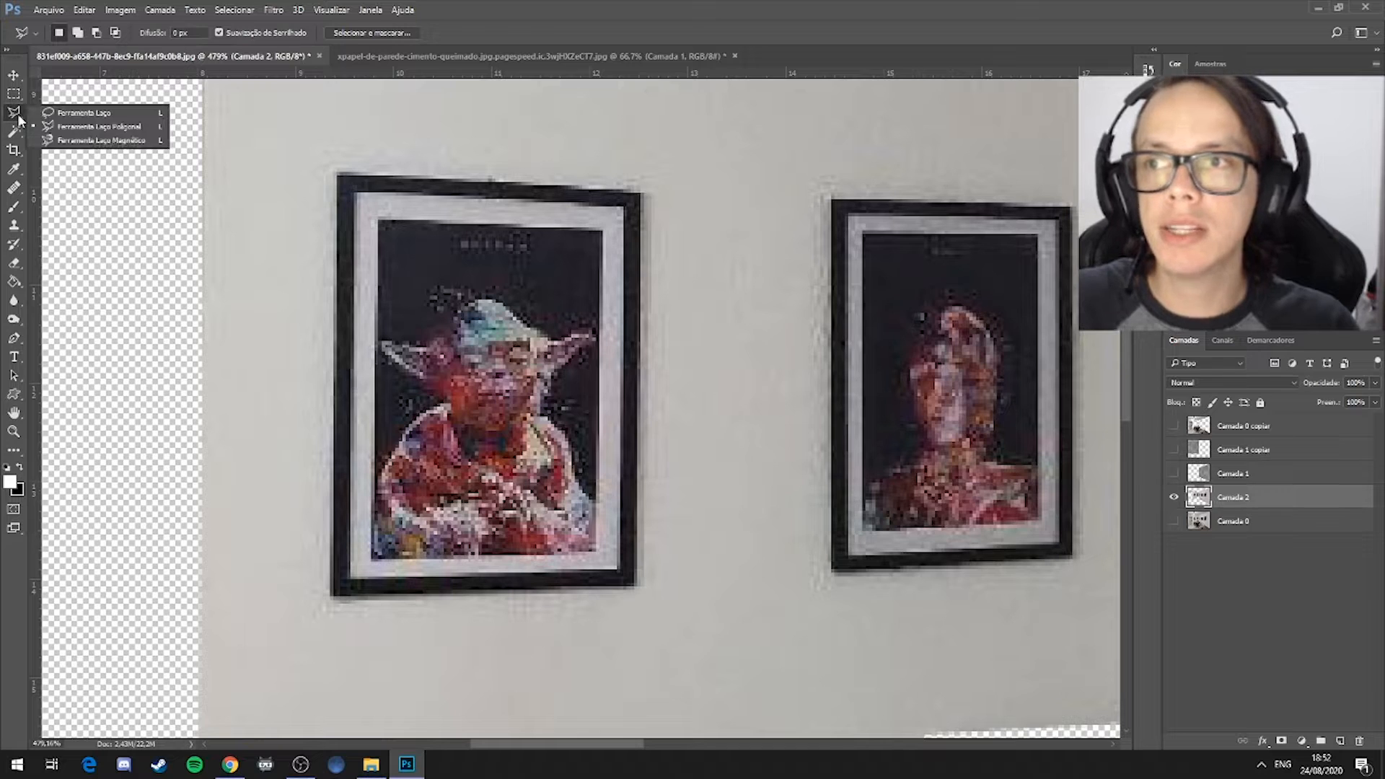
click(50, 141)
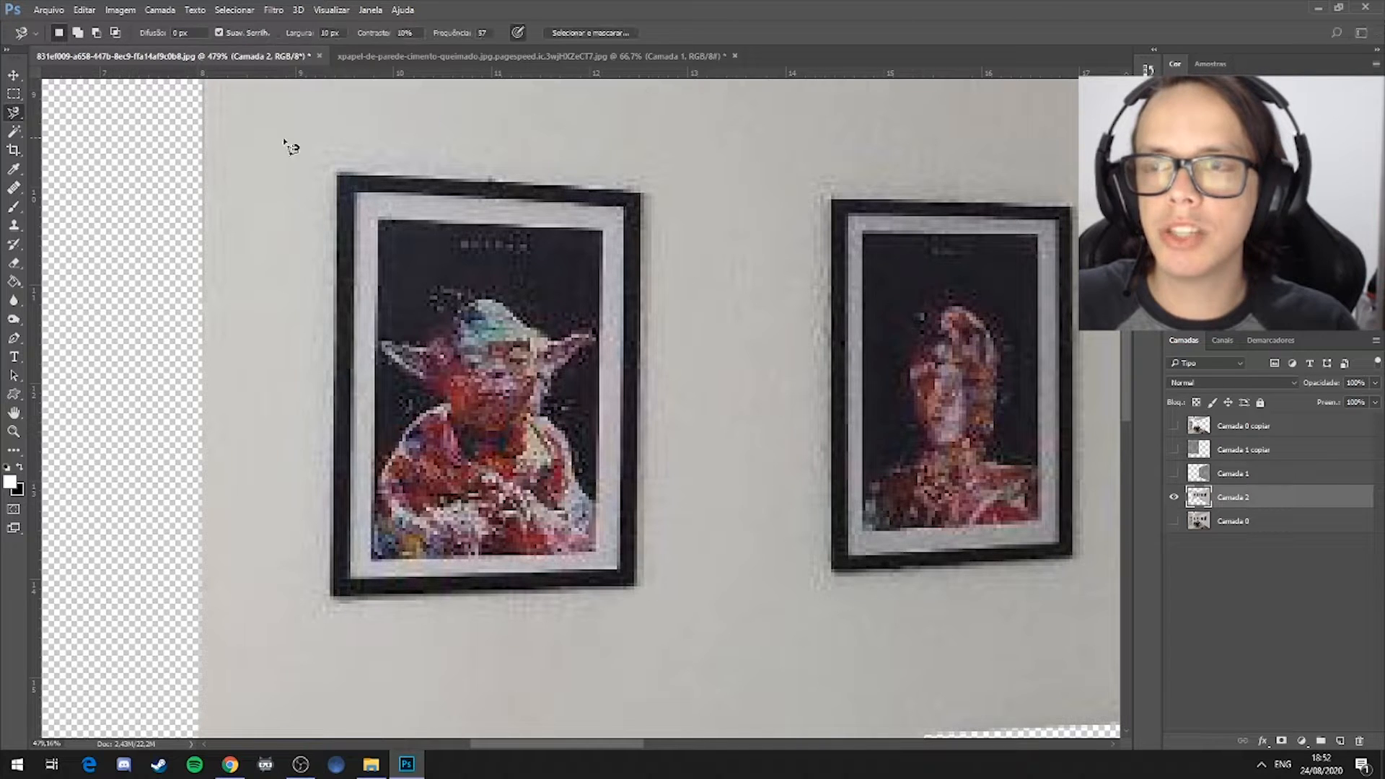
click(338, 173)
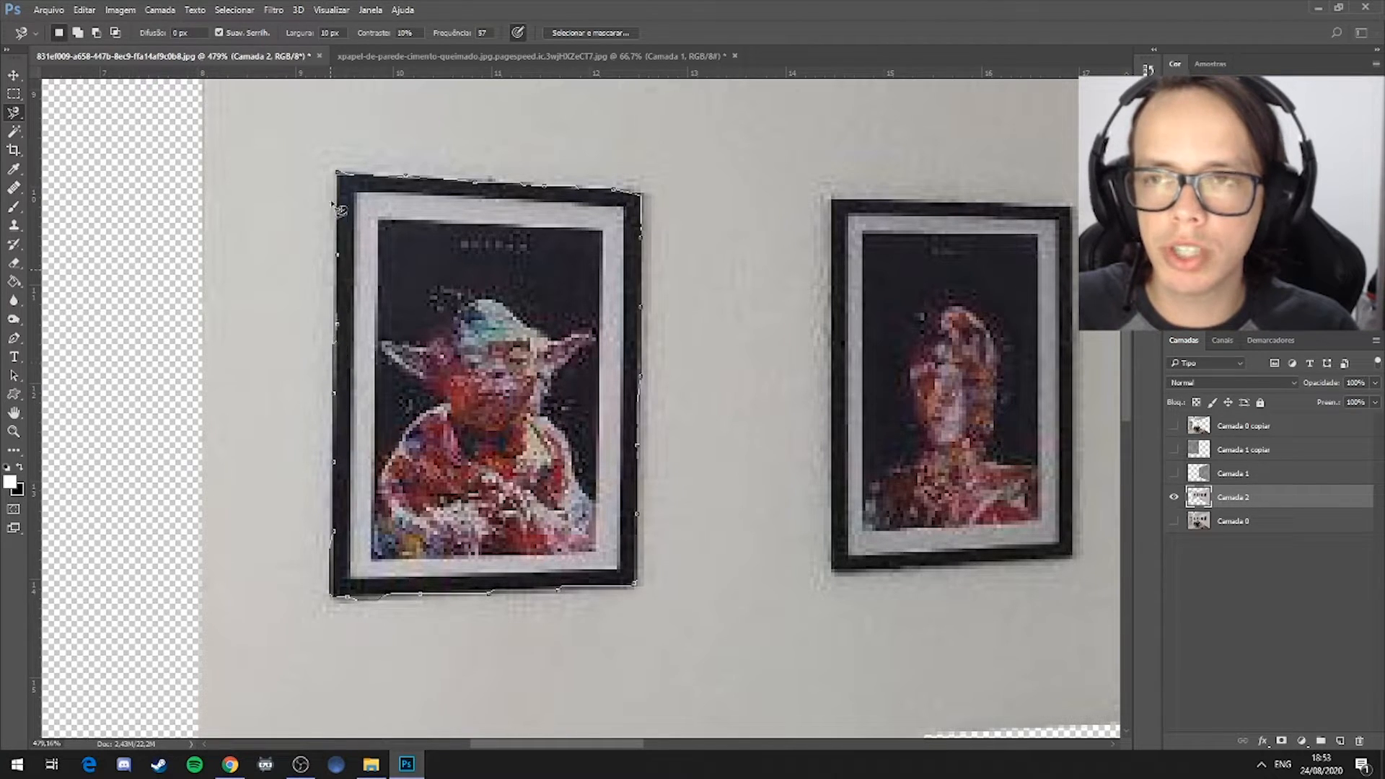
click(345, 182)
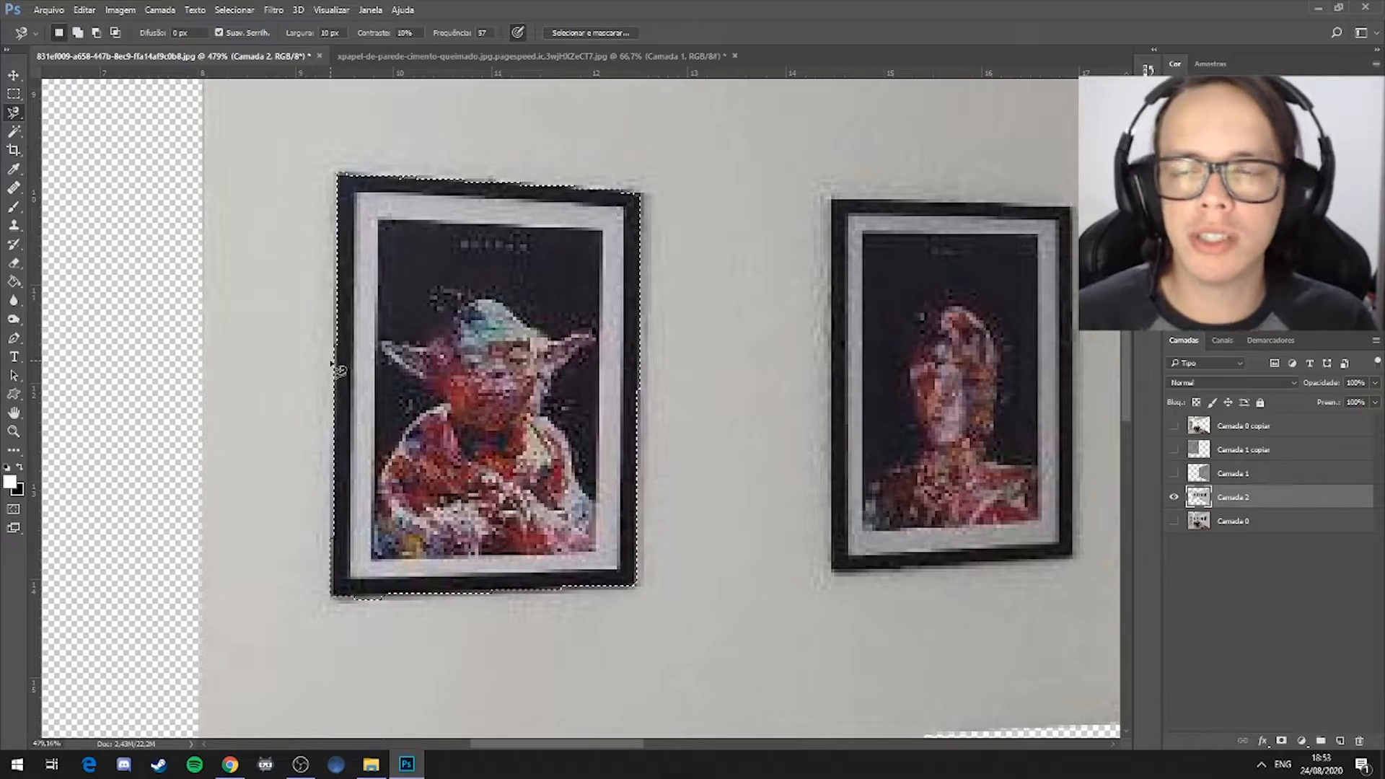
scroll(344, 372, up, 4)
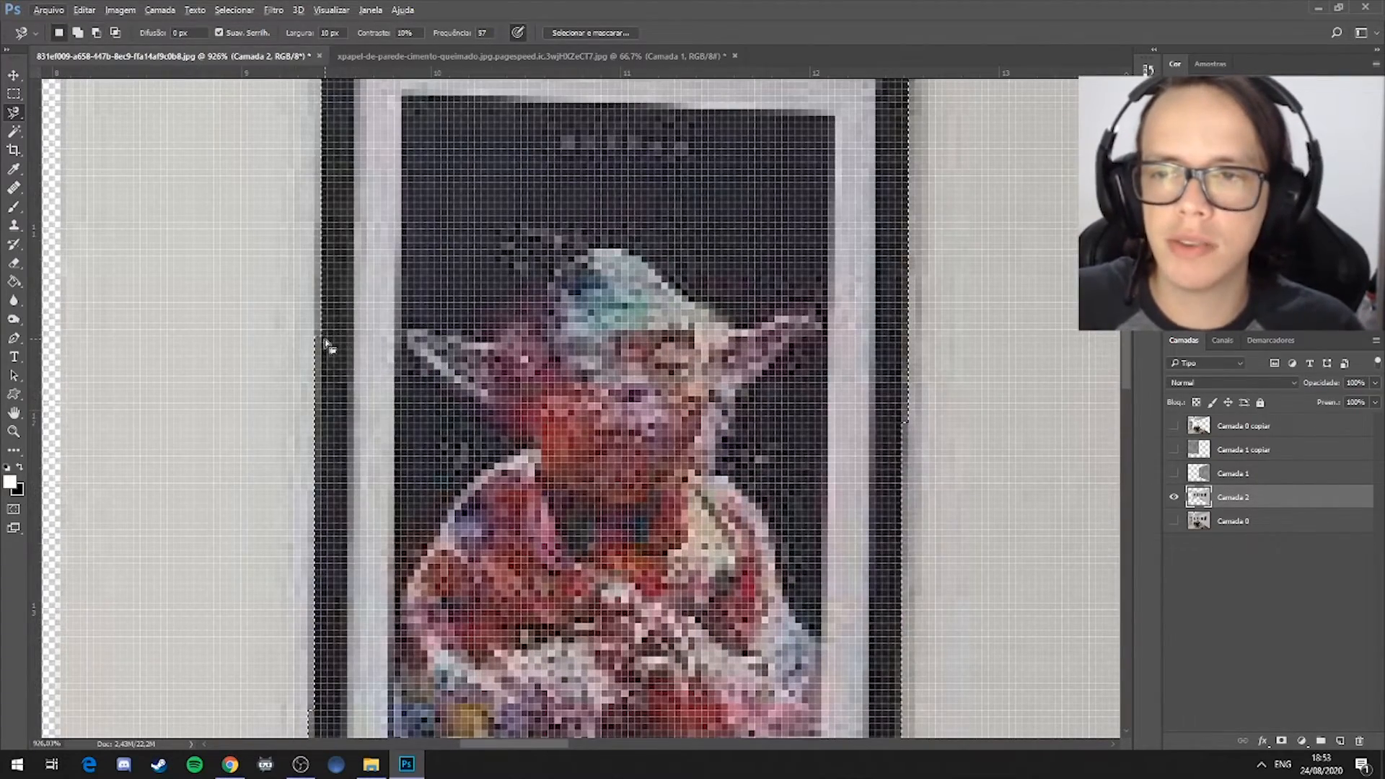
scroll(317, 273, down, 4)
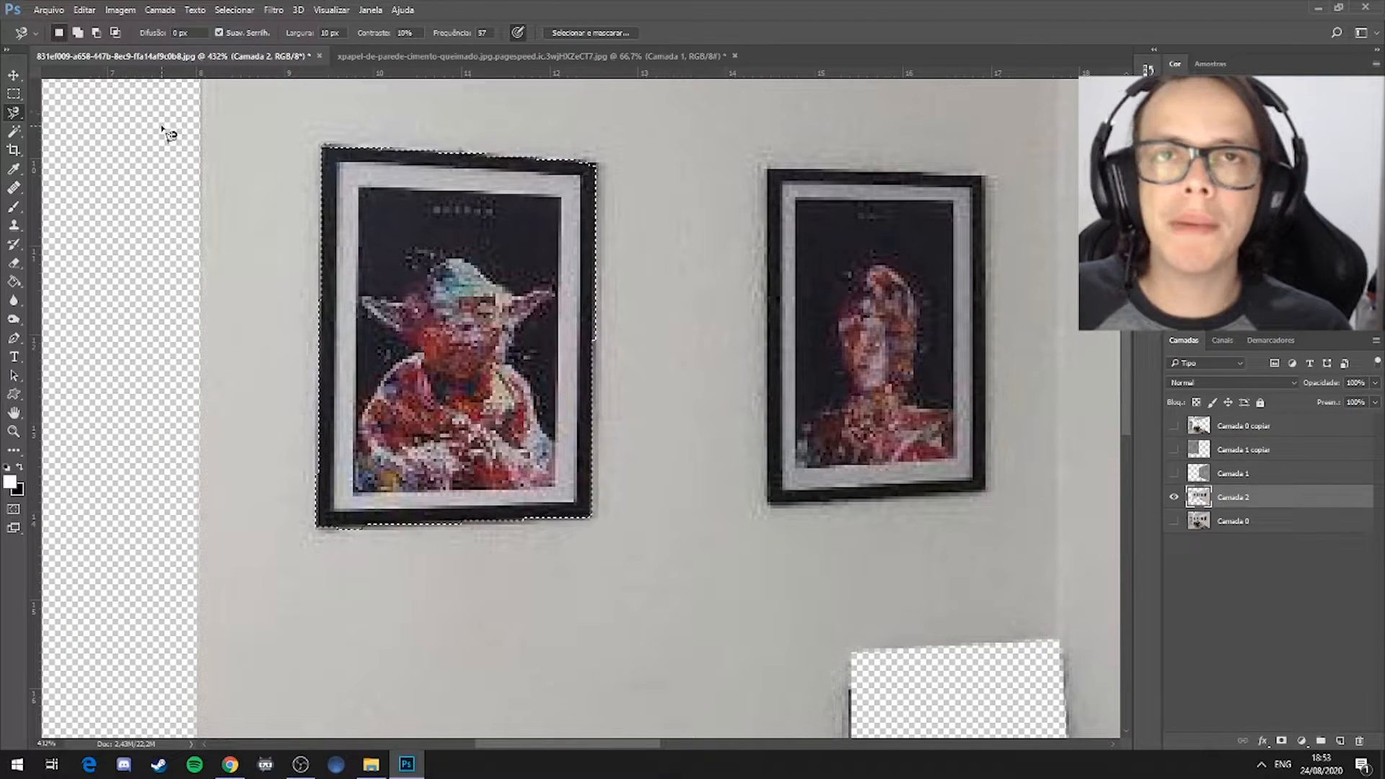
Discard the current selection and select the Yoda picture with the Polygonal Lasso, following the four outer corners of its frame
right_click(15, 113)
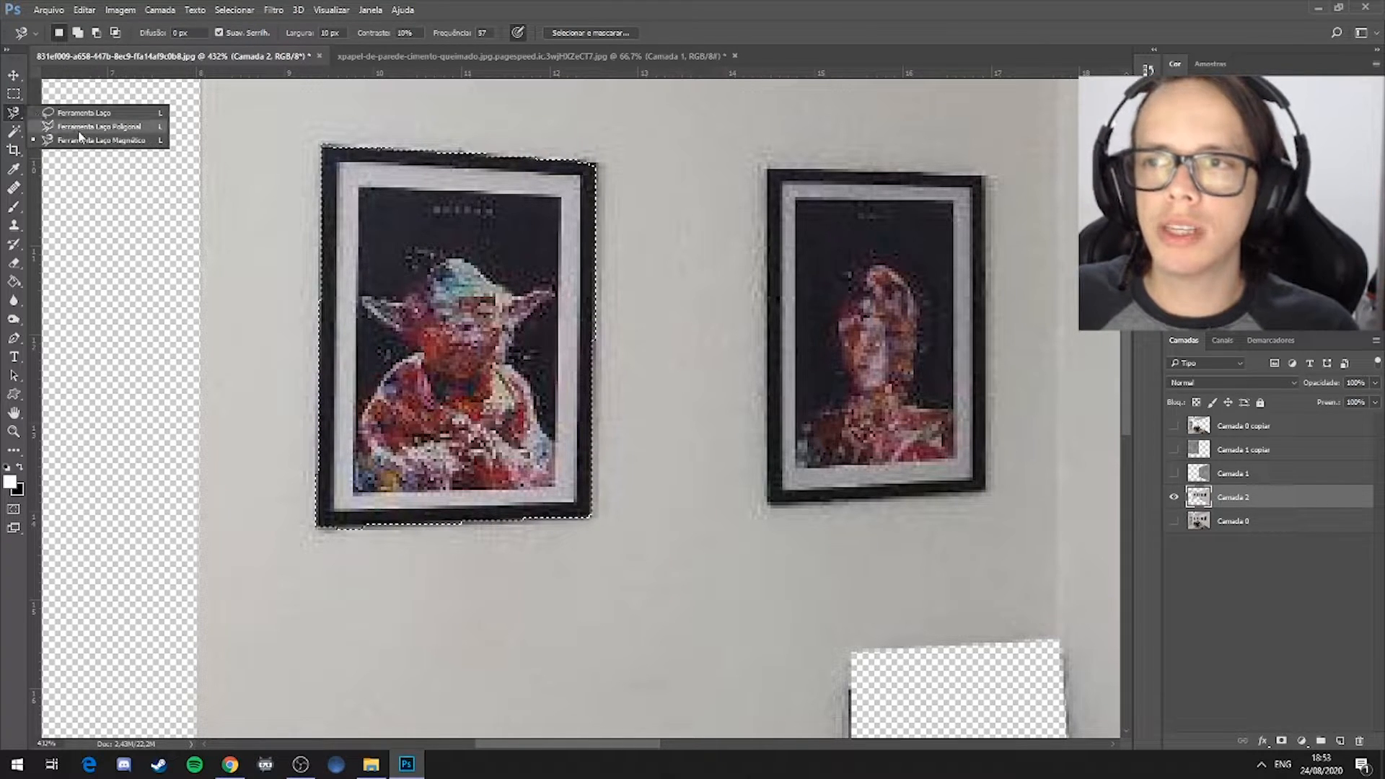
click(144, 128)
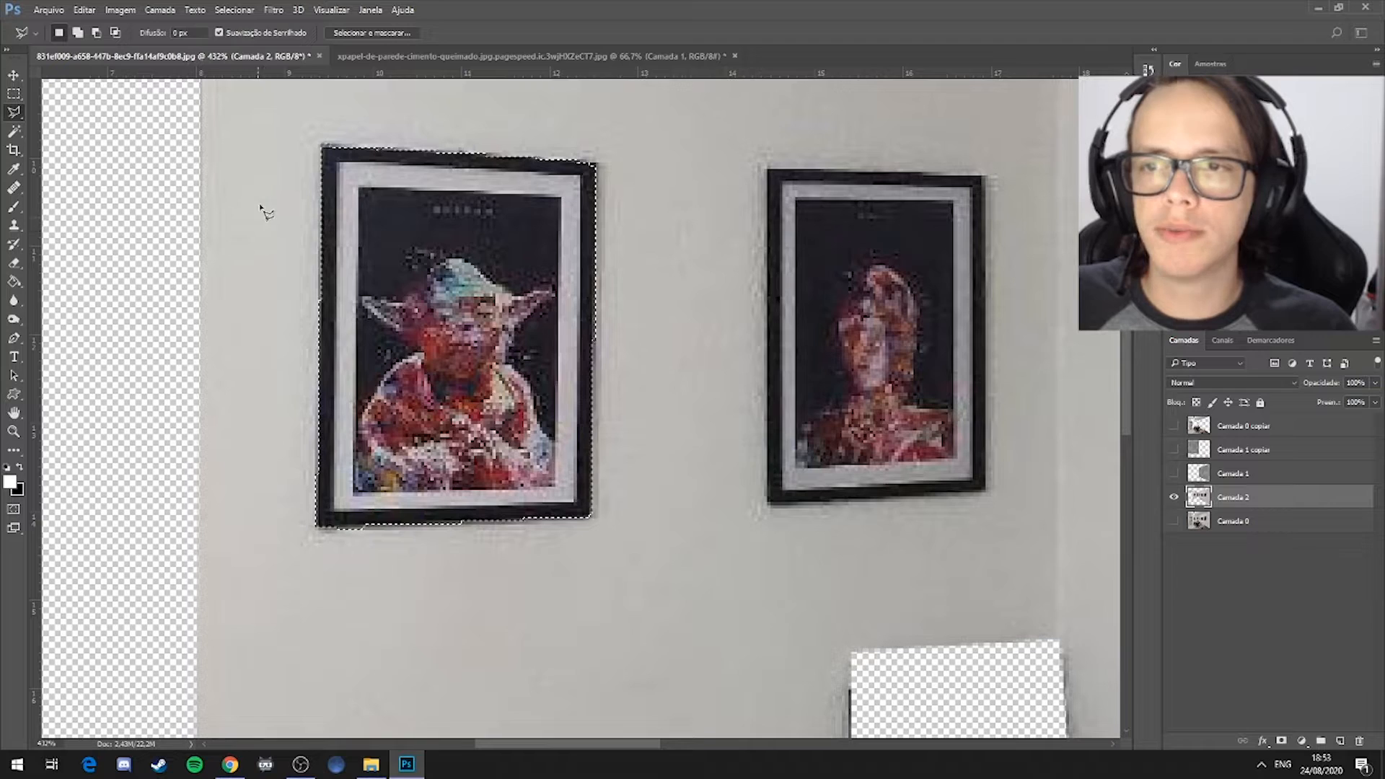
click(259, 139)
double_click(265, 134)
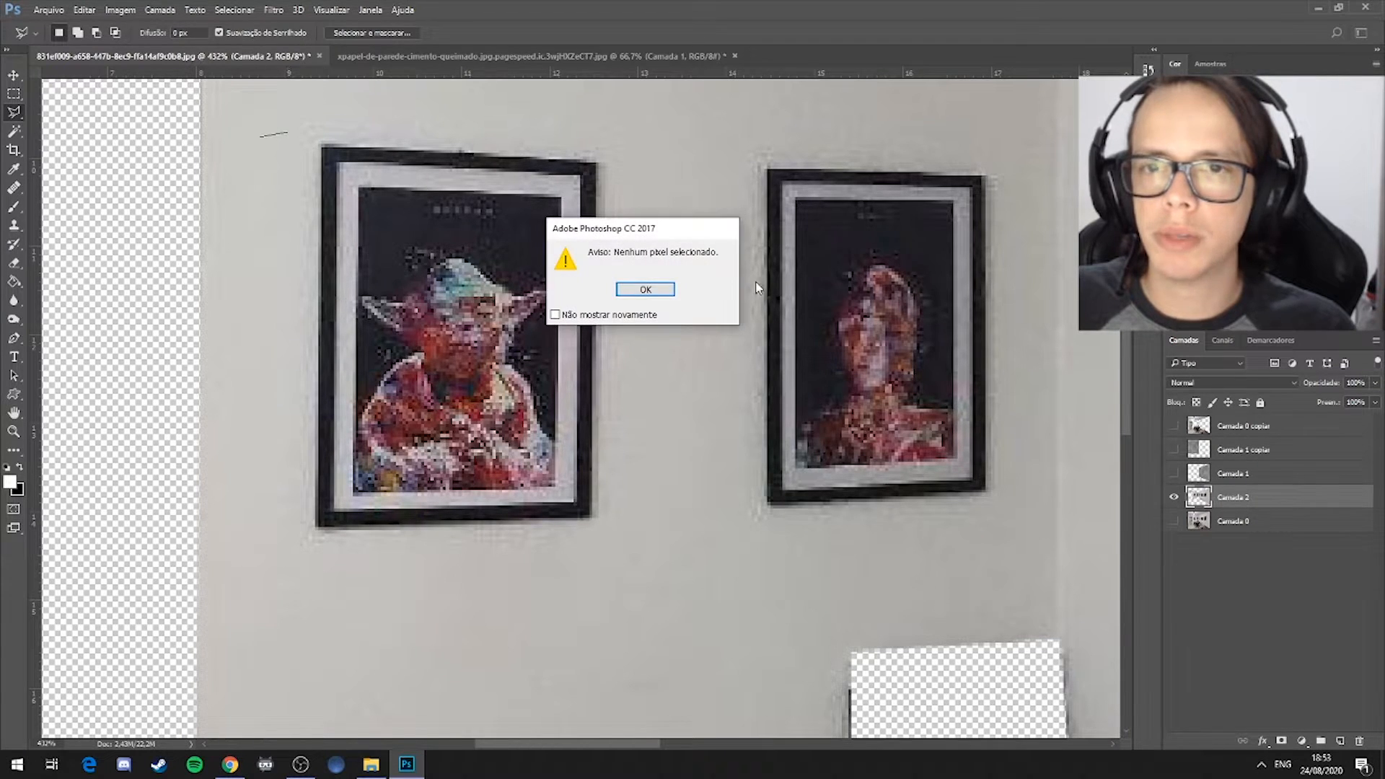
click(644, 291)
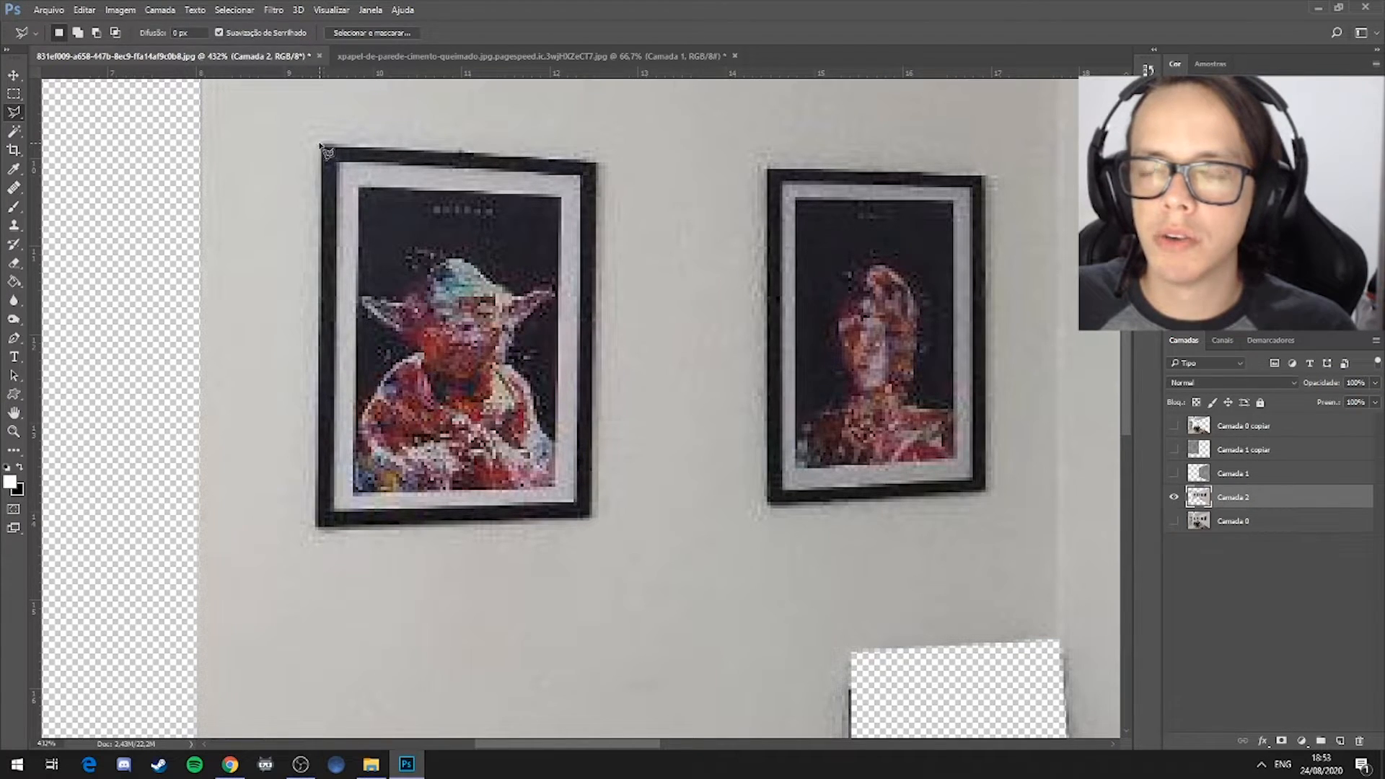
click(324, 146)
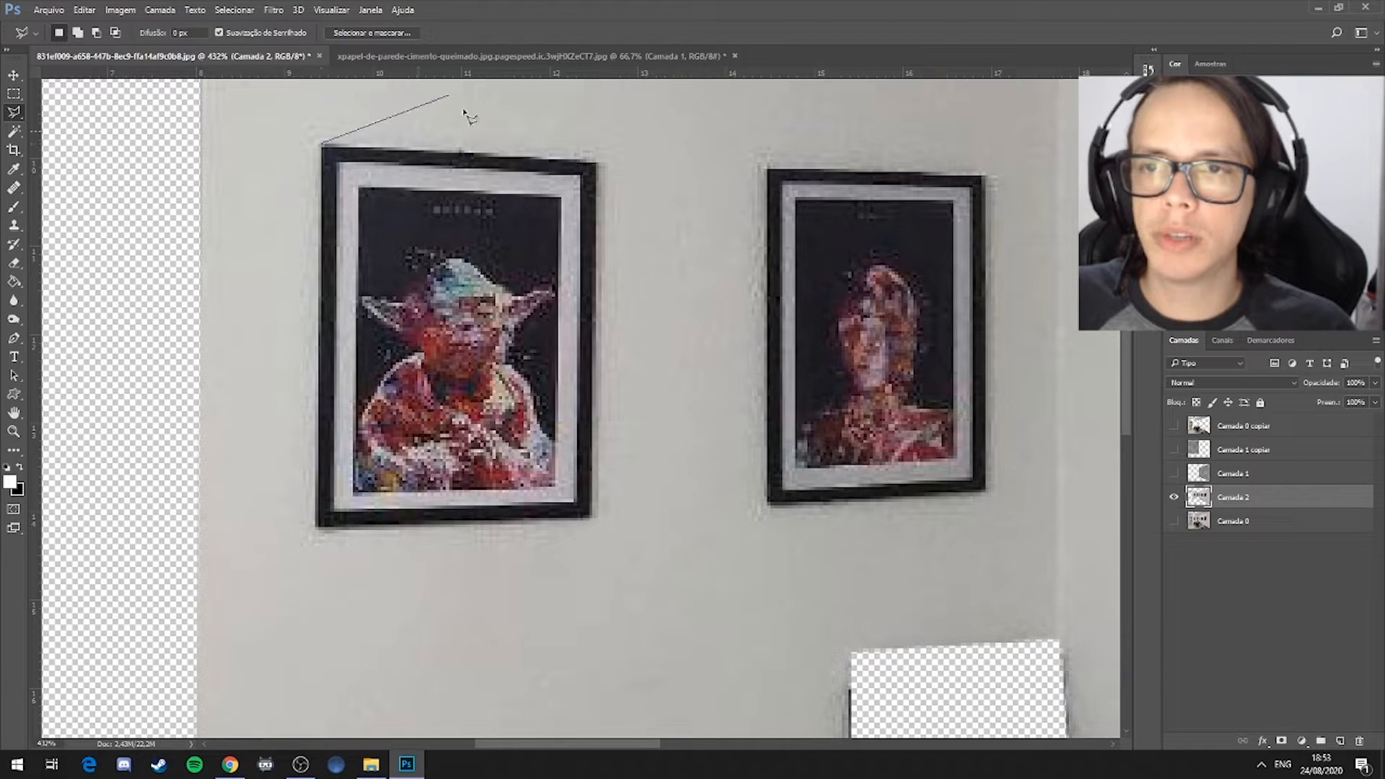
click(596, 161)
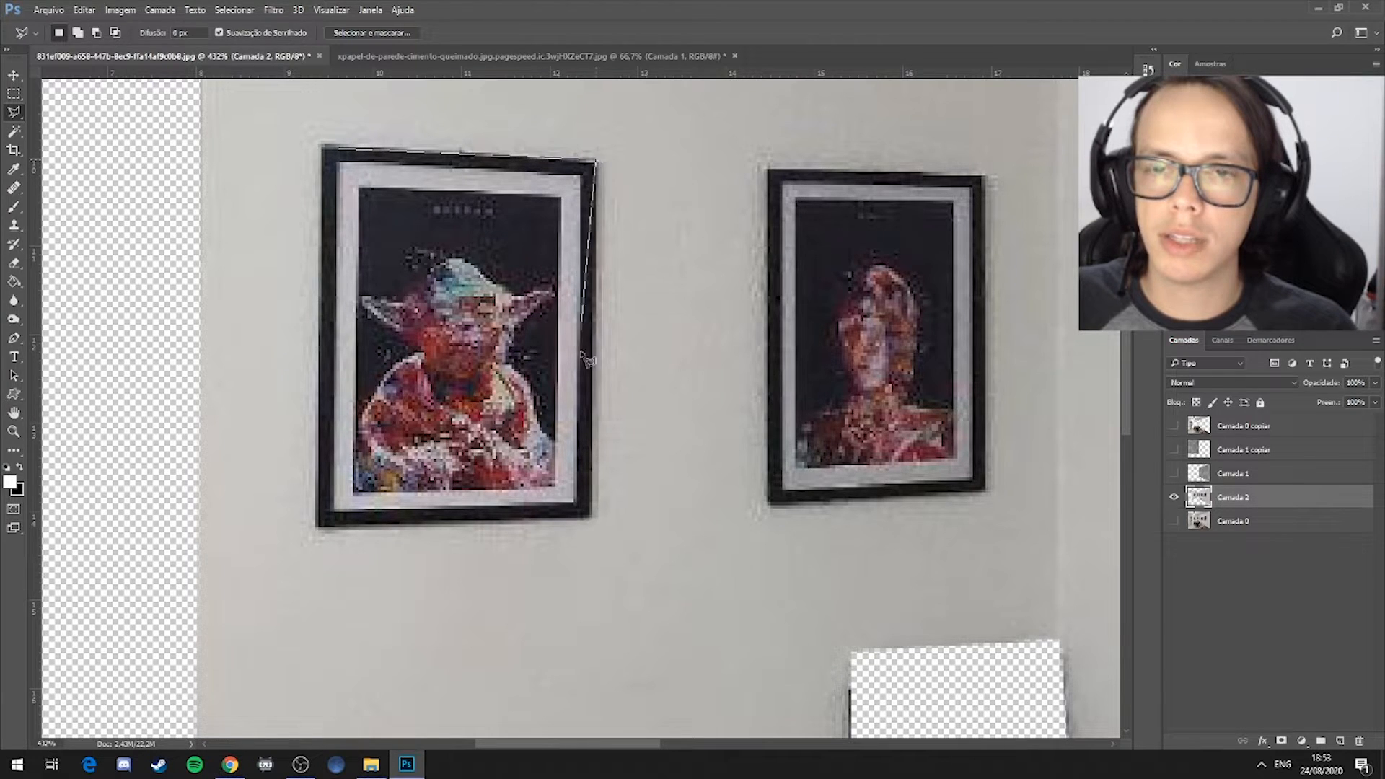
click(593, 518)
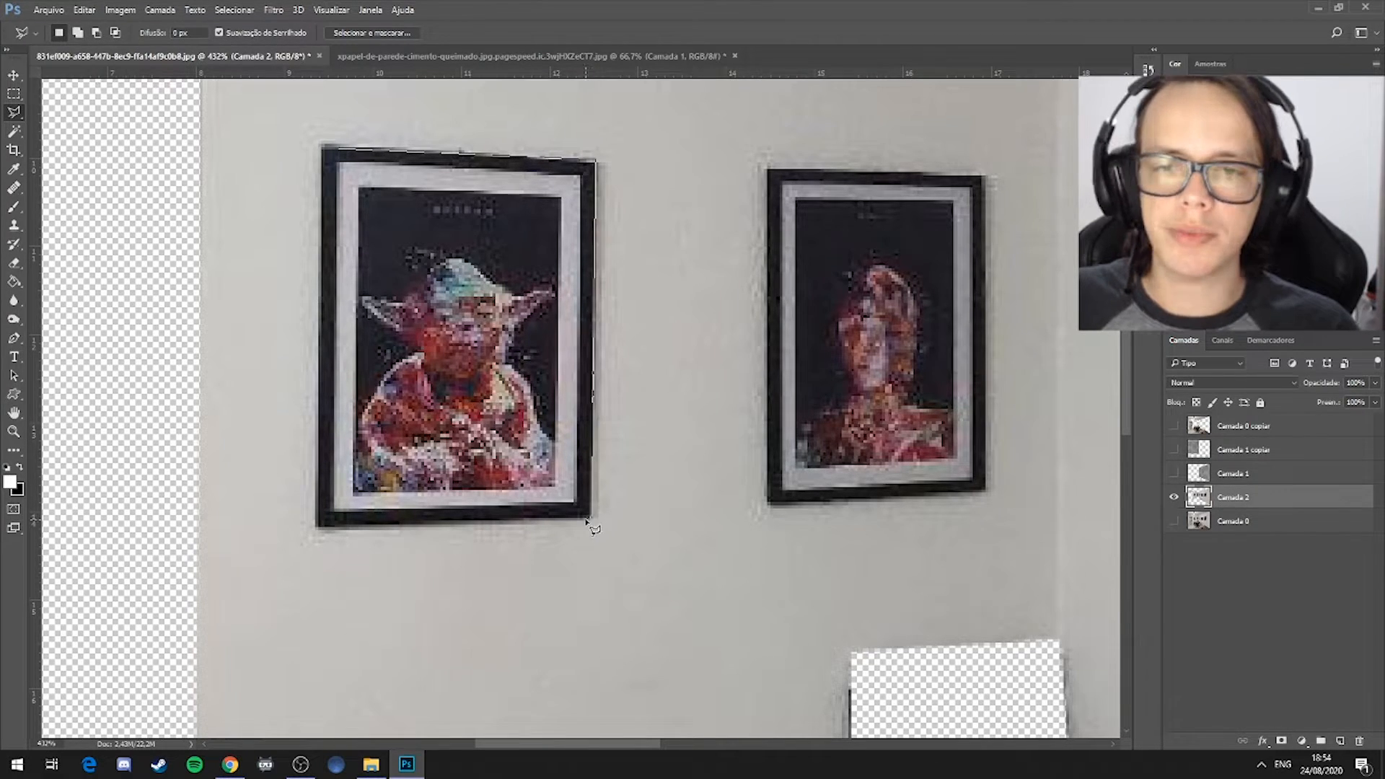
click(317, 529)
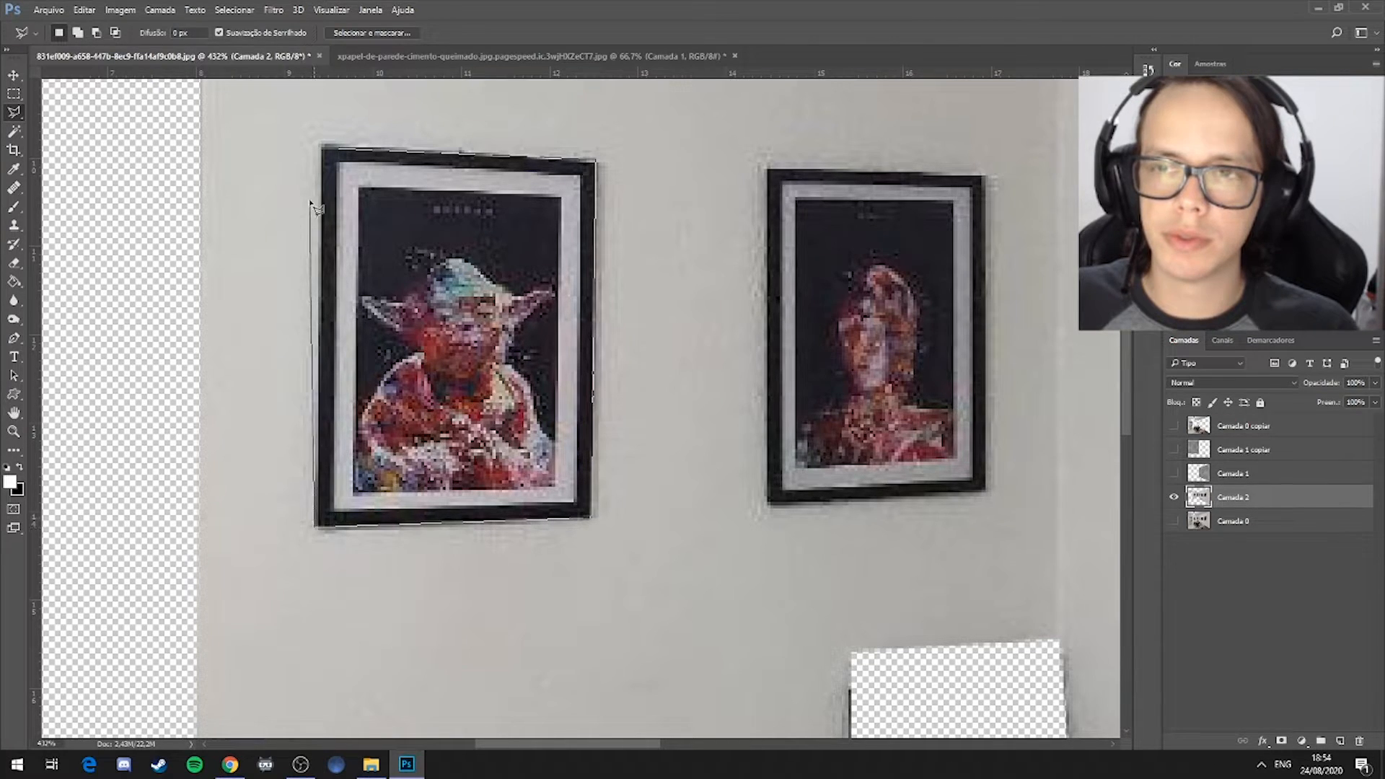
click(326, 152)
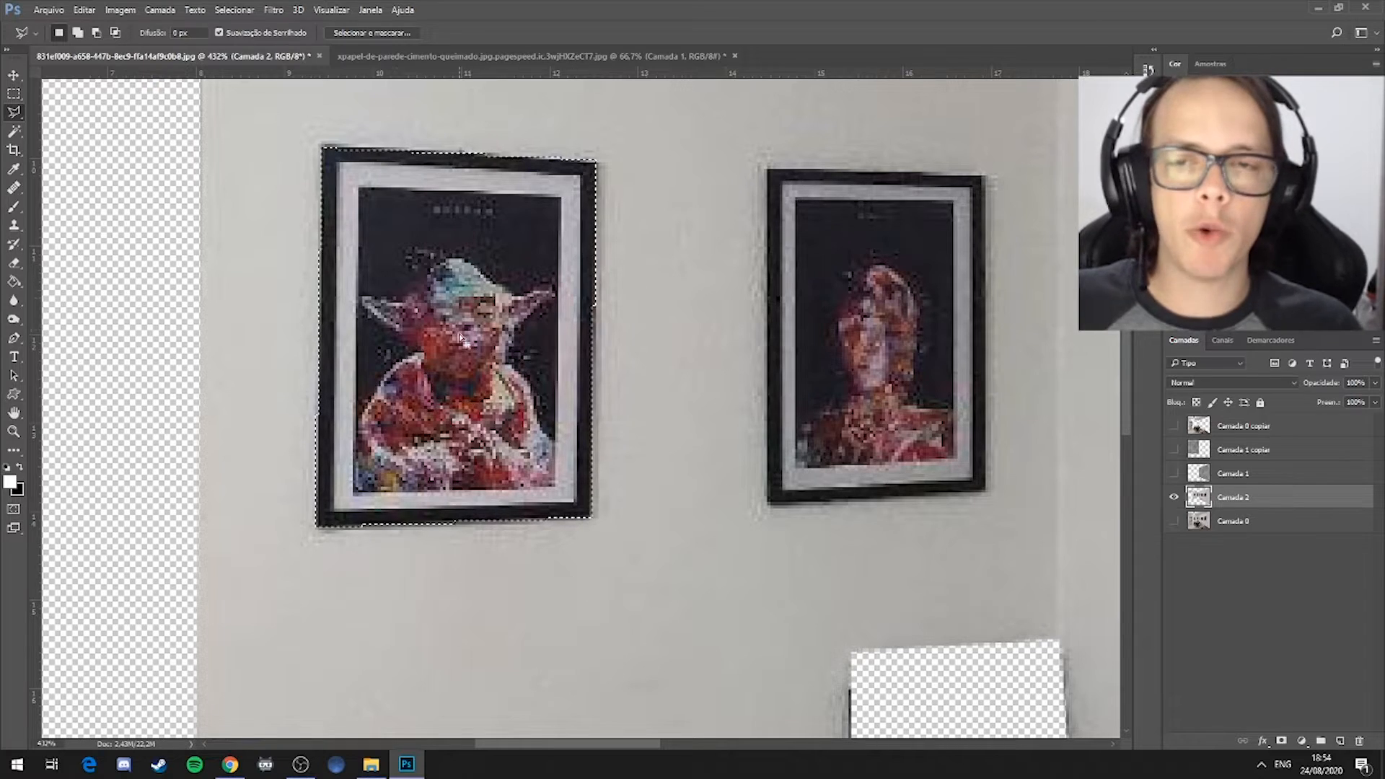
Add the C-3PO picture beside Yoda to the selection with the Polygonal Lasso, following the four outer corners of its frame
drag(693, 349, 684, 390)
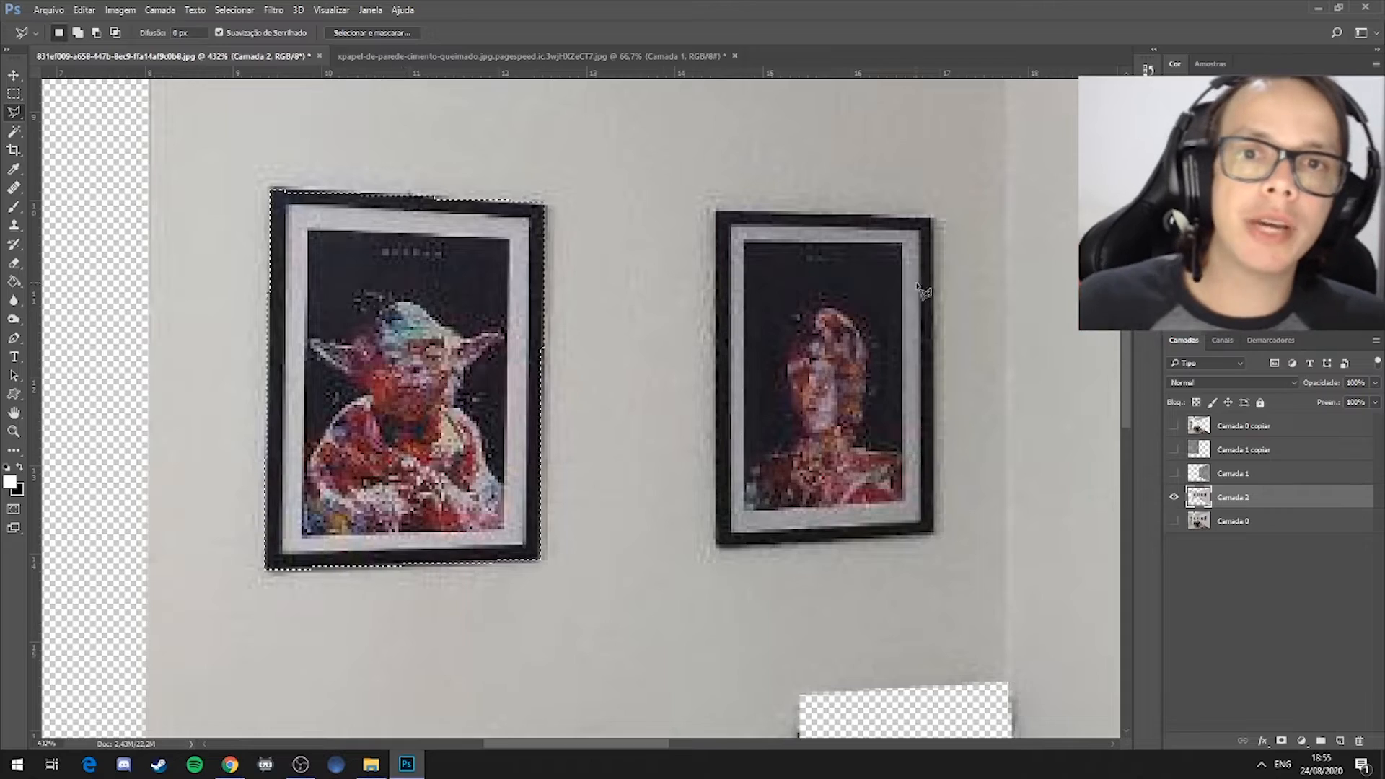
scroll(902, 277, down, 8)
drag(911, 314, 569, 339)
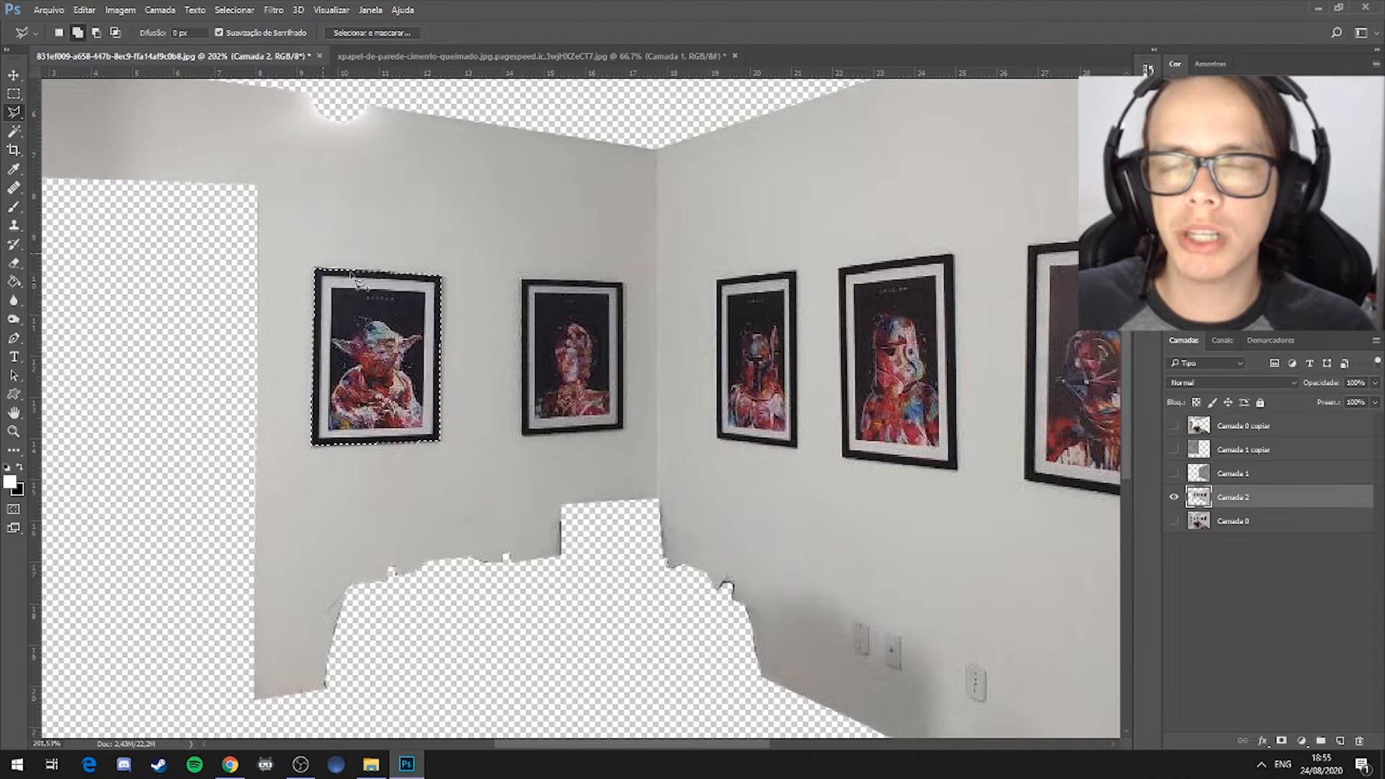
scroll(542, 333, up, 7)
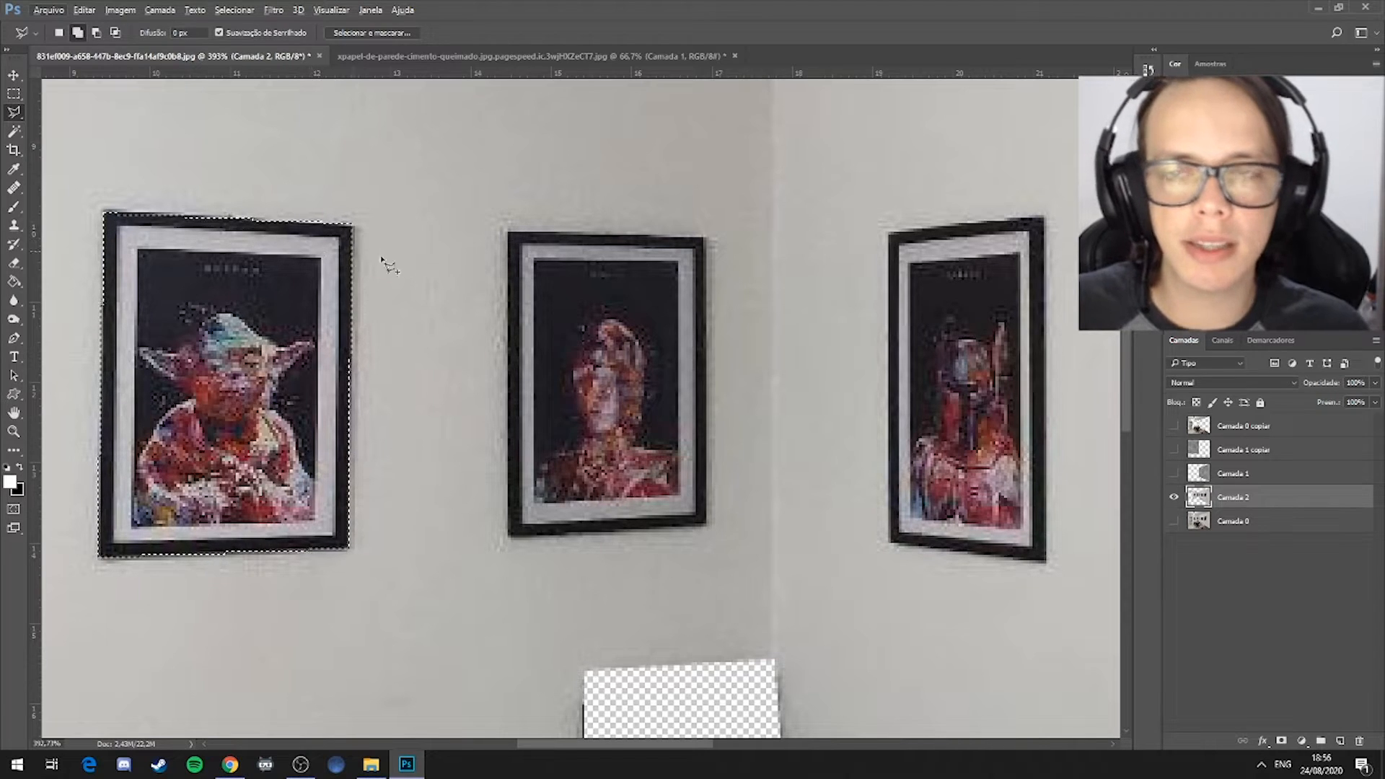
scroll(514, 238, up, 1)
shift+click(511, 233)
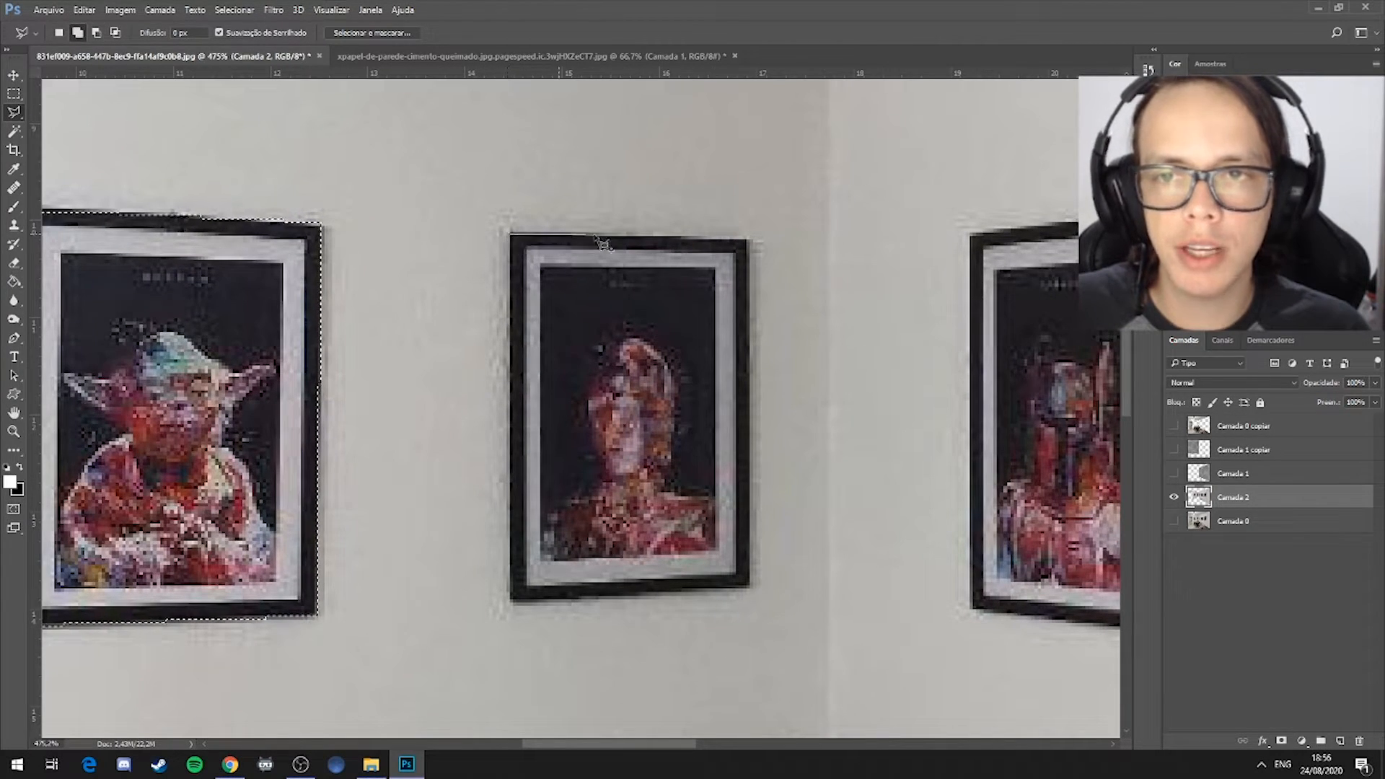
click(748, 241)
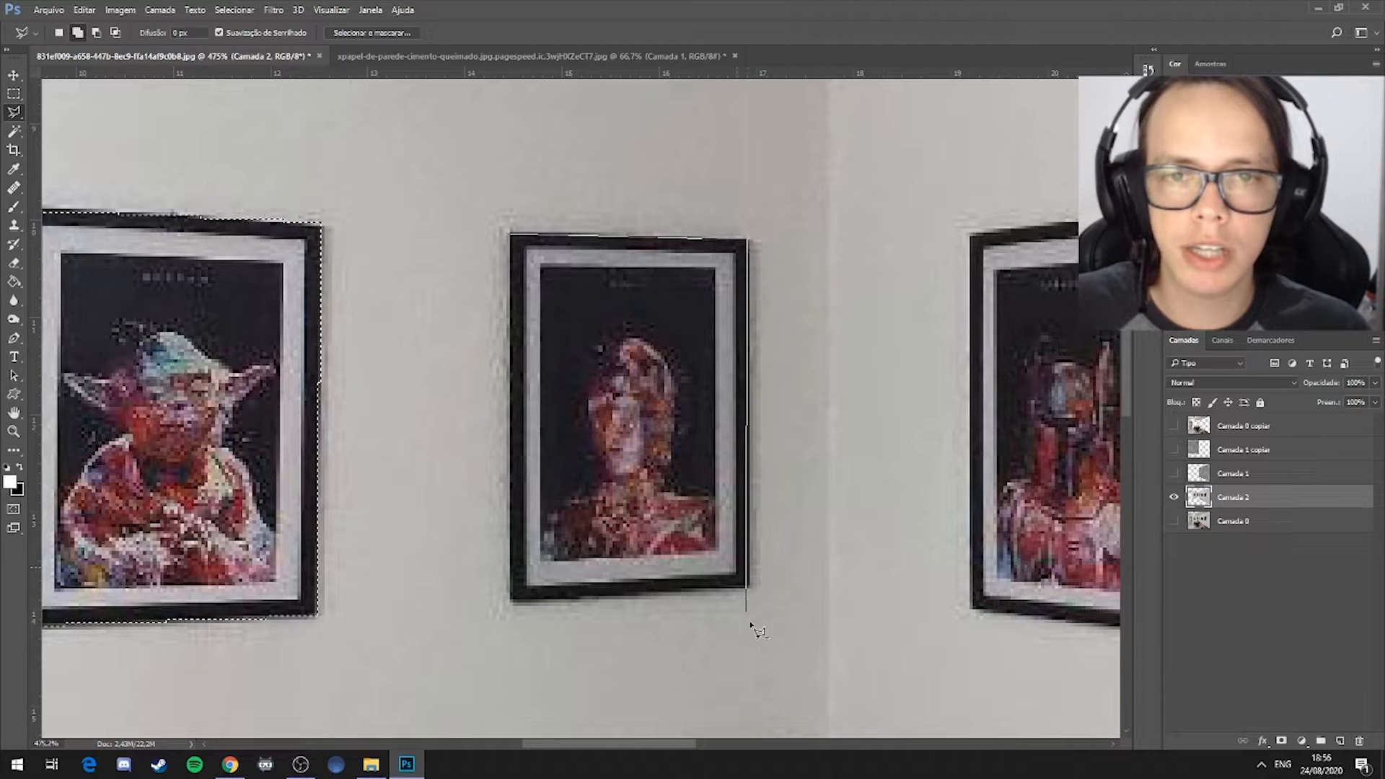
click(749, 587)
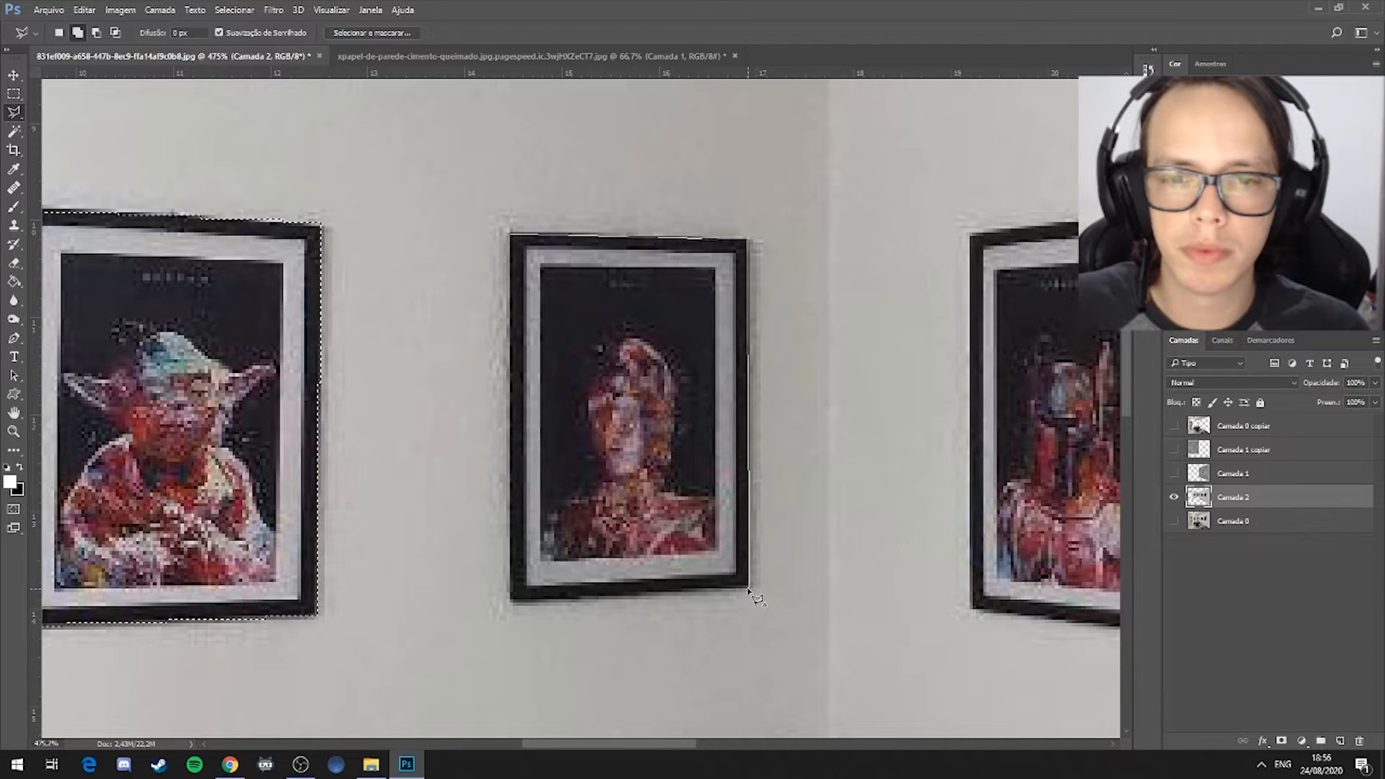
click(512, 602)
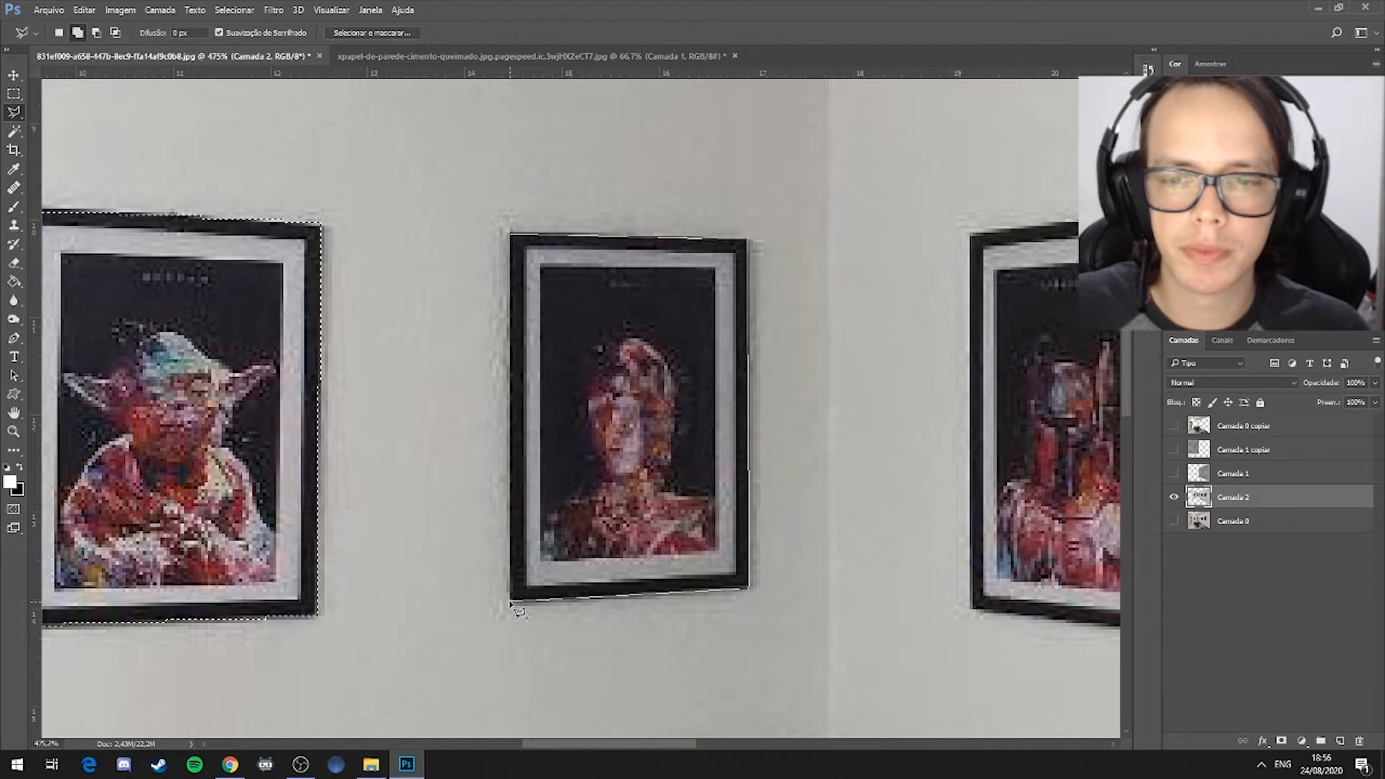
click(514, 238)
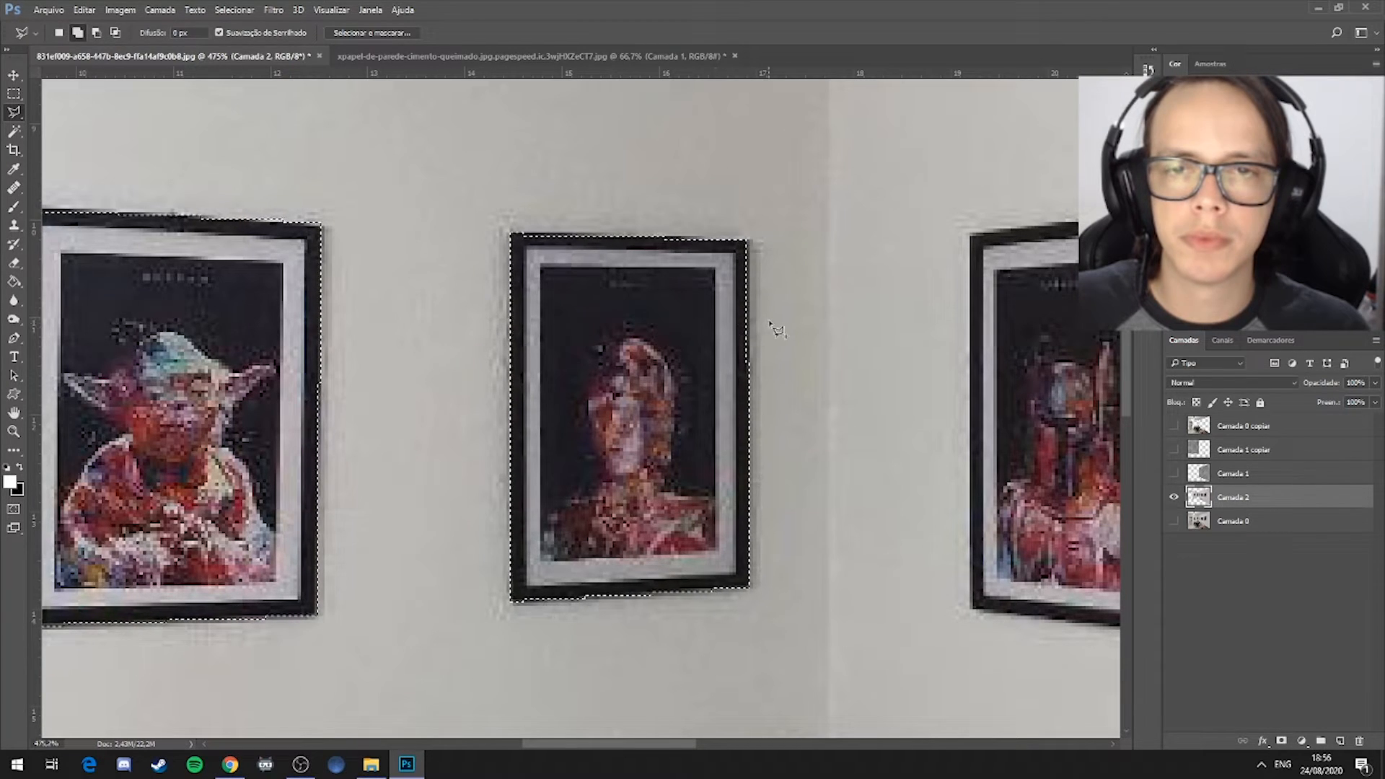
Add the Boba Fett picture, nearest the room corner on the right wall, to the selection along its frame's outer corners
mouse_move(805, 360)
mouse_down()
mouse_move(214, 362)
mouse_move(188, 388)
mouse_up()
click(354, 264)
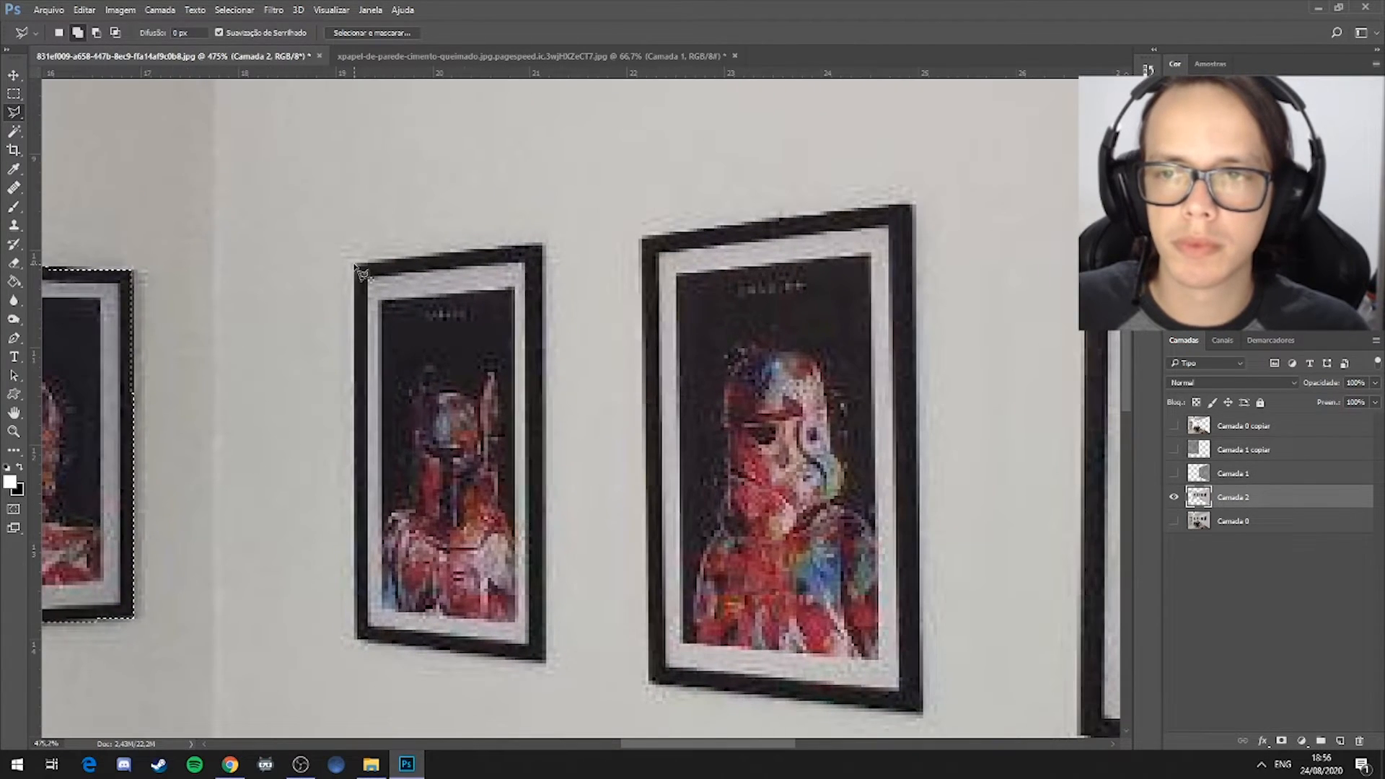
click(356, 640)
click(545, 661)
click(543, 247)
click(354, 265)
Add the Stormtrooper picture in the middle of the right wall to the selection, tracing its frame's four outer corners
click(641, 236)
click(651, 683)
click(922, 713)
click(913, 207)
click(641, 237)
Add the large Darth Vader picture on the right wall to the selection, following its frame's outer corners
mouse_move(1013, 212)
mouse_down()
mouse_move(504, 123)
mouse_move(431, 210)
mouse_up()
click(503, 186)
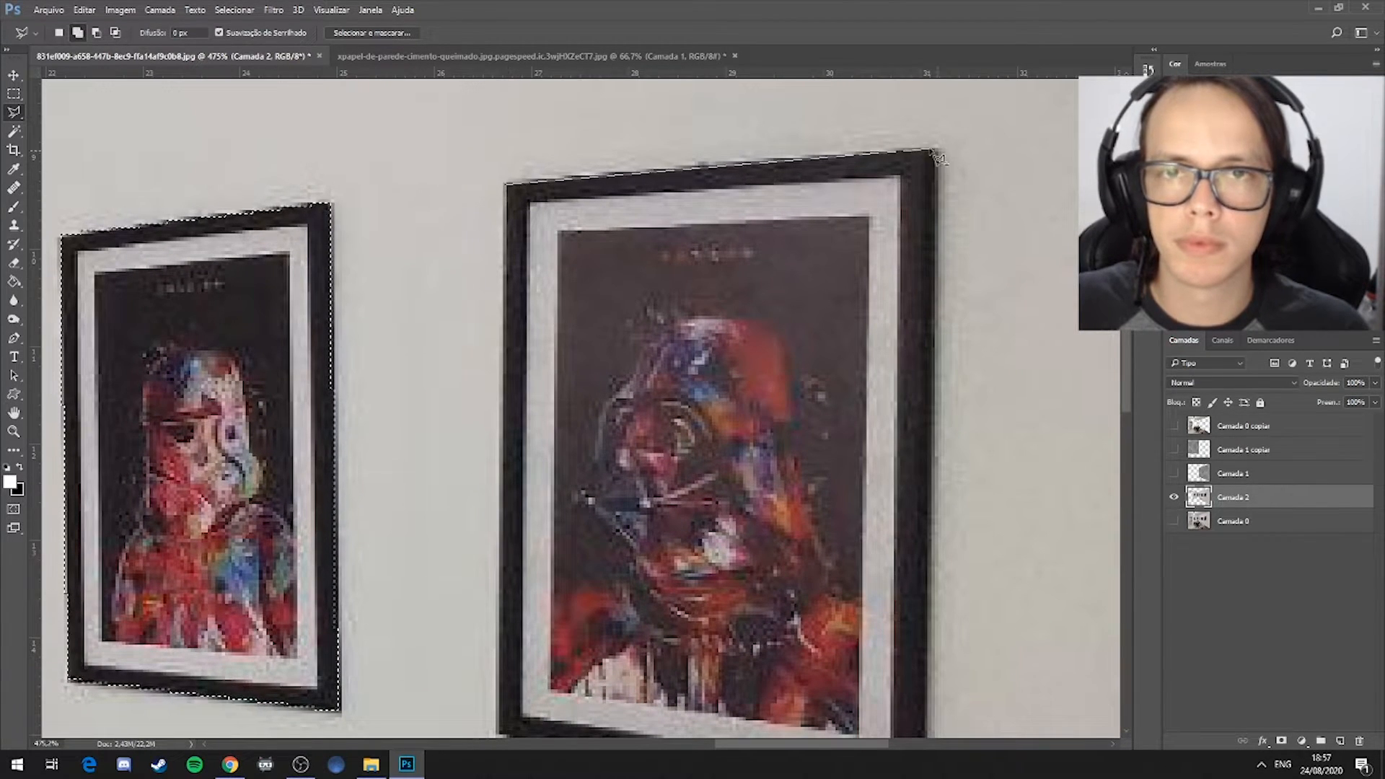
click(938, 150)
scroll(935, 707, down, 3)
click(924, 687)
double_click(498, 620)
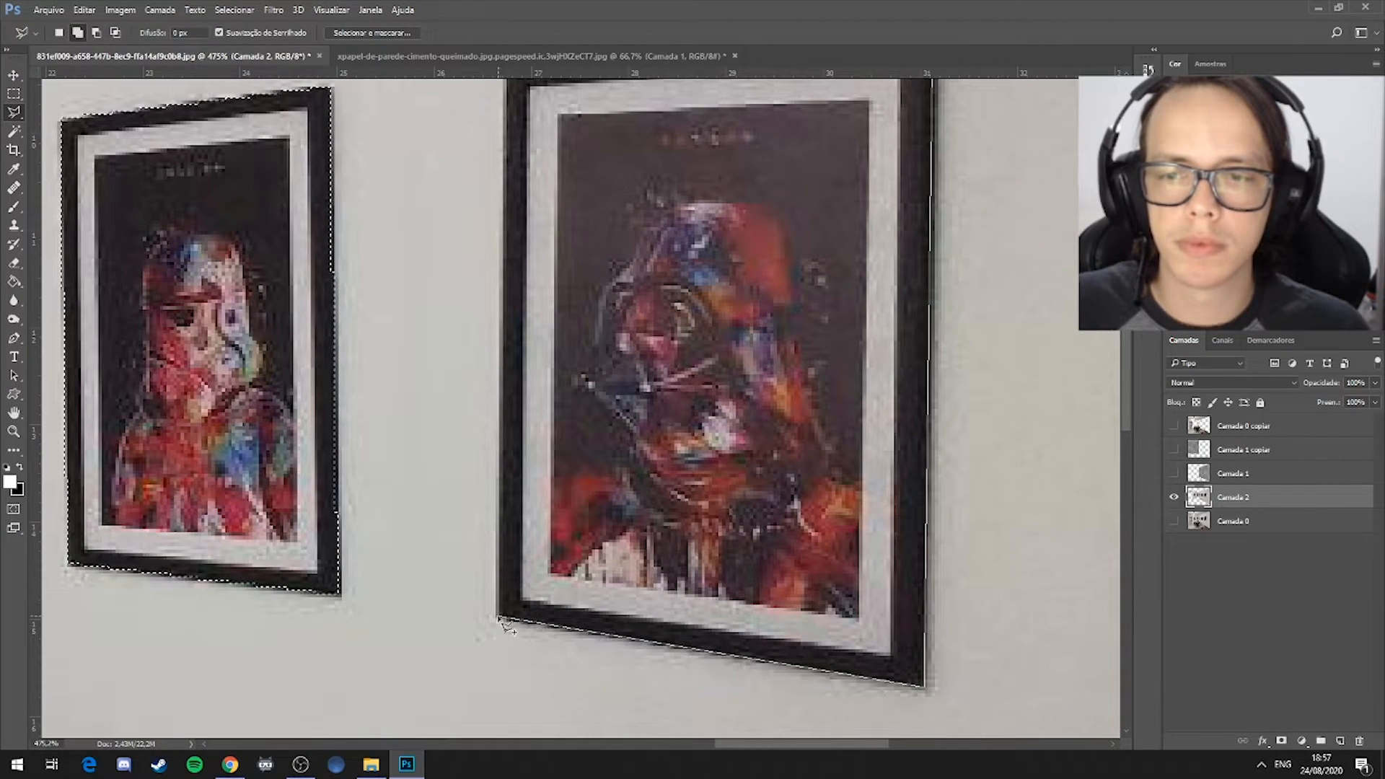
Cut the five selected pictures out of Camada 2 onto their own new layer with Layer Via Cut
scroll(532, 310, down, 3)
scroll(409, 318, down, 3)
scroll(409, 318, down, 2)
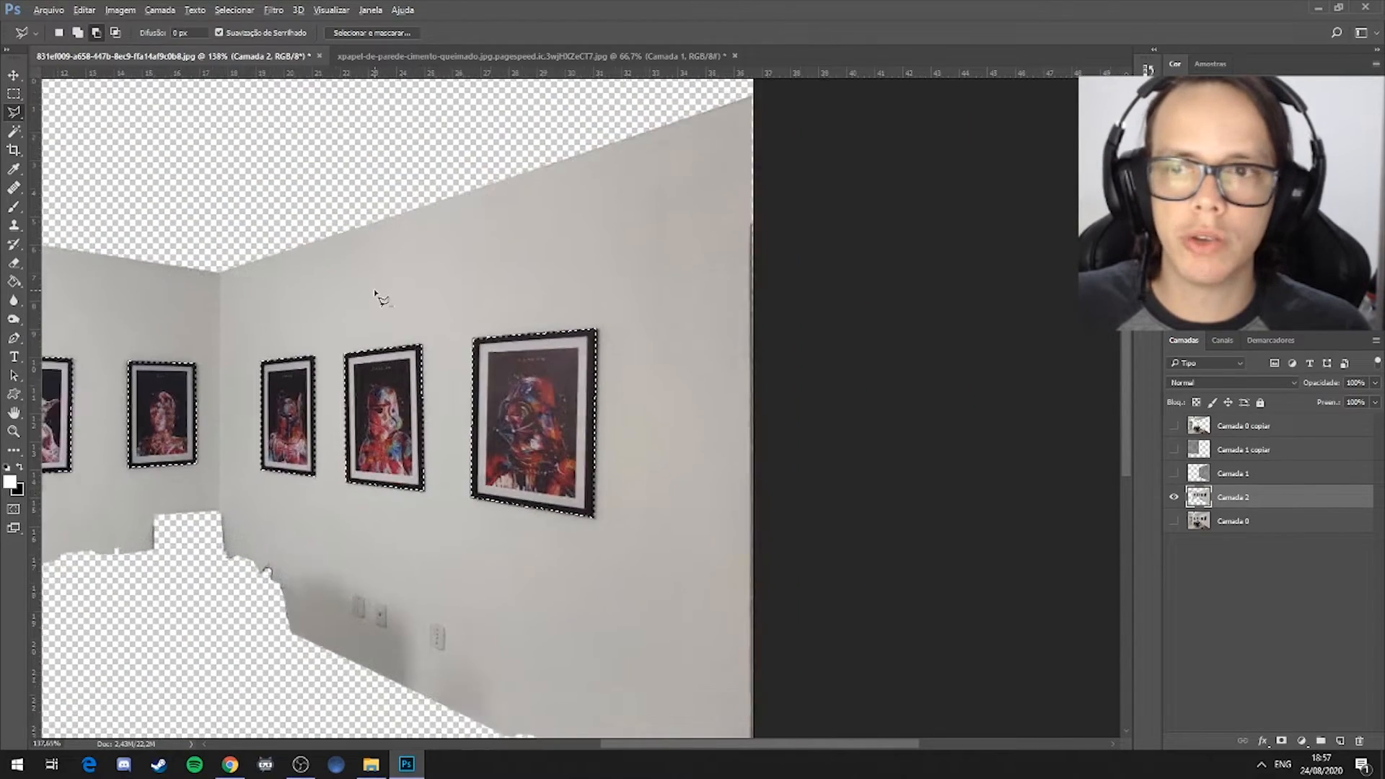
drag(318, 318, 552, 292)
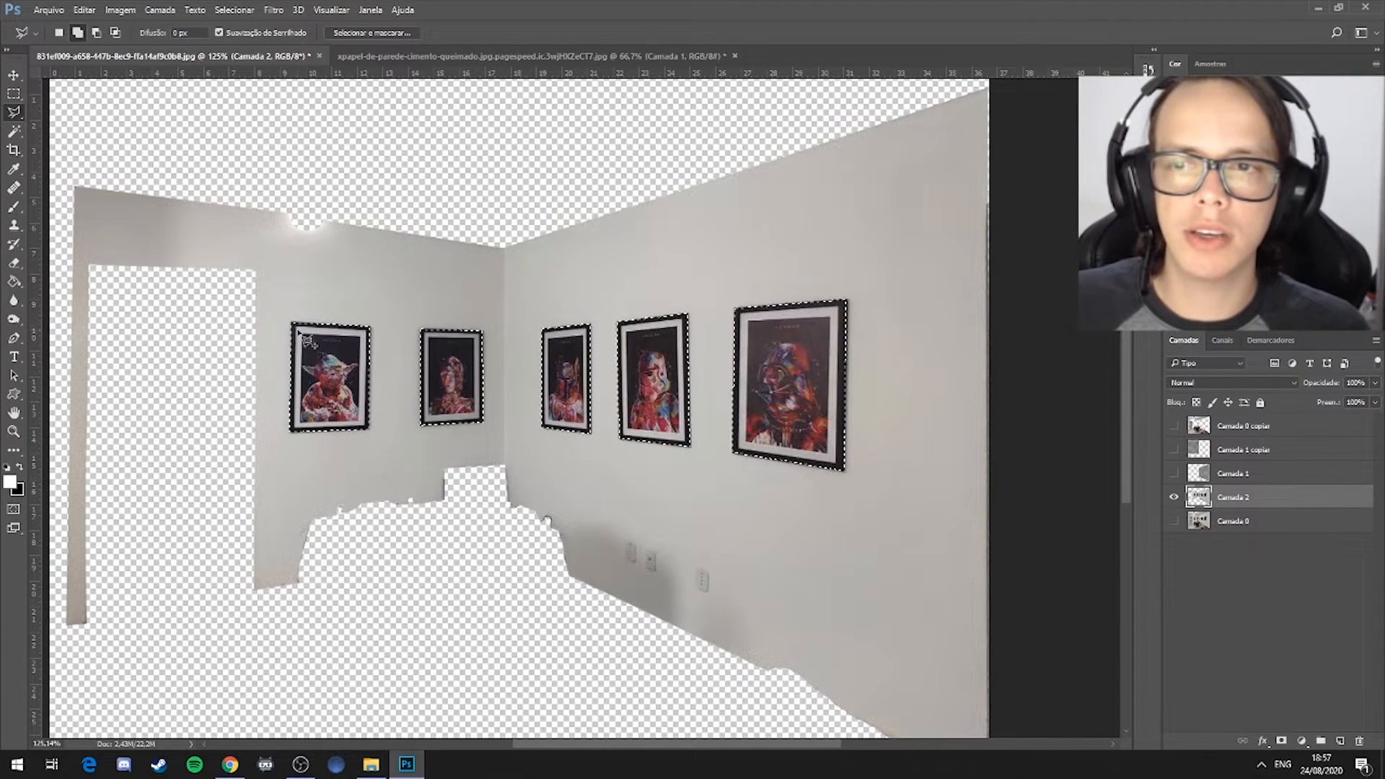
right_click(438, 392)
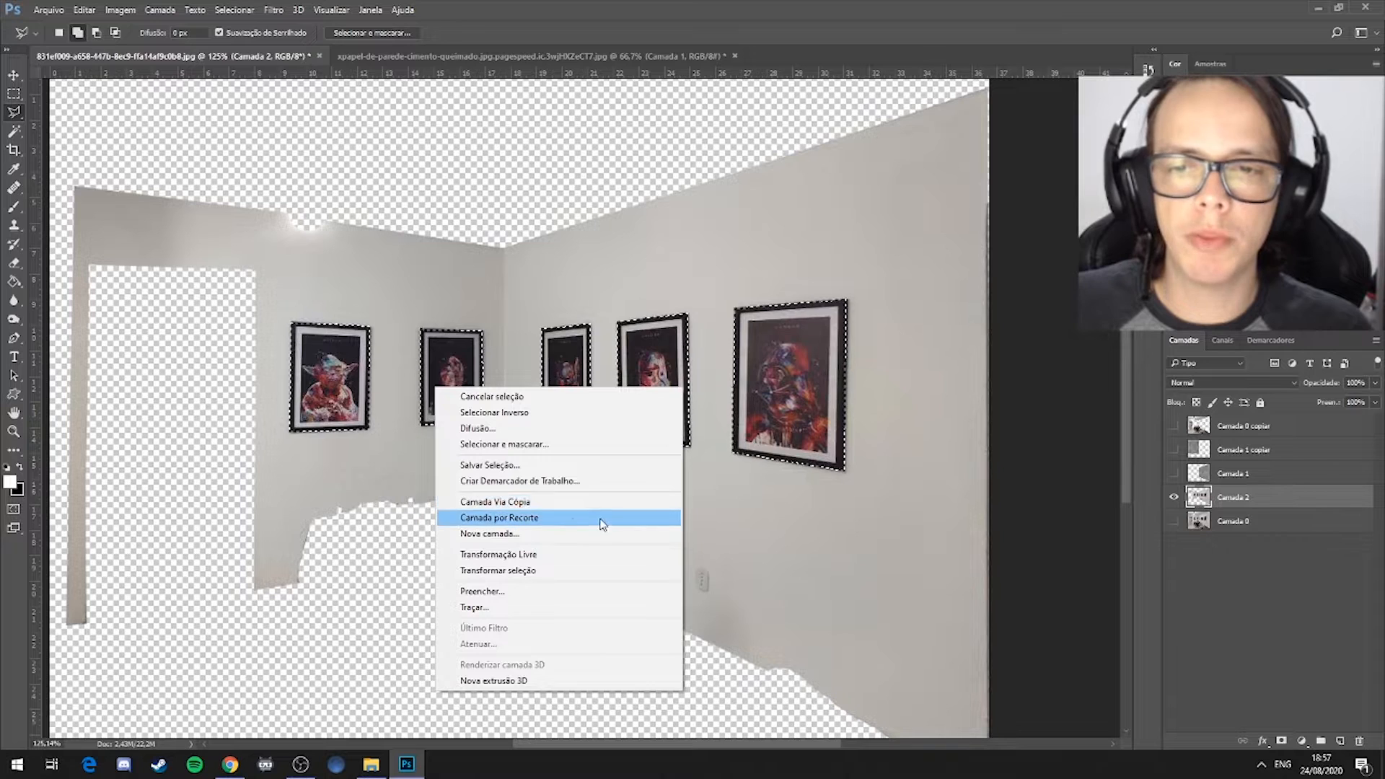
click(512, 518)
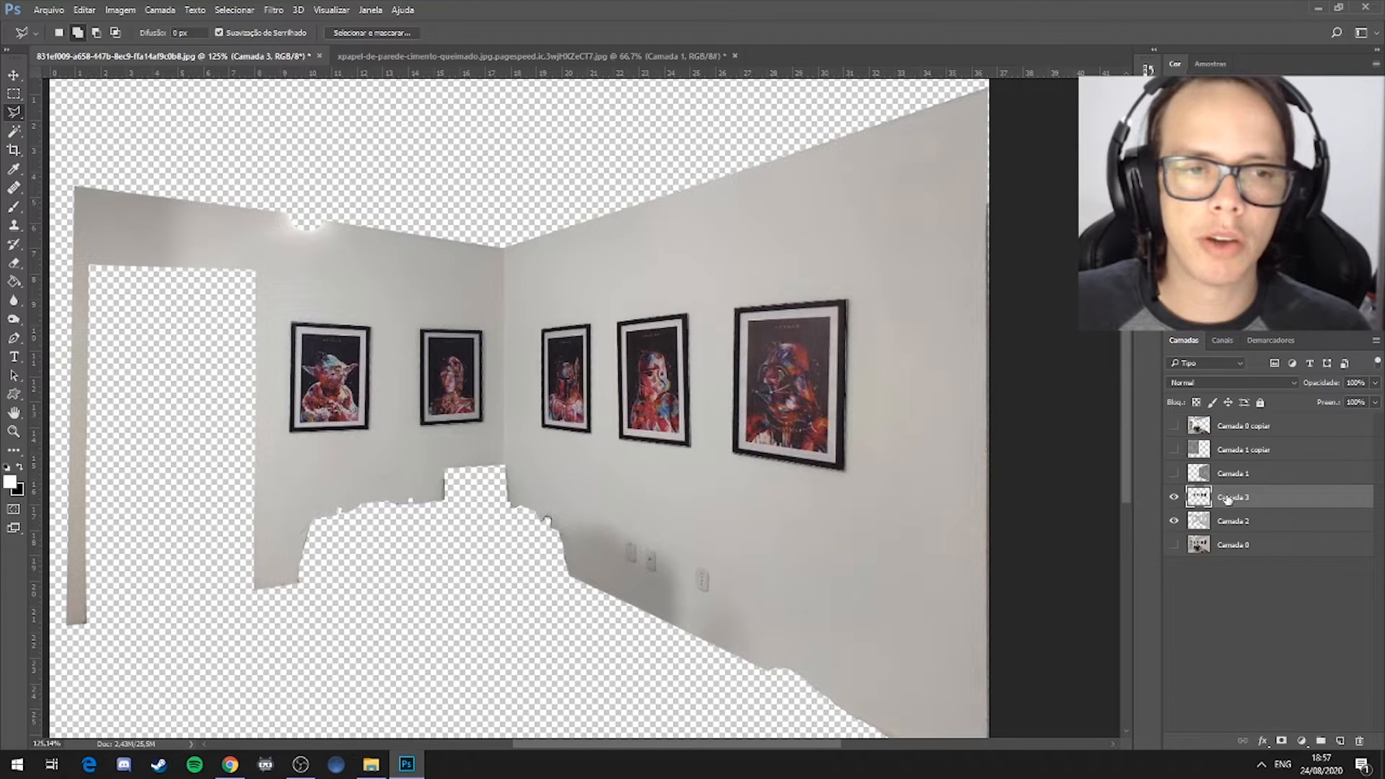
Toggle the visibility of the pictures layer and Camada 2 to check the cut-out pictures and the wall separately
click(1175, 498)
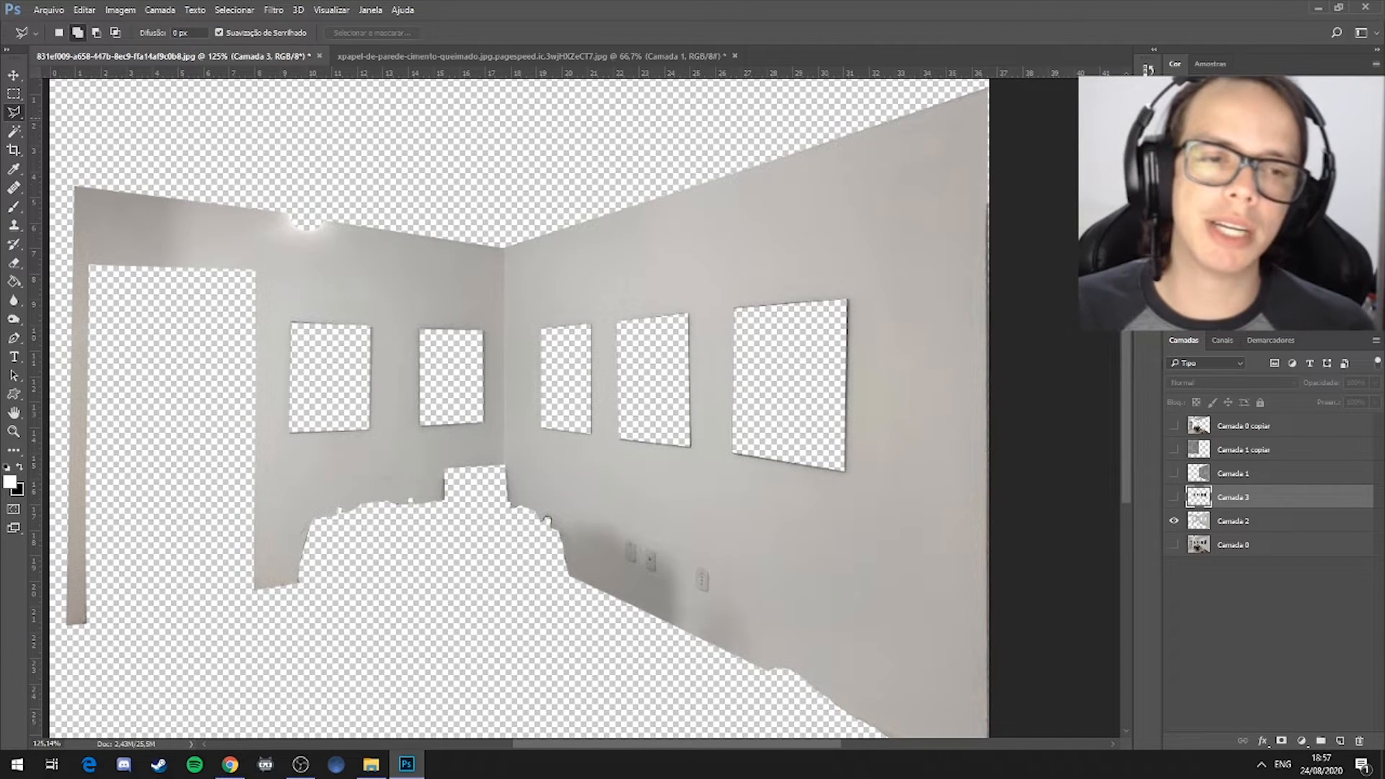
click(1174, 521)
click(1174, 497)
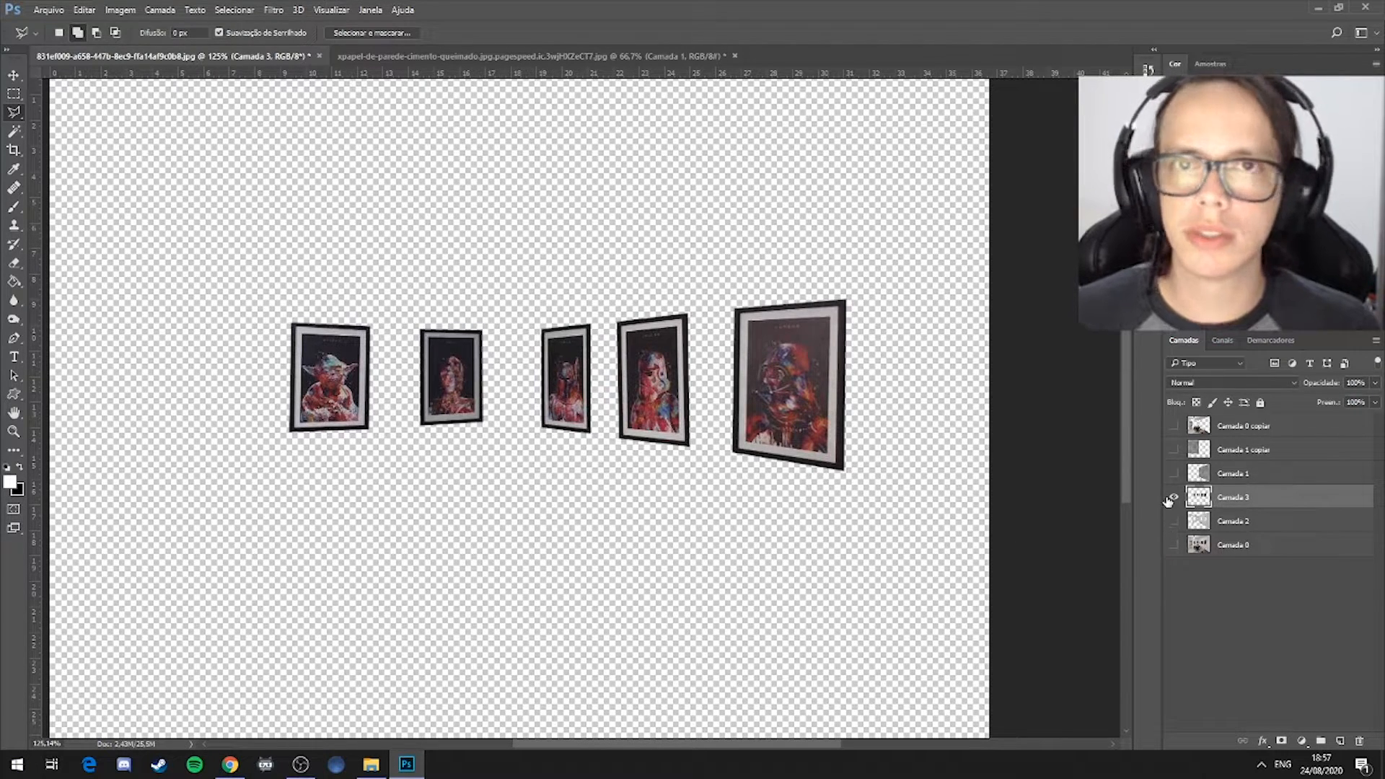
click(1174, 521)
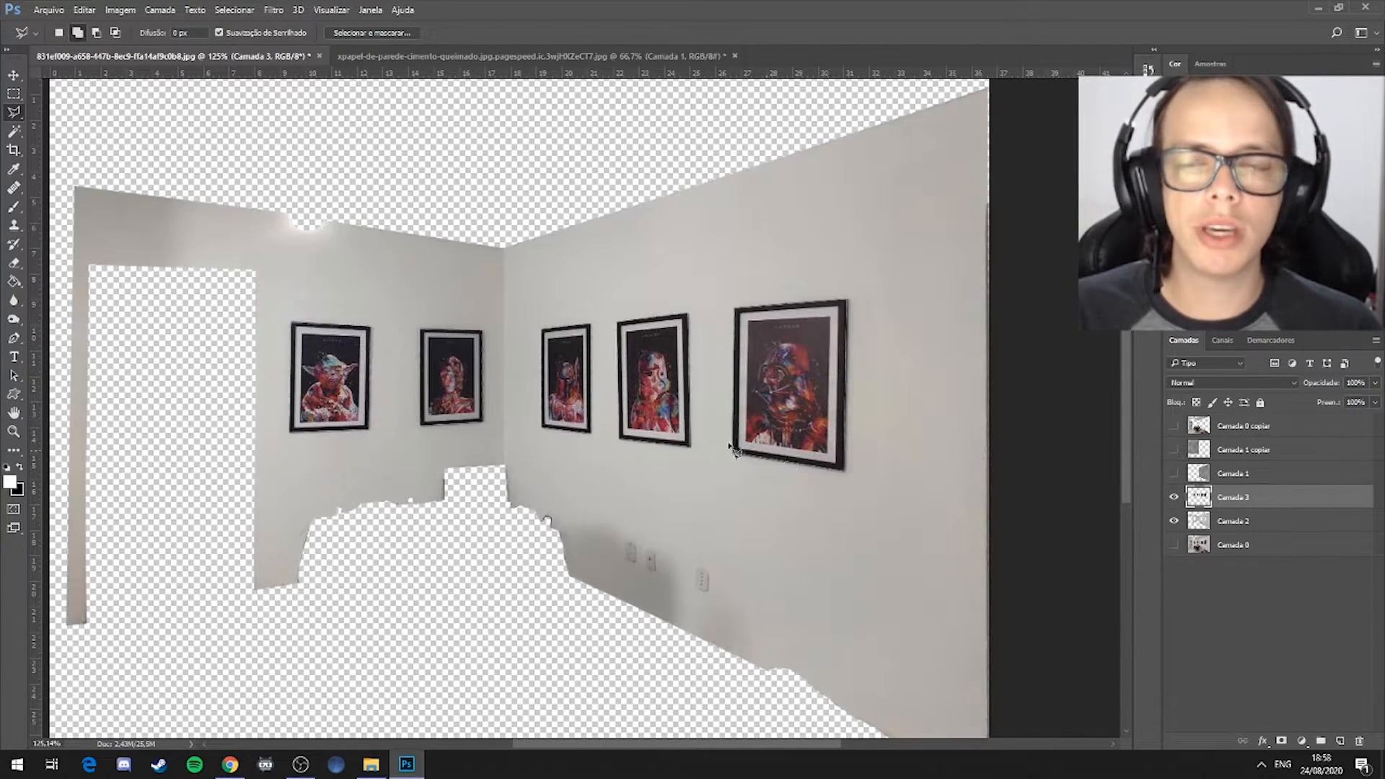
Move the pictures layer Camada 3 to the top of the layer stack, above Camada 0 copiar
scroll(683, 469, up, 1)
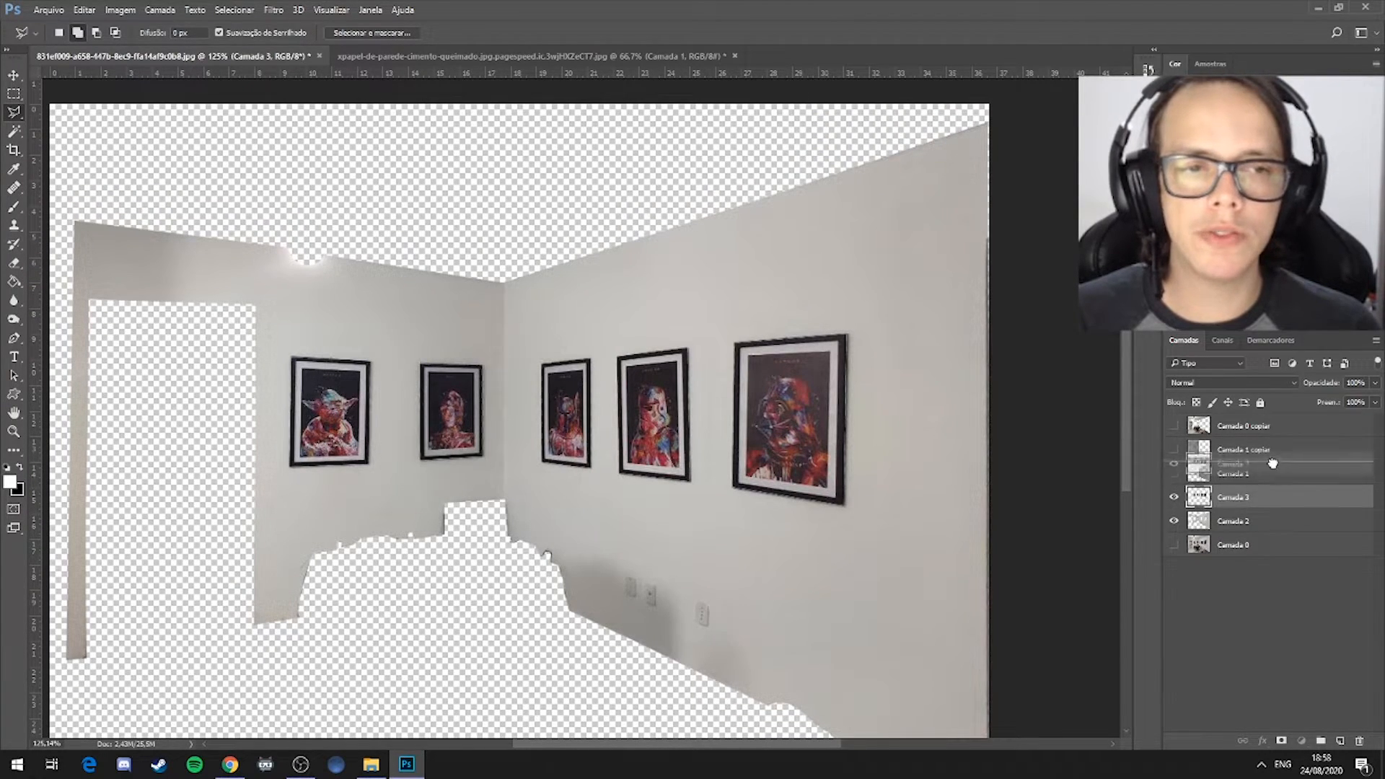
click(1174, 426)
drag(1263, 417, 1267, 424)
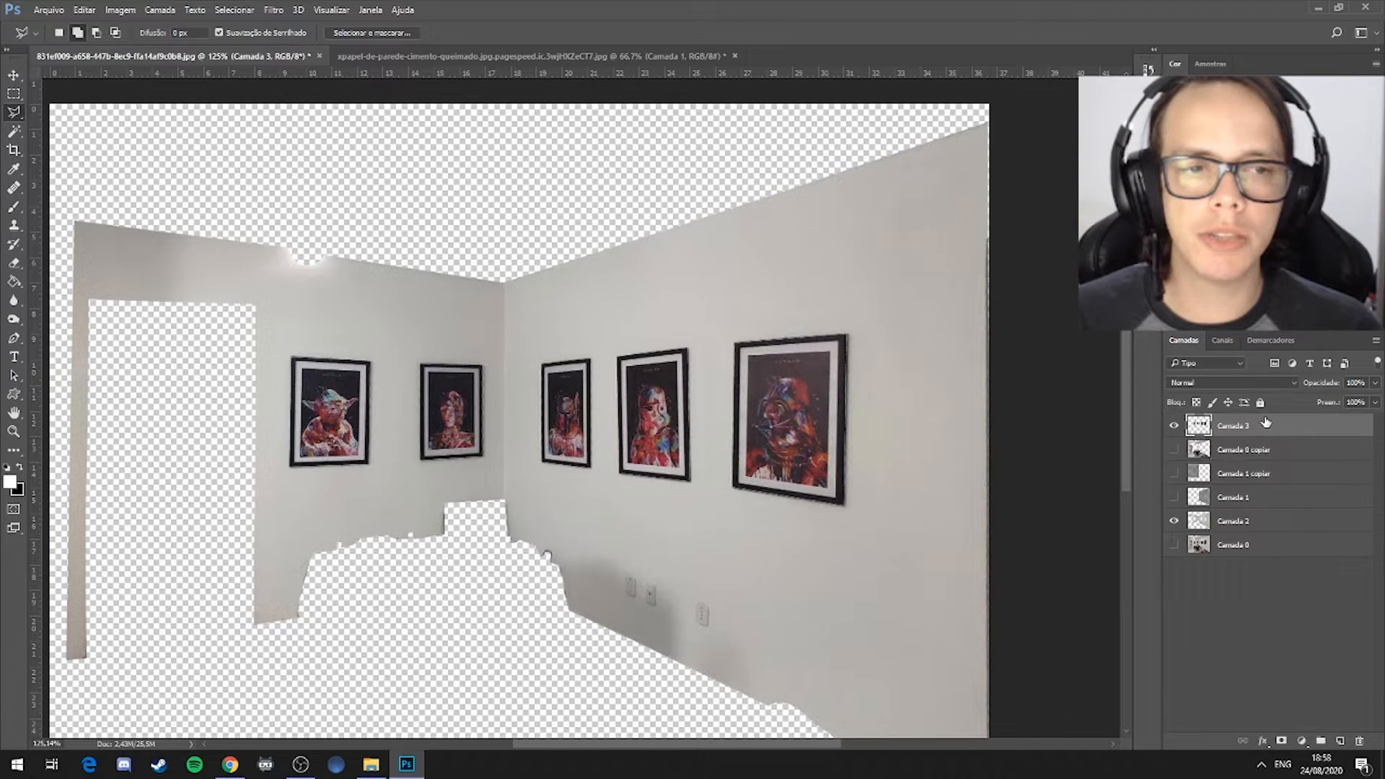
Hide the wall layer Camada 2 and rename the pictures layer as quadros
click(1174, 521)
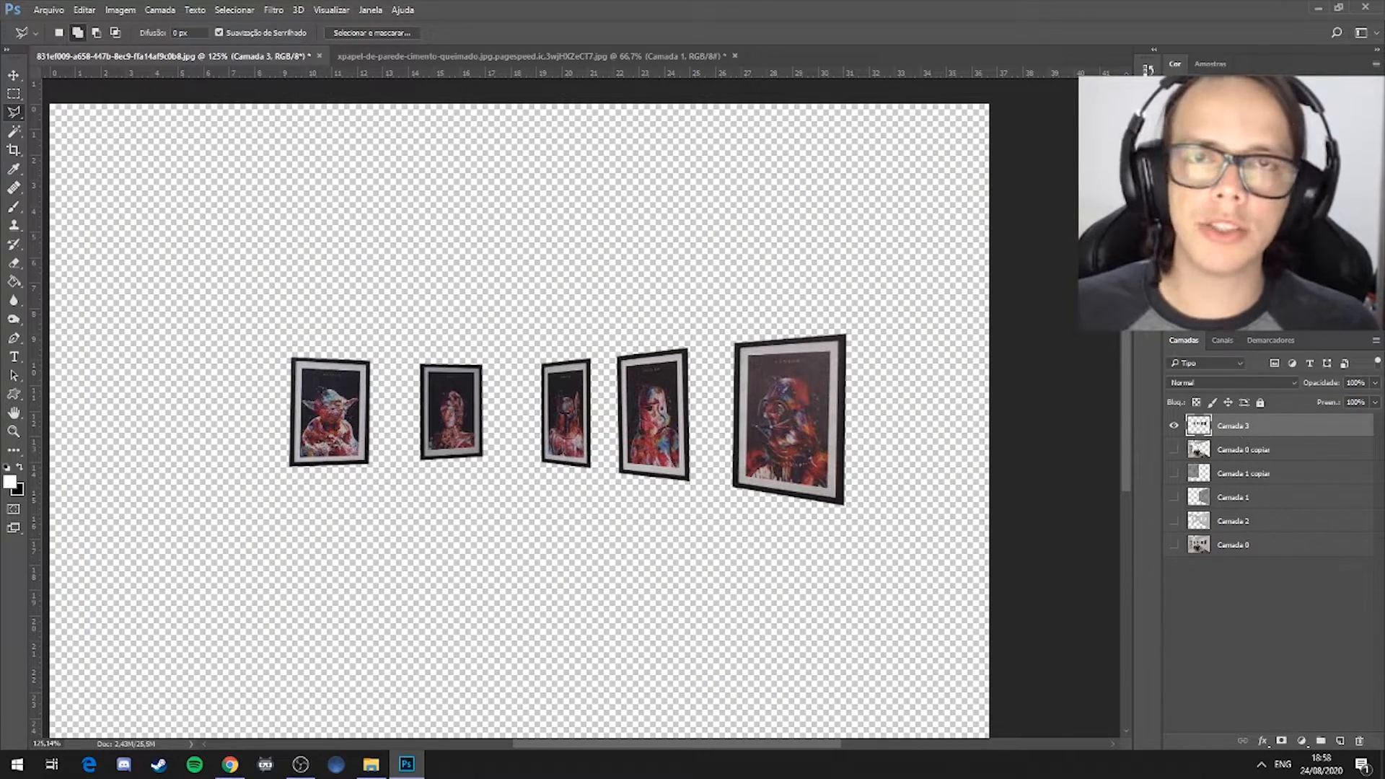
double_click(1234, 426)
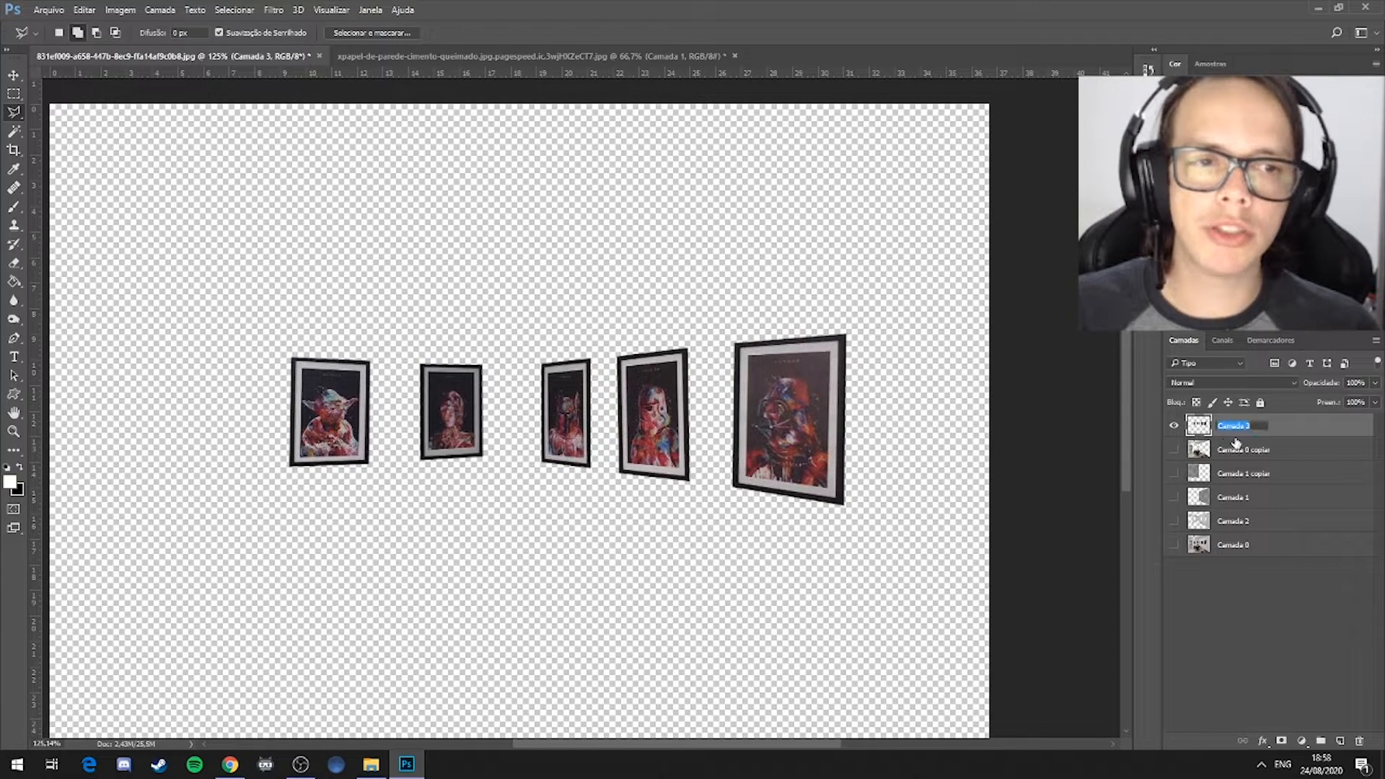
text(quadros)
key(Return)
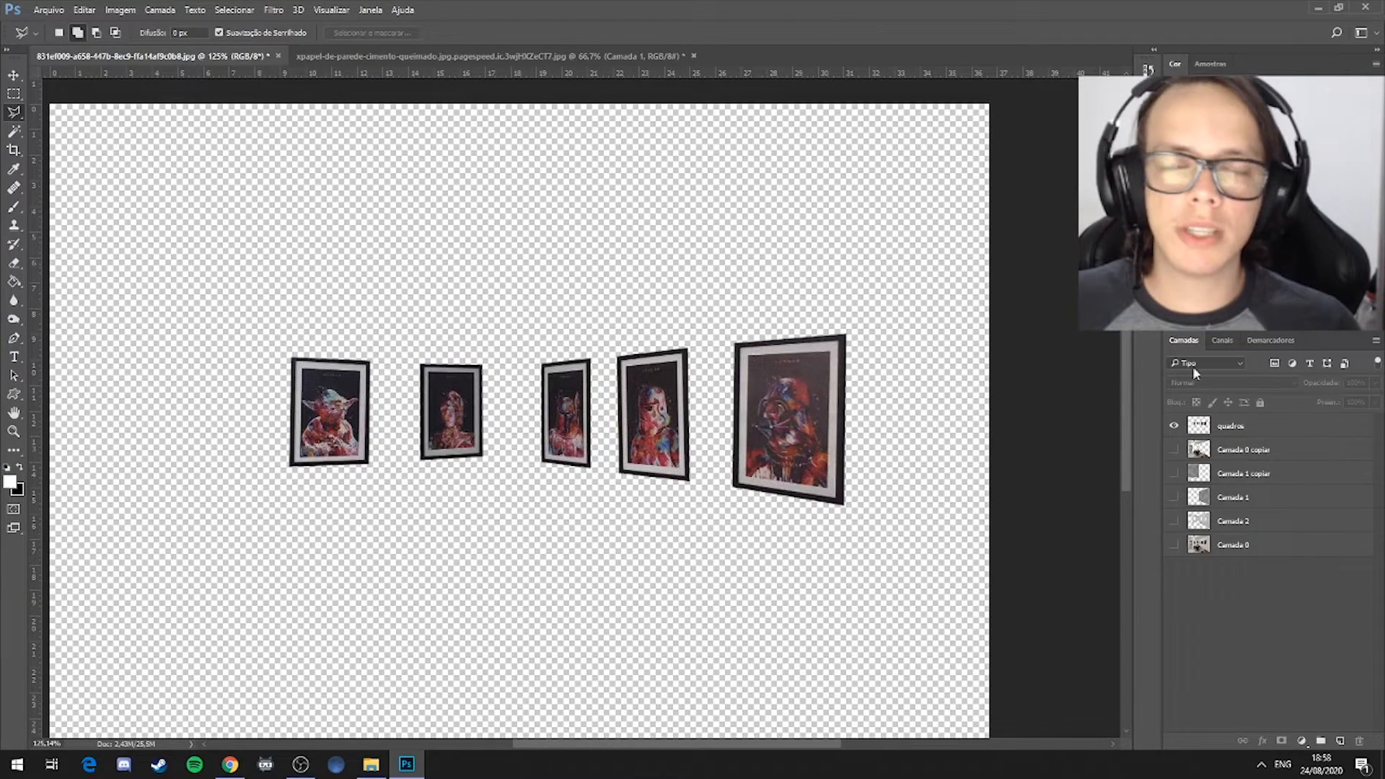
Rename the layer Camada 0 copiar as parede
double_click(1236, 450)
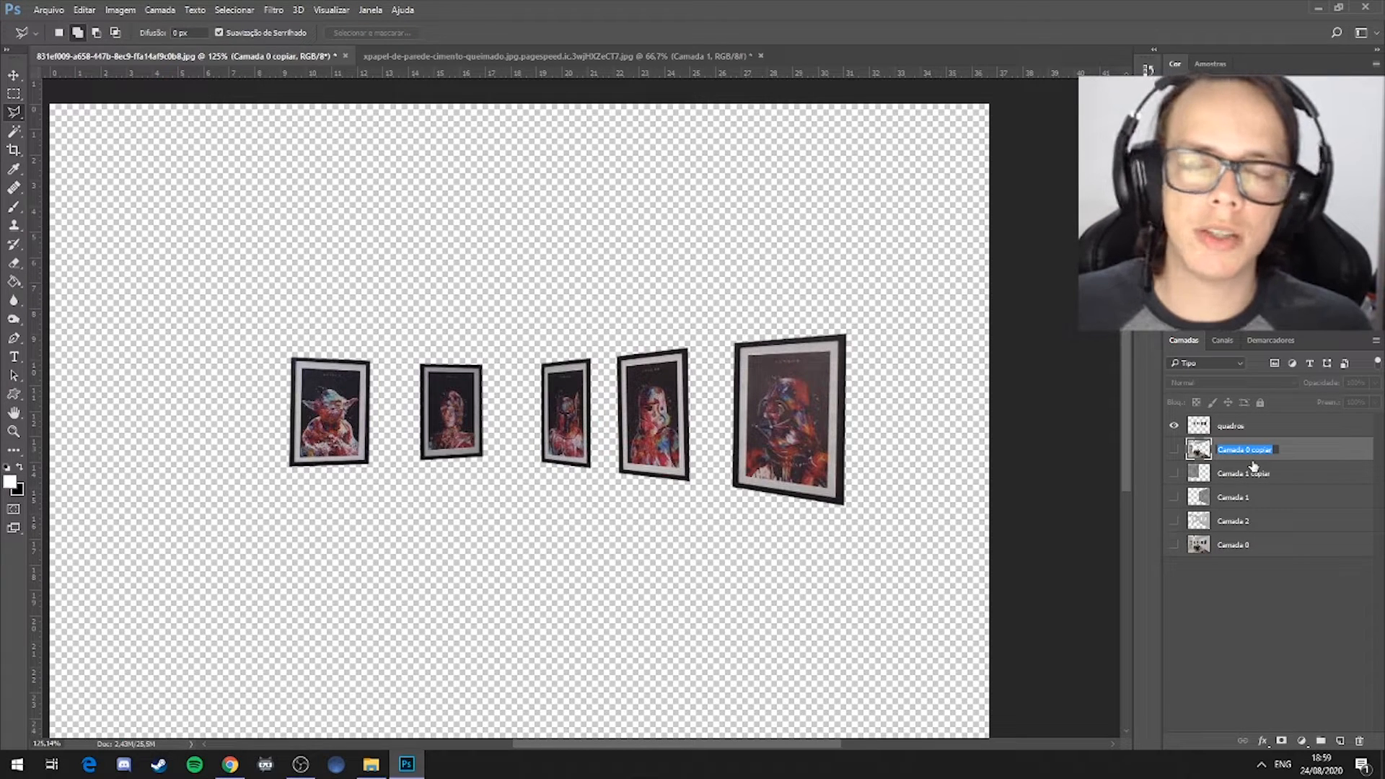
key(BackSpace)
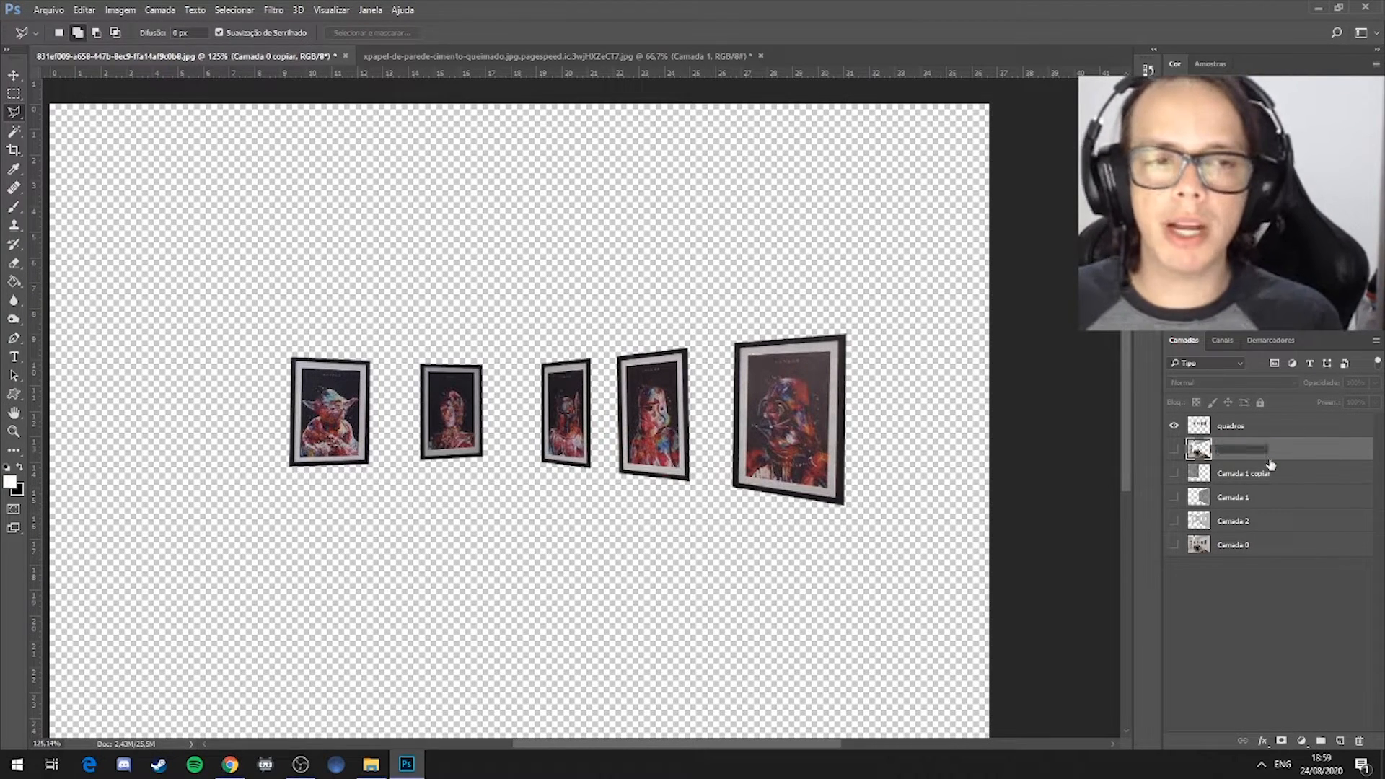
text(parede)
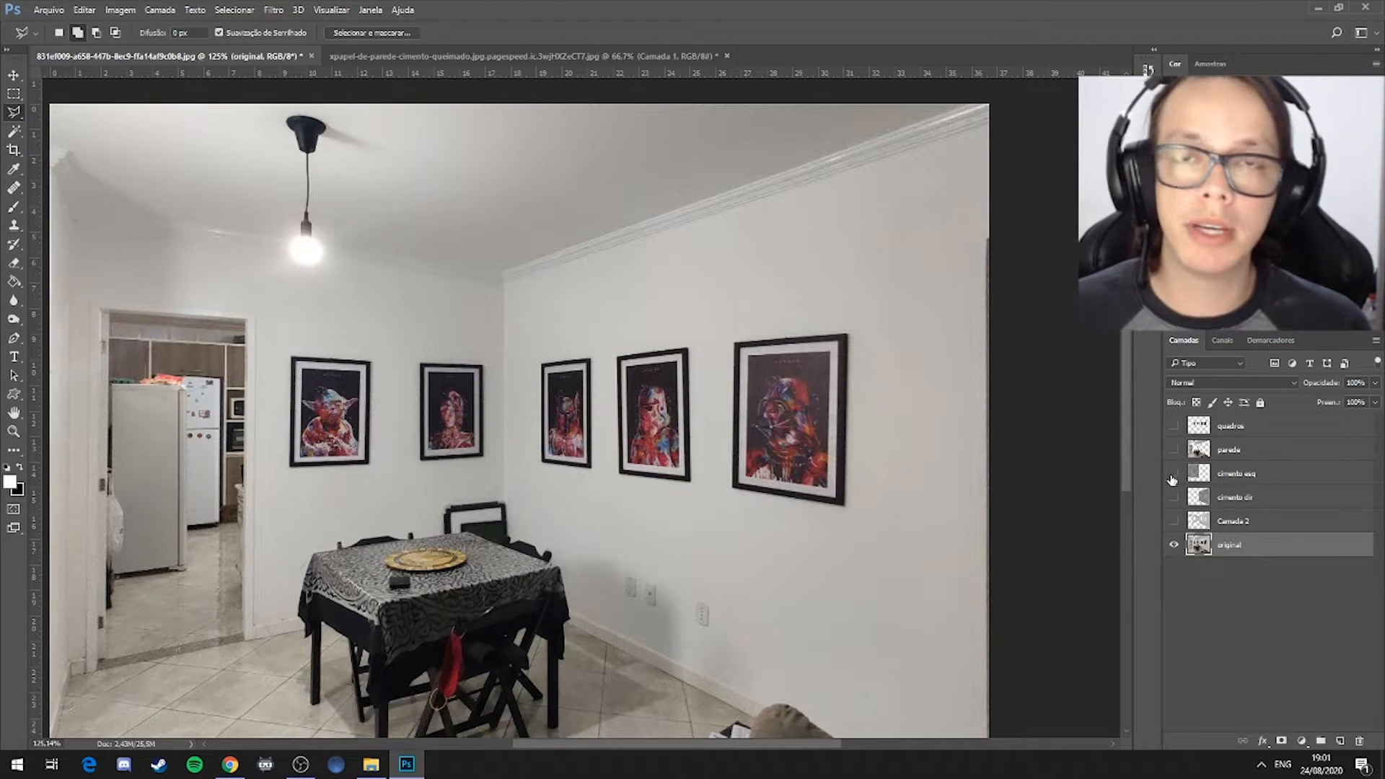
Select Camada 2, show it with the original layer hidden, and examine the three outlets low on the right wall
click(1235, 525)
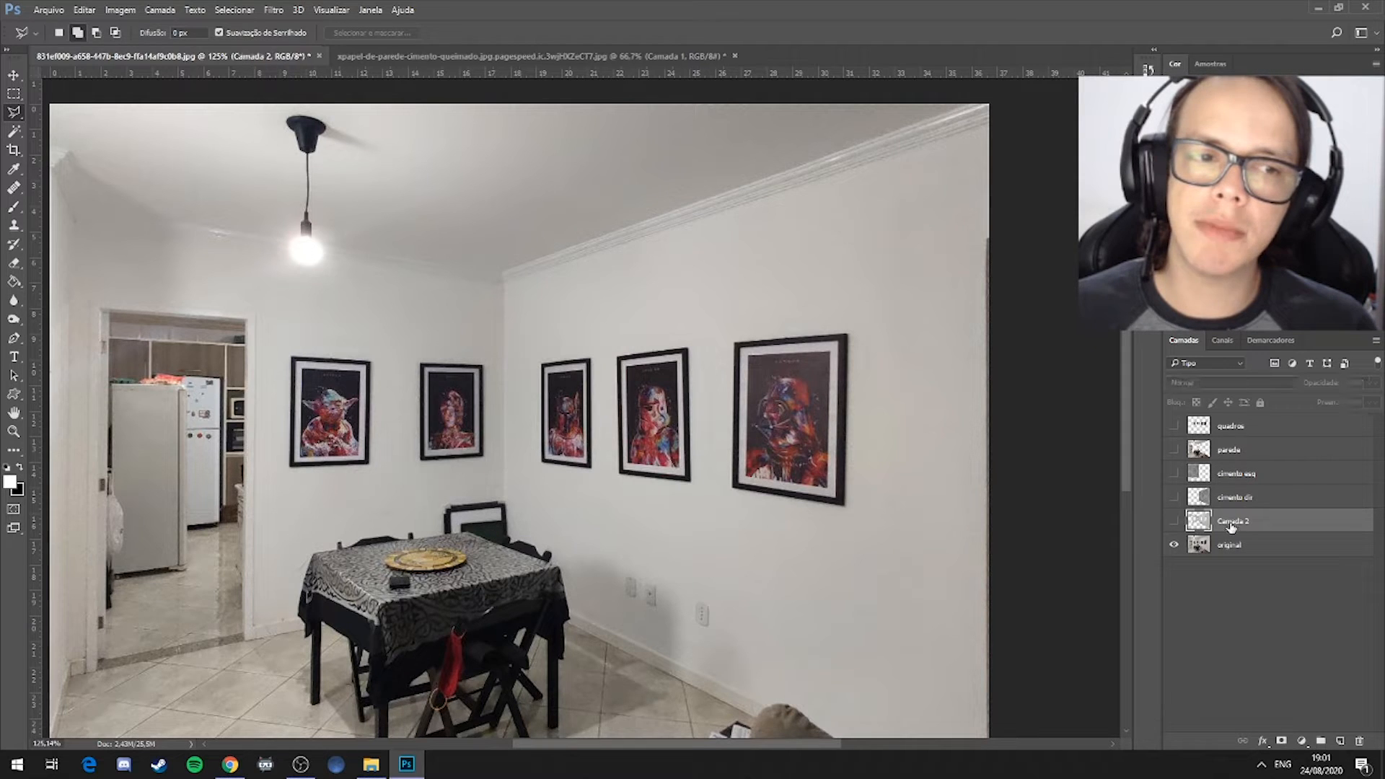
click(1174, 546)
click(1174, 521)
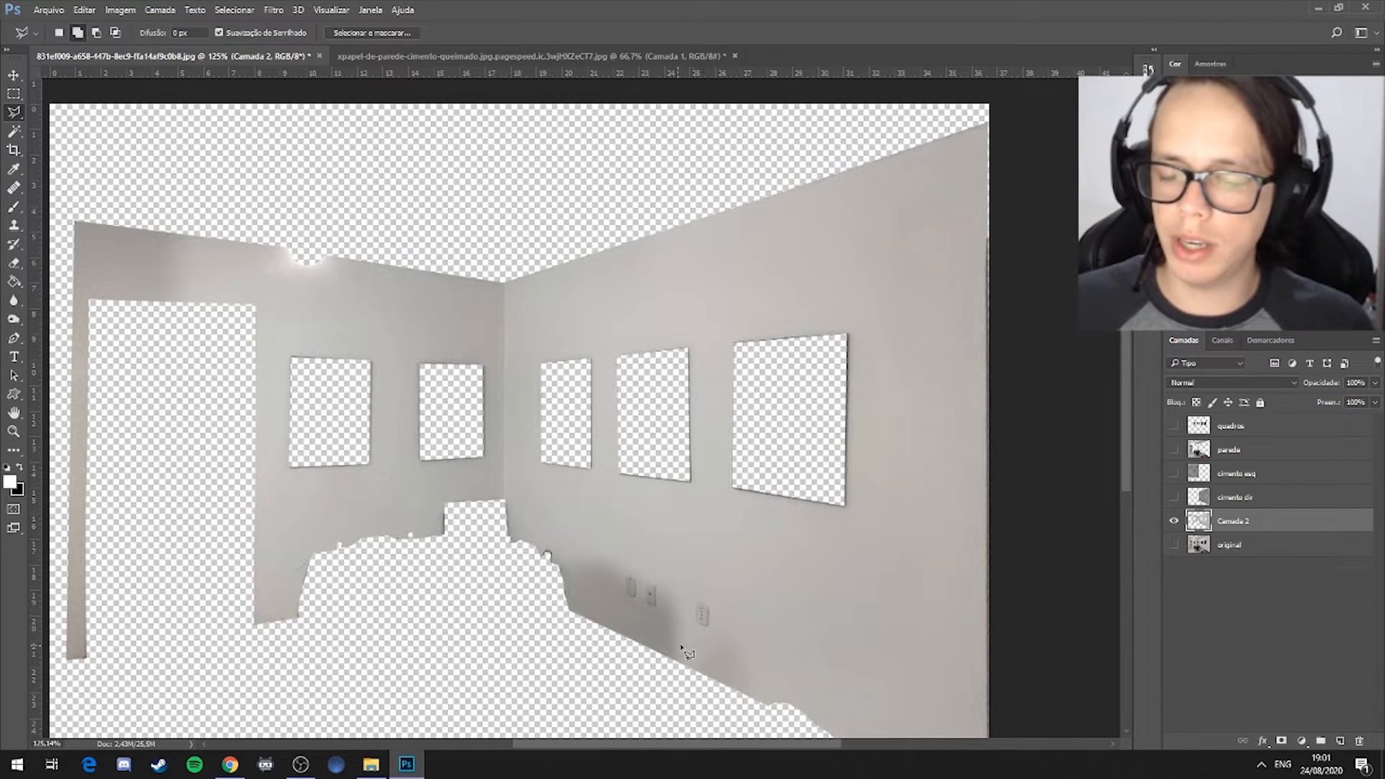
scroll(689, 629, up, 3)
scroll(689, 635, up, 3)
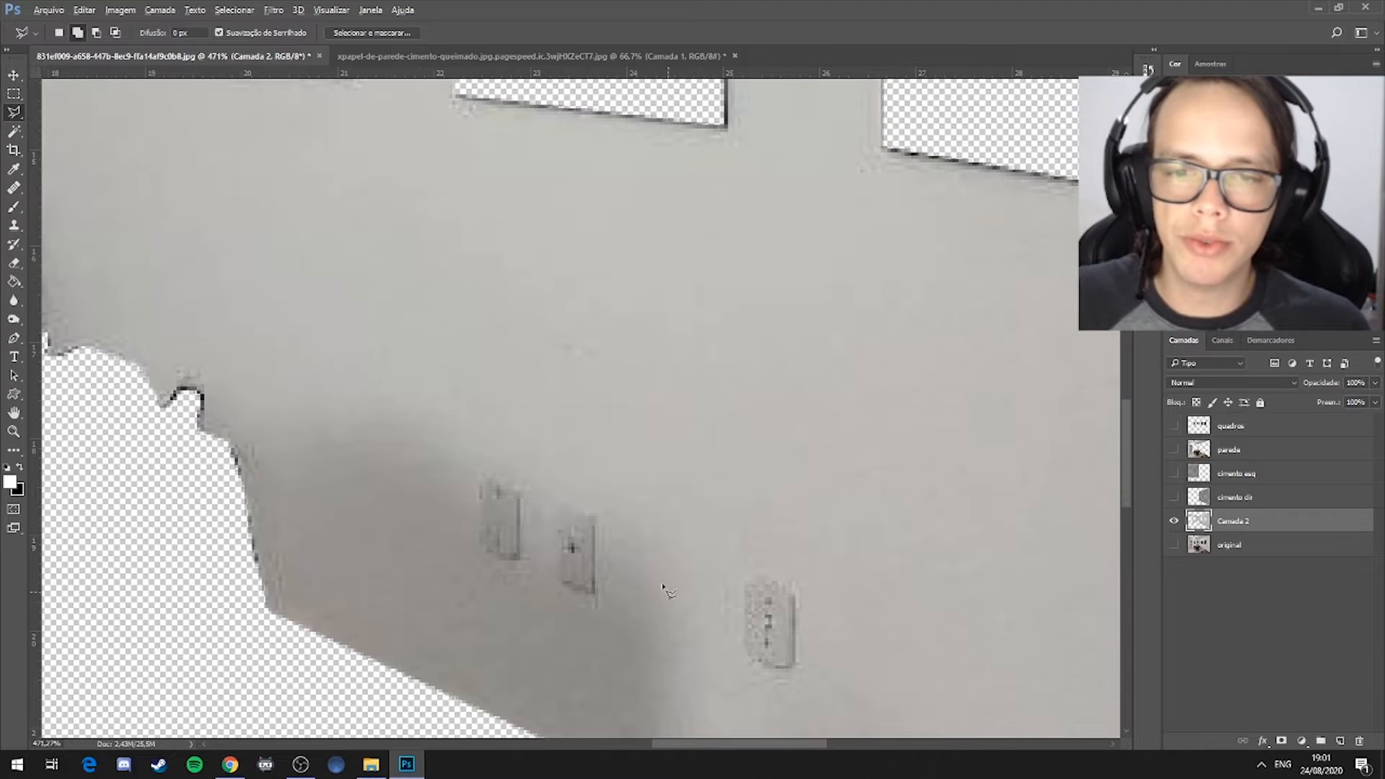
scroll(609, 588, up, 1)
scroll(604, 594, down, 1)
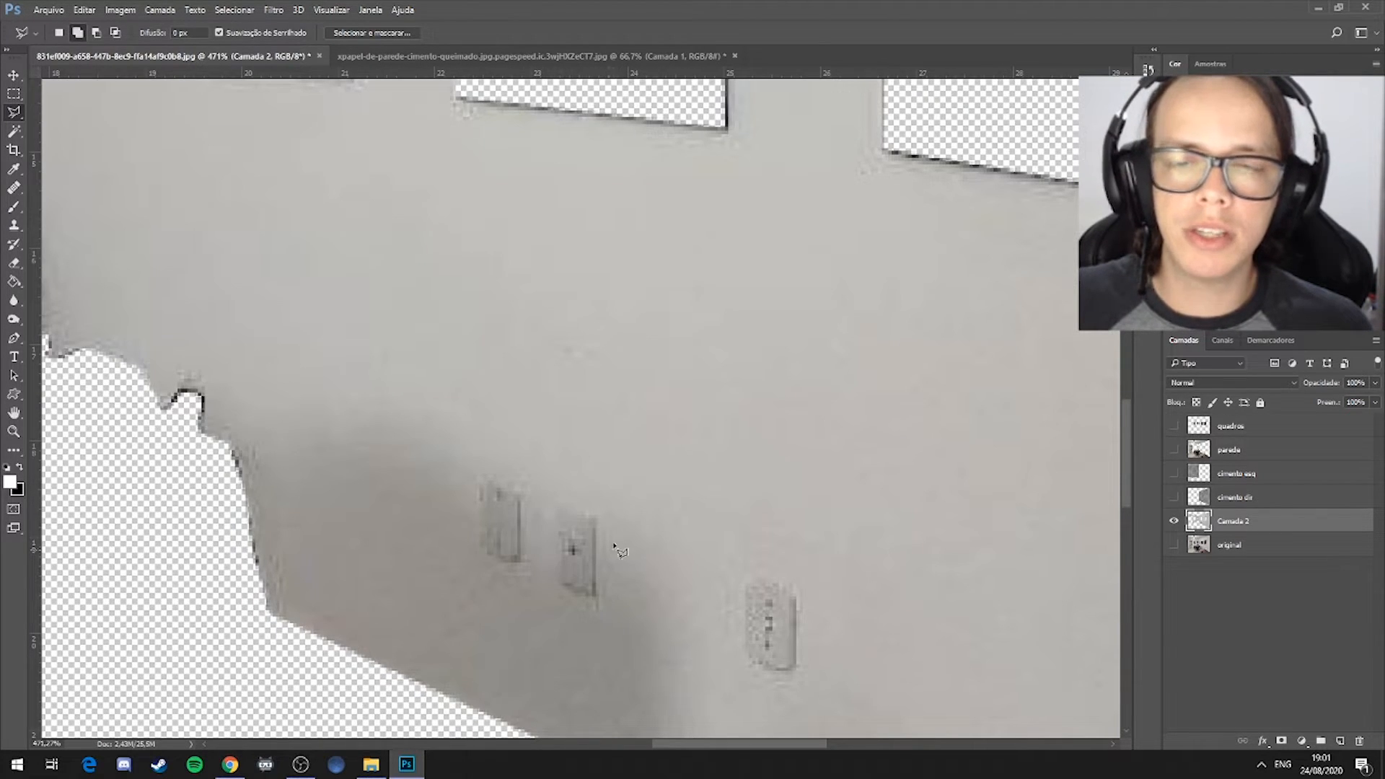
scroll(959, 517, down, 3)
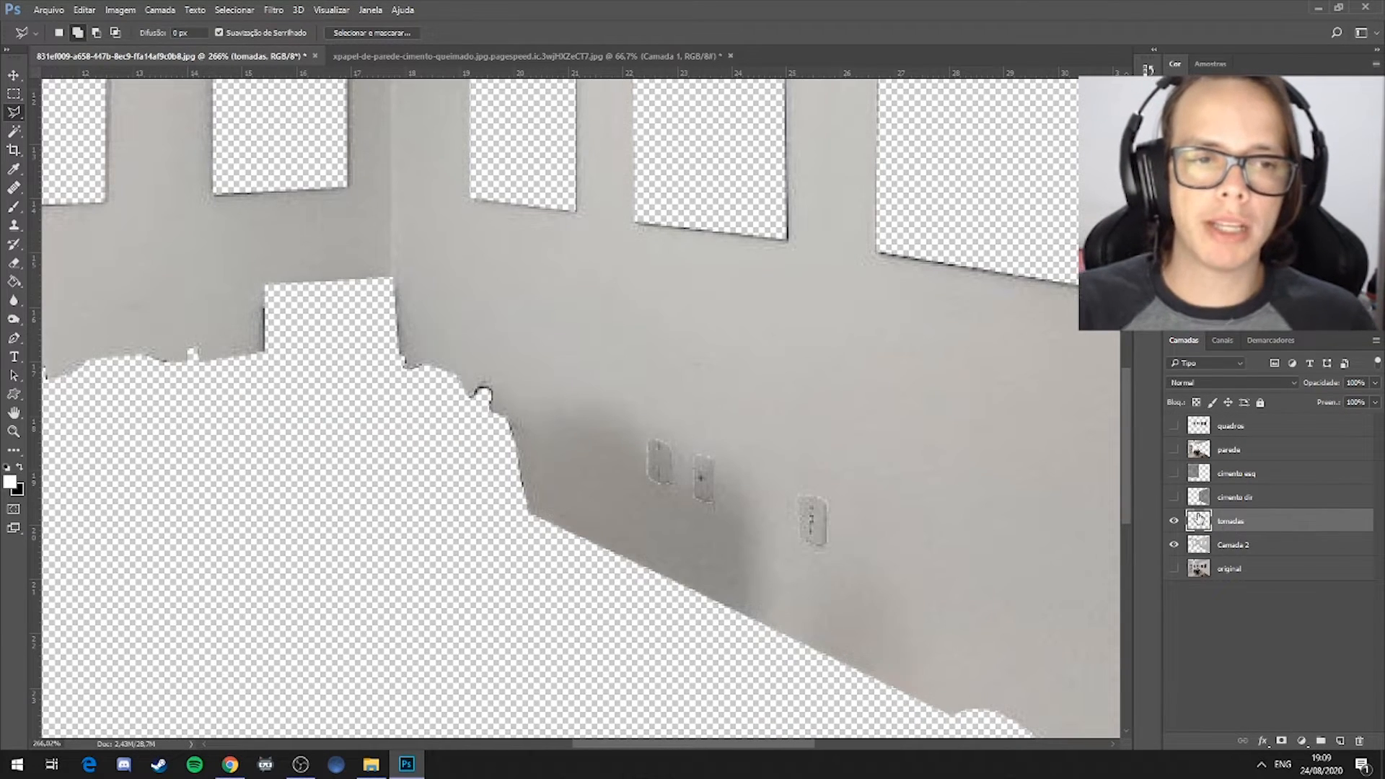
Move the tomadas layer directly below quadros and hide it to inspect the wall's outlet and picture openings
drag(1199, 518, 1234, 436)
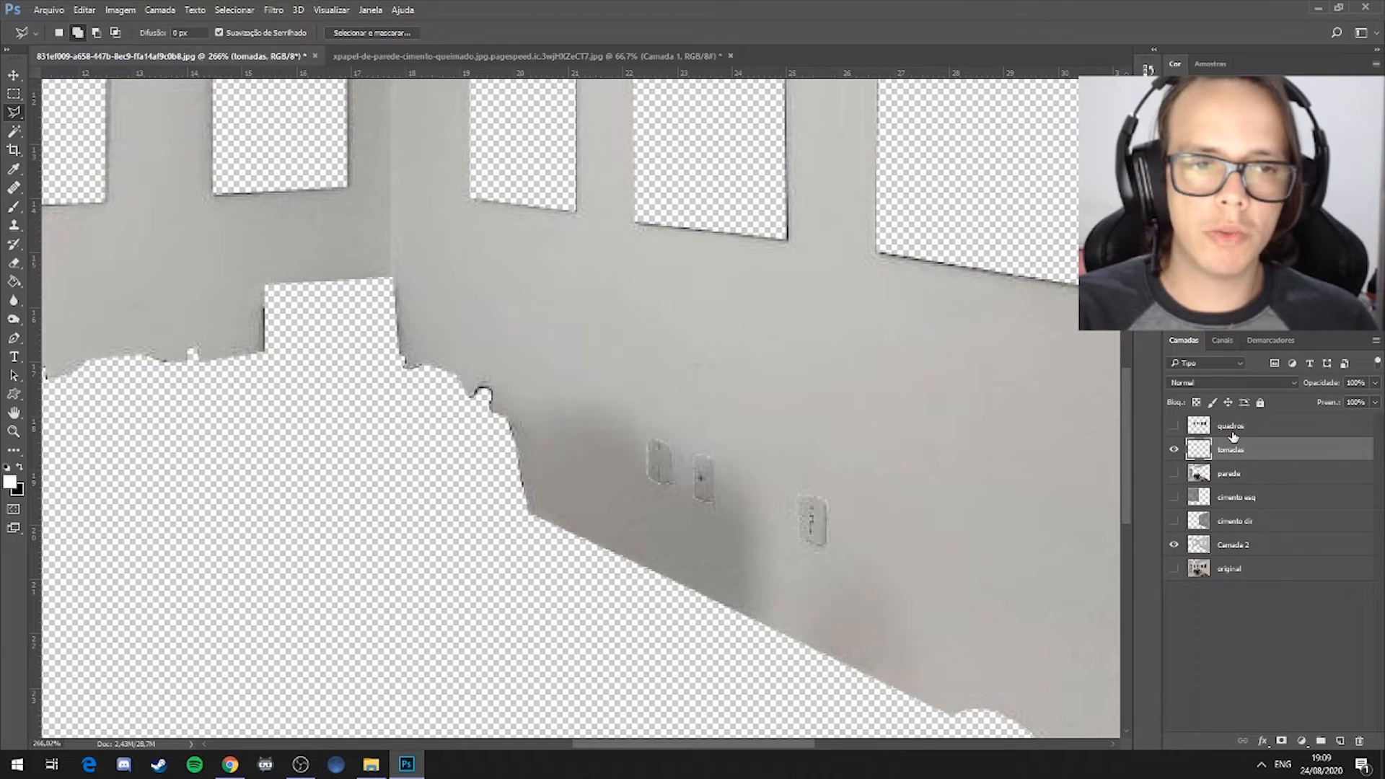
click(1173, 452)
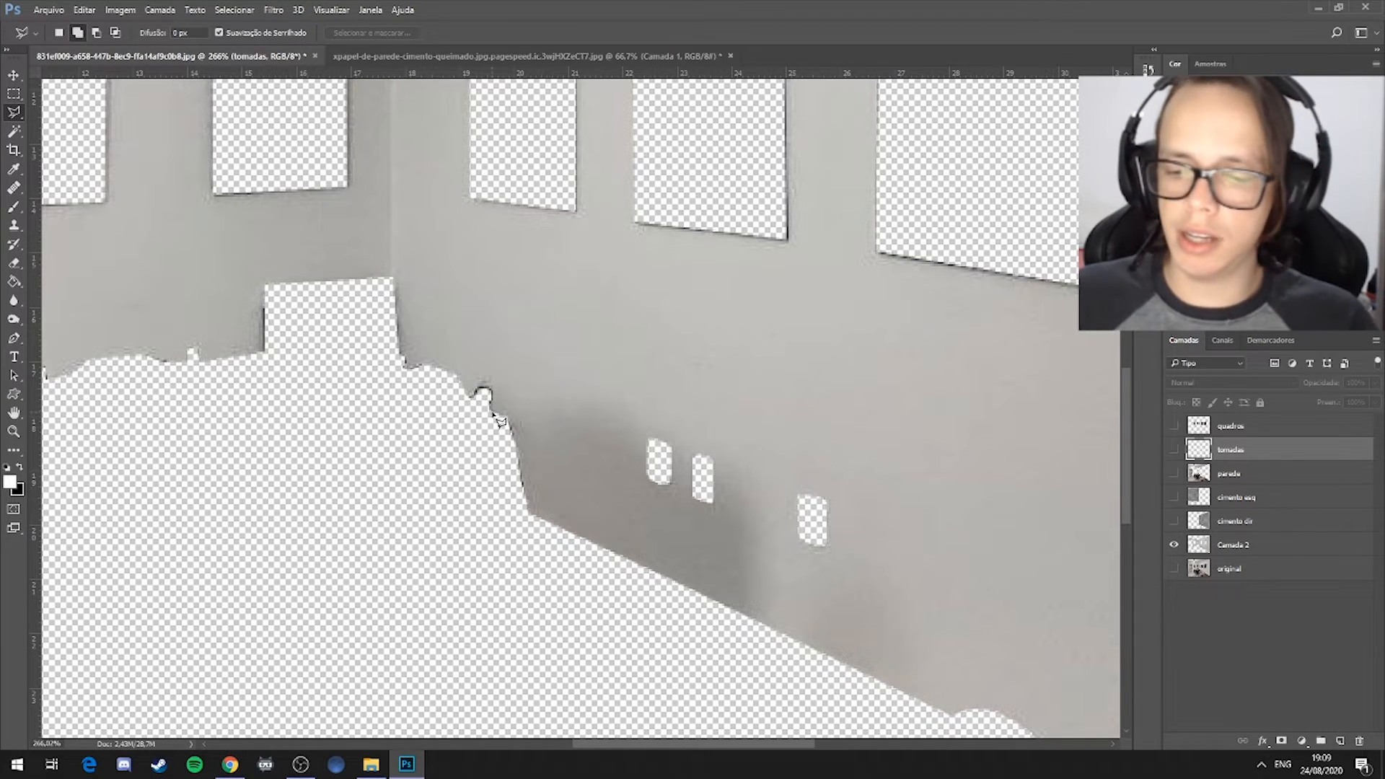
scroll(500, 422, down, 5)
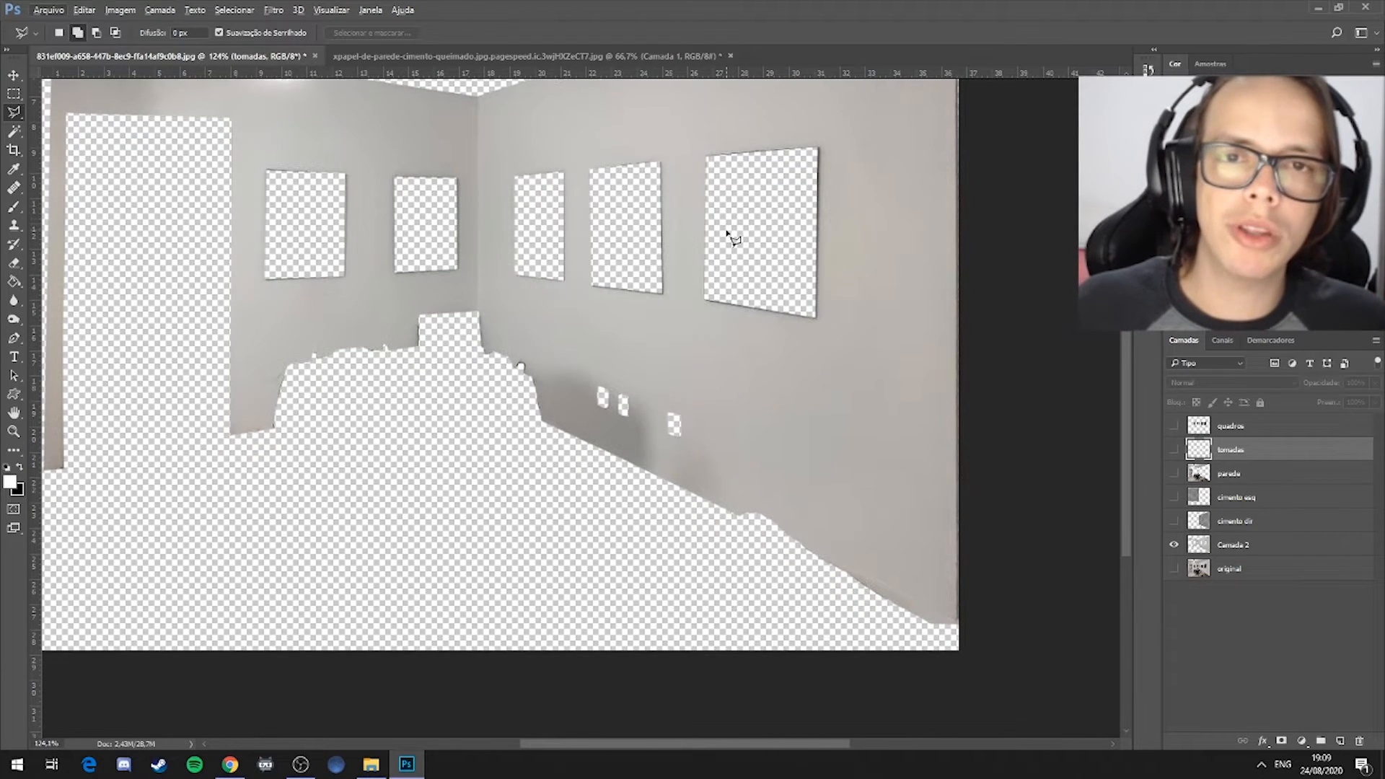
scroll(731, 238, down, 1)
scroll(691, 195, up, 2)
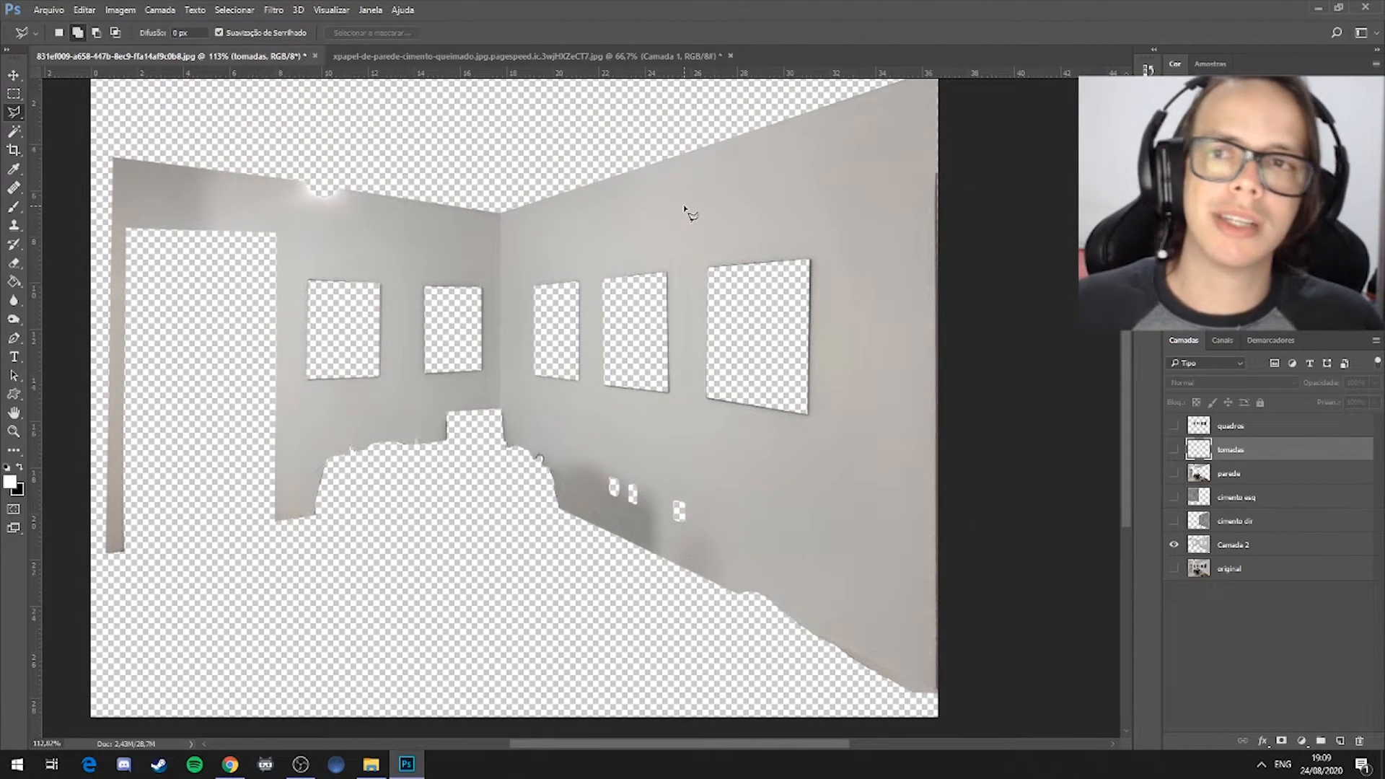
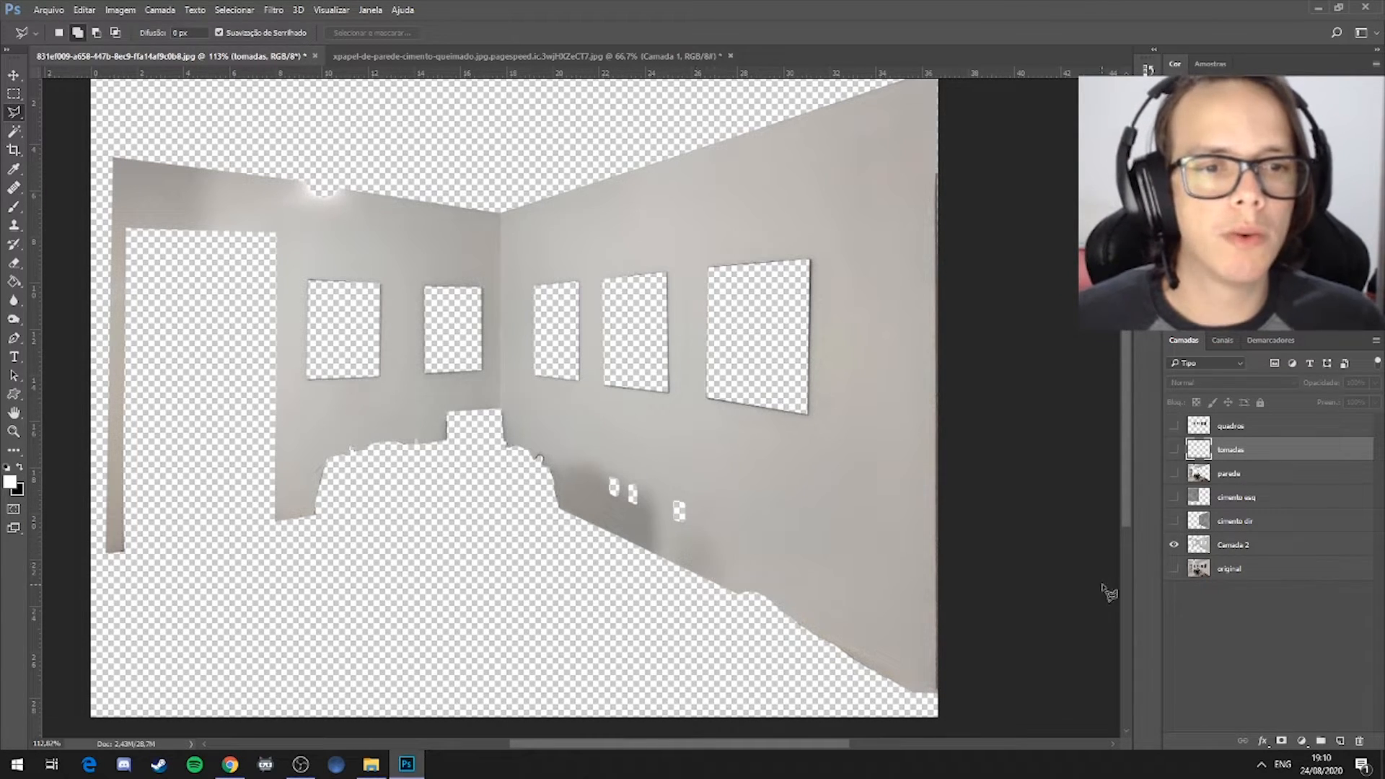
Hide Camada 2 and show the quadros, tomadas, parede, cimento esq and cimento dir layers
click(1174, 546)
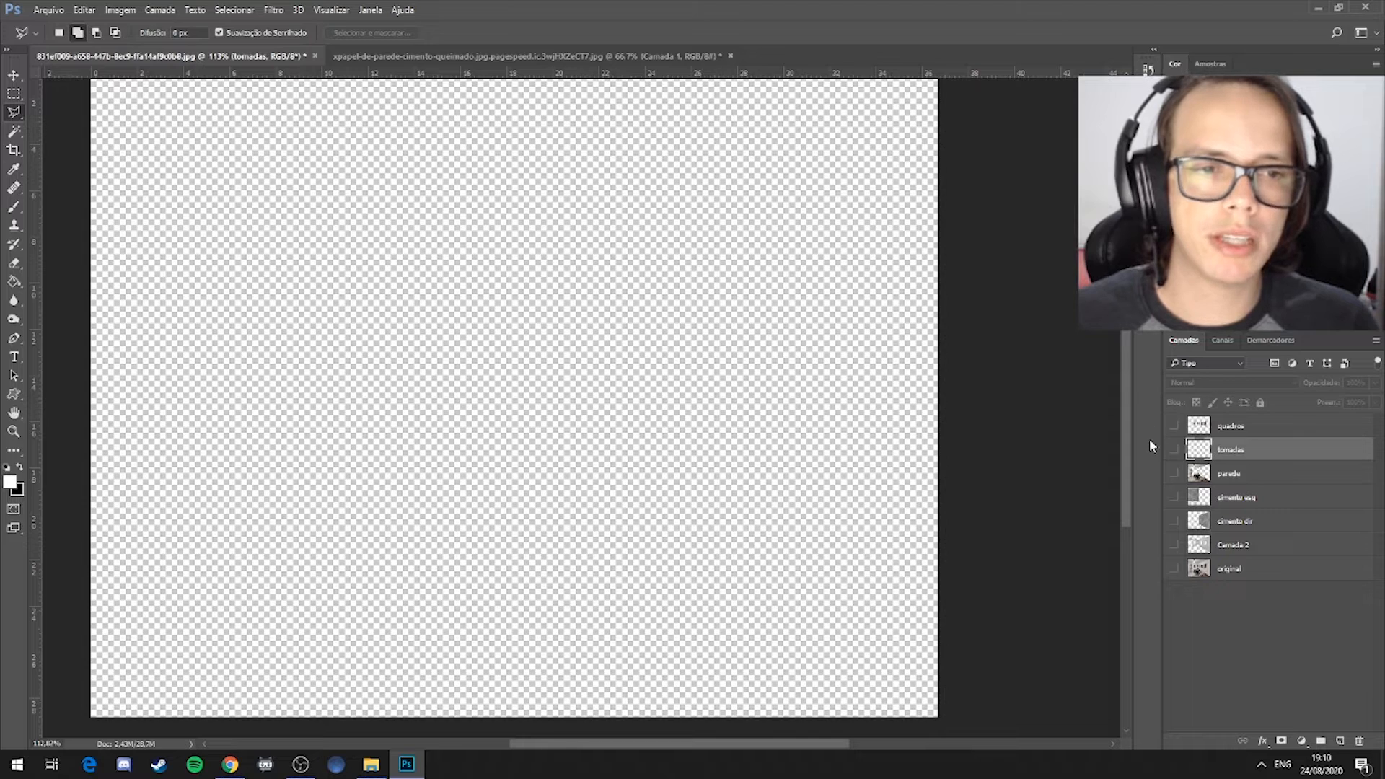
click(1174, 426)
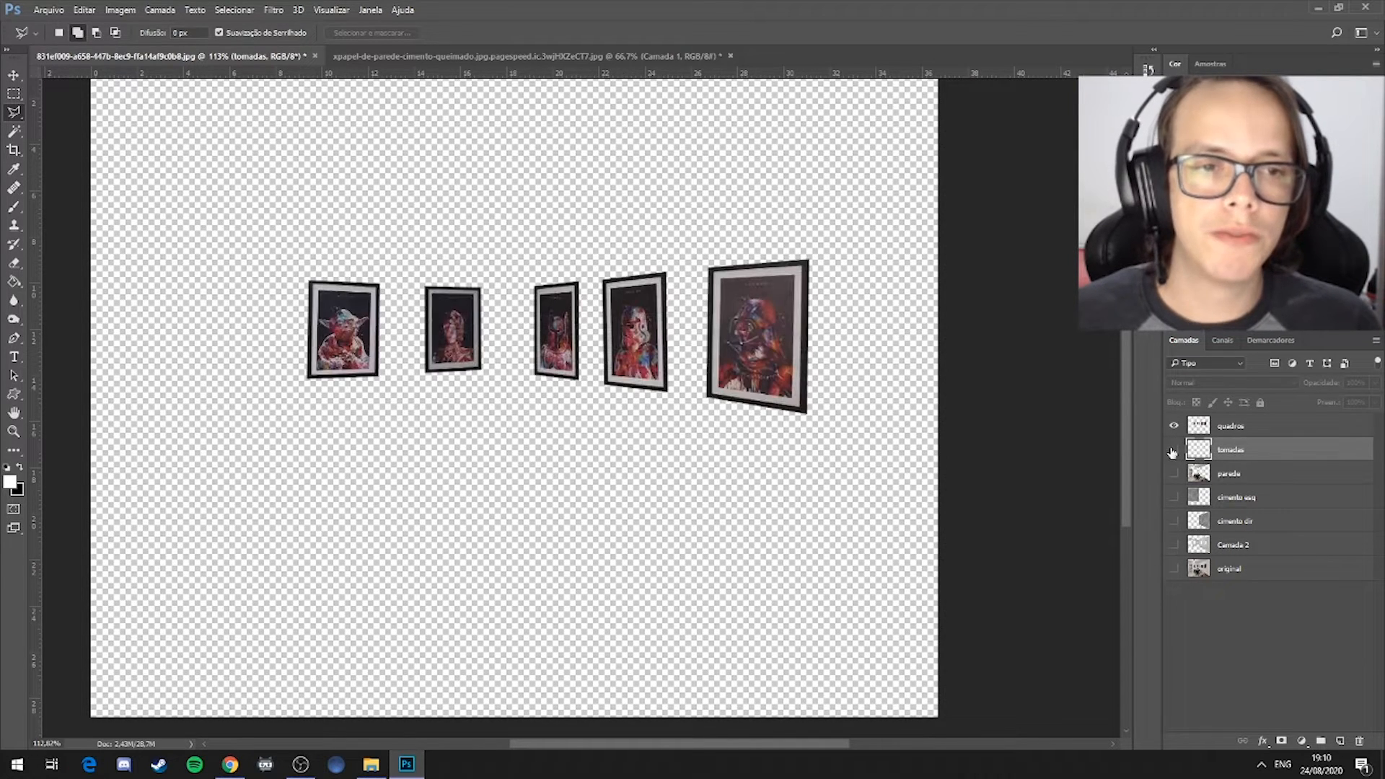
click(1174, 450)
click(1174, 473)
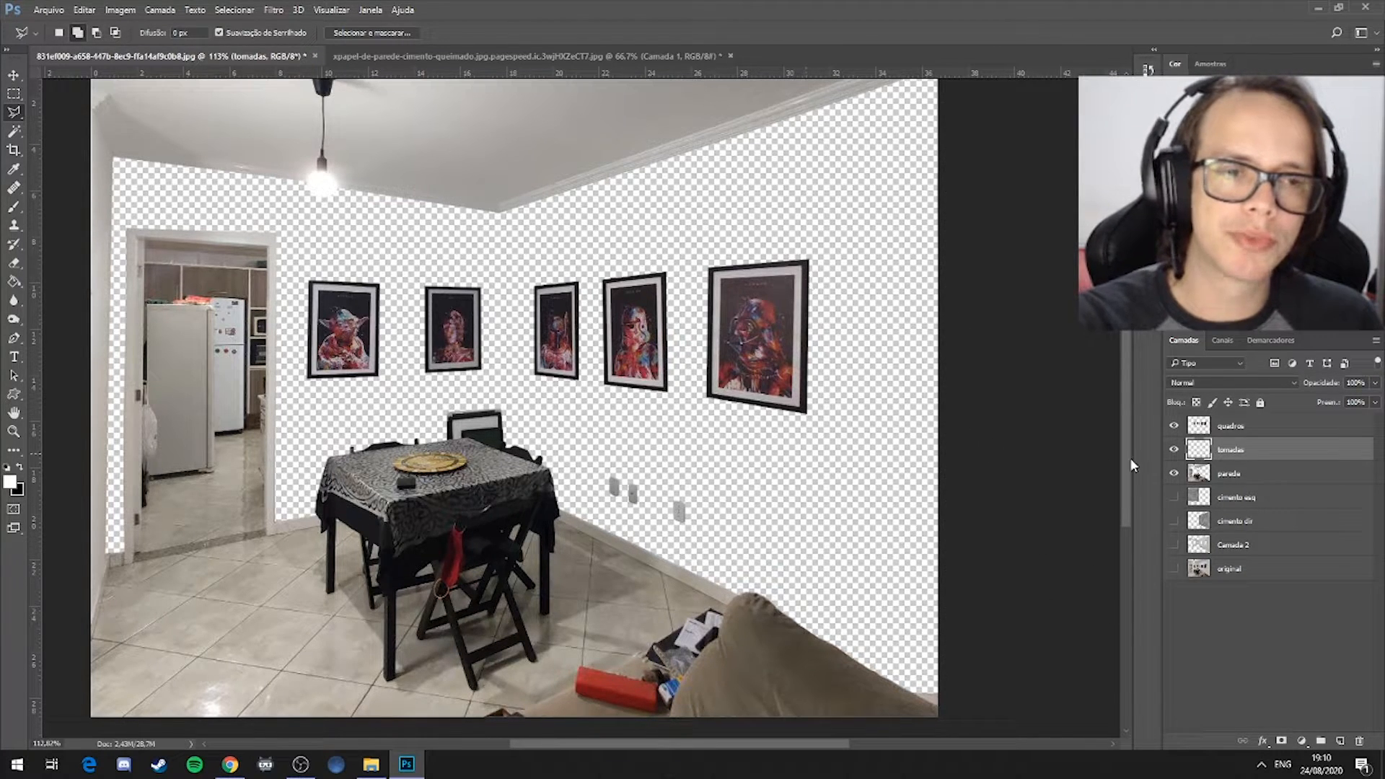
click(1174, 521)
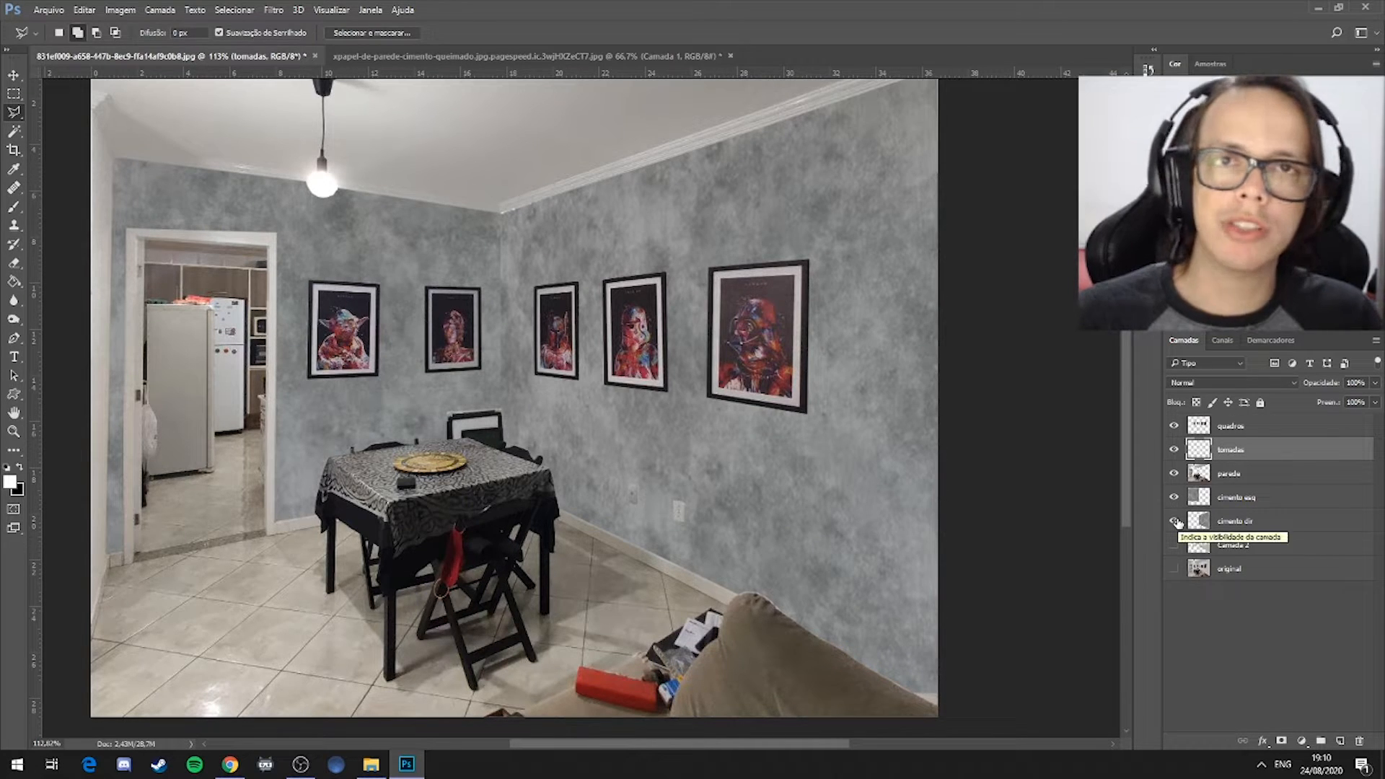
click(1175, 521)
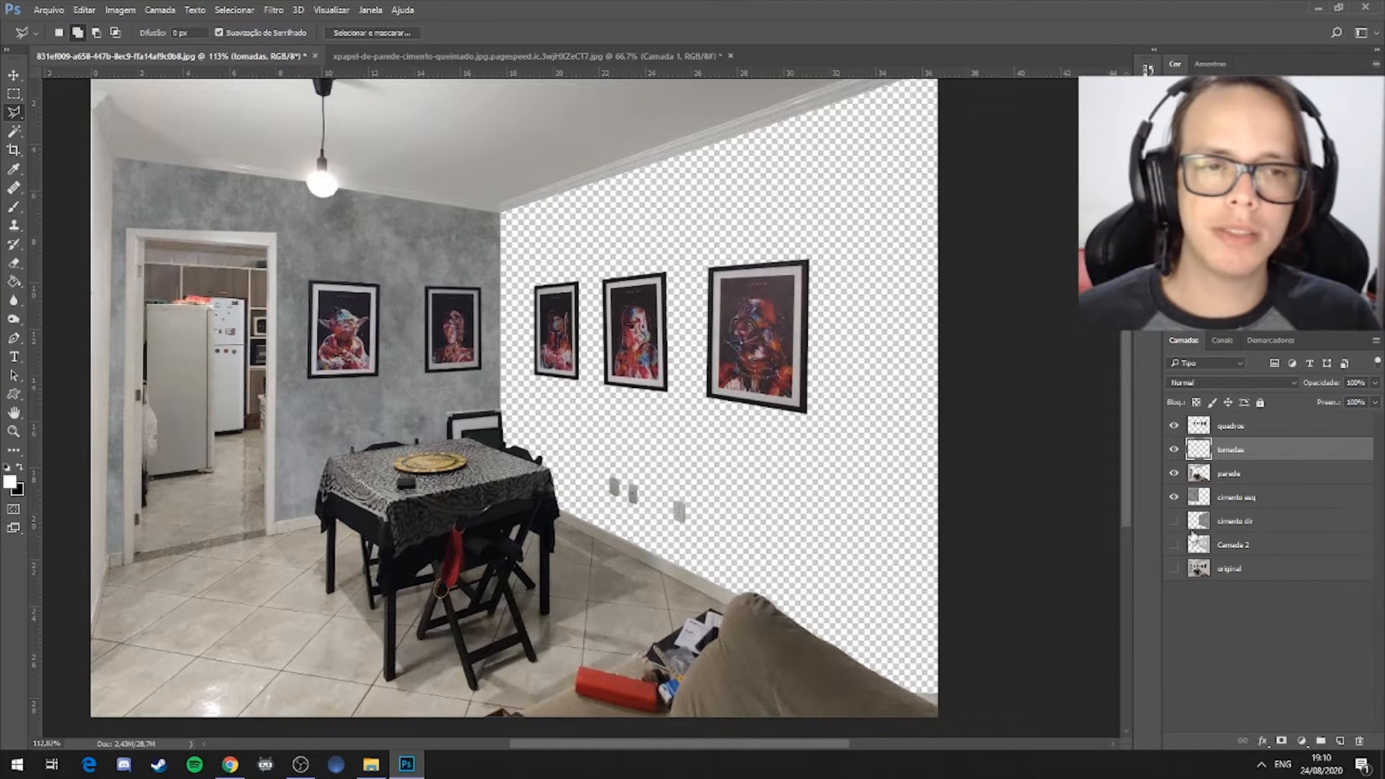
click(1174, 497)
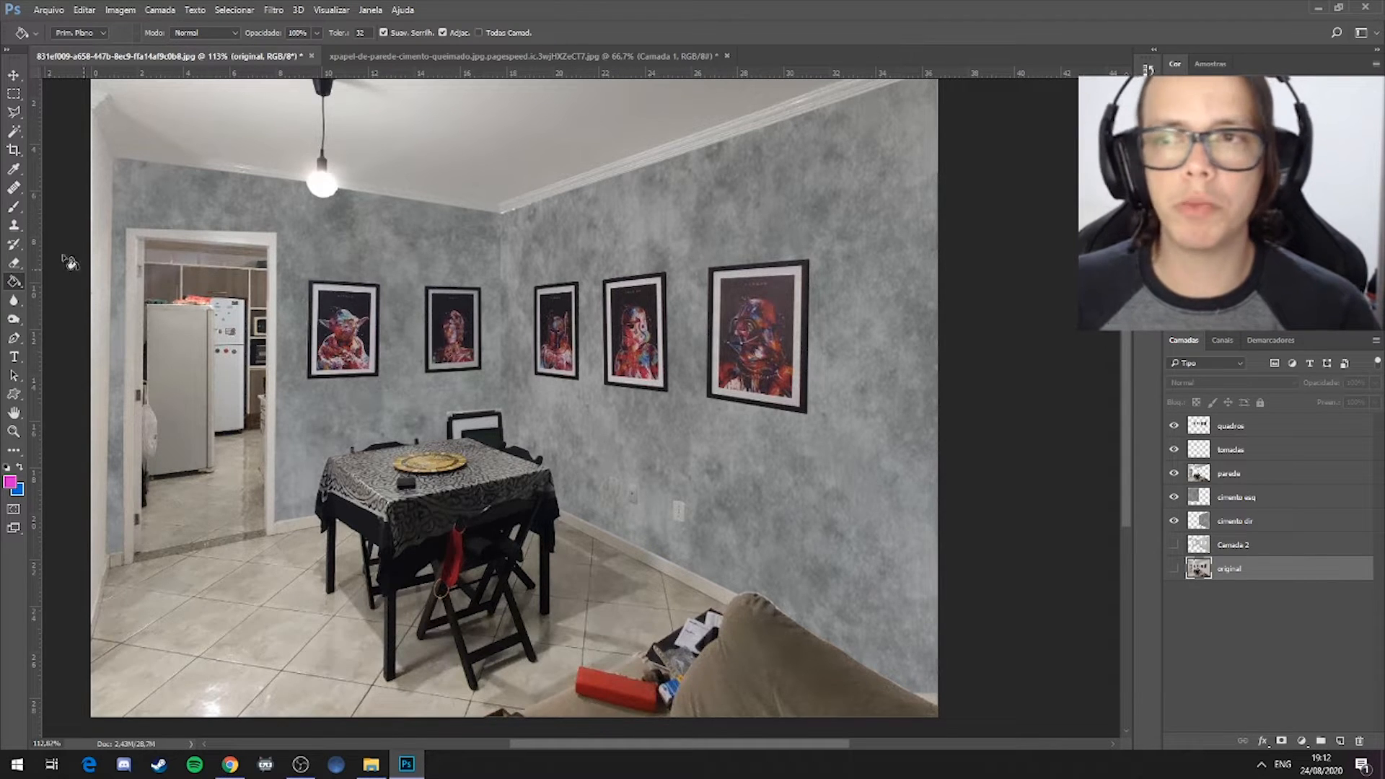
Examine the kitchen door frame's upper edge up close and check the parede layer by hiding and showing it
click(14, 432)
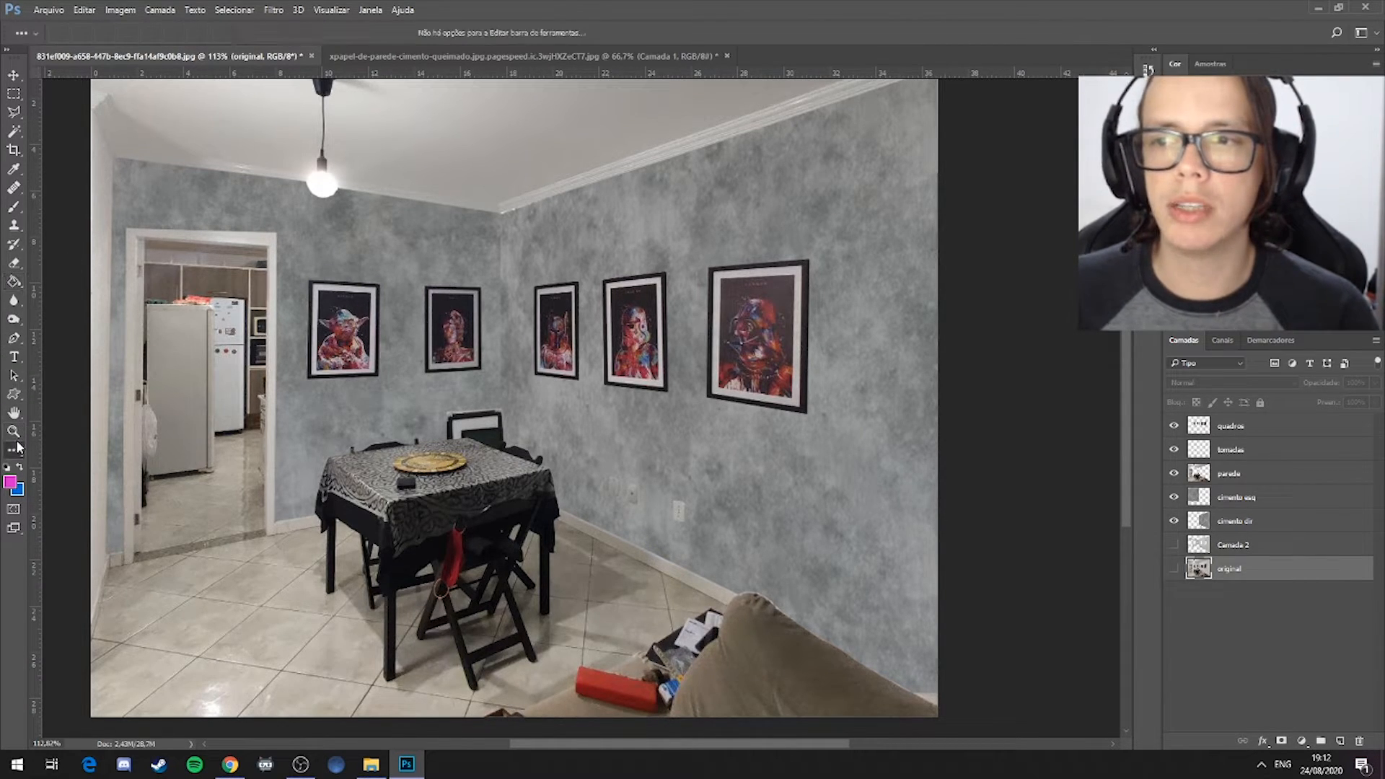
drag(189, 244, 393, 258)
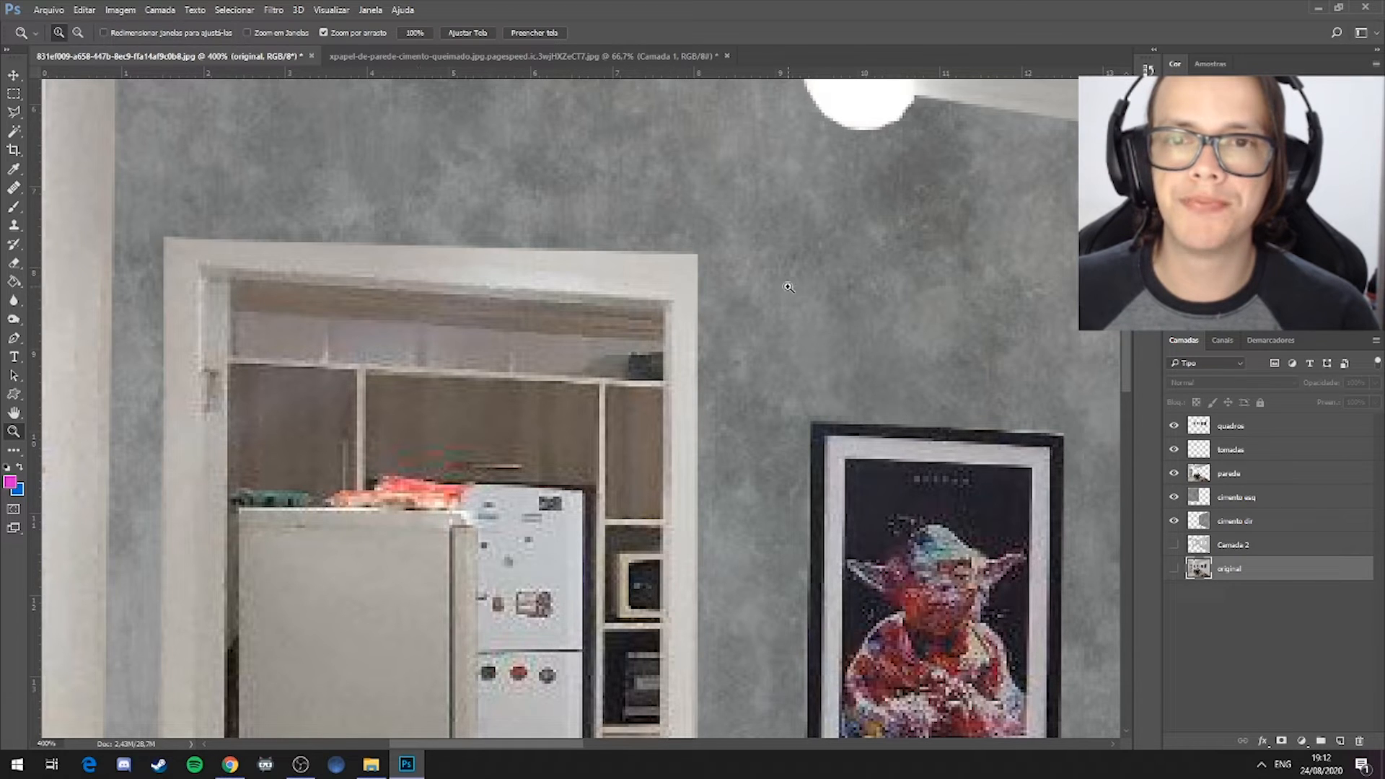
drag(733, 250, 491, 244)
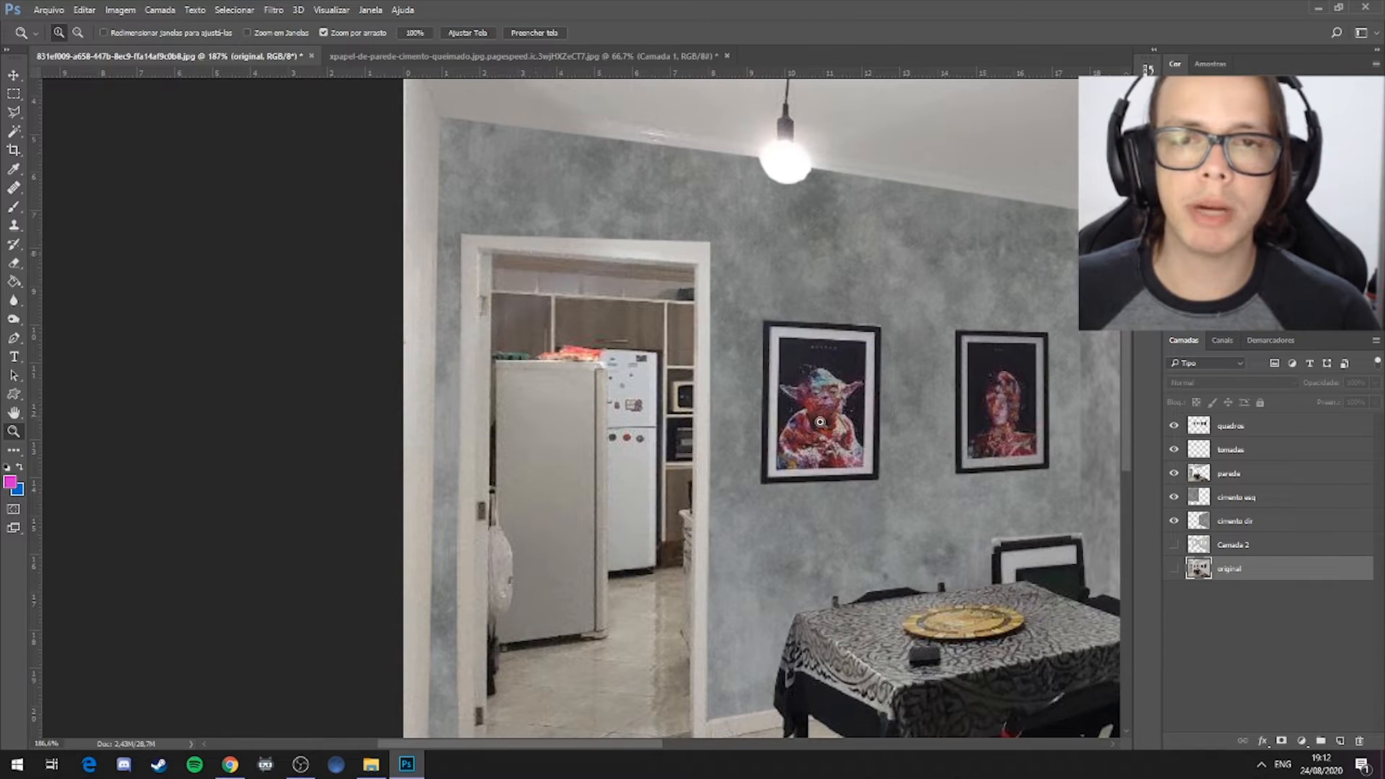
scroll(730, 391, down, 3)
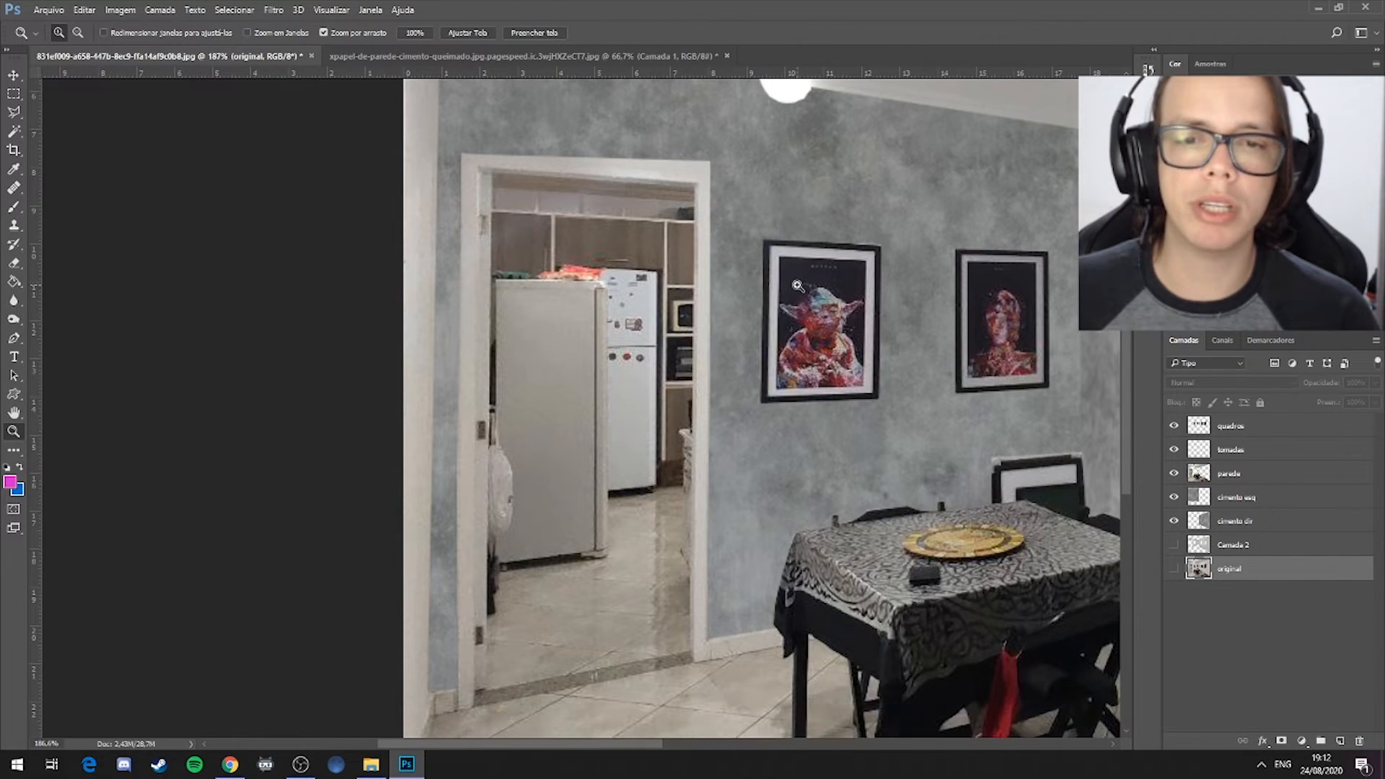
scroll(692, 303, up, 6)
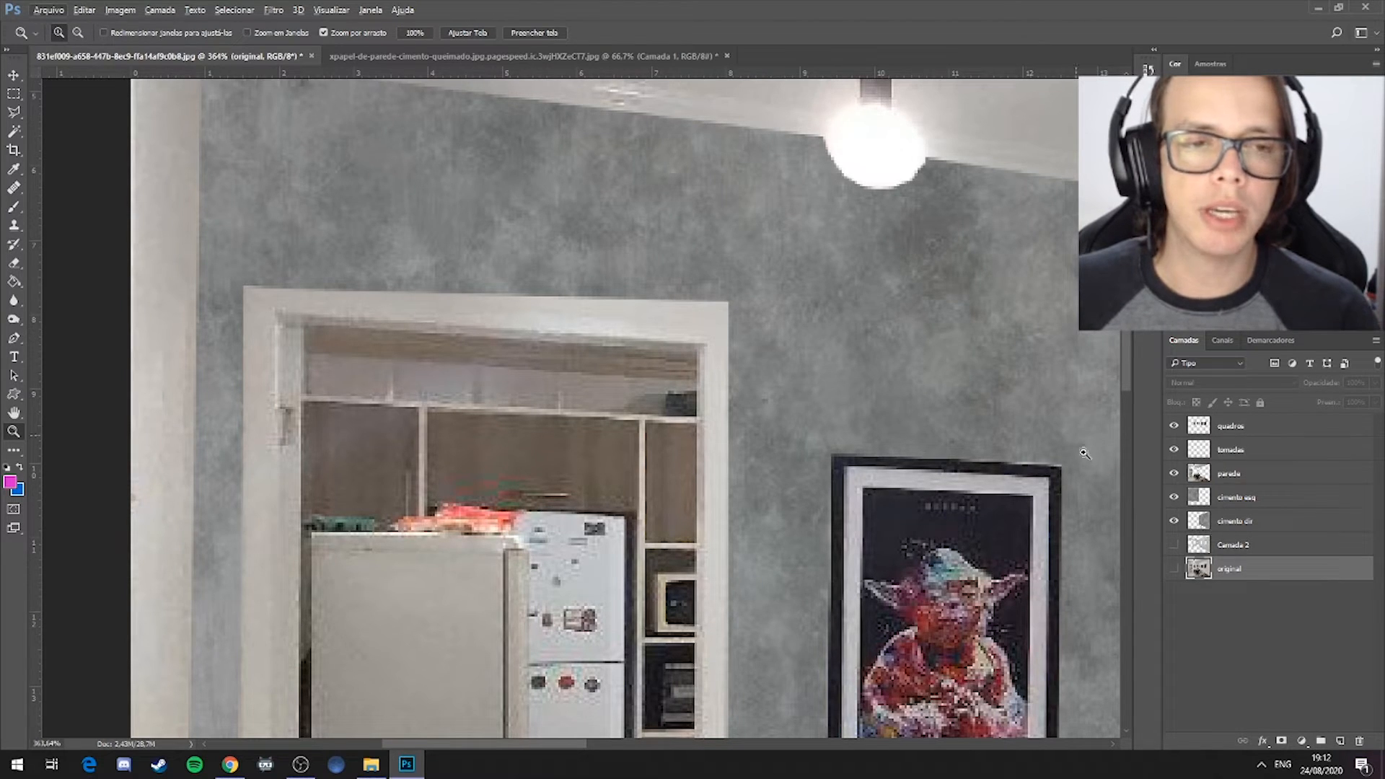
click(1236, 479)
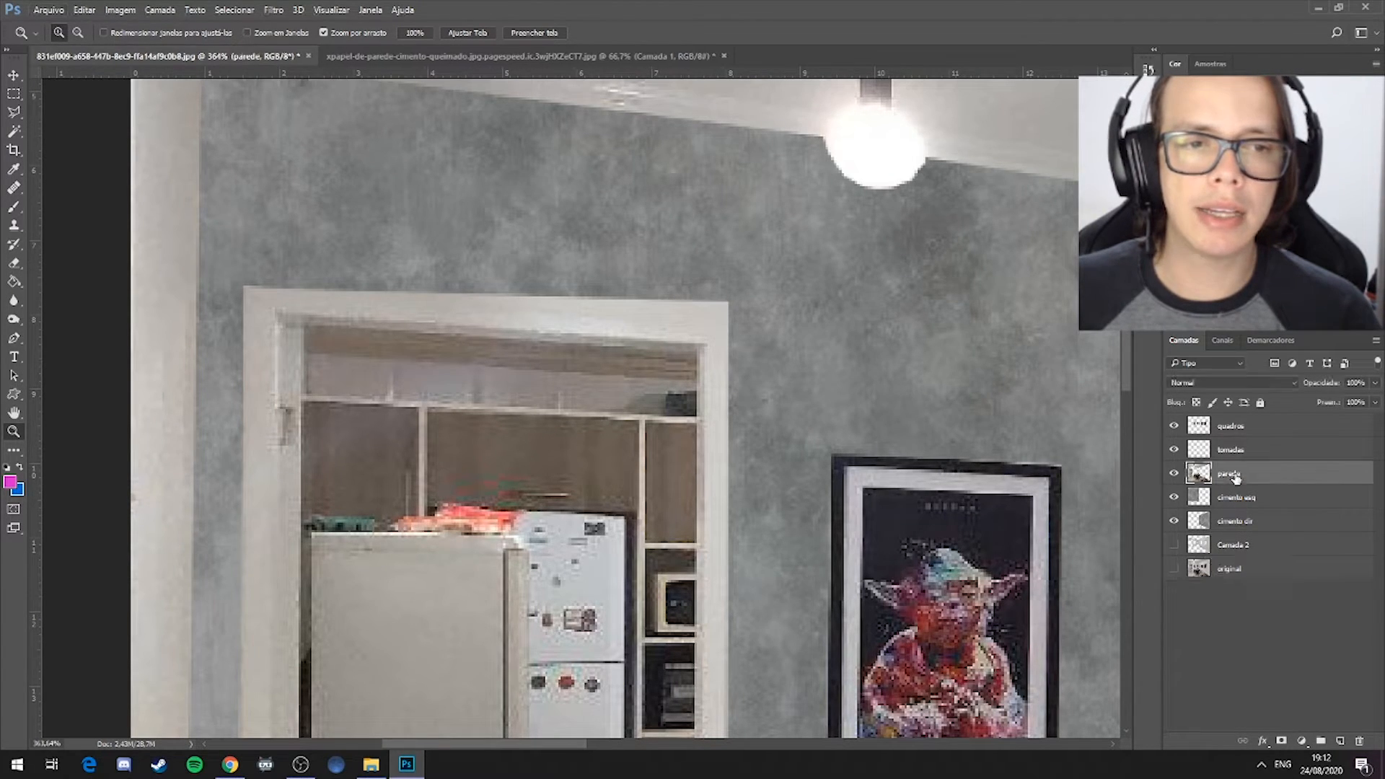
click(1170, 475)
click(1170, 475)
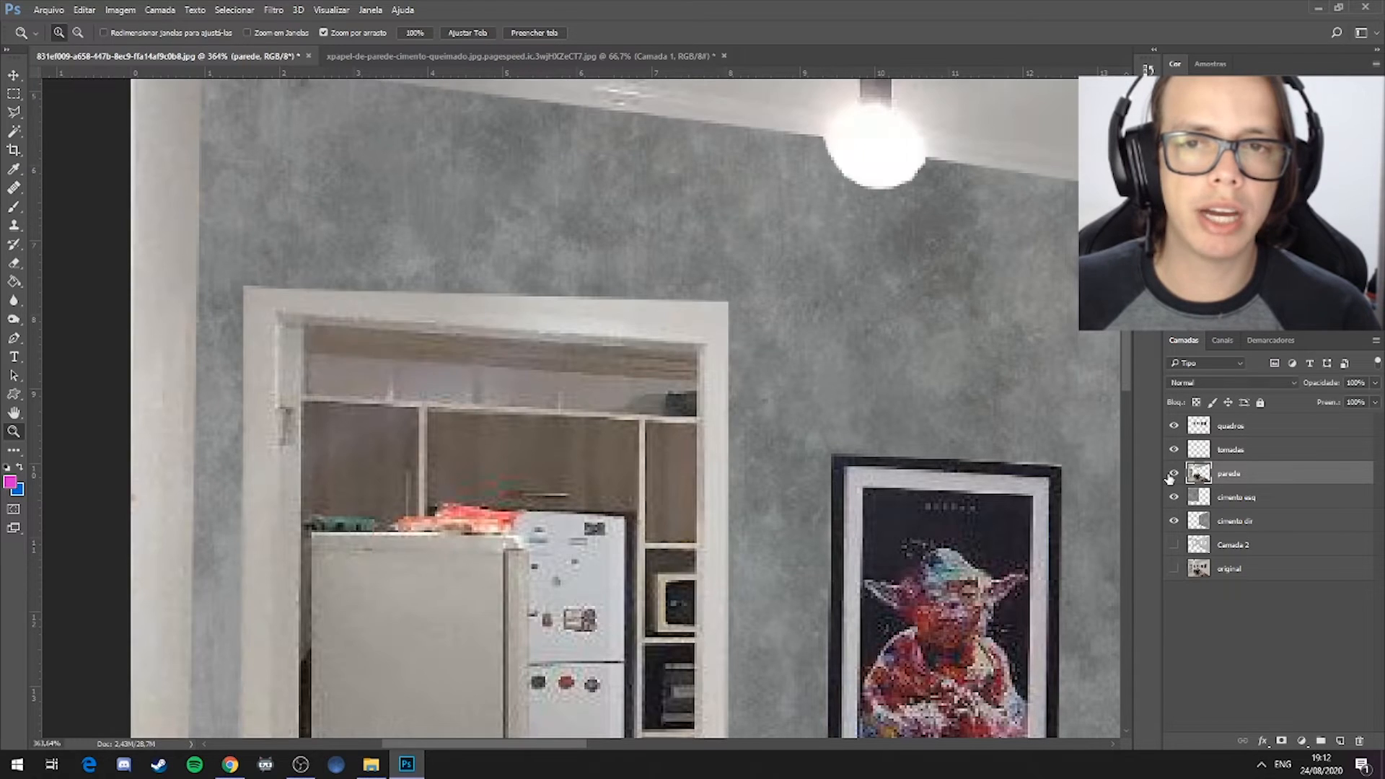
Outline a strip along the door frame's upper edge with the Polygonal Lasso, delete it from the parede layer and deselect
click(14, 111)
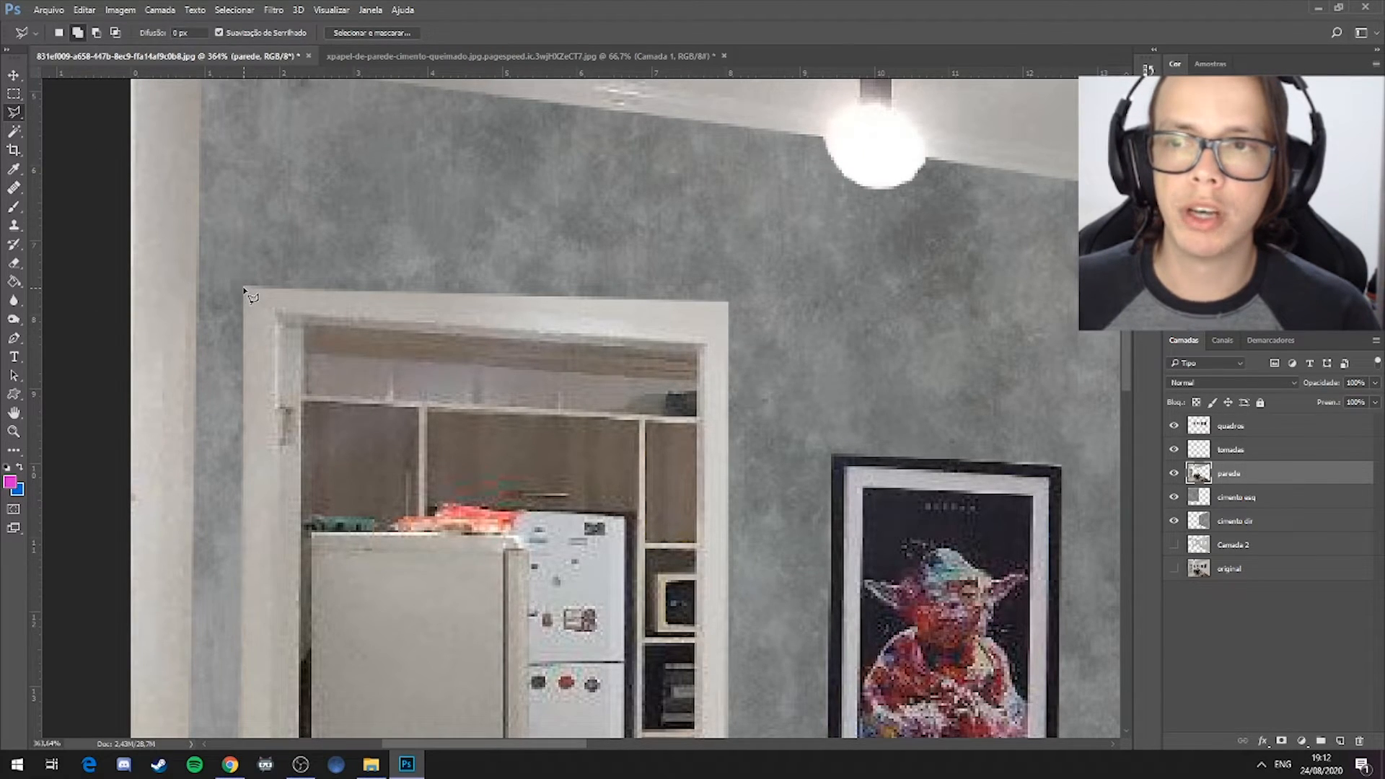
click(244, 288)
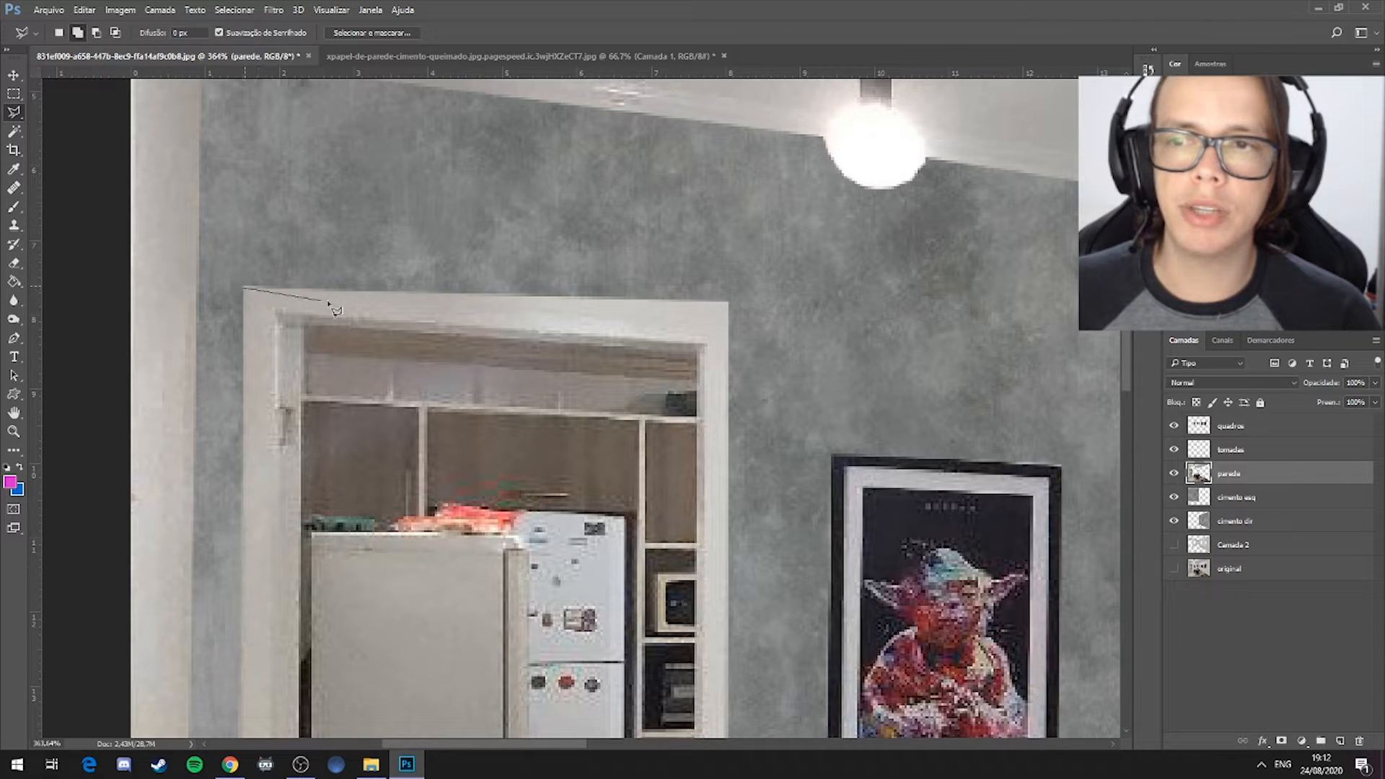
click(741, 316)
click(734, 226)
double_click(249, 257)
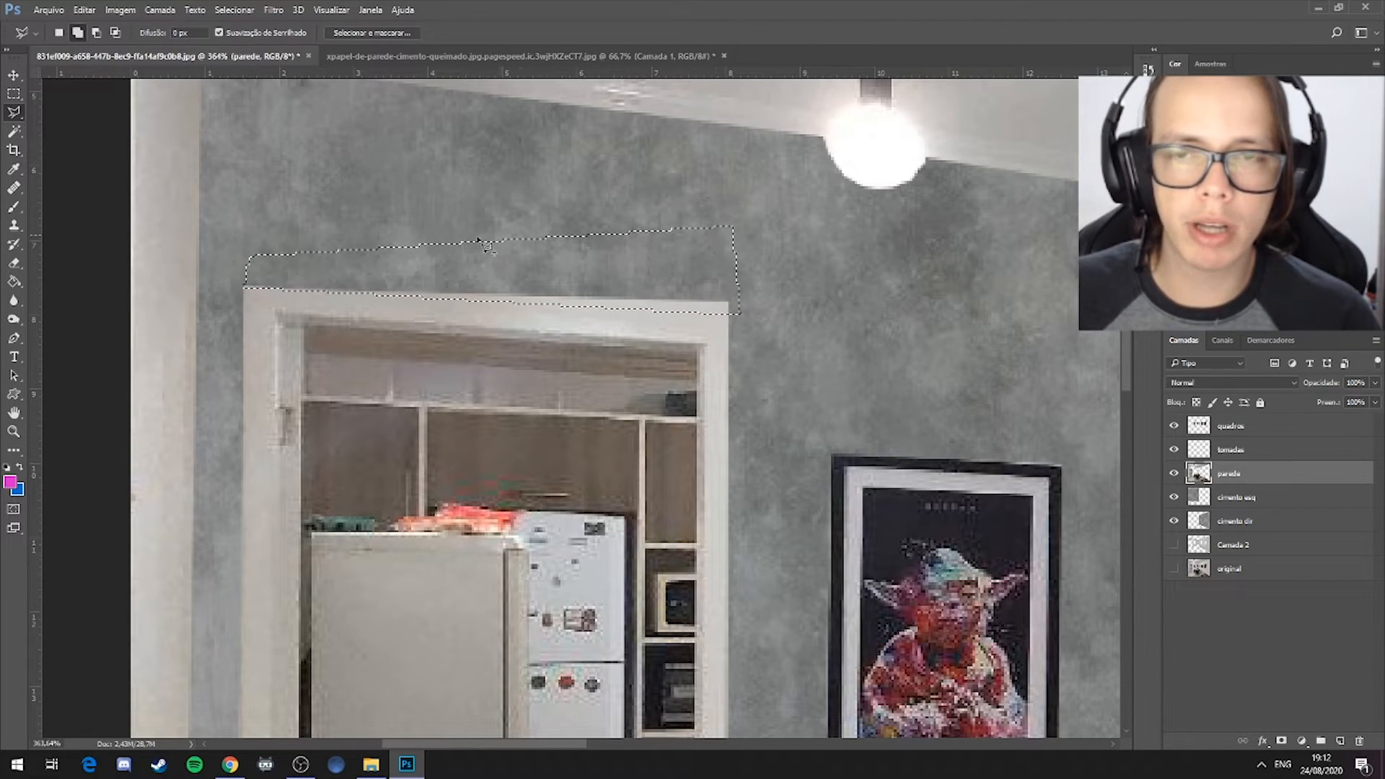
click(1174, 477)
click(1174, 476)
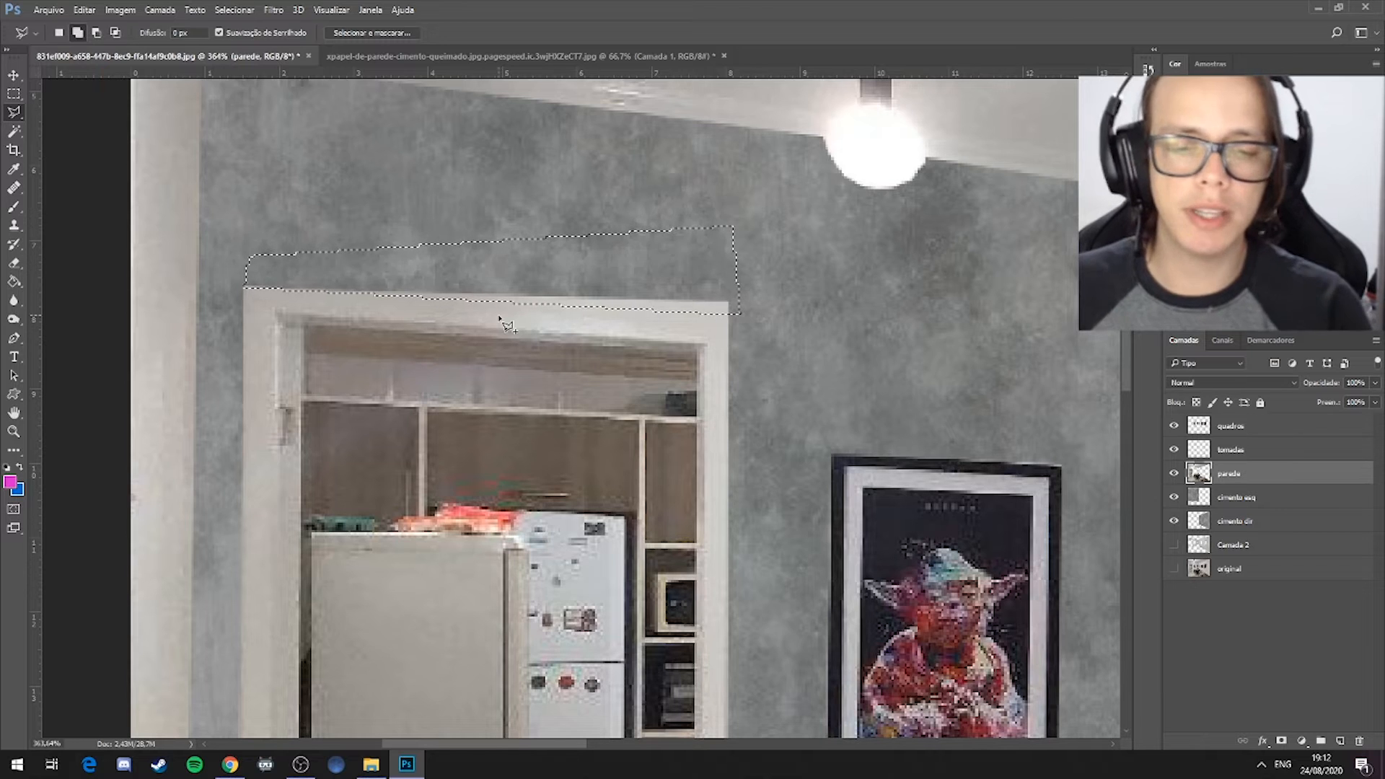
click(14, 93)
scroll(889, 361, down, 5)
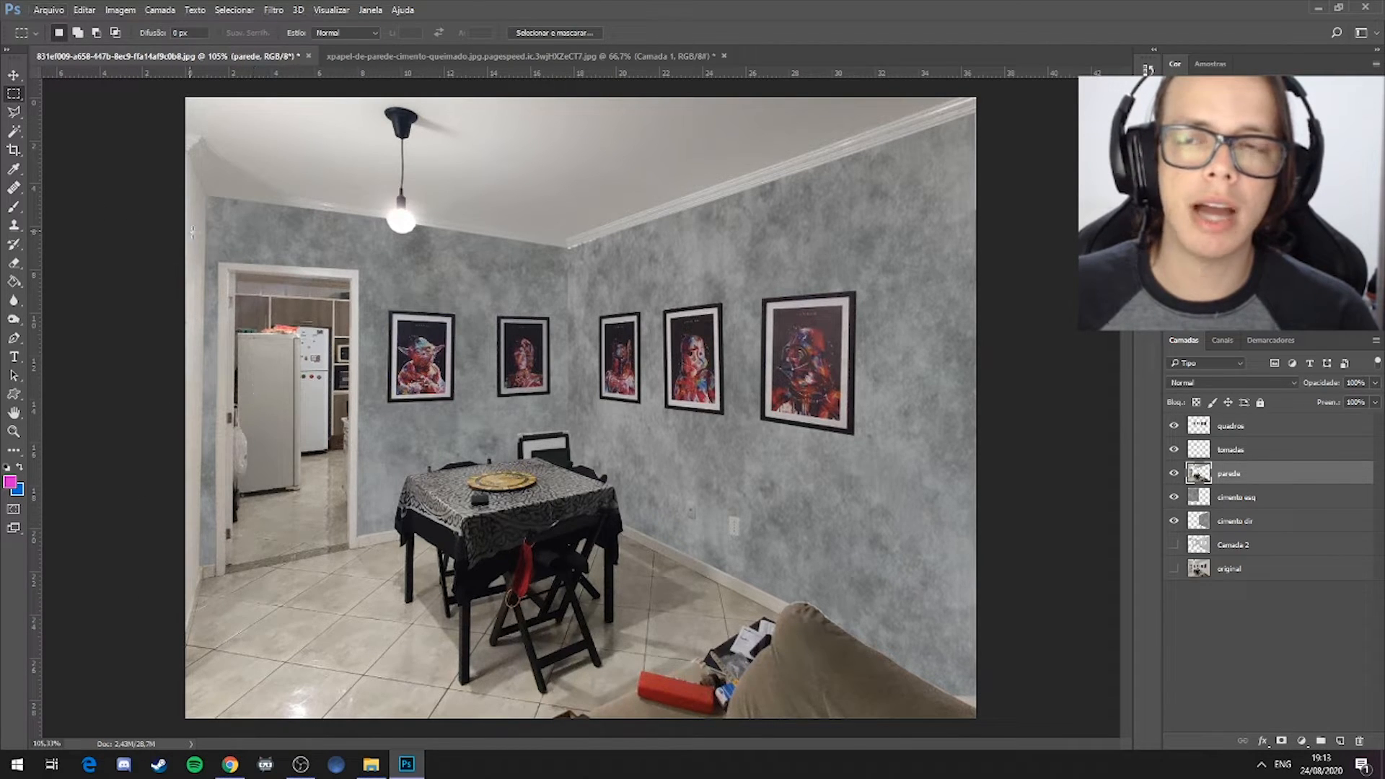
Trim the door frame's upper edge again on the parede layer by deleting a second lassoed strip, and clear the selection
scroll(232, 276, up, 5)
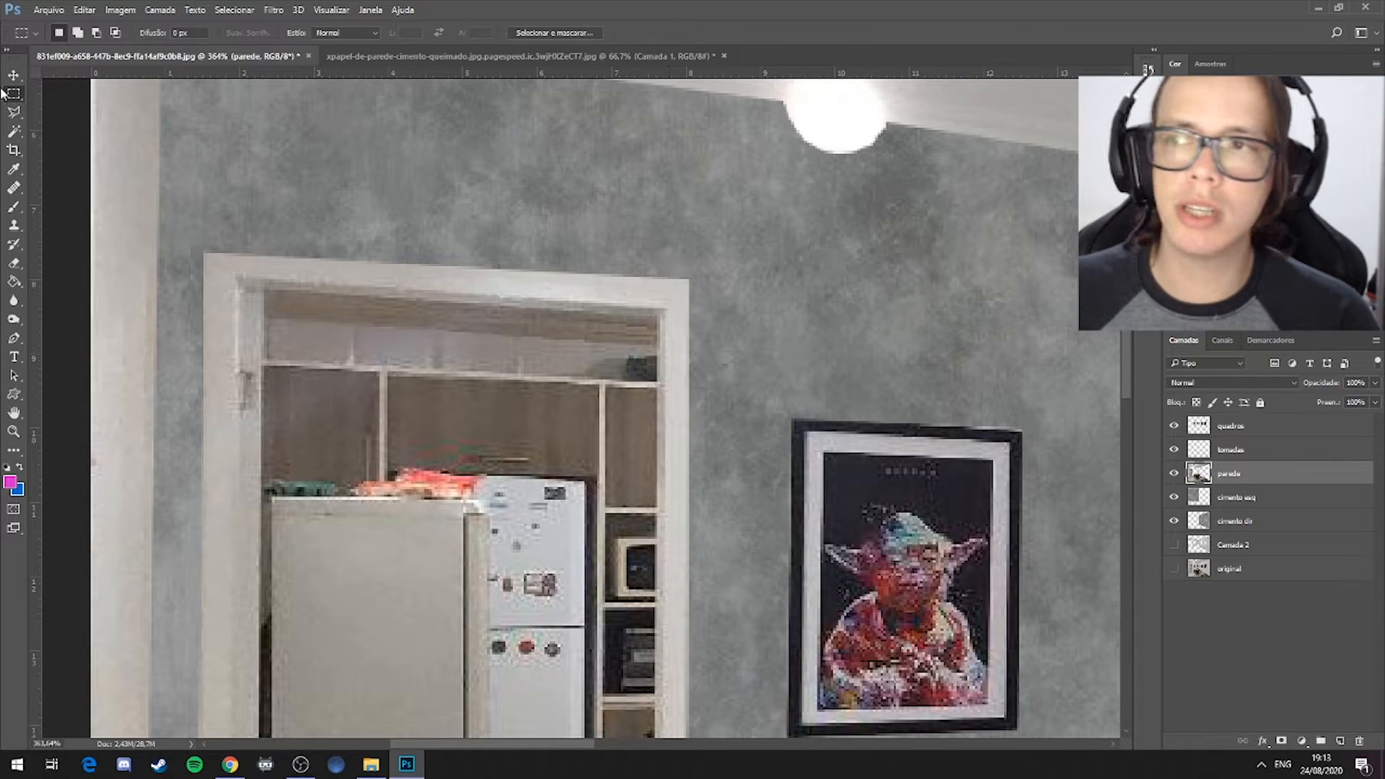
click(14, 112)
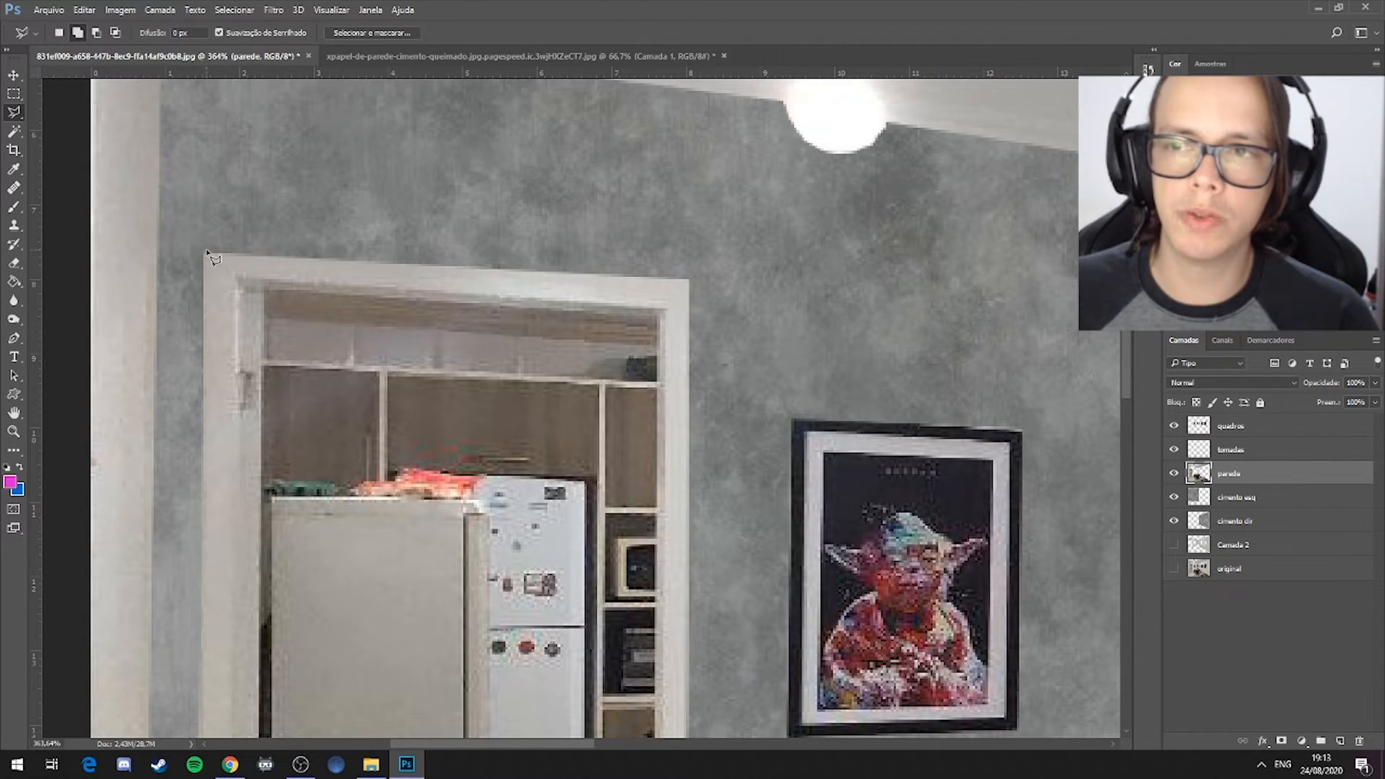
click(208, 254)
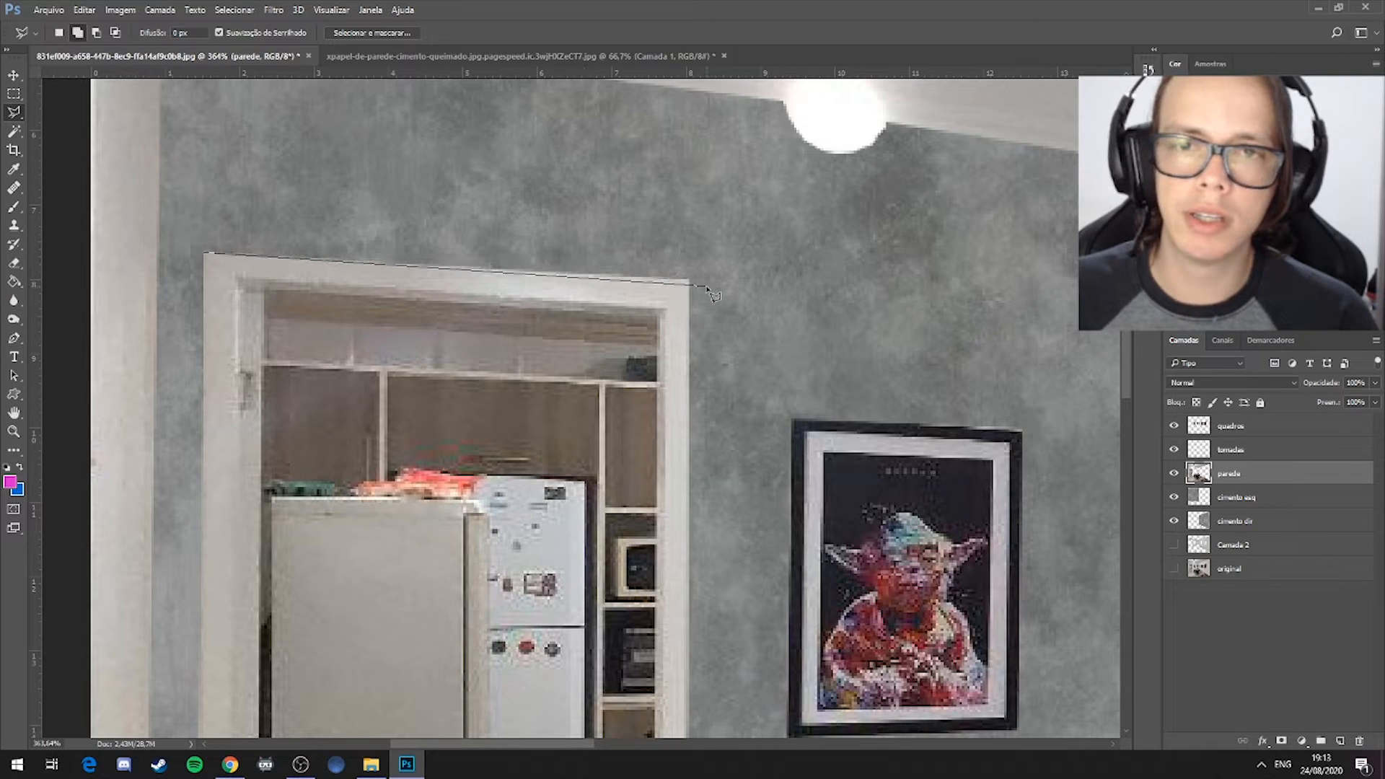
click(705, 287)
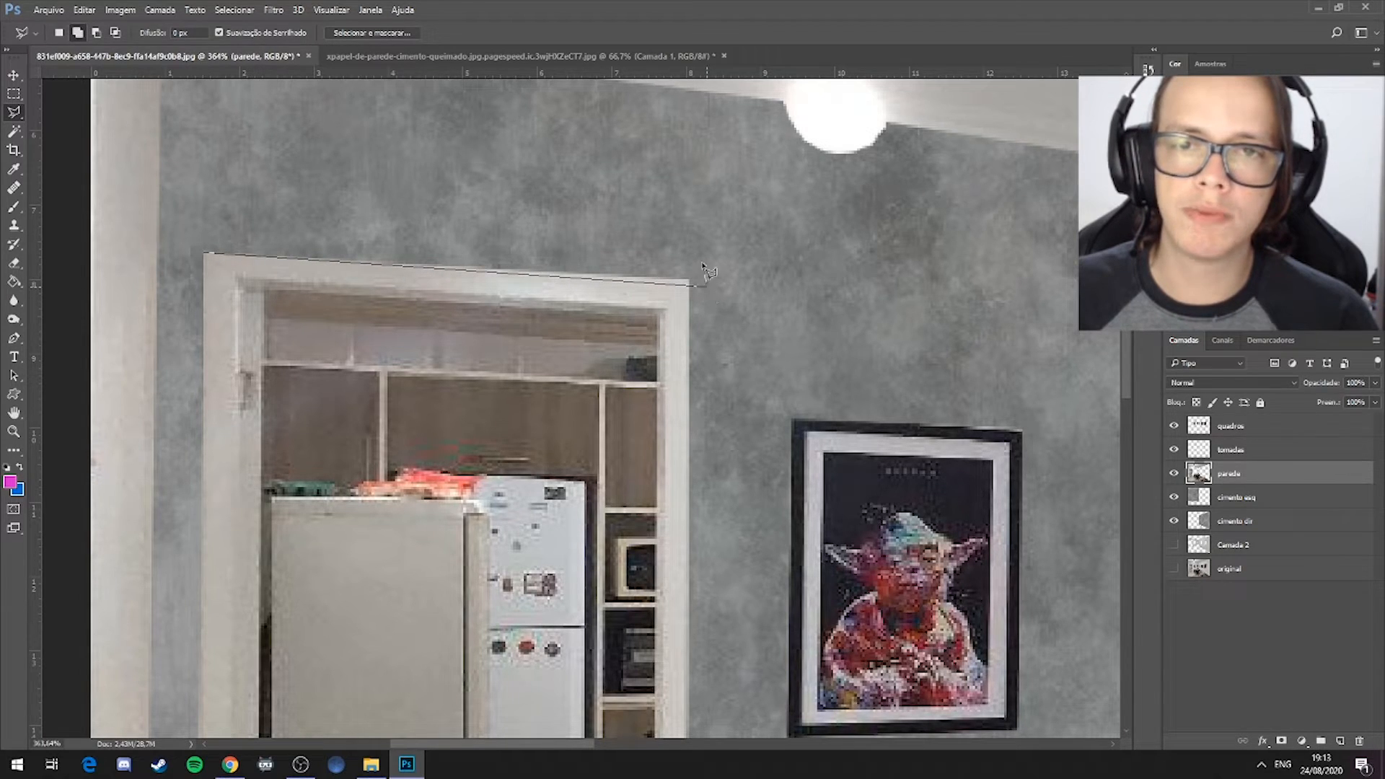
click(694, 236)
double_click(224, 209)
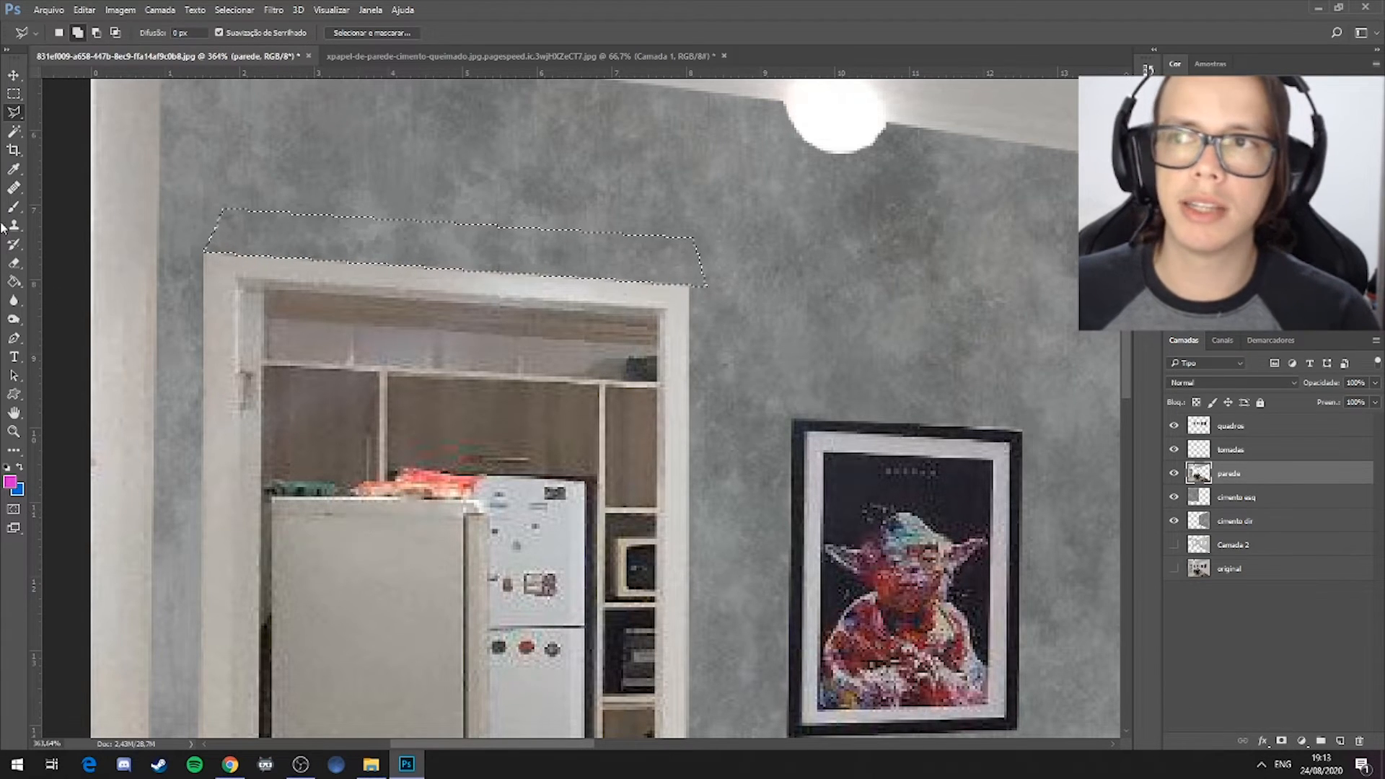
click(14, 94)
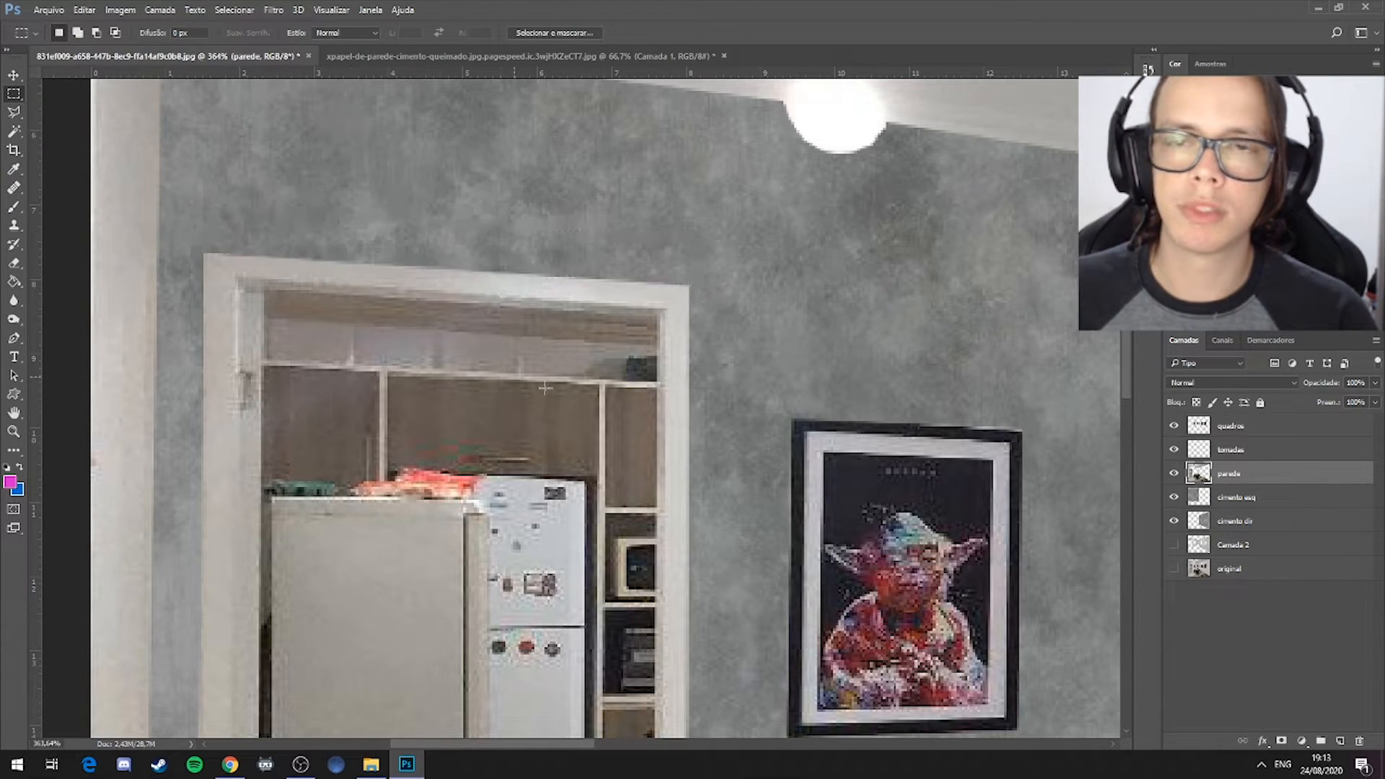
Examine the wall corner below the ceiling molding up close for gaps in the cement texture
key(ctrl+0)
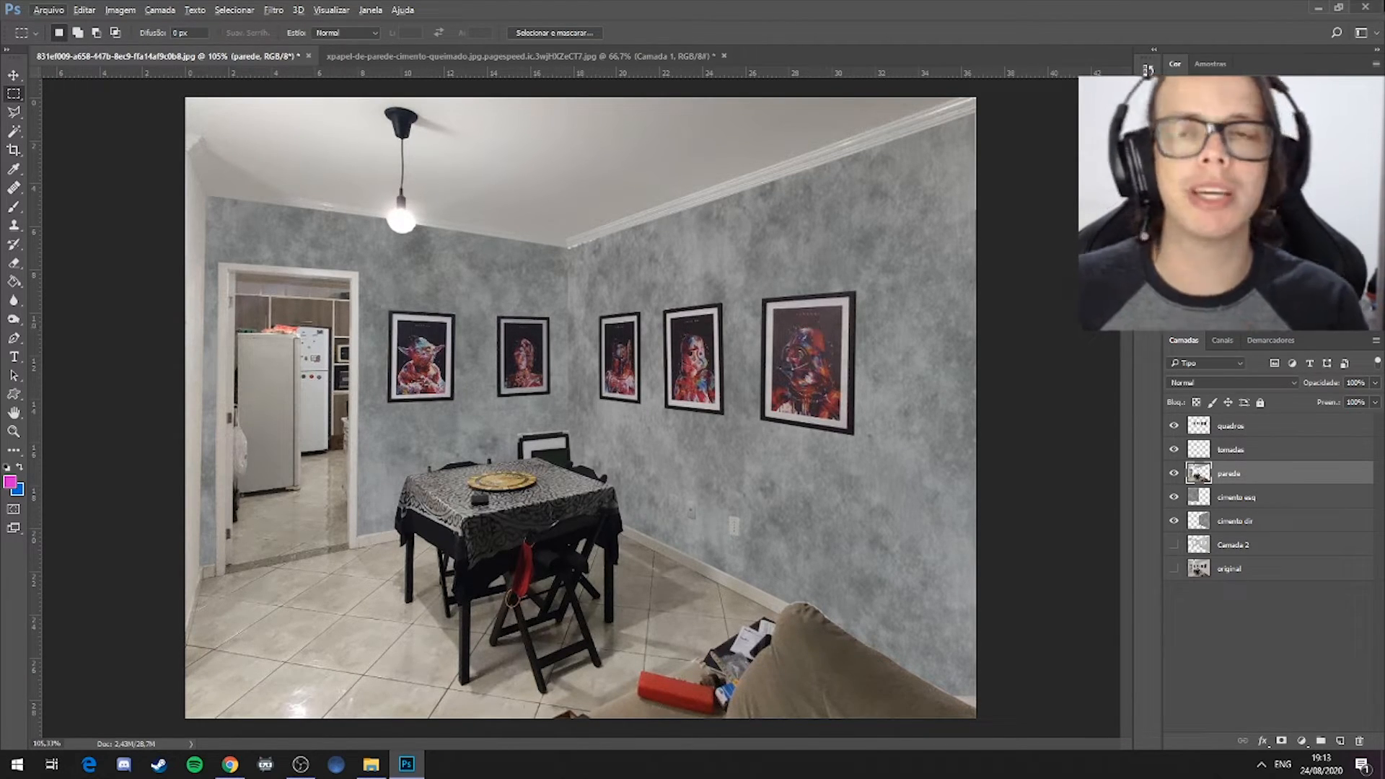
scroll(604, 181, up, 3)
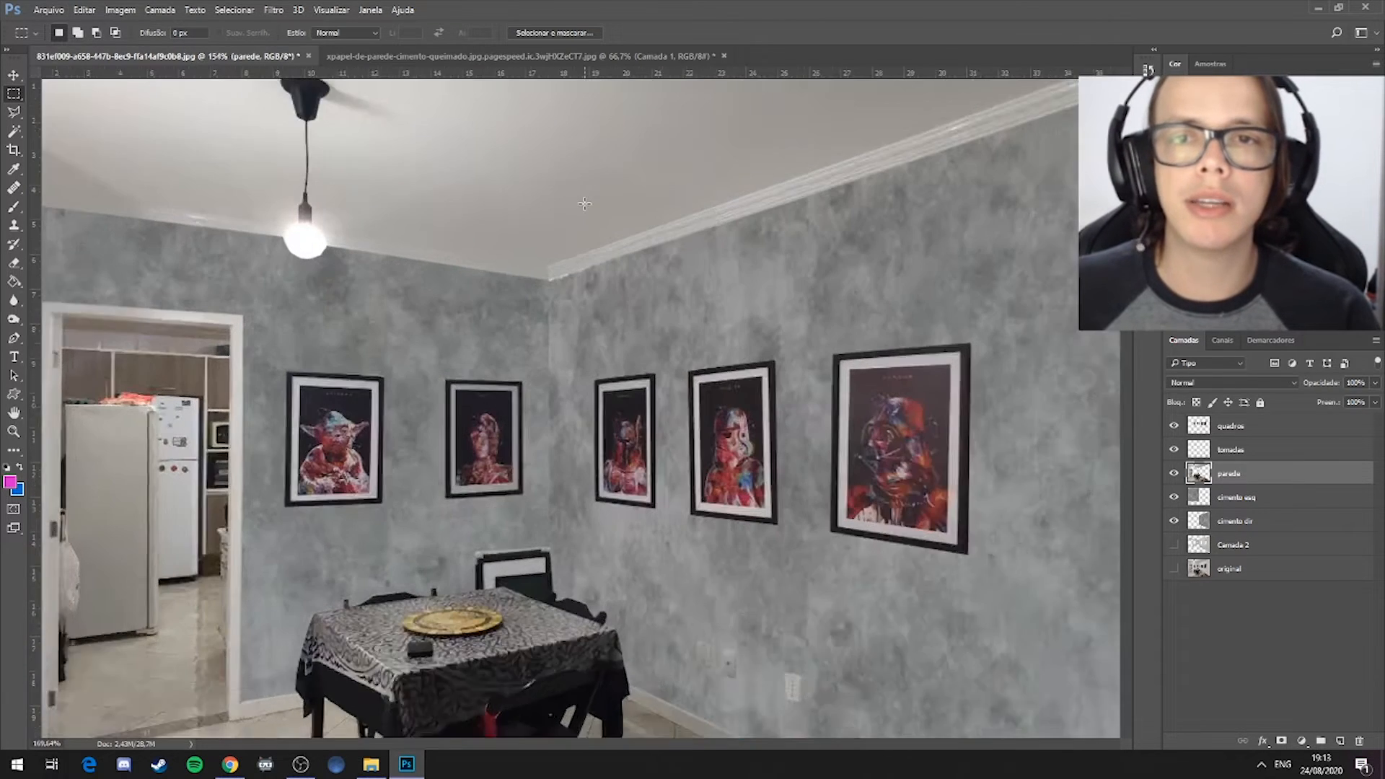
scroll(478, 249, up, 5)
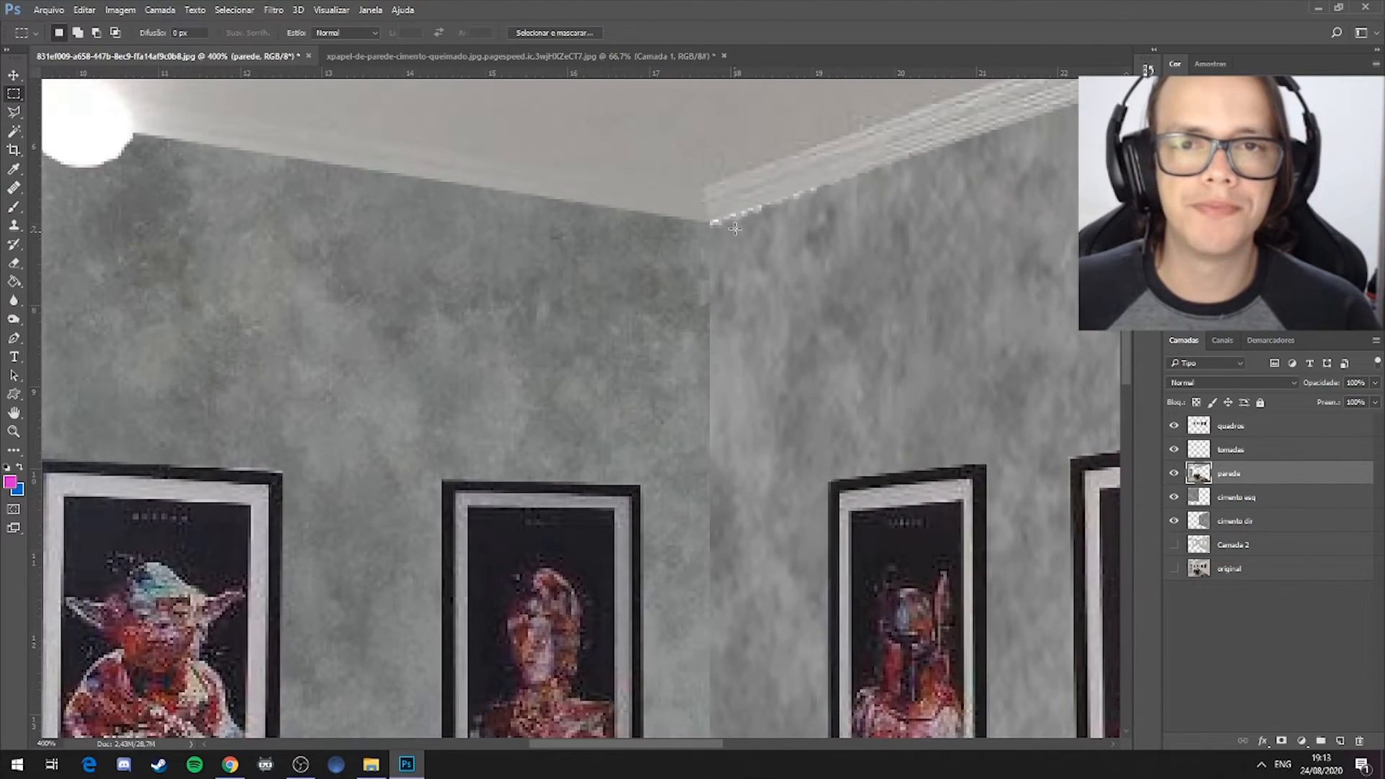
scroll(723, 216, up, 4)
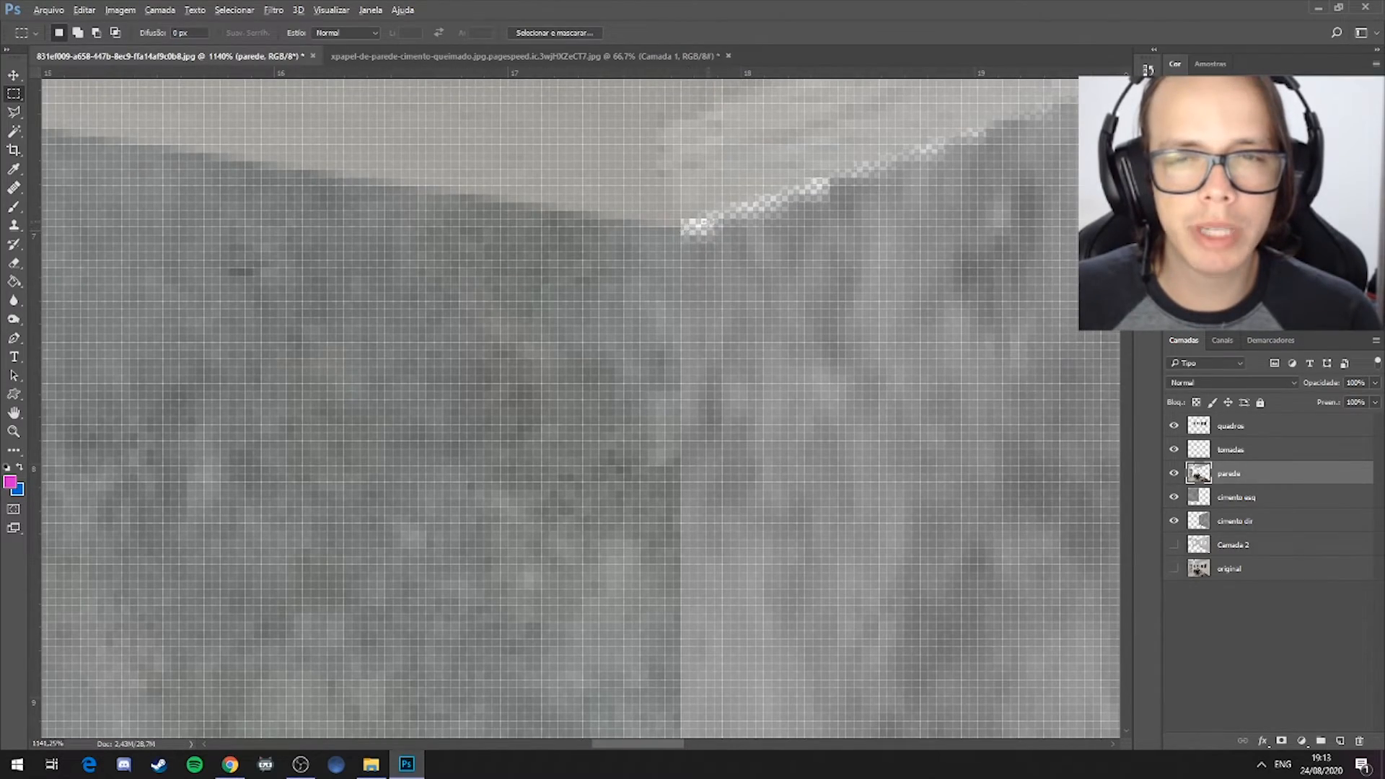
scroll(926, 149, down, 8)
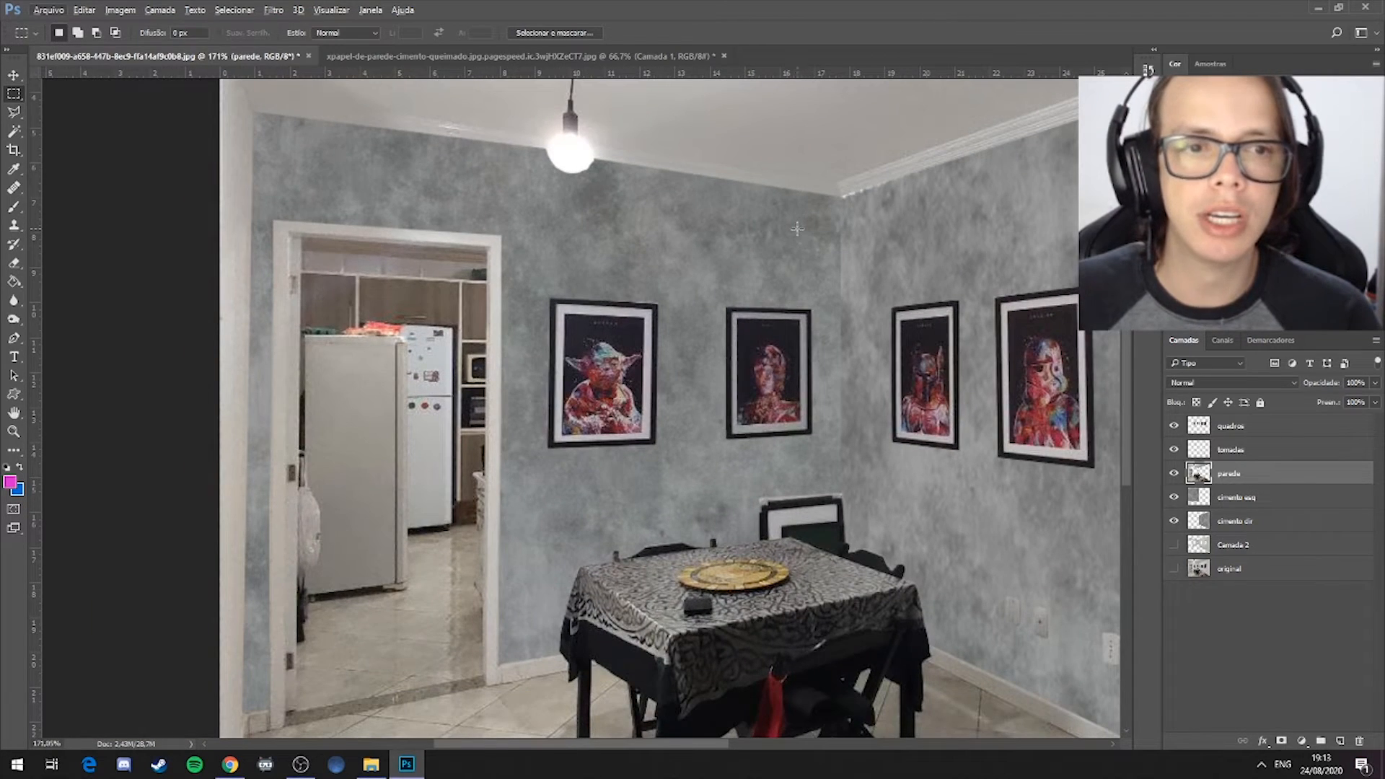
scroll(797, 229, down, 1)
drag(751, 205, 462, 241)
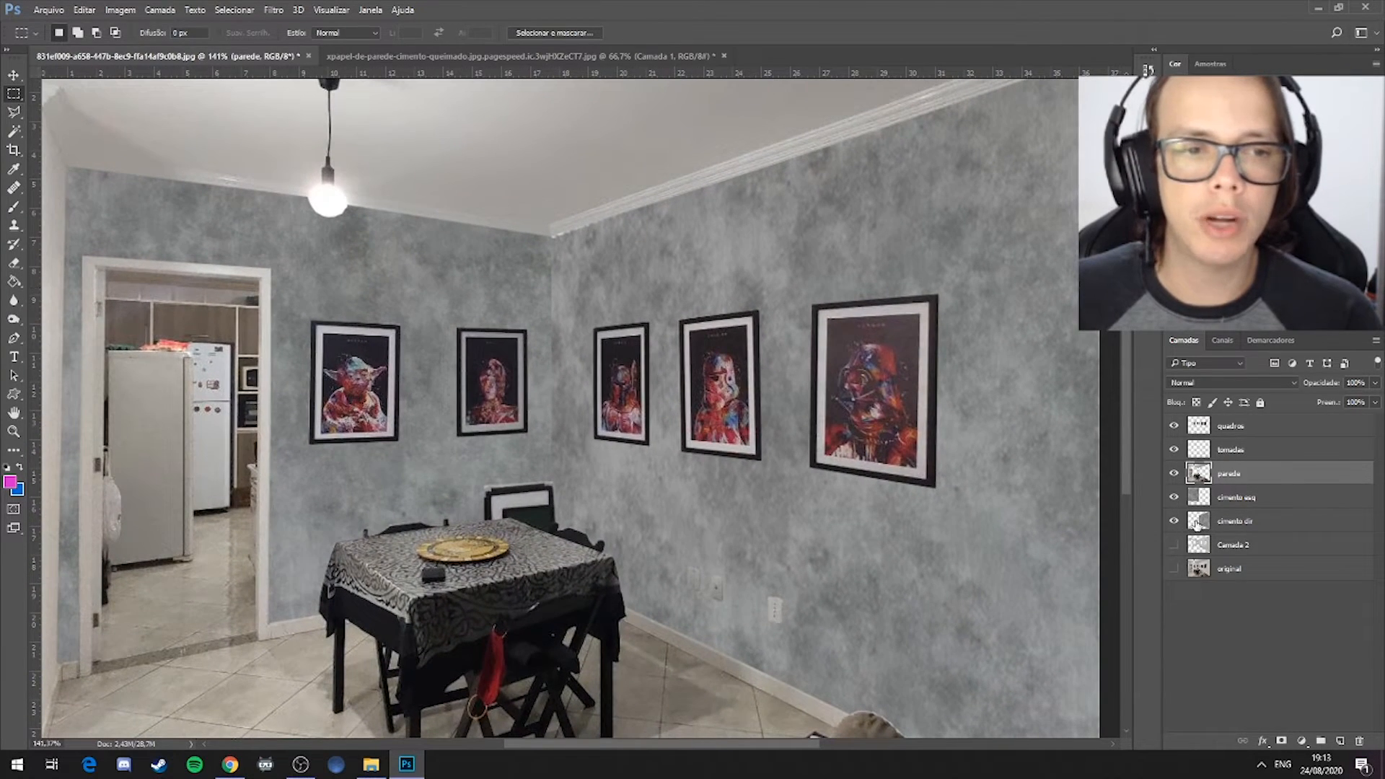
Stretch the cimento dir layer upward with Free Transform to about 101.88% height and apply it
click(1217, 521)
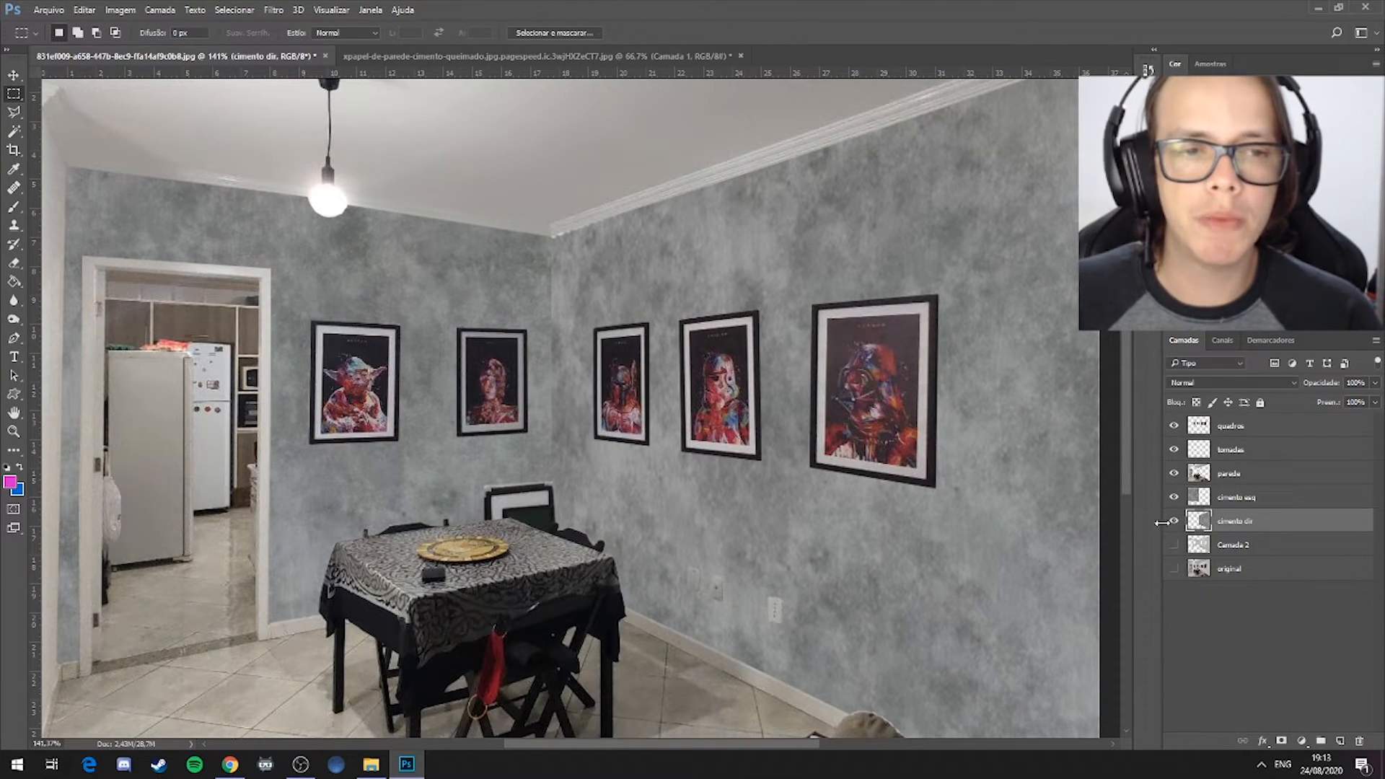
click(12, 78)
scroll(13, 78, down, 1)
scroll(13, 78, up, 14)
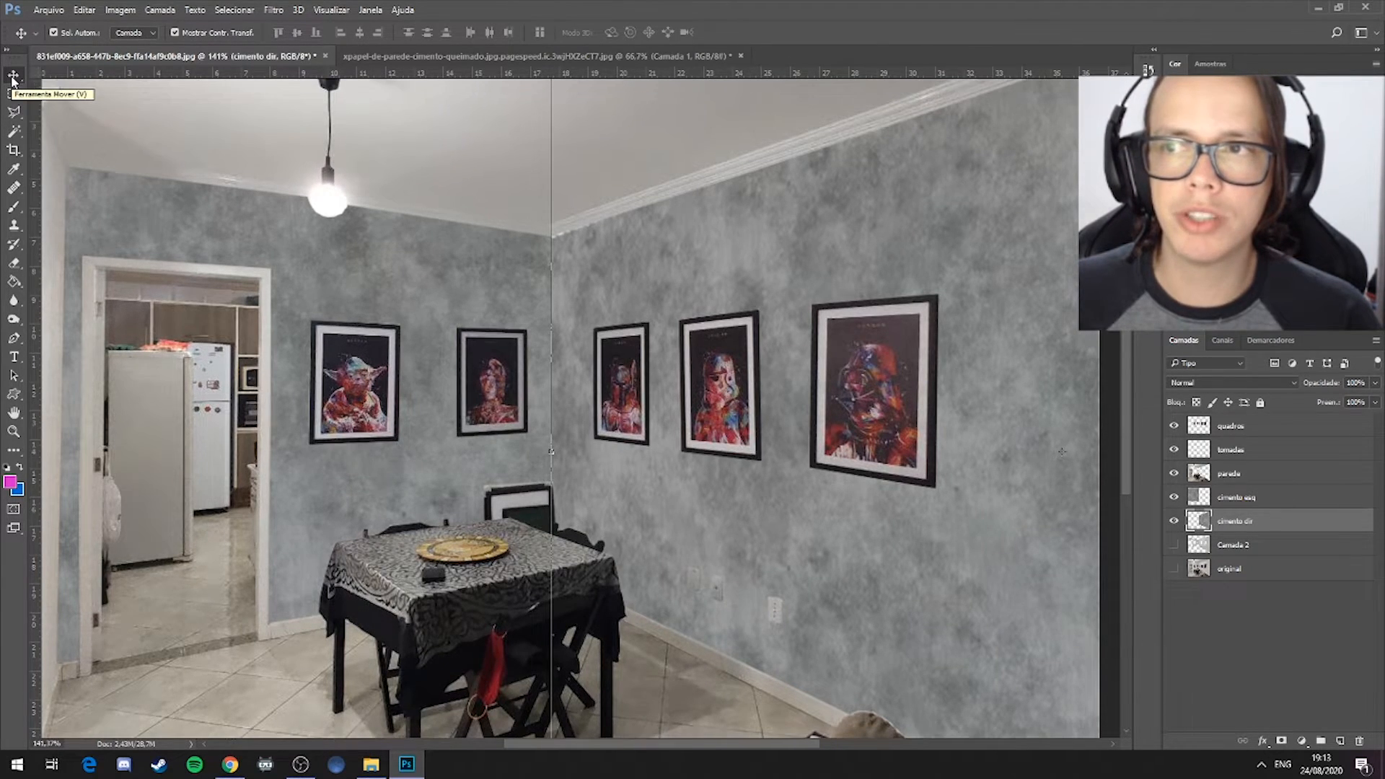
scroll(13, 78, up, 2)
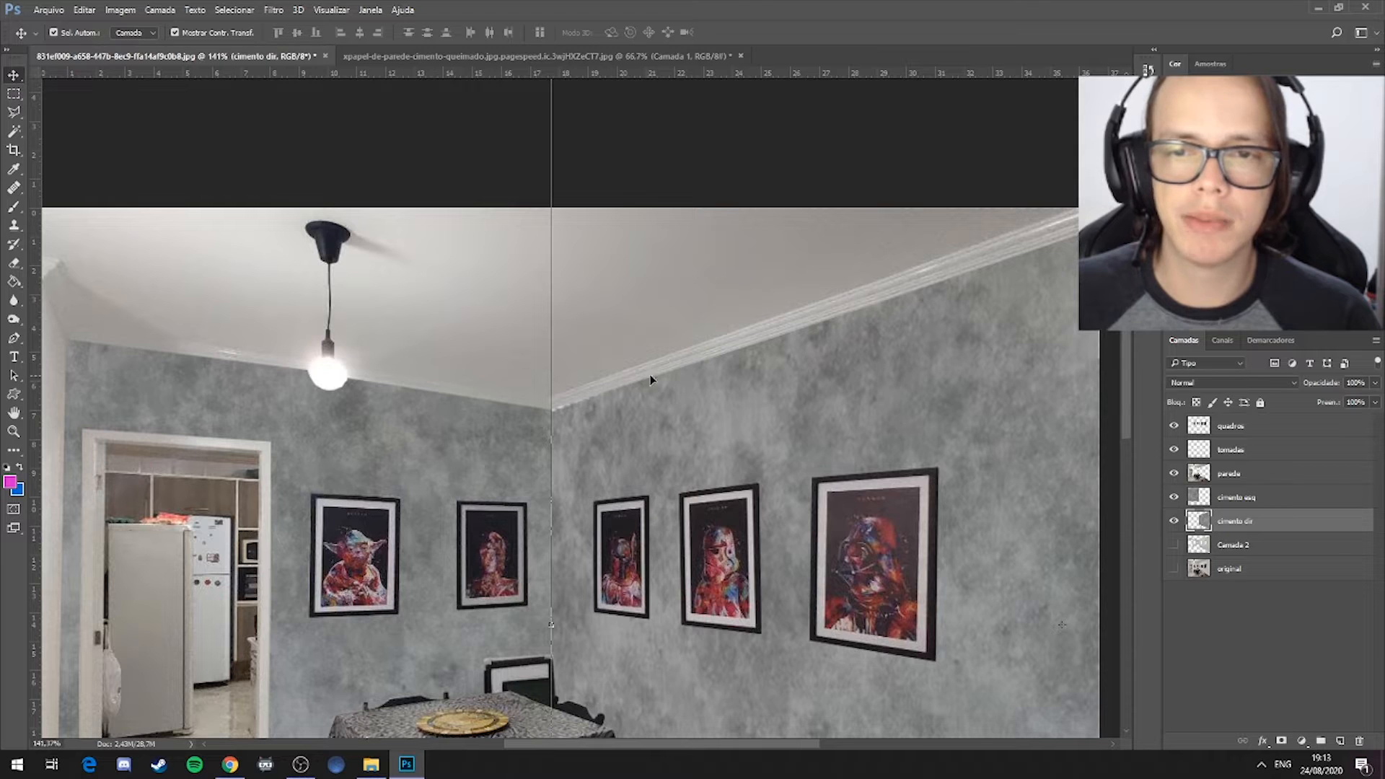
scroll(578, 193, up, 6)
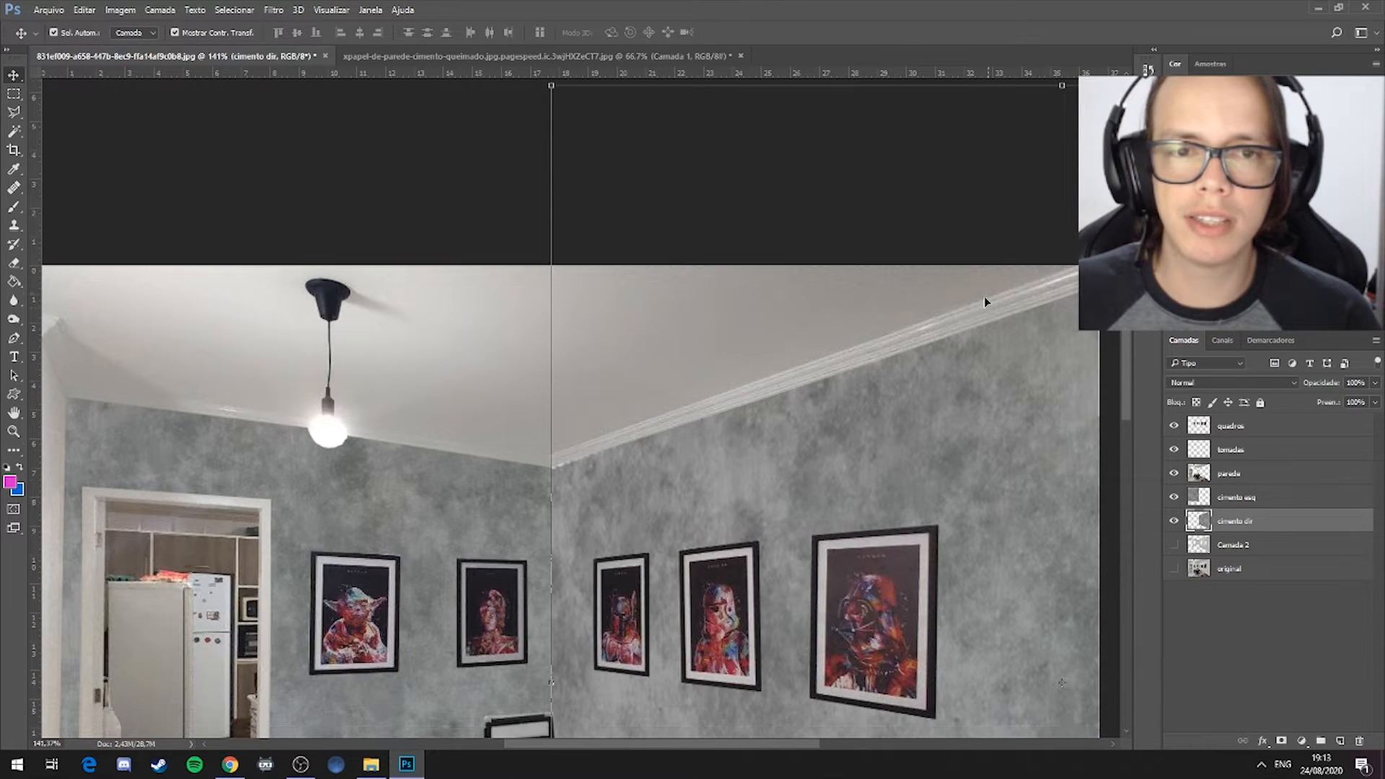
scroll(893, 358, down, 5)
scroll(813, 363, up, 3)
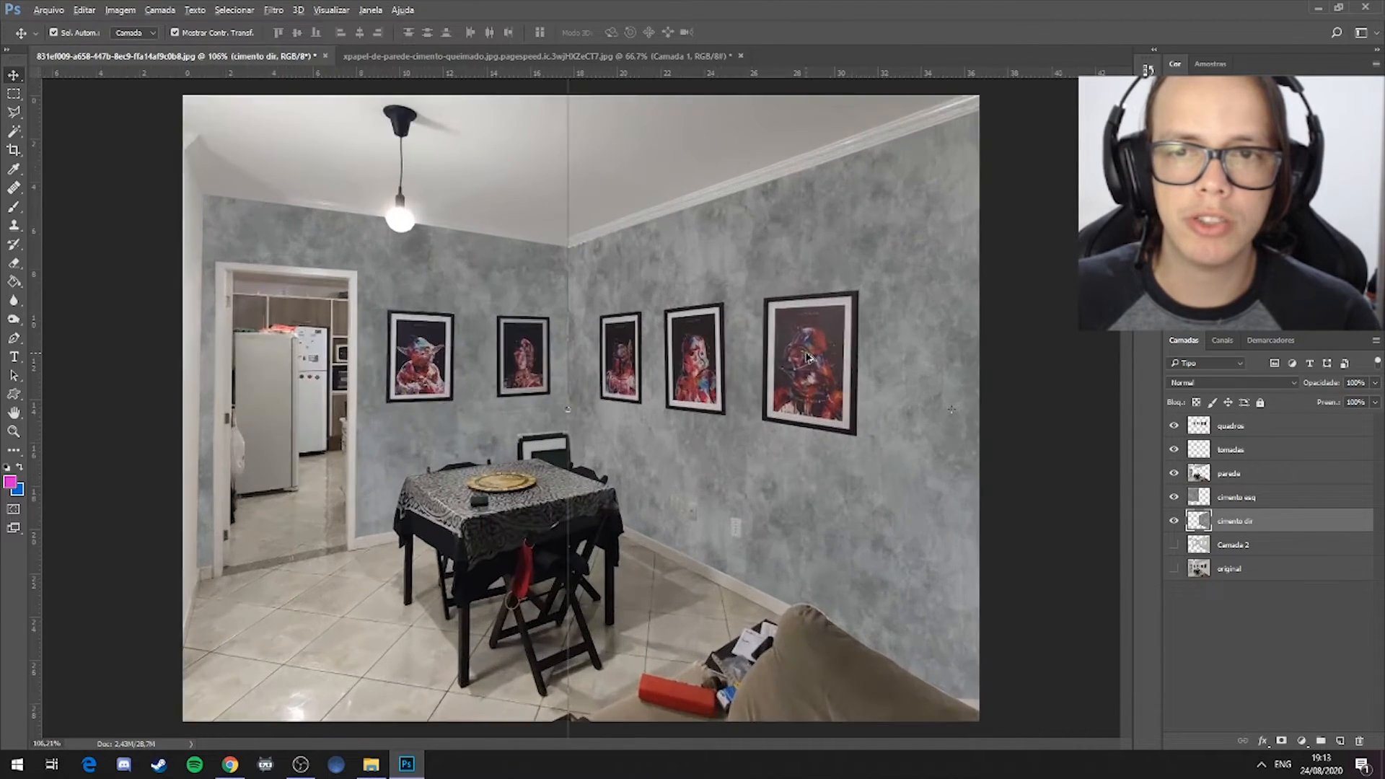
scroll(794, 350, down, 3)
key(ctrl+t)
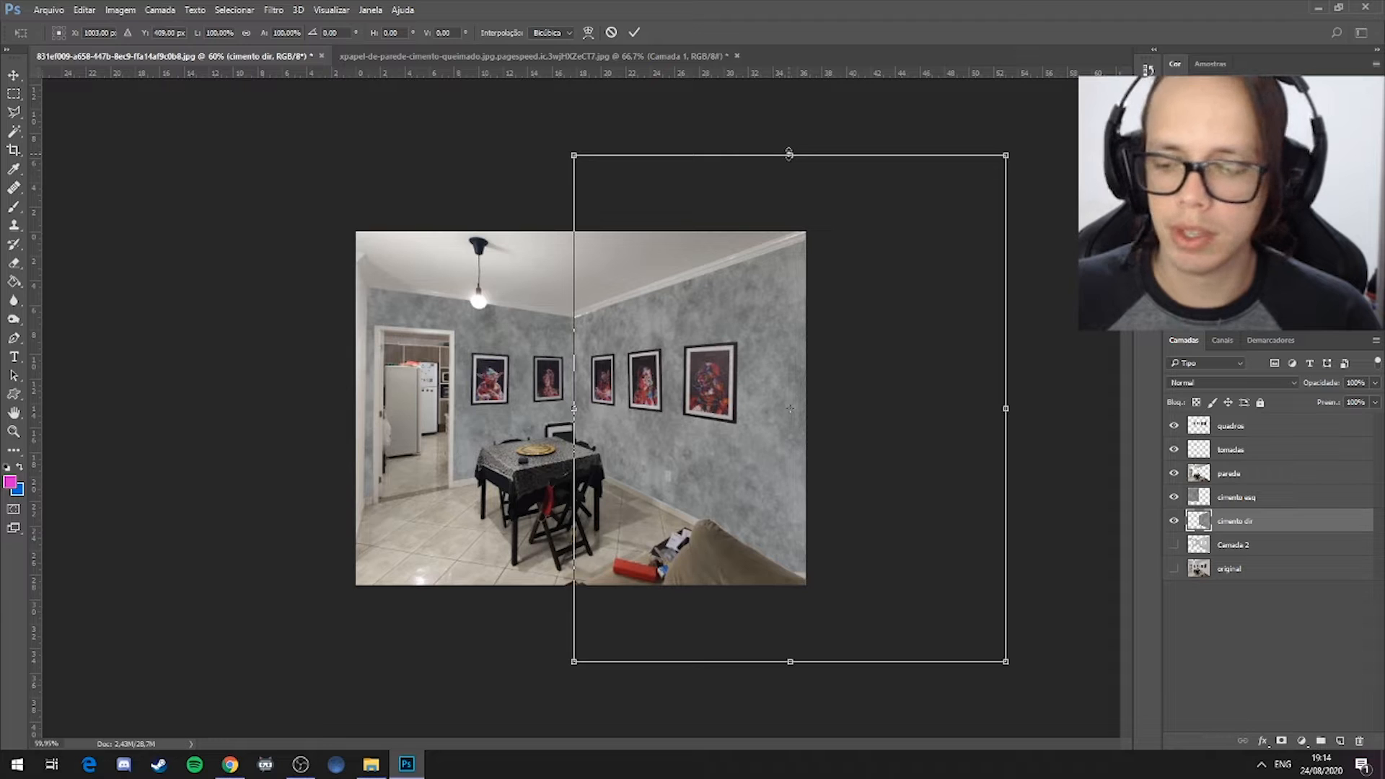
drag(790, 153, 721, 146)
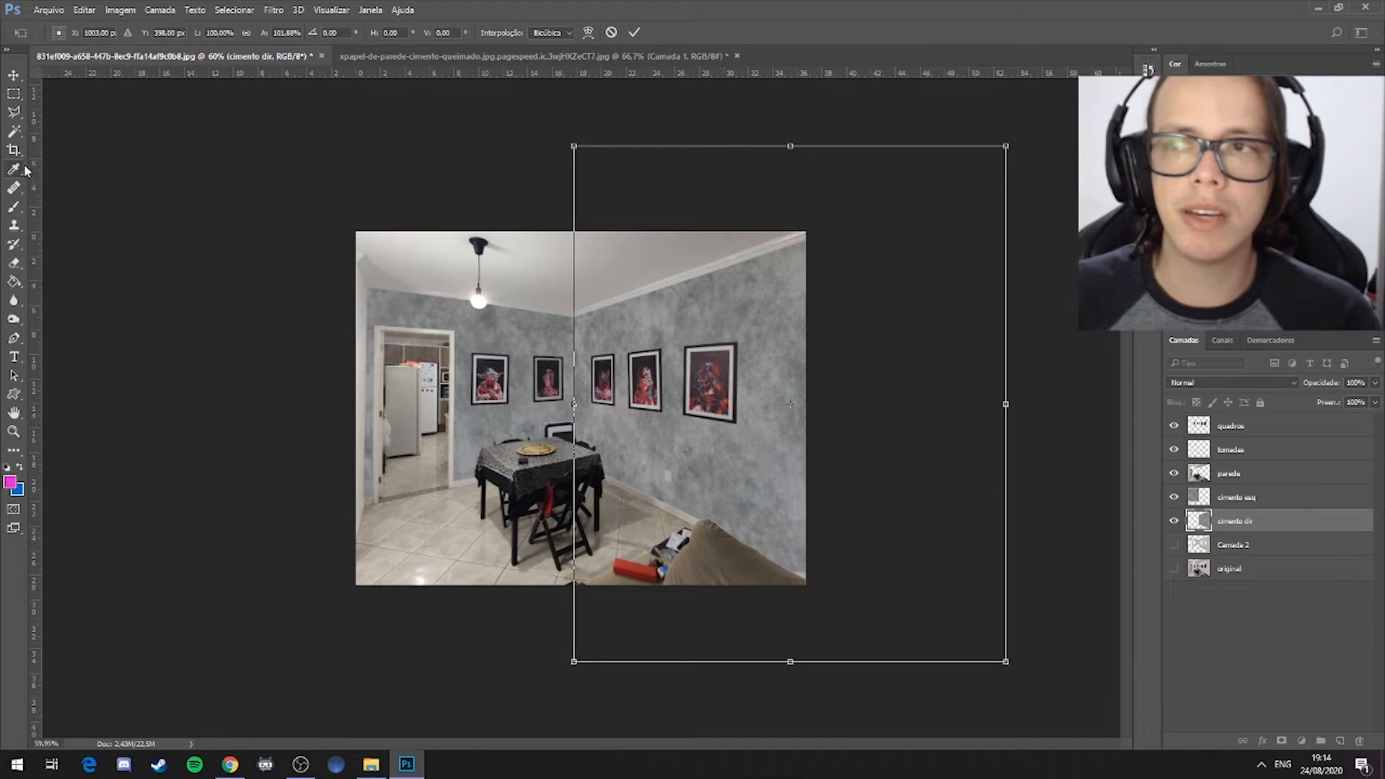
click(13, 94)
click(623, 289)
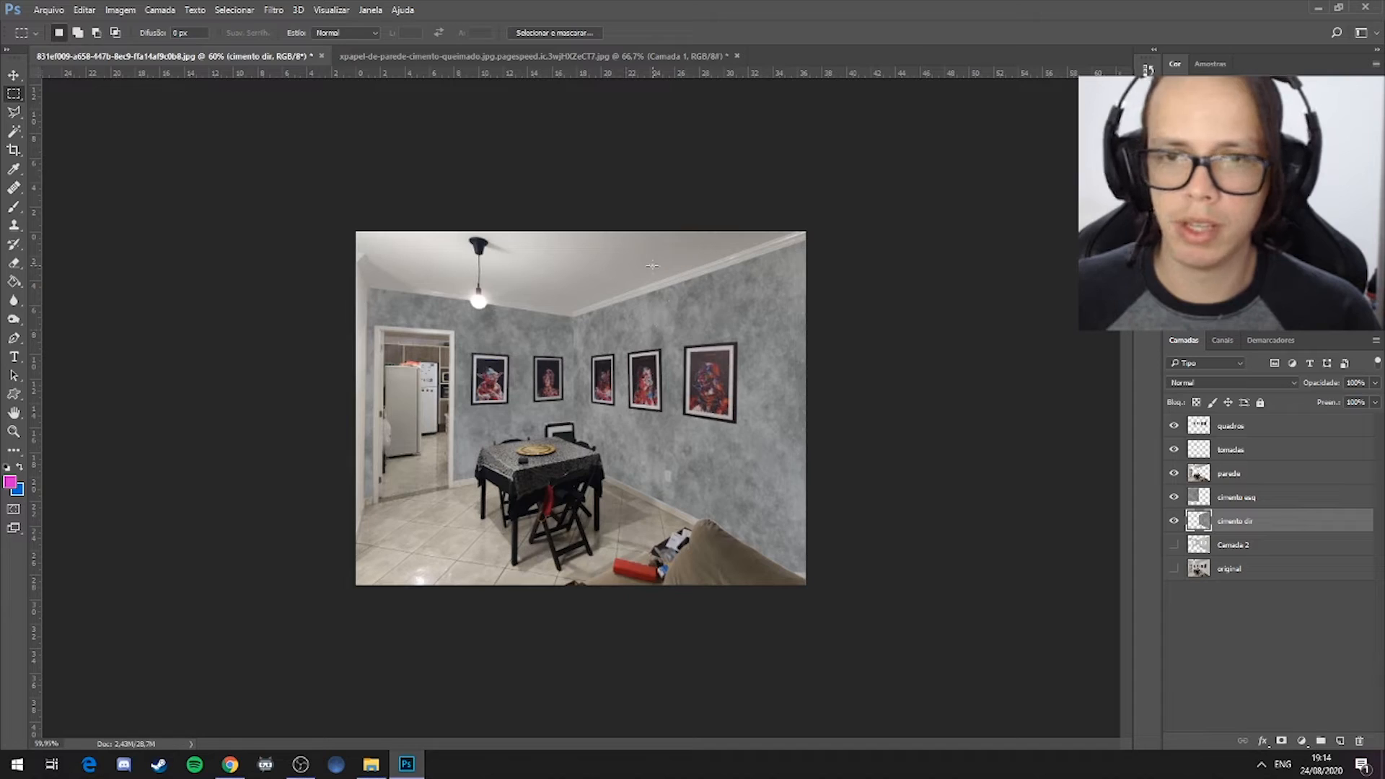
Examine the wall corner below the ceiling molding and the sofa's upper edge up close for leftover gaps or fringes
scroll(567, 252, up, 7)
scroll(566, 251, up, 4)
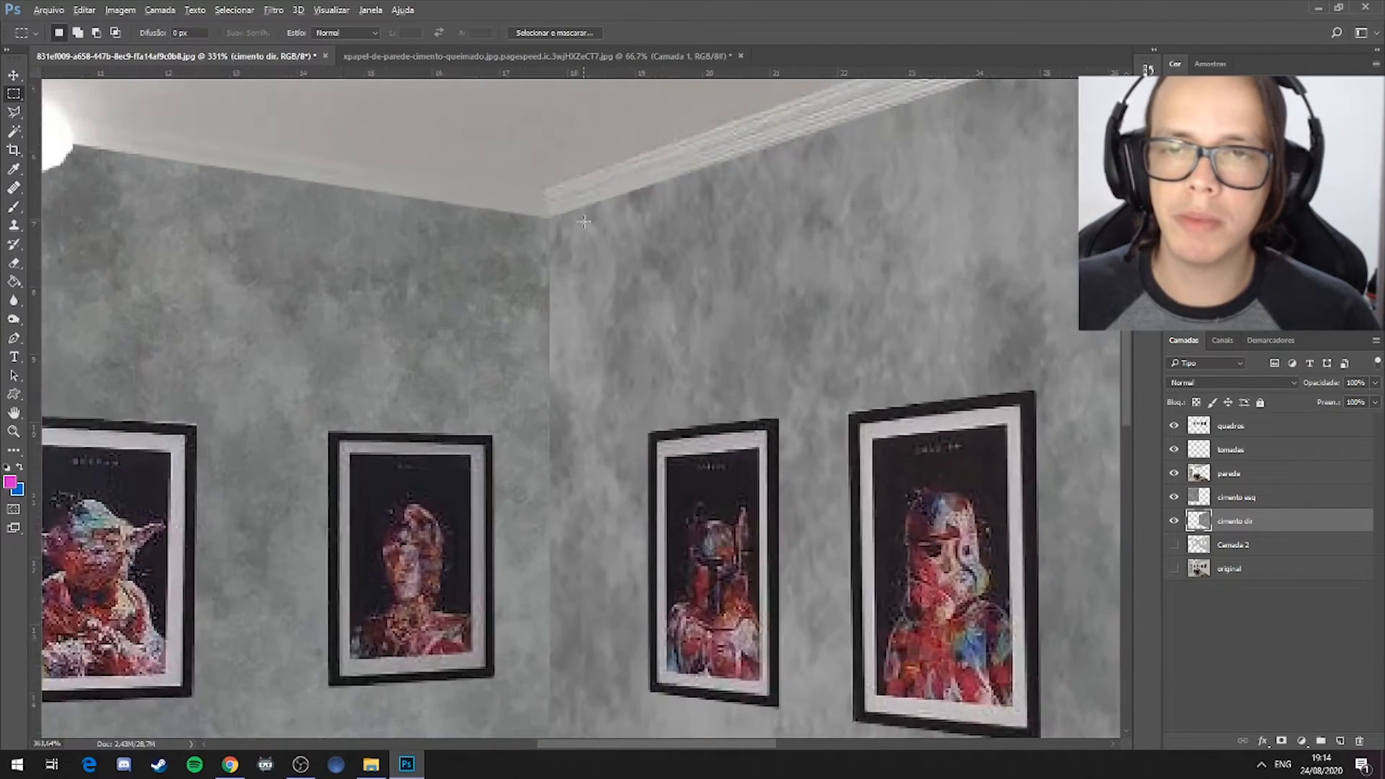
scroll(566, 397, down, 8)
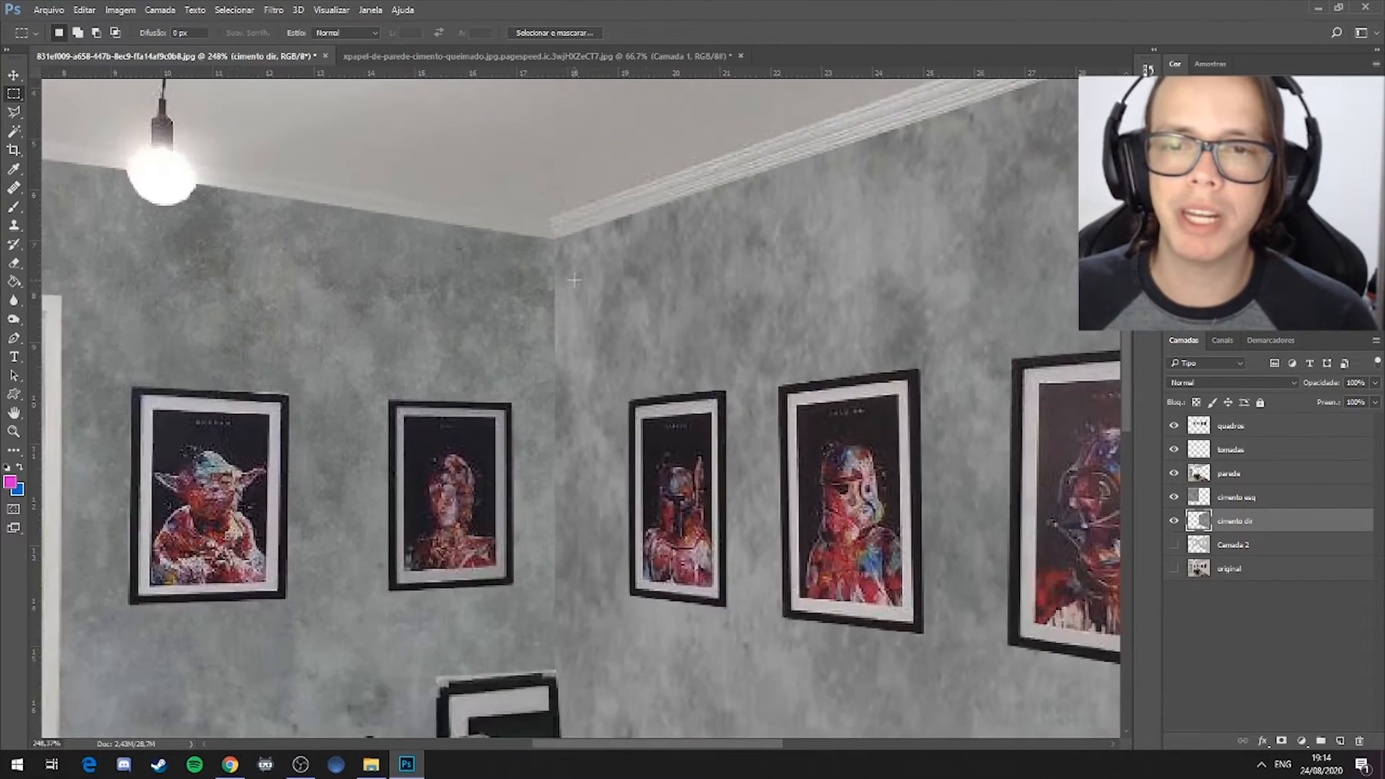
scroll(569, 288, down, 1)
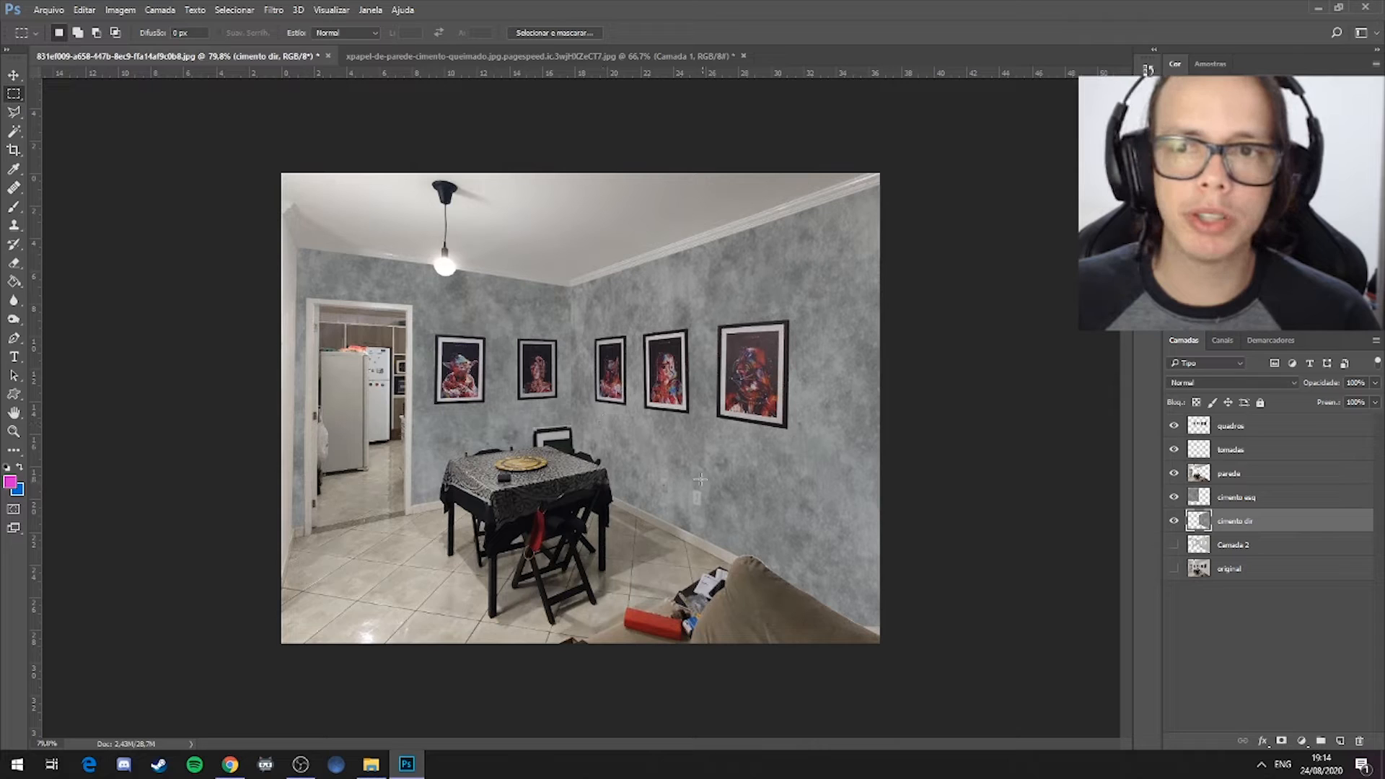
scroll(728, 519, up, 6)
drag(866, 605, 567, 362)
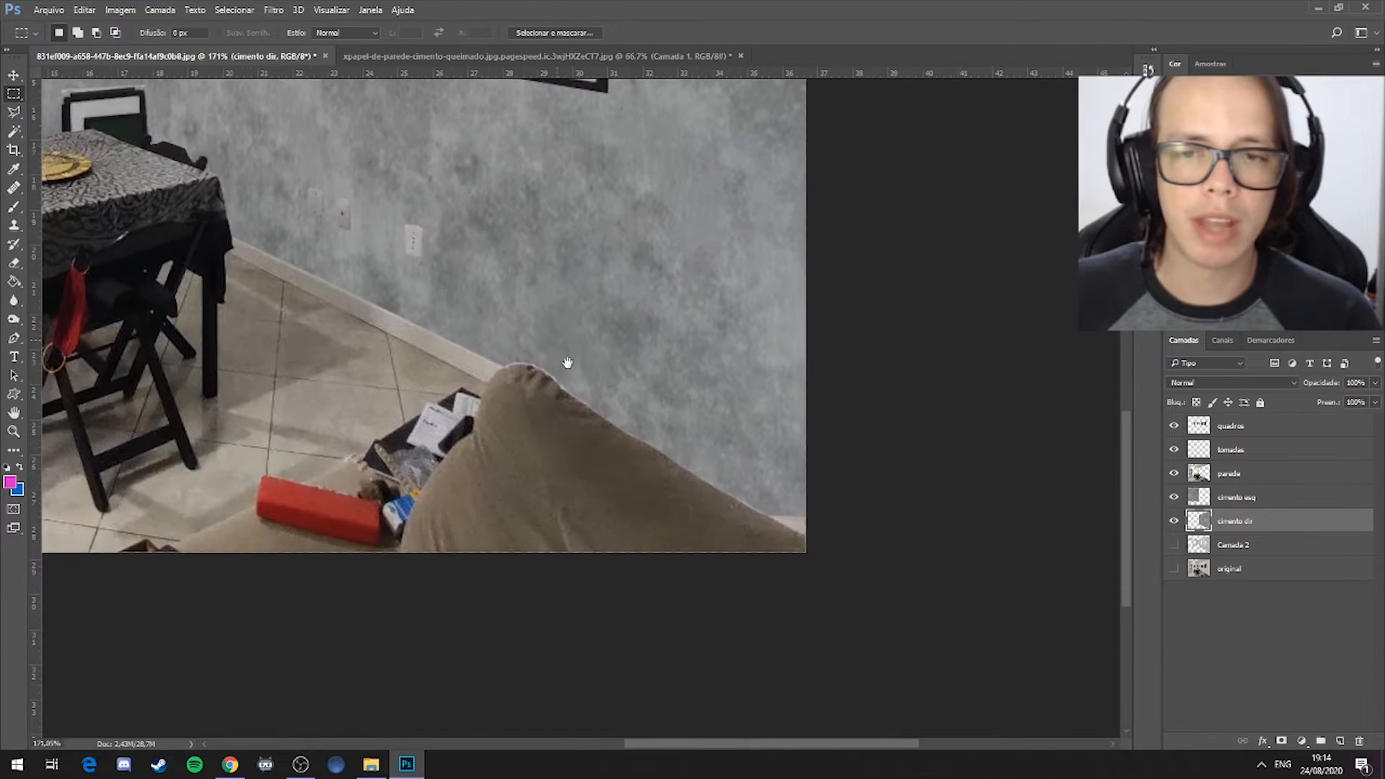
scroll(587, 446, up, 4)
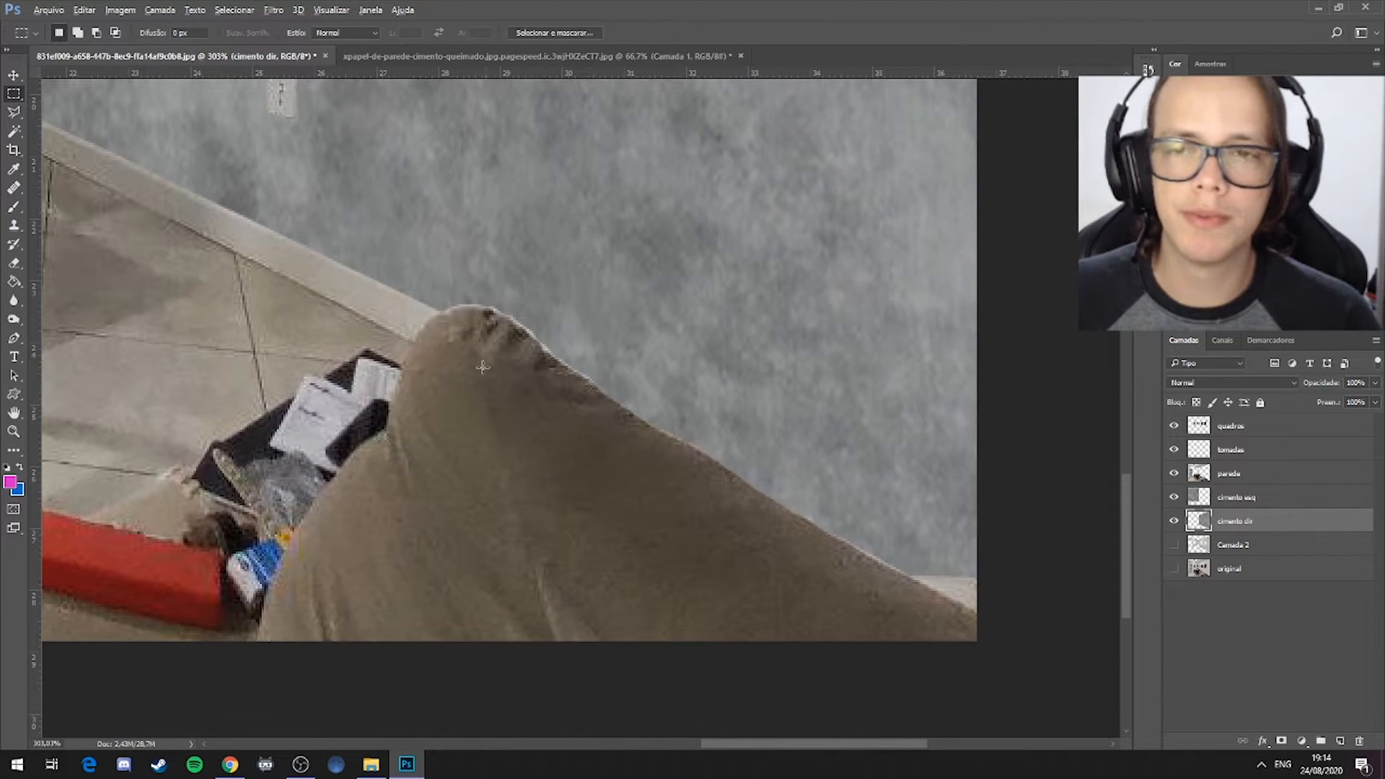
scroll(456, 314, up, 2)
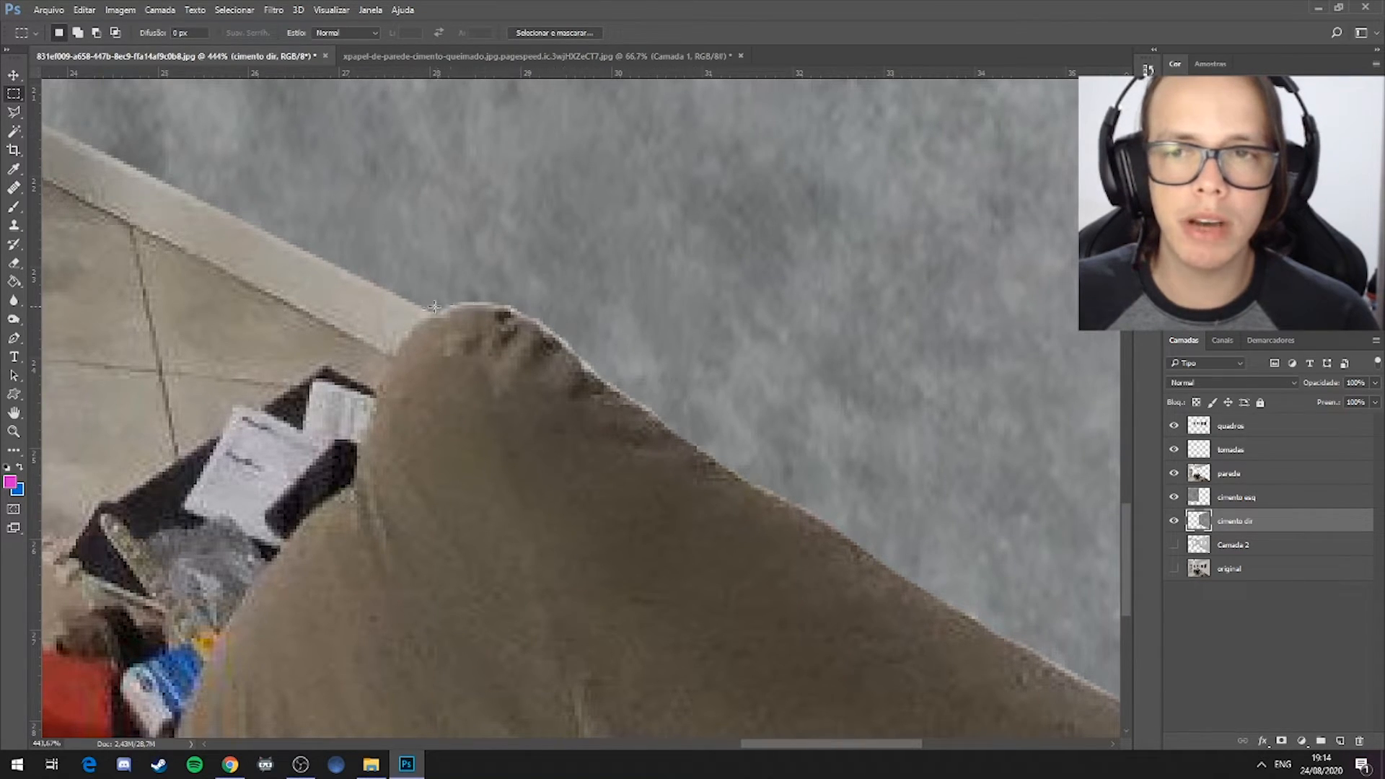
drag(751, 458, 383, 284)
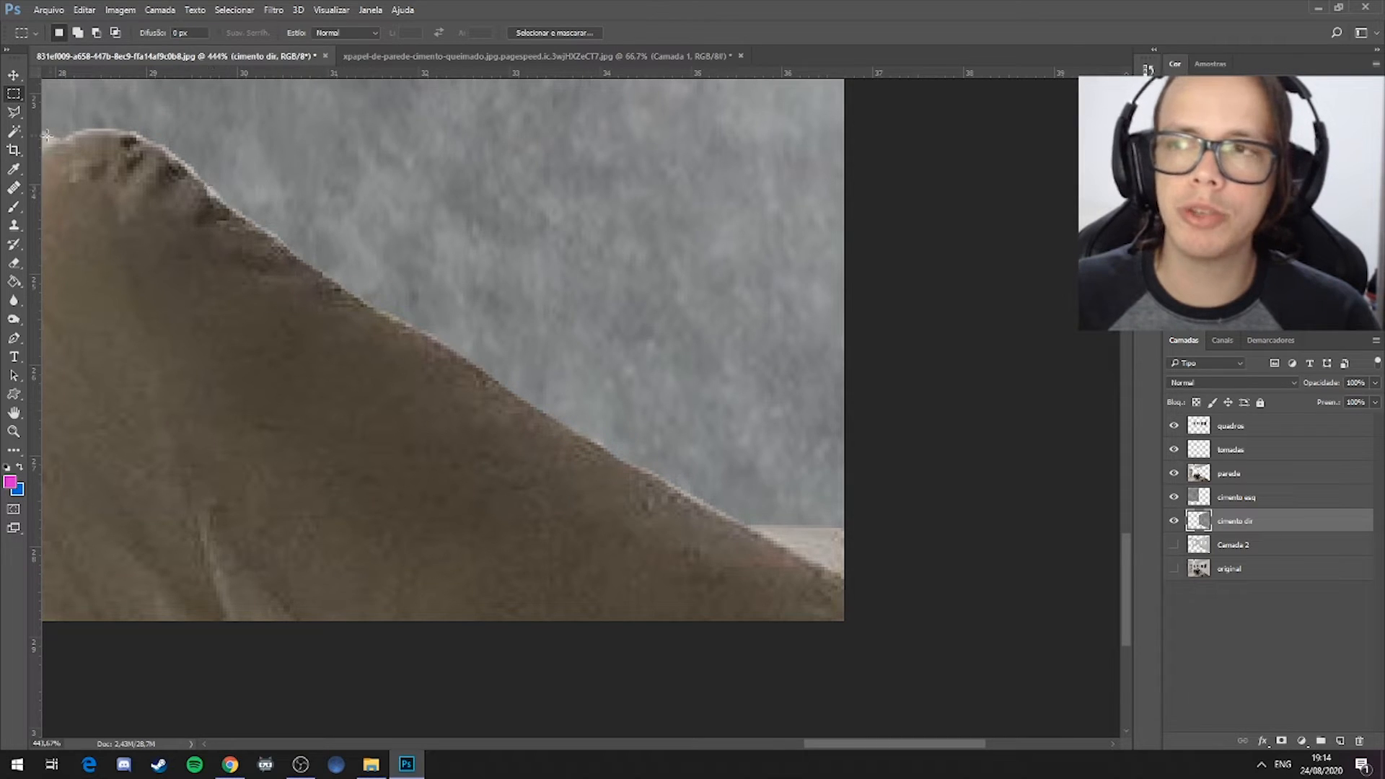
Outline the leftover light patch beside the sofa's lower end with the Polygonal Lasso, delete it from the parede layer and deselect
click(13, 112)
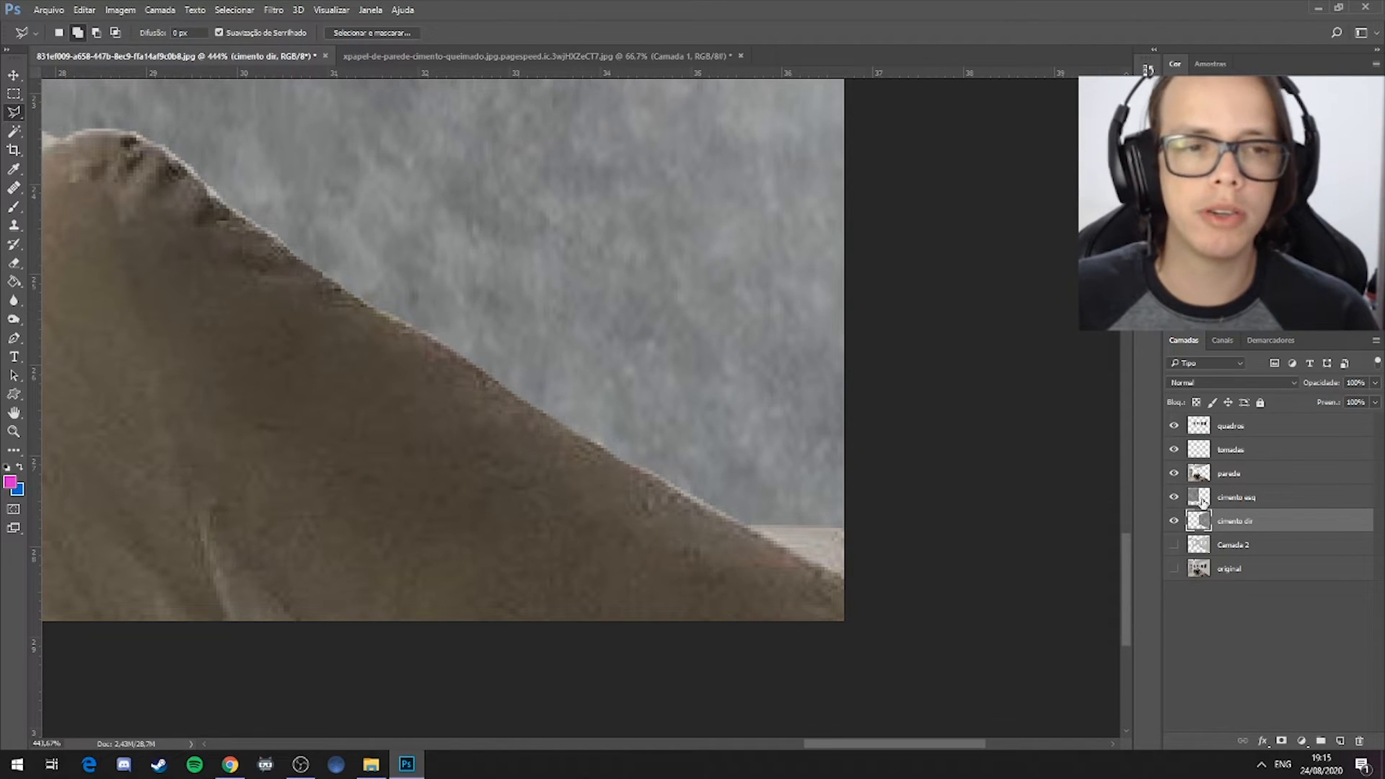
click(1262, 474)
click(1174, 474)
click(1174, 474)
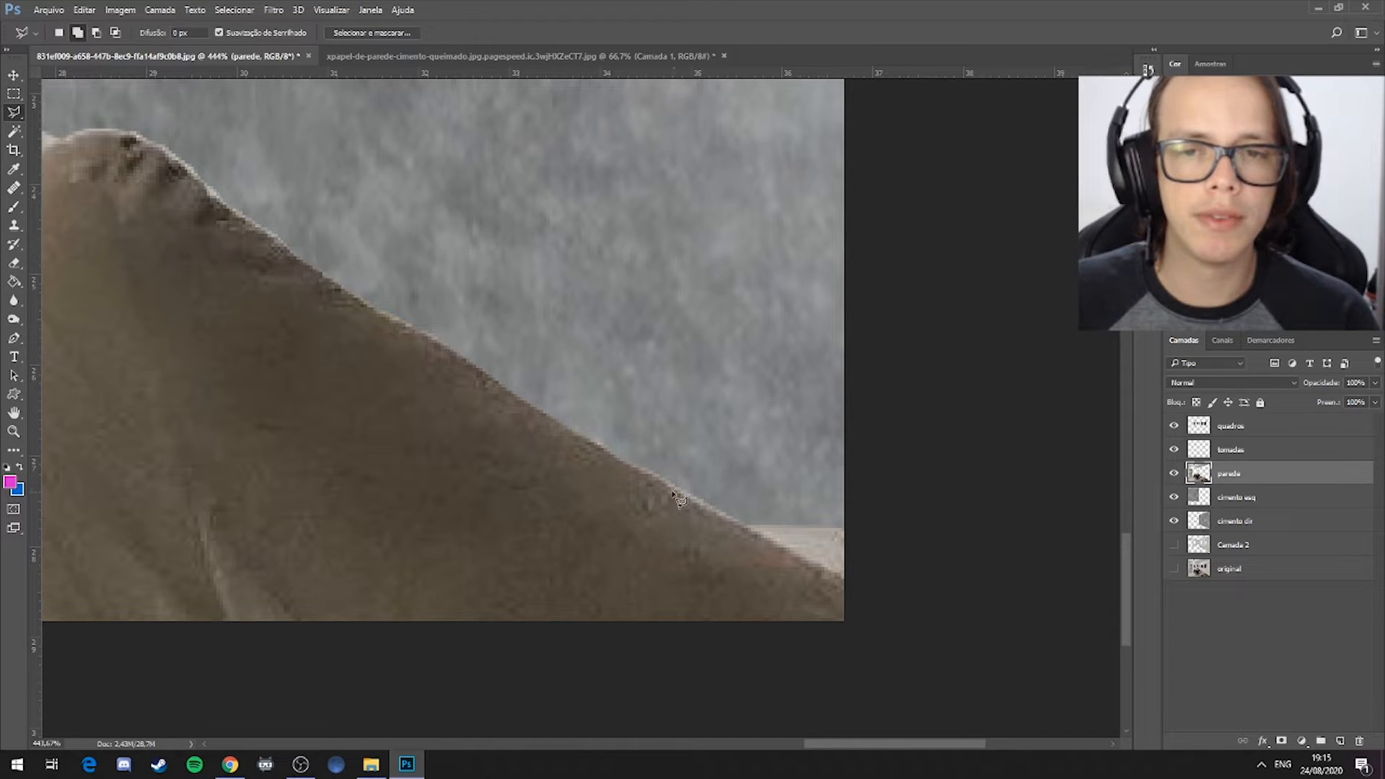
click(732, 518)
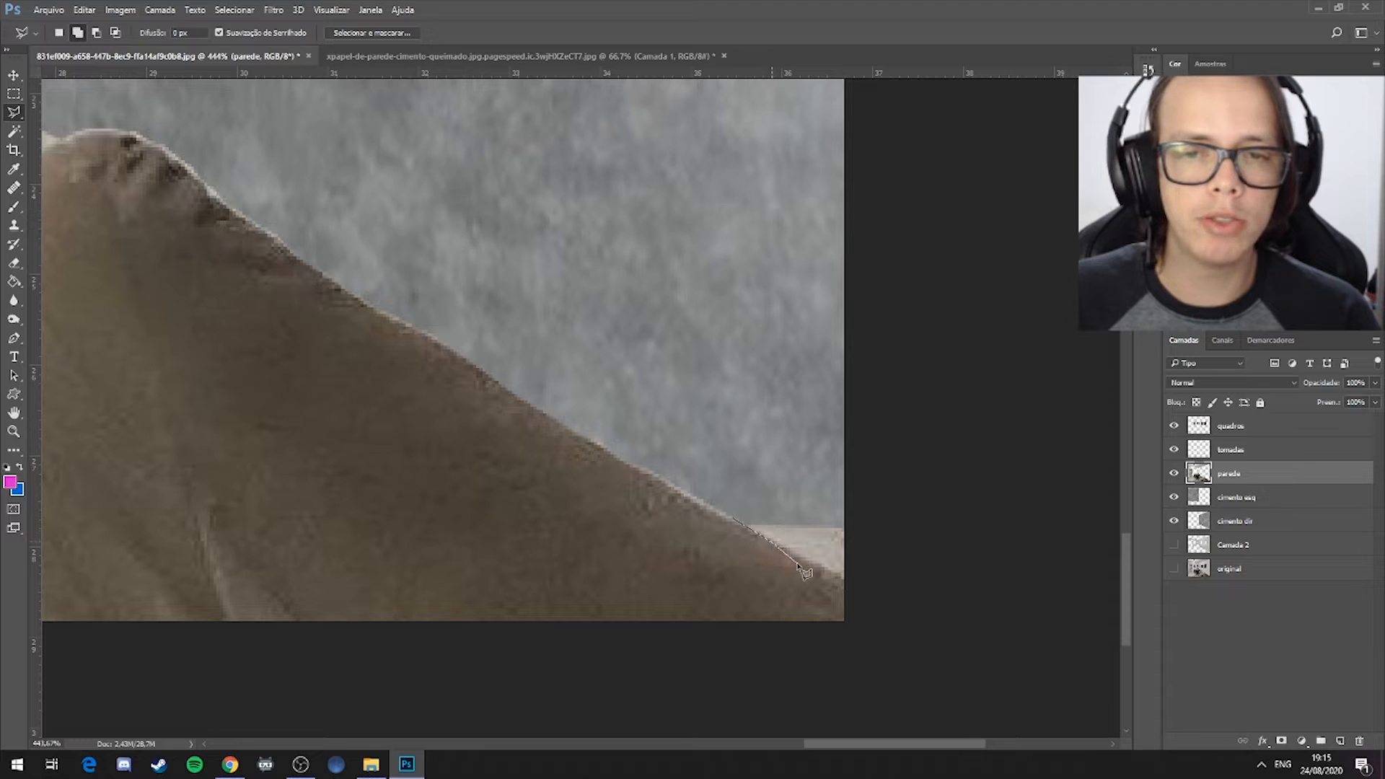
click(854, 583)
click(873, 510)
click(868, 475)
click(723, 493)
click(733, 518)
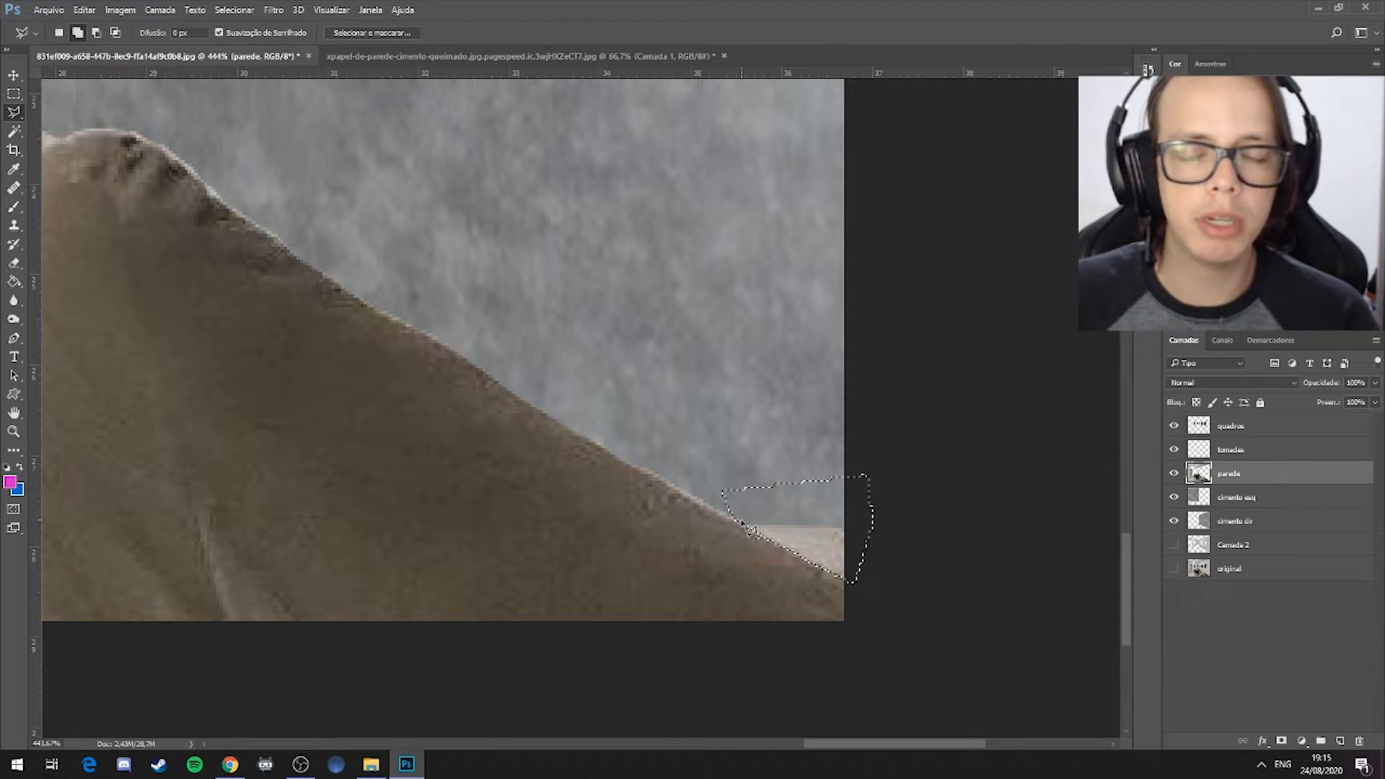
click(17, 98)
click(319, 161)
Set up the Eraser for the sofa's edge on the parede layer with a 19 px brush and 100% hardness
scroll(364, 213, down, 4)
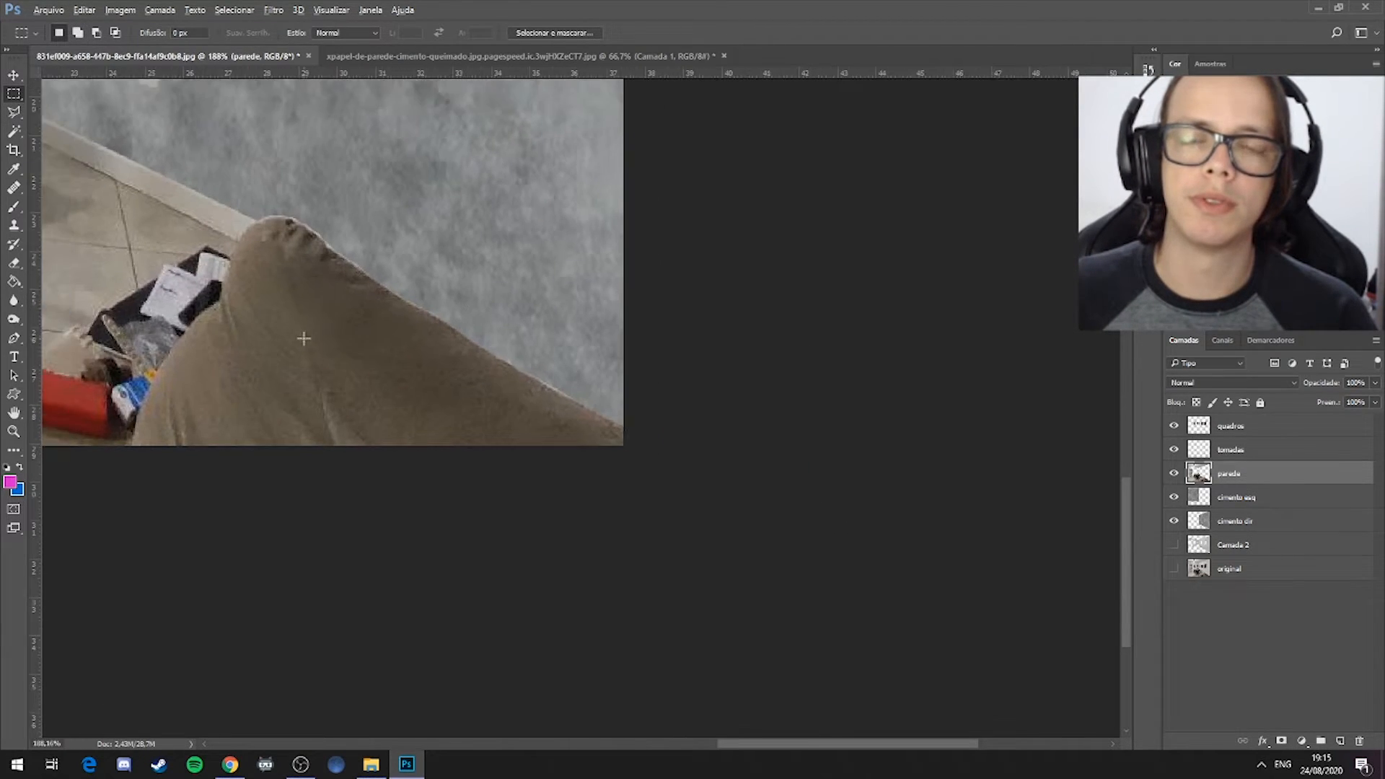
scroll(303, 337, down, 1)
drag(272, 350, 697, 485)
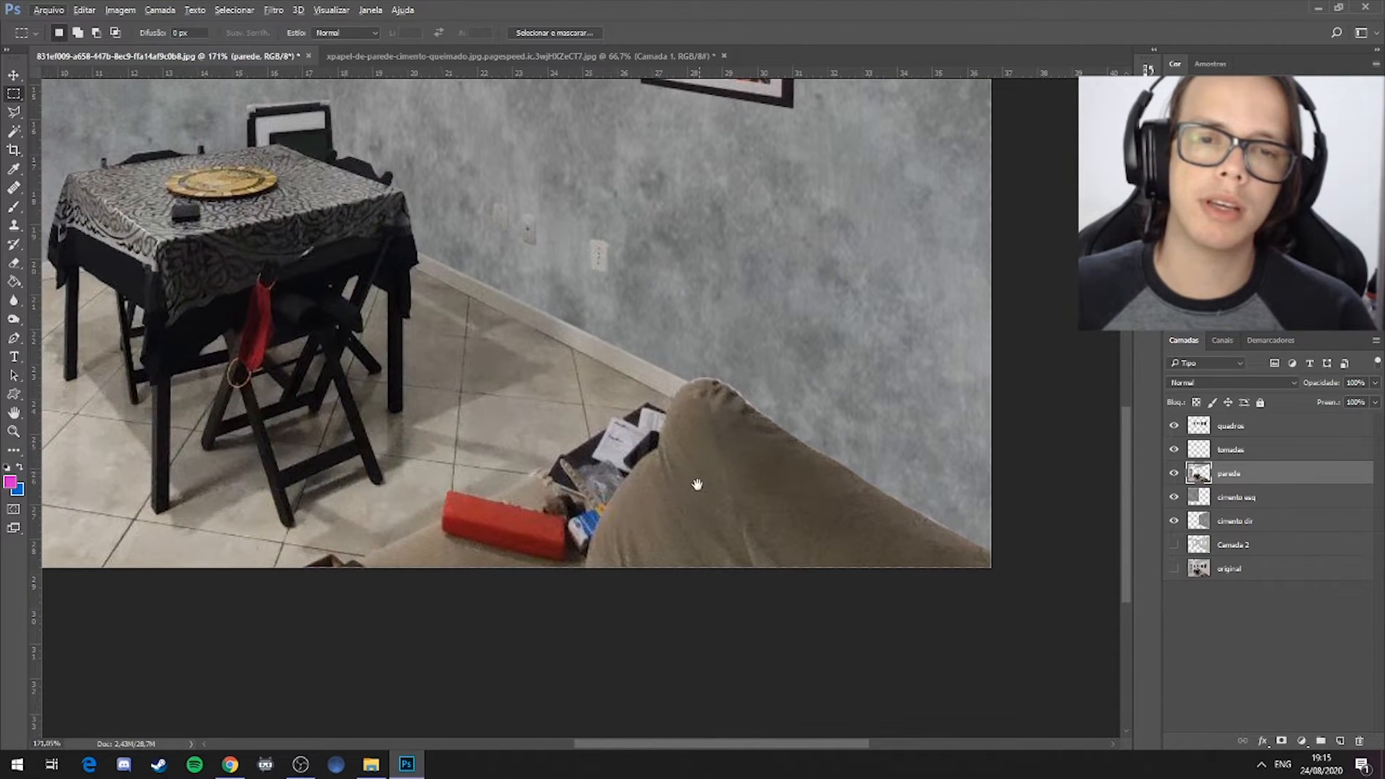
scroll(851, 442, up, 5)
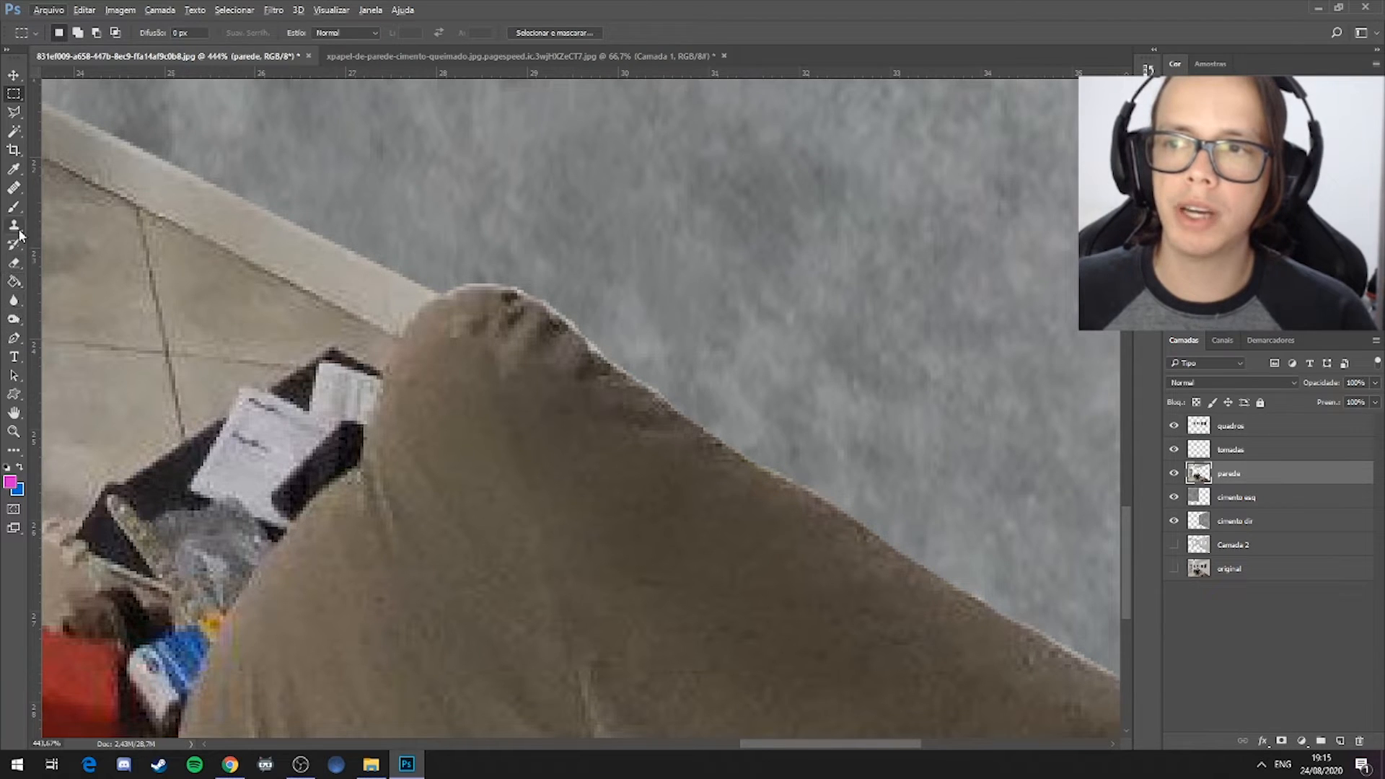
key(e)
right_click(710, 326)
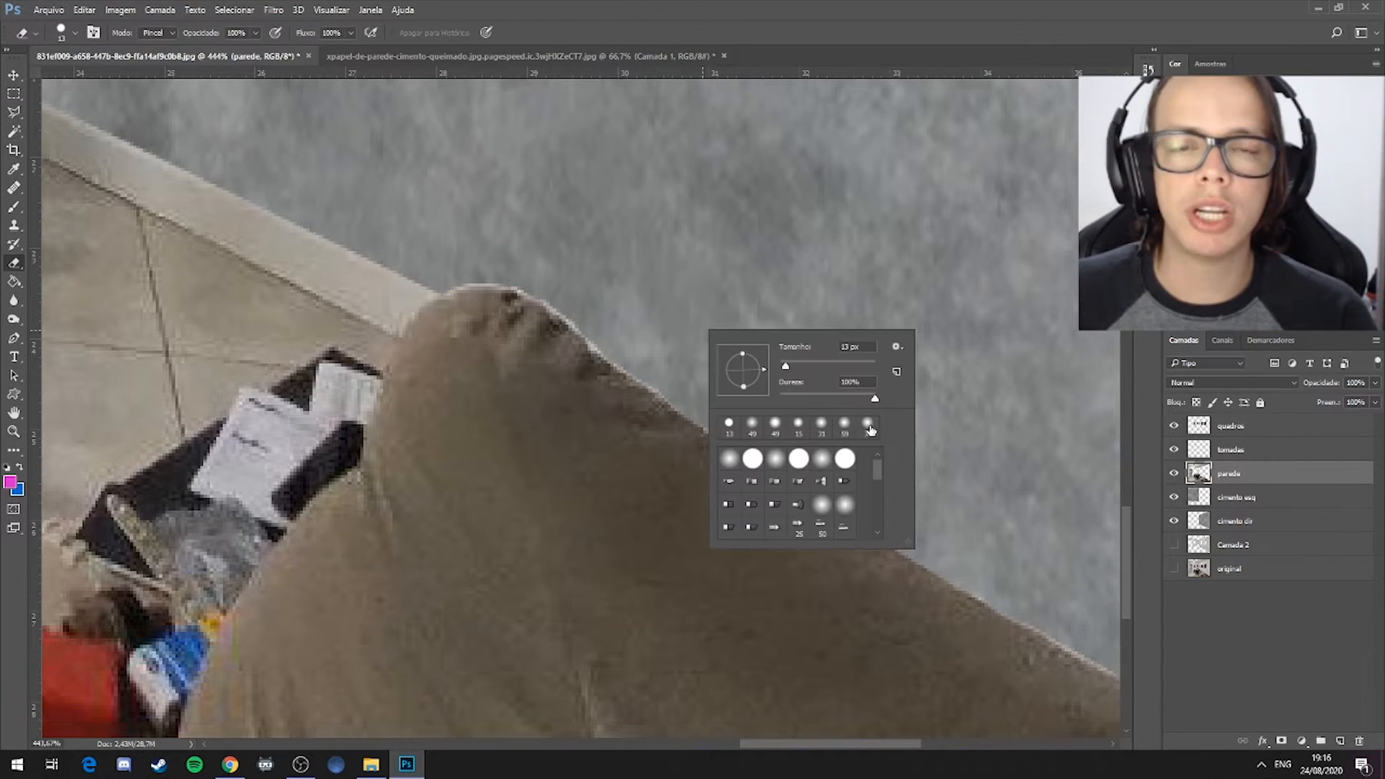
mouse_move(799, 370)
mouse_down()
mouse_move(807, 398)
mouse_move(778, 398)
mouse_move(876, 401)
mouse_move(779, 399)
mouse_up()
drag(873, 401, 842, 404)
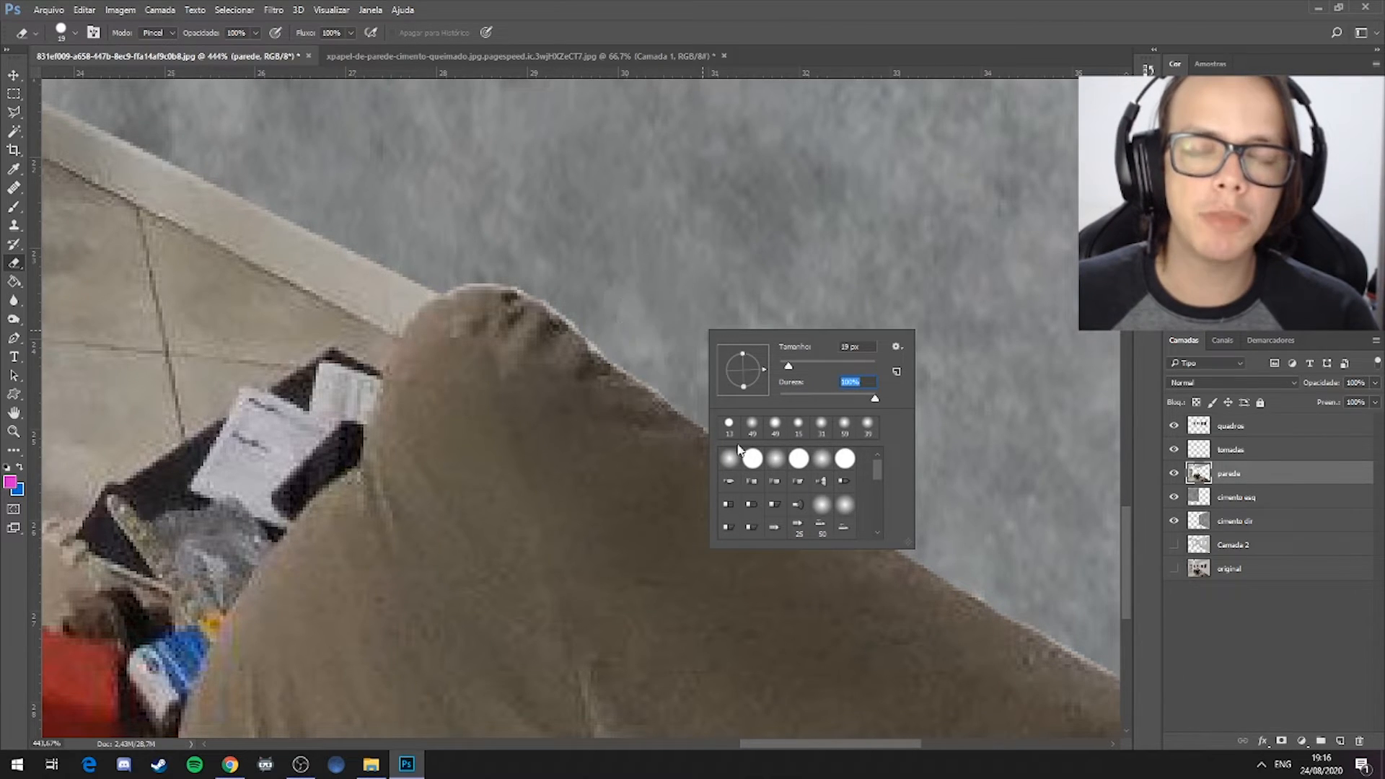
Try erasing the sofa's edge with the hard brush, undo it, and test the eraser at 0% hardness
click(644, 387)
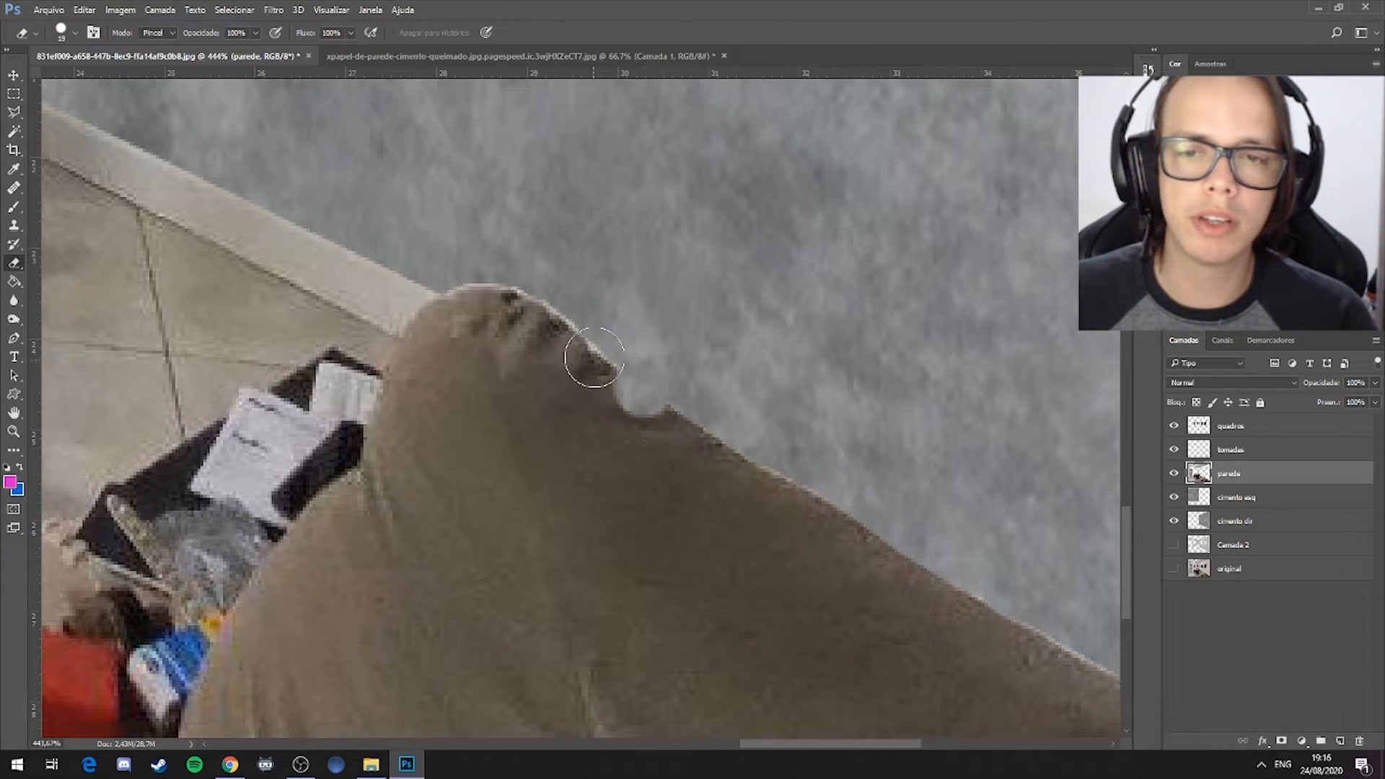
key(ctrl+z)
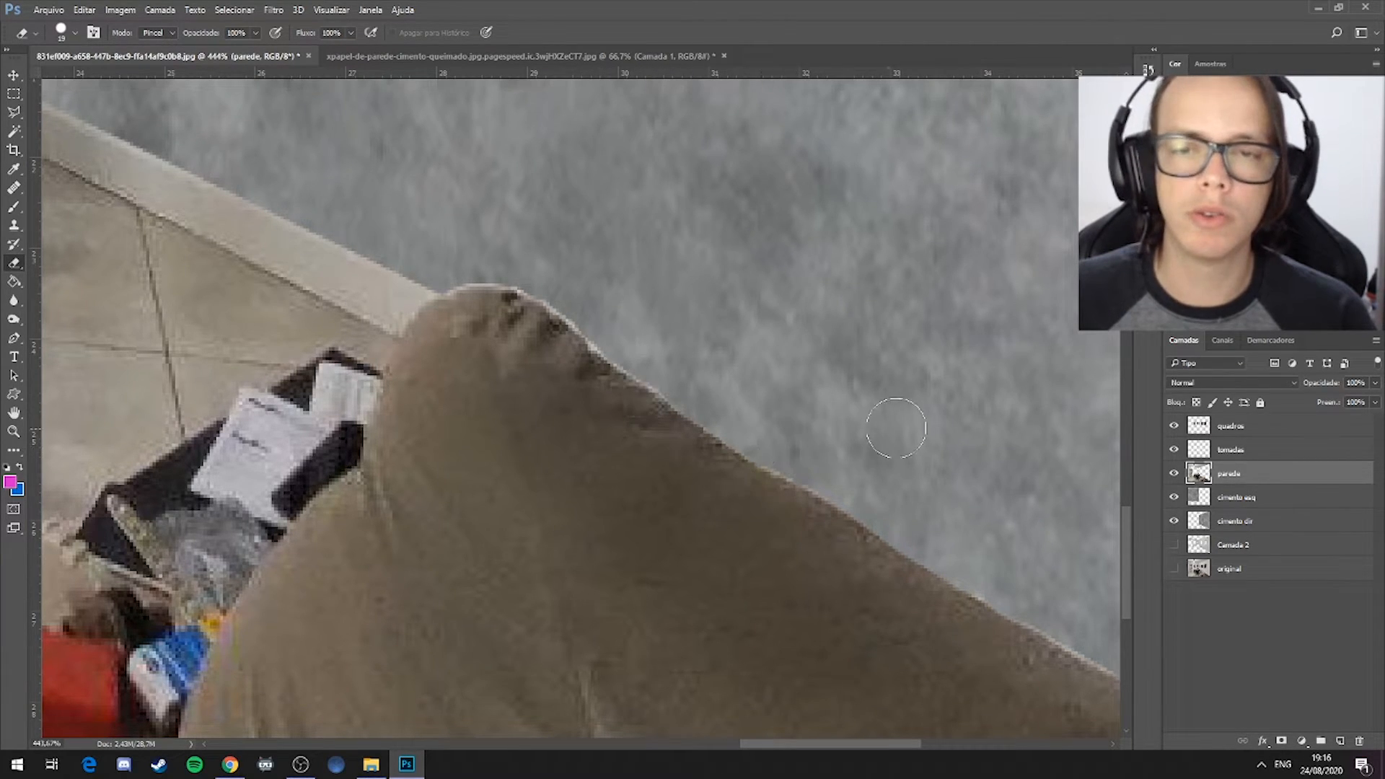
right_click(889, 356)
click(976, 423)
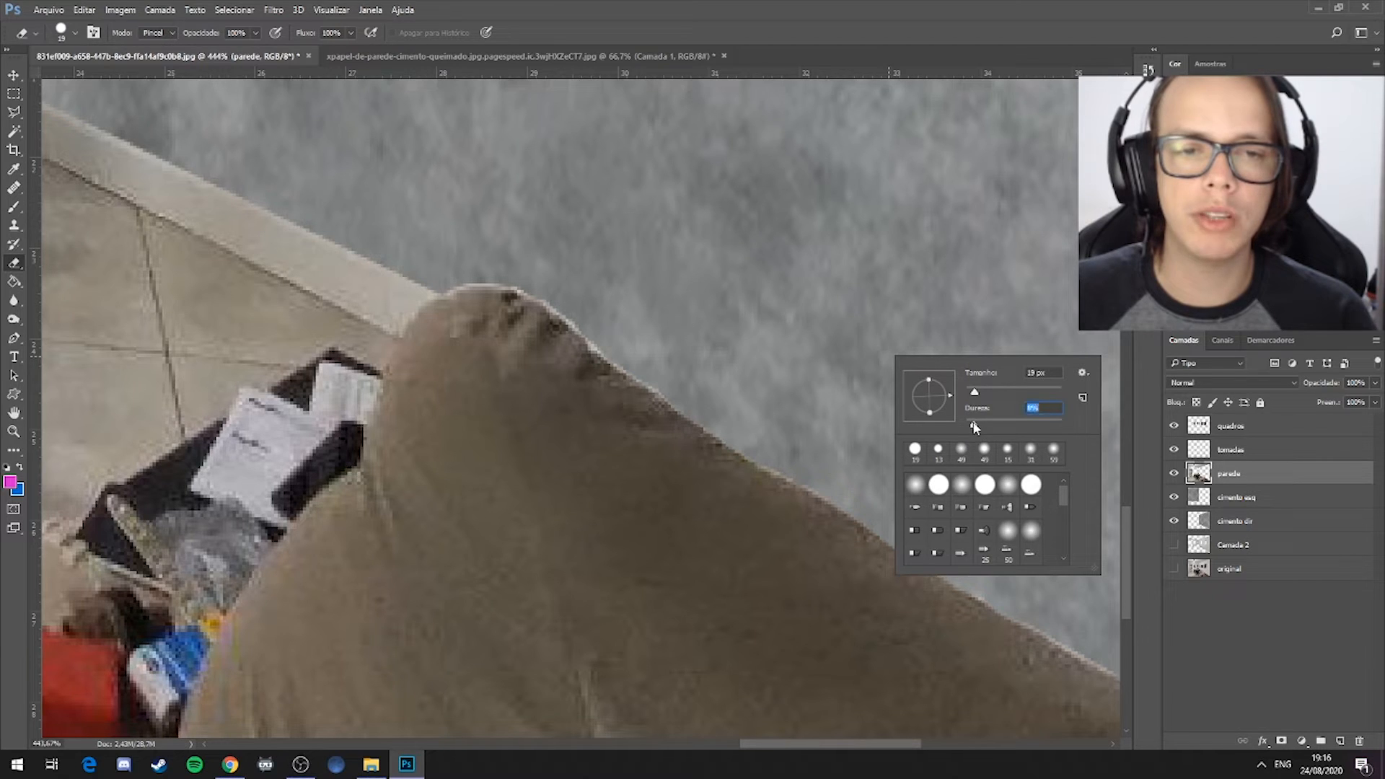
click(649, 400)
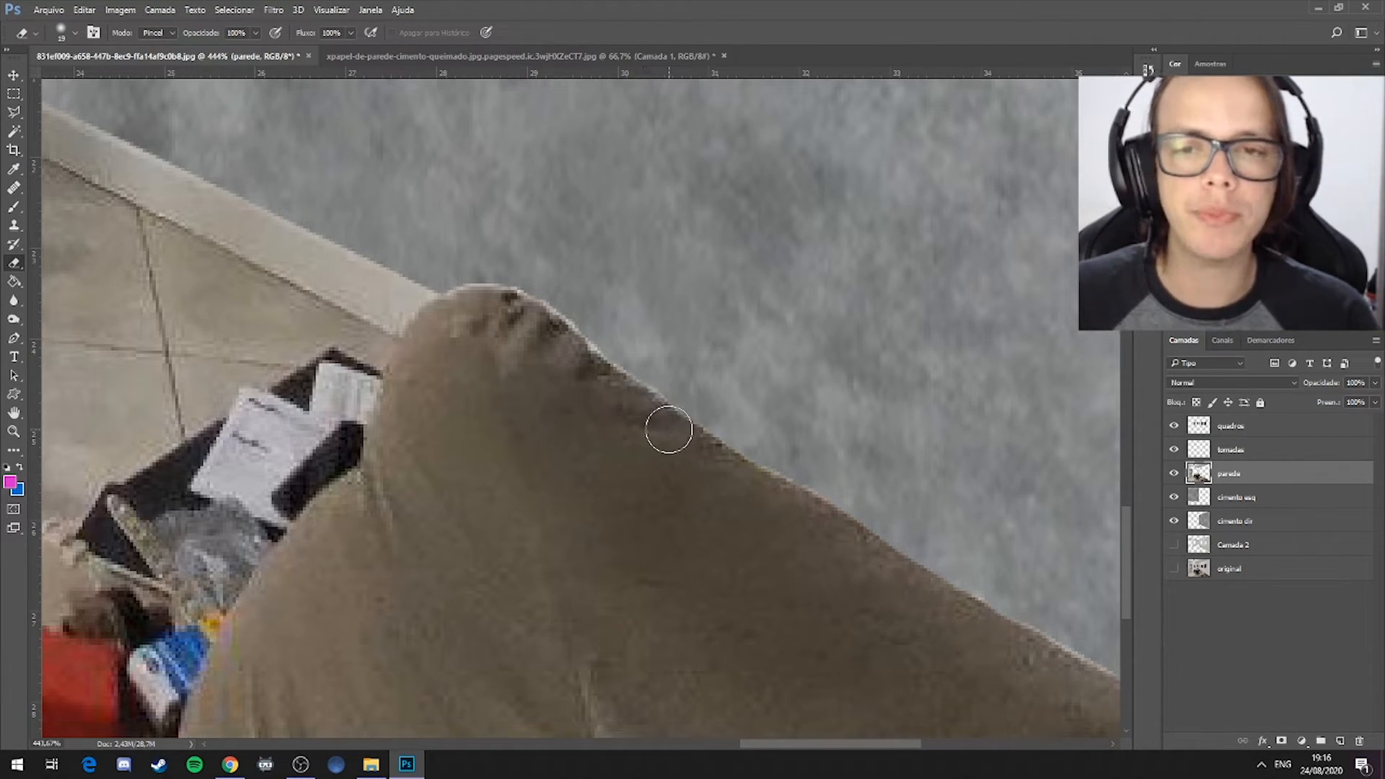
Set the eraser hardness to about 95% and erase the light fringe along the sofa's upper edge on the parede layer
right_click(690, 359)
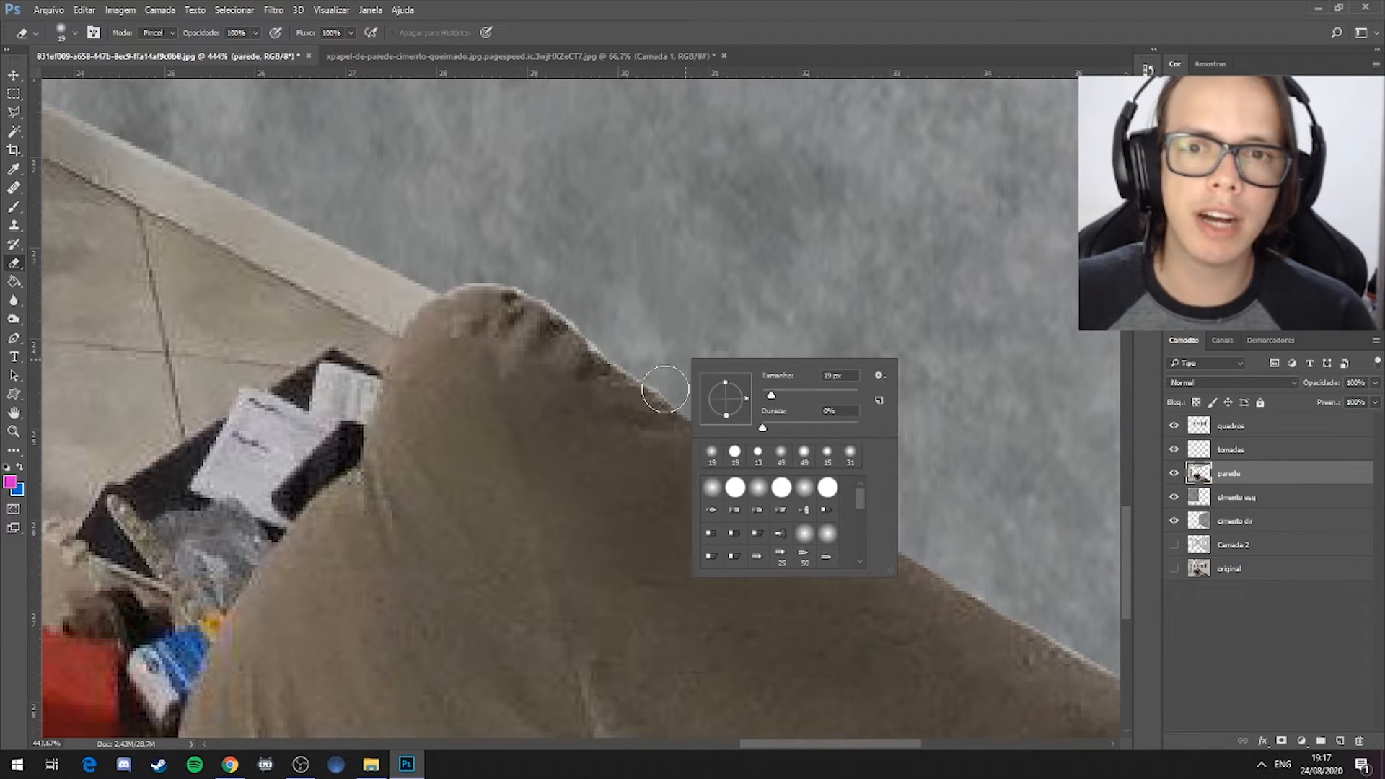
click(767, 428)
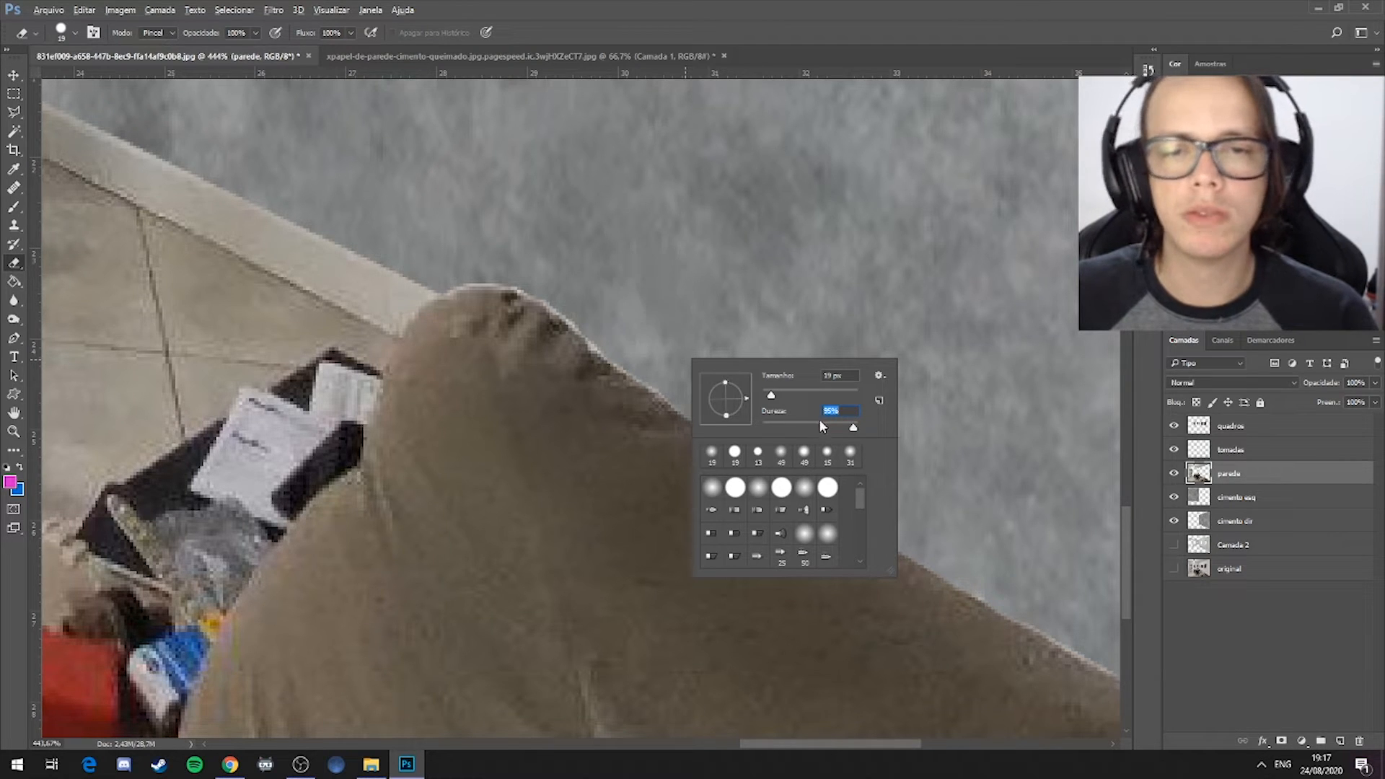
click(612, 289)
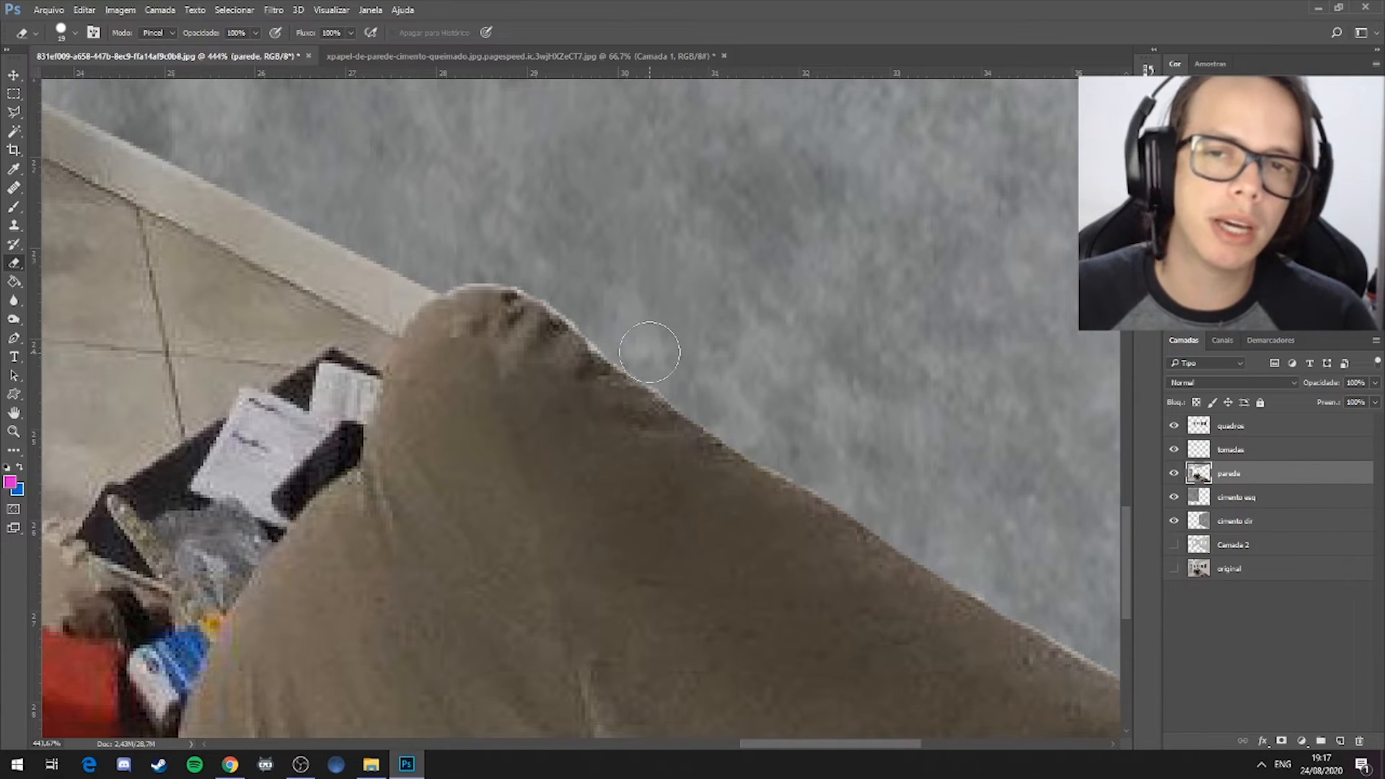
scroll(645, 354, up, 4)
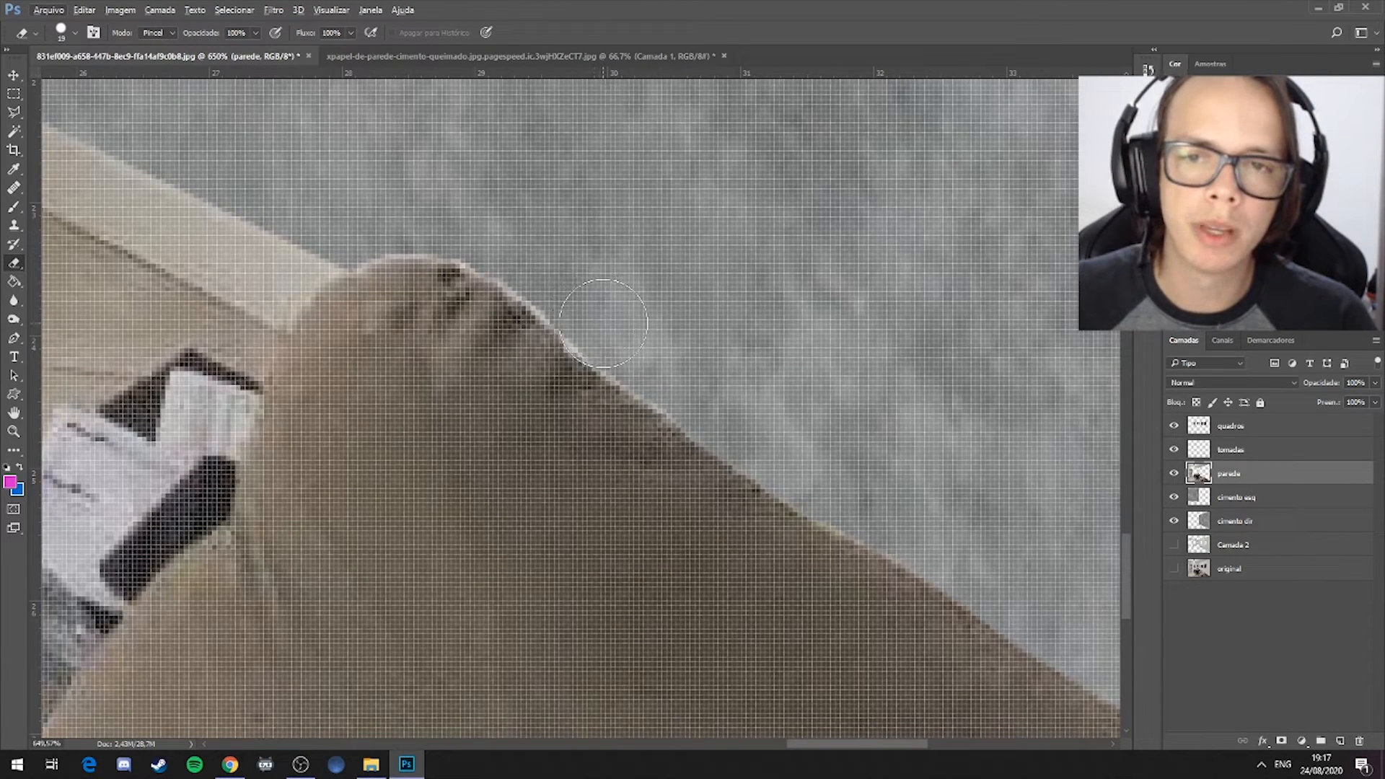
right_click(617, 312)
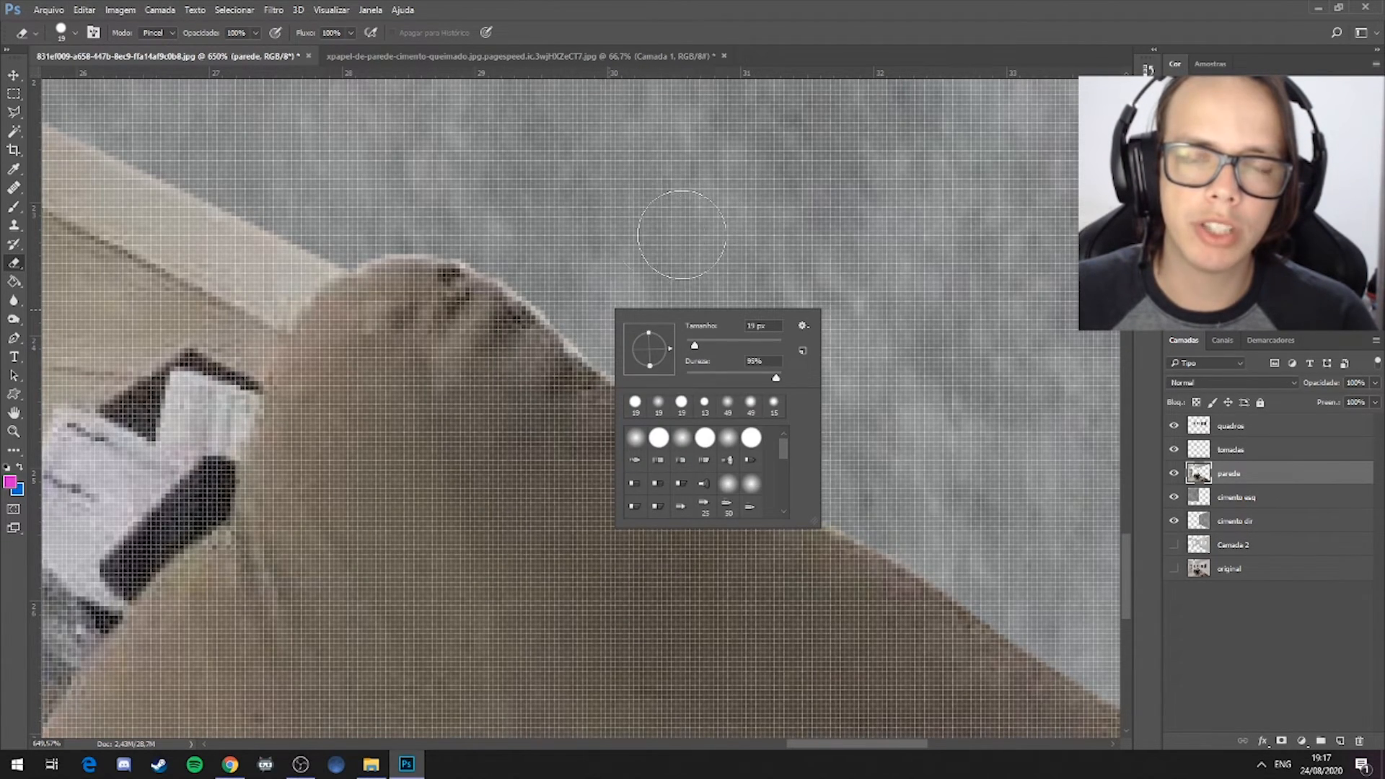
click(653, 217)
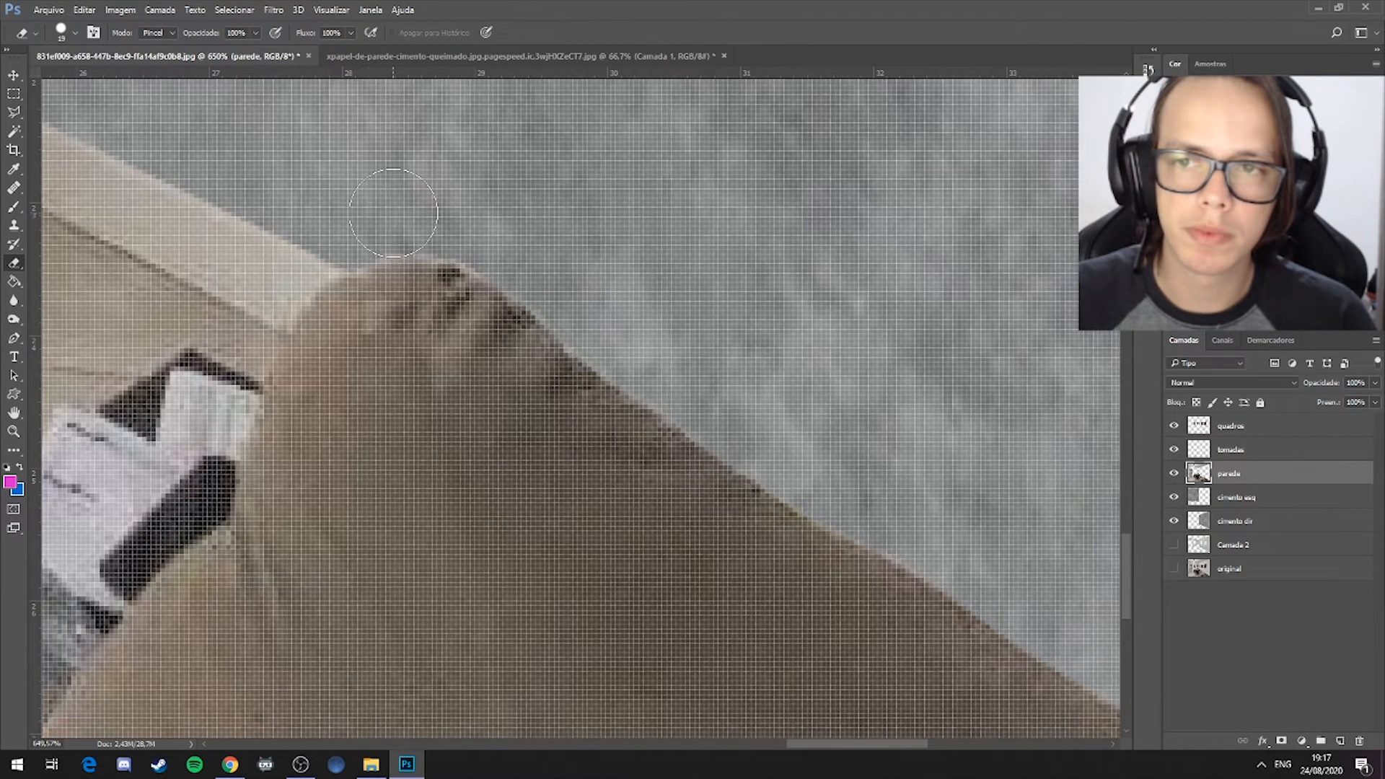
key(ctrl+0)
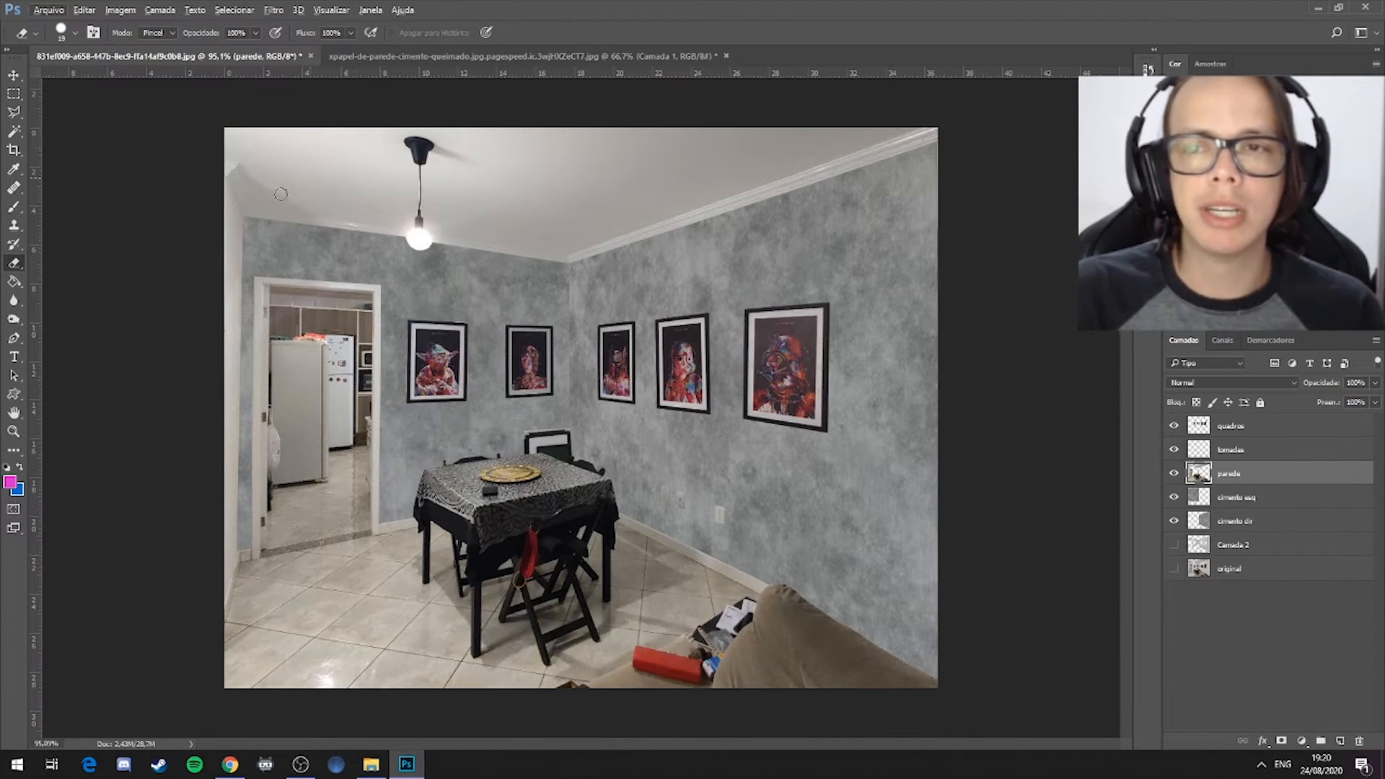
Toggle the visibility of the cement and montage layers to compare the textured walls with the original photo
click(1174, 497)
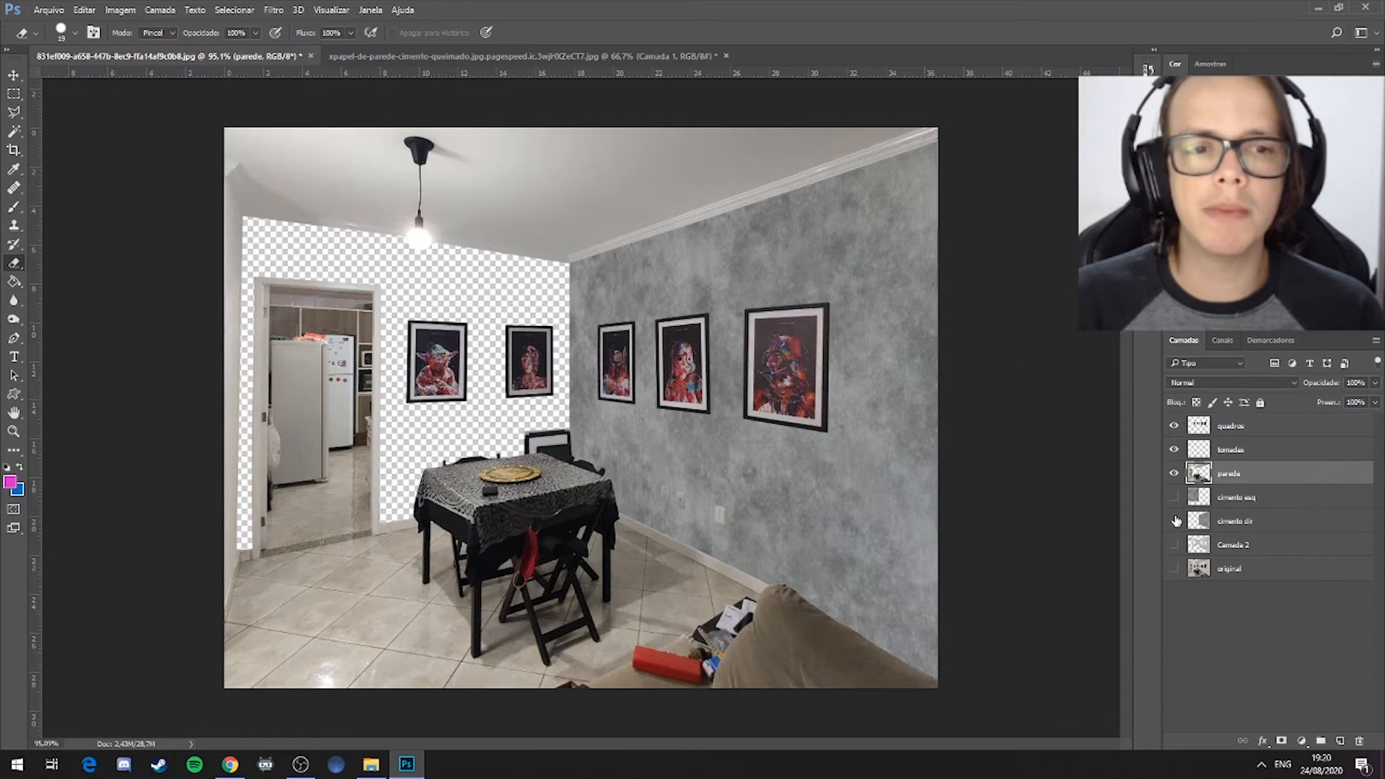
click(1174, 521)
click(1174, 497)
click(1174, 521)
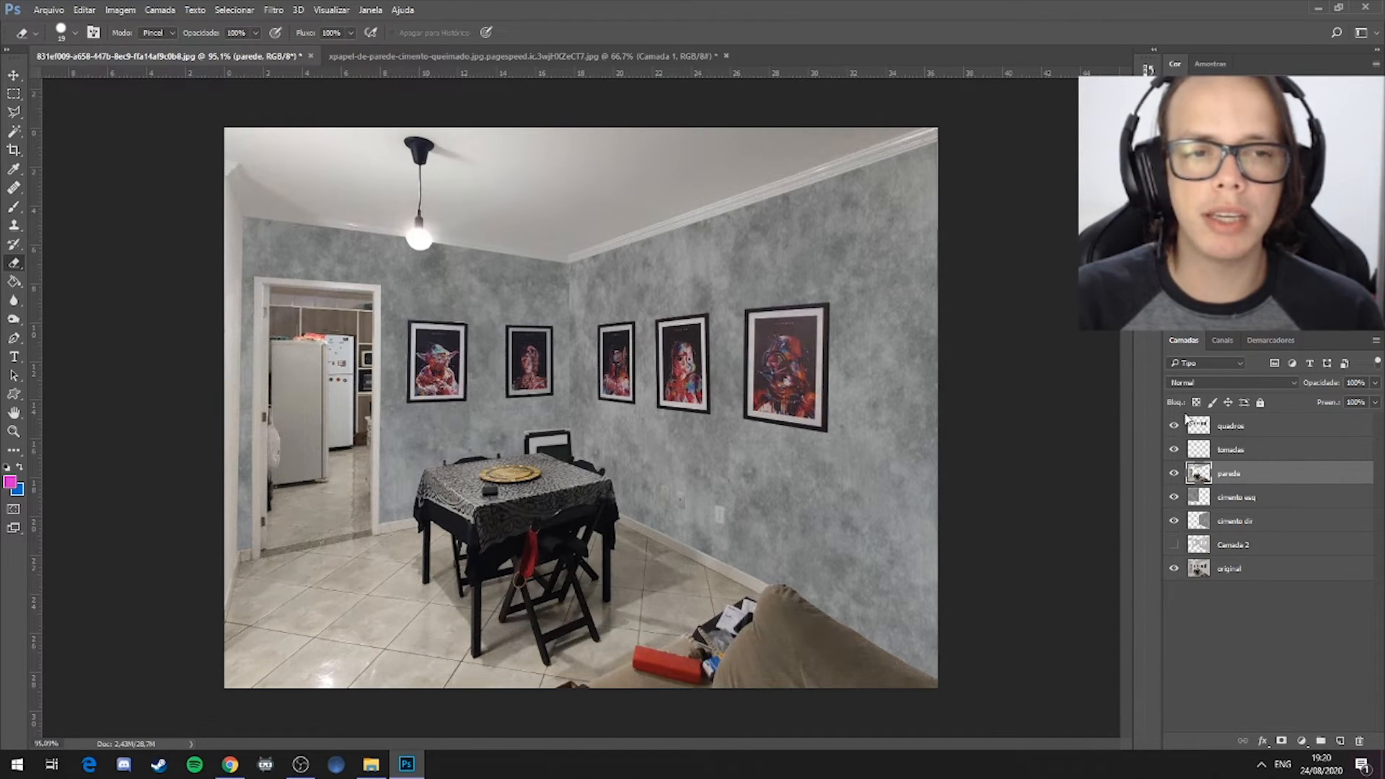
drag(1177, 427, 1174, 535)
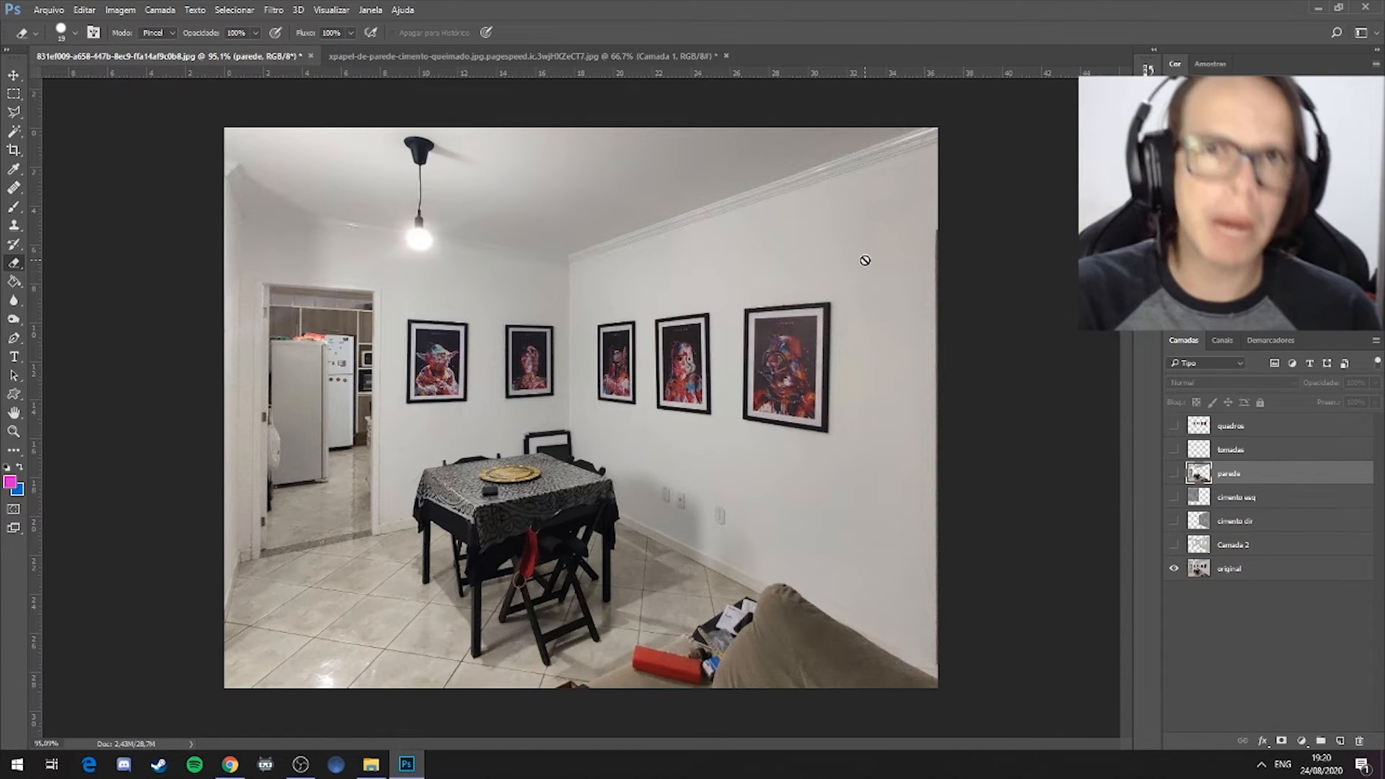
drag(1174, 426, 1174, 524)
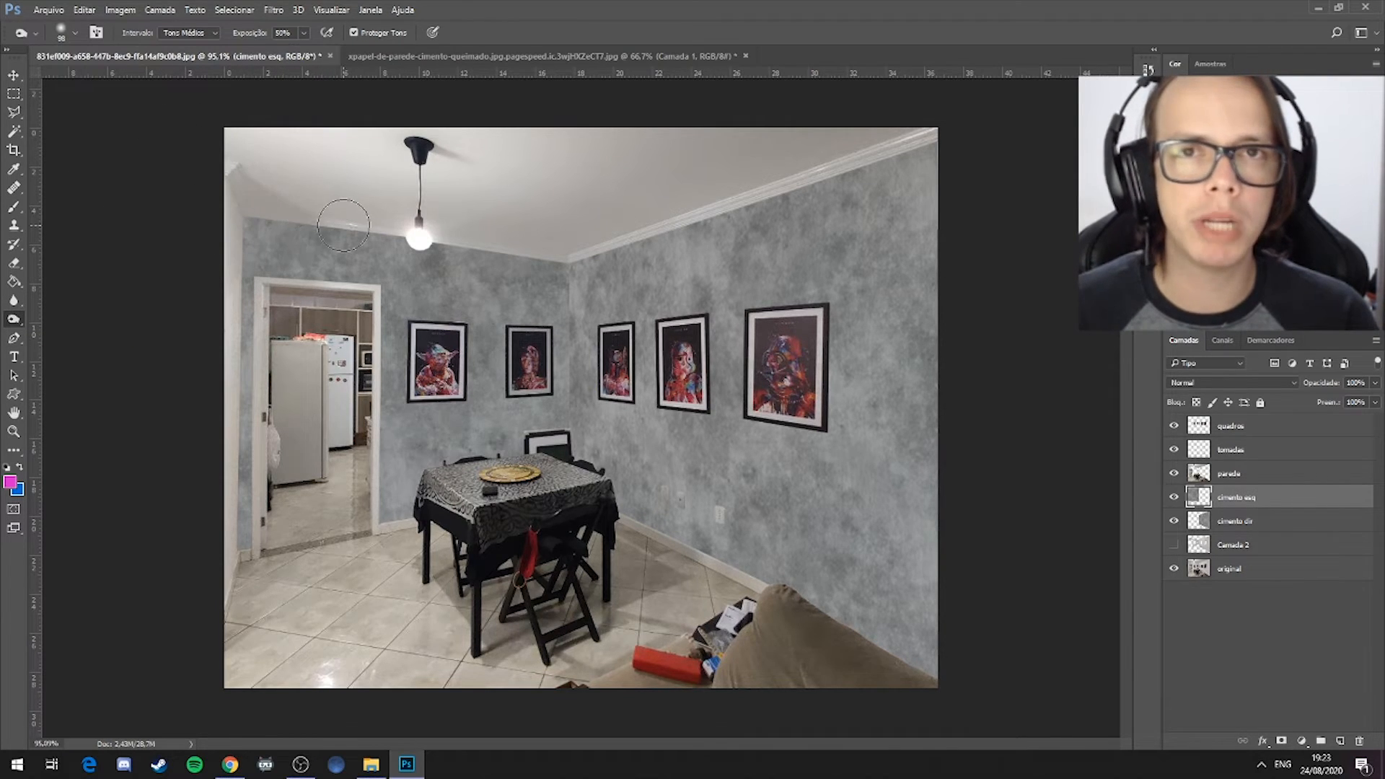
Set the Burn brush to 90 px and 1% hardness and darken the cimento esq texture above and beside the door
right_click(425, 300)
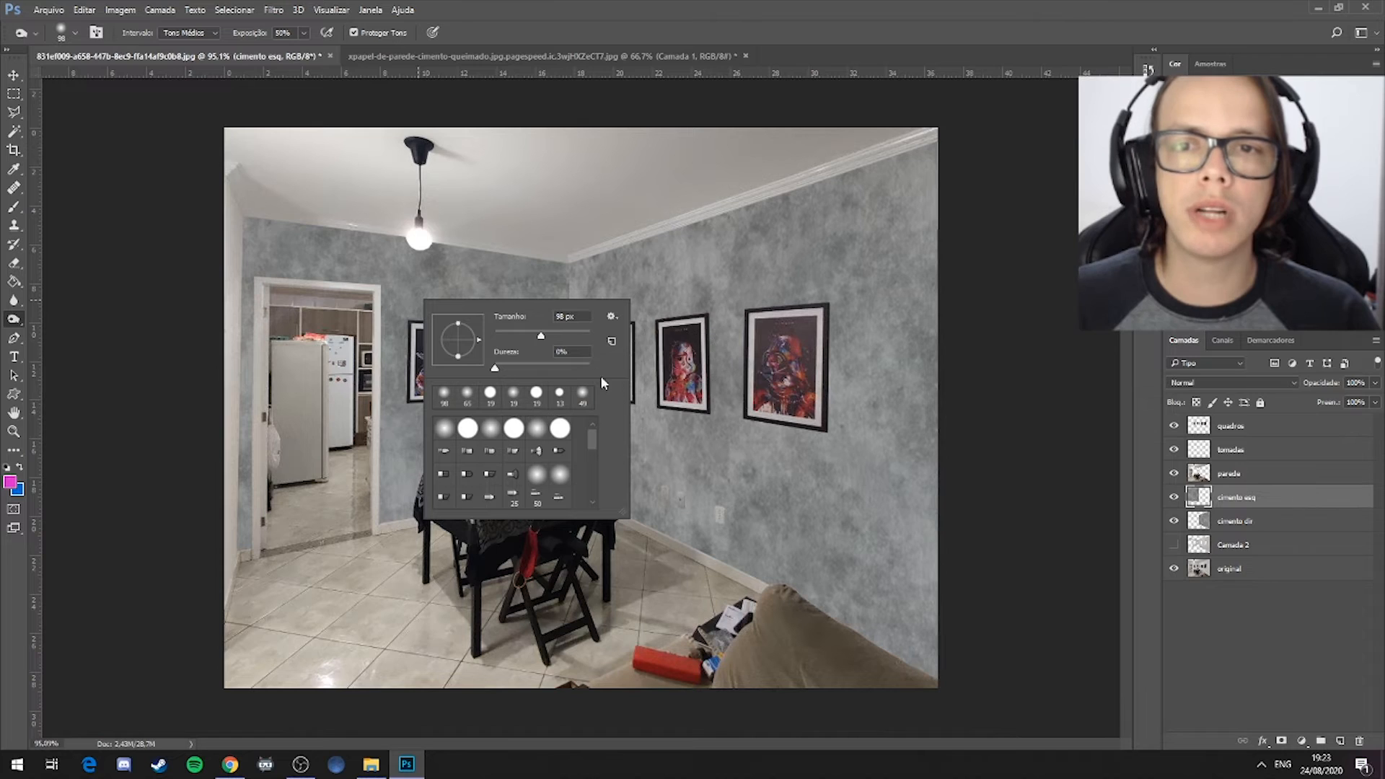
drag(542, 338, 538, 337)
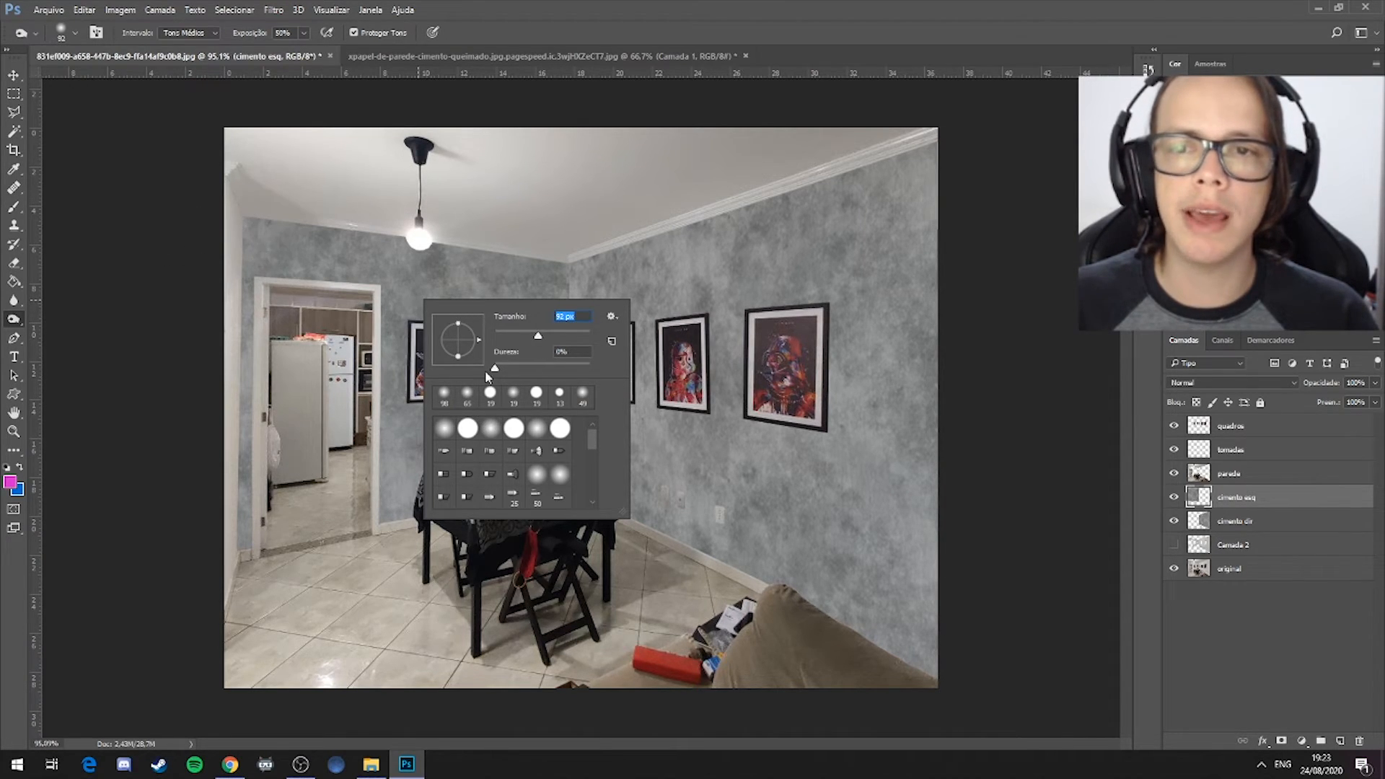
mouse_move(495, 369)
mouse_down()
mouse_move(517, 371)
mouse_move(495, 370)
mouse_up()
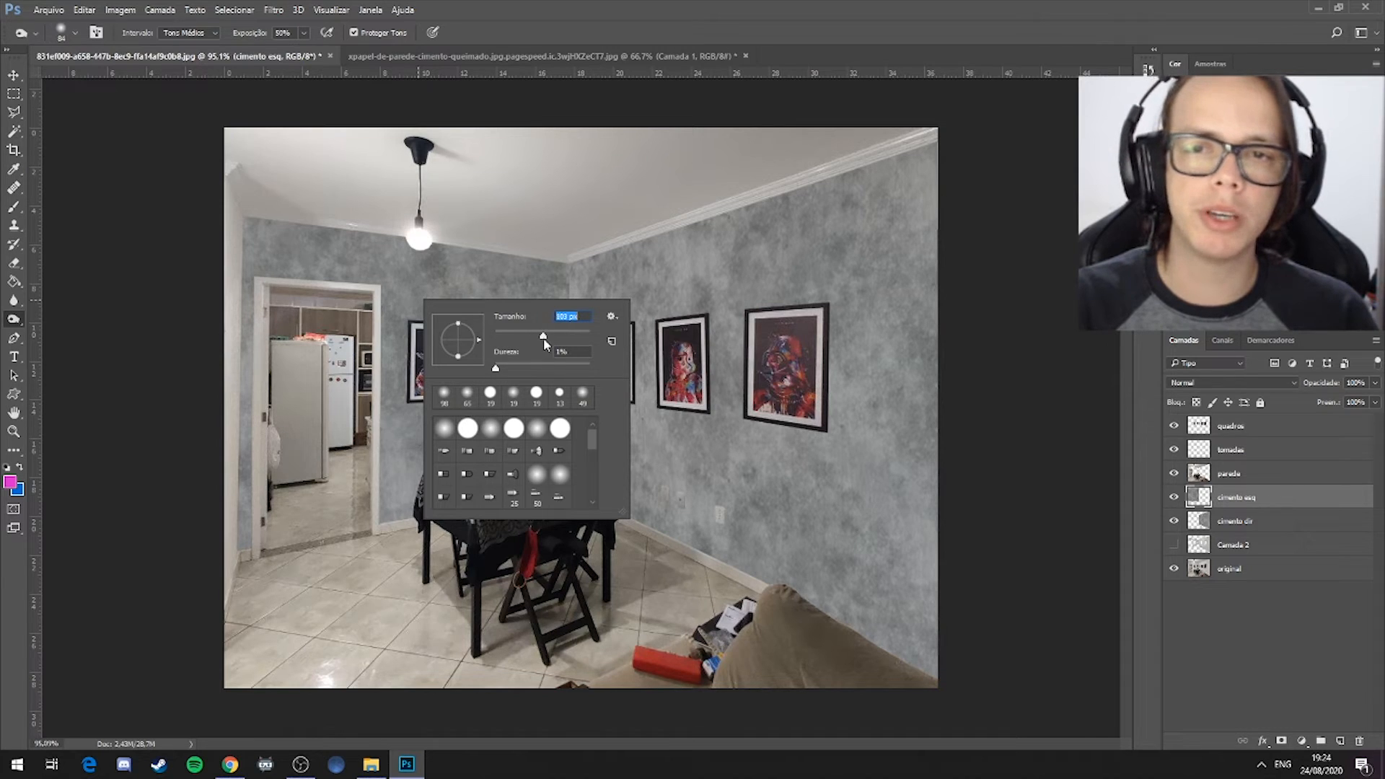
drag(543, 338, 538, 337)
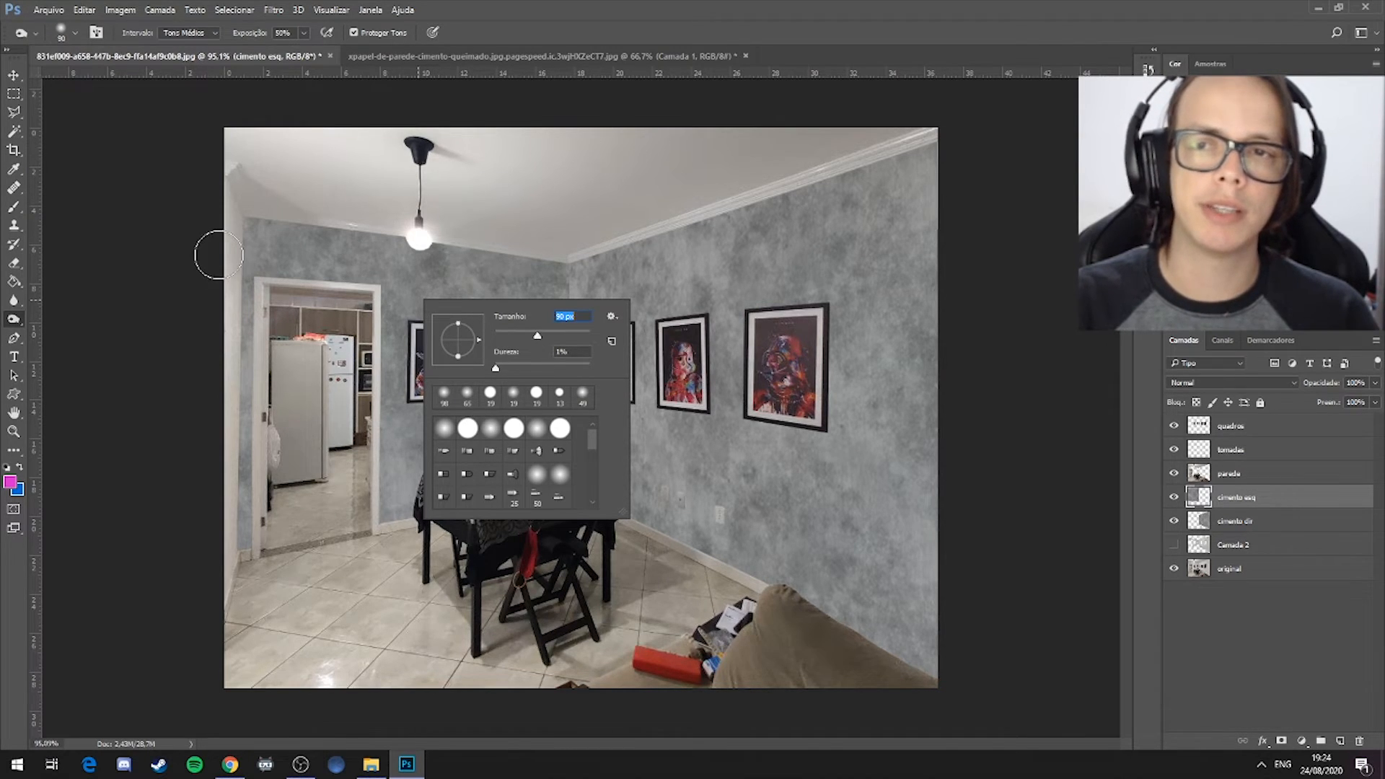
click(1031, 141)
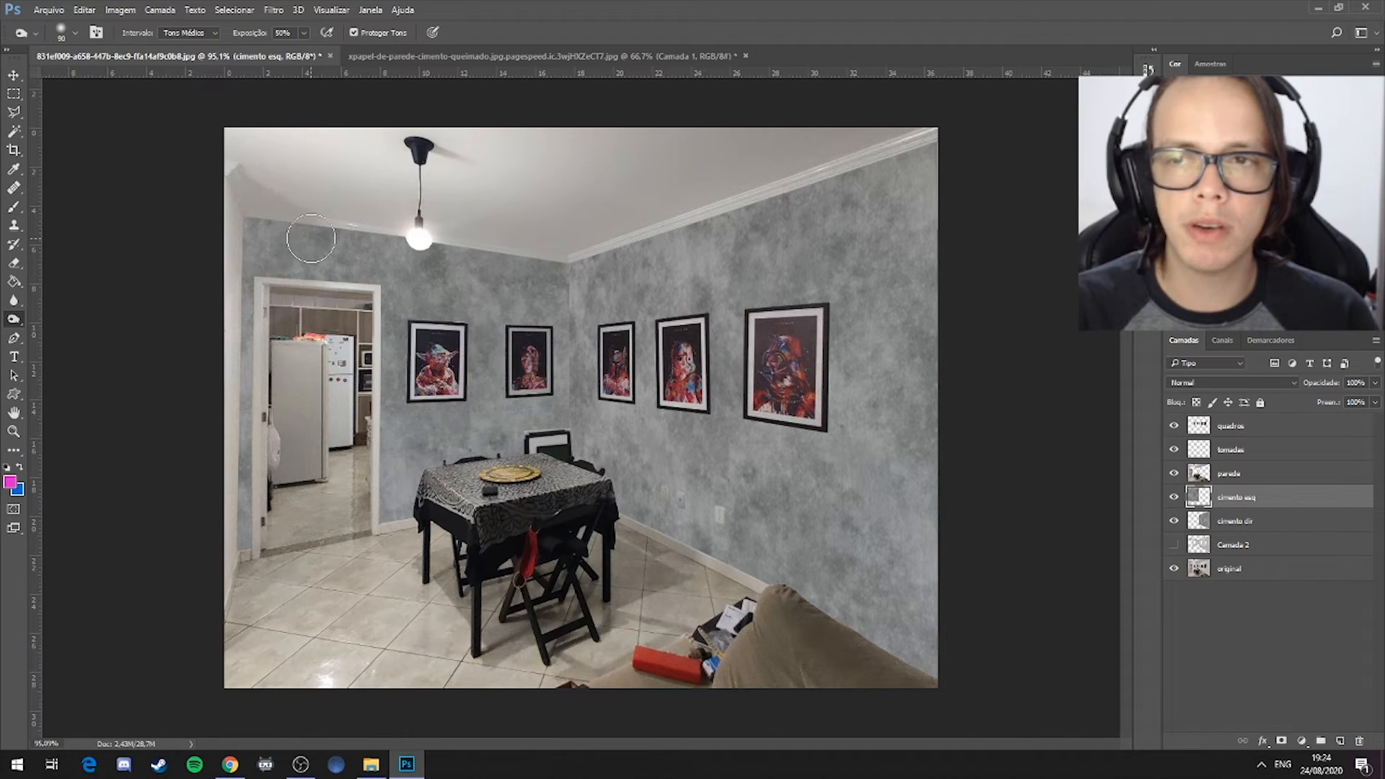
mouse_move(311, 240)
mouse_down()
mouse_move(312, 282)
mouse_move(273, 235)
mouse_move(246, 244)
mouse_move(243, 539)
mouse_up()
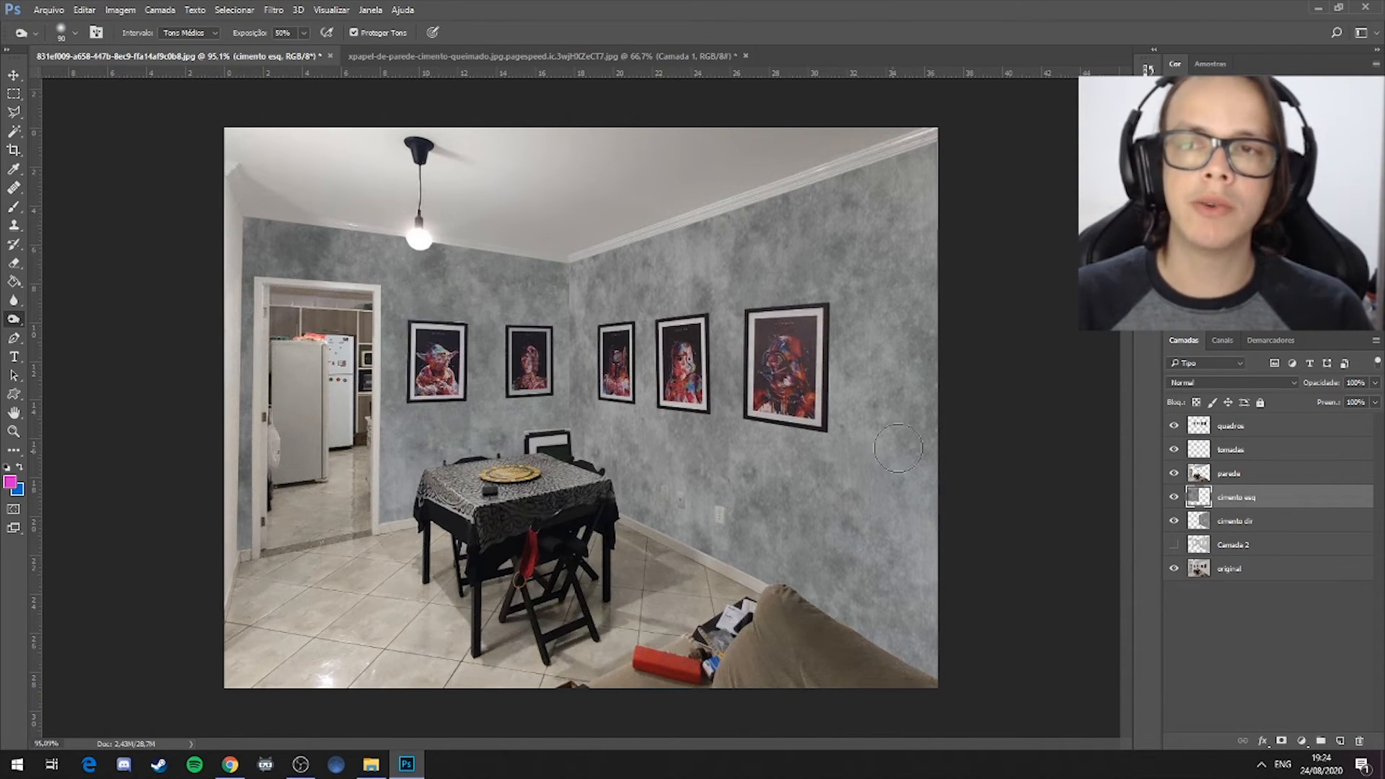
Examine the wall shadows in the original photo and the isolated Camada 2 layer, and show the montage layers again
click(1174, 497)
click(1174, 473)
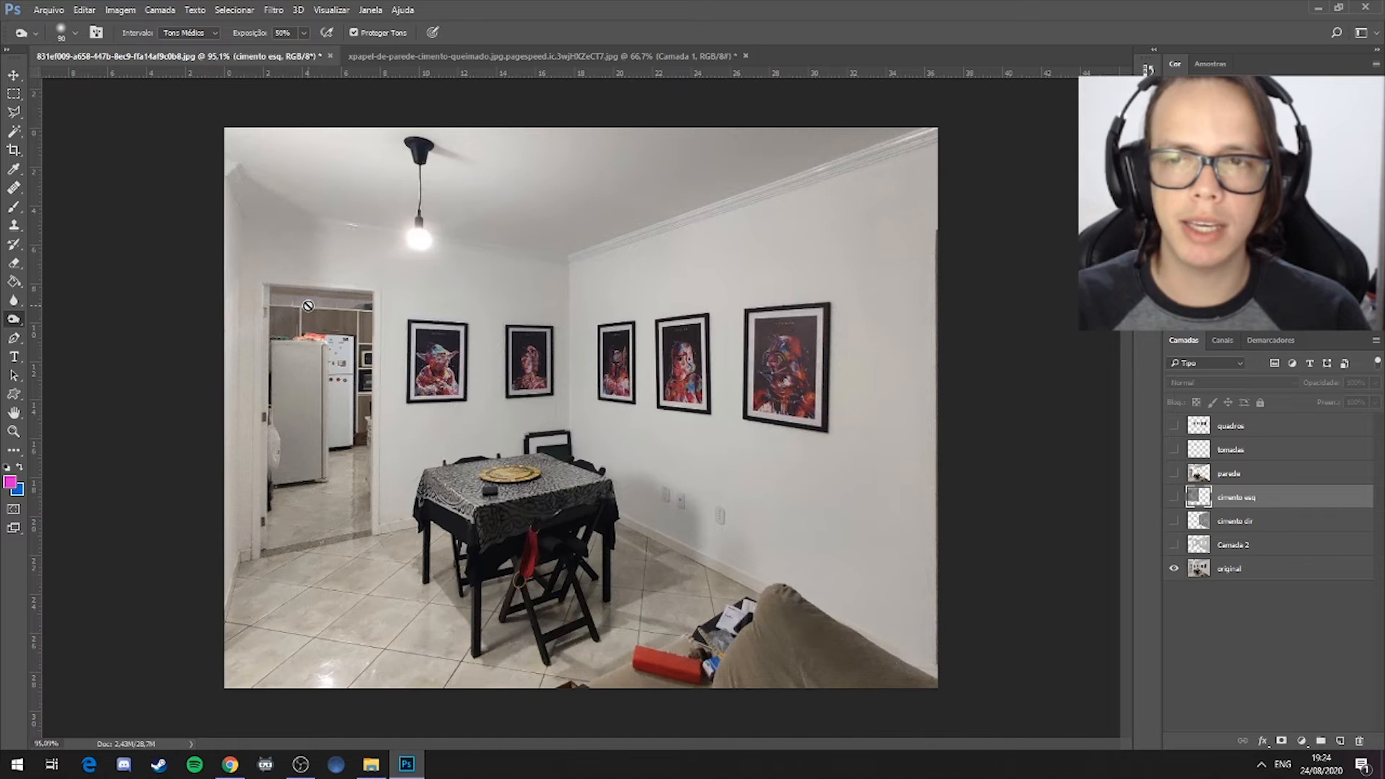
alt+click(1174, 545)
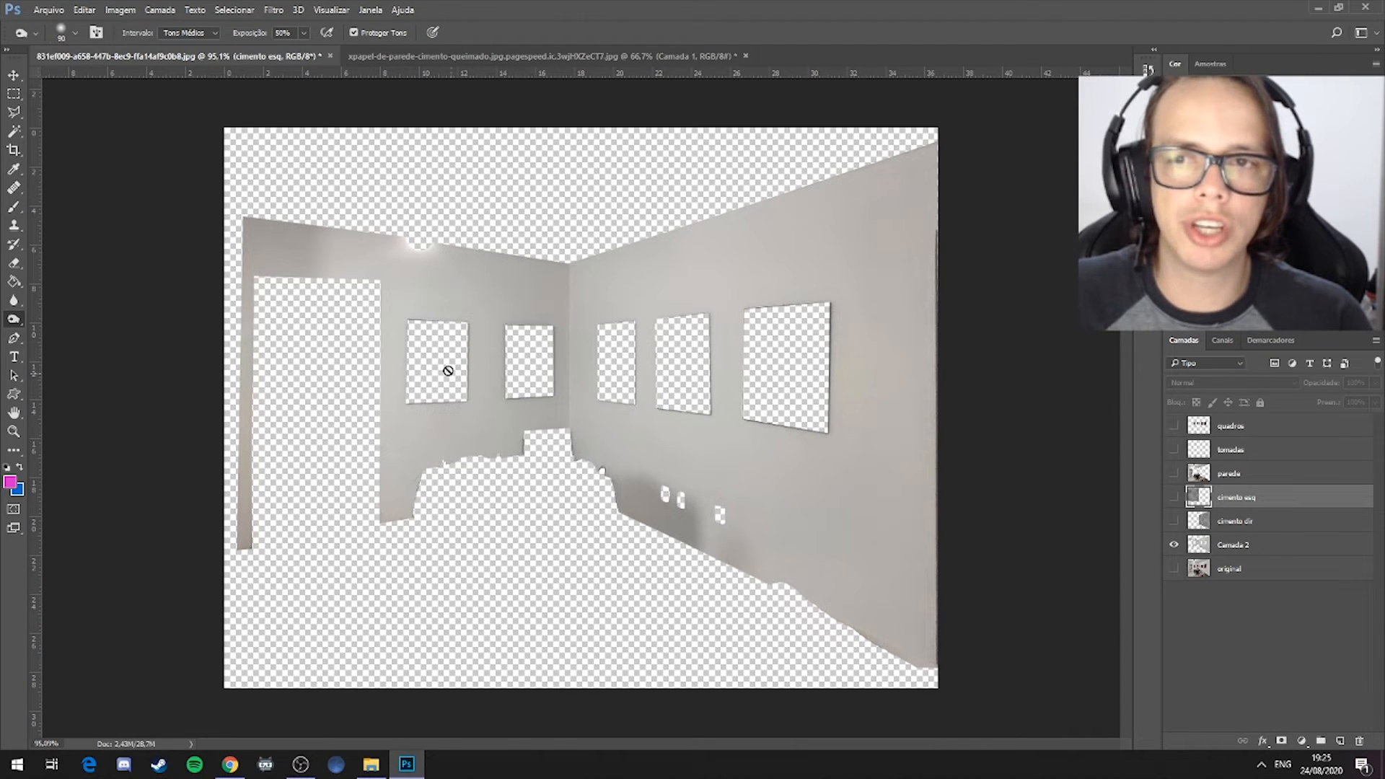
click(1173, 549)
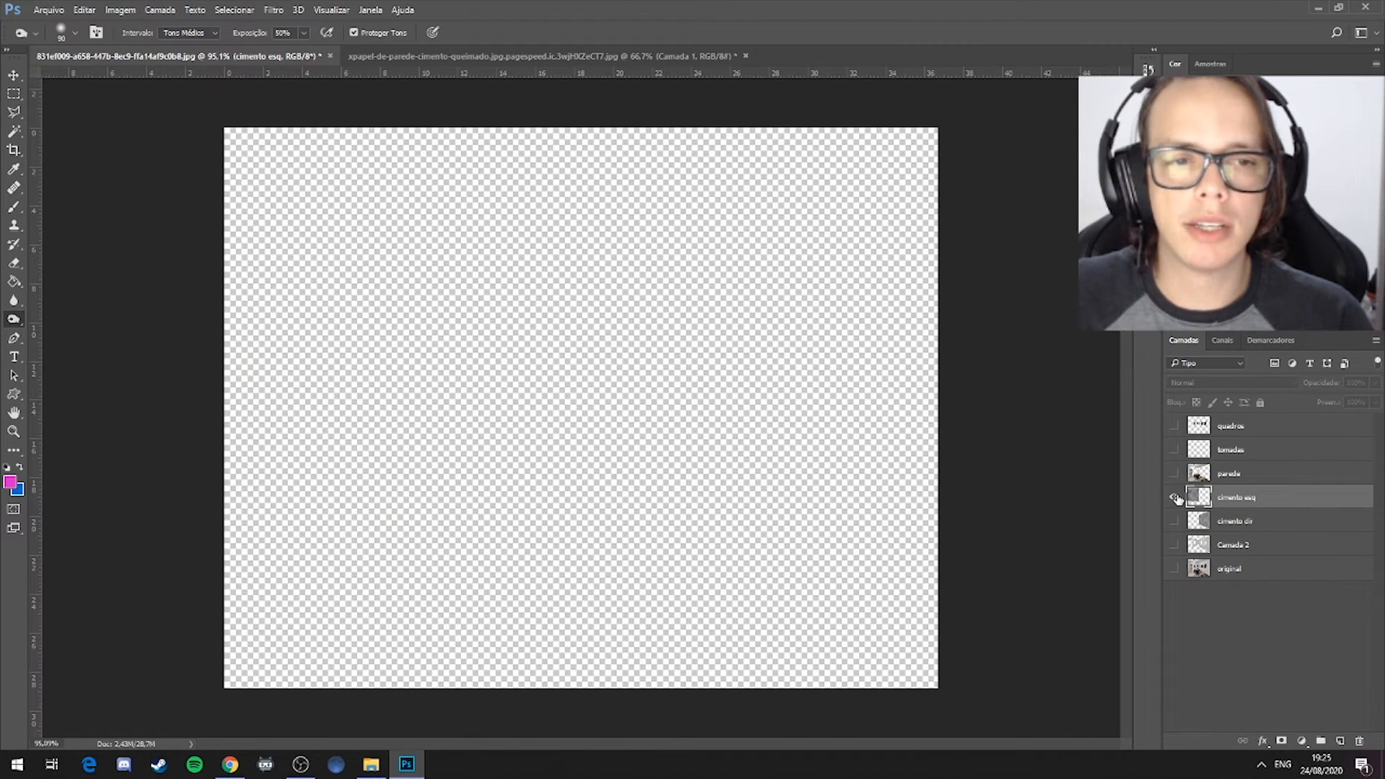
click(1175, 497)
click(1176, 474)
click(1173, 450)
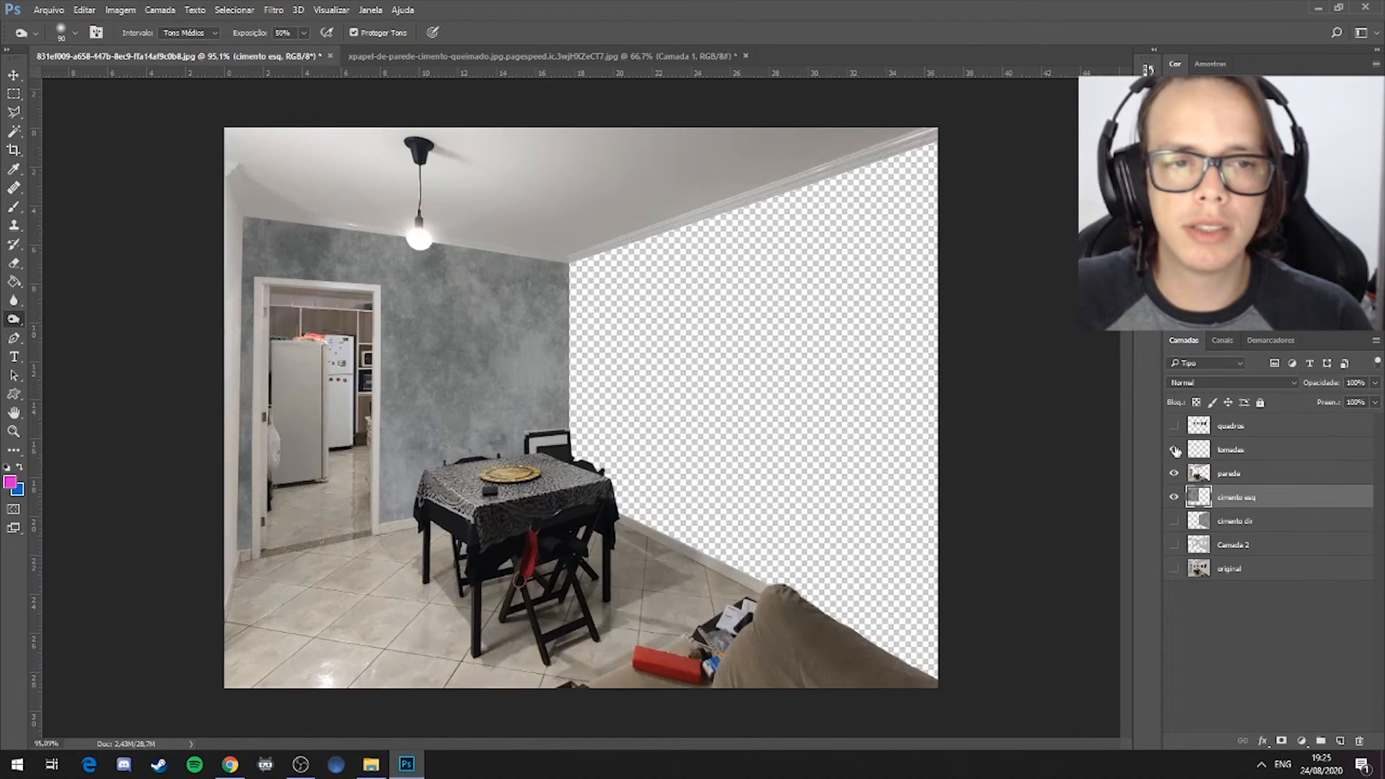
click(1173, 427)
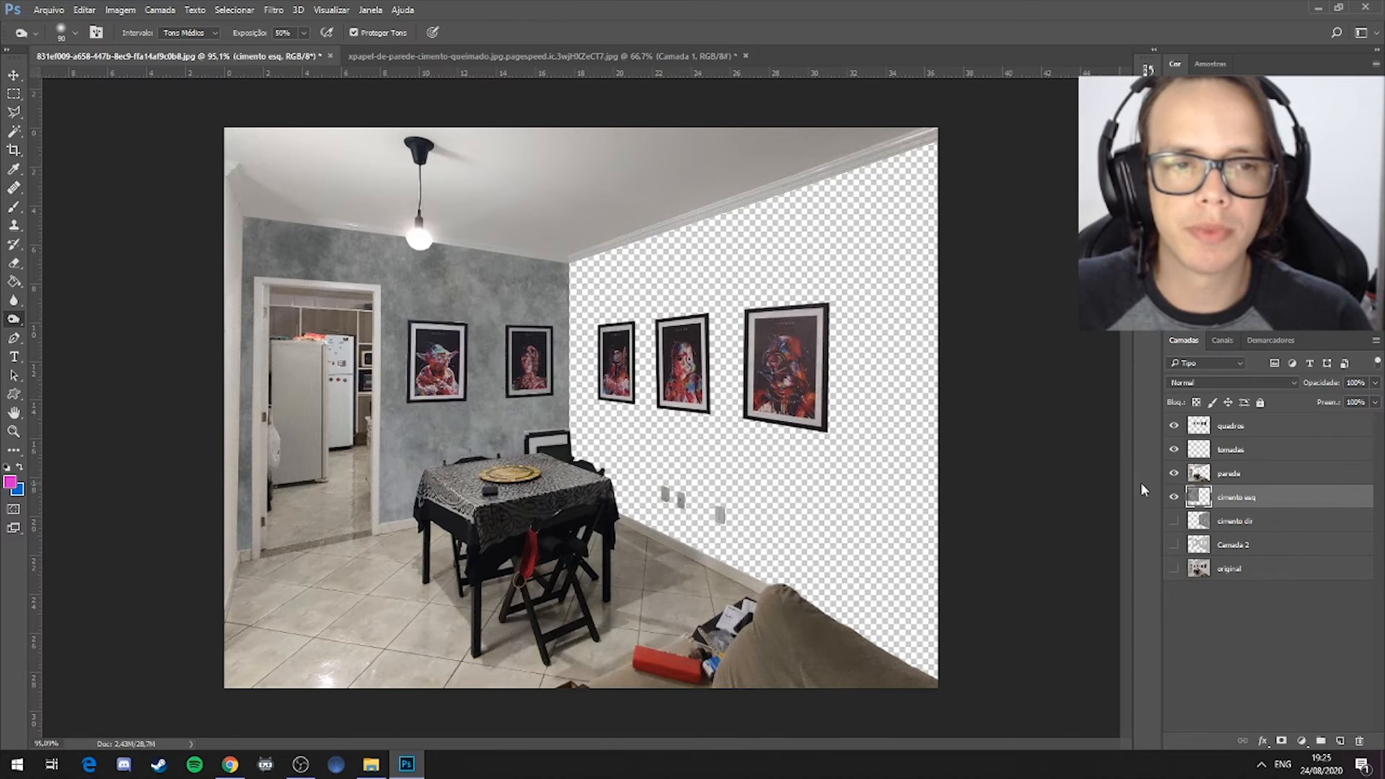
click(1174, 521)
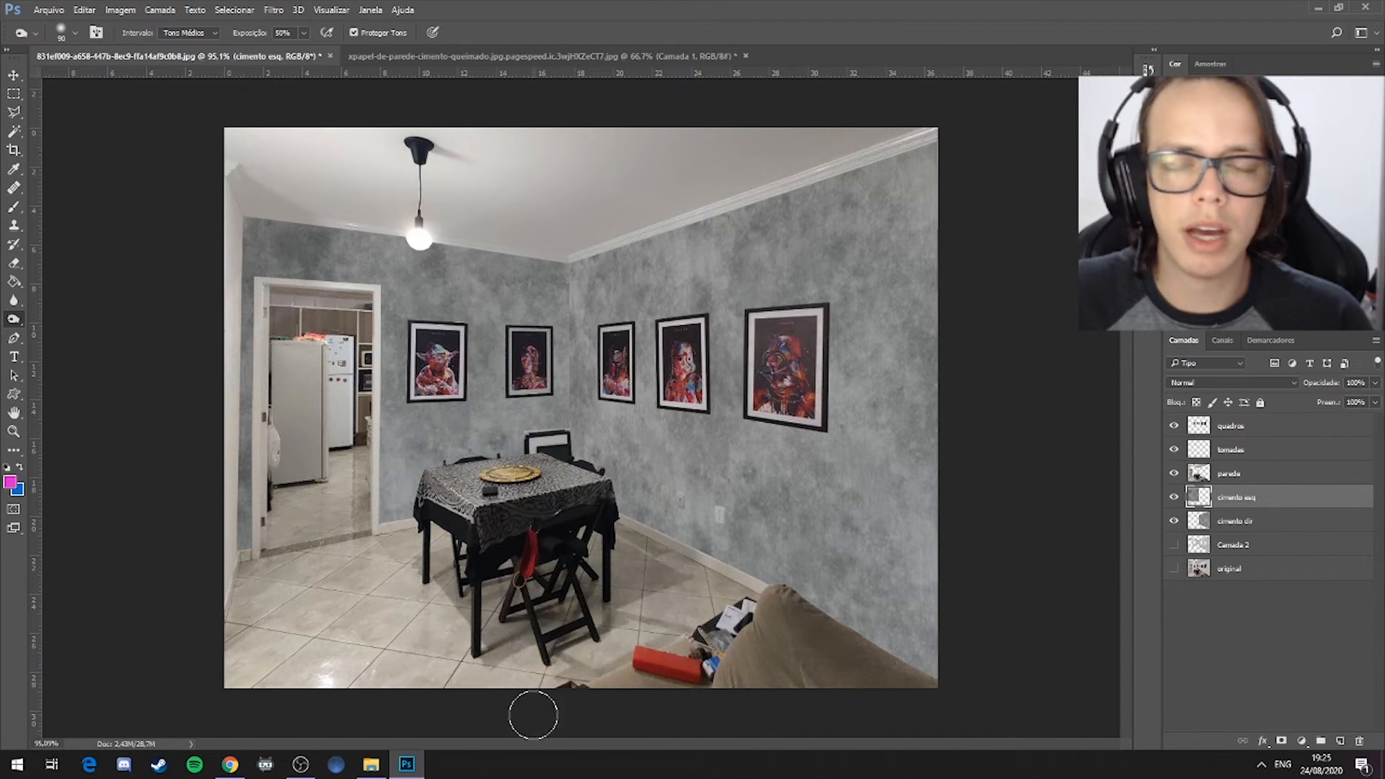
Switch to the Dodge tool on the cimento esq layer and inspect the glow behind the lamp with the parede layer temporarily hidden
right_click(13, 321)
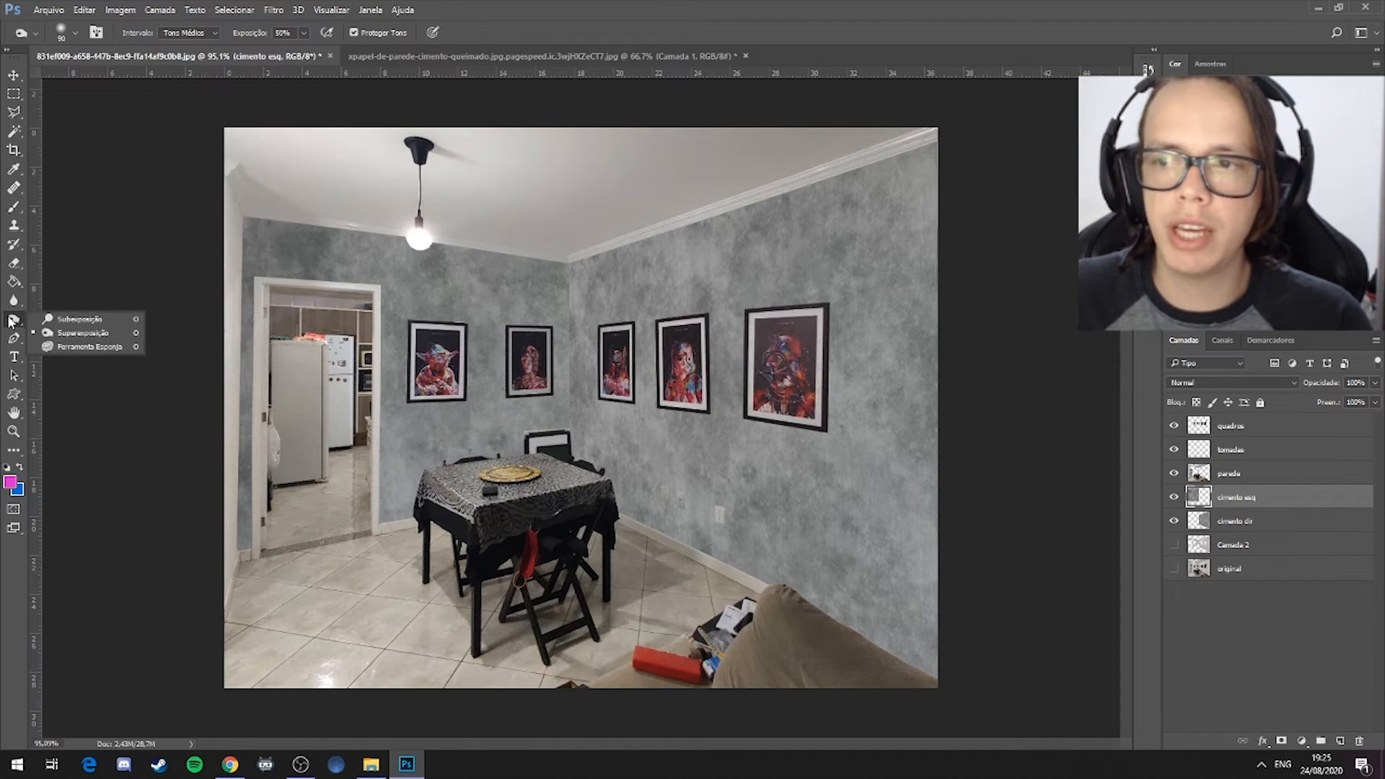
click(61, 320)
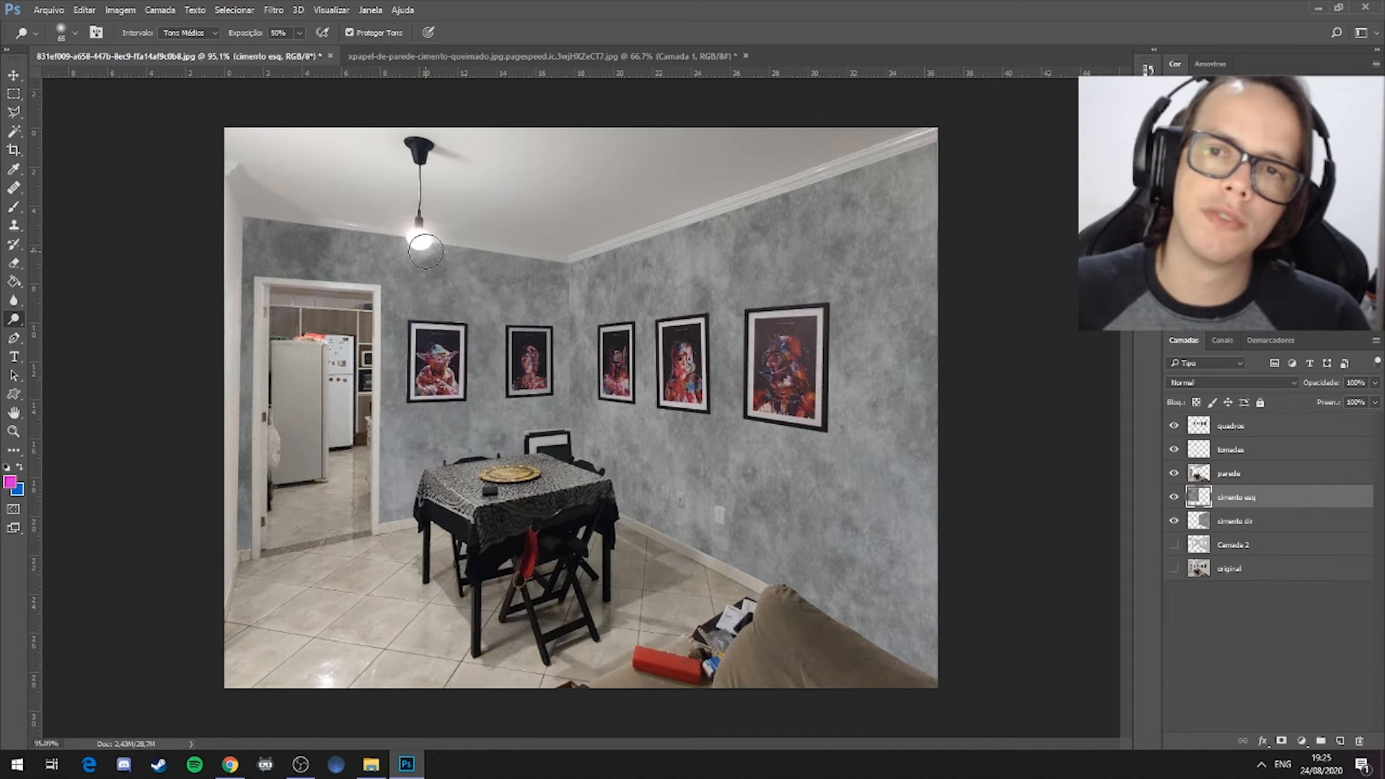
click(1173, 474)
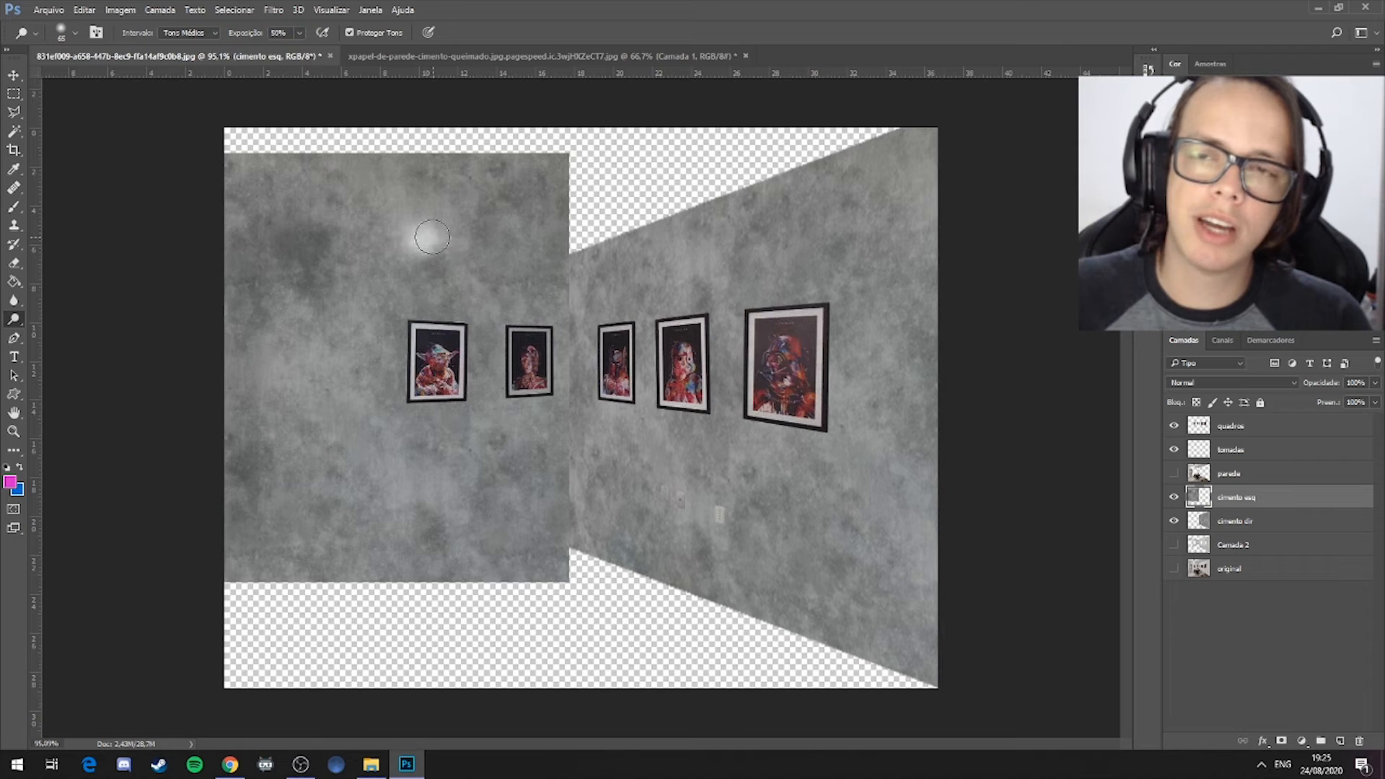
click(1174, 474)
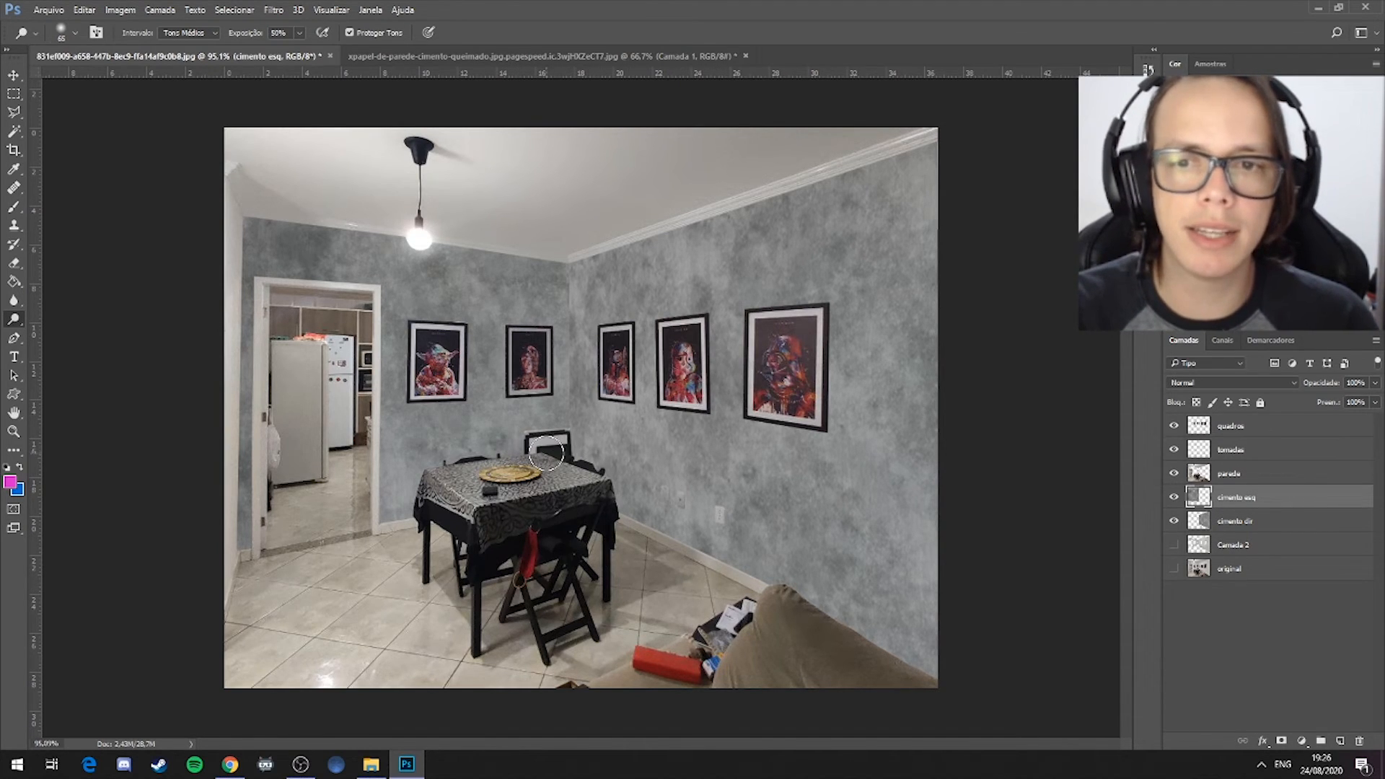
Hide the montage layers to examine the shadows on the original photo's walls, and show them again
click(1174, 426)
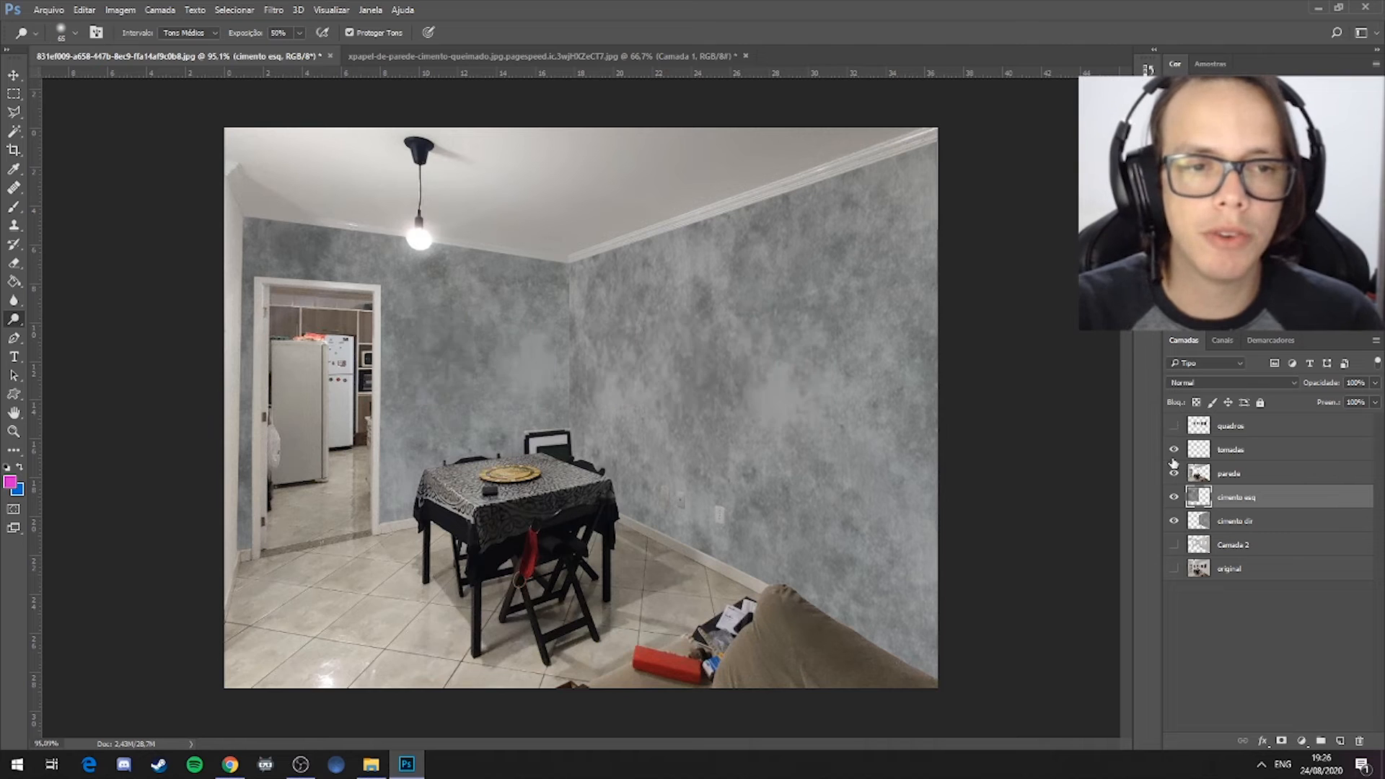
click(1174, 473)
click(1174, 449)
click(1174, 497)
click(1174, 521)
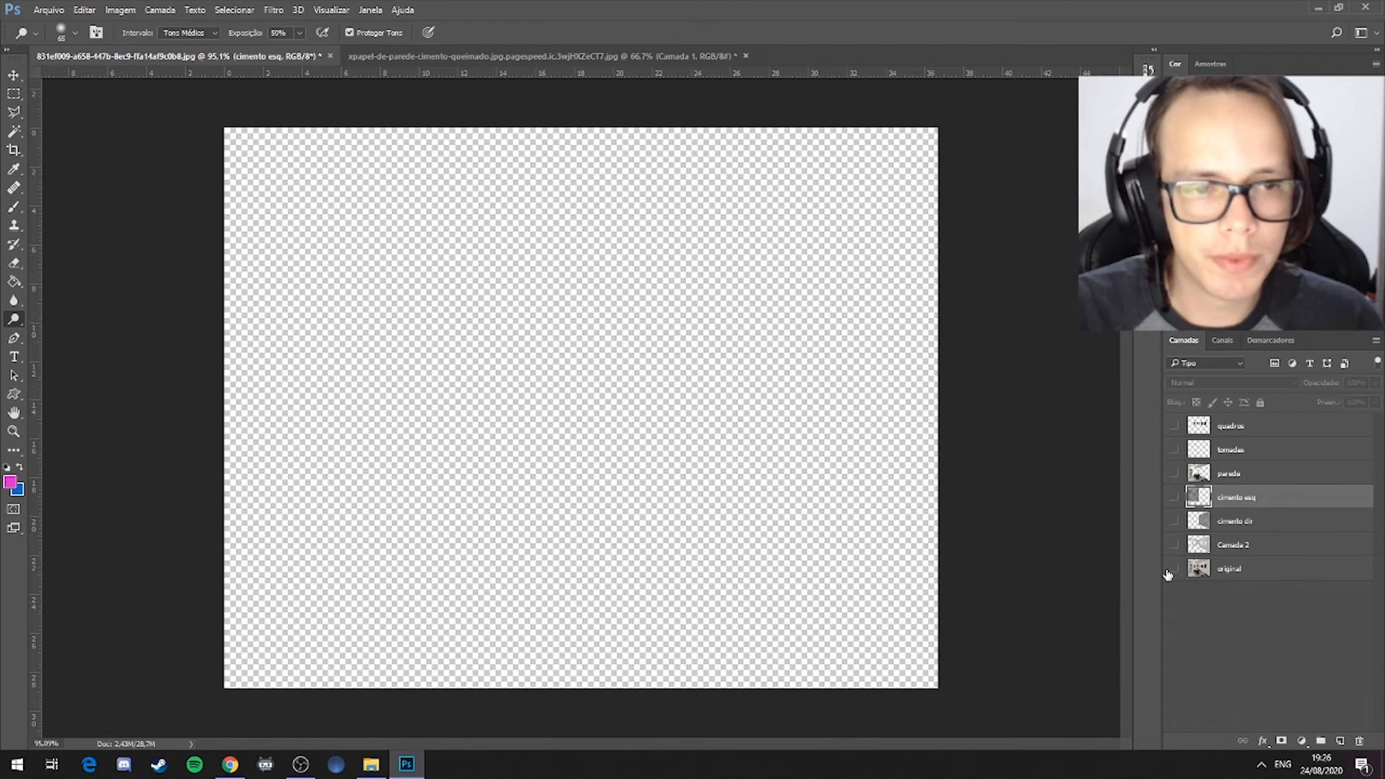
click(1170, 571)
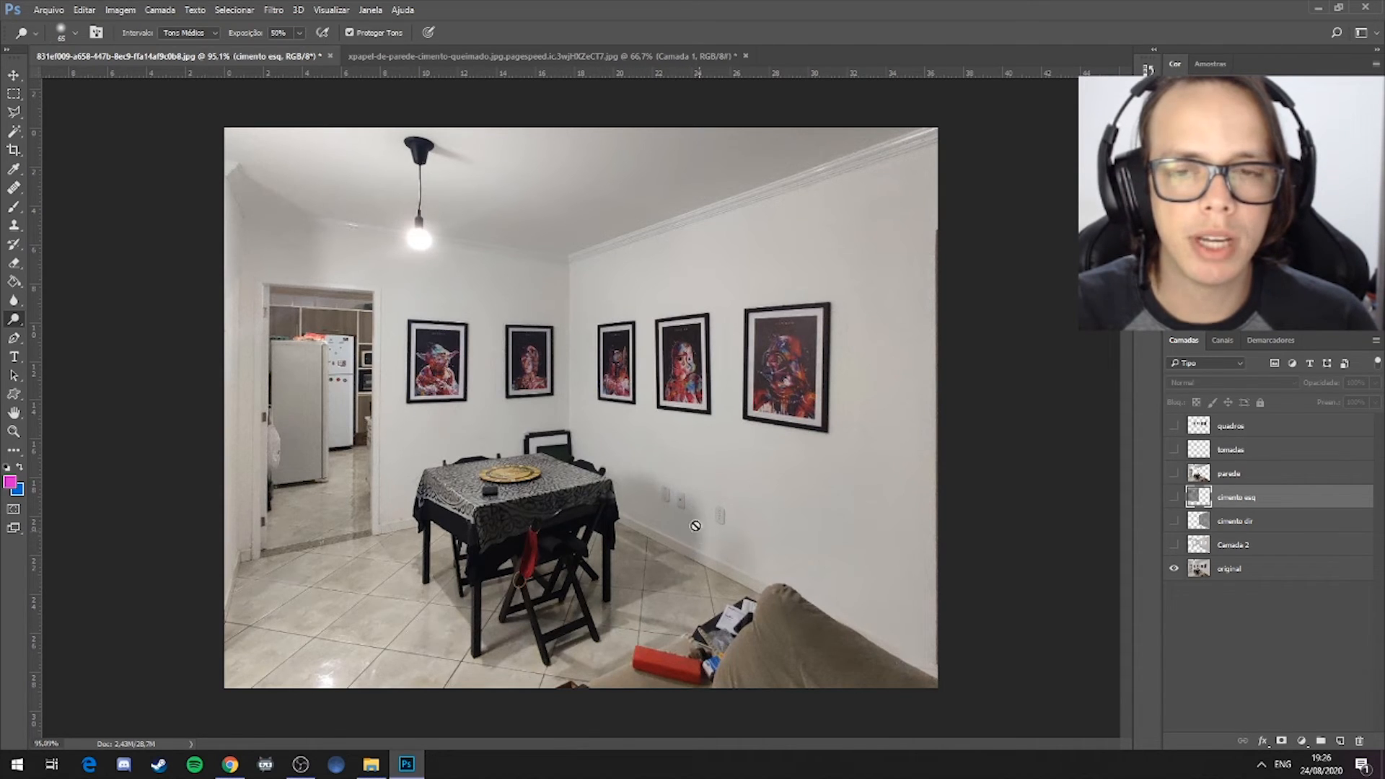
drag(1181, 424, 1174, 520)
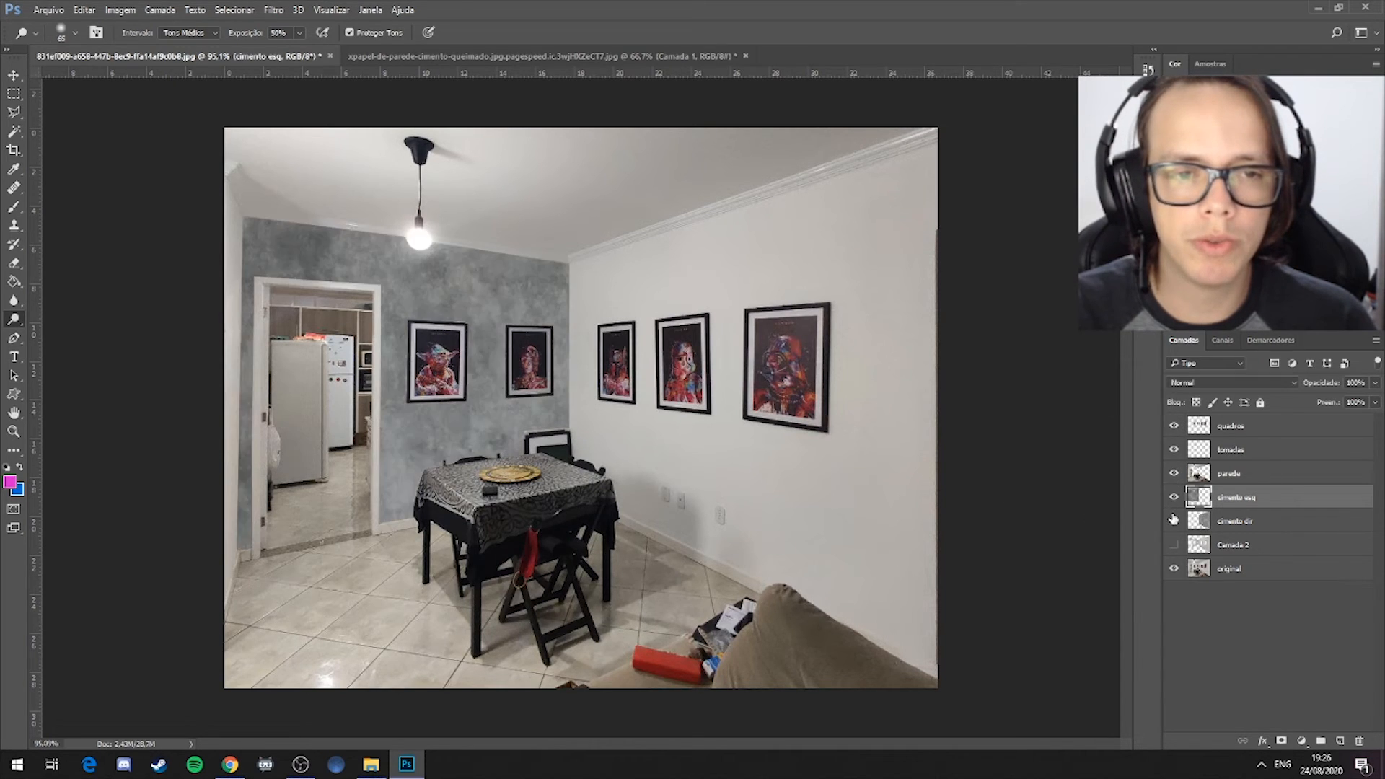
Darken the cement along the lower wall beside the table on the cimento dir layer with the Burn tool
click(1252, 521)
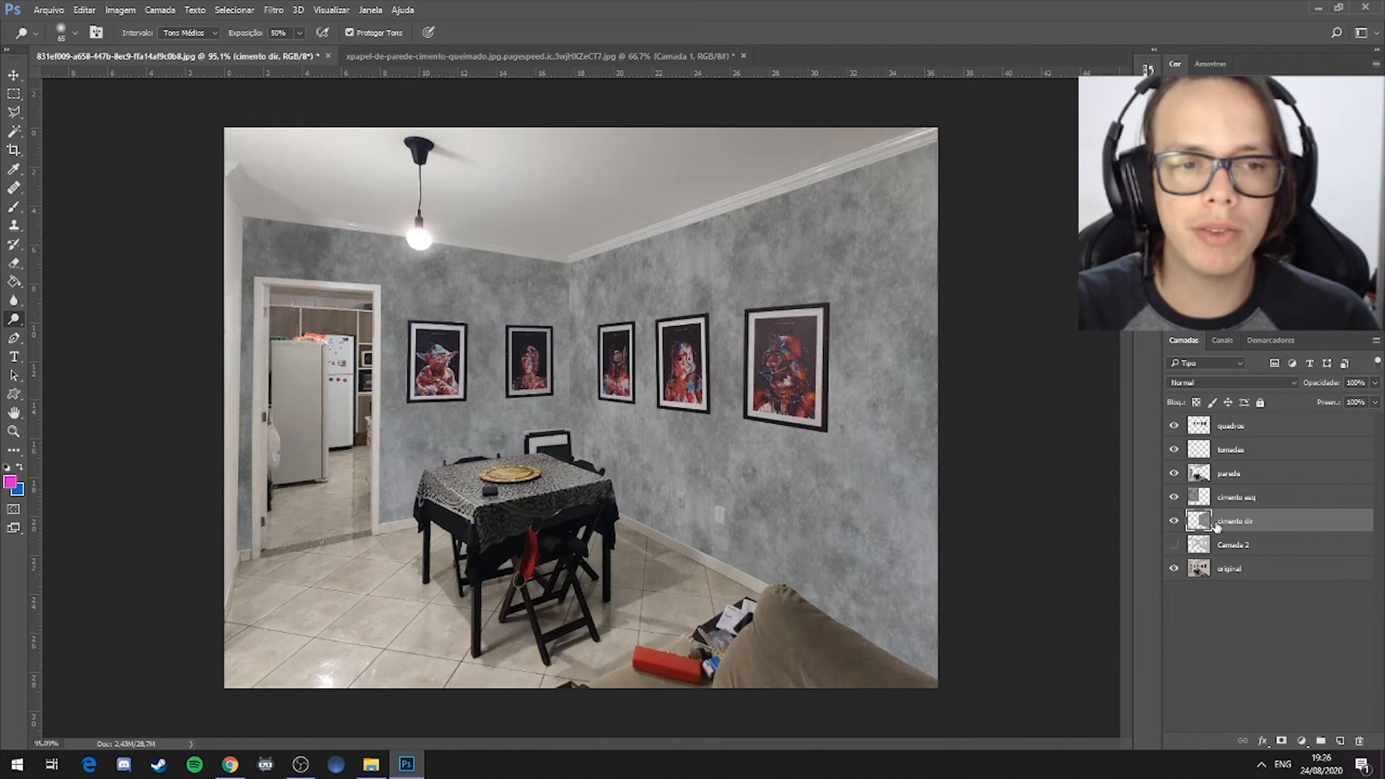
right_click(15, 322)
click(80, 332)
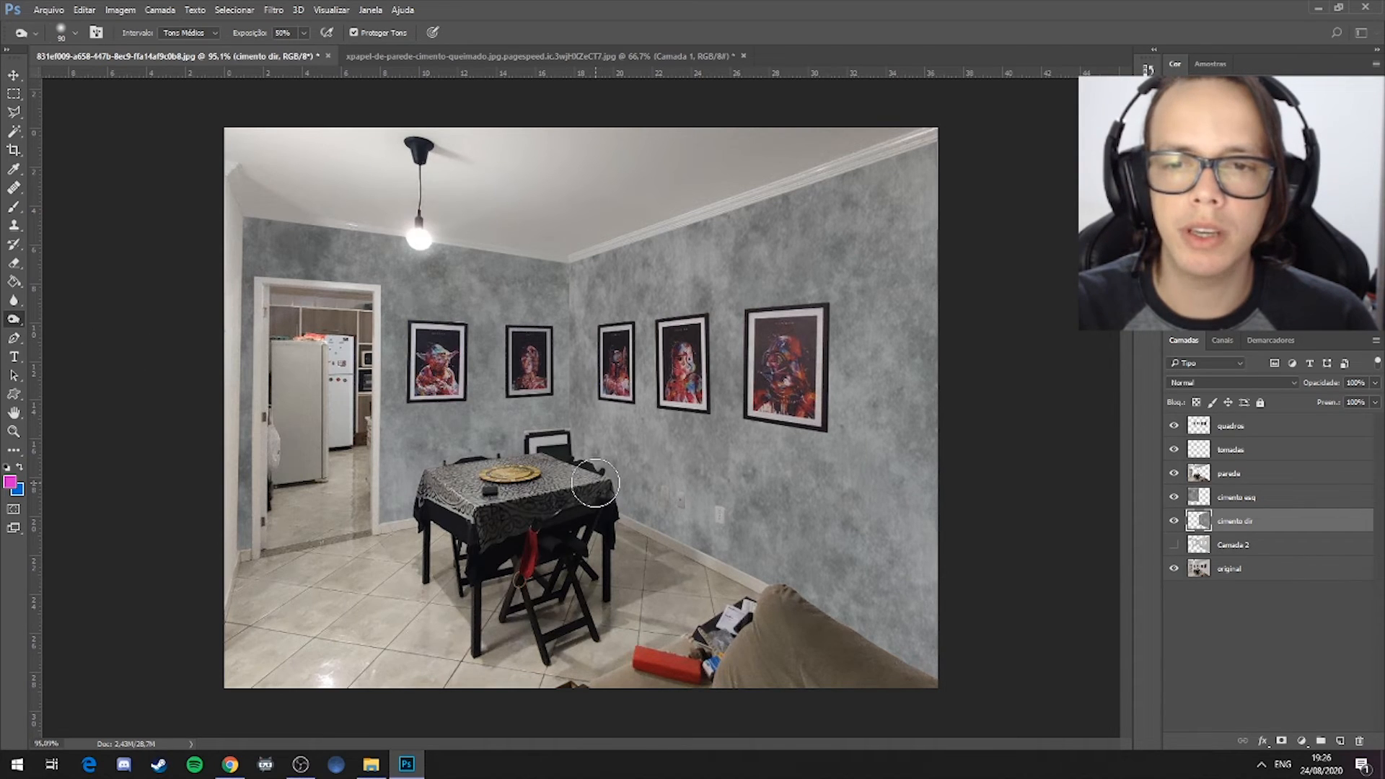
mouse_move(597, 484)
mouse_down()
mouse_move(675, 500)
mouse_move(660, 557)
mouse_move(688, 510)
mouse_move(683, 555)
mouse_move(681, 513)
mouse_move(605, 484)
mouse_move(588, 525)
mouse_move(636, 496)
mouse_move(697, 508)
mouse_move(681, 560)
mouse_move(681, 513)
mouse_move(655, 555)
mouse_up()
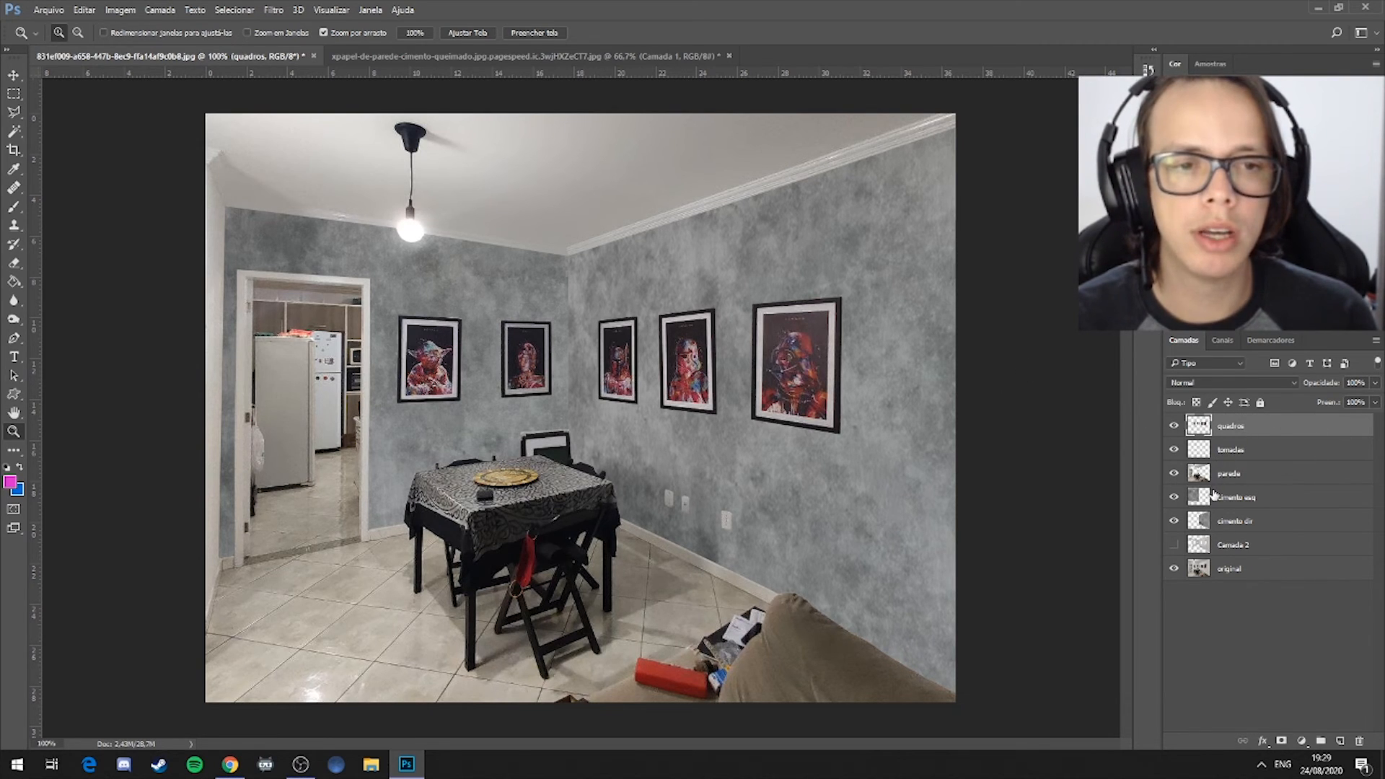
Merge the layers from quadros down to cimento dir into one and delete the Camada 2 layer
shift+click(1246, 521)
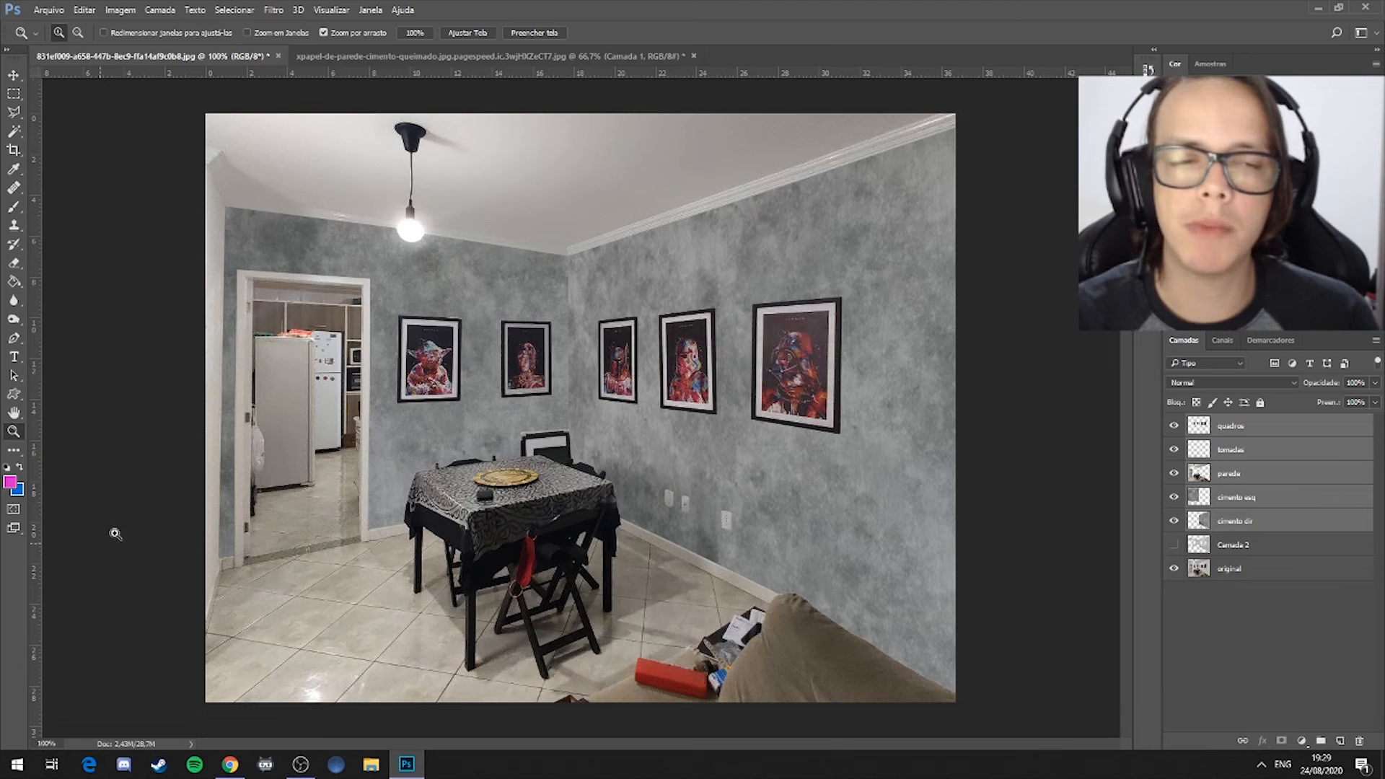
right_click(1264, 514)
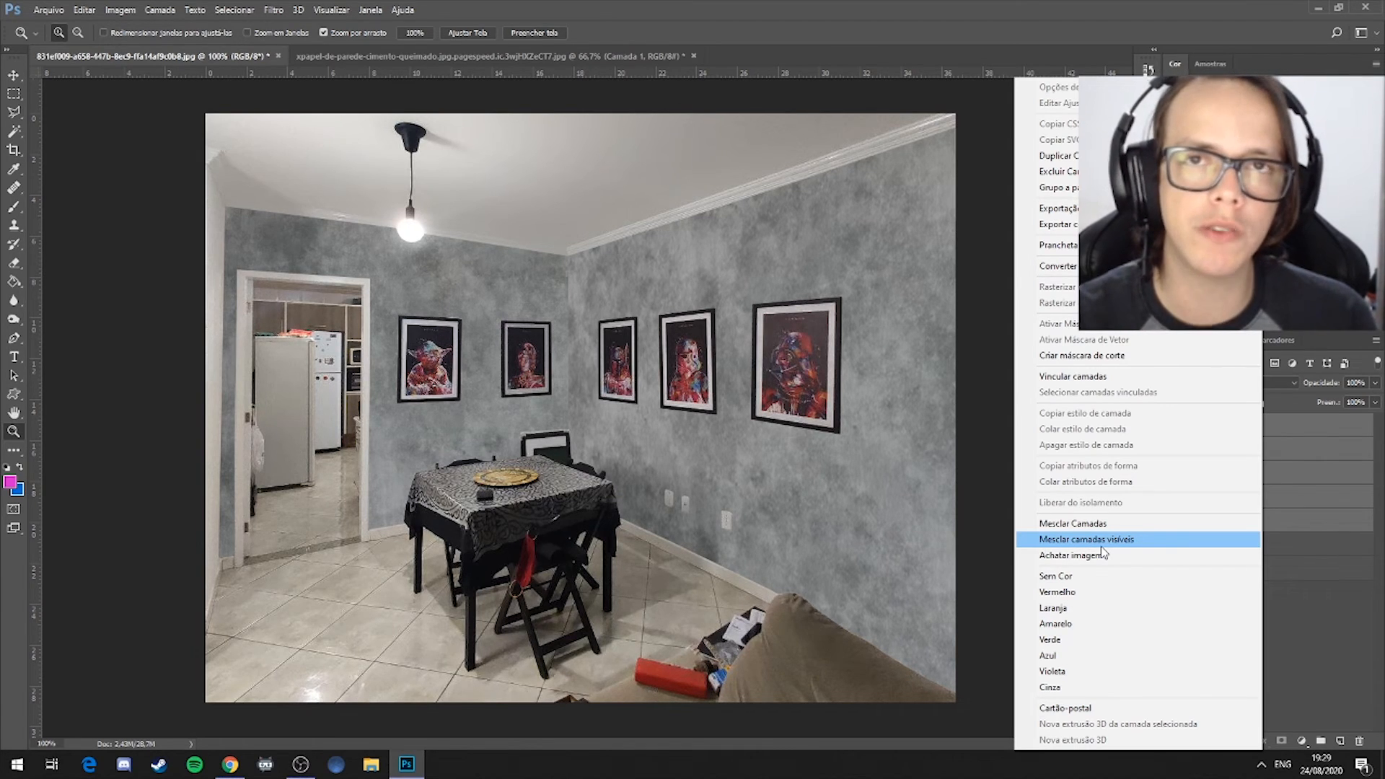
click(1321, 633)
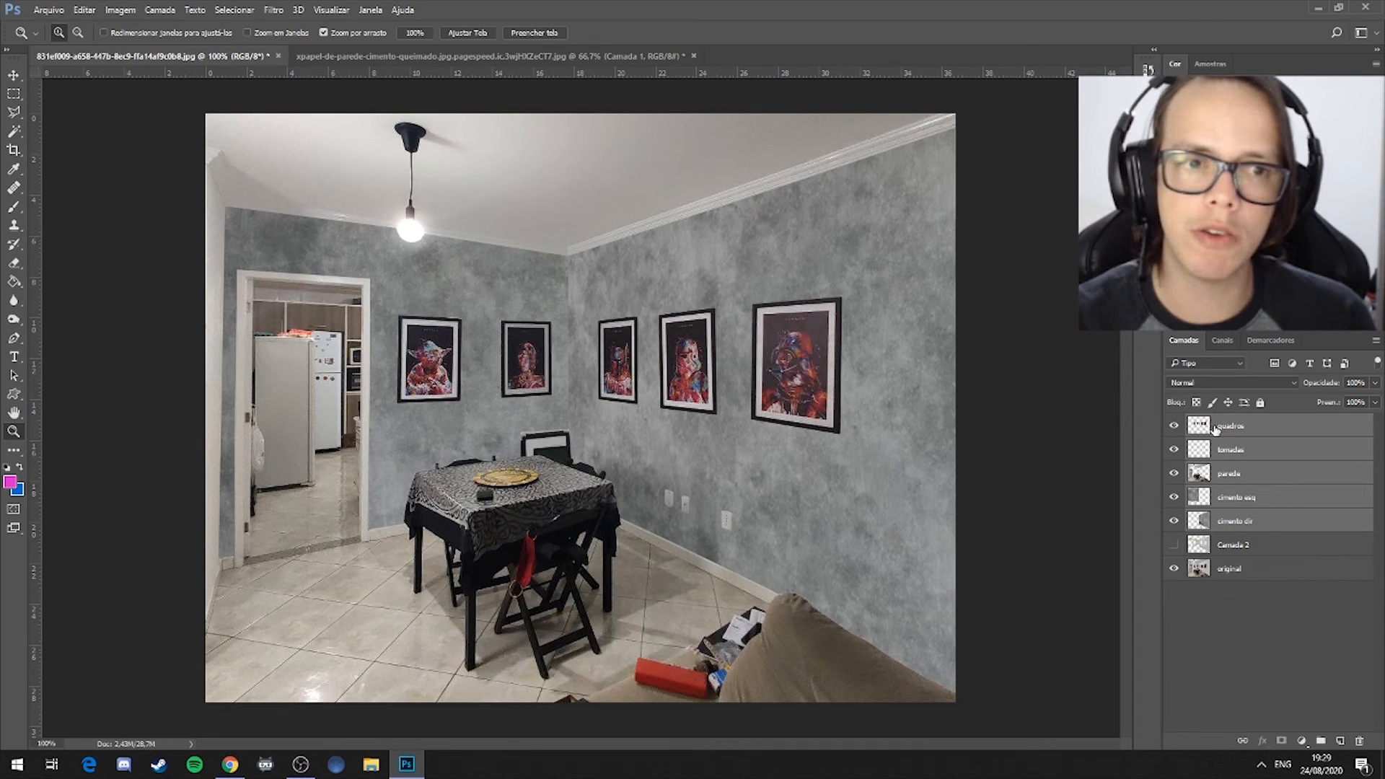
right_click(1253, 519)
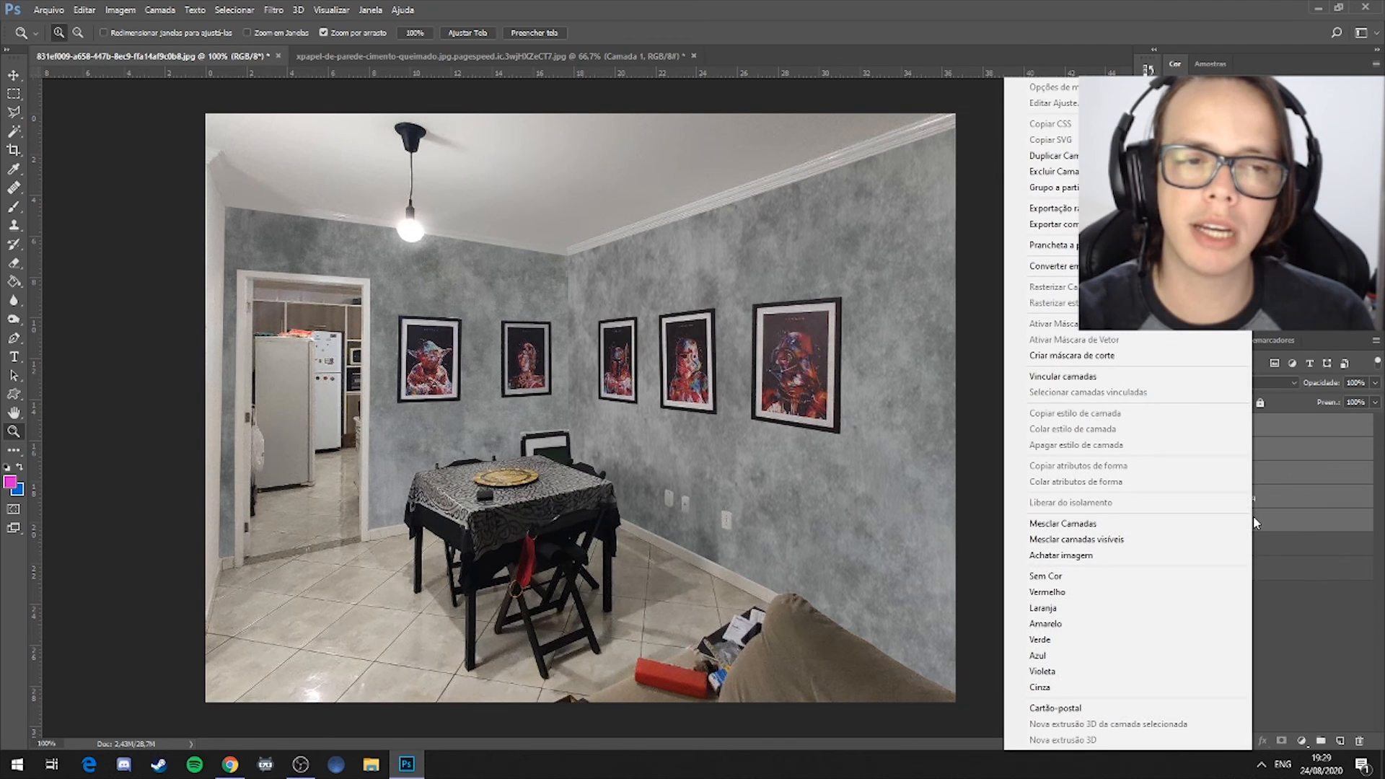
click(1058, 529)
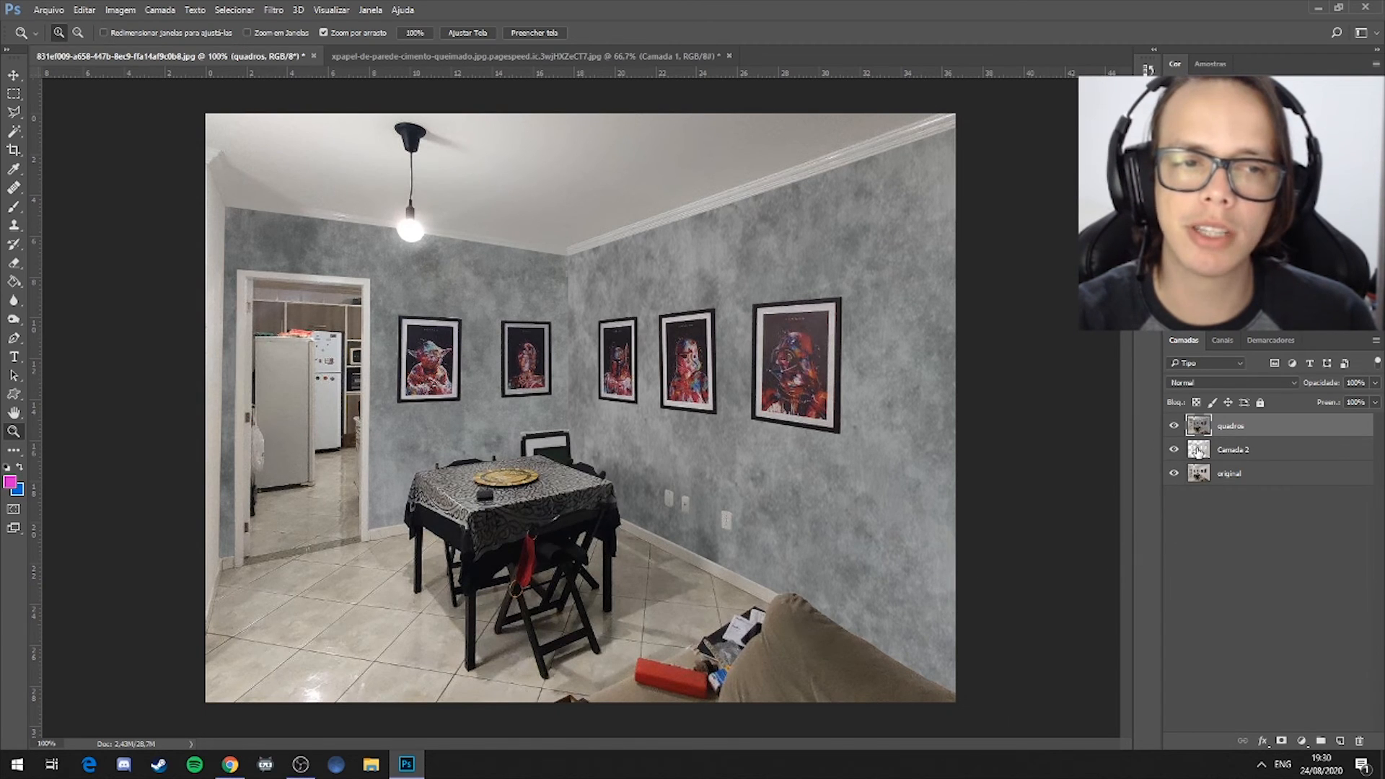
drag(1185, 455, 1360, 740)
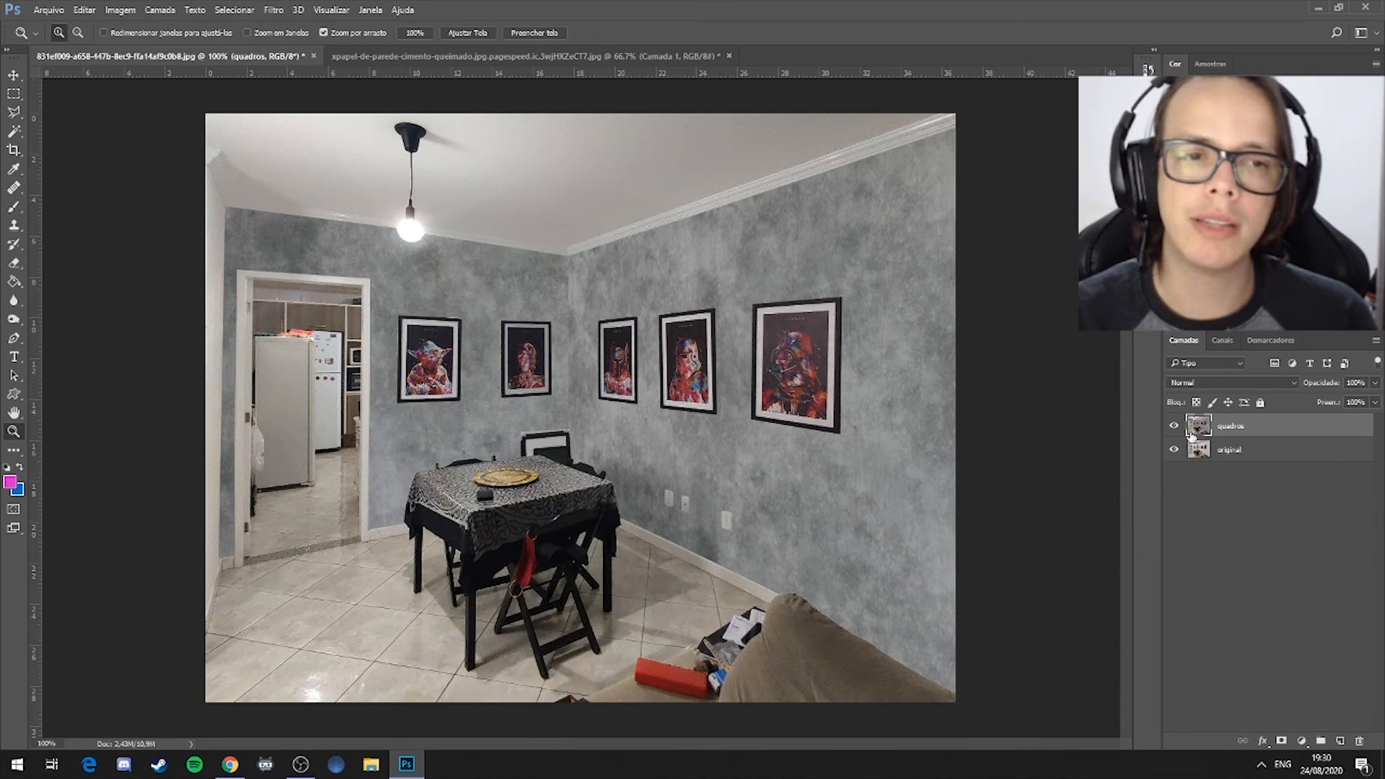
Rename the merged layer as Montagem and toggle its visibility to compare it with the original photo
double_click(1226, 429)
text(Montagem)
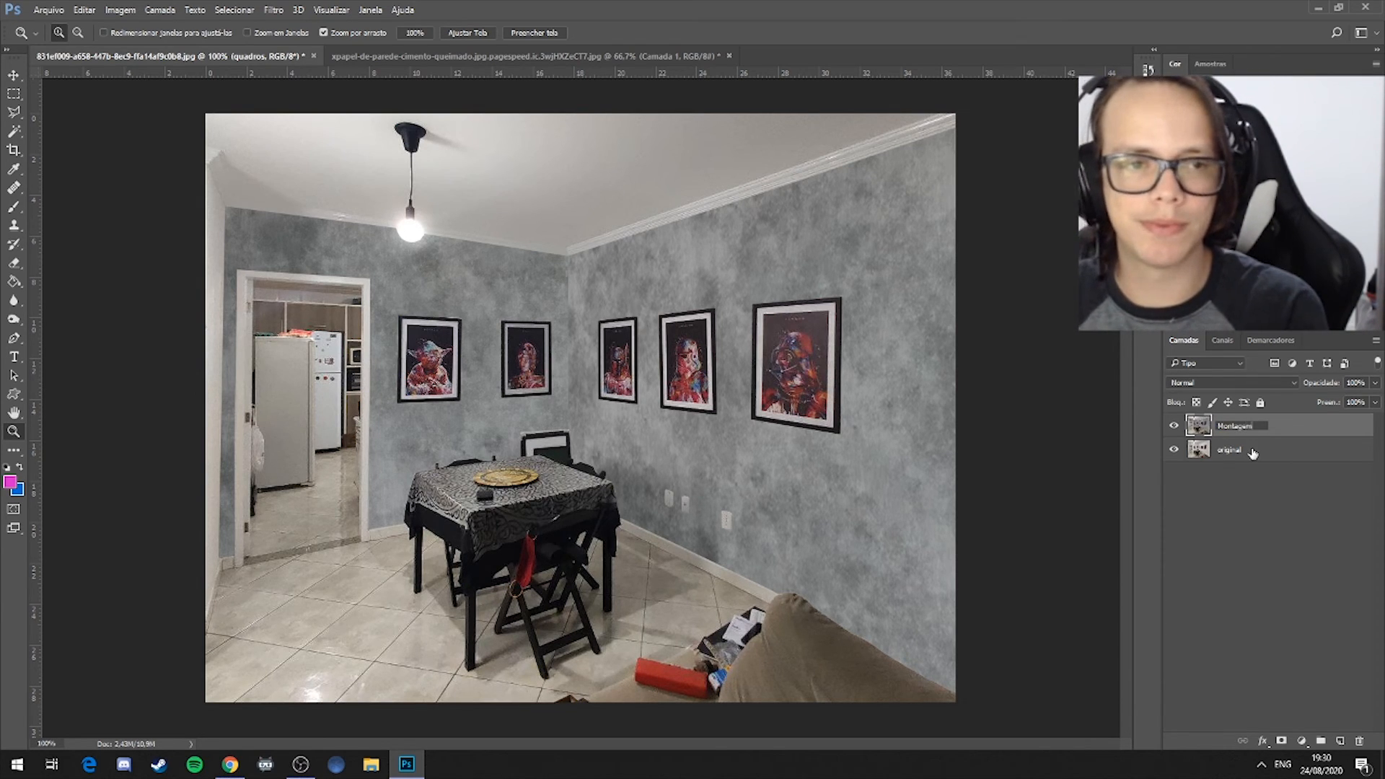
key(Return)
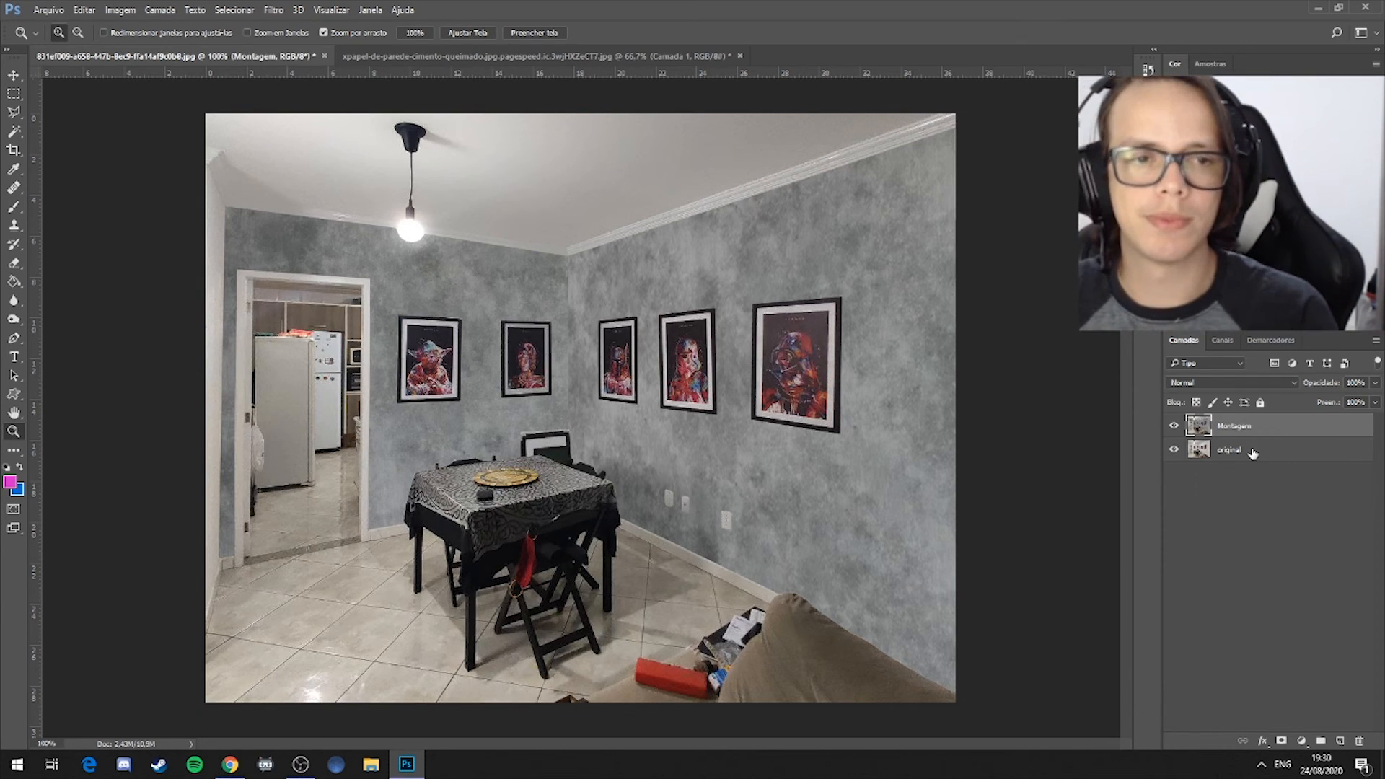
click(1174, 428)
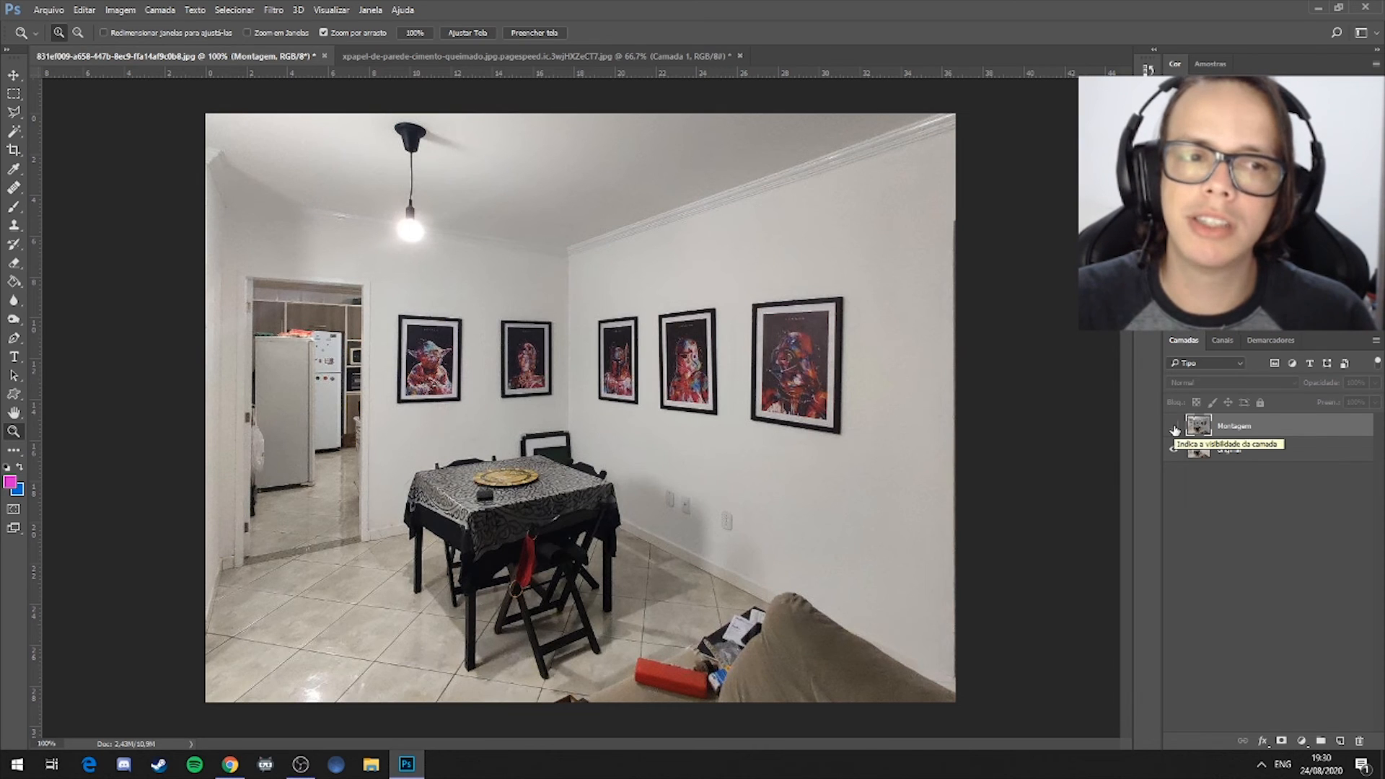
click(1175, 429)
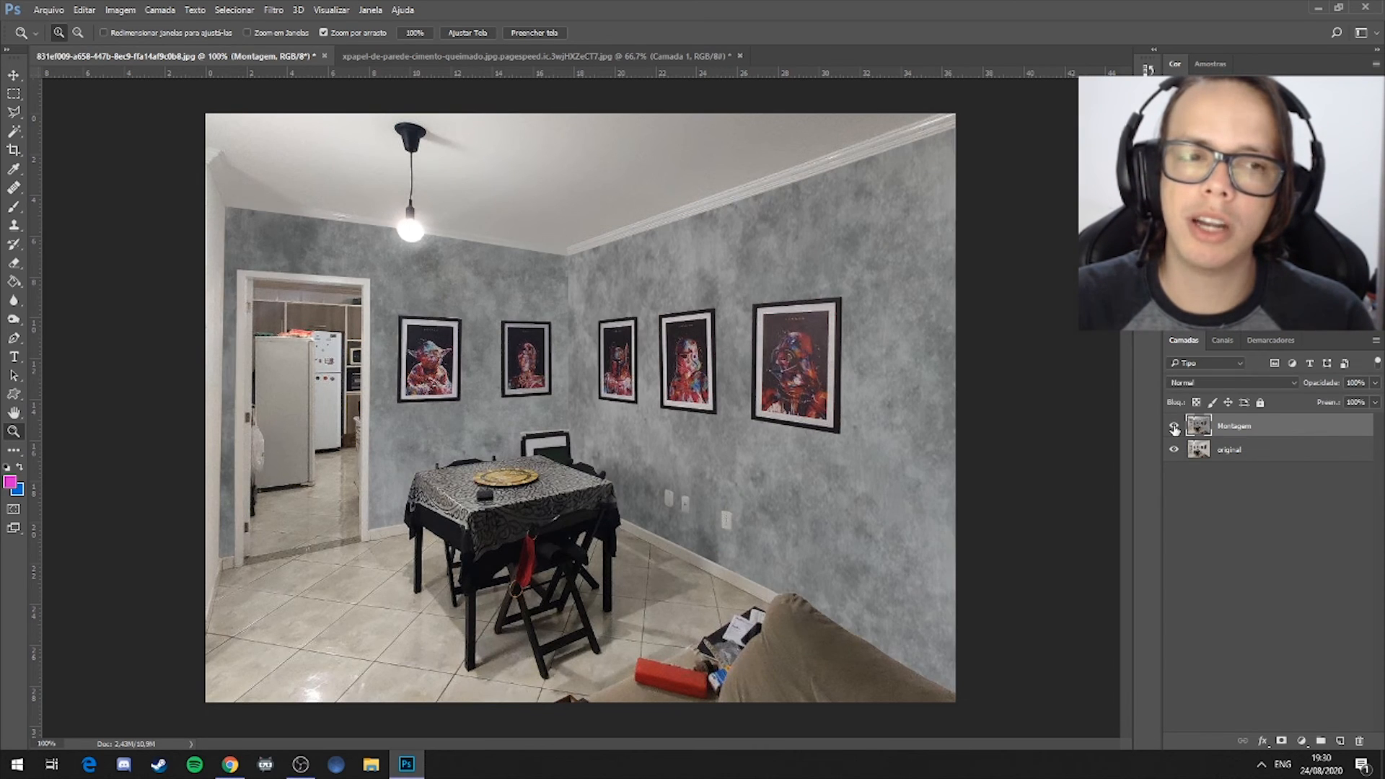